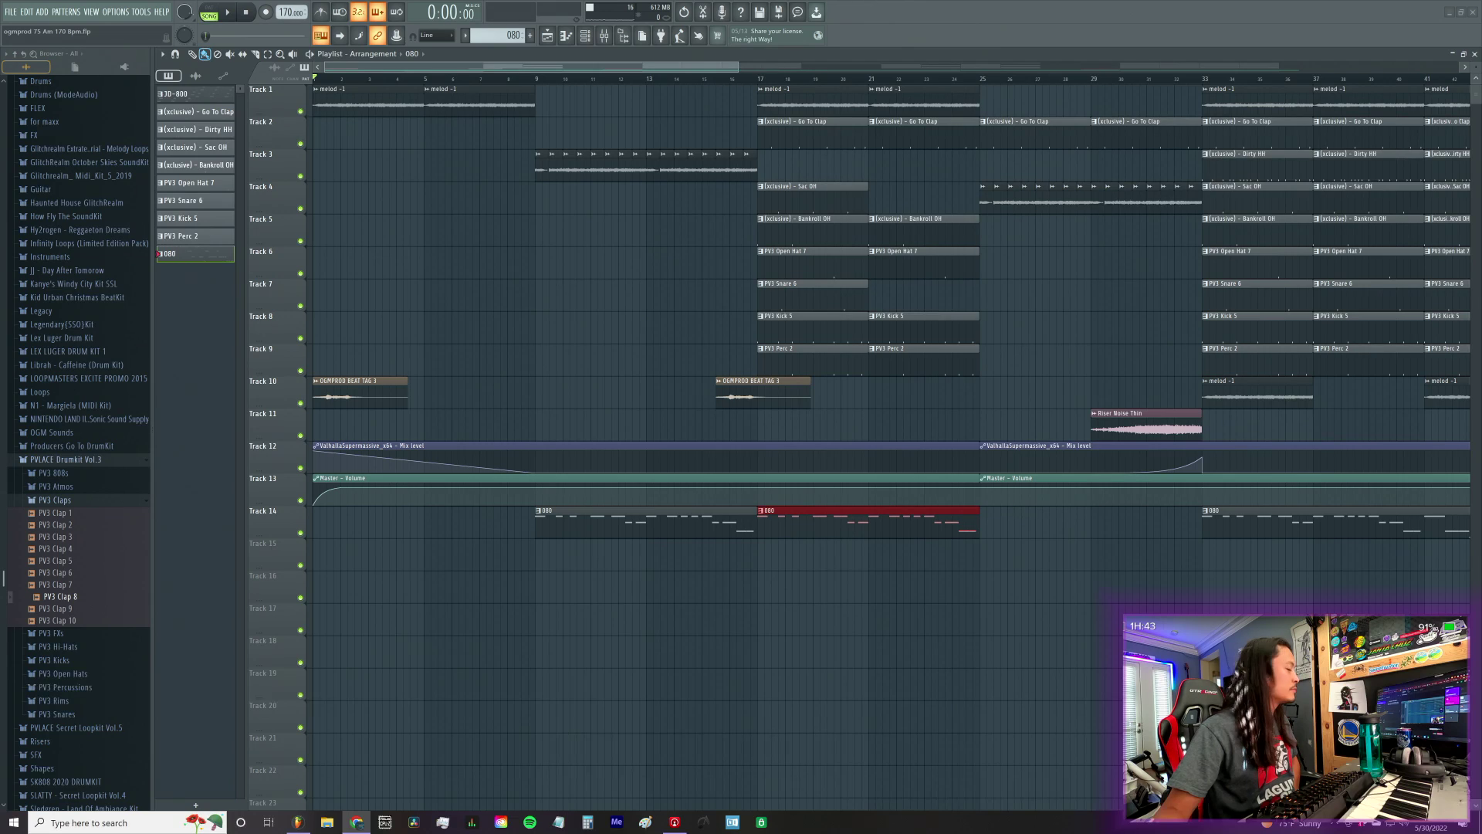
Step: Play the arrangement from the beginning, stopping and restarting playback
left_click(234, 17)
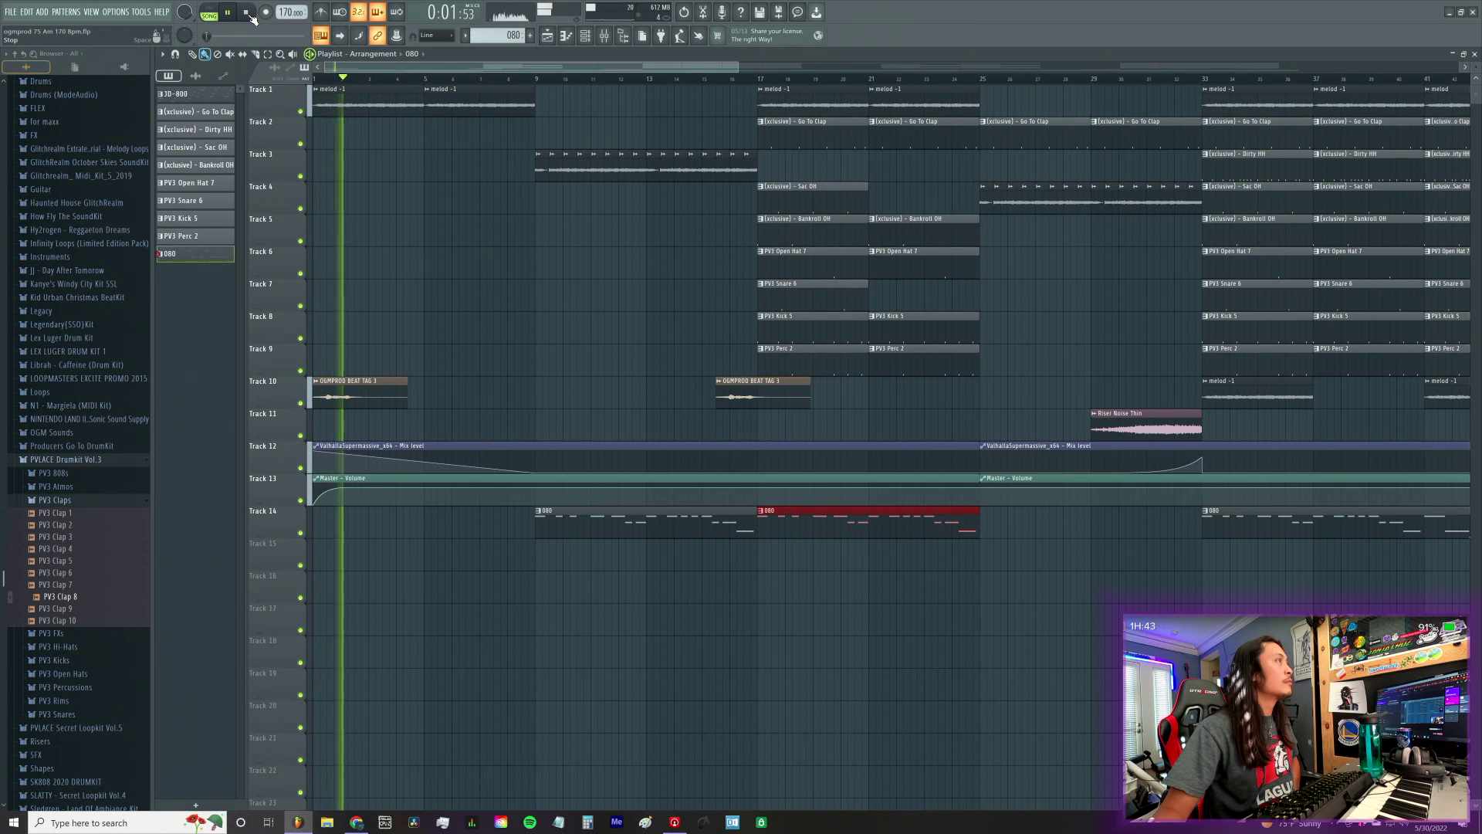
left_click(249, 15)
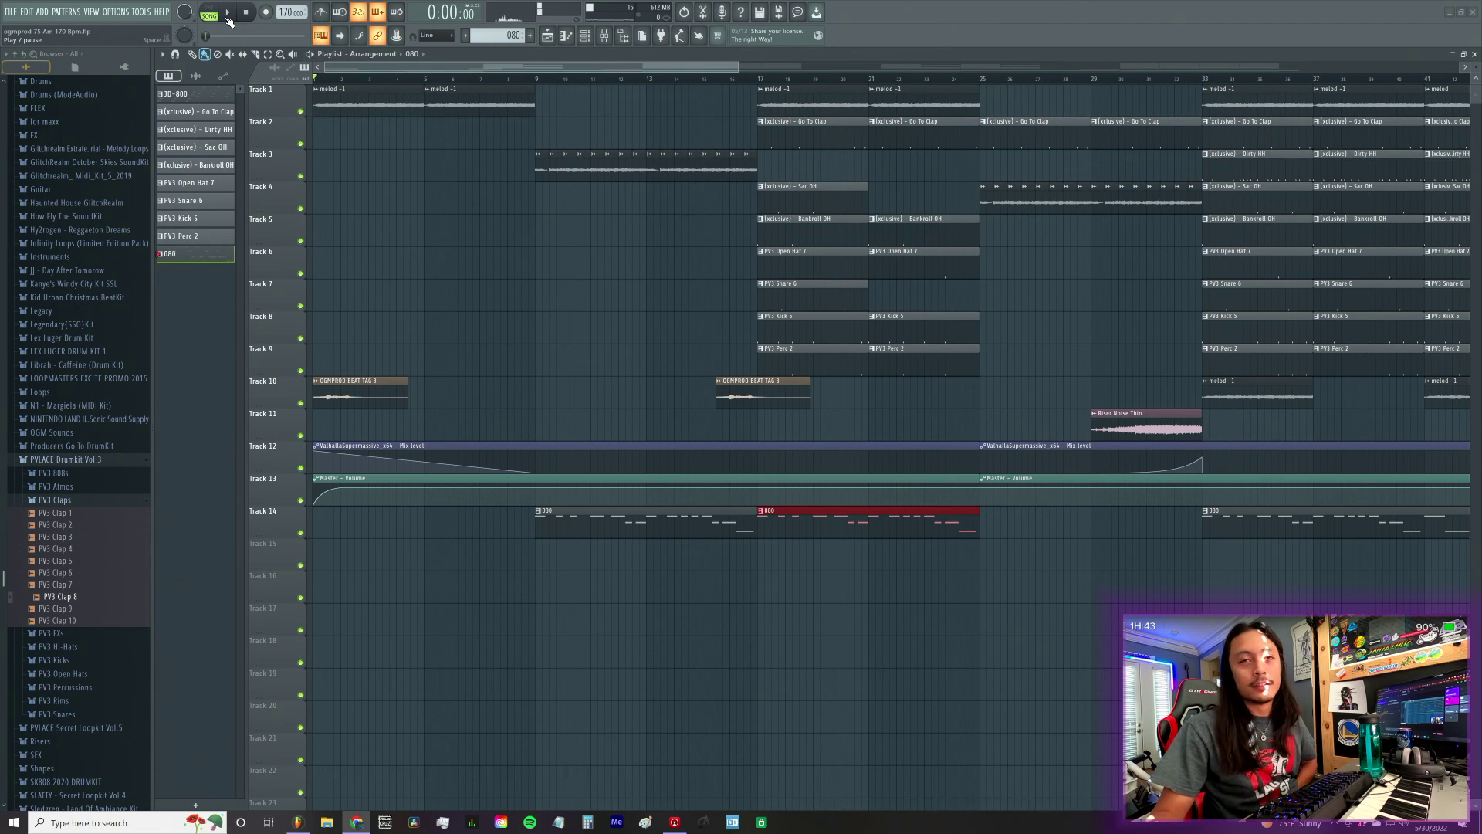
key("space")
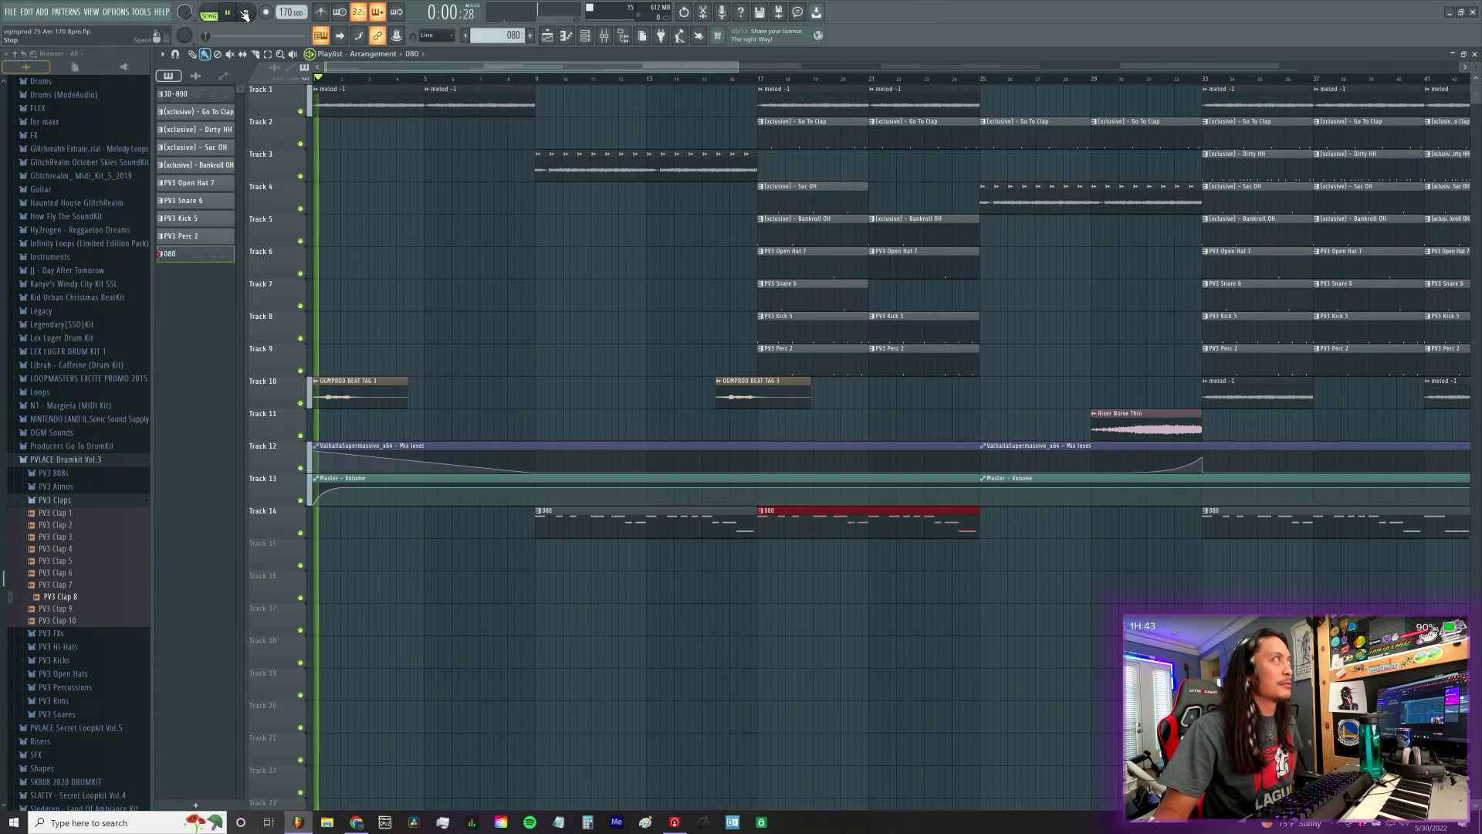
left_click(249, 13)
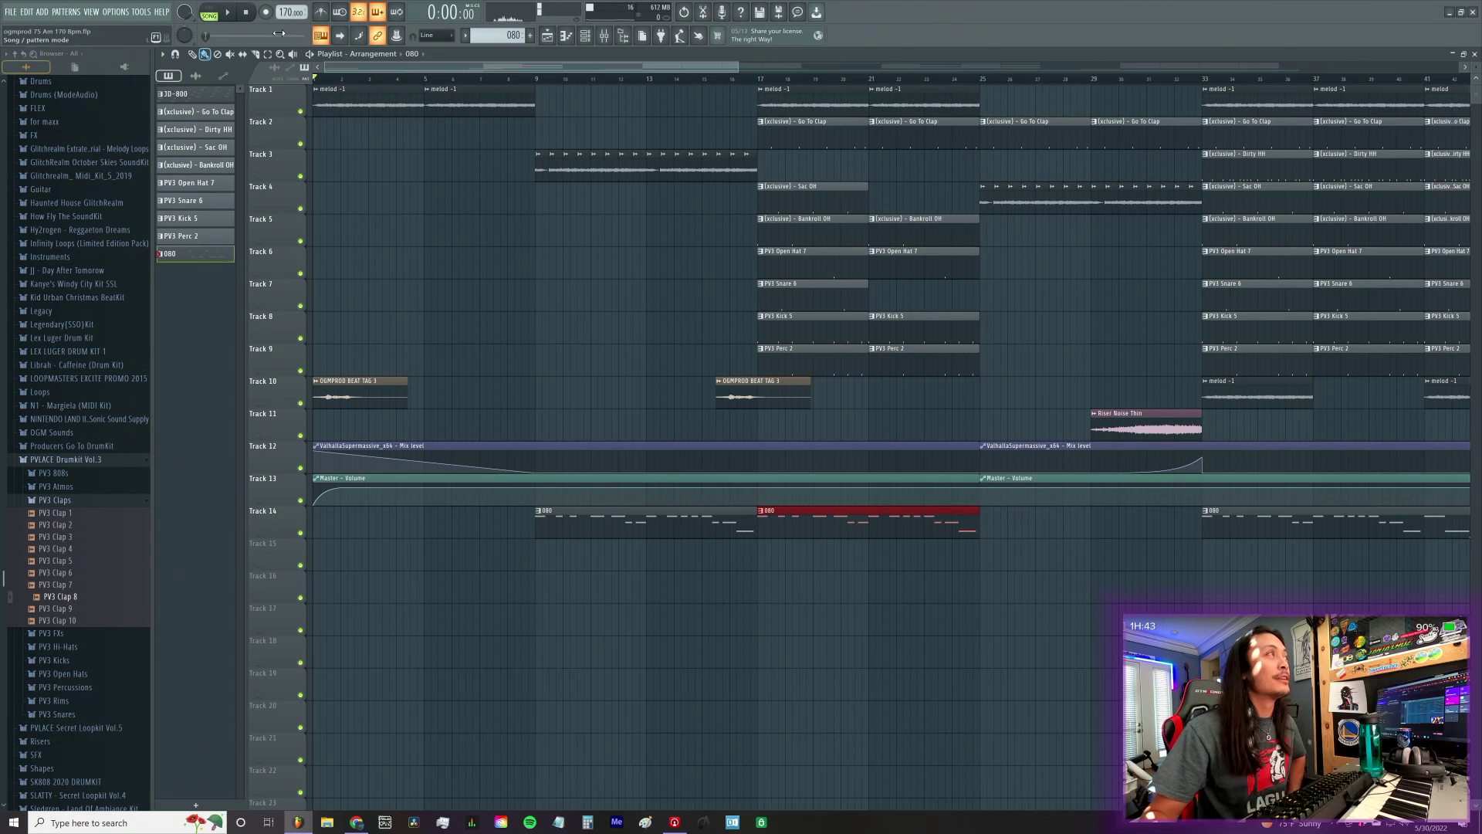
left_click(231, 13)
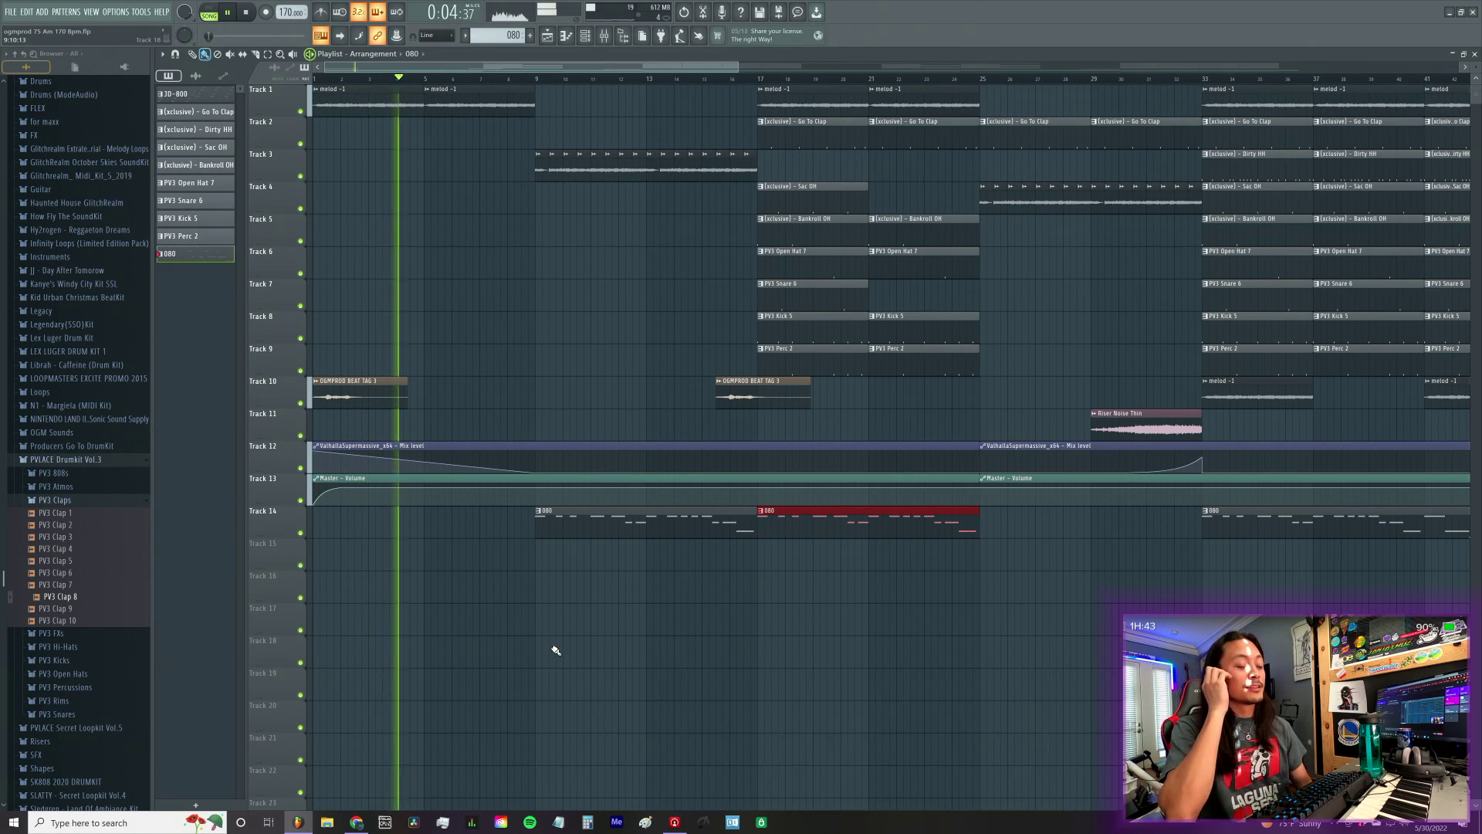
Step: Show the mixer and examine the levels of the 808 and melody inserts while the song plays
key("F9")
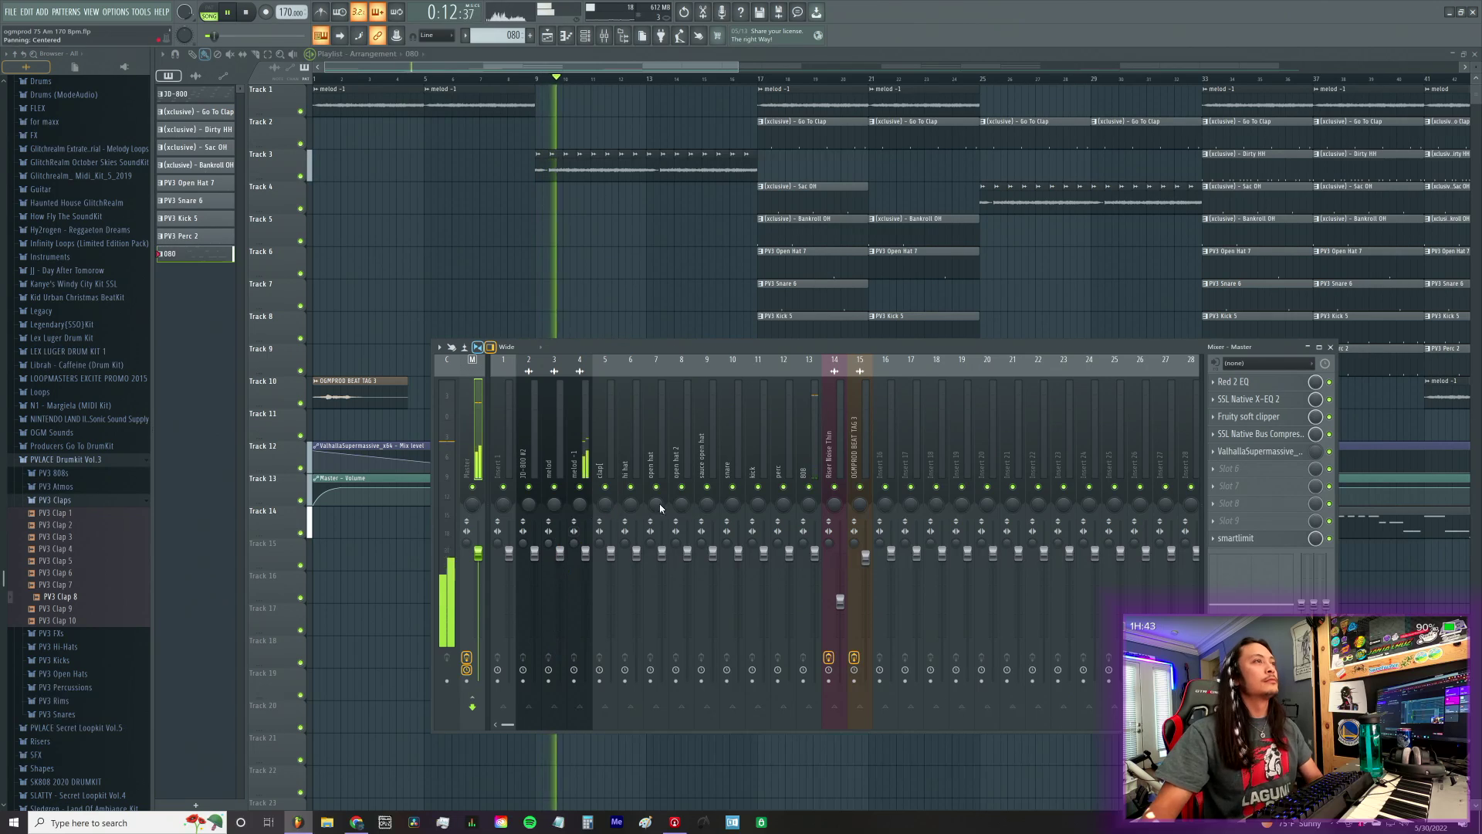
left_click(819, 446)
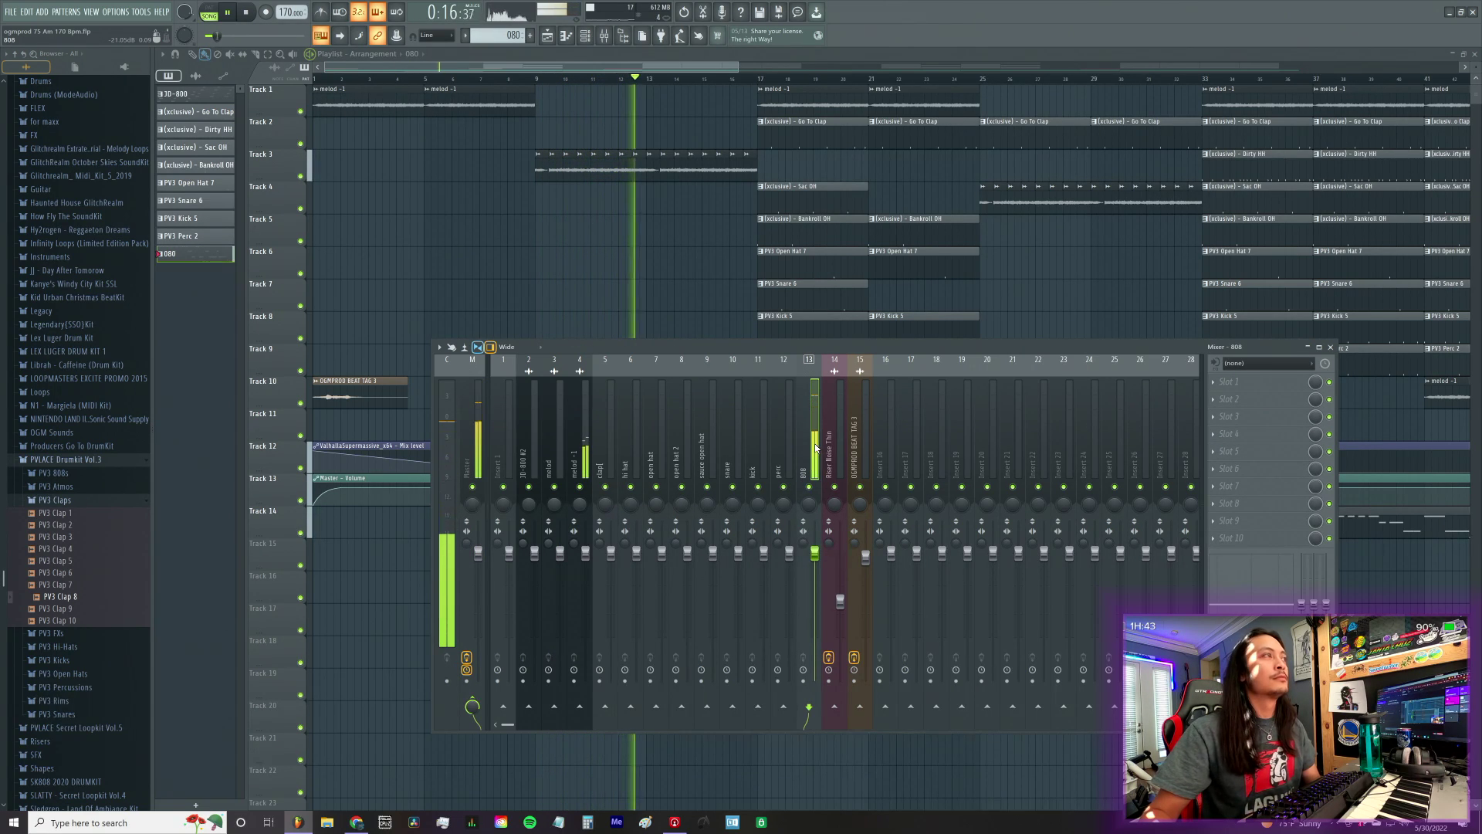
left_click(580, 446)
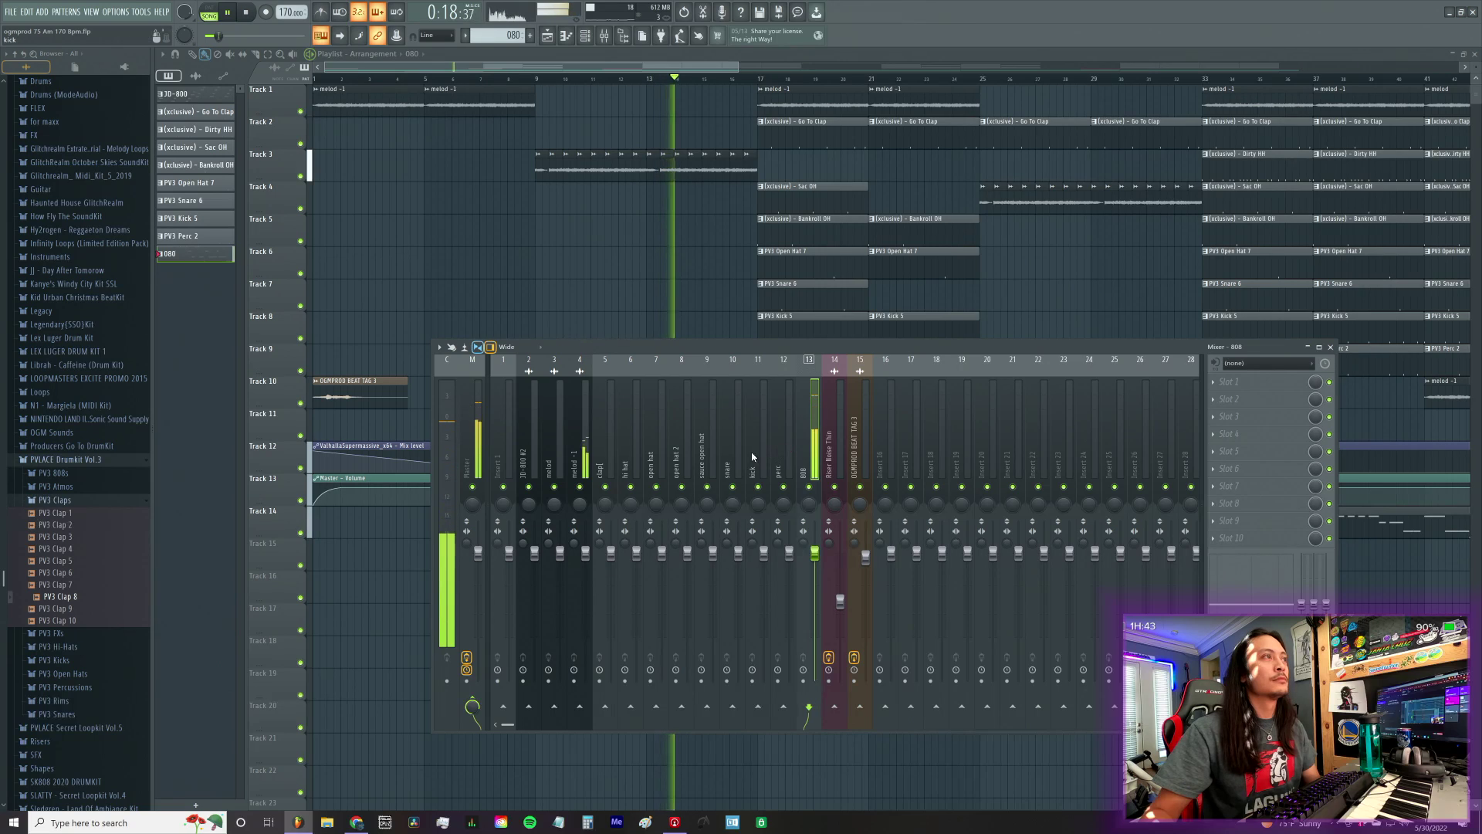
left_click(552, 451, "ctrl")
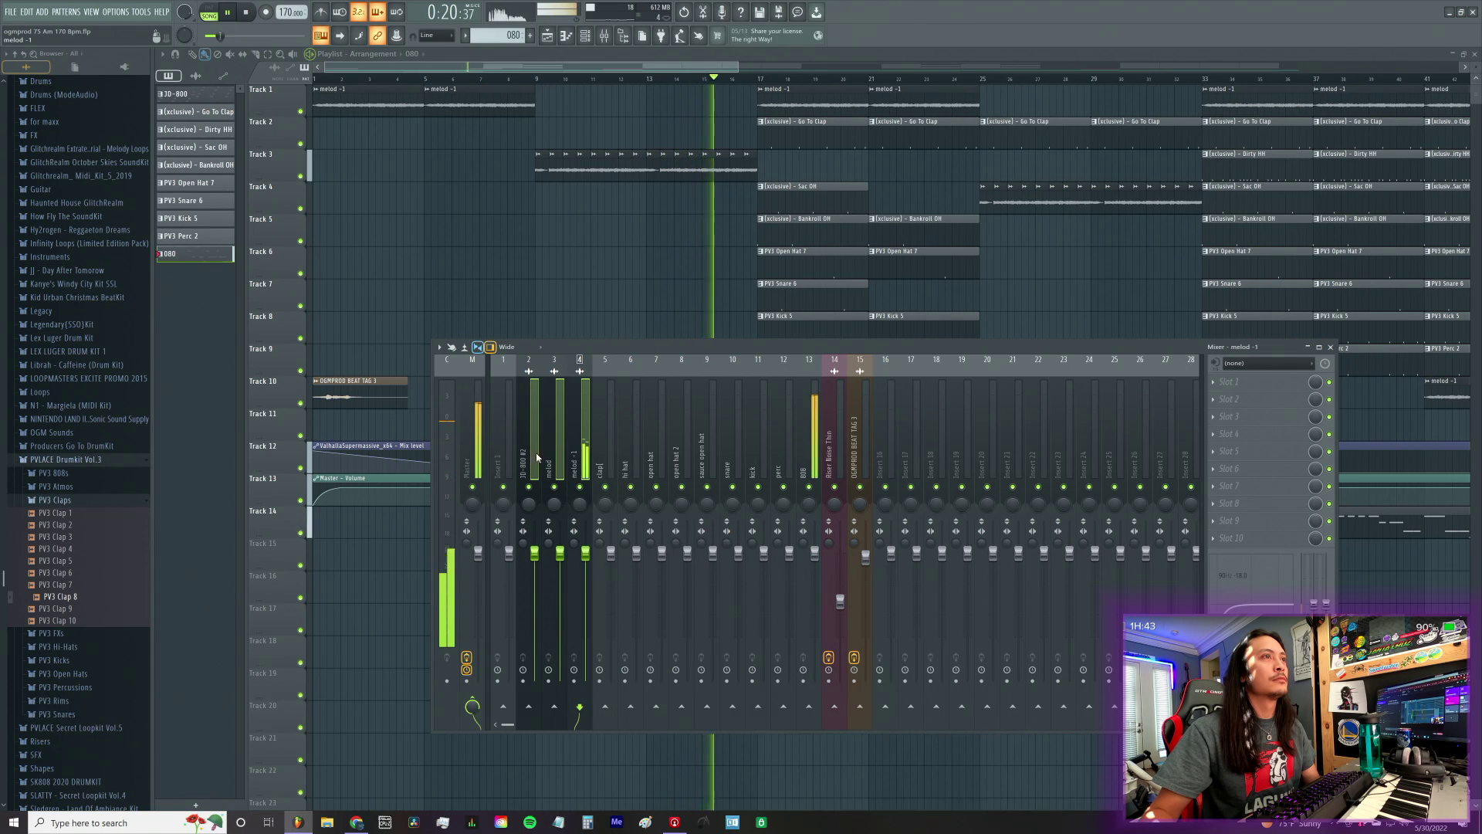
left_click(589, 459)
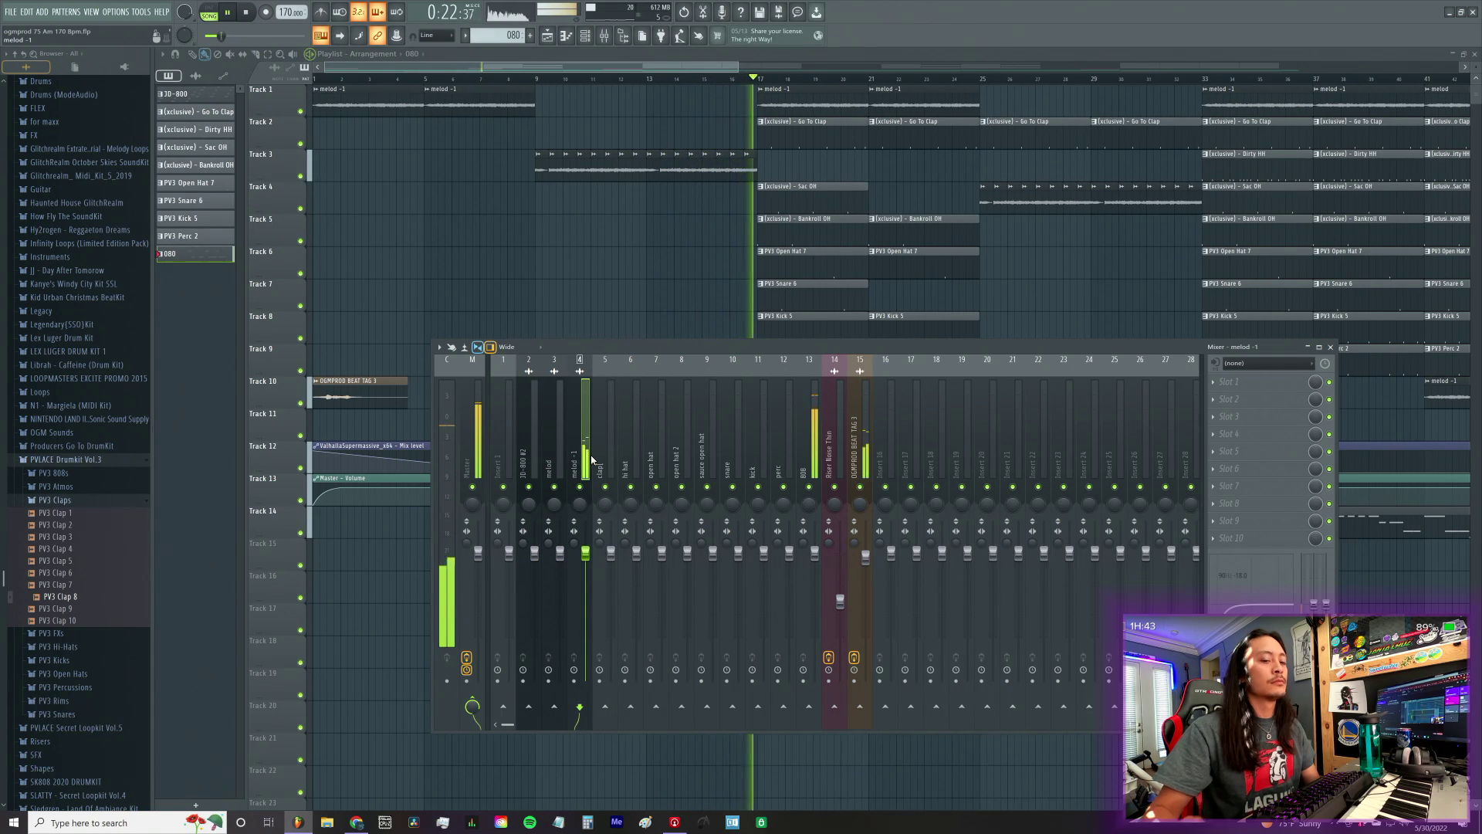
Step: Step through the mixer inserts up to Riser Noise Thin and reselect the melod -1 insert
key("Left")
key("Left")
key("Left")
key("Right")
key("Right")
key("Right")
key("Right")
key("Right")
key("Right")
key("Right")
key("Right")
key("Right")
key("Right")
key("Right")
key("Right")
key("Right")
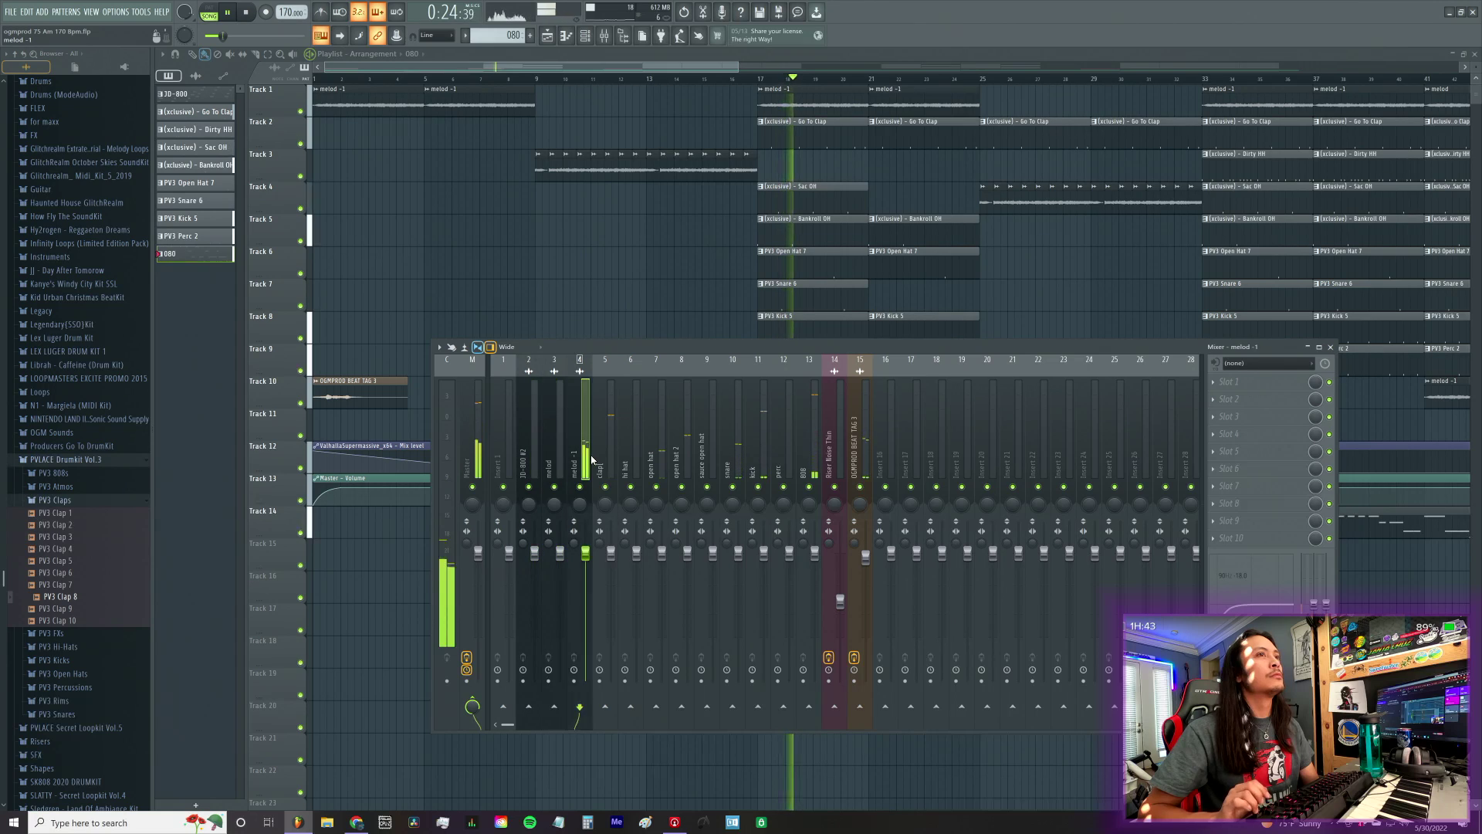
key("Right")
key("Right")
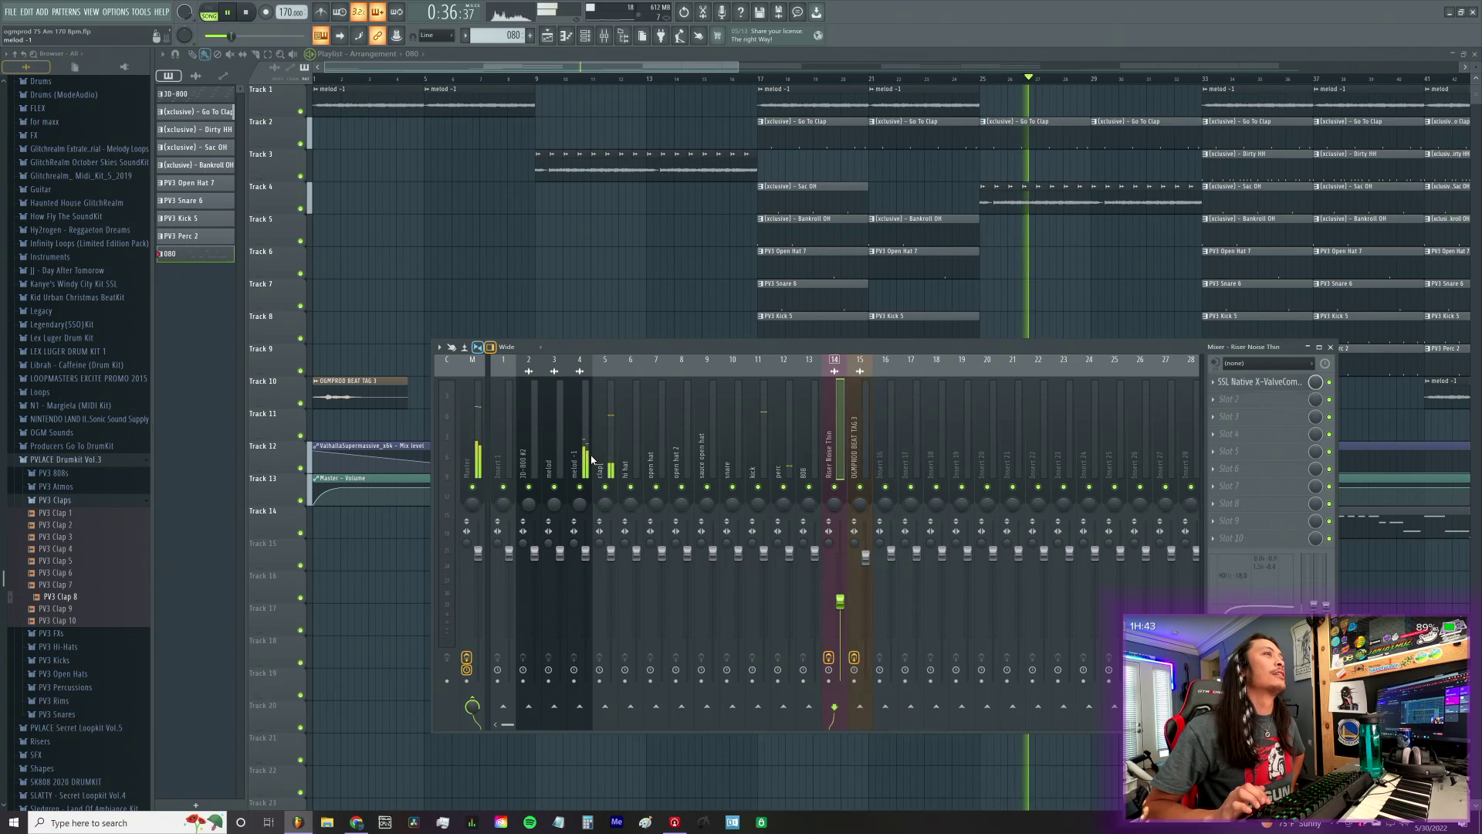
left_click(593, 460)
left_click(583, 460)
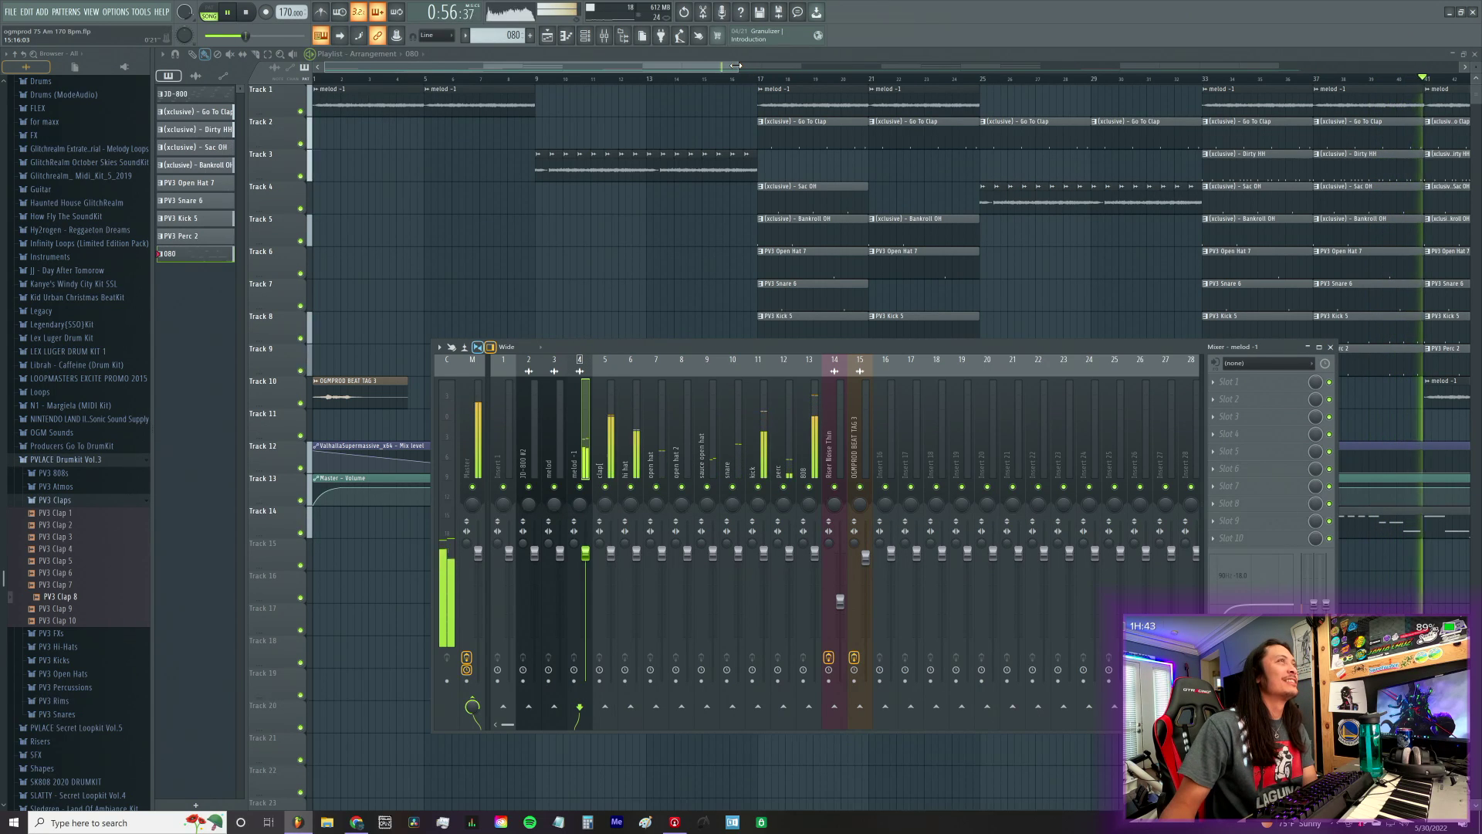
Step: Look over the later sections of the arrangement during playback and stop the song with the mixer shown
key("F9")
left_click_drag(737, 66, 1085, 101)
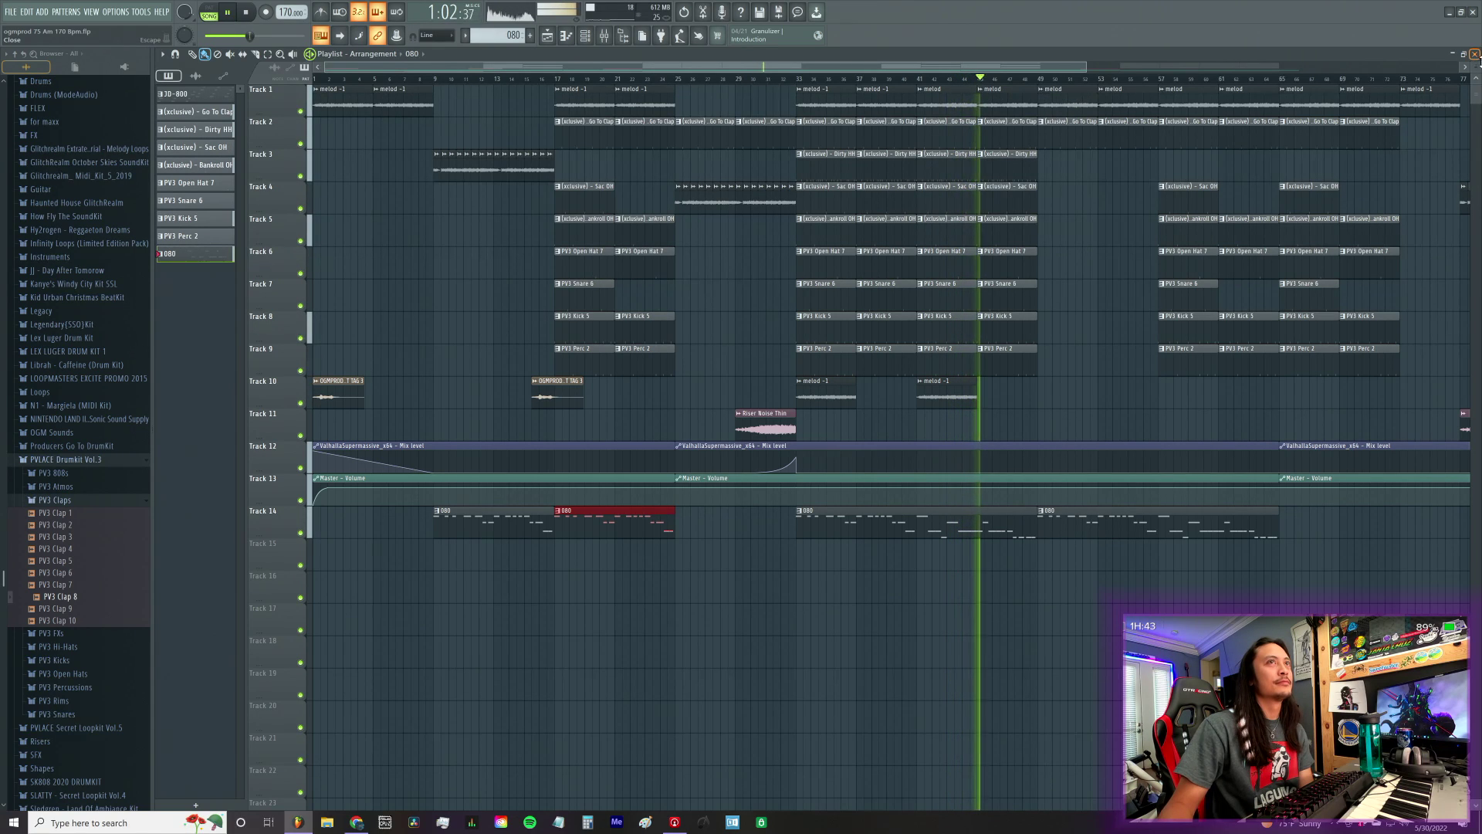
scroll(1083, 67, "up", 2)
left_click_drag(1083, 68, 1177, 67)
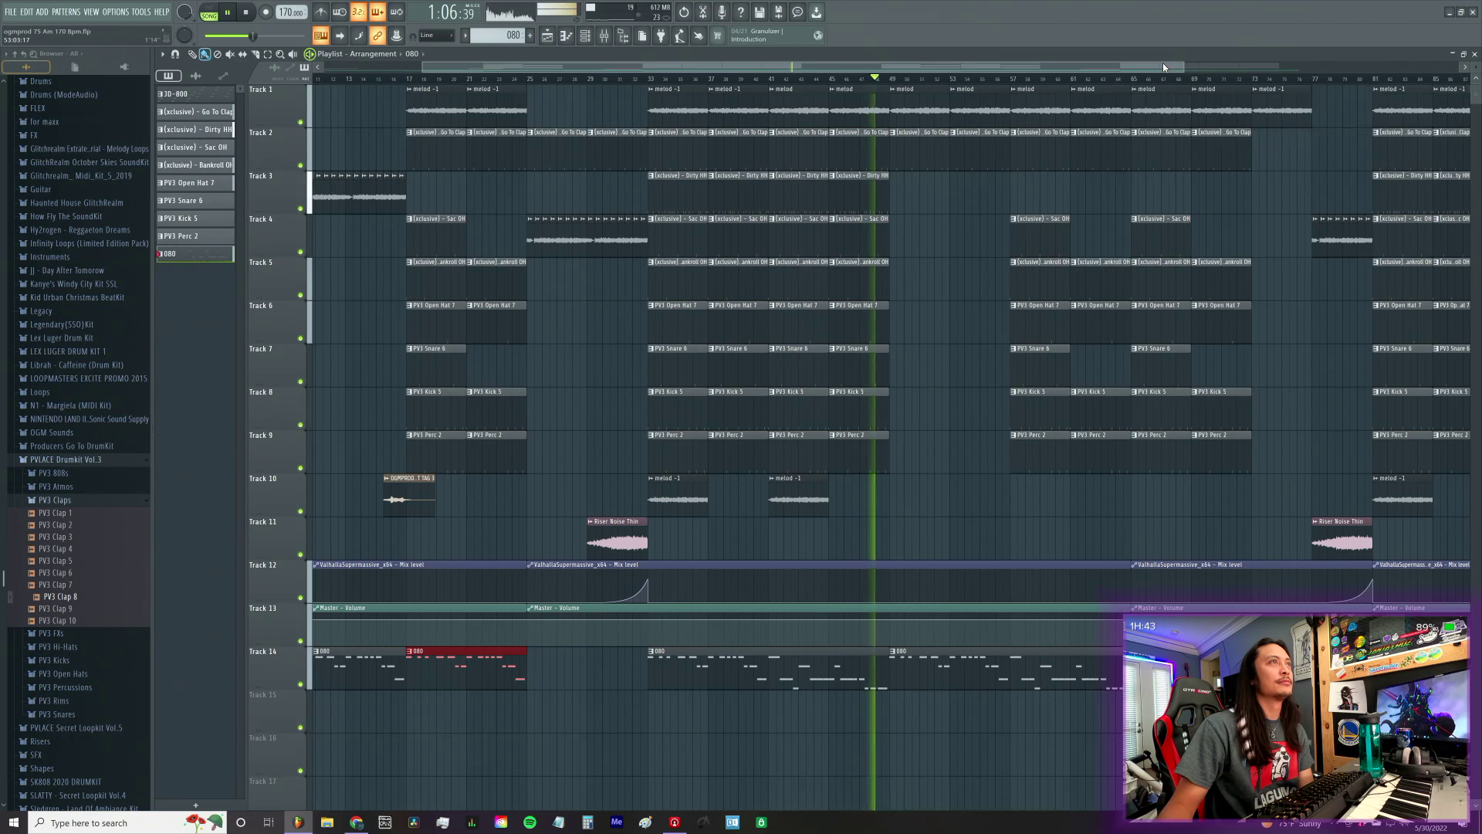
left_click(605, 38)
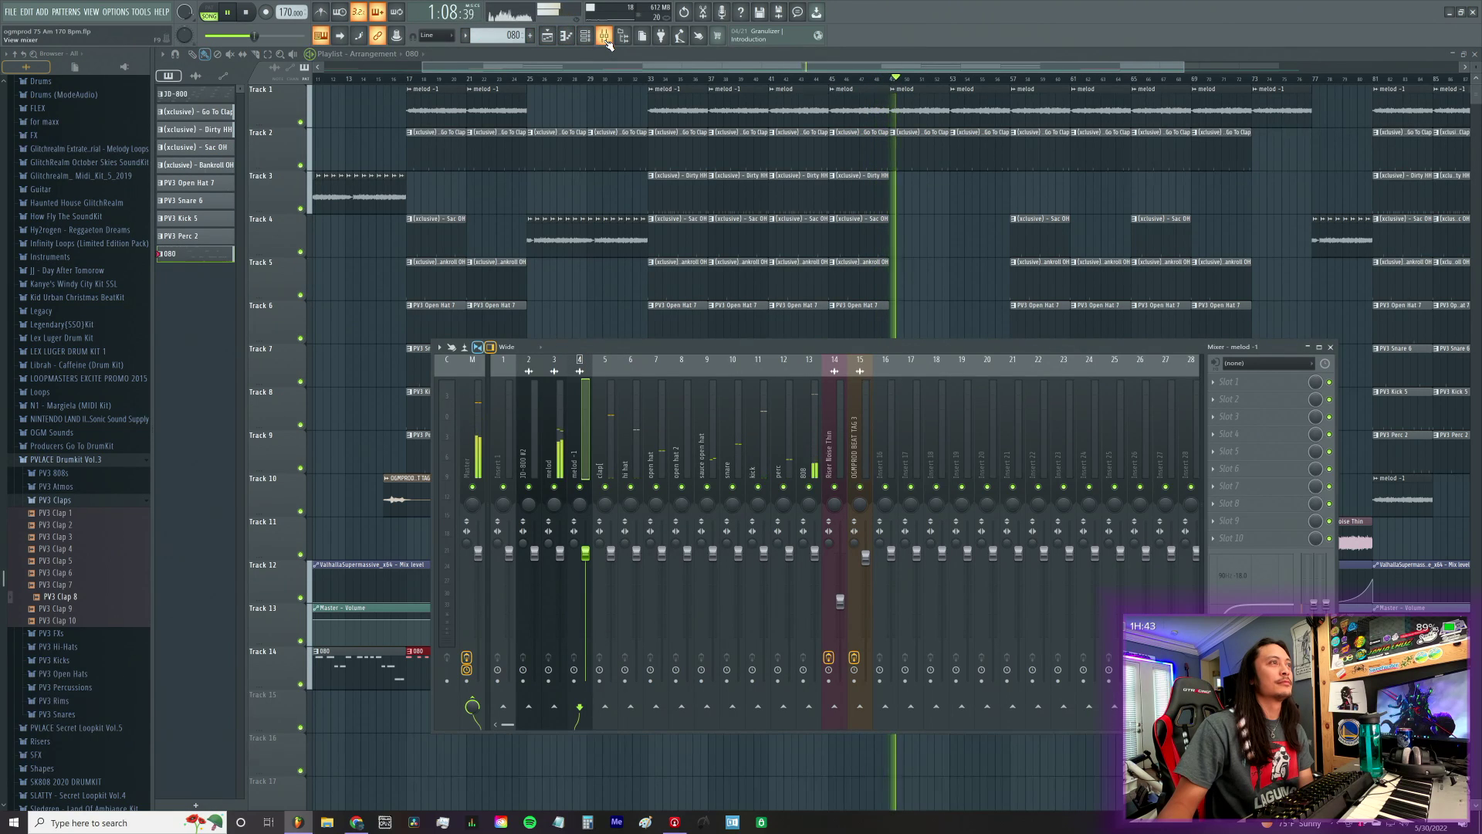
left_click(246, 13)
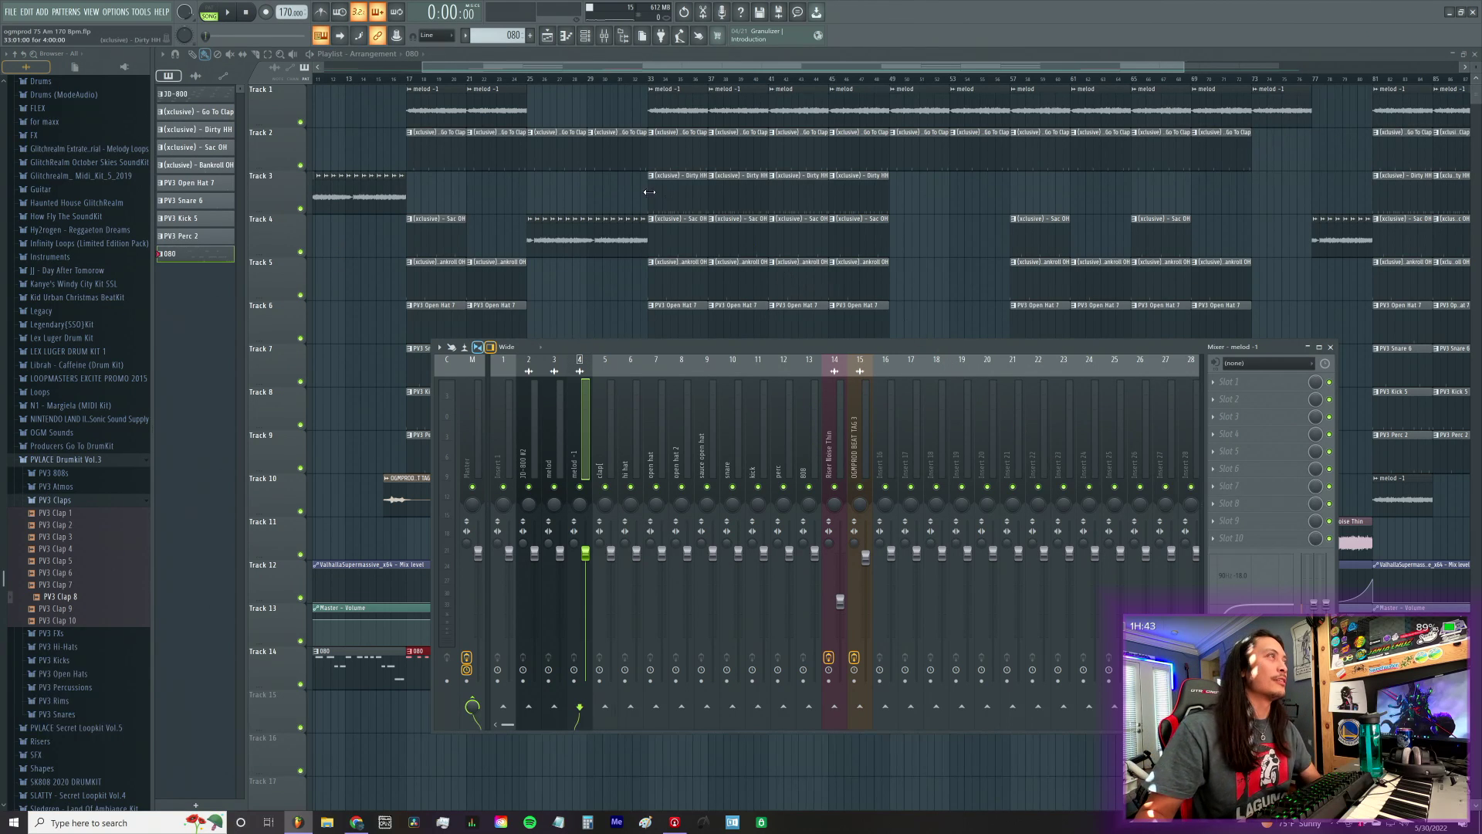
Step: Solo Track 1 and play its melody clips from bar 17
left_click(409, 80)
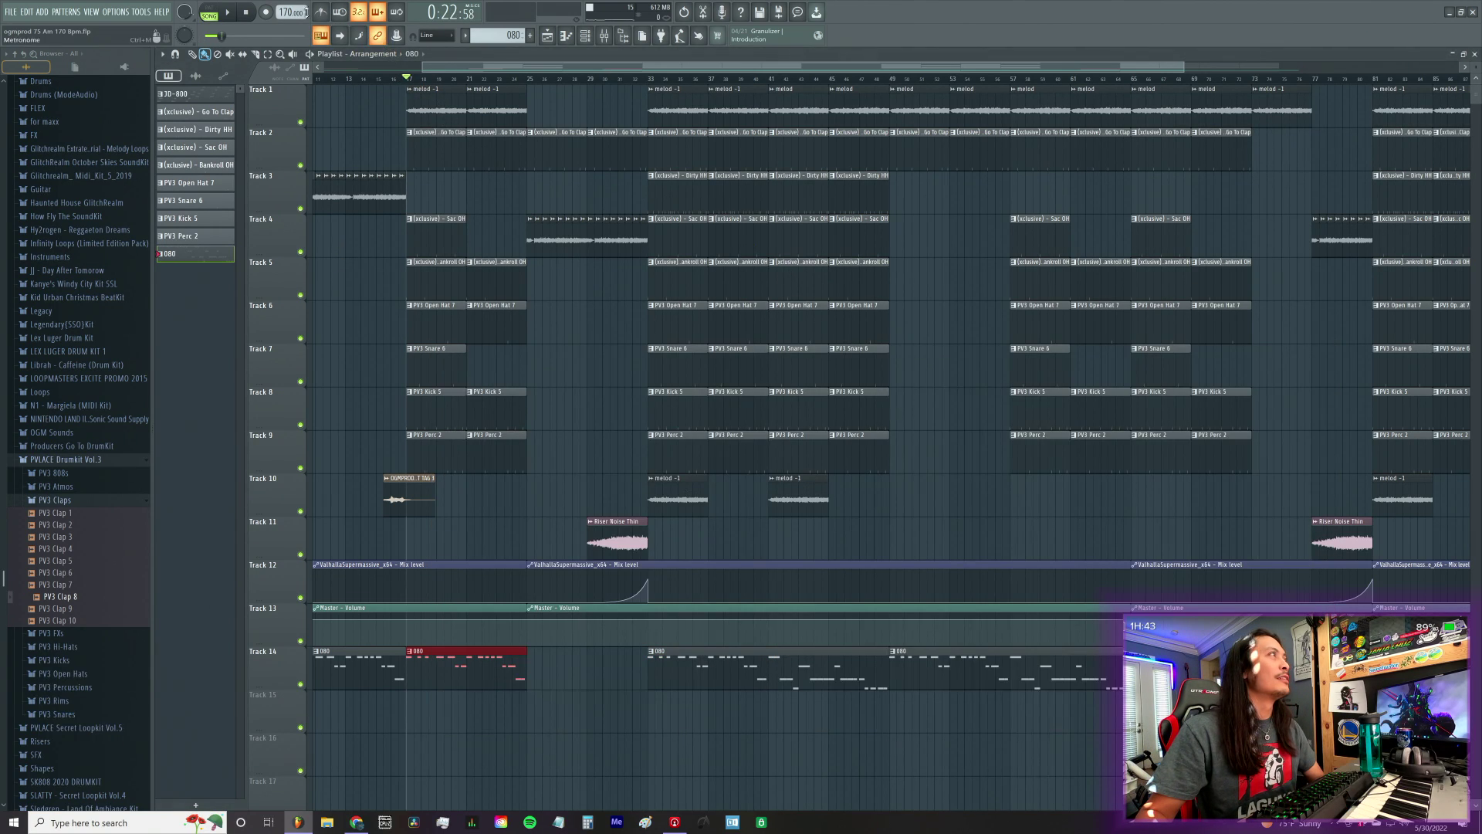
right_click(300, 122)
key("space")
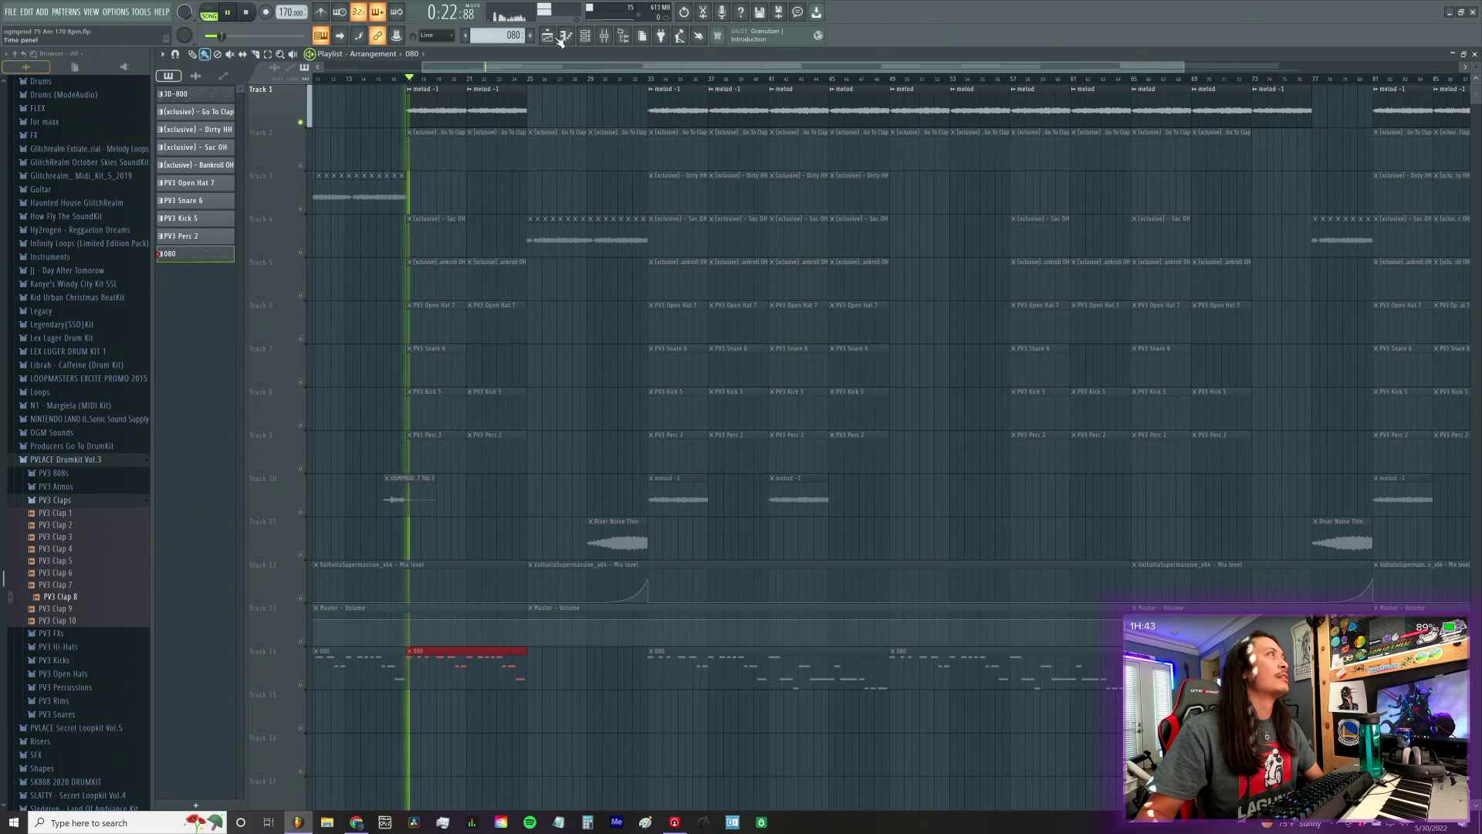
left_click_drag(1181, 71, 1376, 71)
left_click(566, 36)
left_click(566, 35)
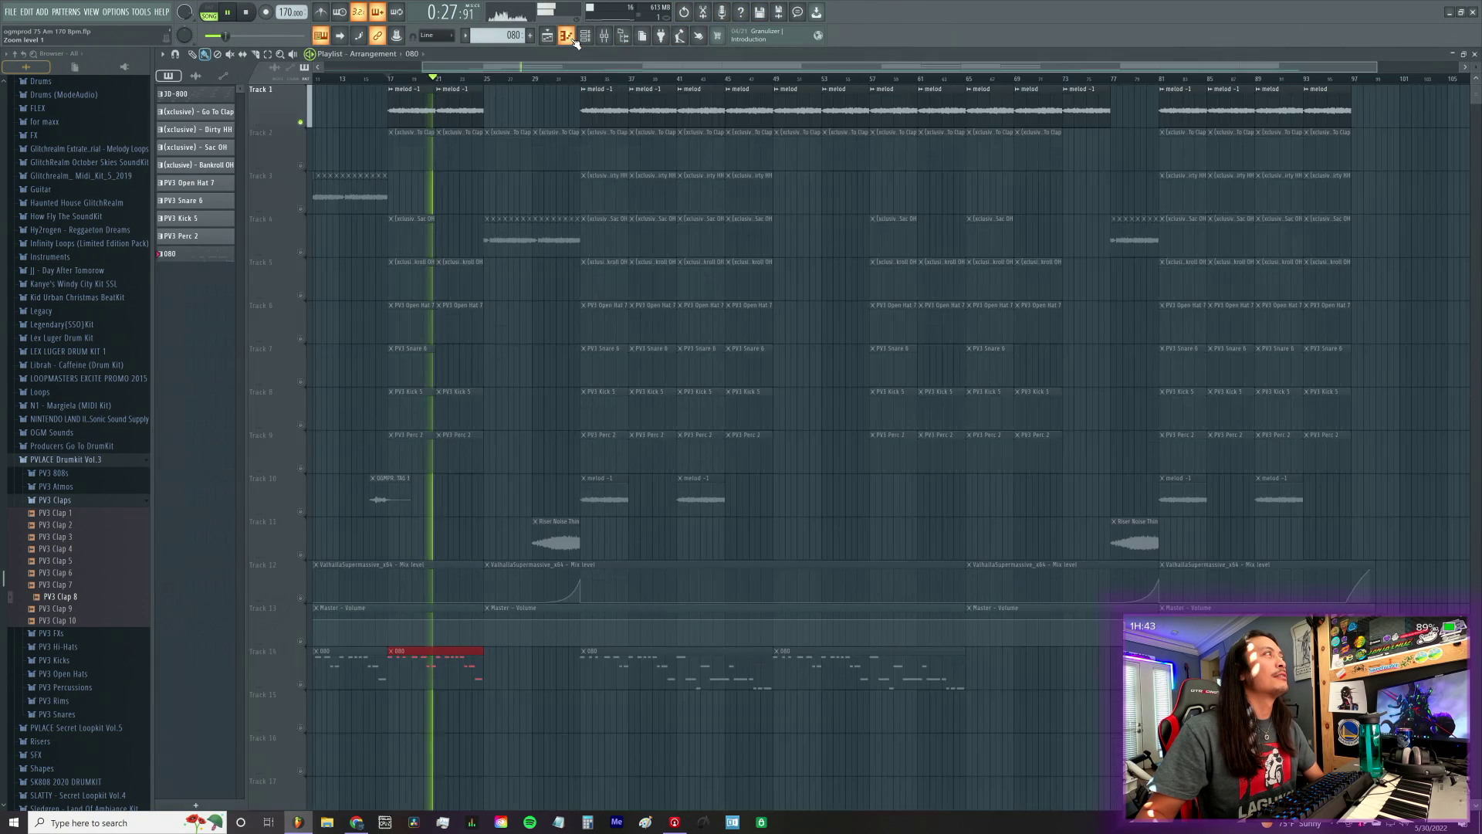
Step: Compare the project's audio clips and patterns in the picker and select the JD-800 pattern
left_click(195, 75)
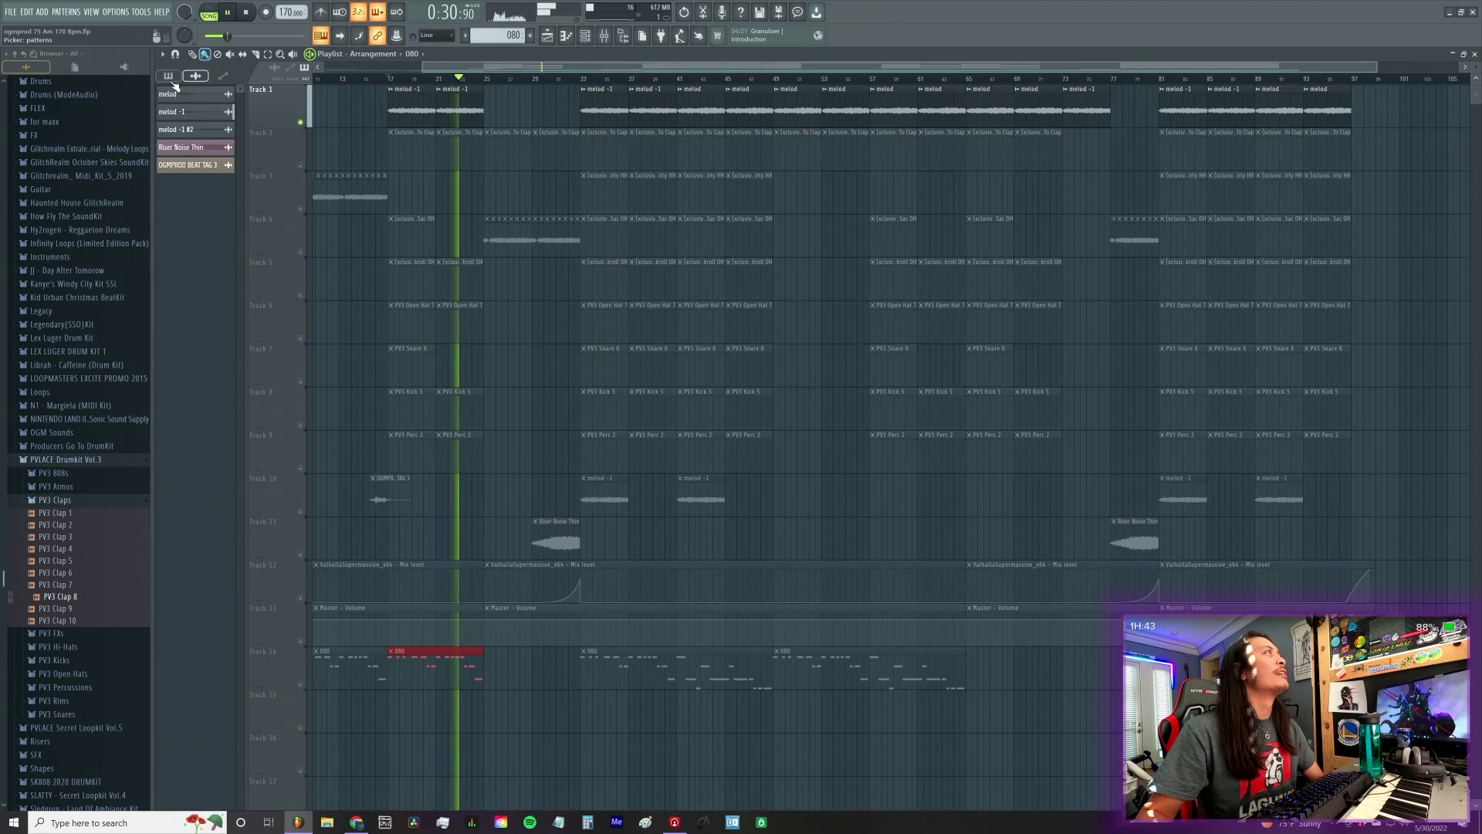
left_click(168, 75)
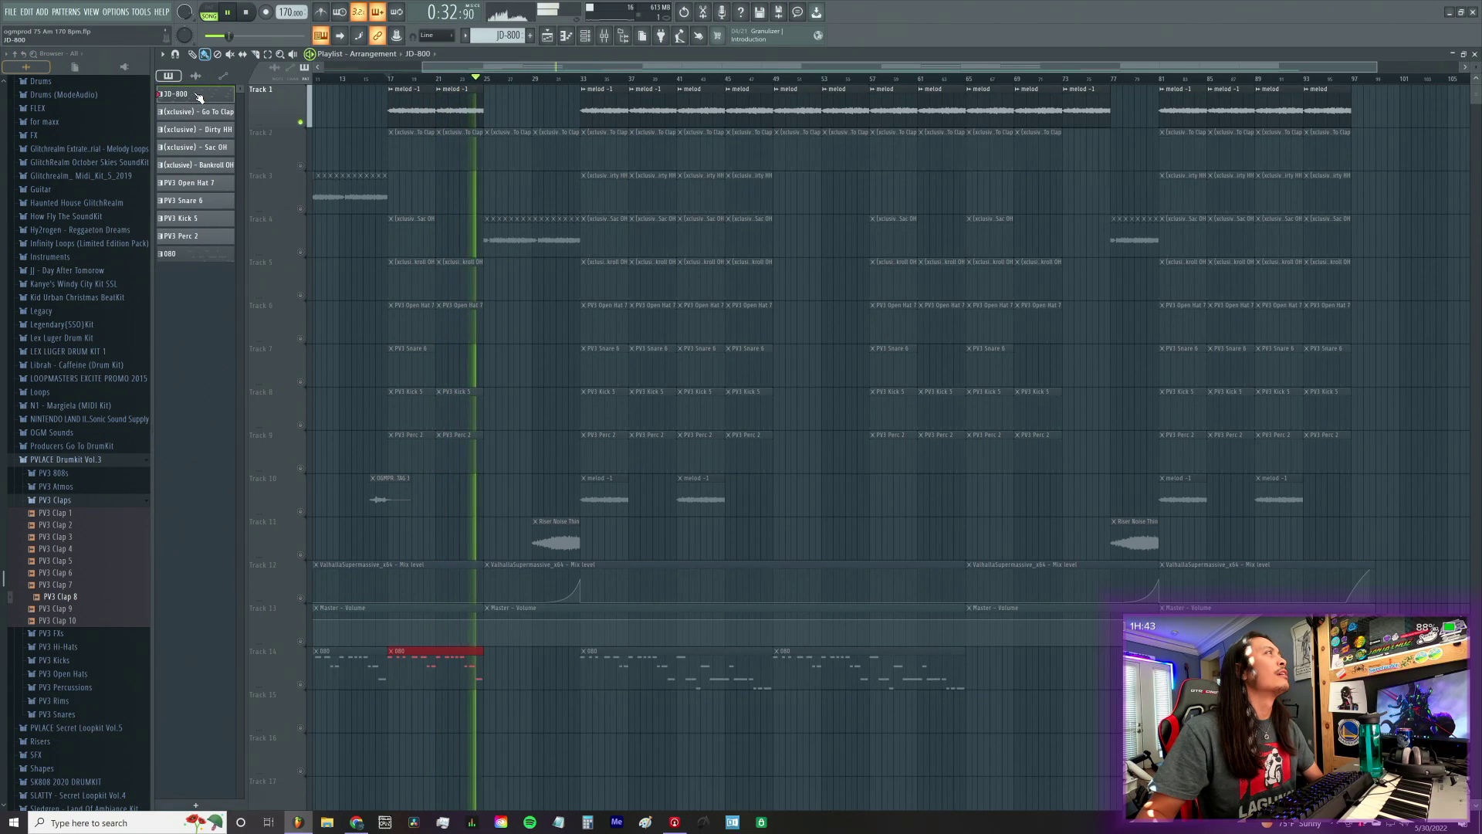
left_click(172, 80)
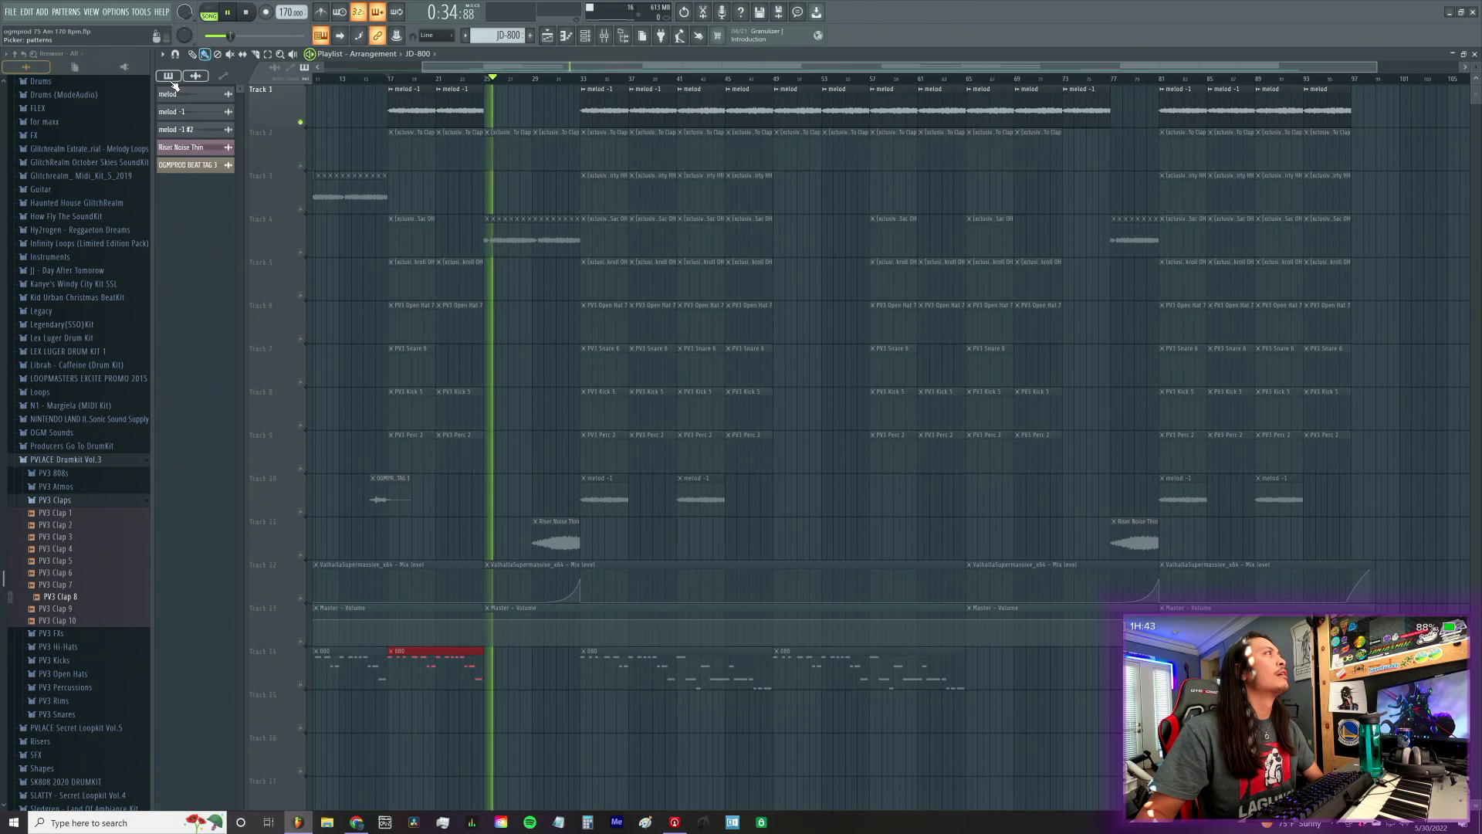
left_click(169, 78)
Step: Show the channel rack, stop playback and examine the JD-800 instrument before closing its window
left_click(584, 38)
left_click(584, 39)
left_click(584, 39)
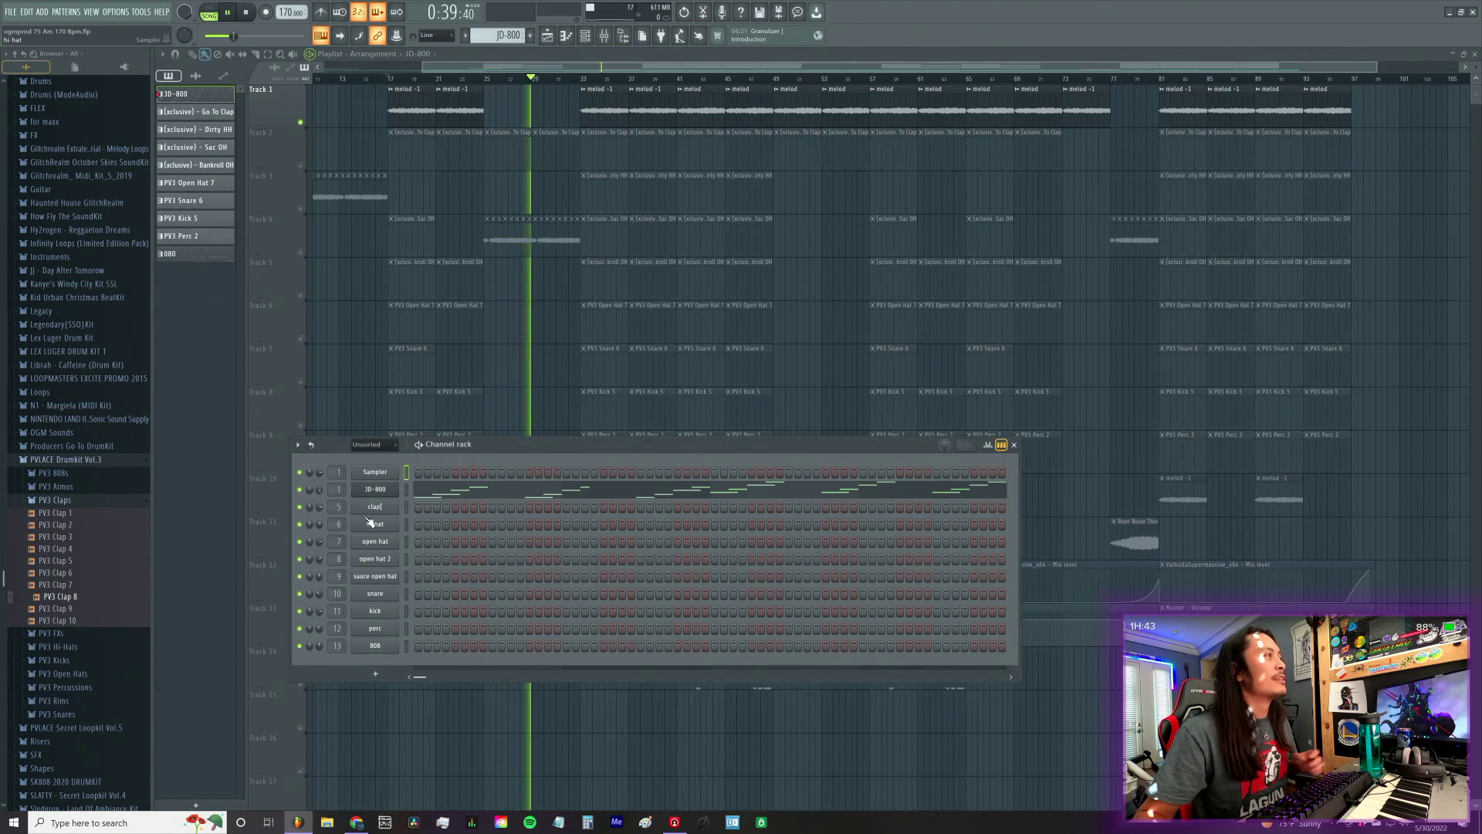
key("space")
left_click(375, 489)
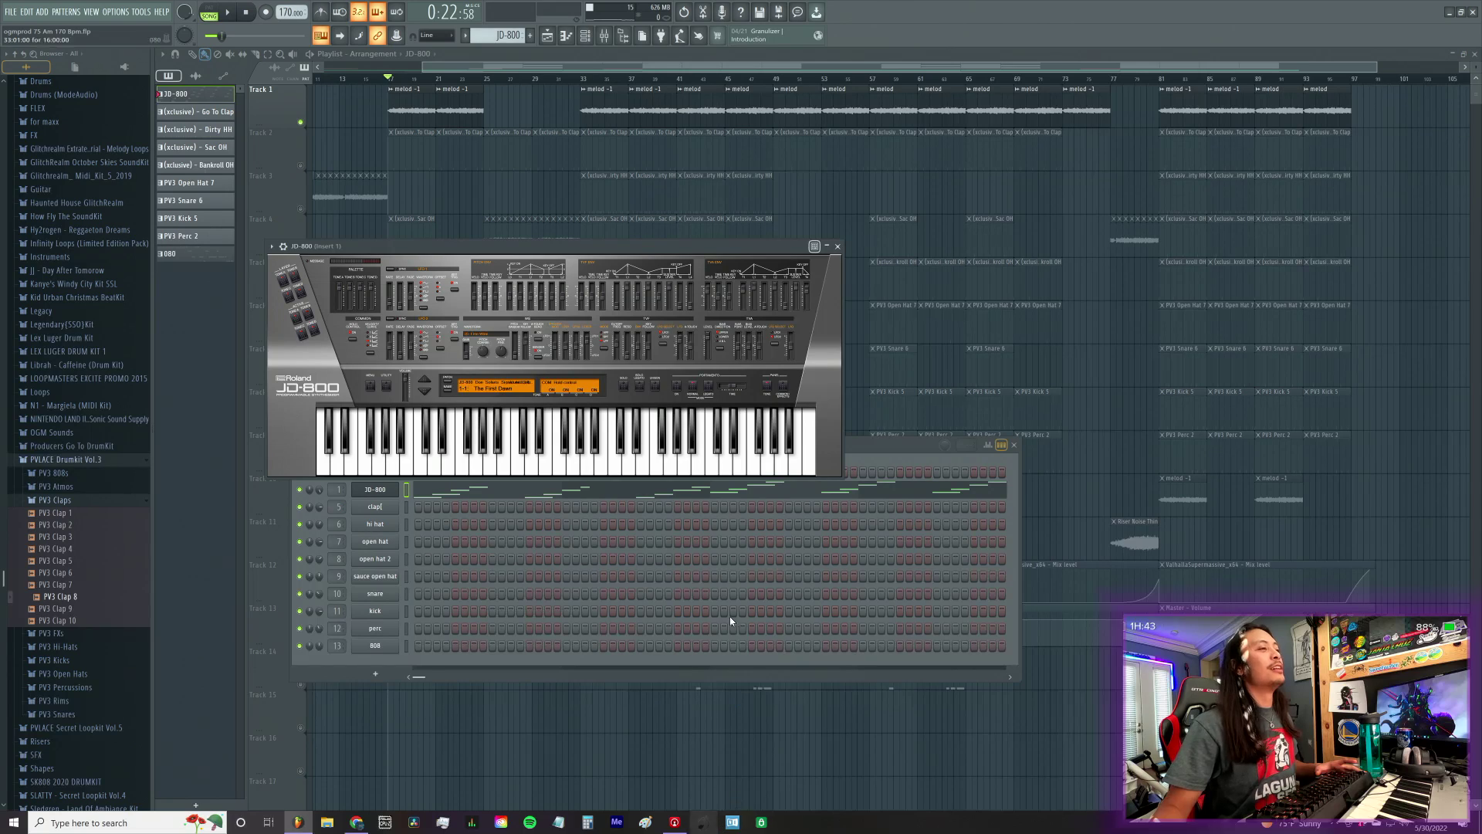
left_click(837, 246)
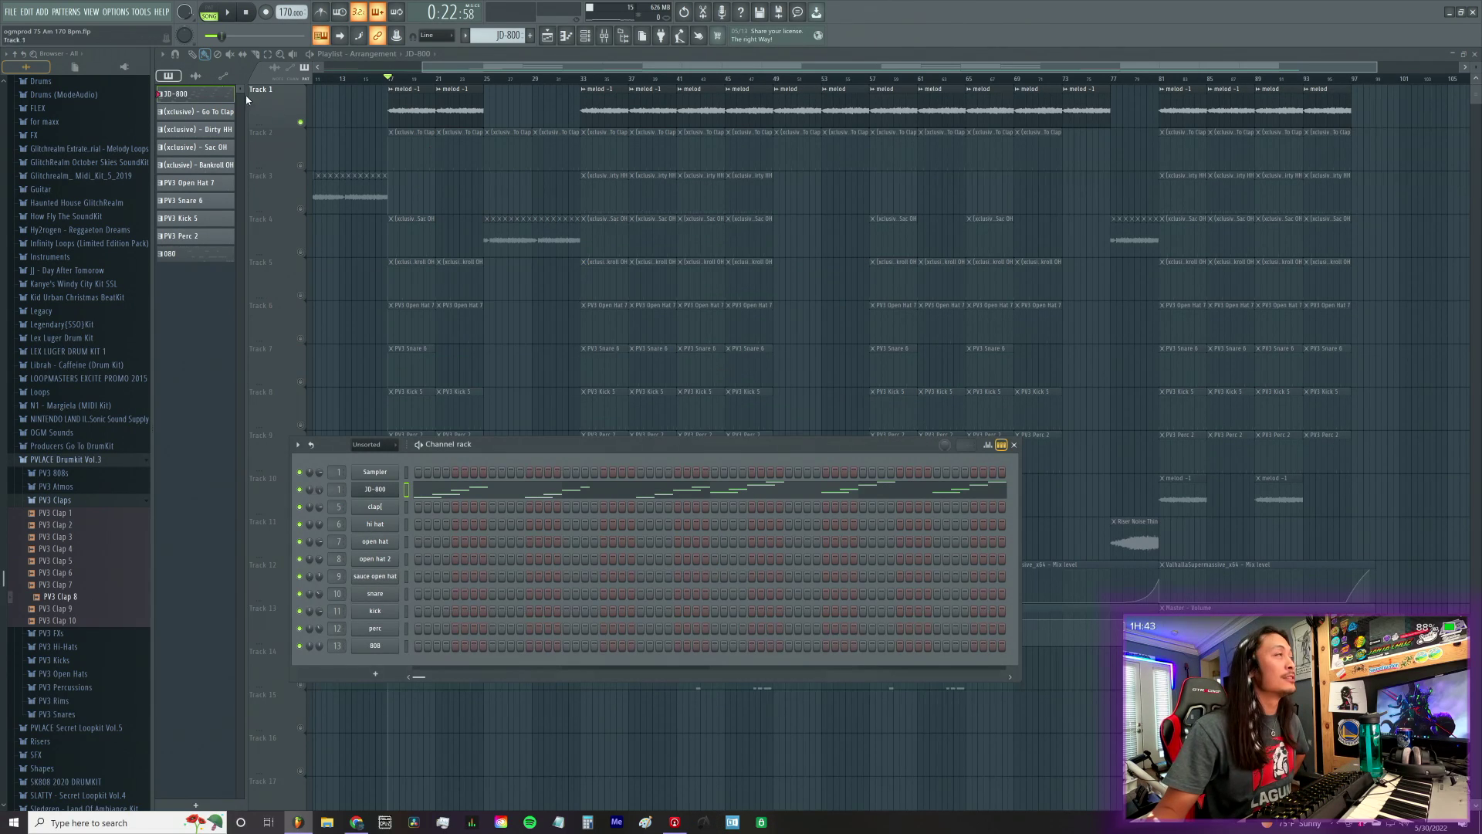
Step: Replay the soloed melody from bar 17 with the channel rack hidden, then unsolo Track 1
left_click(232, 13)
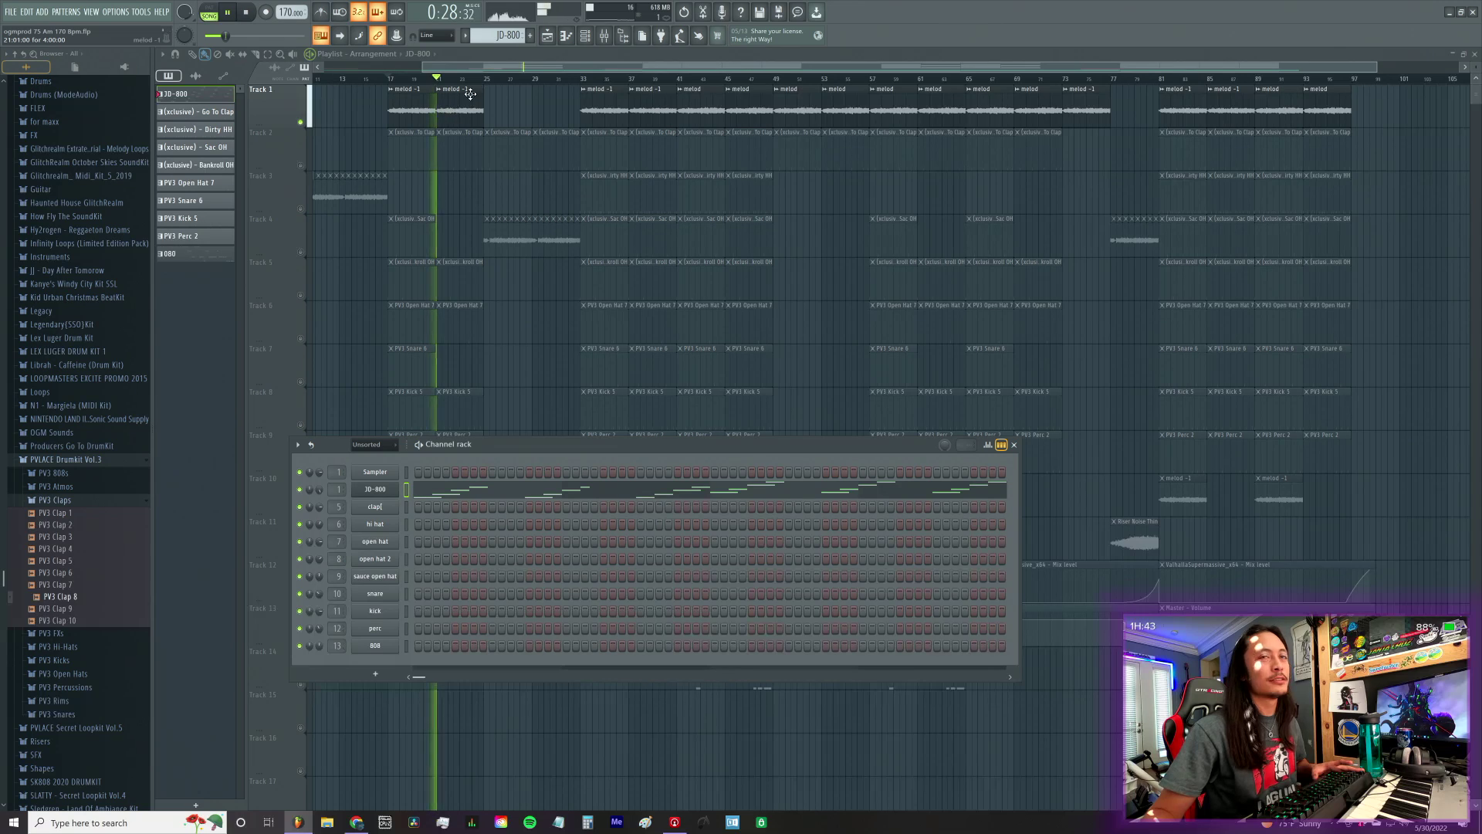
key("space")
key("space")
key("F6")
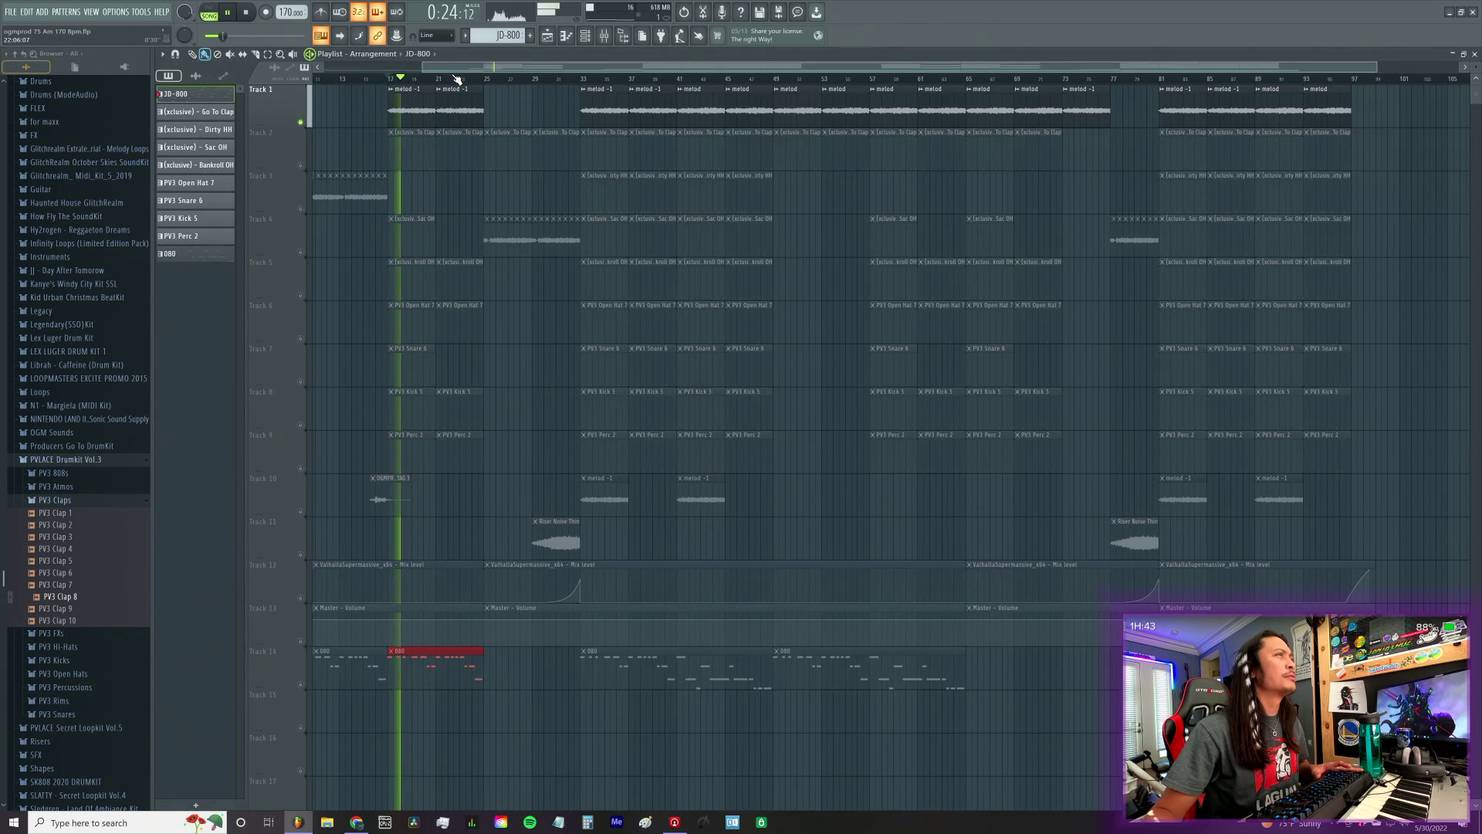
left_click(302, 166)
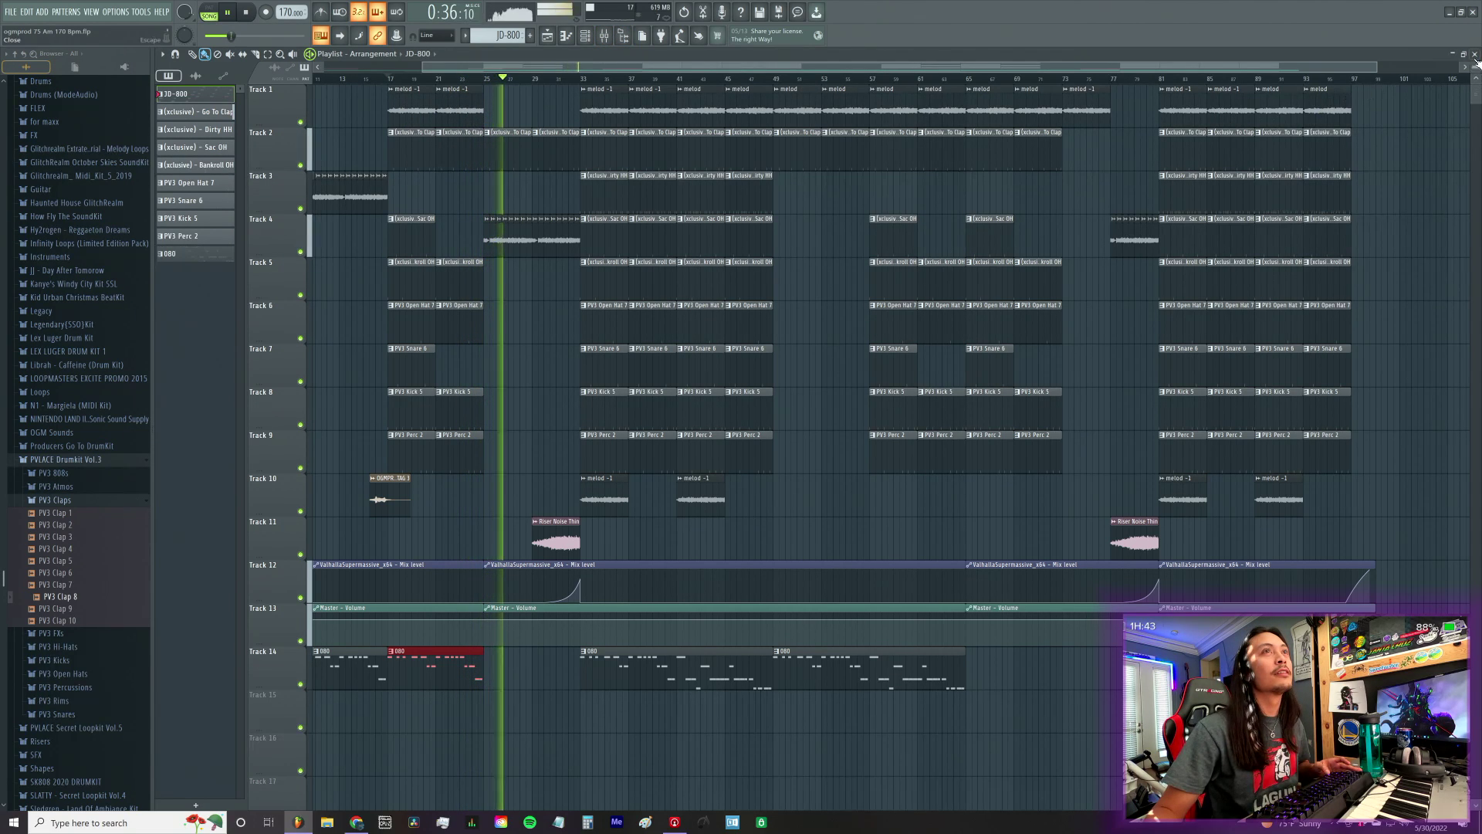
Step: Examine the pitch and time-stretching settings of the melod -1 audio clip on Track 1, then close them
scroll(467, 98, "up", 4)
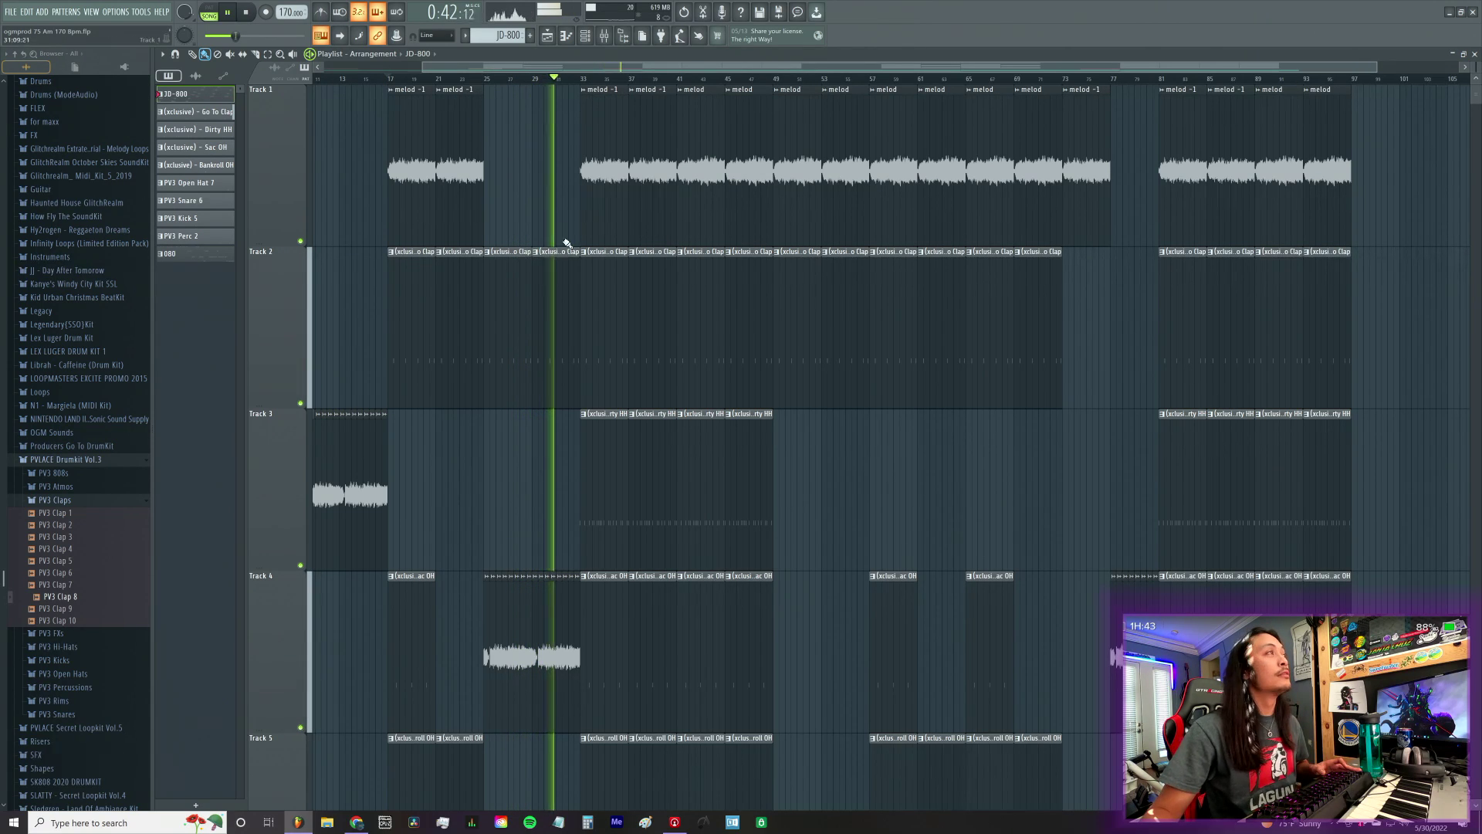
double_click(425, 236)
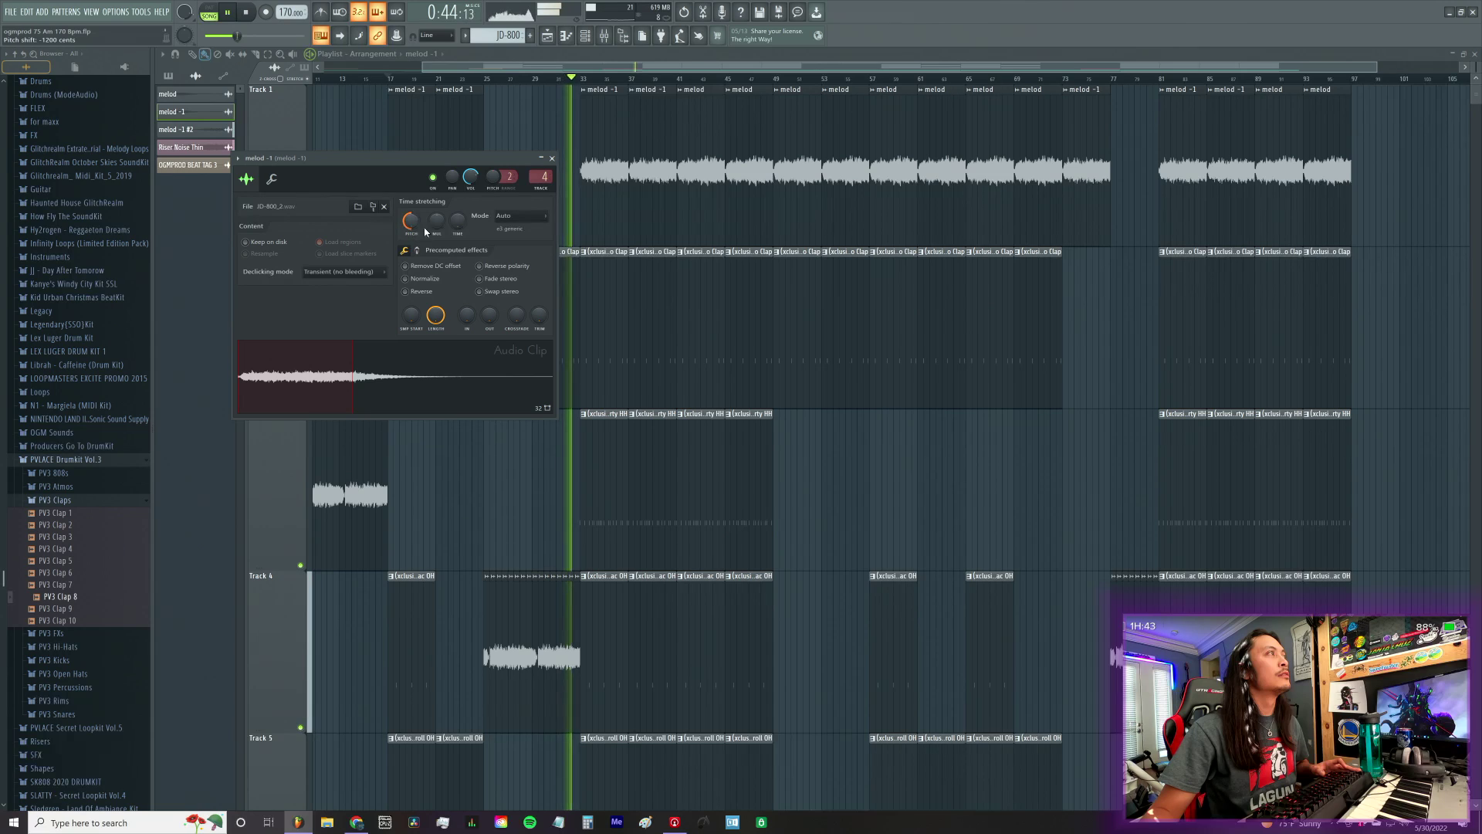
left_click(552, 158)
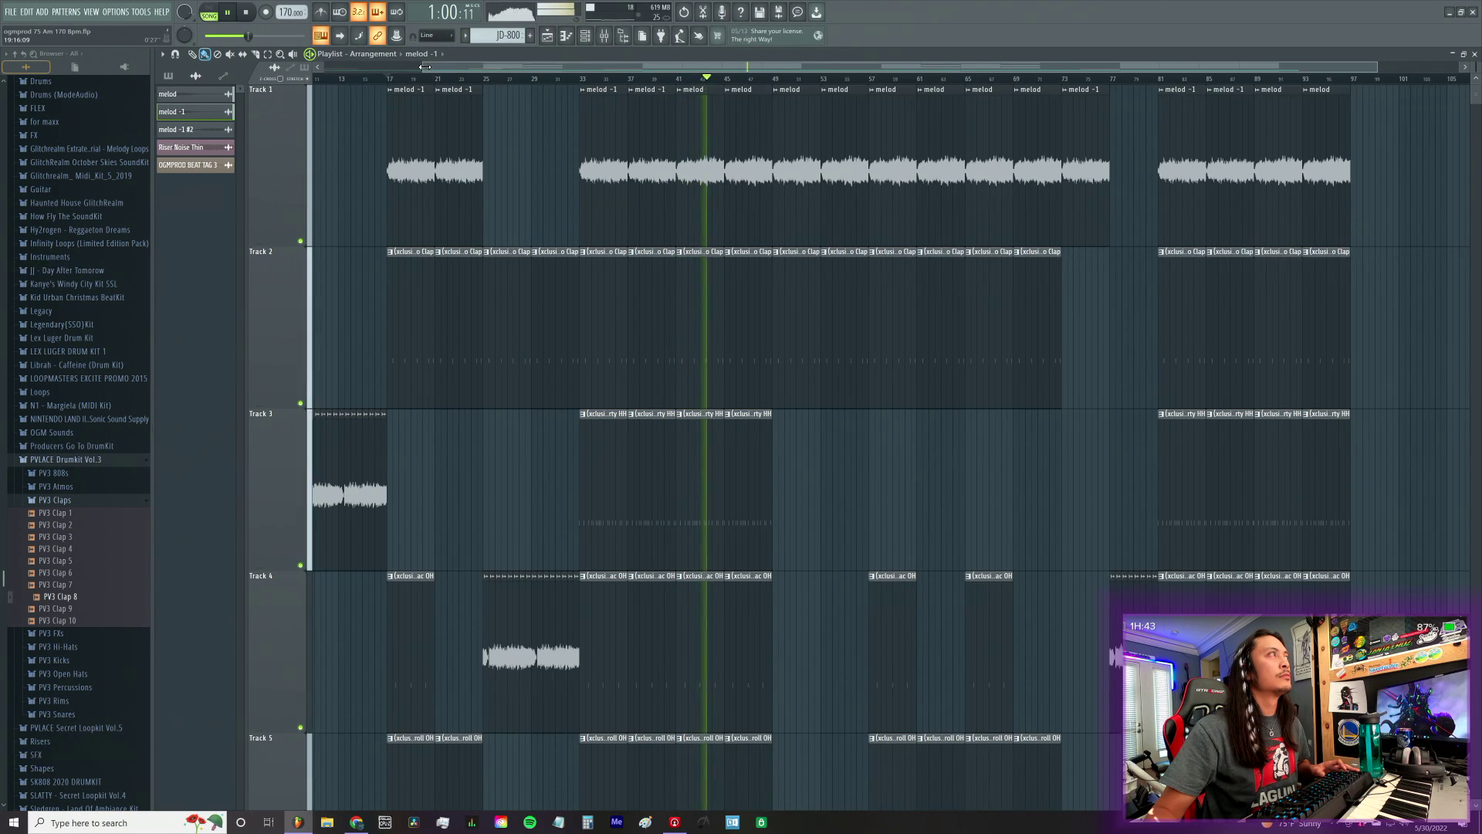
Step: Check the melod -1 level in the mixer, stop playback and hide the mixer
scroll(430, 79, "down", 2)
left_click(607, 38)
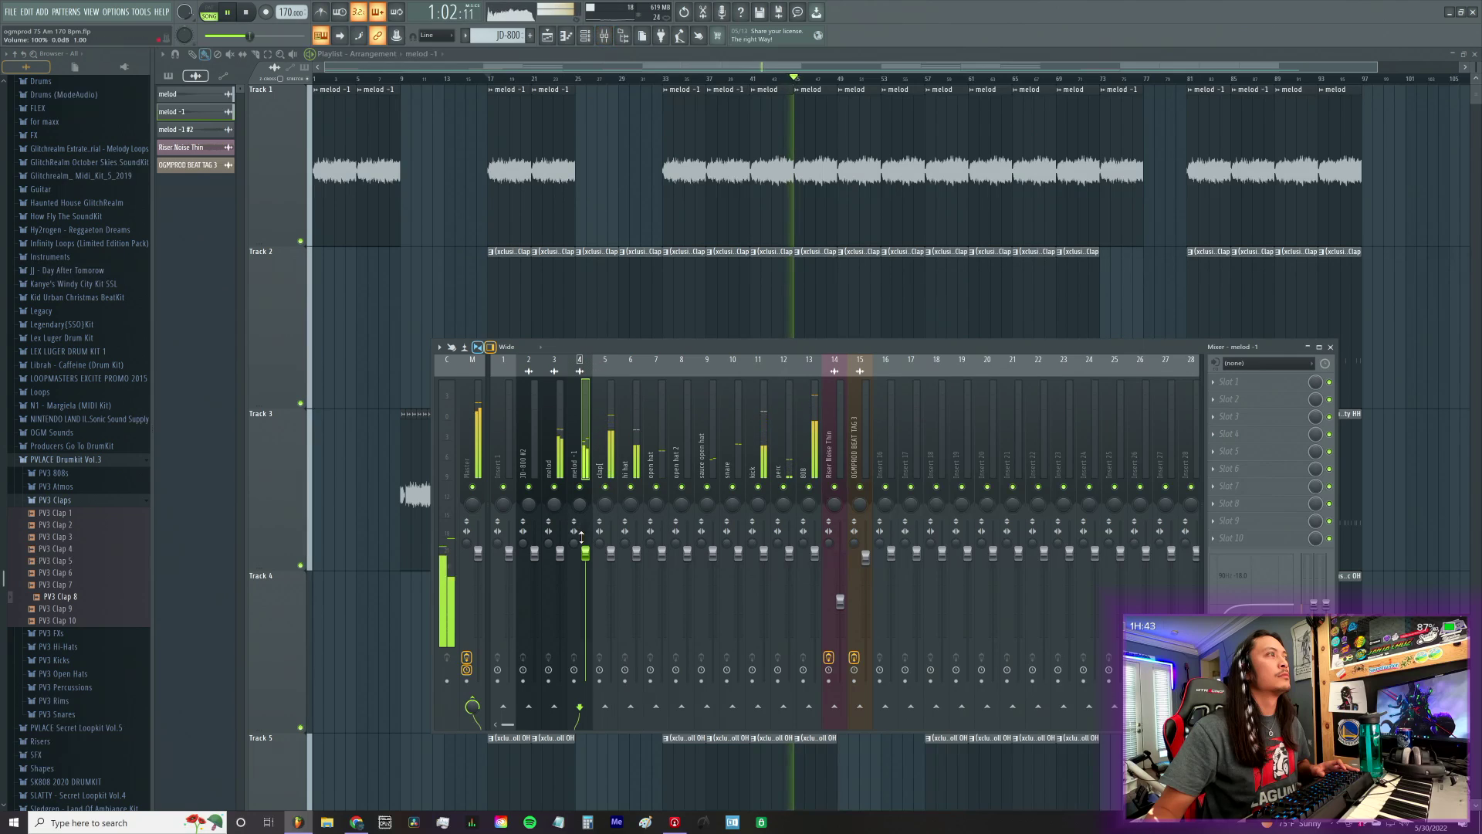
left_click(246, 13)
left_click(245, 14)
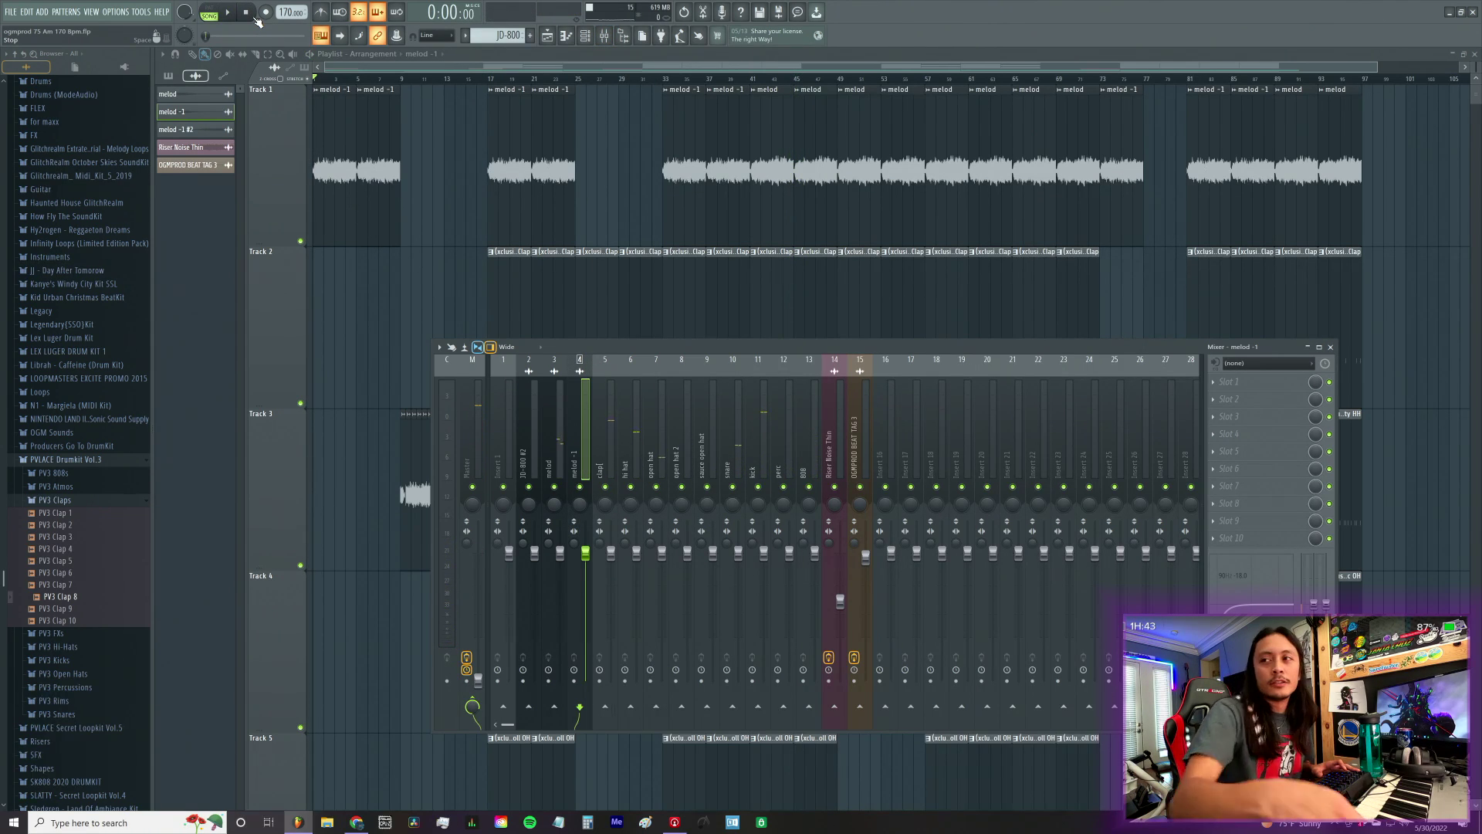
key("F9")
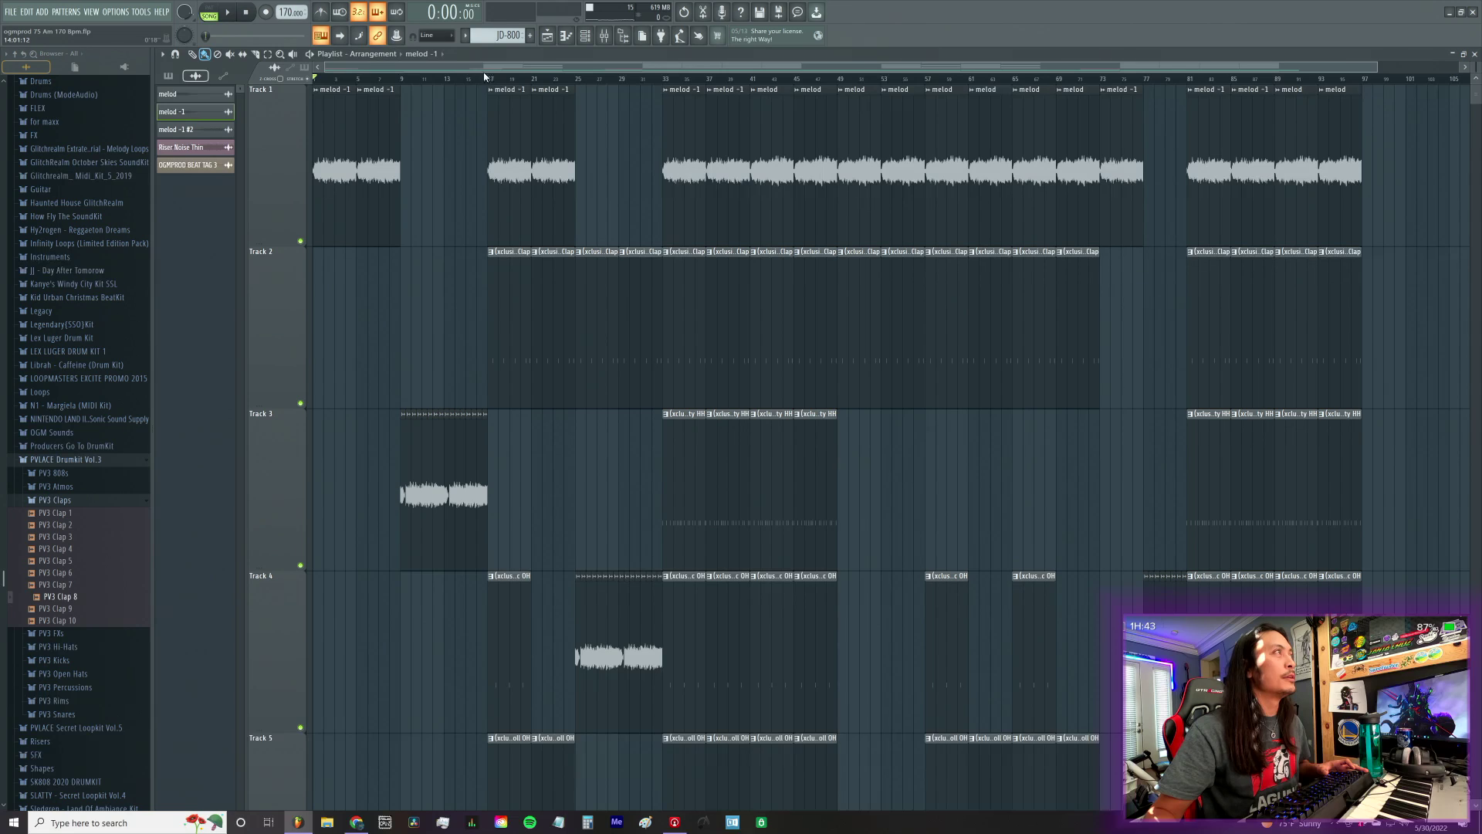
Step: Play the full arrangement from the start and check the mixer levels during playback, leaving the mixer hidden
scroll(500, 80, "down", 1)
key("space")
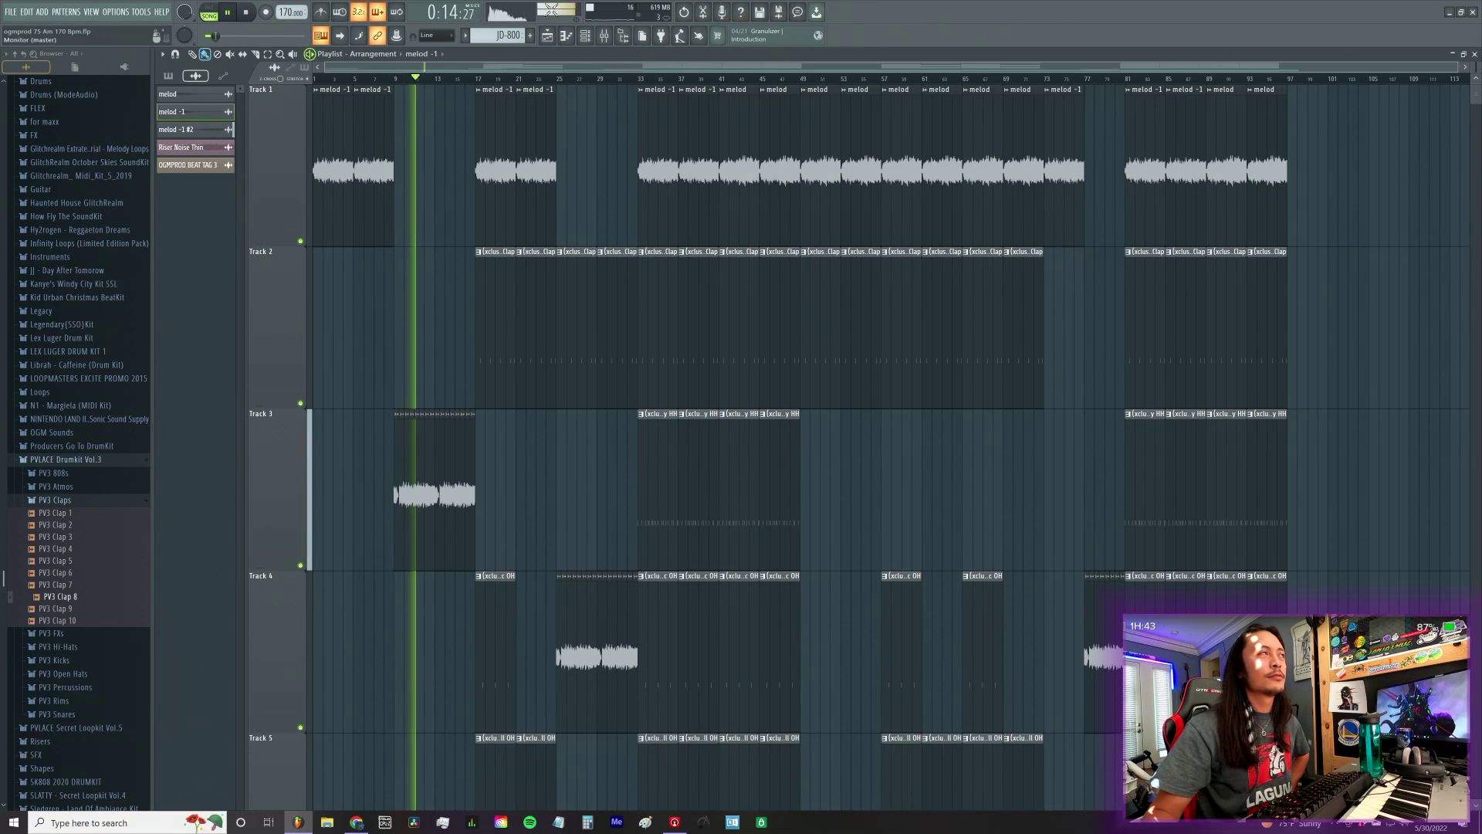
left_click(605, 40)
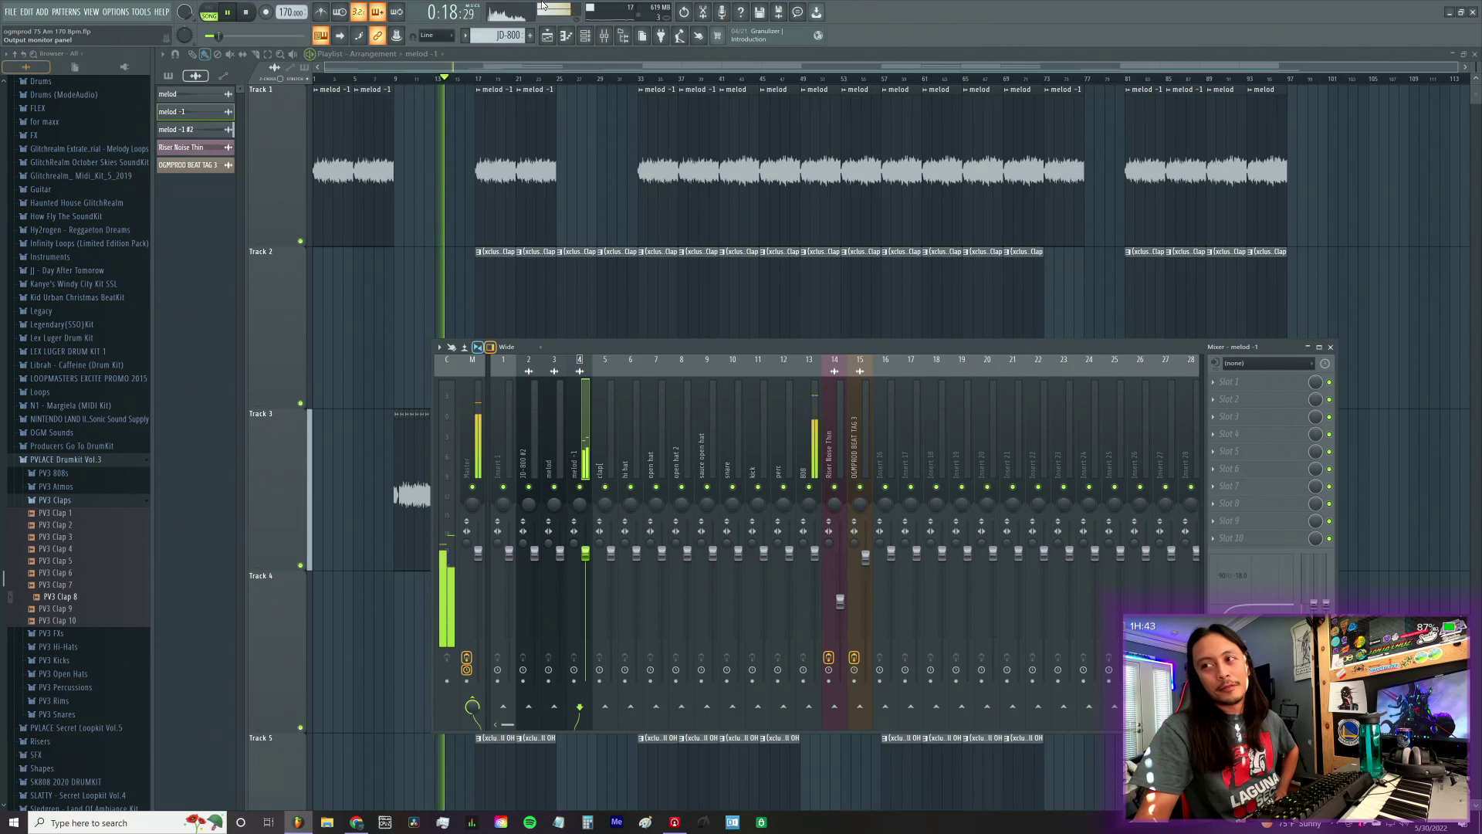
left_click(547, 38)
left_click(588, 38)
left_click(589, 39)
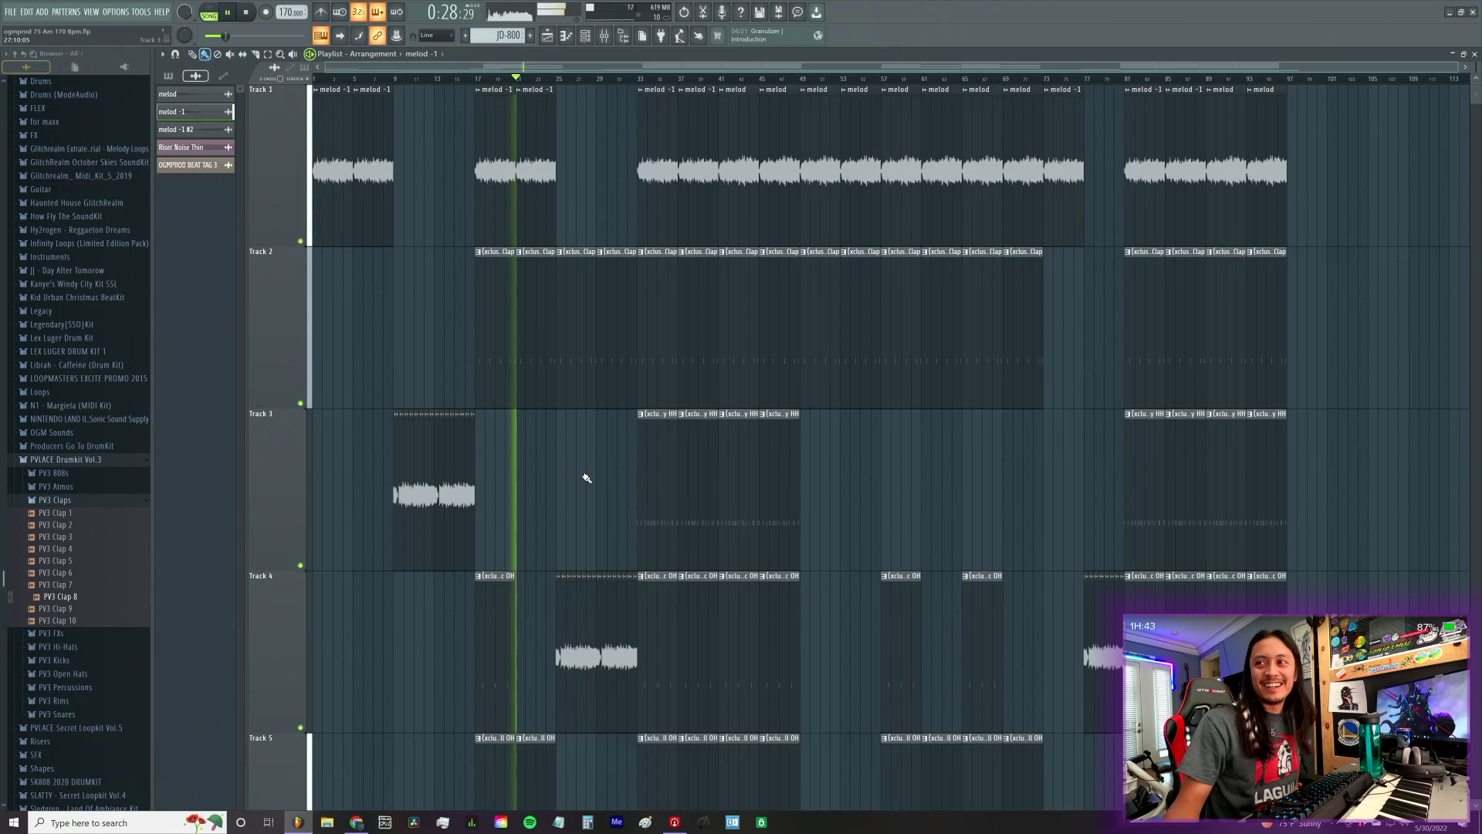
left_click(605, 35)
left_click(604, 35)
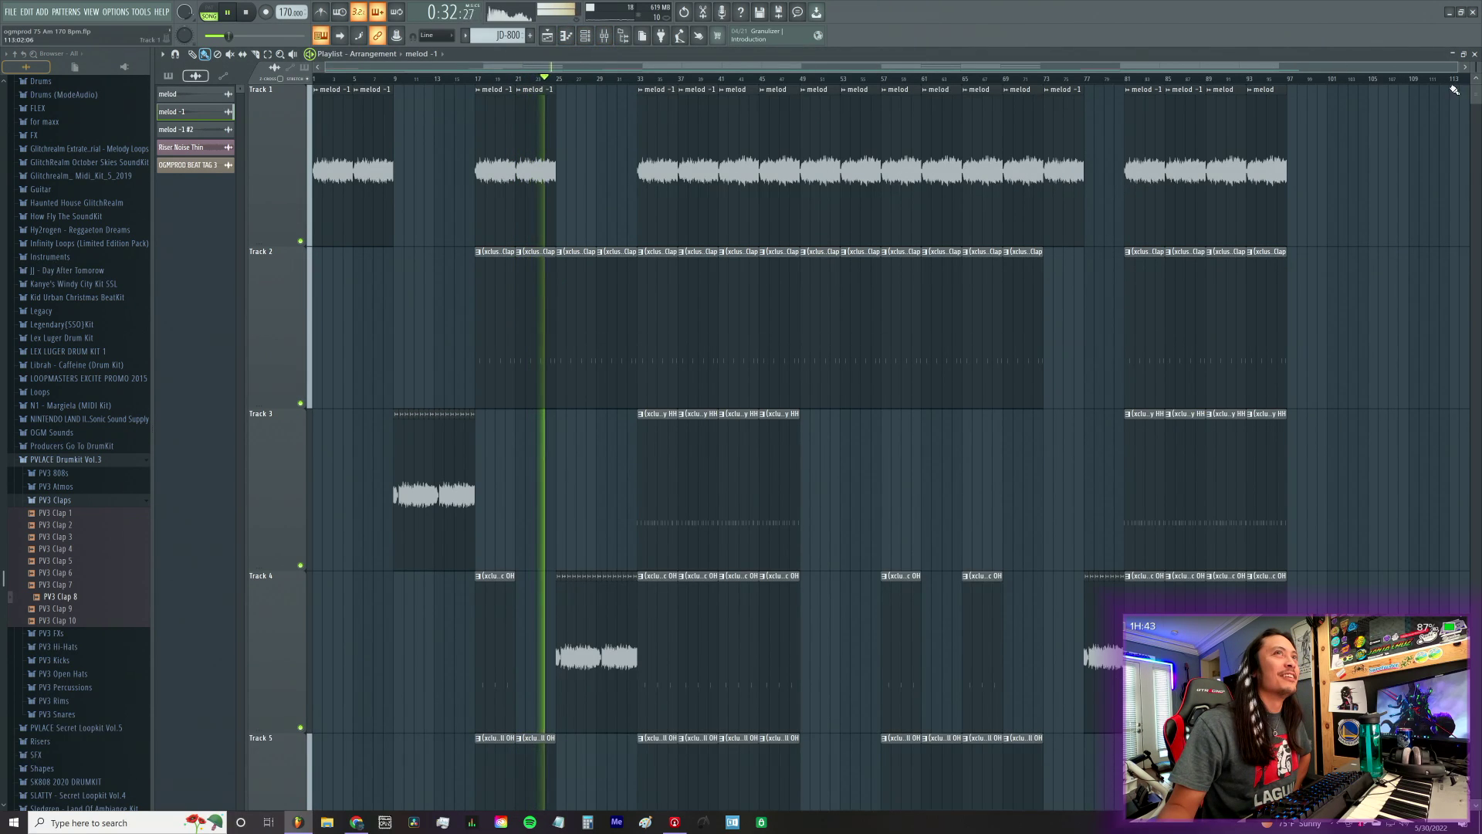
Step: Fit Tracks 1 to 14 together in the playlist to view the arrangement during playback, then stop the song
left_click_drag(1321, 67, 1039, 67)
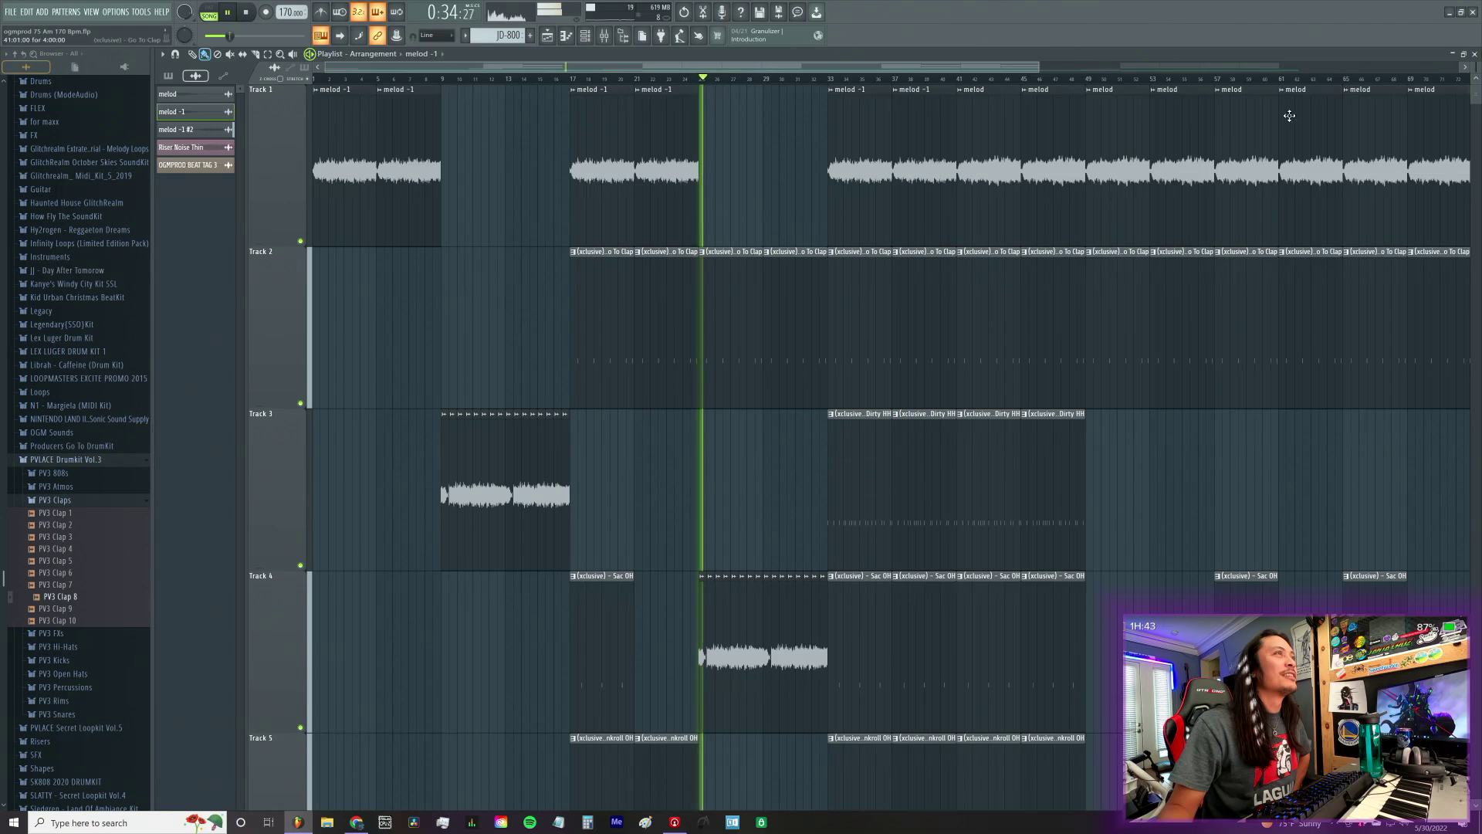
scroll(805, 443, "down", 5)
scroll(788, 375, "up", 1)
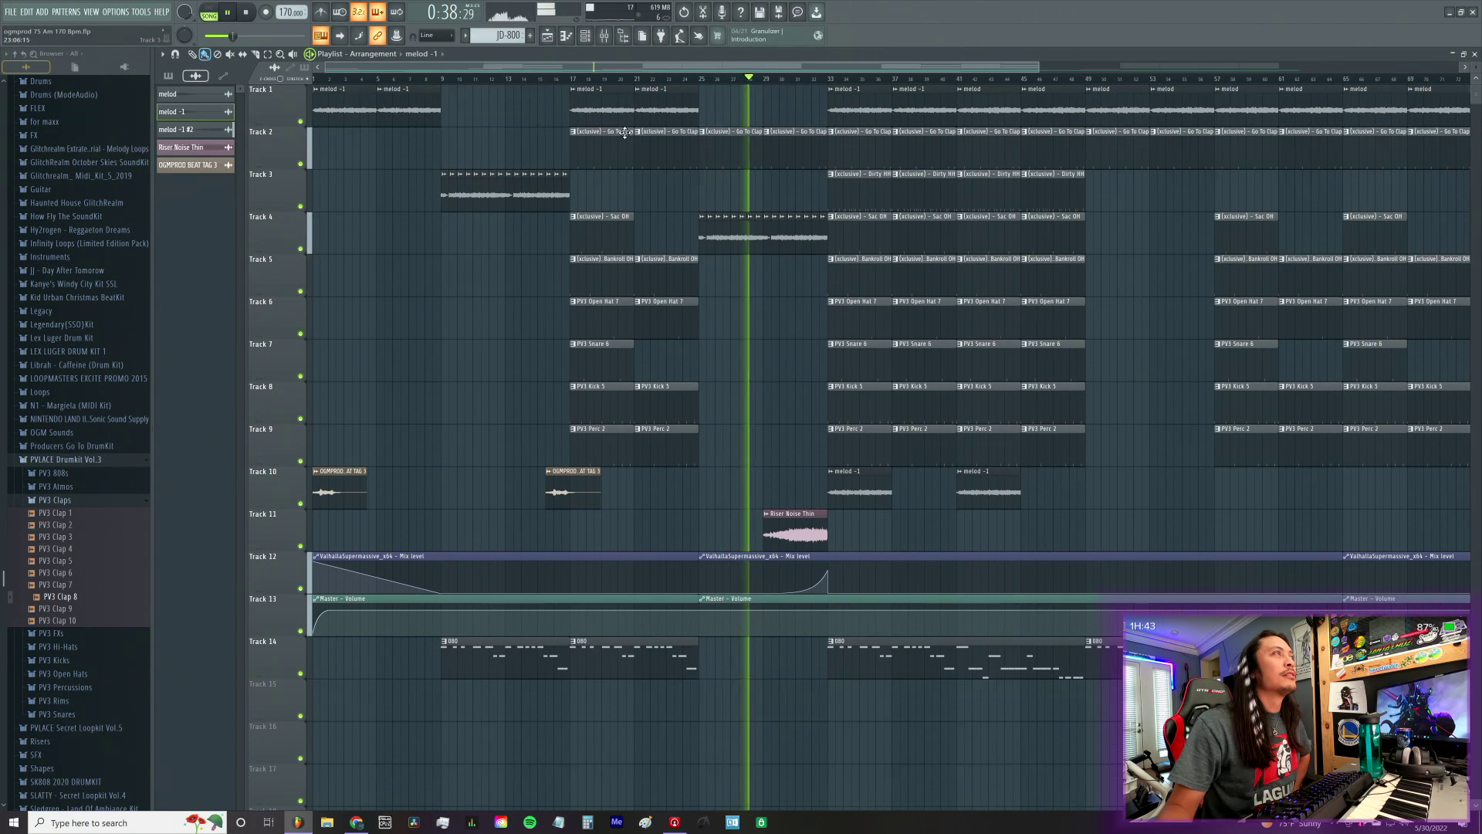
left_click(246, 12)
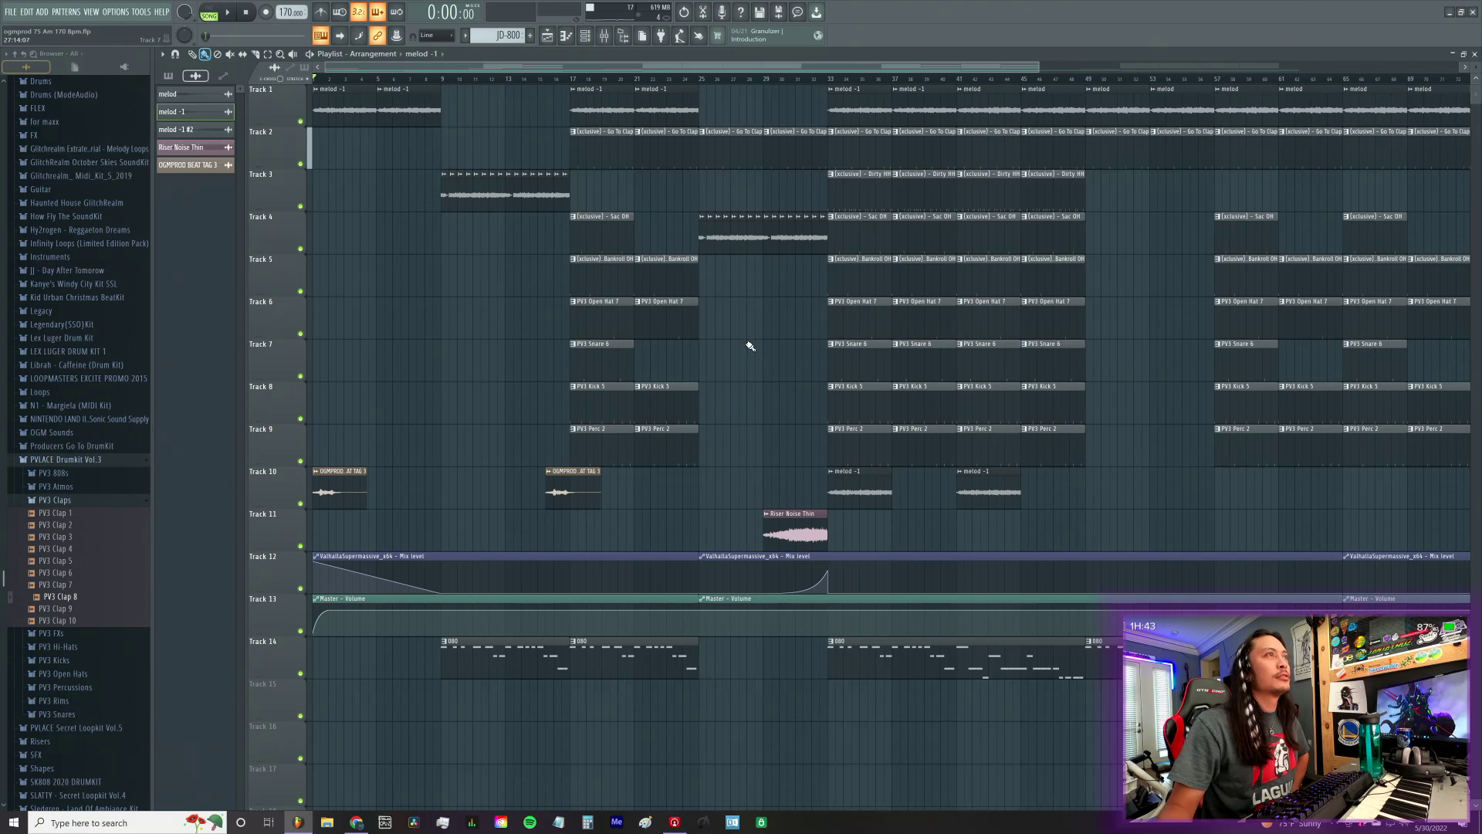
Step: Check the channel rack and hide it, then play the section from bar 33 briefly and stop
left_click(588, 40)
left_click(587, 40)
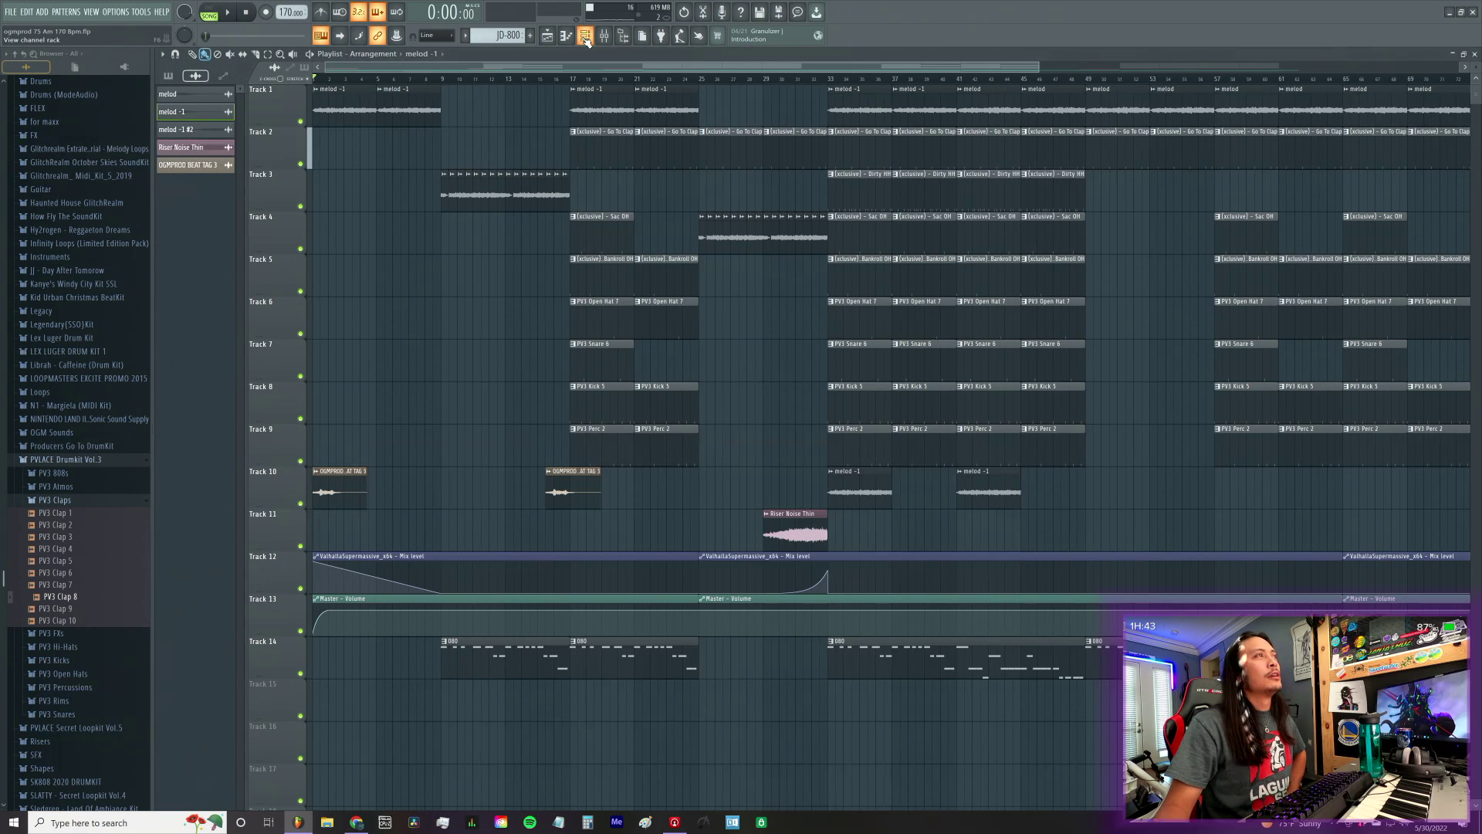
left_click(236, 14)
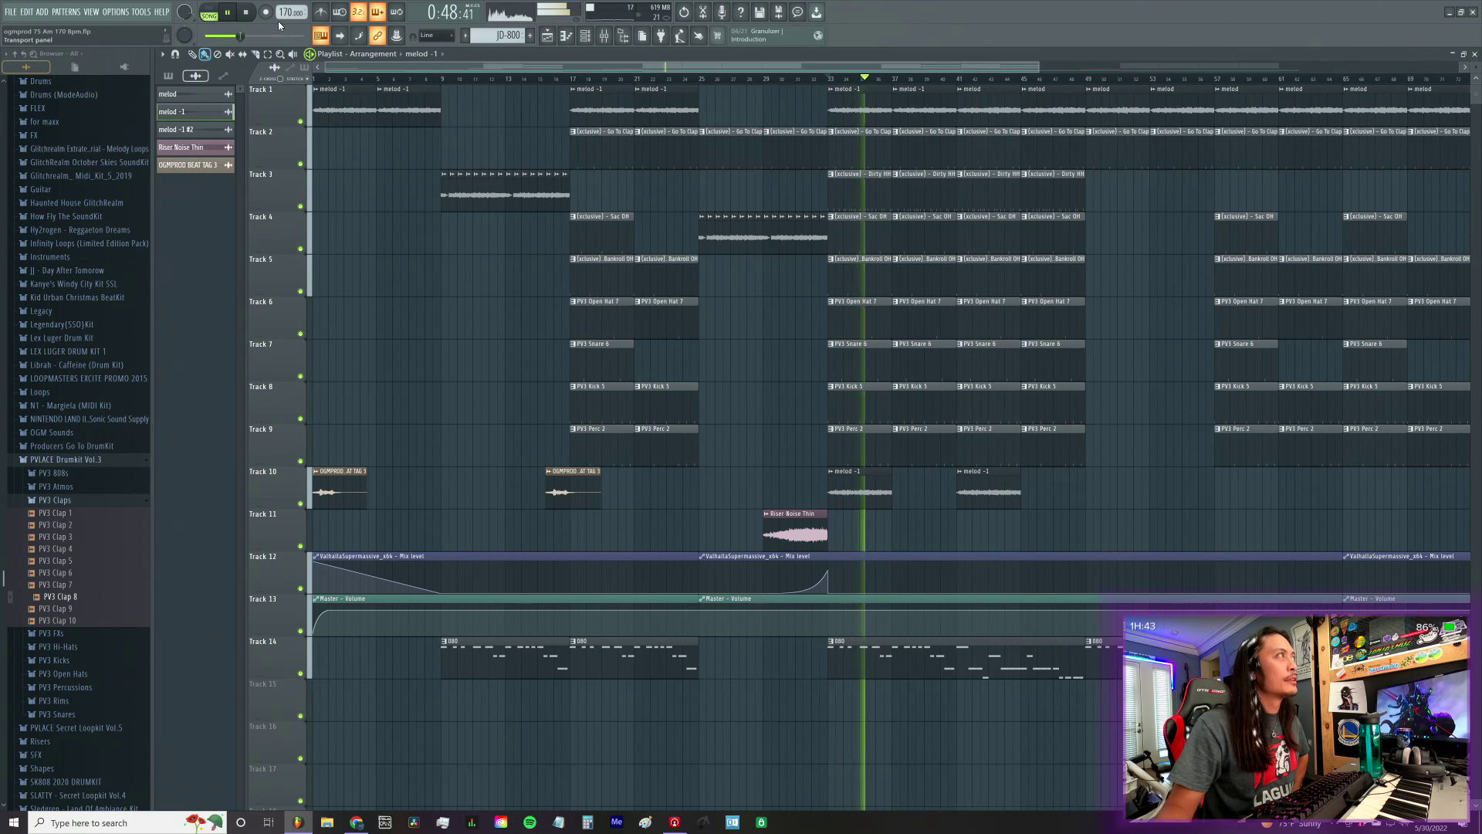
left_click(252, 15)
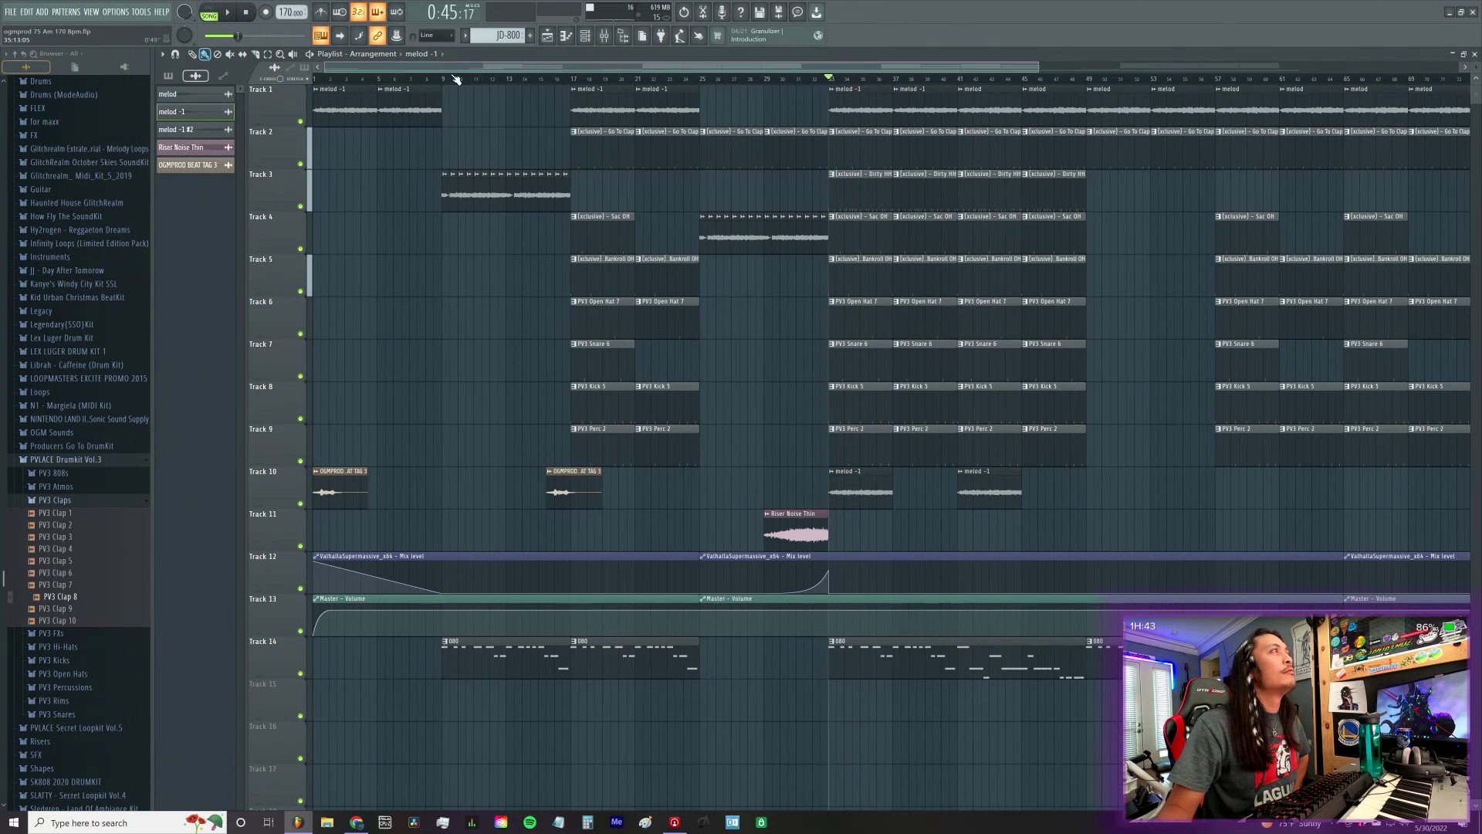
Step: Move the playhead through the opening sections up to bar 33 to review how the melody and drum clips are arranged
left_click_drag(317, 88, 576, 99)
left_click_drag(494, 119, 456, 128)
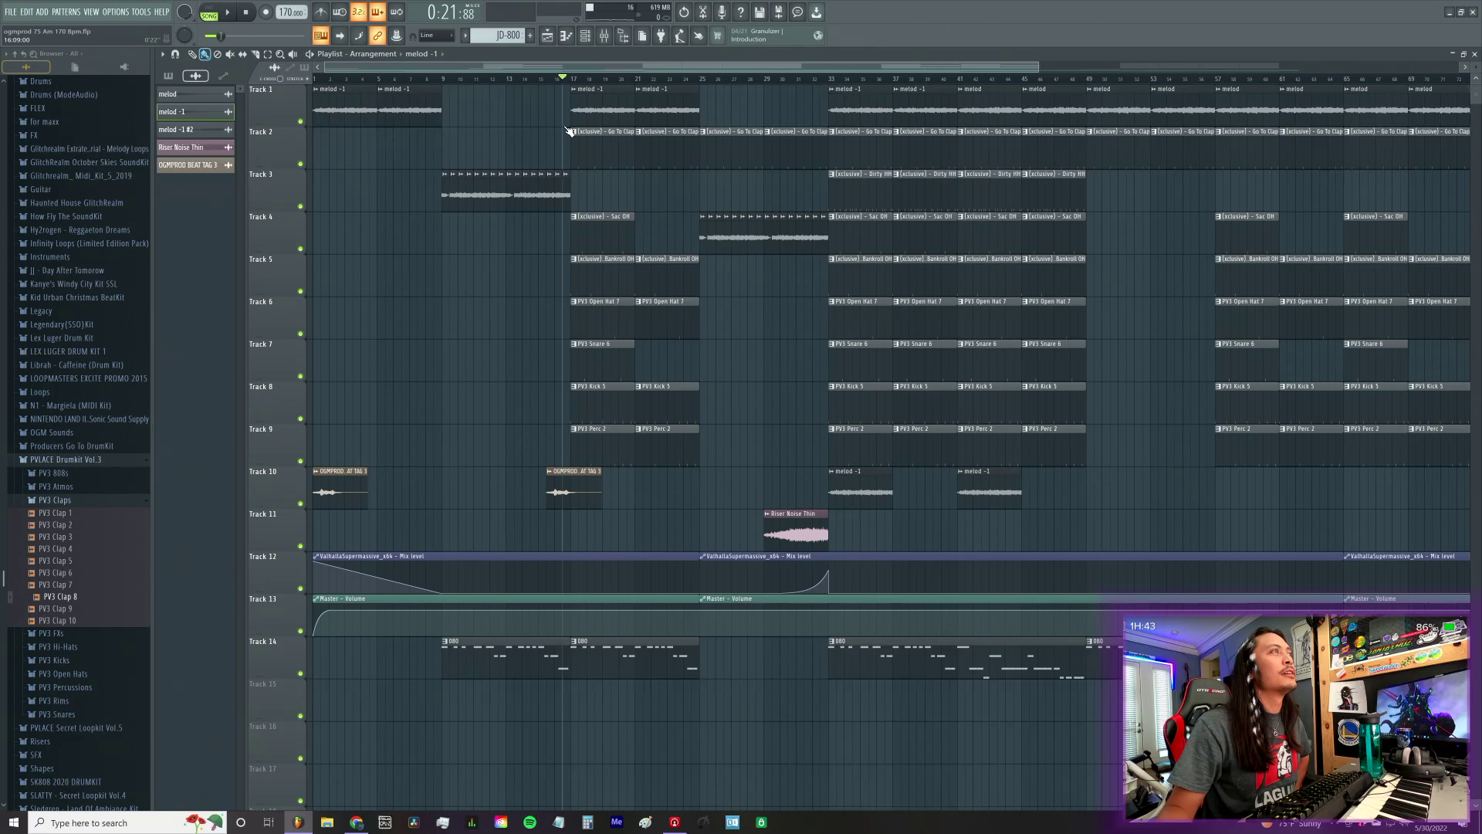
left_click_drag(704, 143, 826, 142)
mouse_move(480, 169)
left_mouse_down()
mouse_move(456, 172)
mouse_move(519, 182)
mouse_move(500, 185)
mouse_move(589, 175)
mouse_move(568, 191)
left_mouse_up()
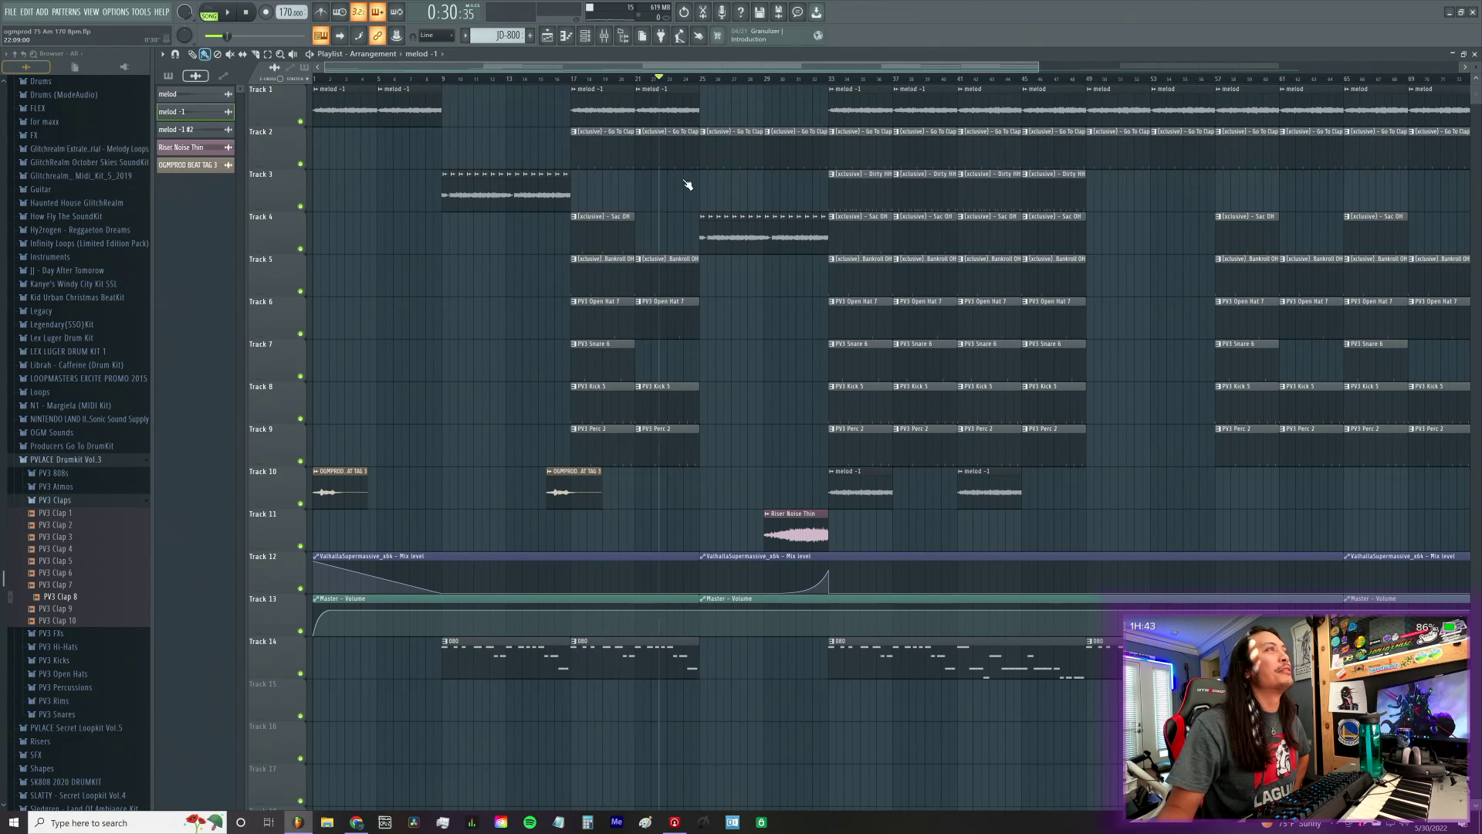
left_click_drag(738, 197, 757, 199)
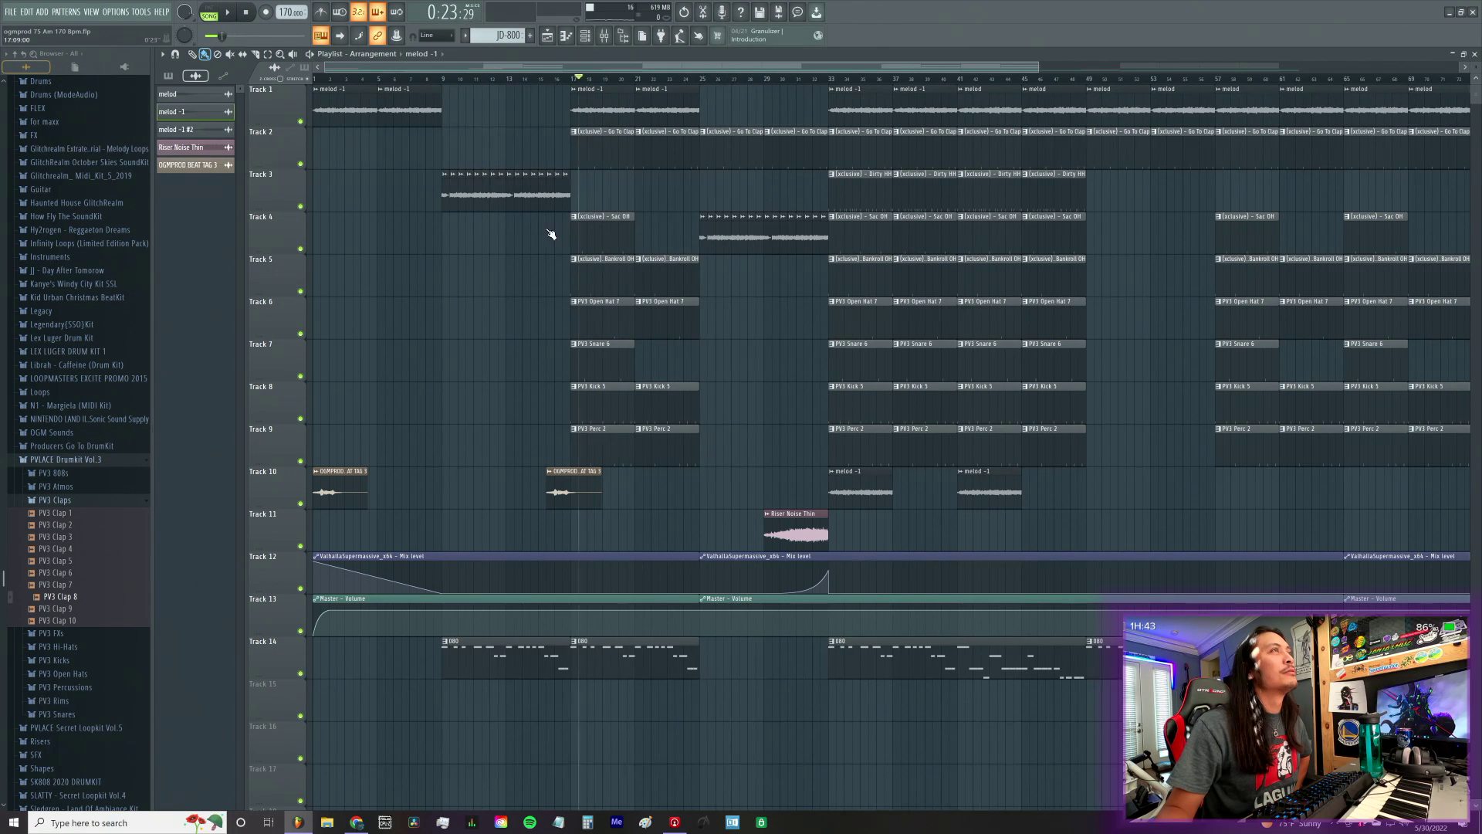
right_click(532, 223)
left_click_drag(448, 82, 498, 80)
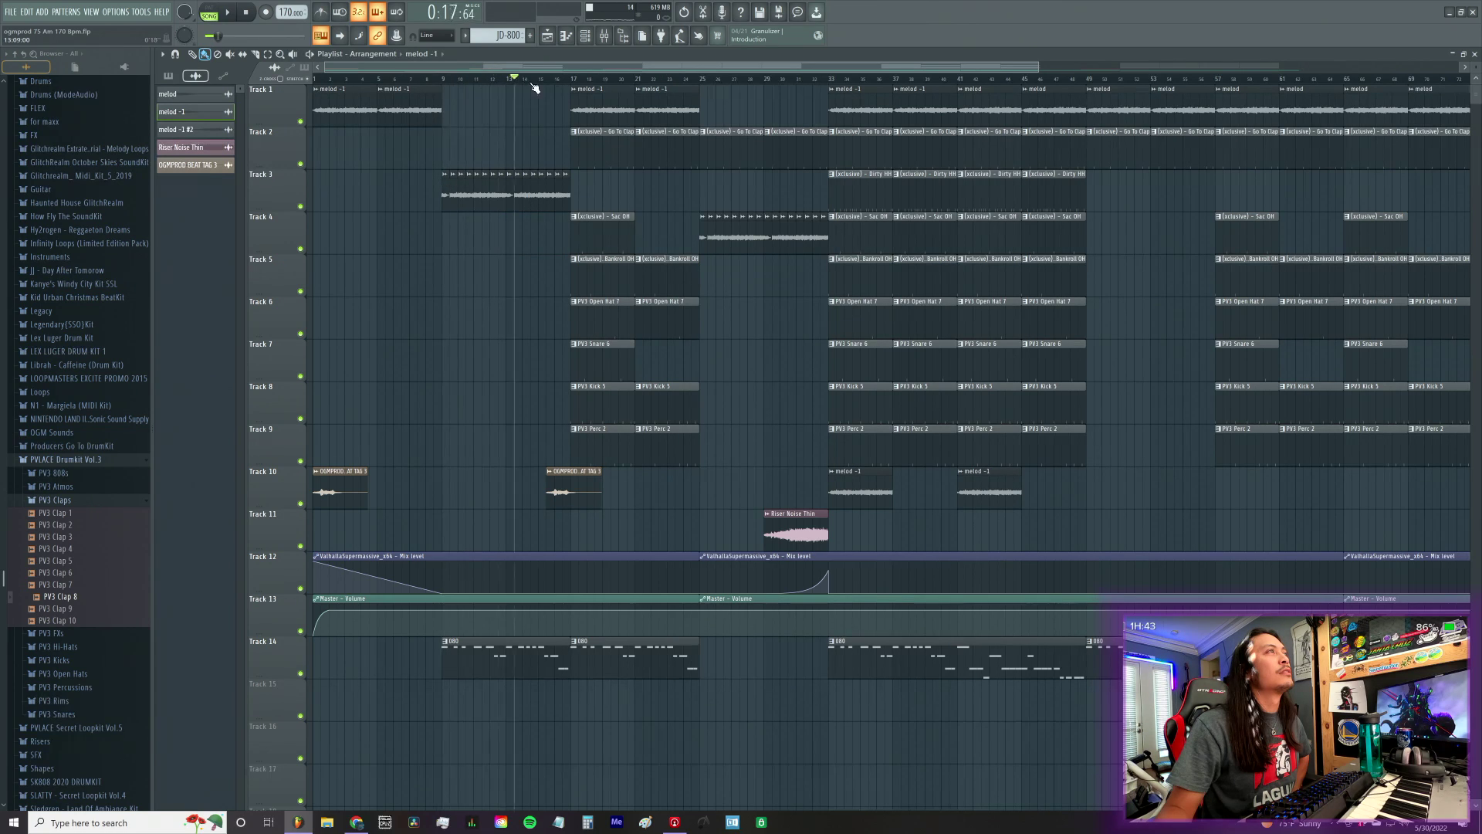
key("space")
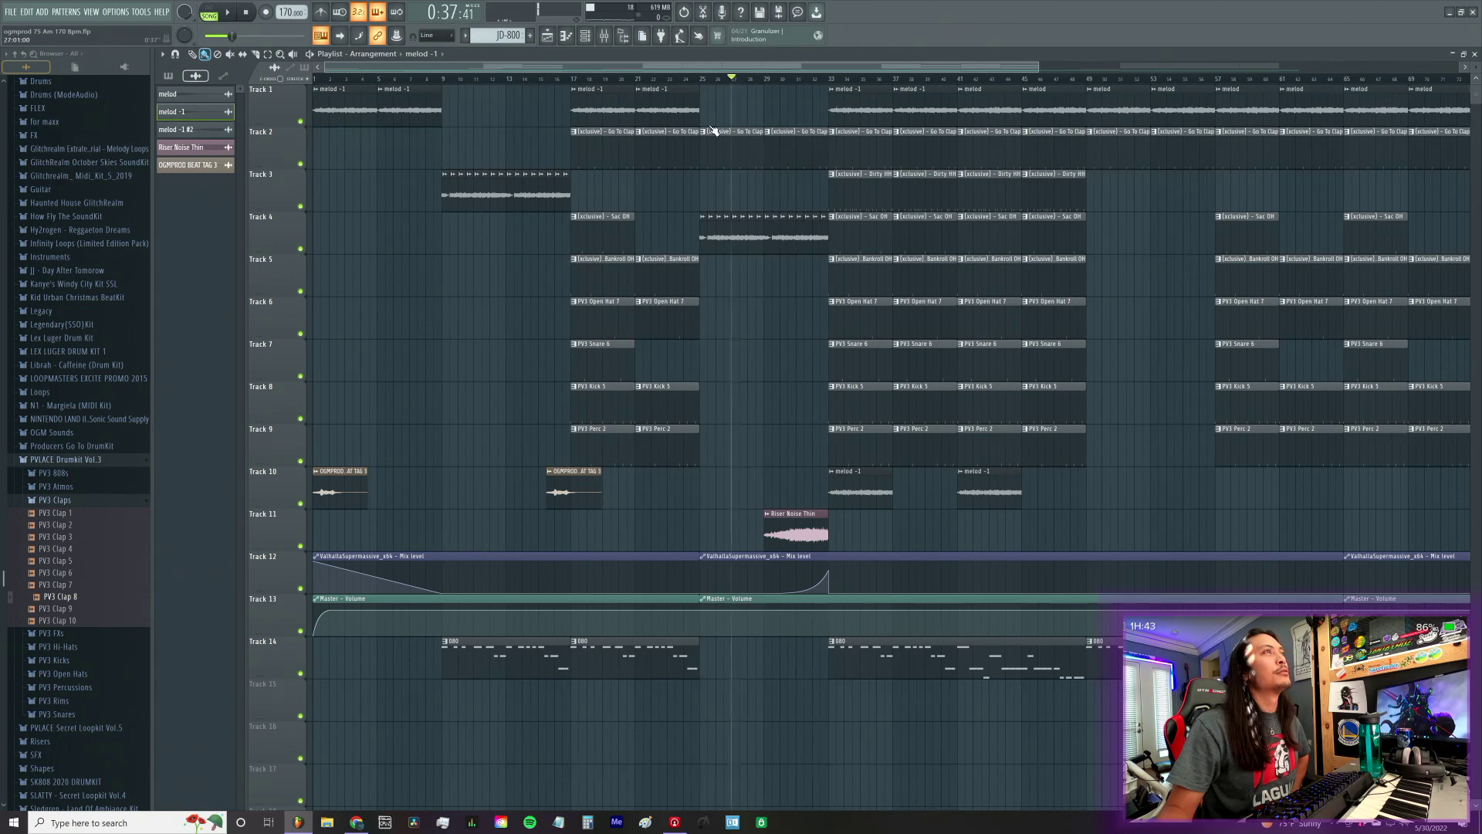
mouse_move(304, 223)
left_mouse_down()
mouse_move(810, 163)
mouse_move(423, 231)
mouse_move(595, 215)
left_mouse_up()
left_click_drag(428, 219, 701, 195)
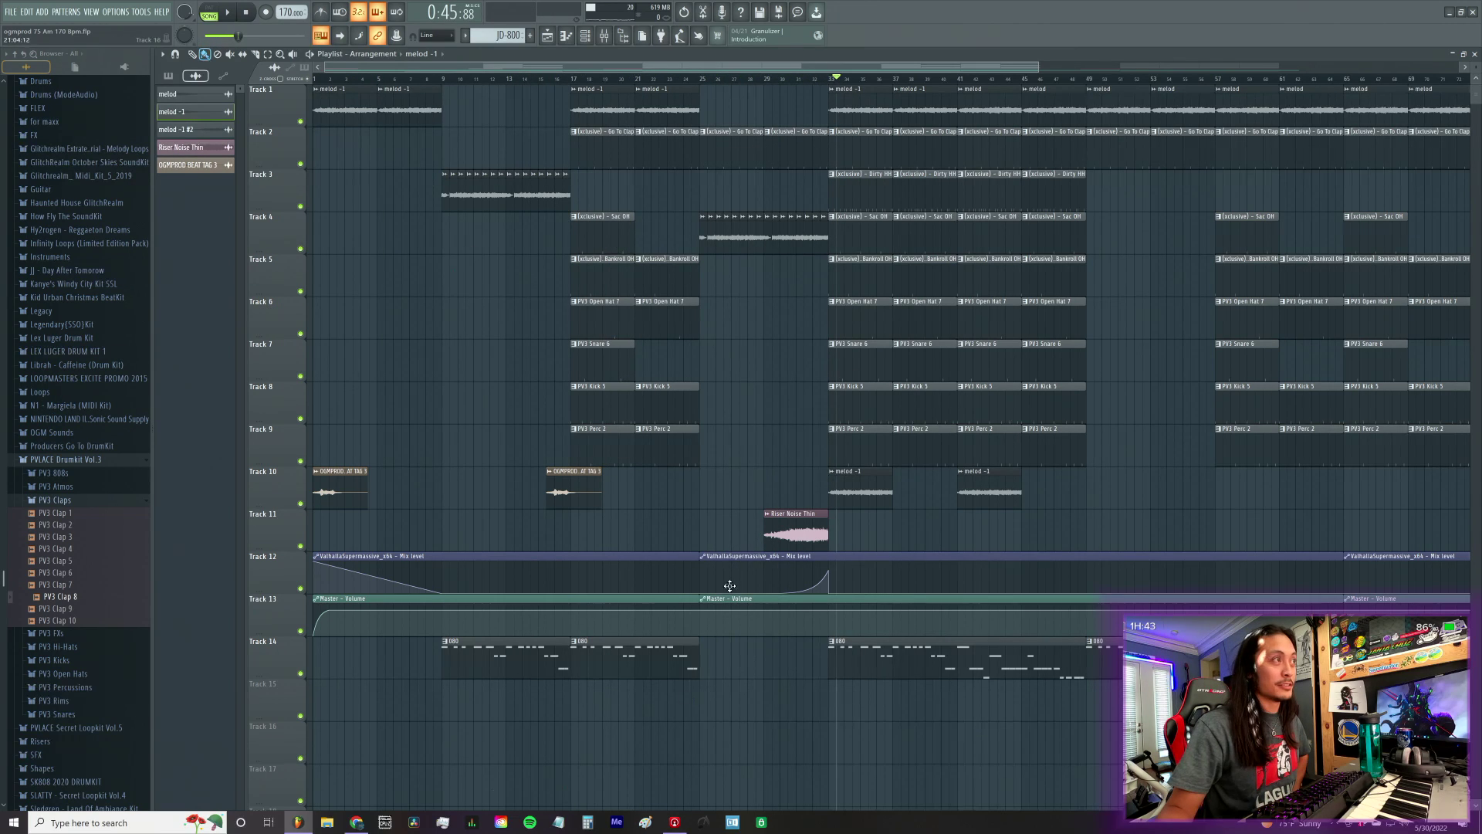
Step: Examine the rest of the arrangement through to the closing automation clips, then return to the song's beginning
left_click_drag(858, 67, 927, 67)
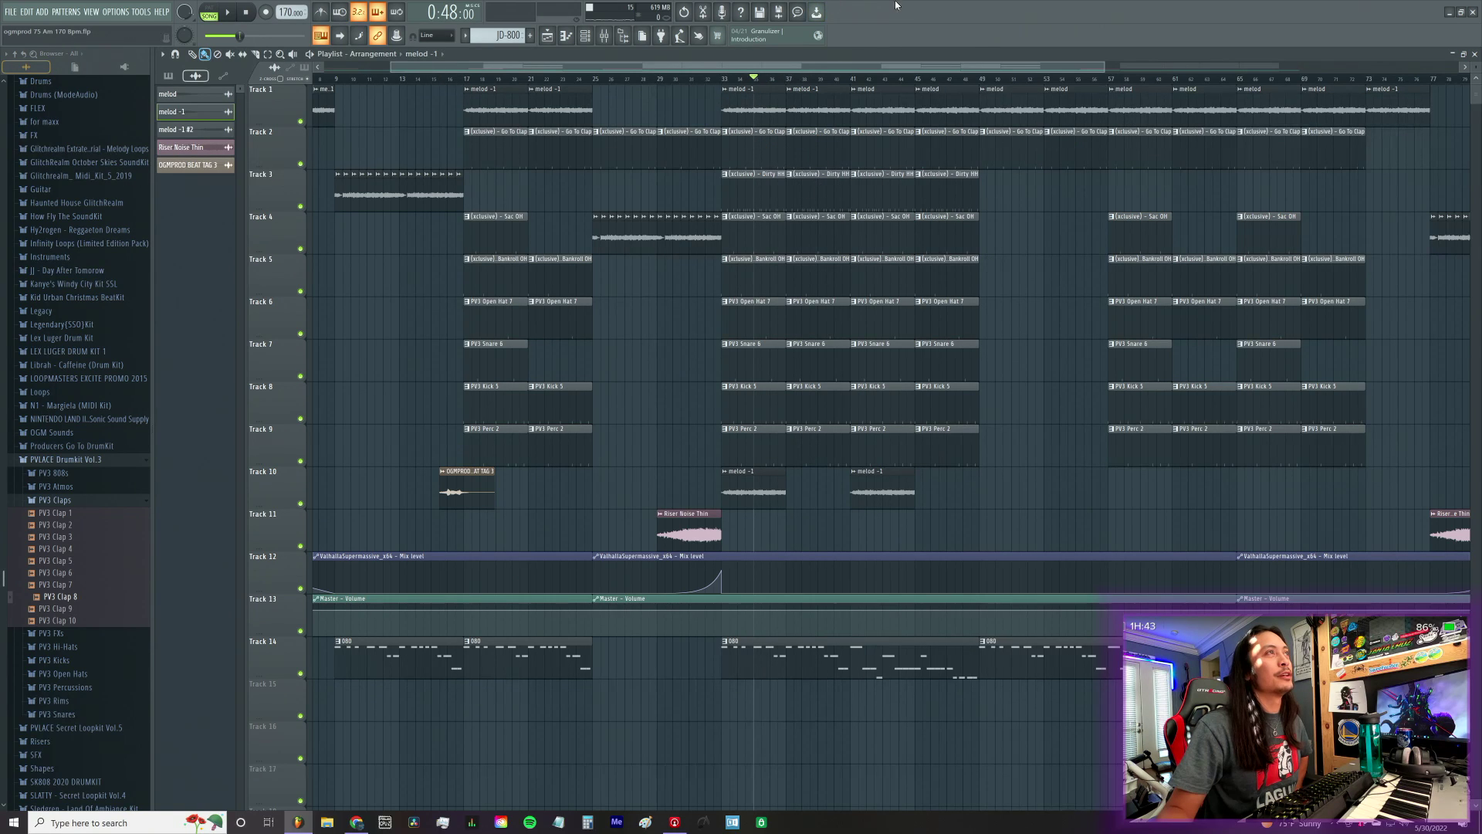
left_click_drag(1017, 64, 1184, 66)
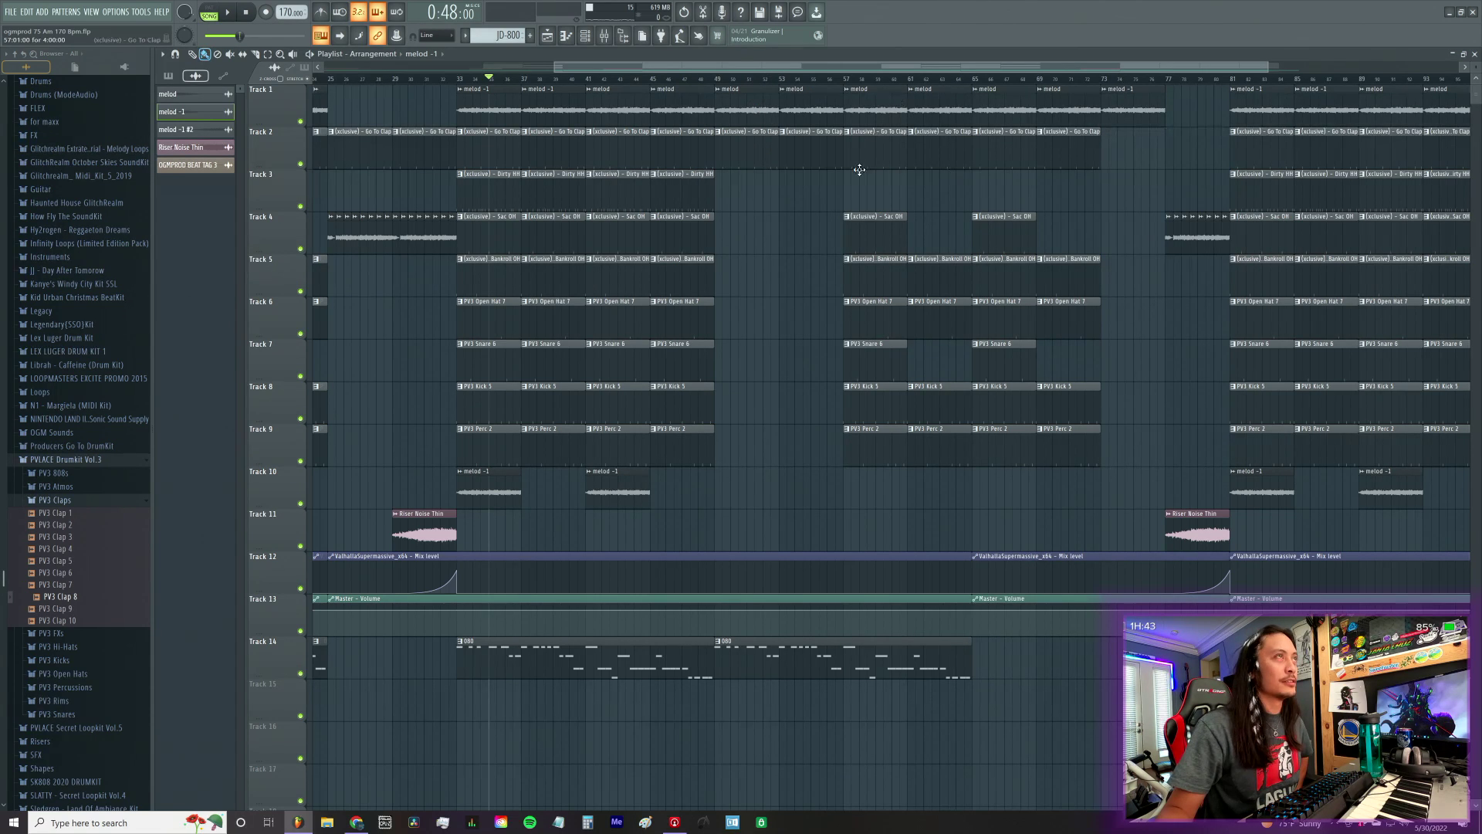
left_click_drag(953, 63, 1056, 65)
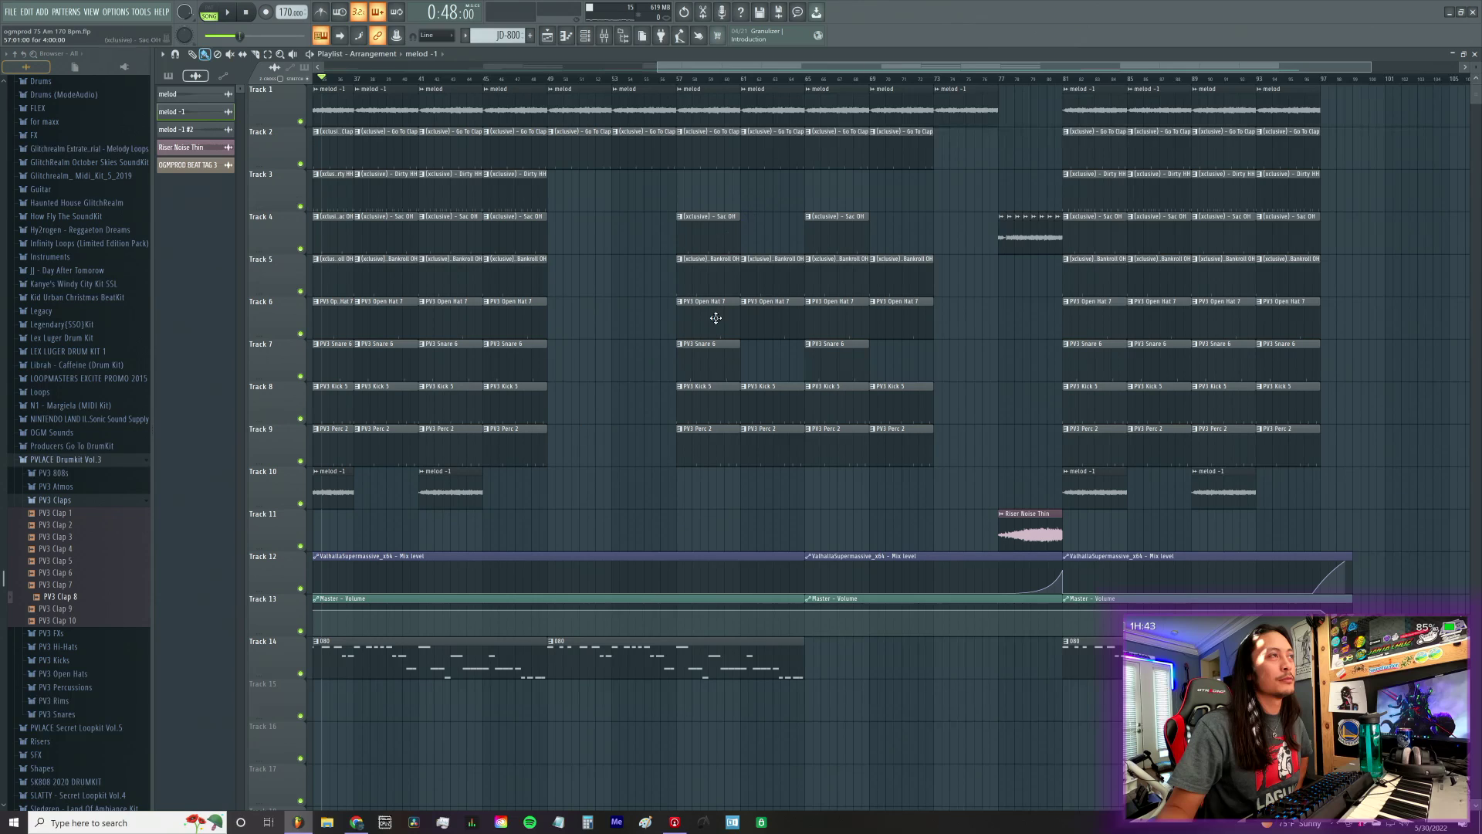
scroll(662, 301, "right", 5)
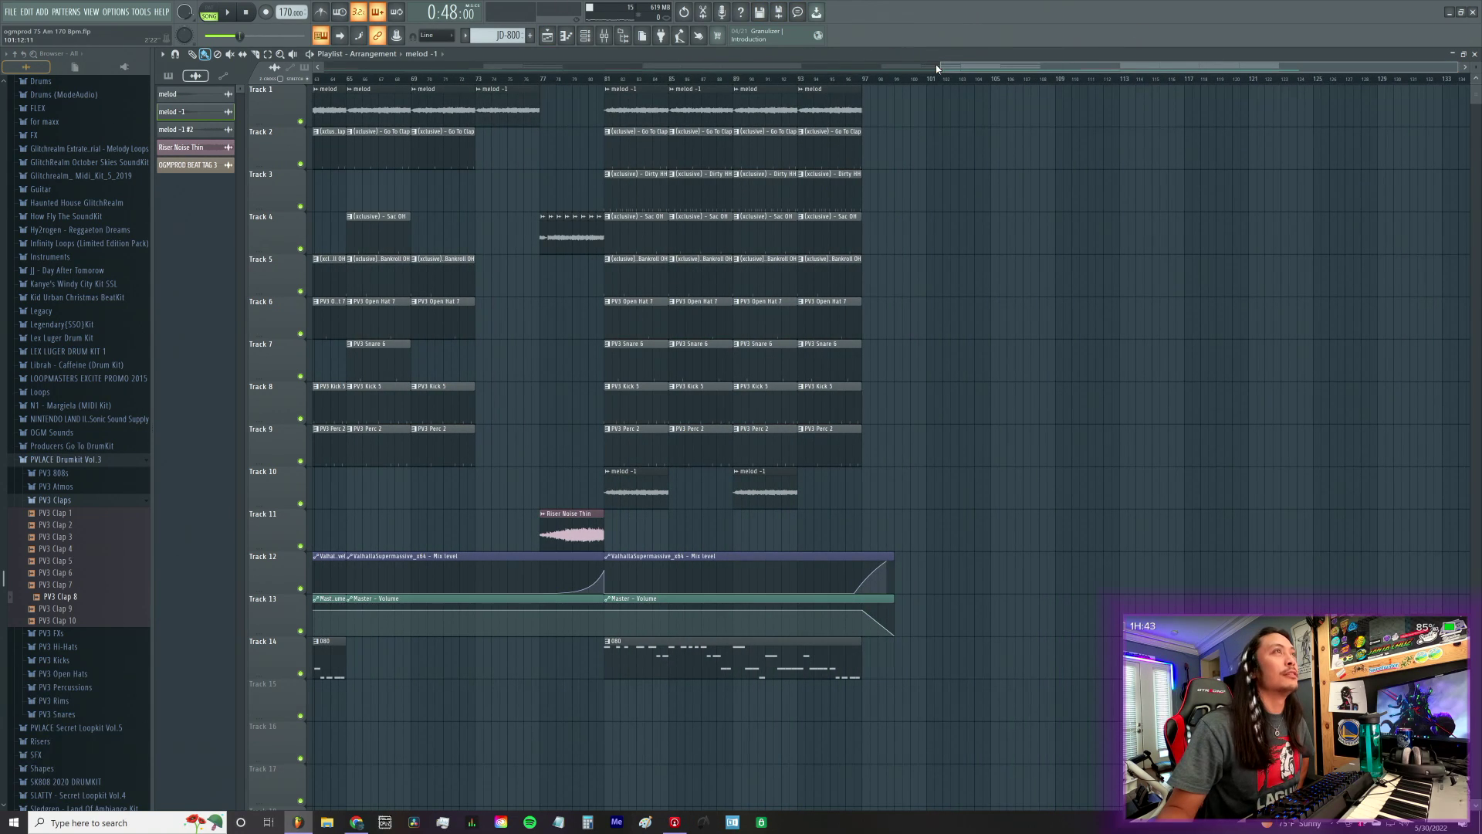
left_click_drag(942, 66, 469, 69)
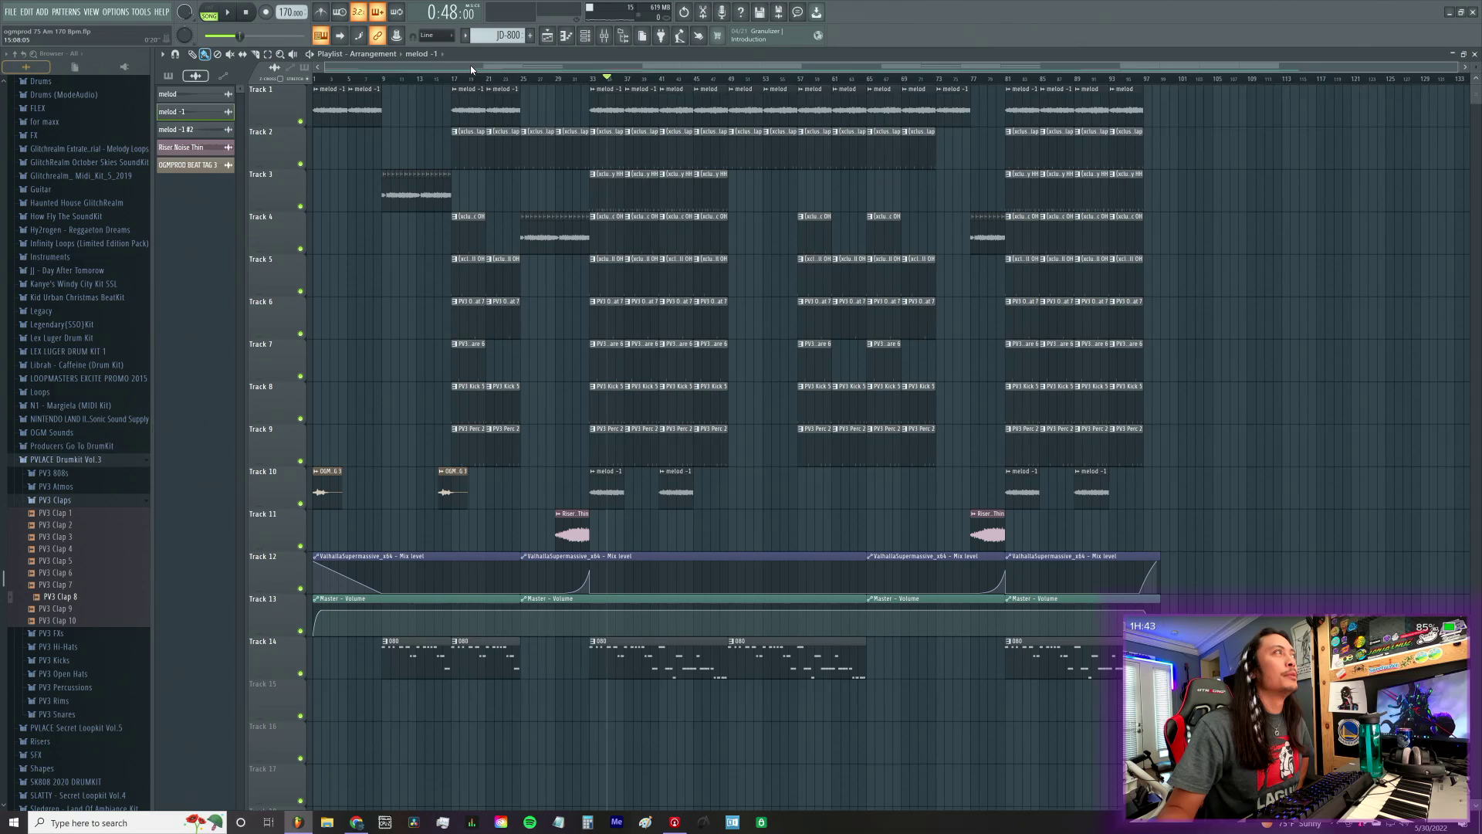
scroll(478, 81, "up", 4)
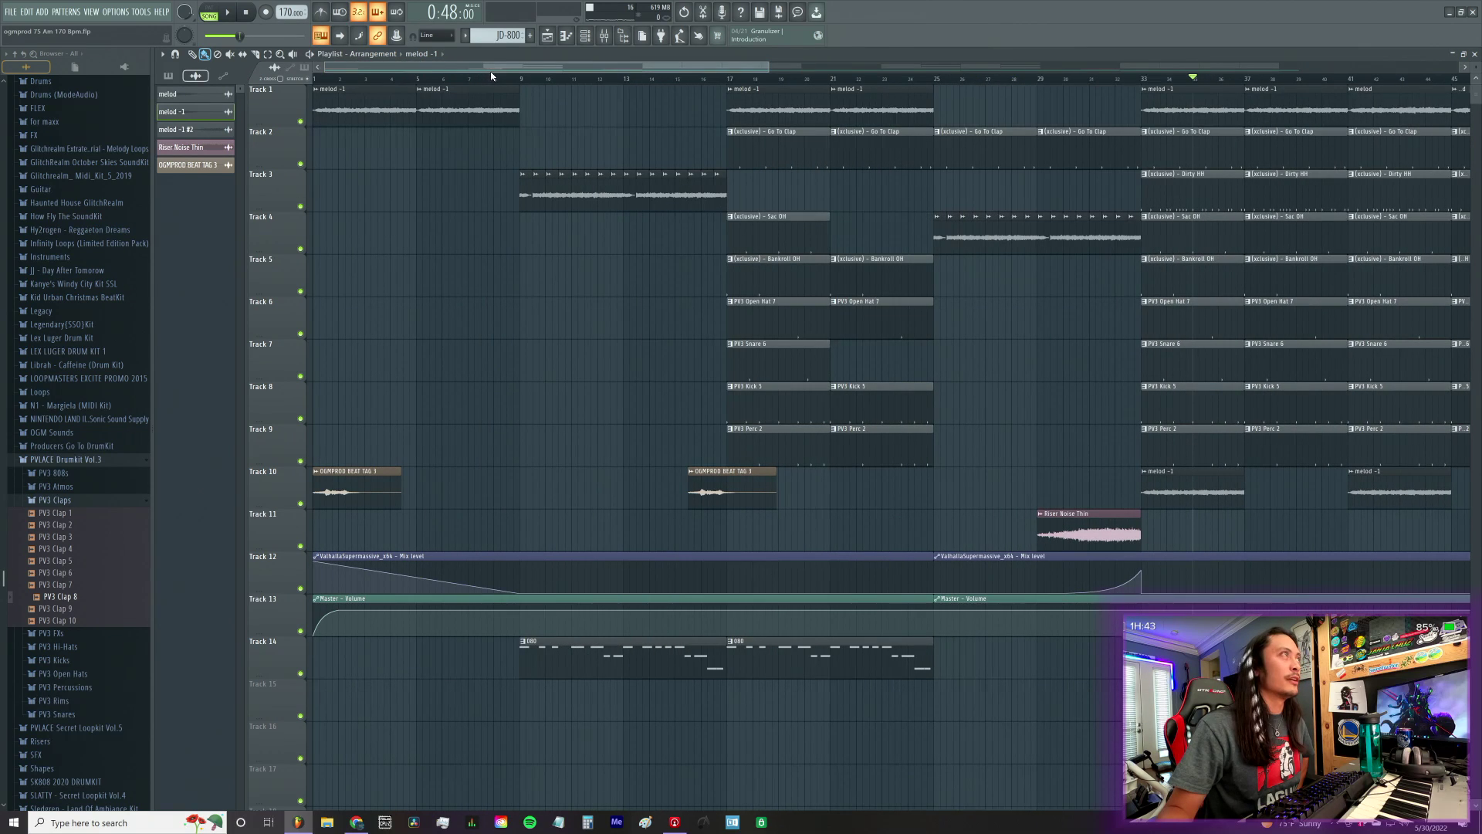
scroll(502, 80, "down", 2)
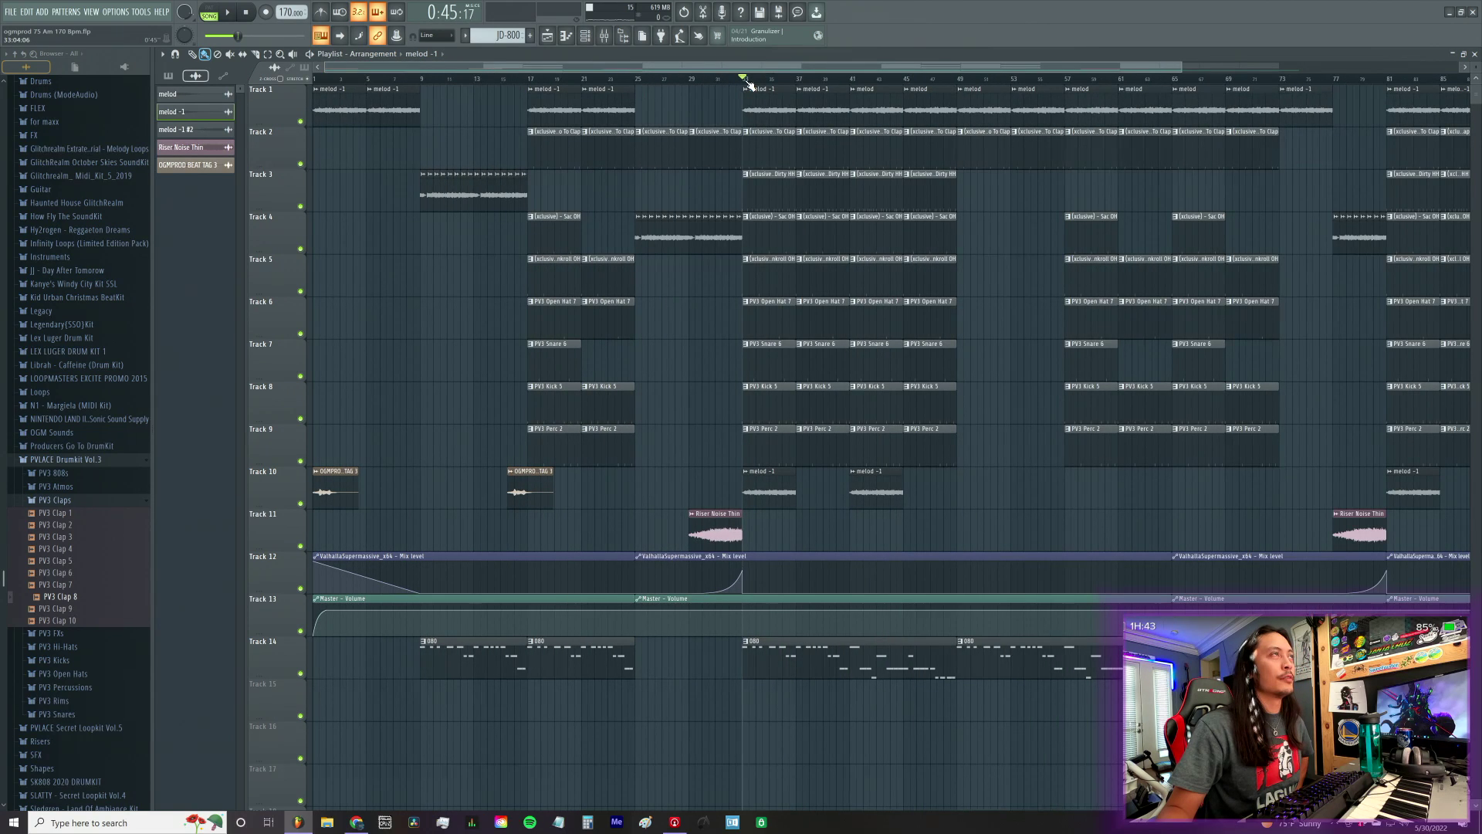
Step: Play the drum section from bar 17, then stop playback
left_click(538, 82)
key("space")
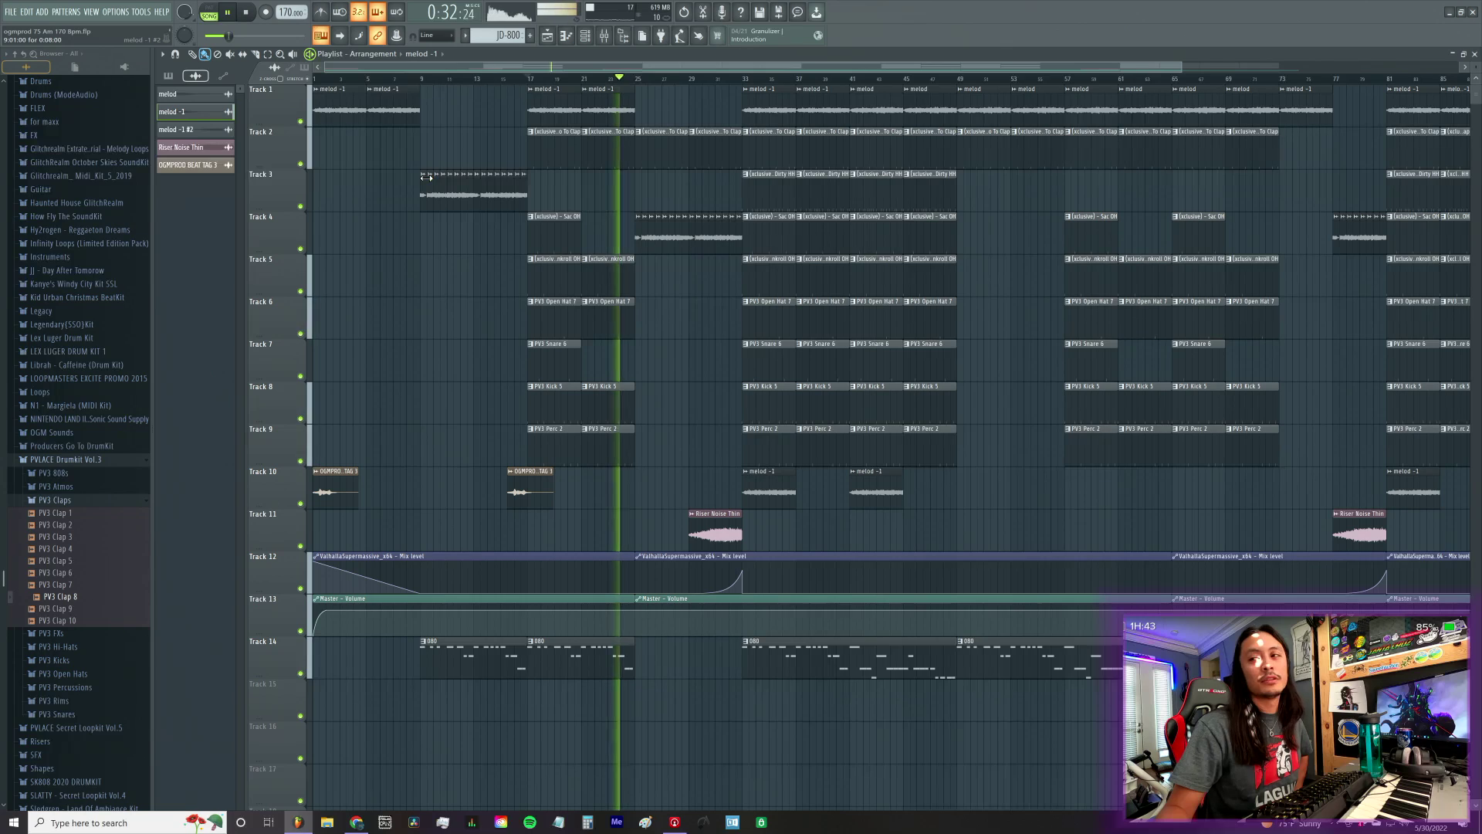
left_click(247, 17)
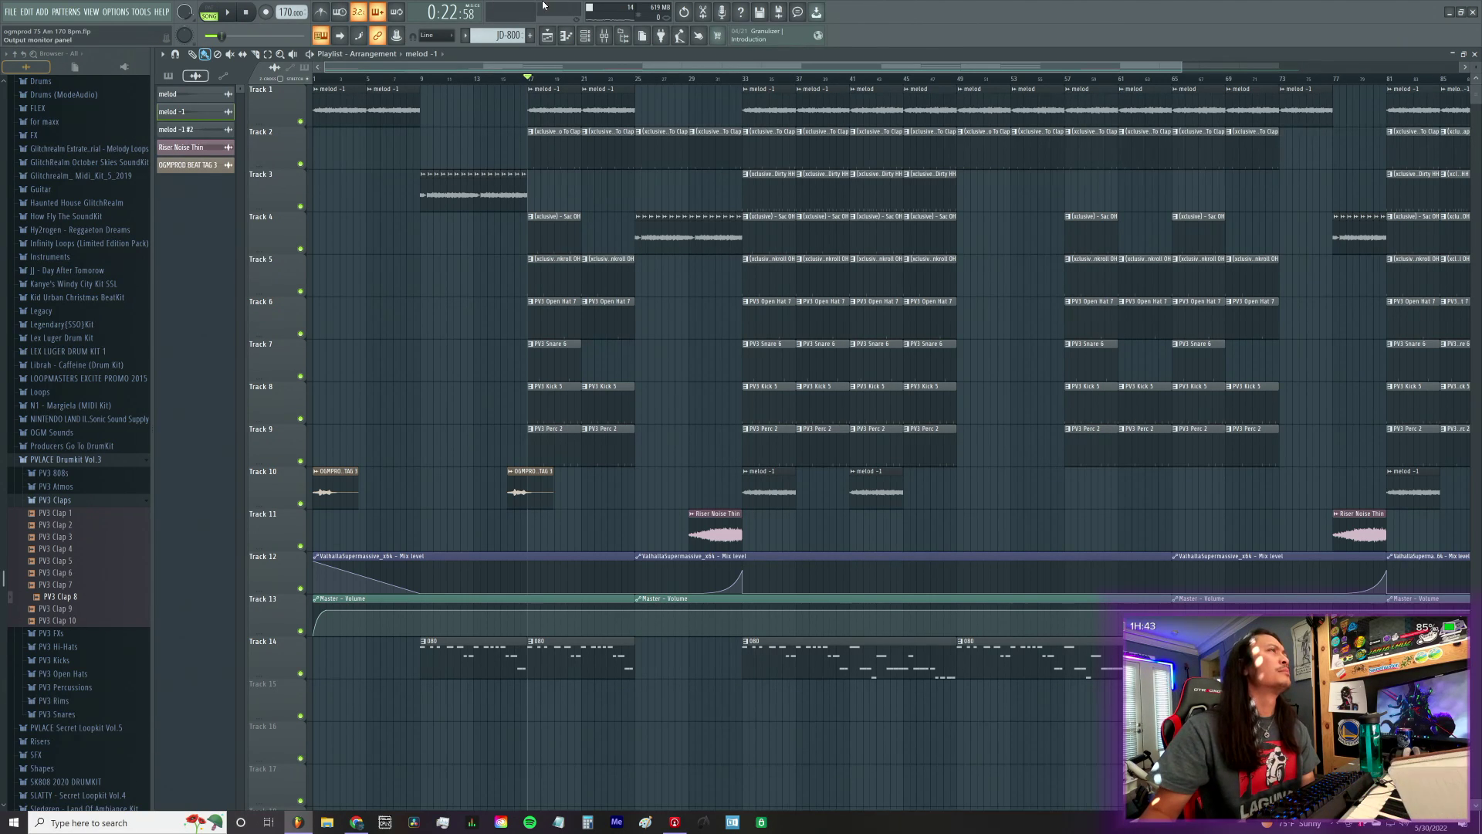
Step: Replay from bar 17 with the mixer shown, examine the perc, Master, JD-800 #2 and clap inserts, and stop playback
left_click(606, 36)
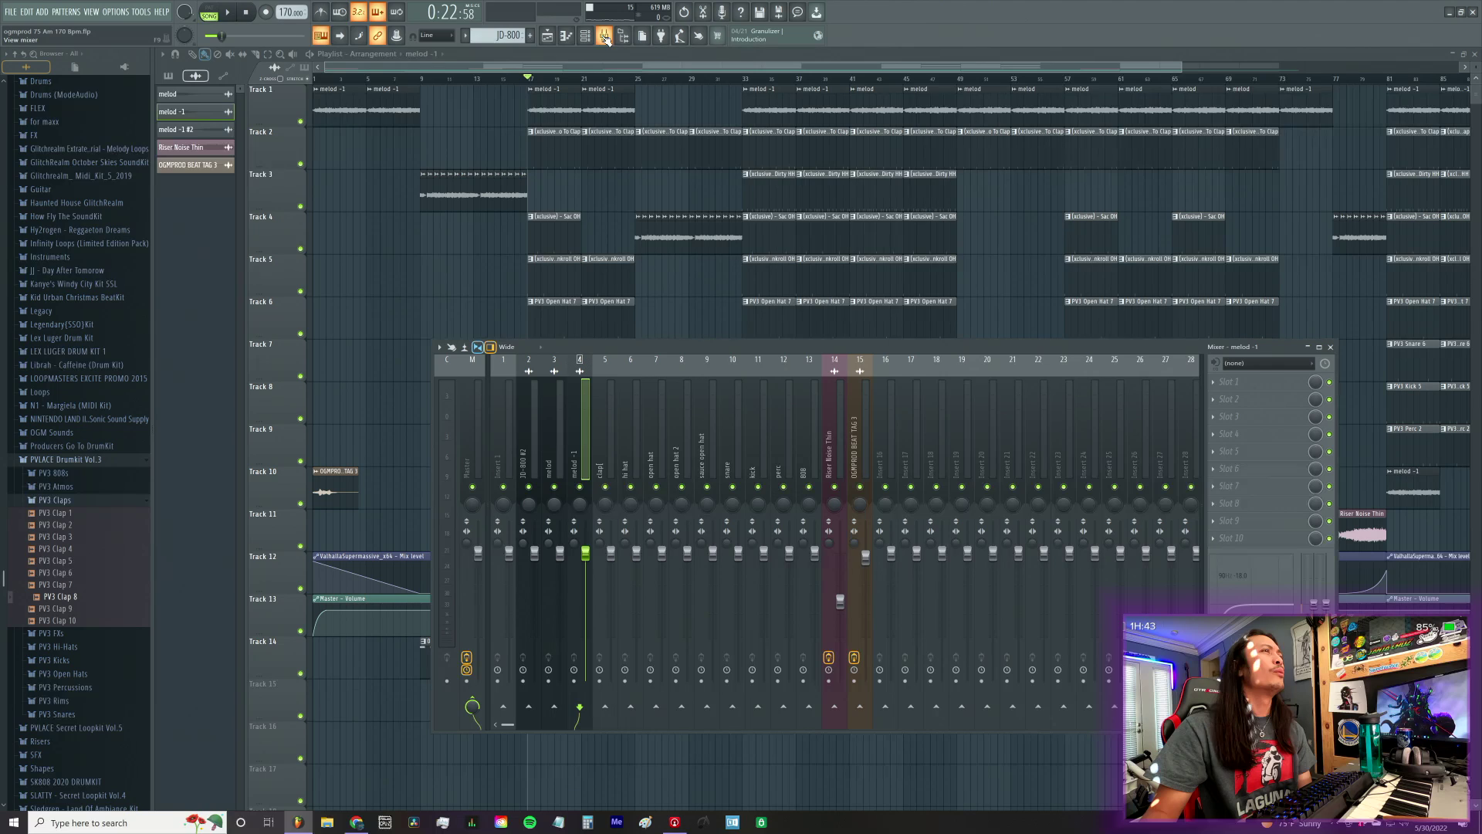
key("space")
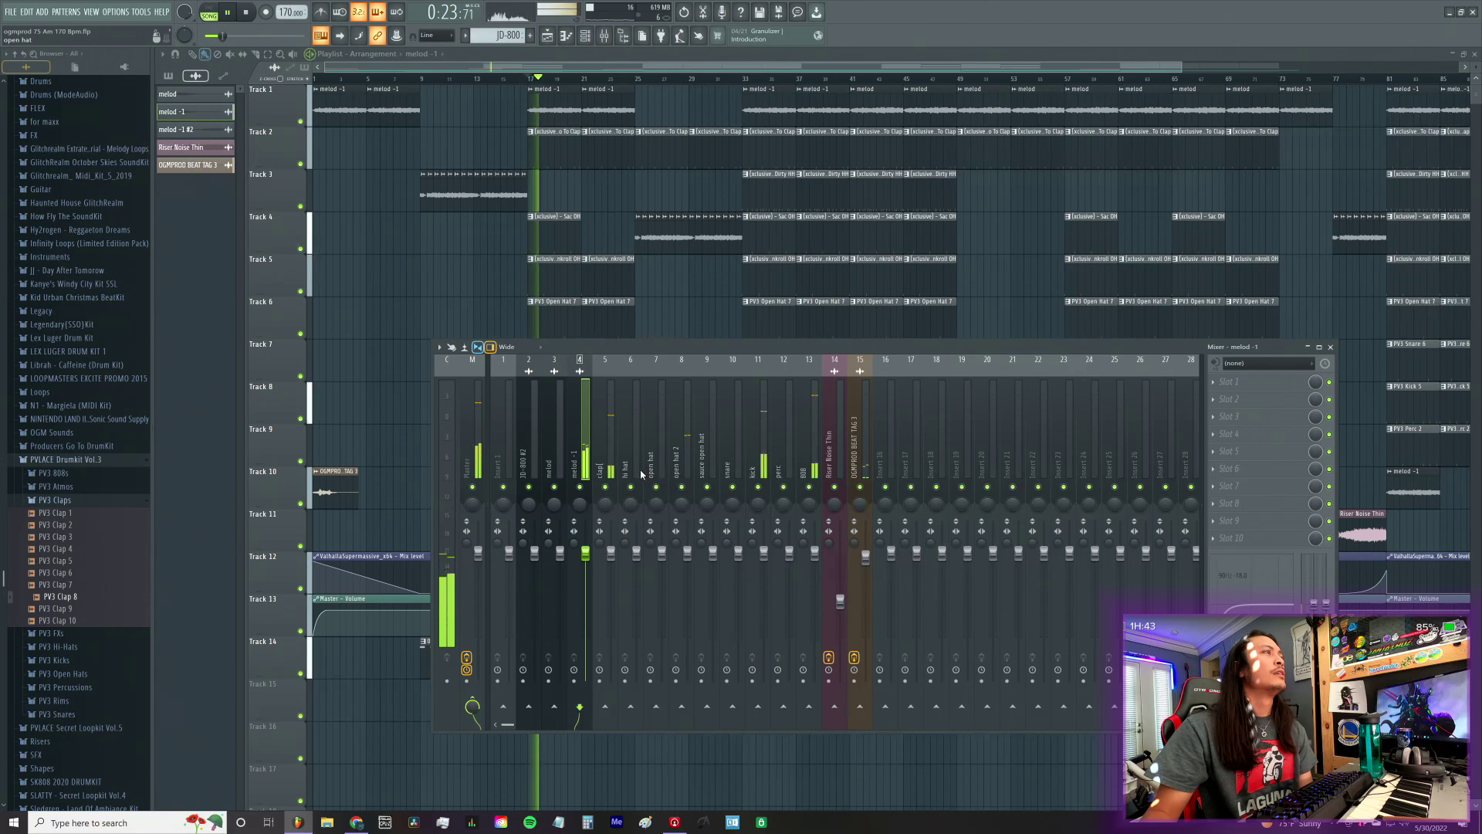
left_click(682, 463)
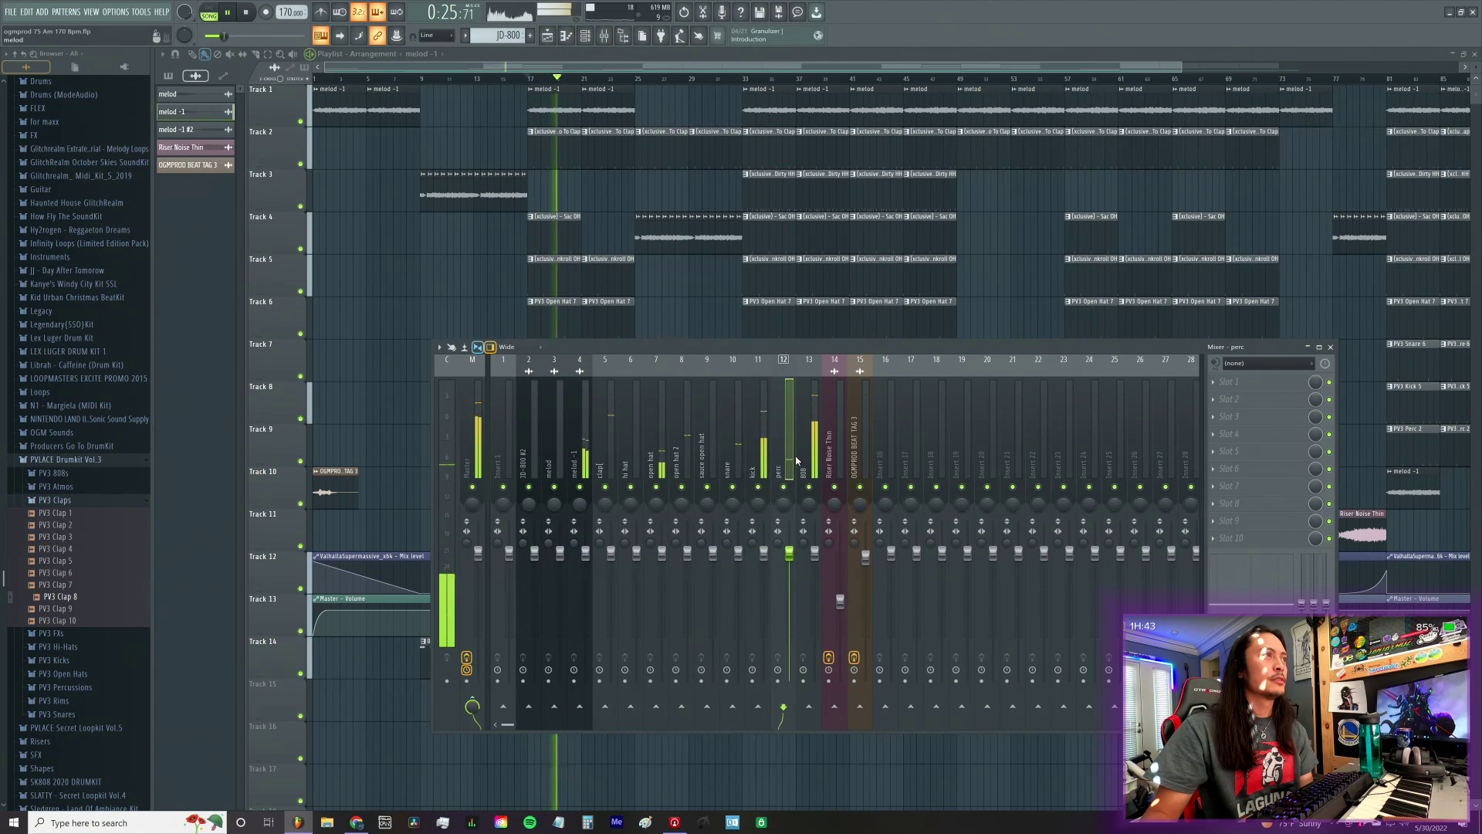
left_click(472, 467)
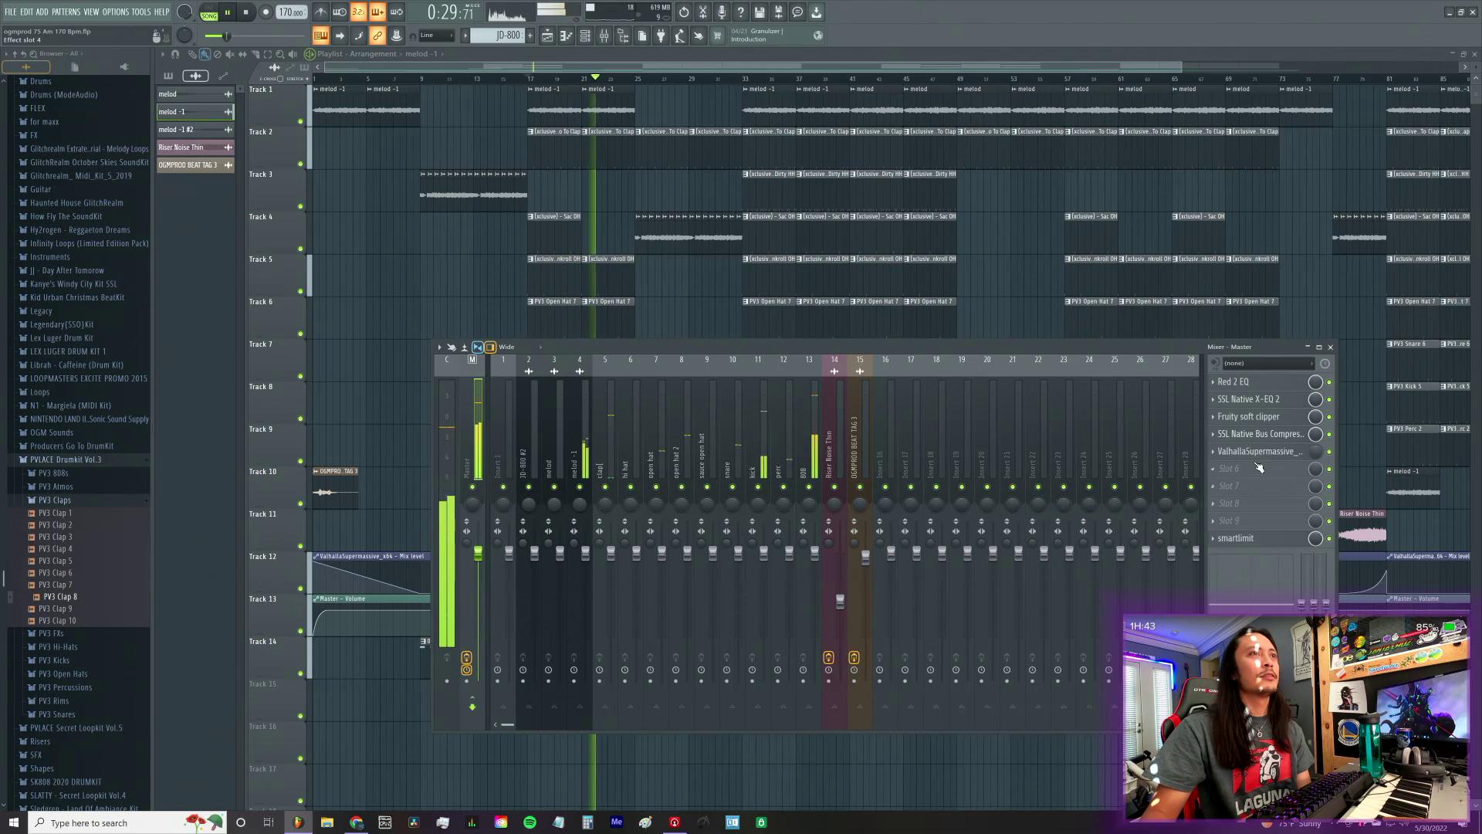
left_click(531, 438)
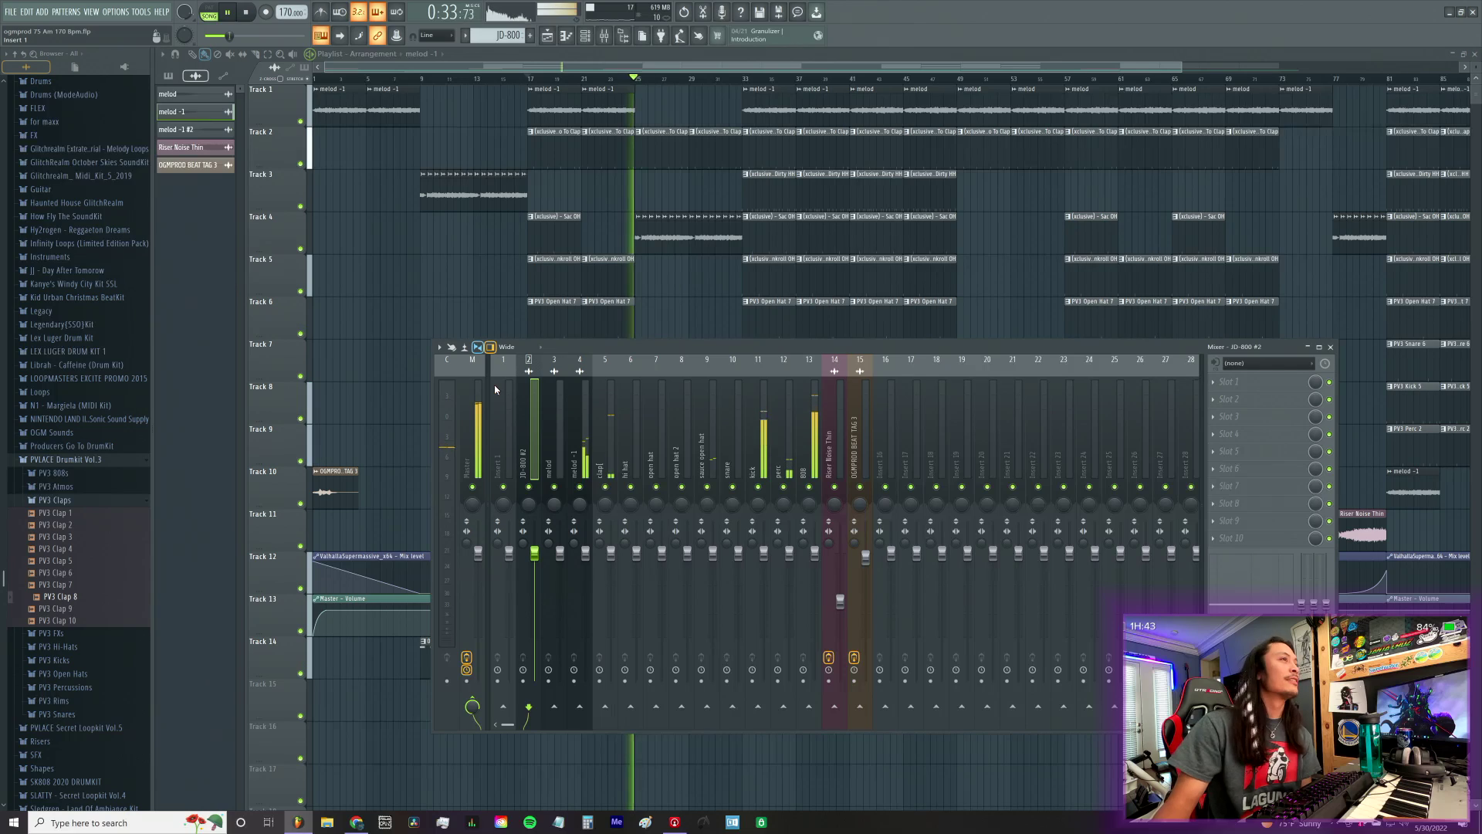
left_click(600, 427)
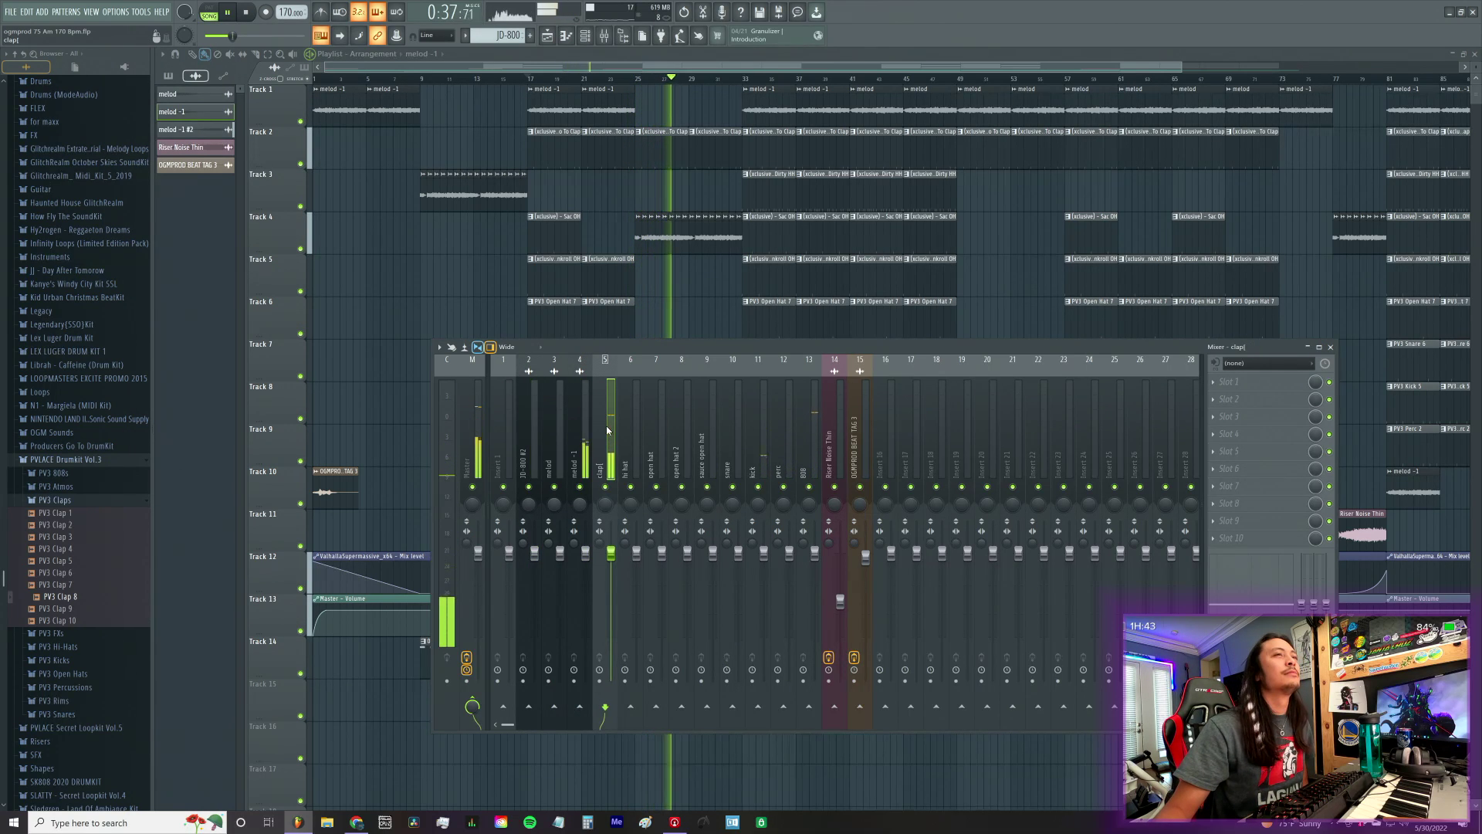
key("space")
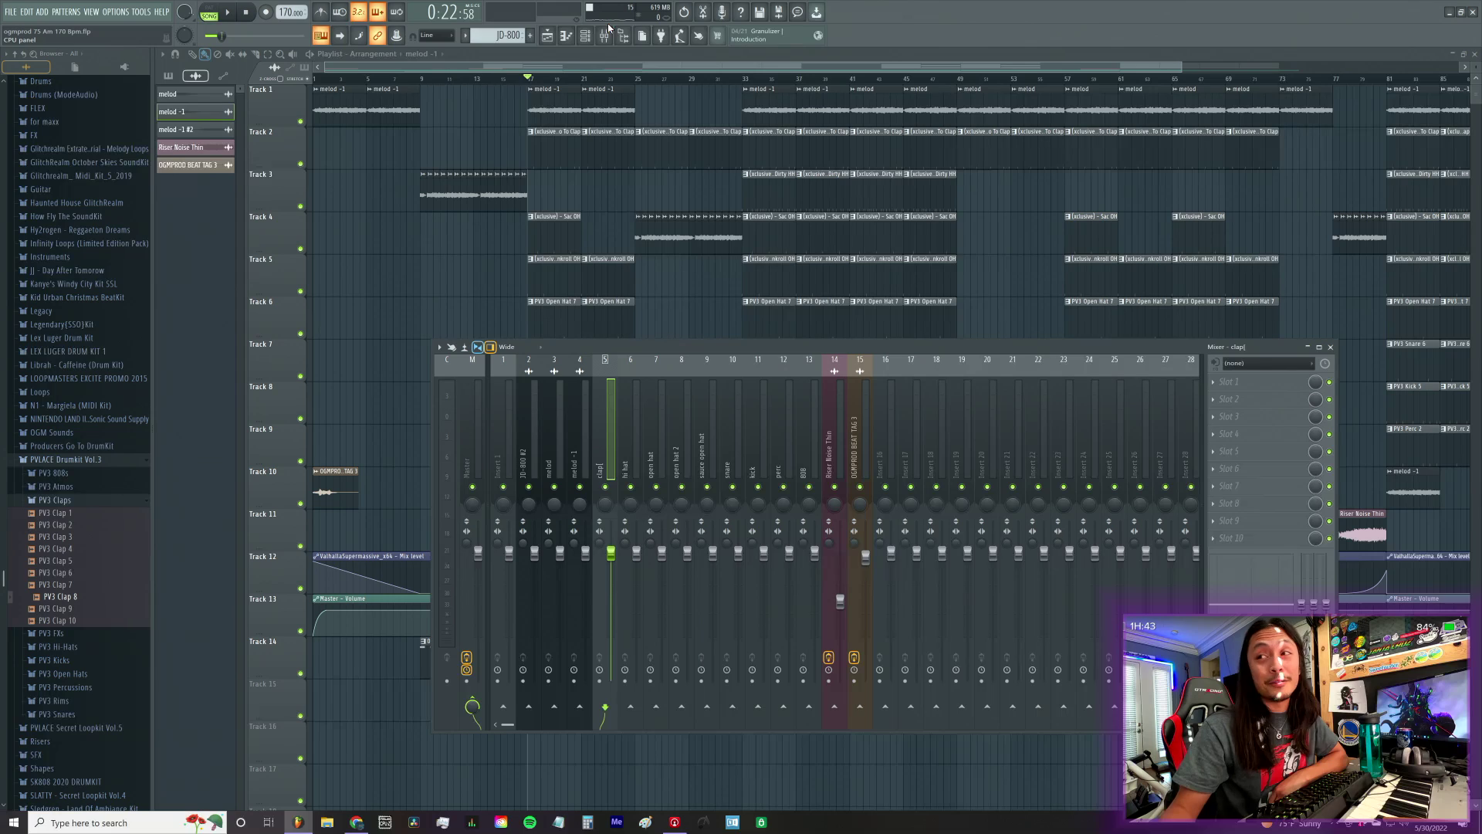
Step: Reset playback to the start and open the recent project ogmprod 77 e flat major 170 bpm.flp without saving changes
left_click(240, 12)
left_click(248, 14)
left_click(11, 13)
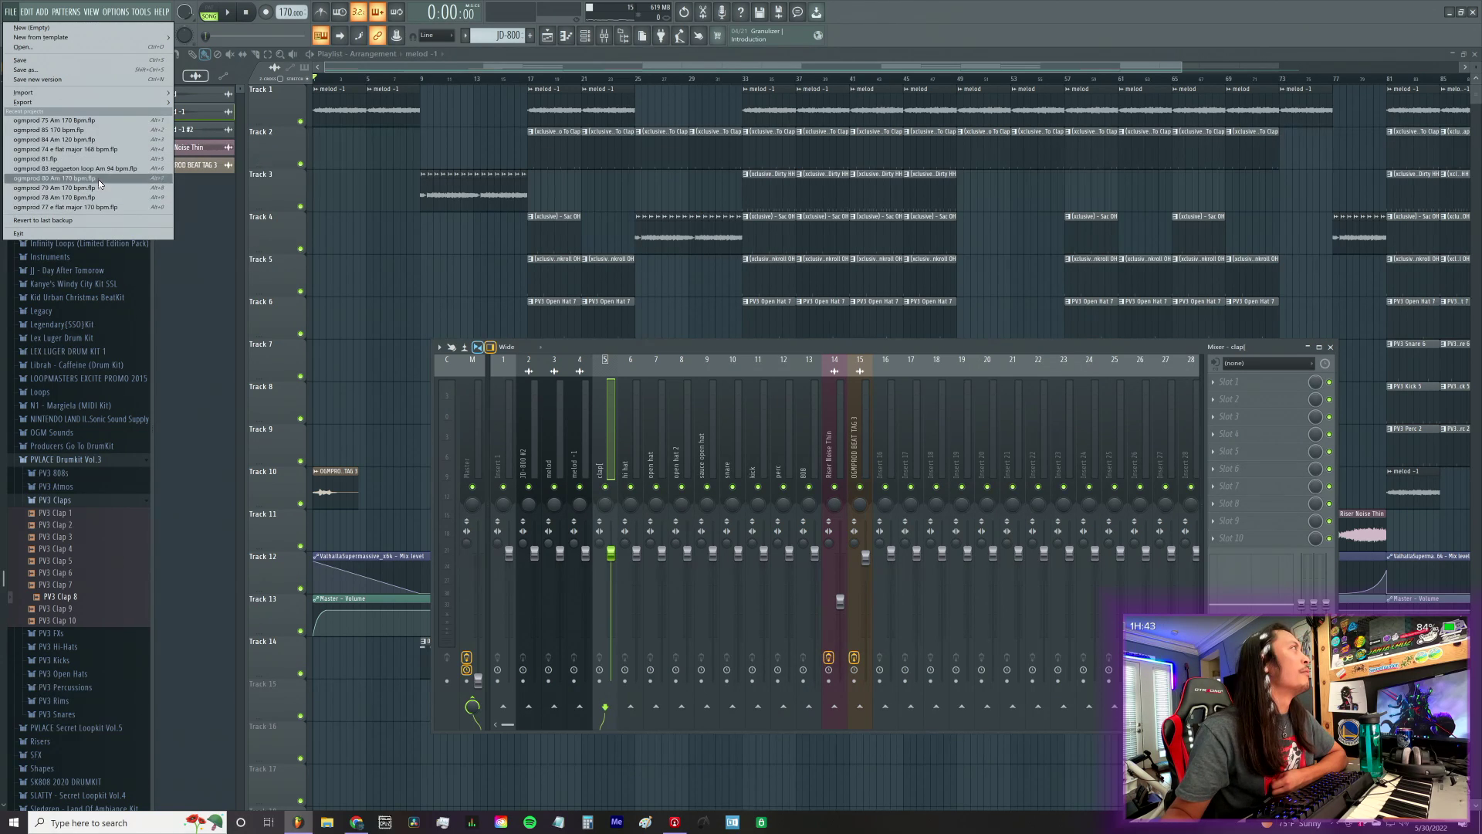
left_click(104, 203)
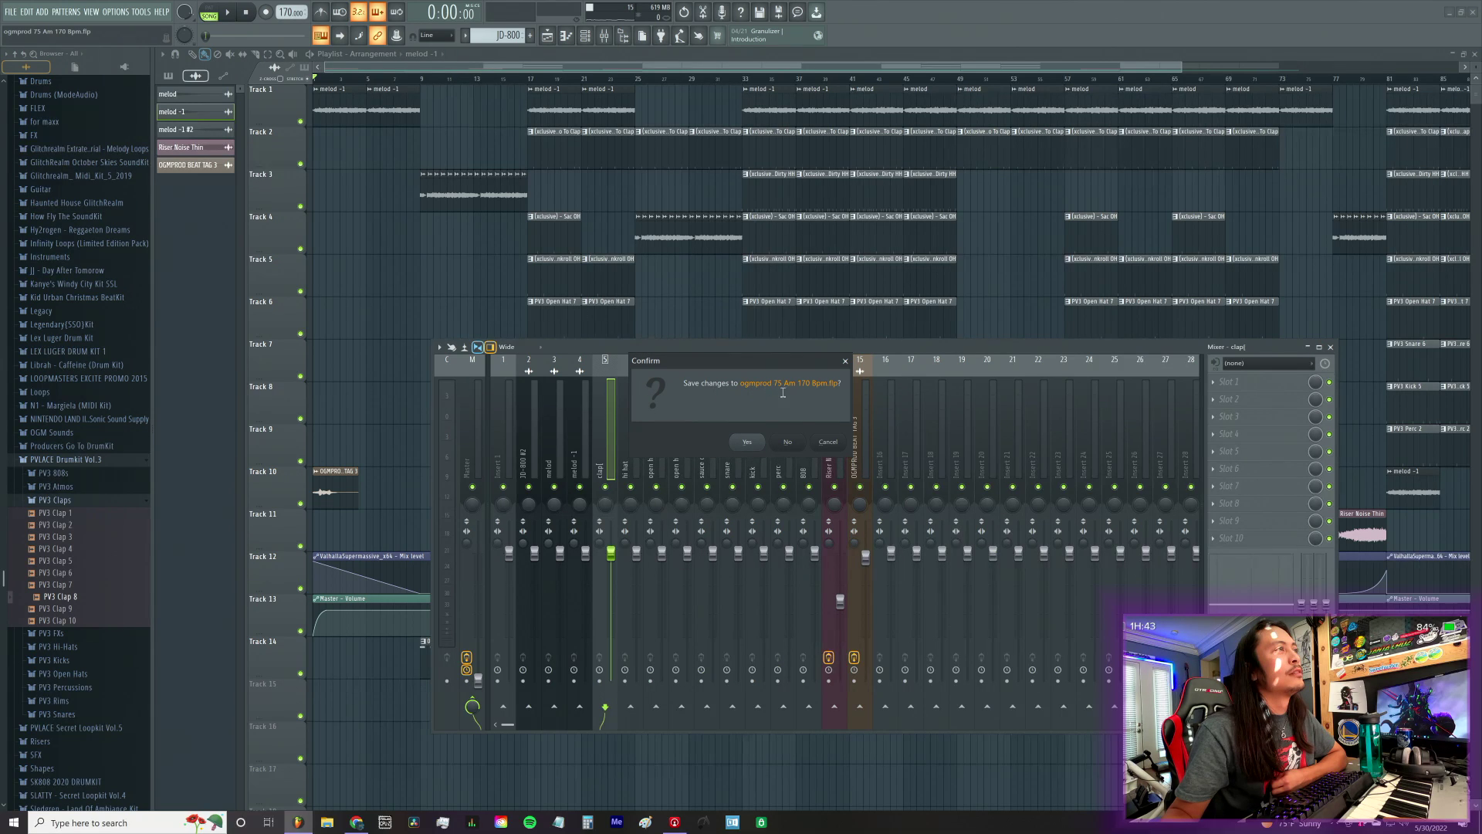
left_click(787, 443)
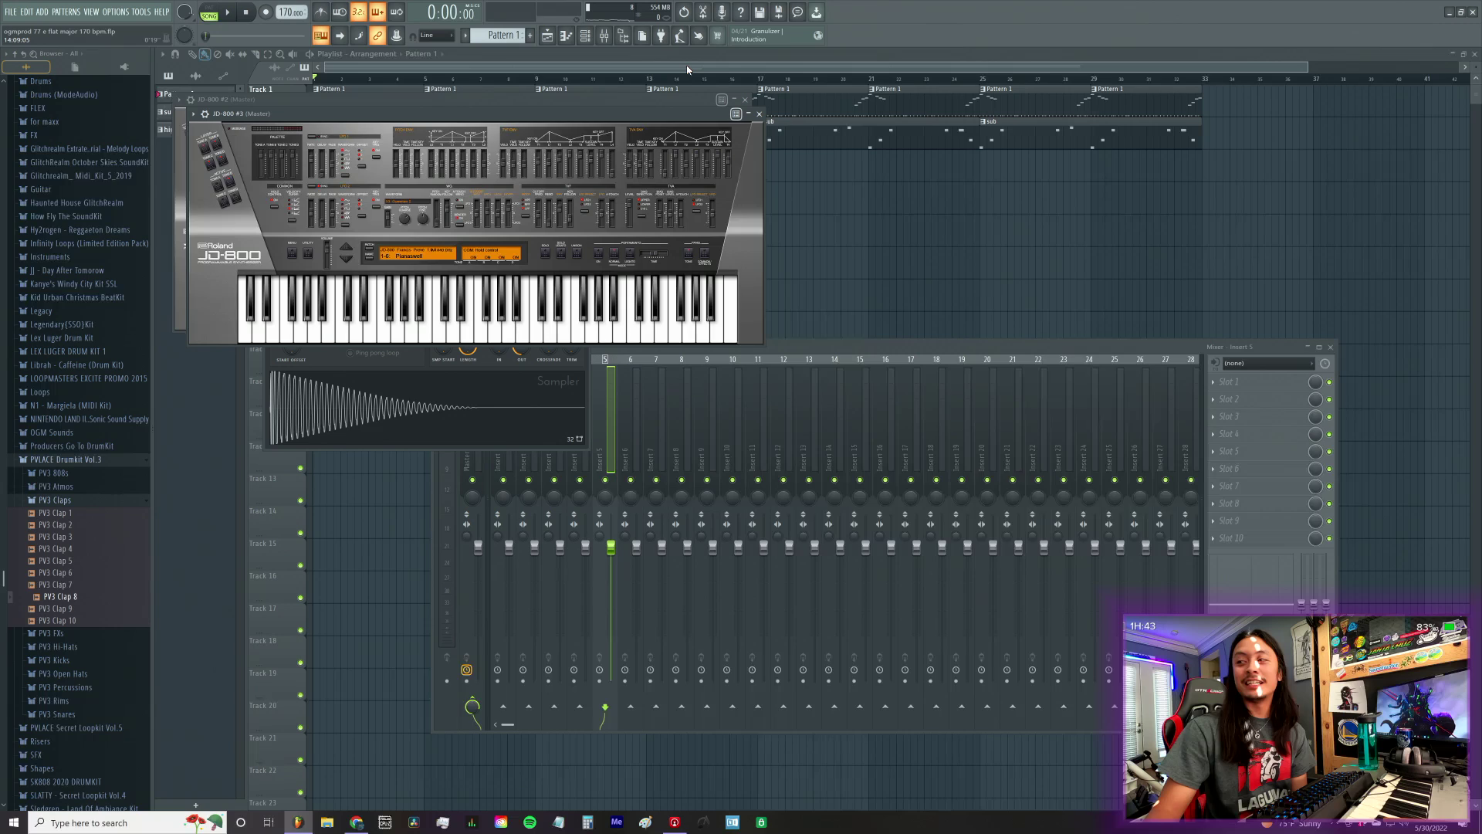
Step: Play the arrangement from the start and examine the mixer and the drum channels in the channel rack
key("F12")
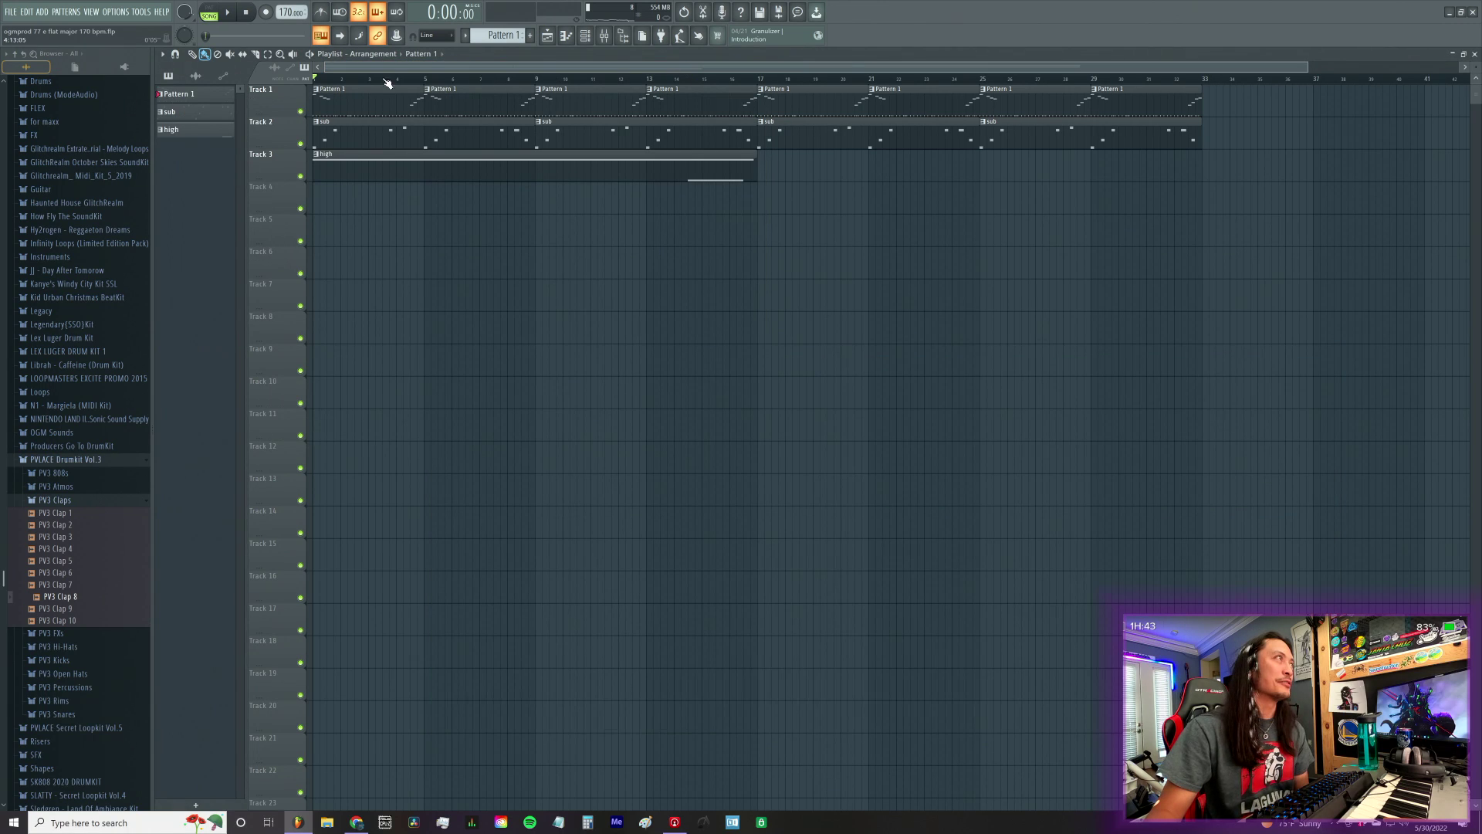
left_click(230, 13)
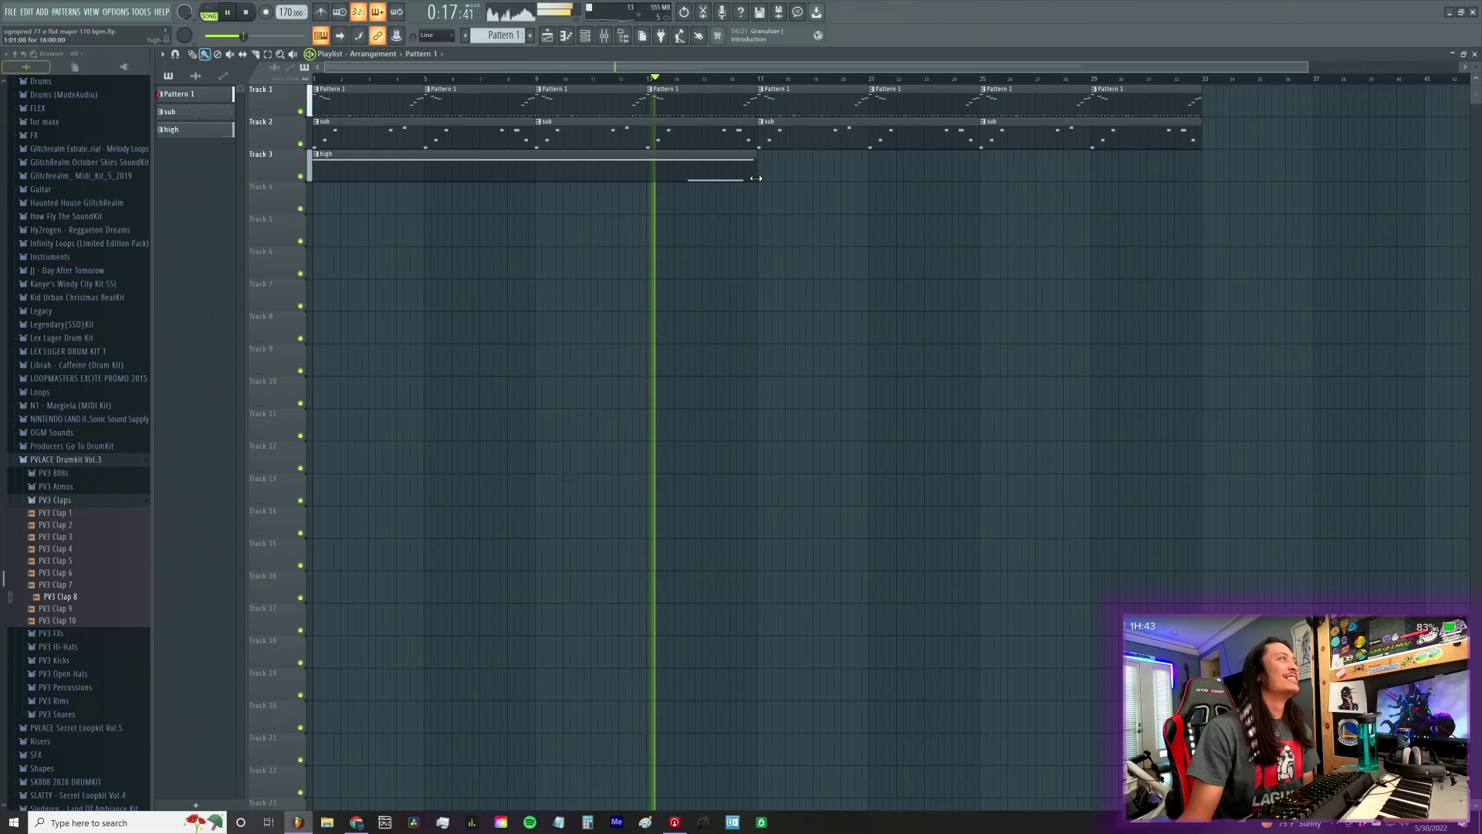
left_click(605, 37)
left_click(585, 36)
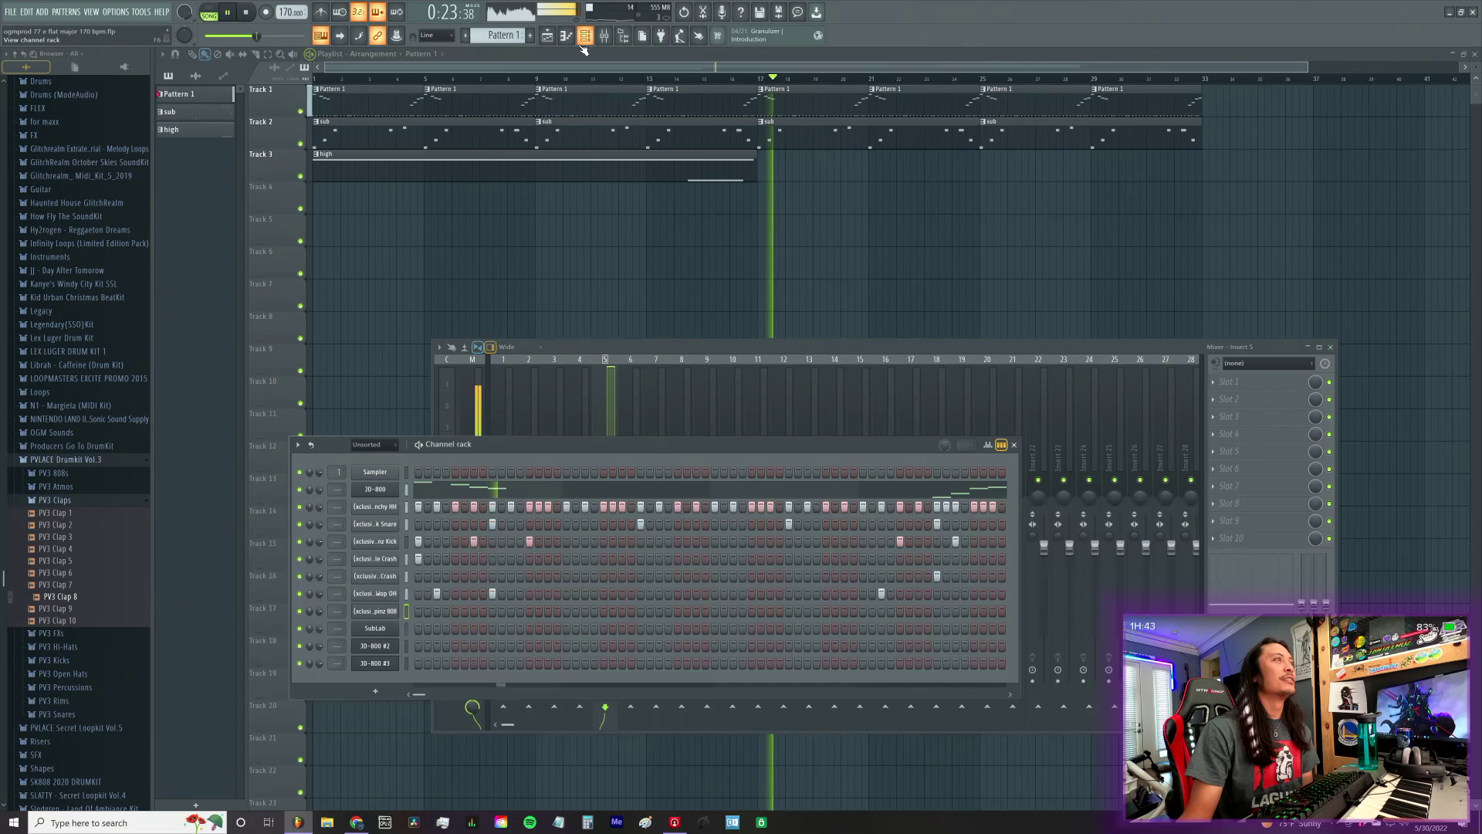
left_click(300, 507)
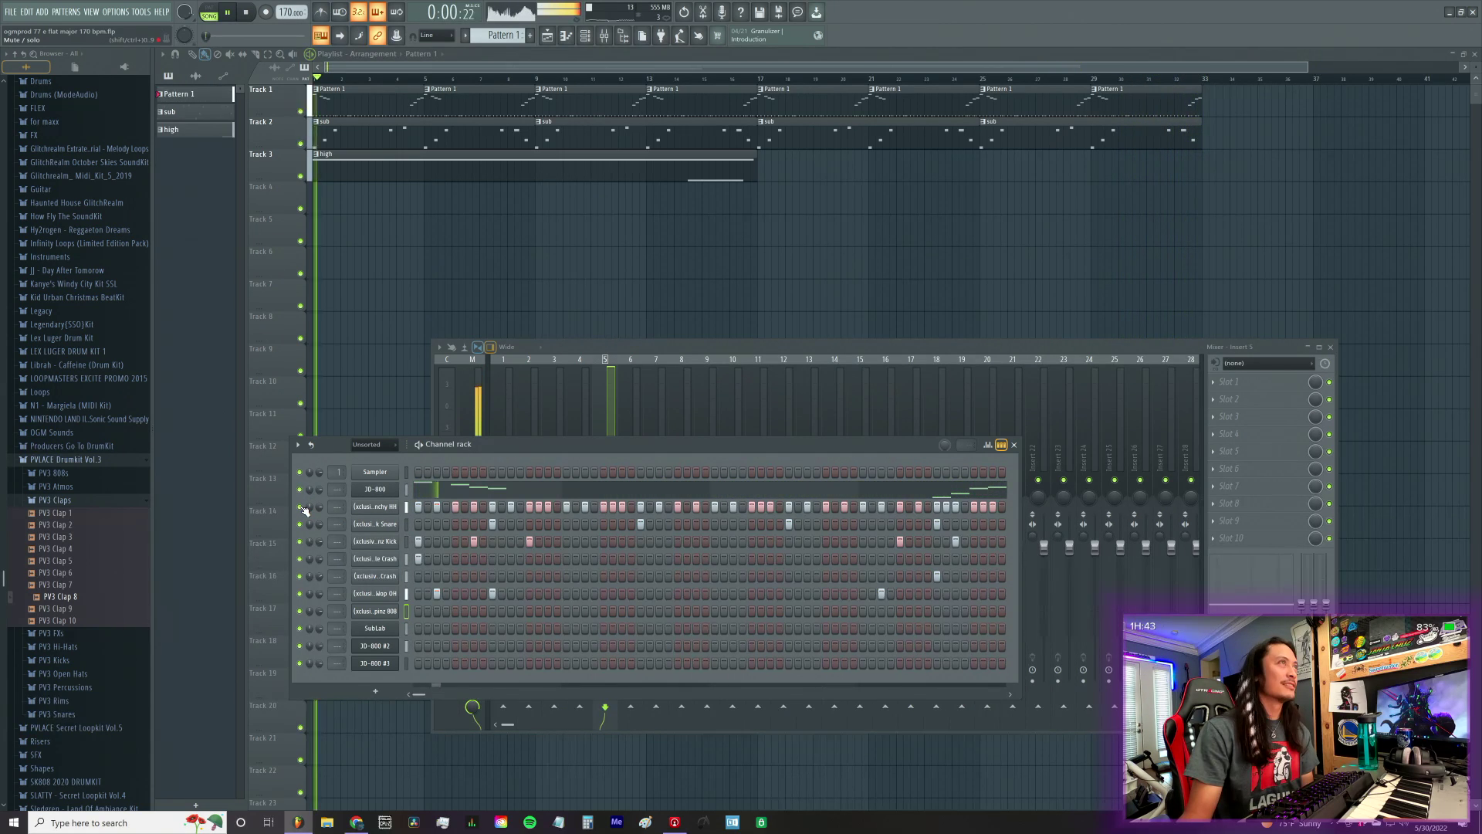
Step: Make the Pattern 1 clip at bar 17 of Track 1 unique and stop playback
left_click(763, 91)
left_click(796, 160)
key("space")
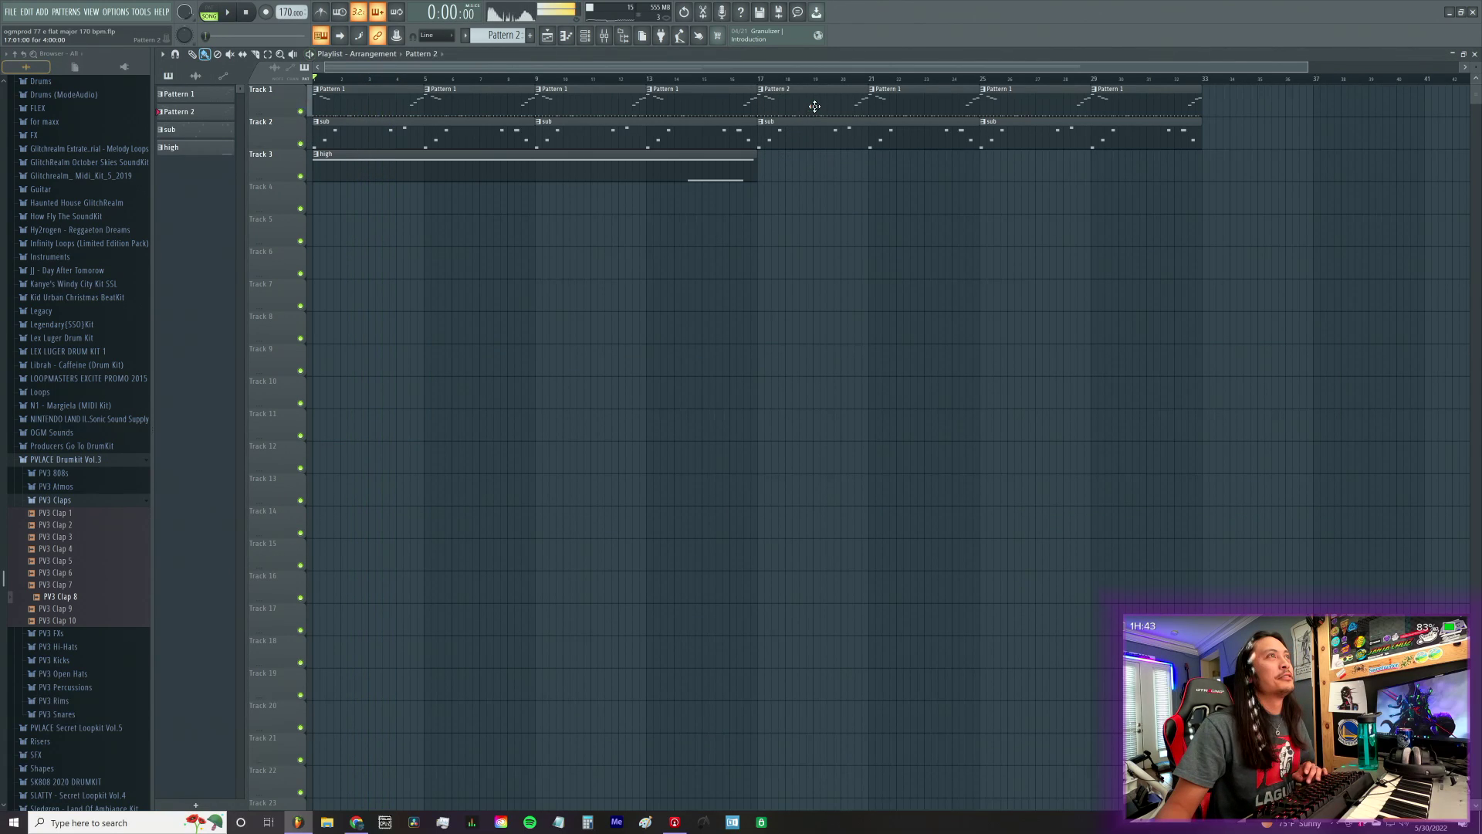
Step: Replace the remaining Pattern 1 clips at bars 21, 25 and 29 of Track 1 with Pattern 2
right_click(888, 102)
right_click(1004, 107)
right_click(1093, 112)
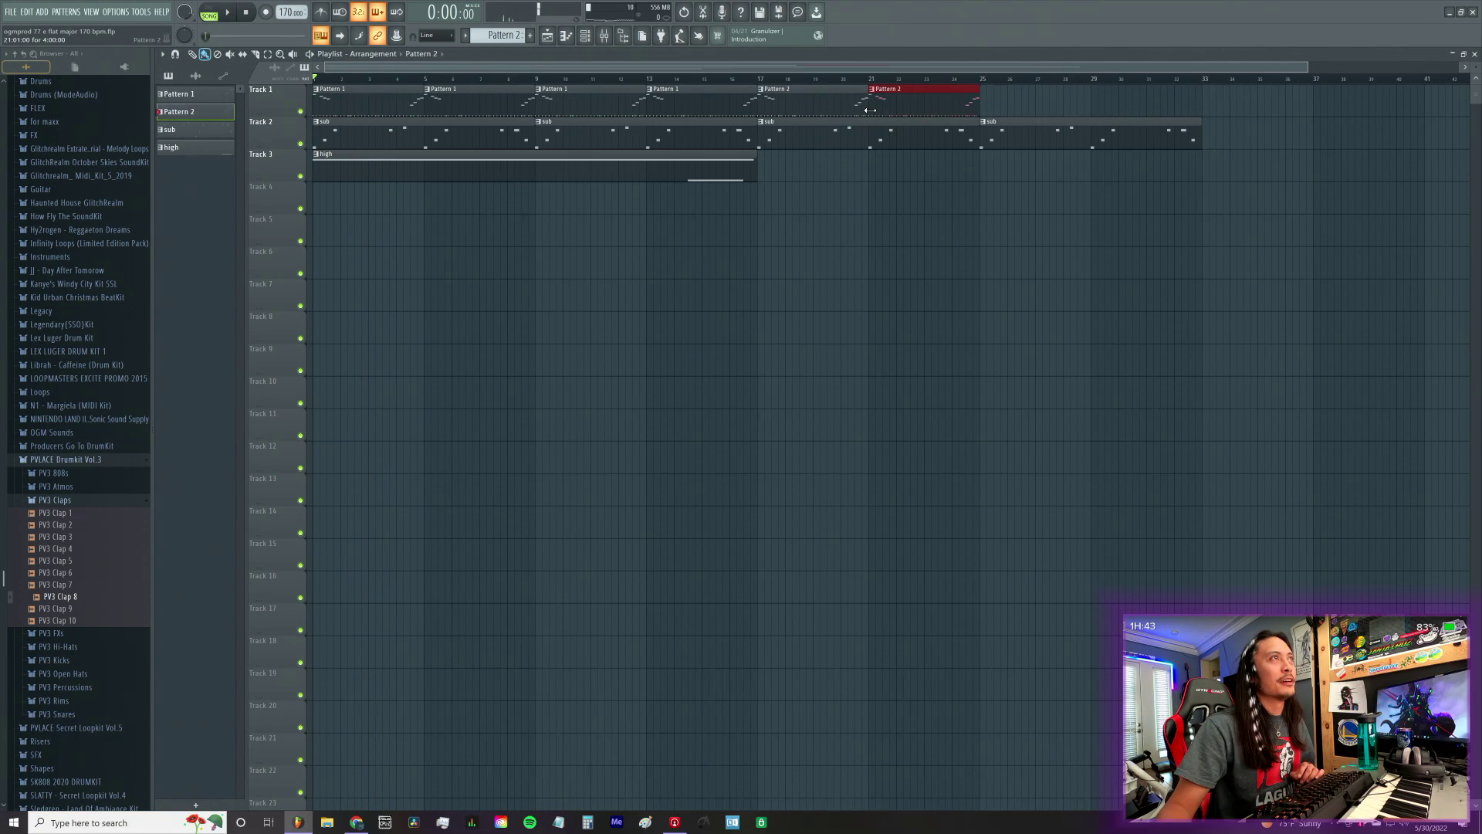
left_click(995, 111)
left_click(1122, 103)
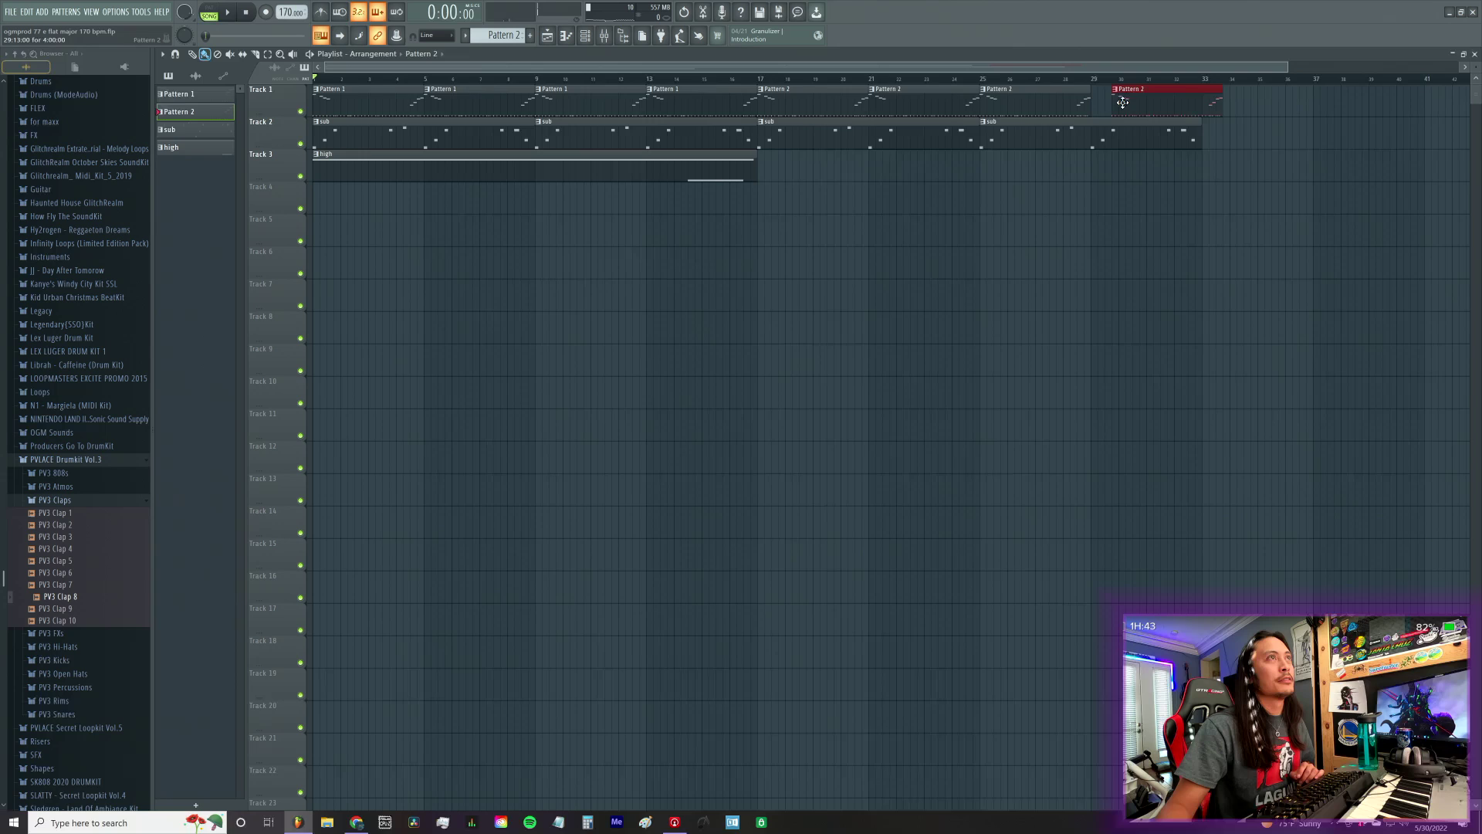
Step: Clear the Crunchy HH steps from Pattern 2 and save the project
left_click(585, 36)
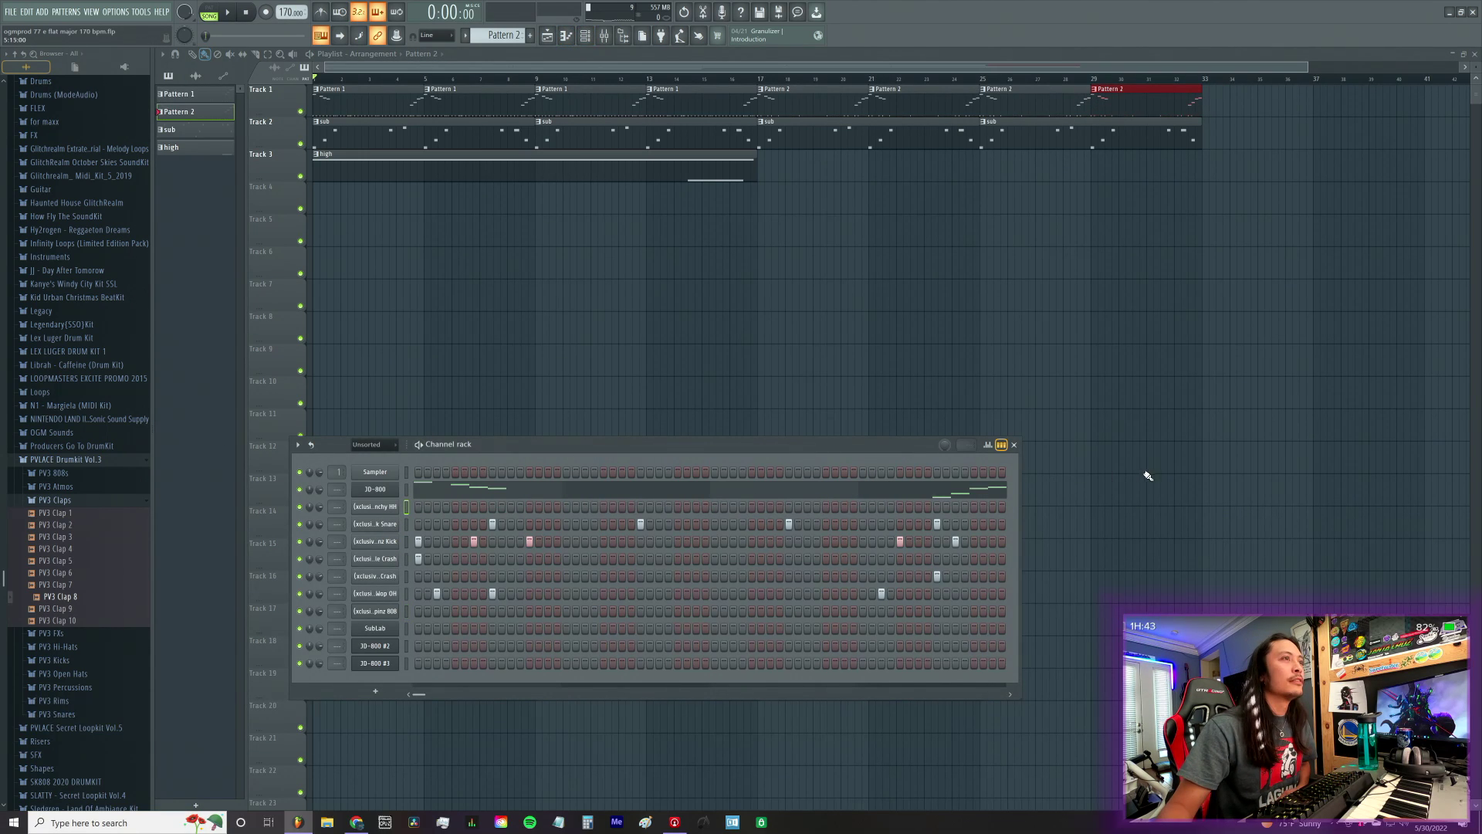
left_click(764, 79)
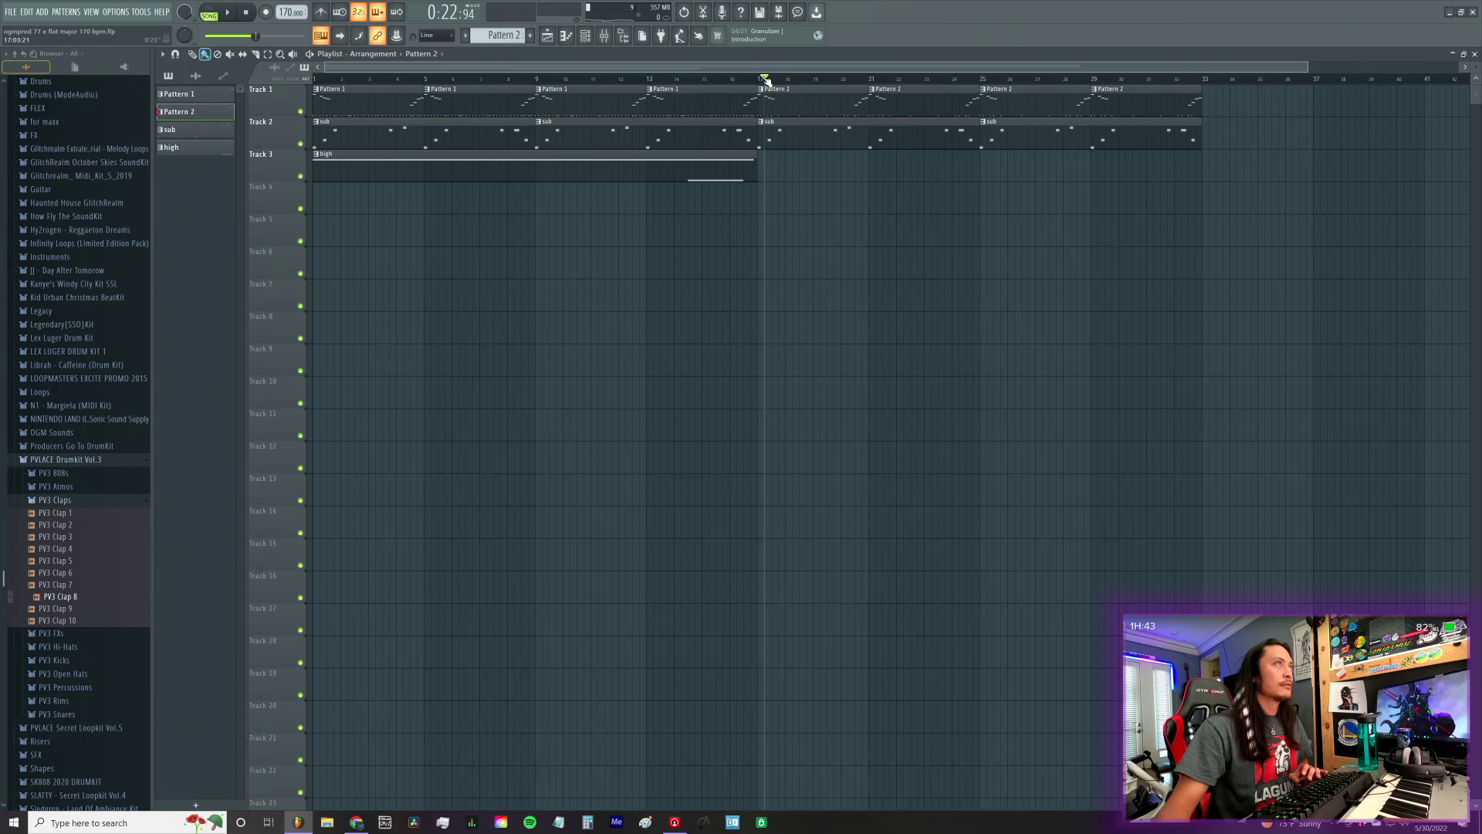
key("ctrl+s")
Step: Play the section from bar 17 with the mixer shown, stop playback and select insert 1
key("space")
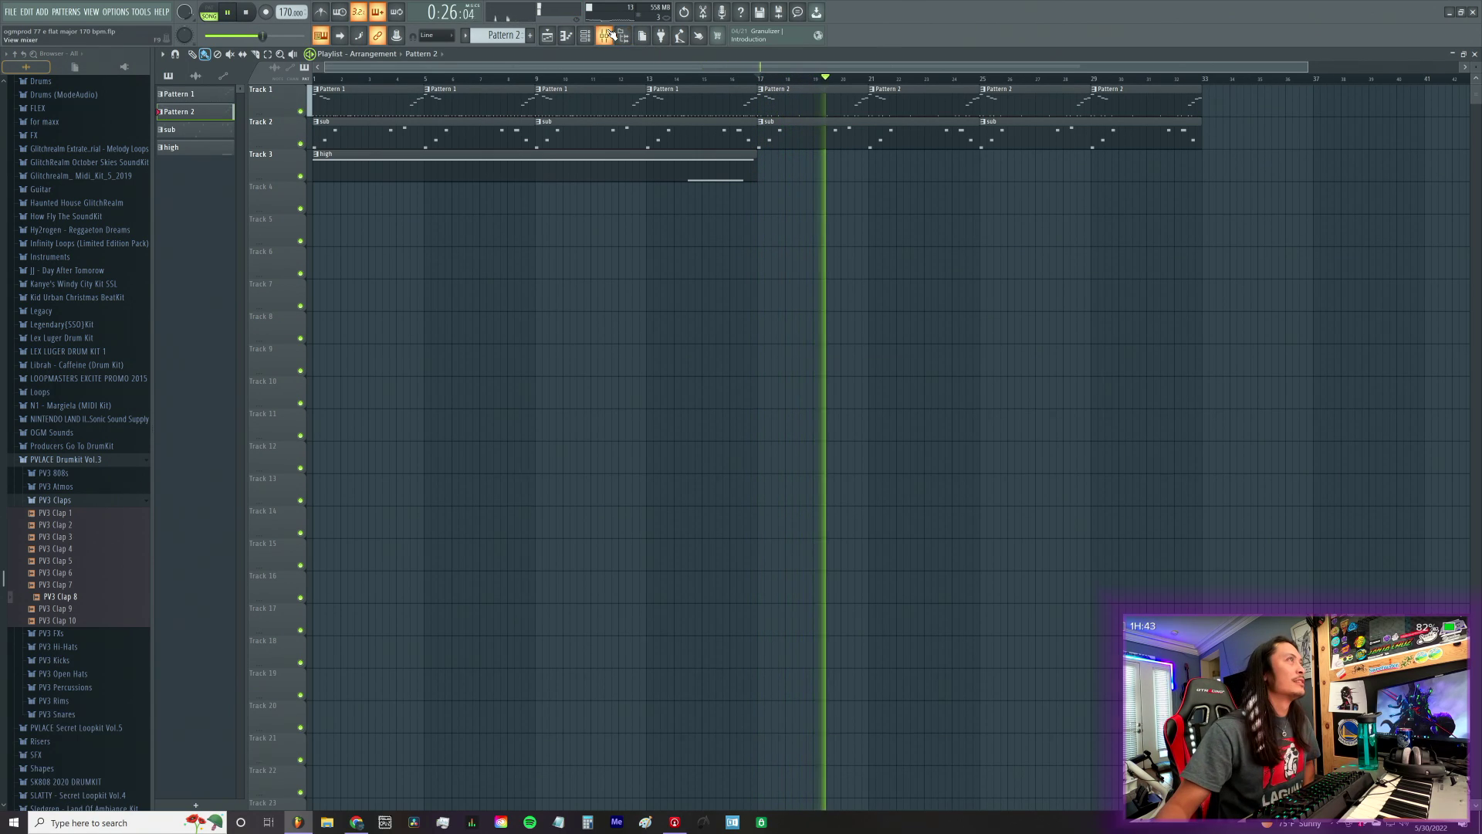
key("F9")
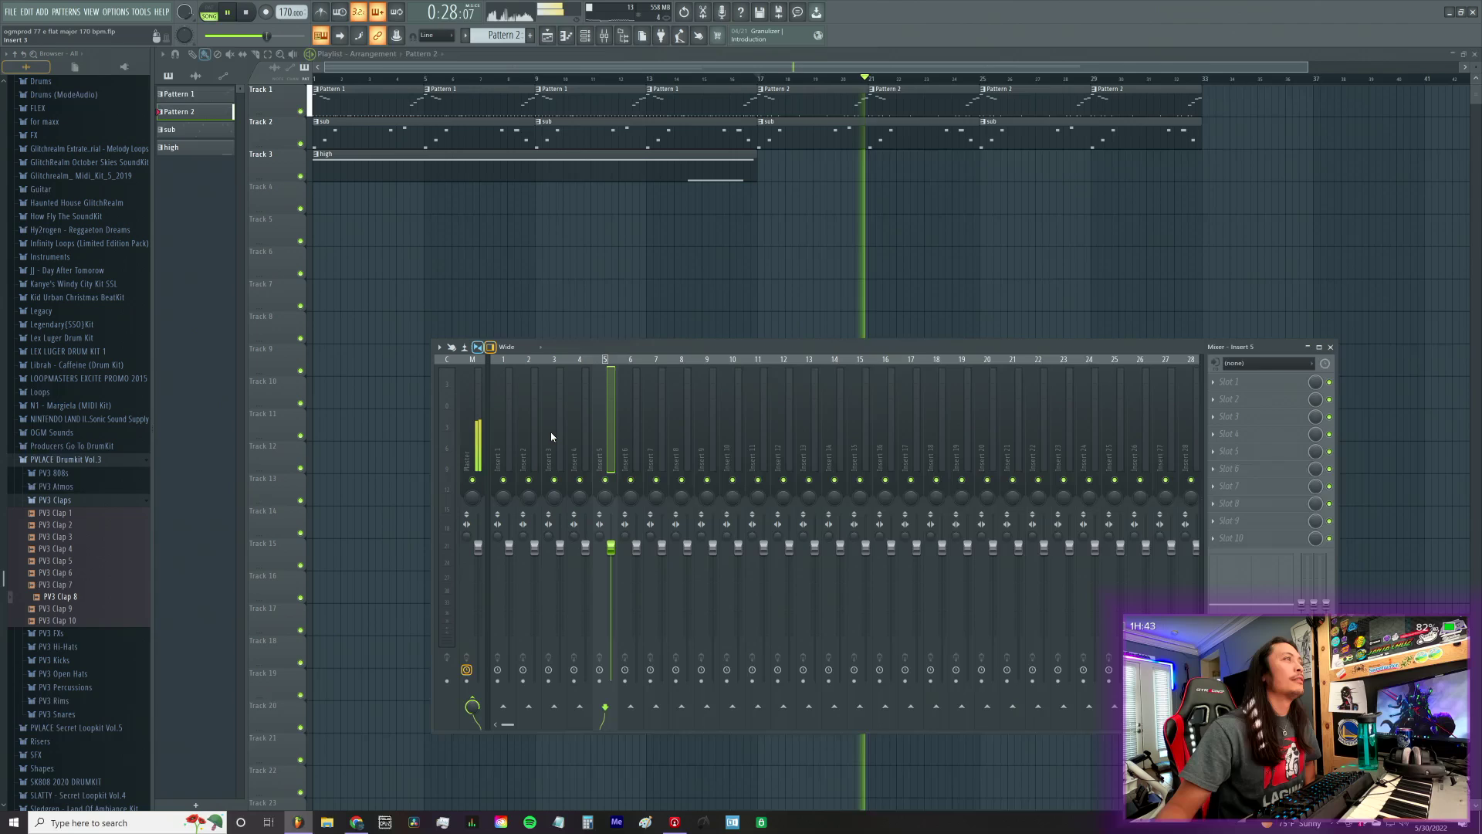
key("space")
key("Right")
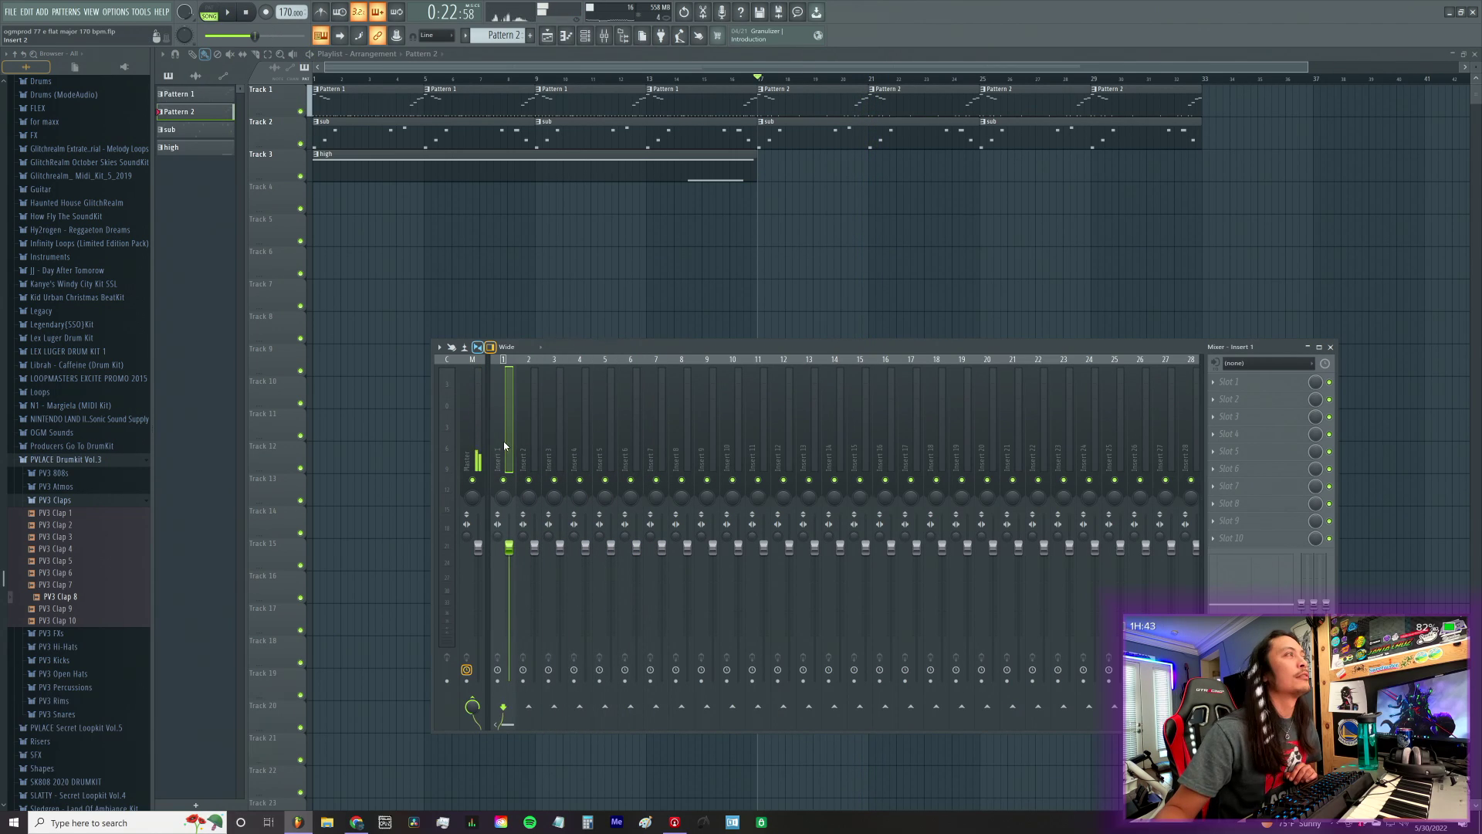
Step: Replay the song from the start with the channel rack shown and examine the channels' activity
left_click(586, 40)
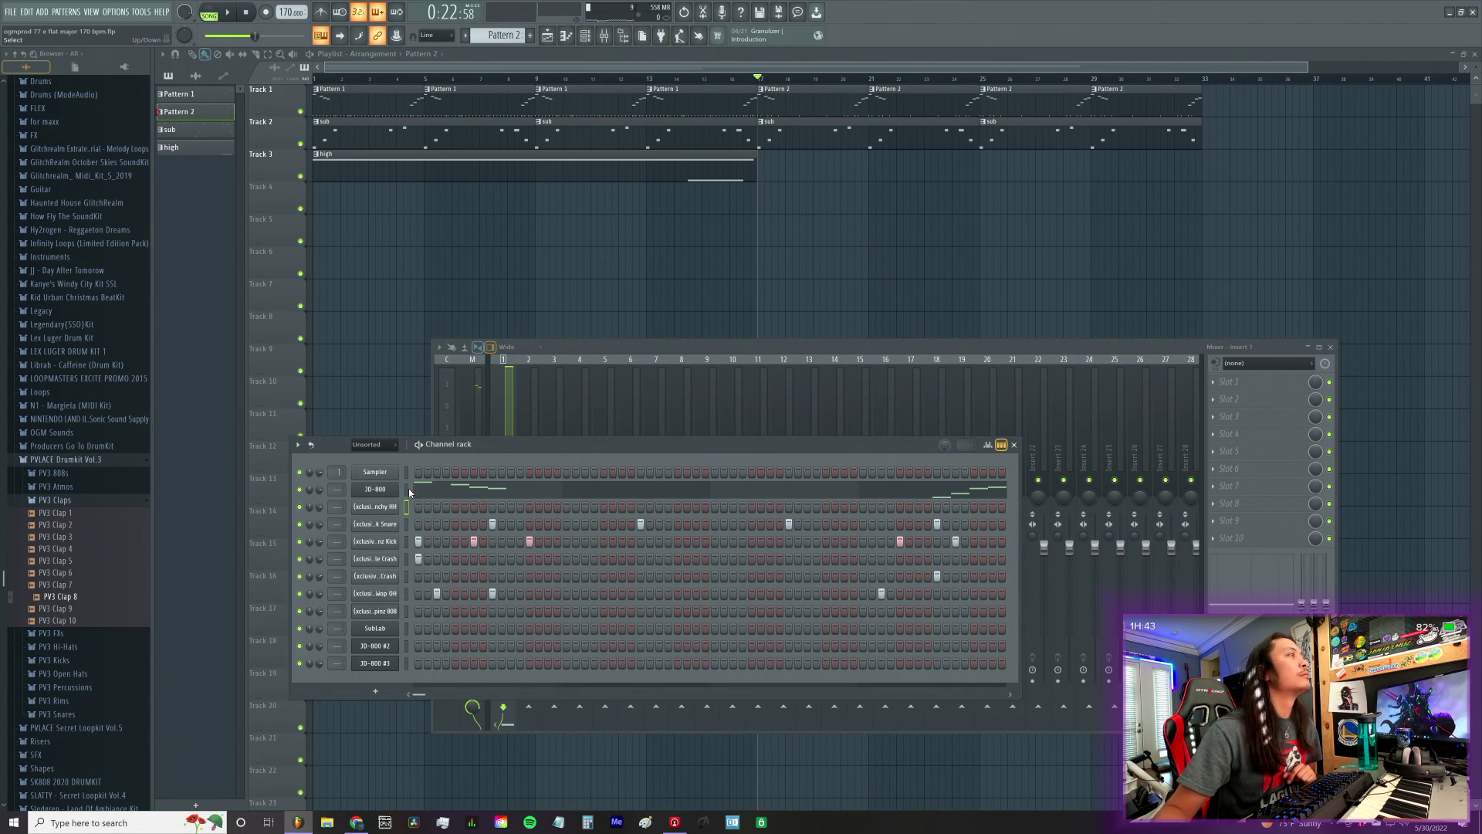
key("F12")
left_click_drag(315, 78, 417, 74)
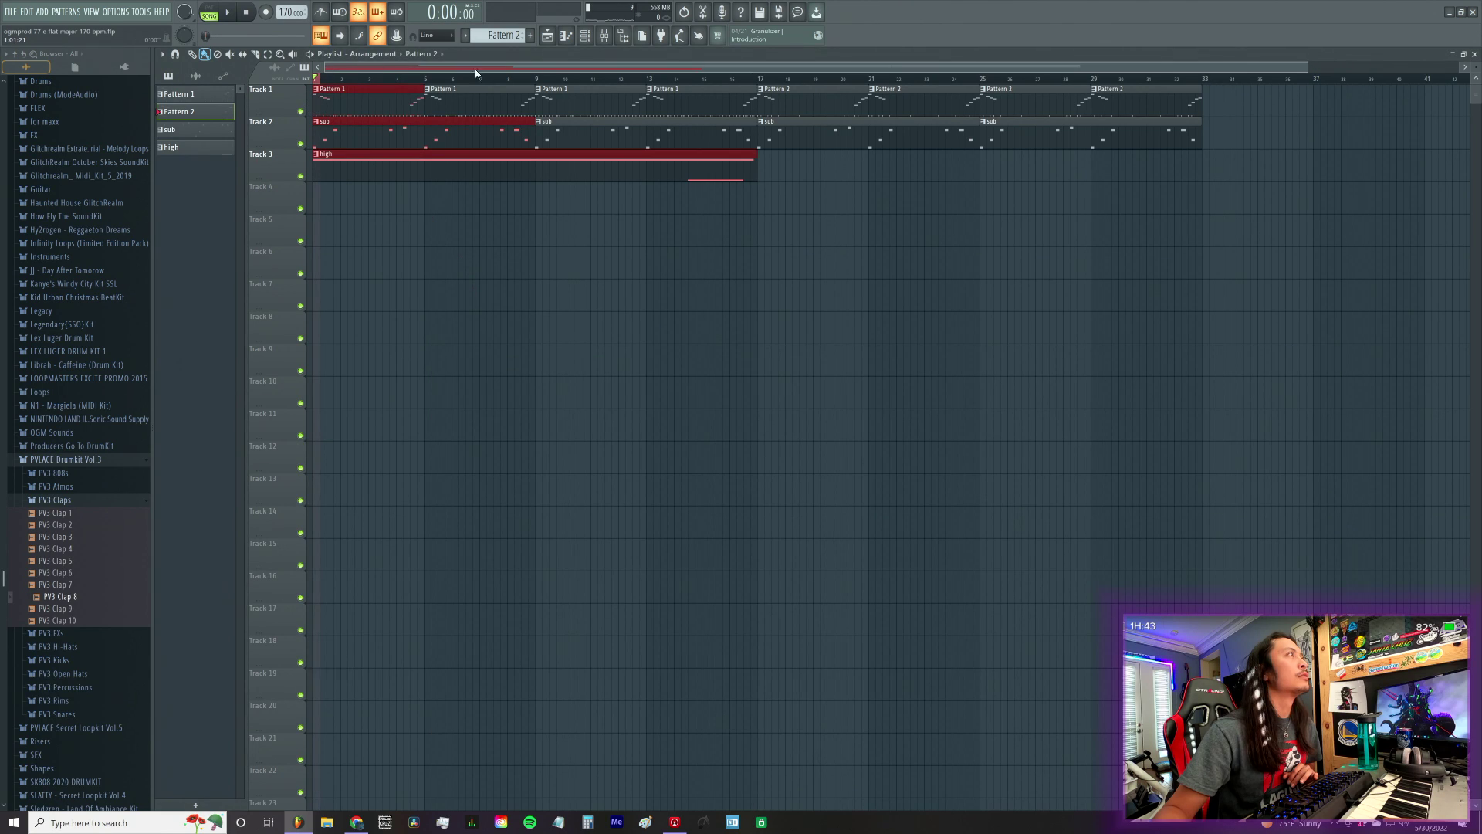
left_click(318, 80)
key("space")
left_click(607, 38)
left_click(604, 35)
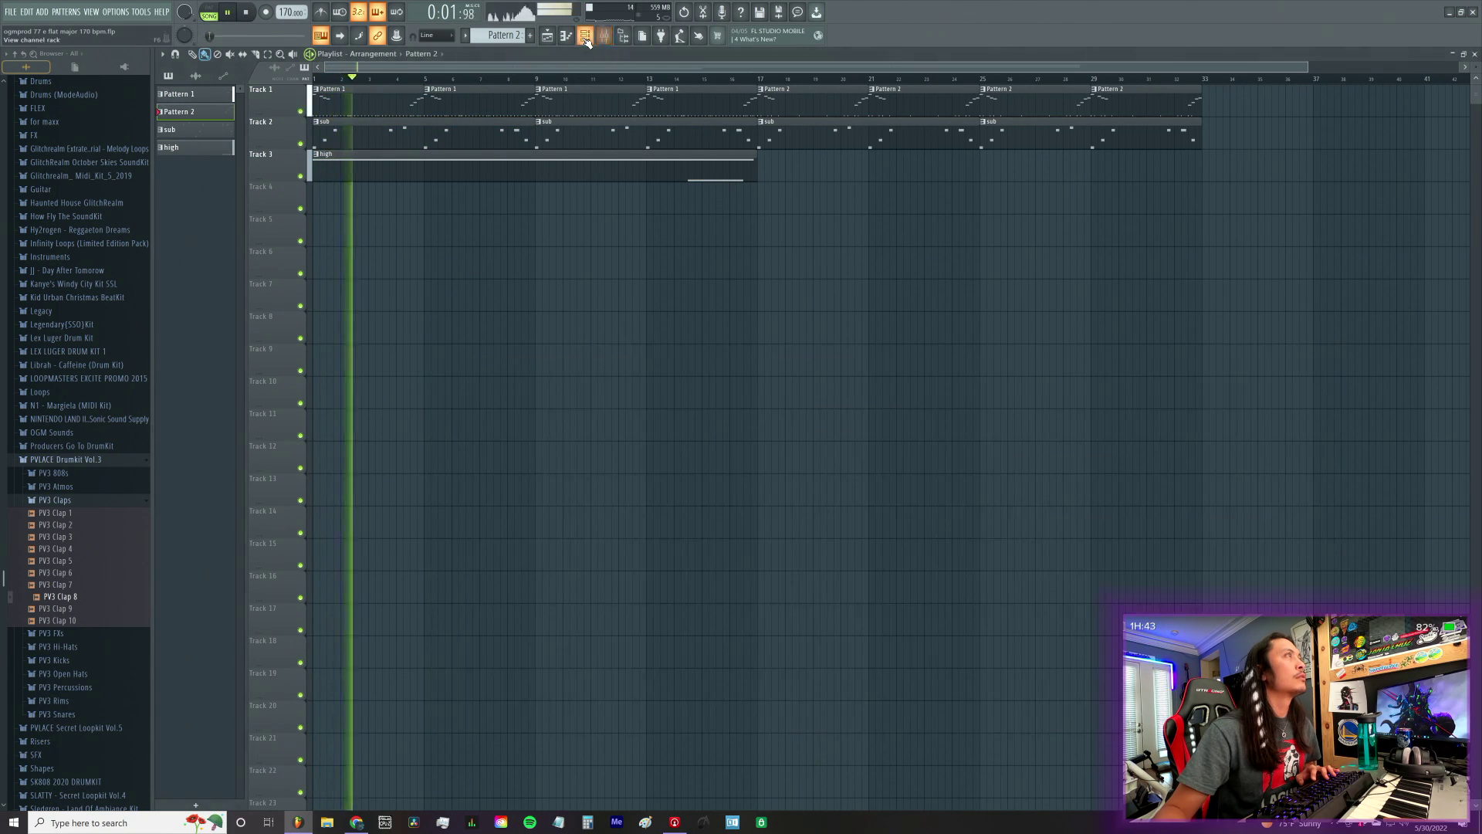
left_click(623, 35)
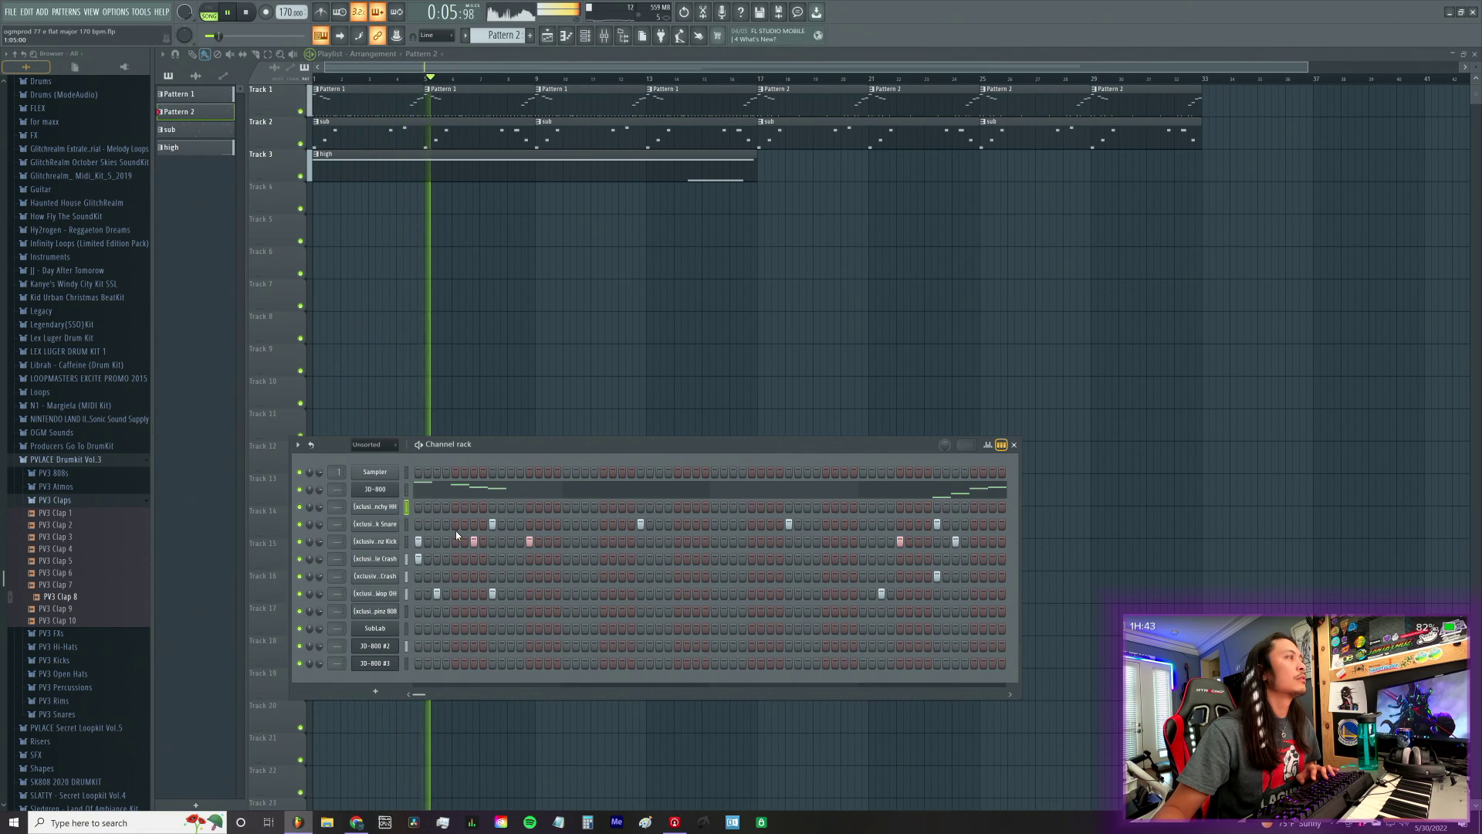
key("space")
key("space")
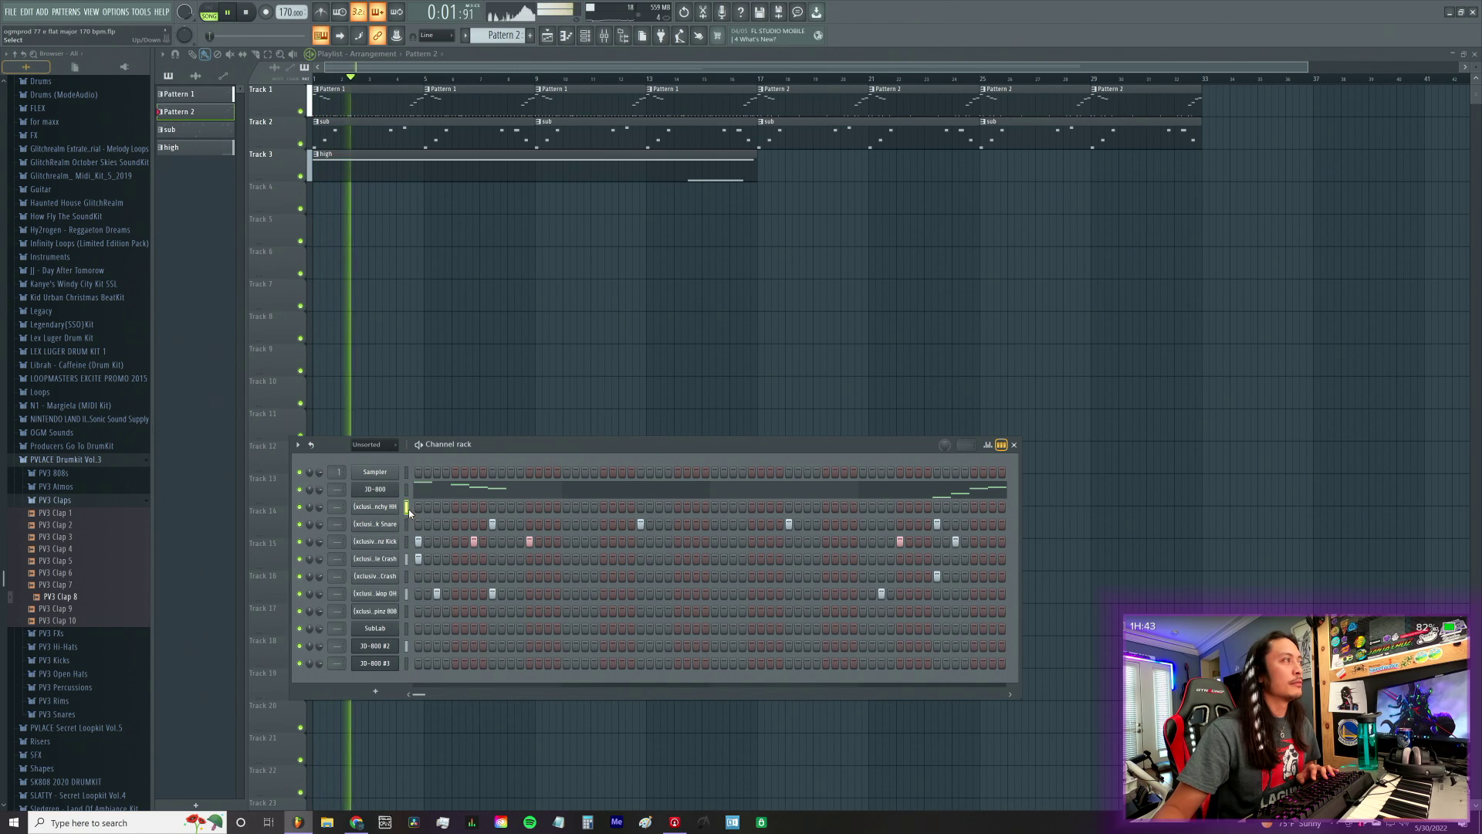
Step: Stop playback and route the channels from Crunchy HH through JD-800 #2 to consecutive mixer inserts starting at insert 1
left_click_drag(405, 513, 408, 663)
key("space")
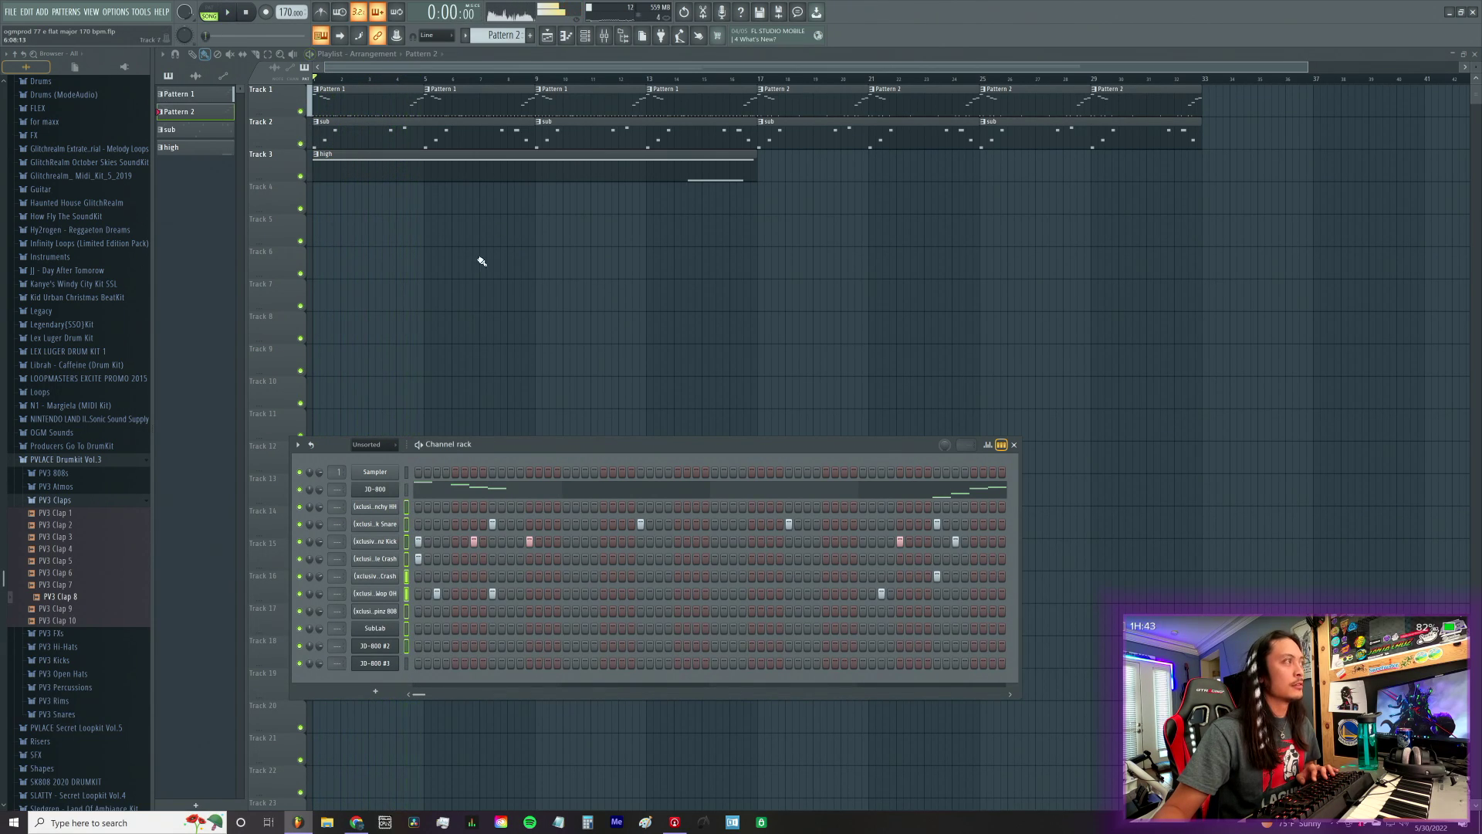
left_click(607, 37)
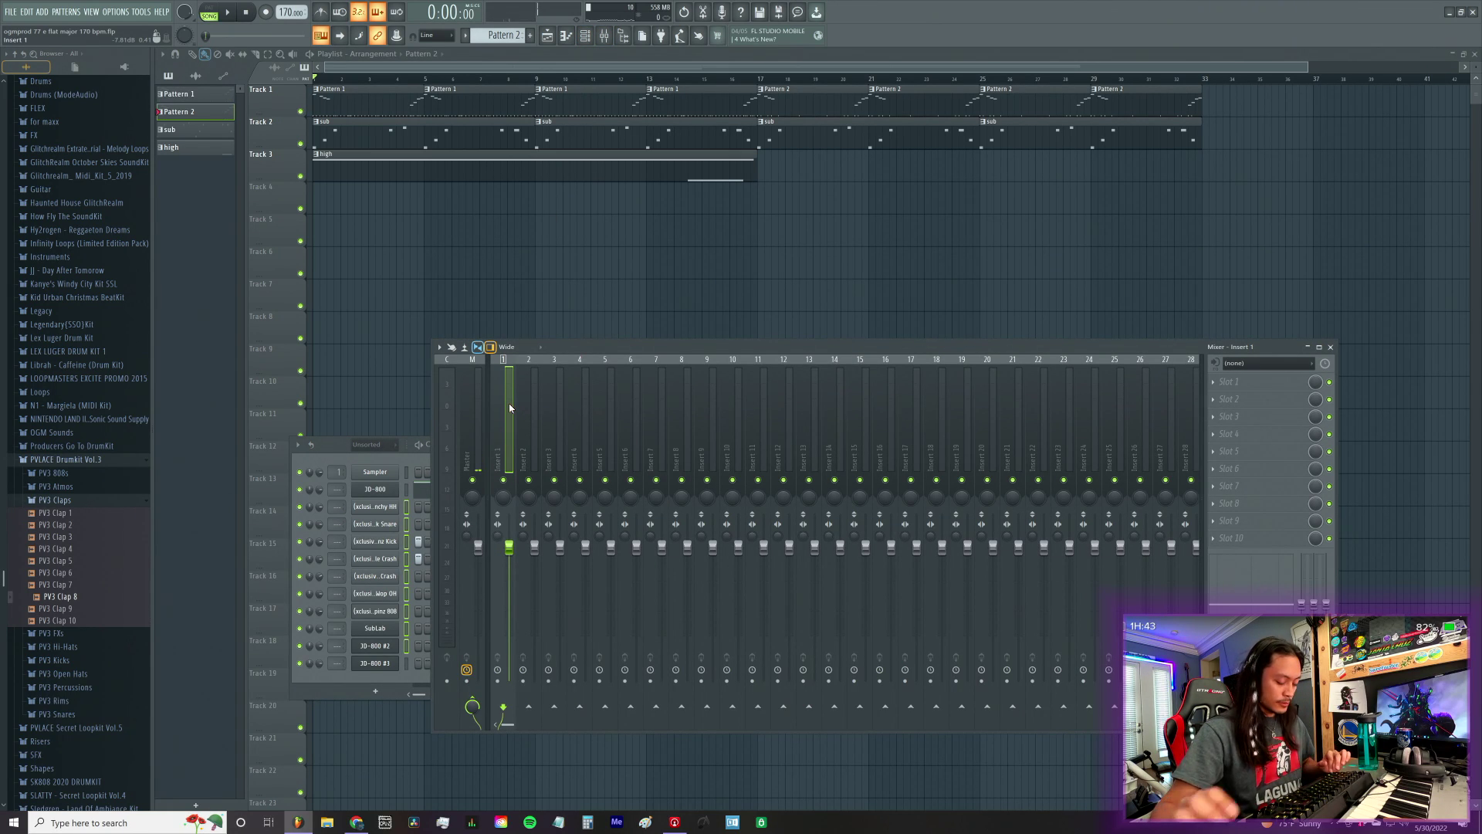
key("ctrl+l")
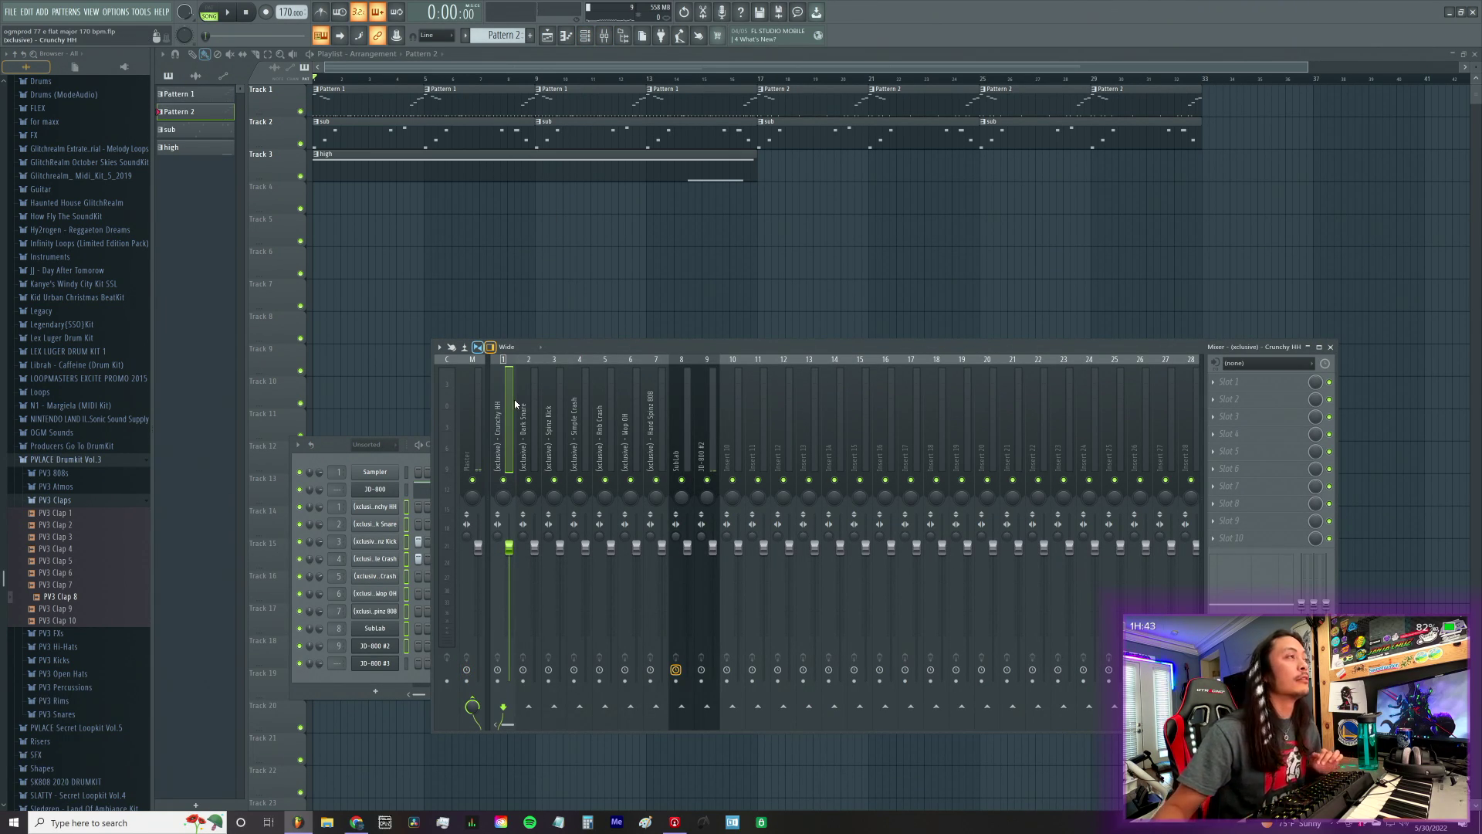
Step: Inspect the SubLab insert and the Dark Snare's sampler settings, then briefly play the song to check the insert levels
left_click(688, 432)
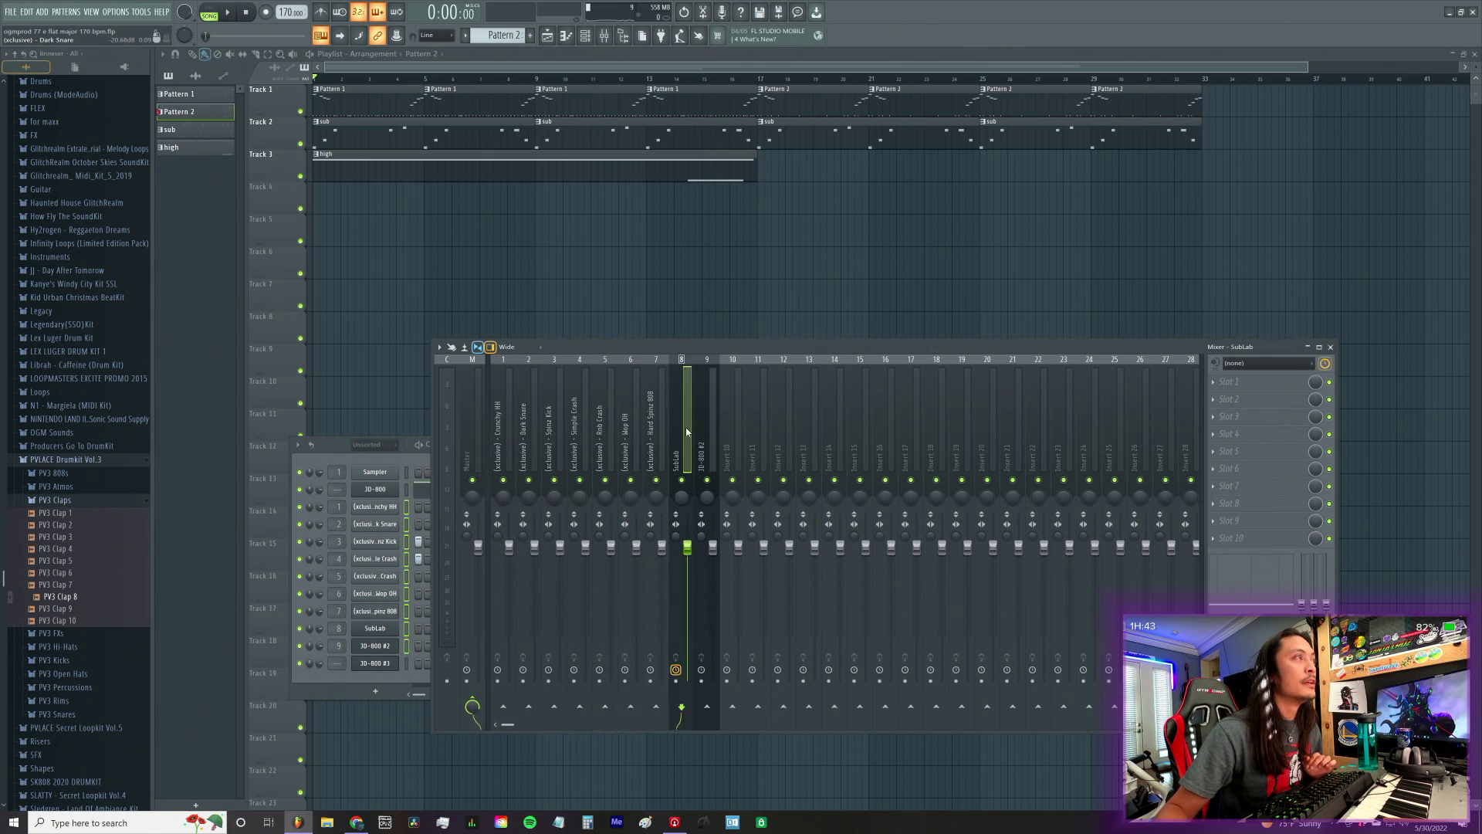
left_click(375, 525)
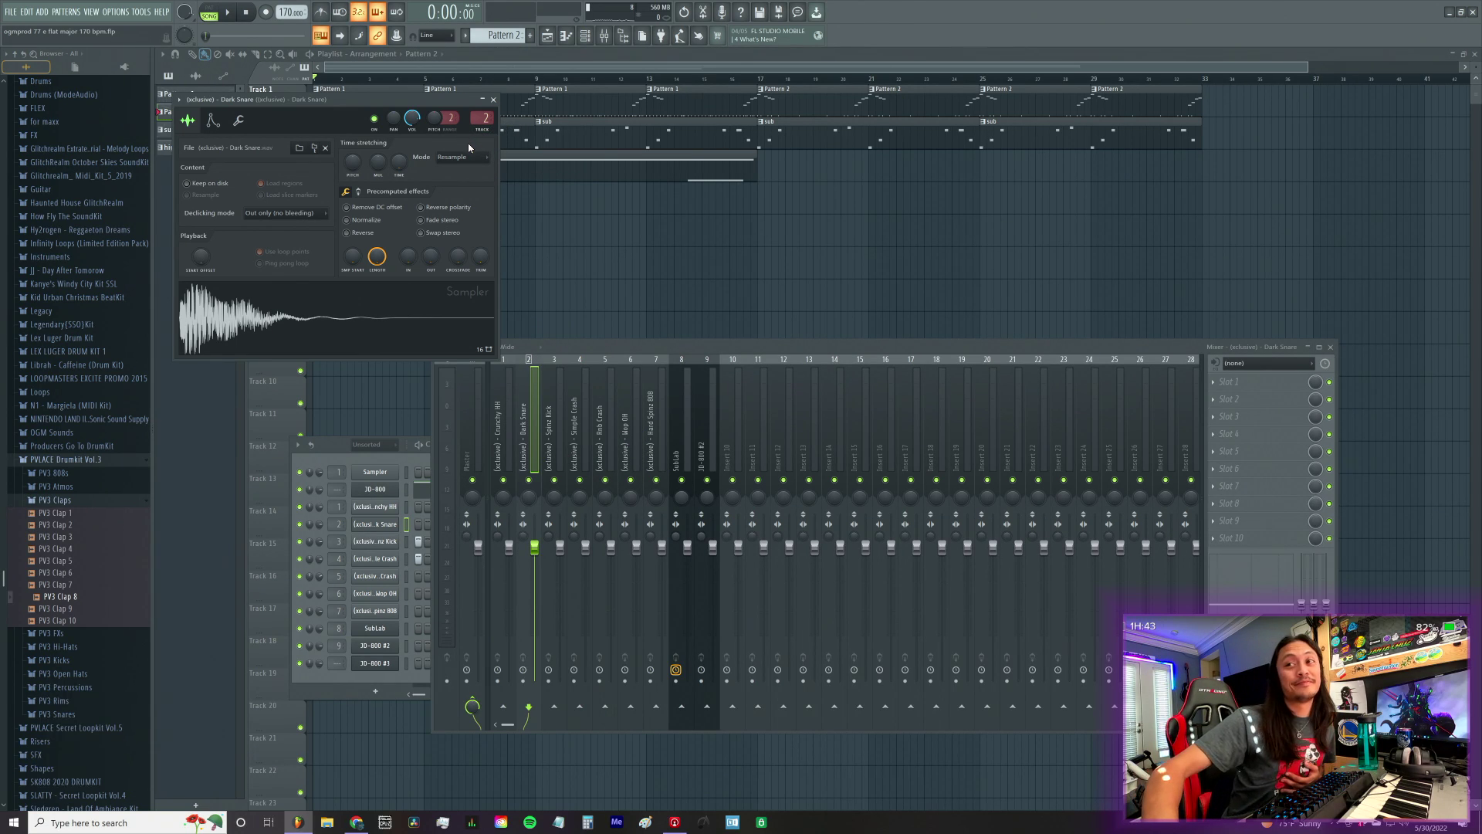
left_click(494, 100)
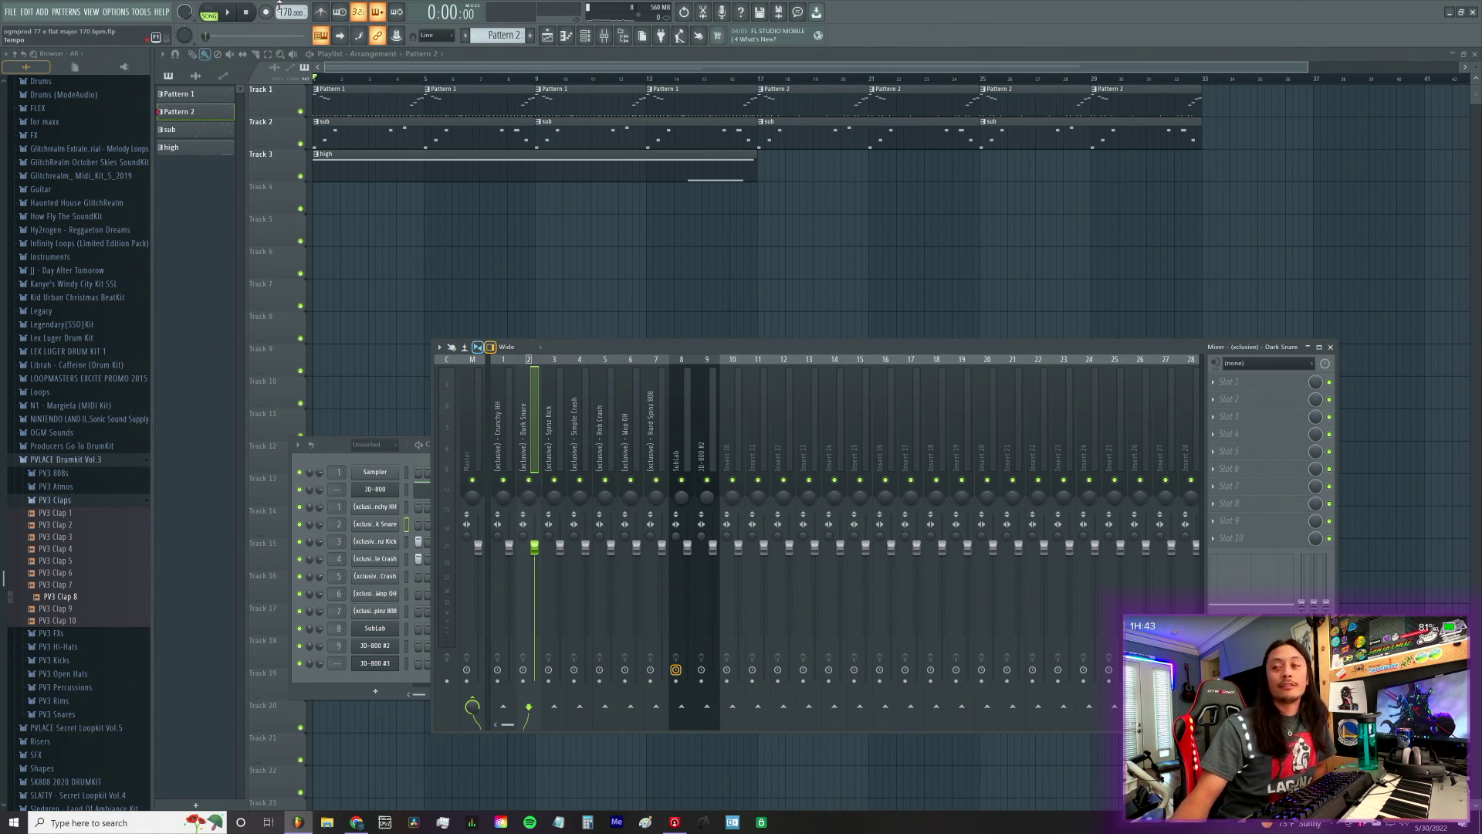
key("space")
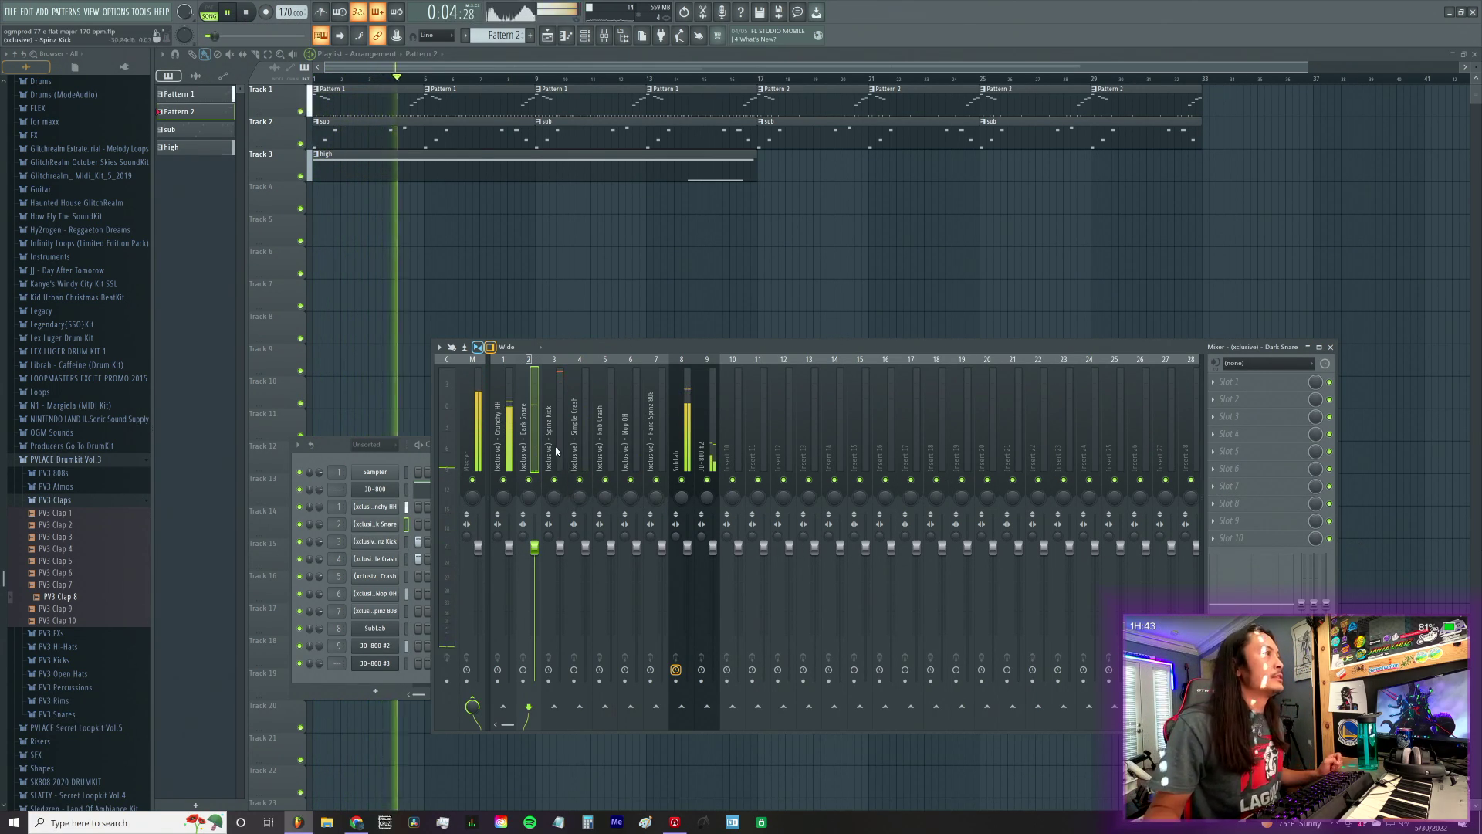
key("space")
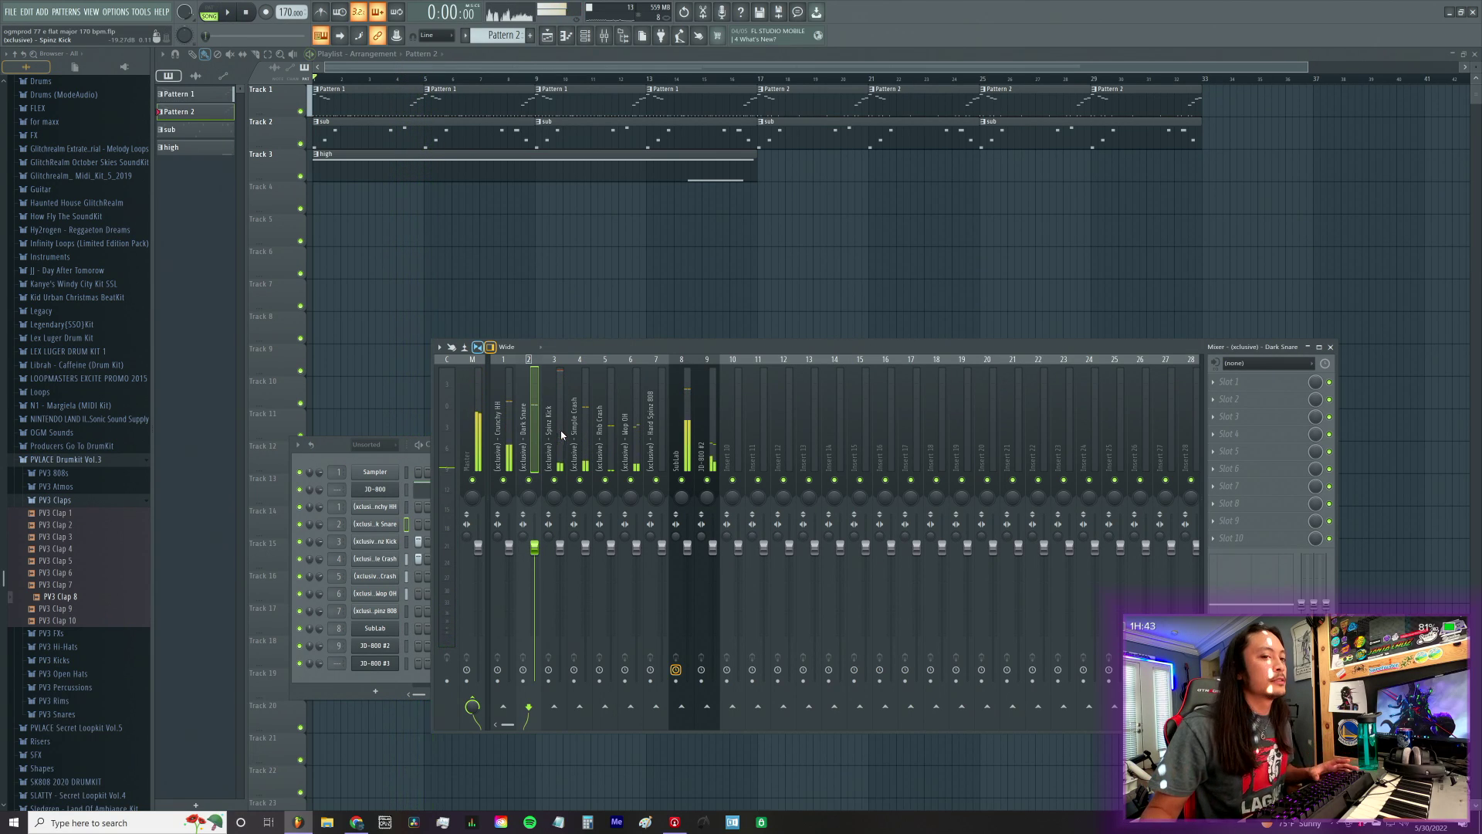
Step: Load the saved mixer track state "sauce hats 3" onto the Crunchy HH insert
left_click(510, 458)
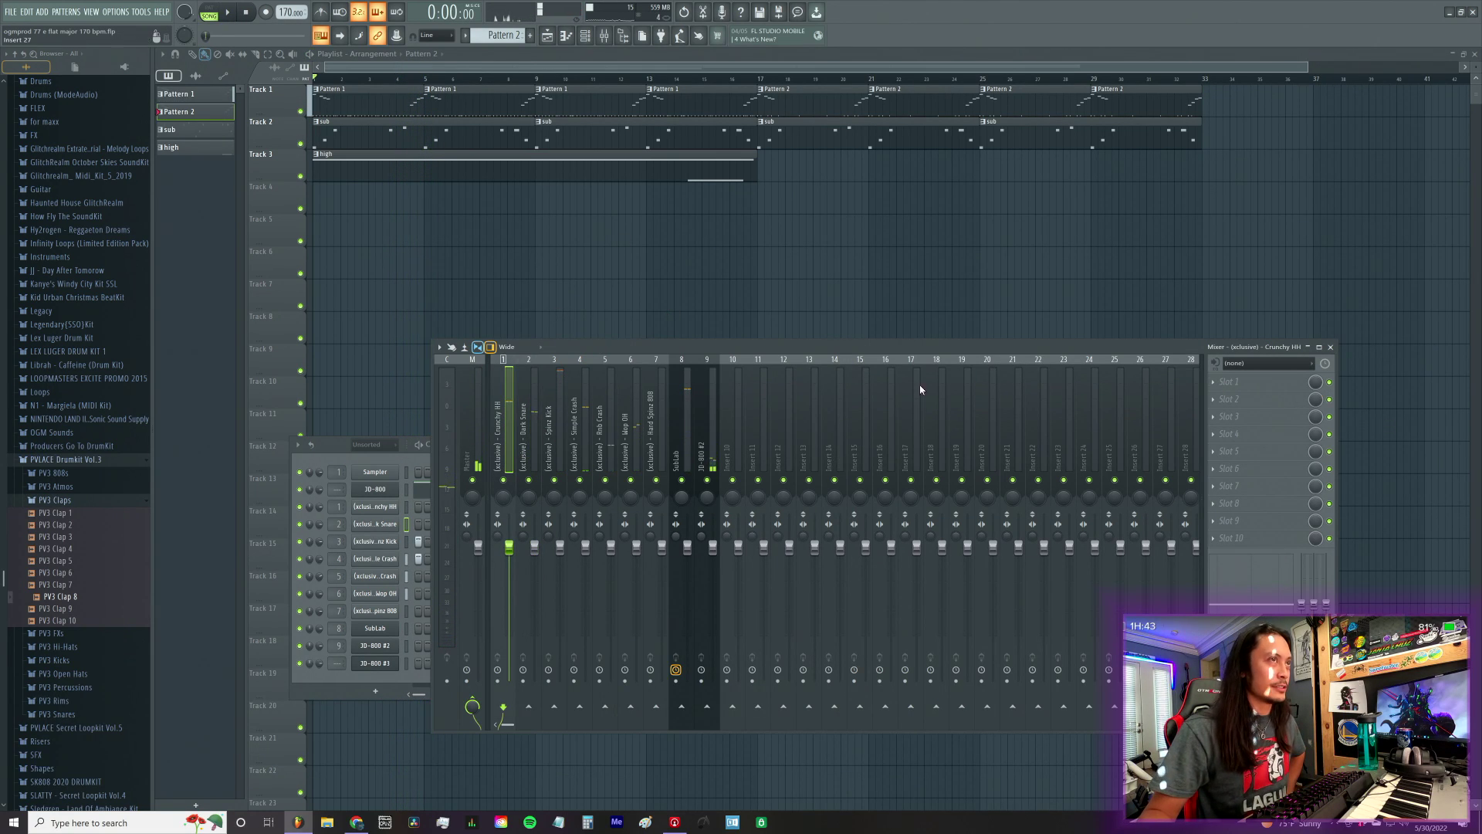
right_click(501, 466)
mouse_move(552, 423)
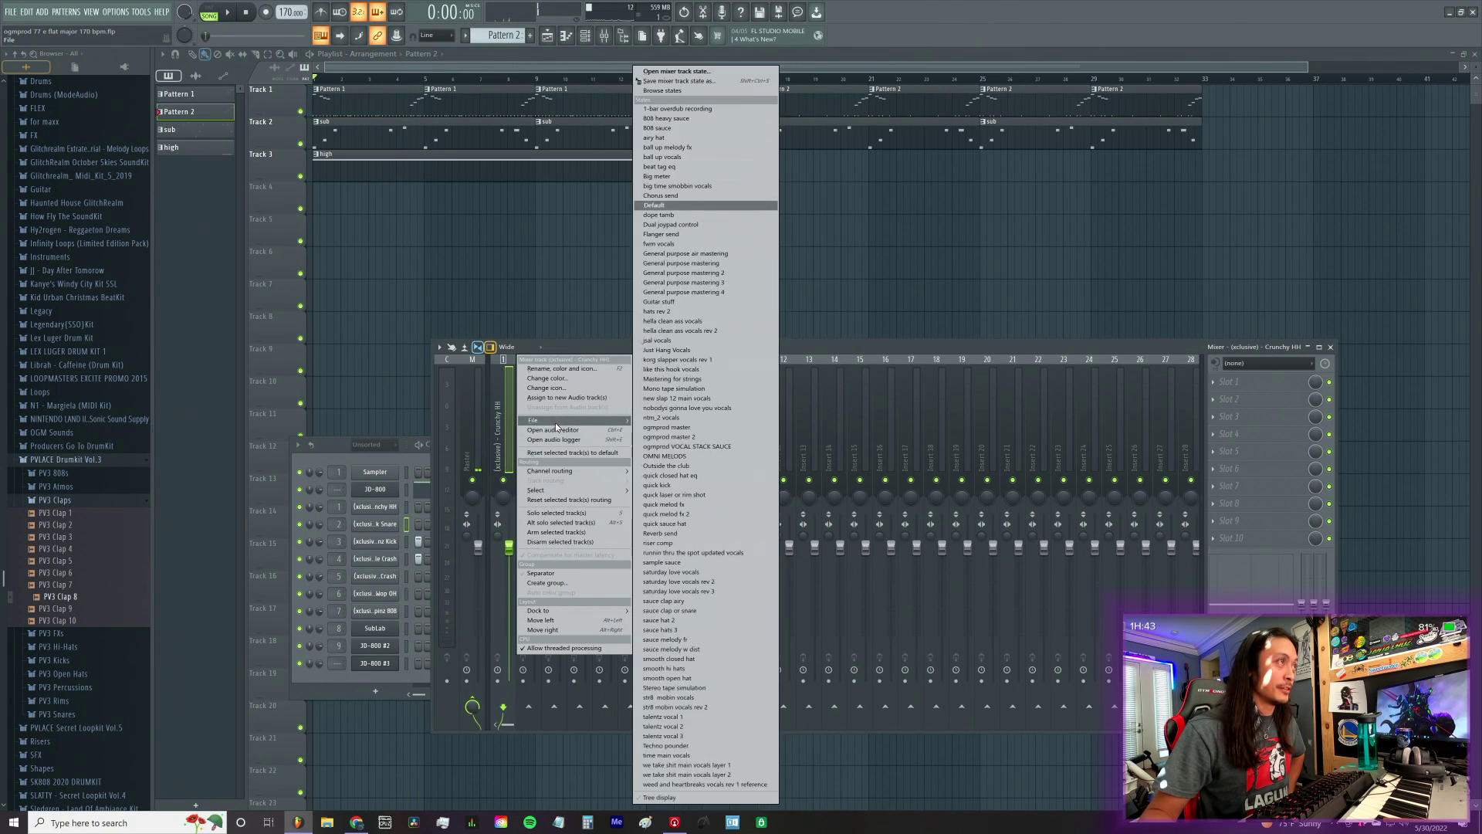
left_click(704, 631)
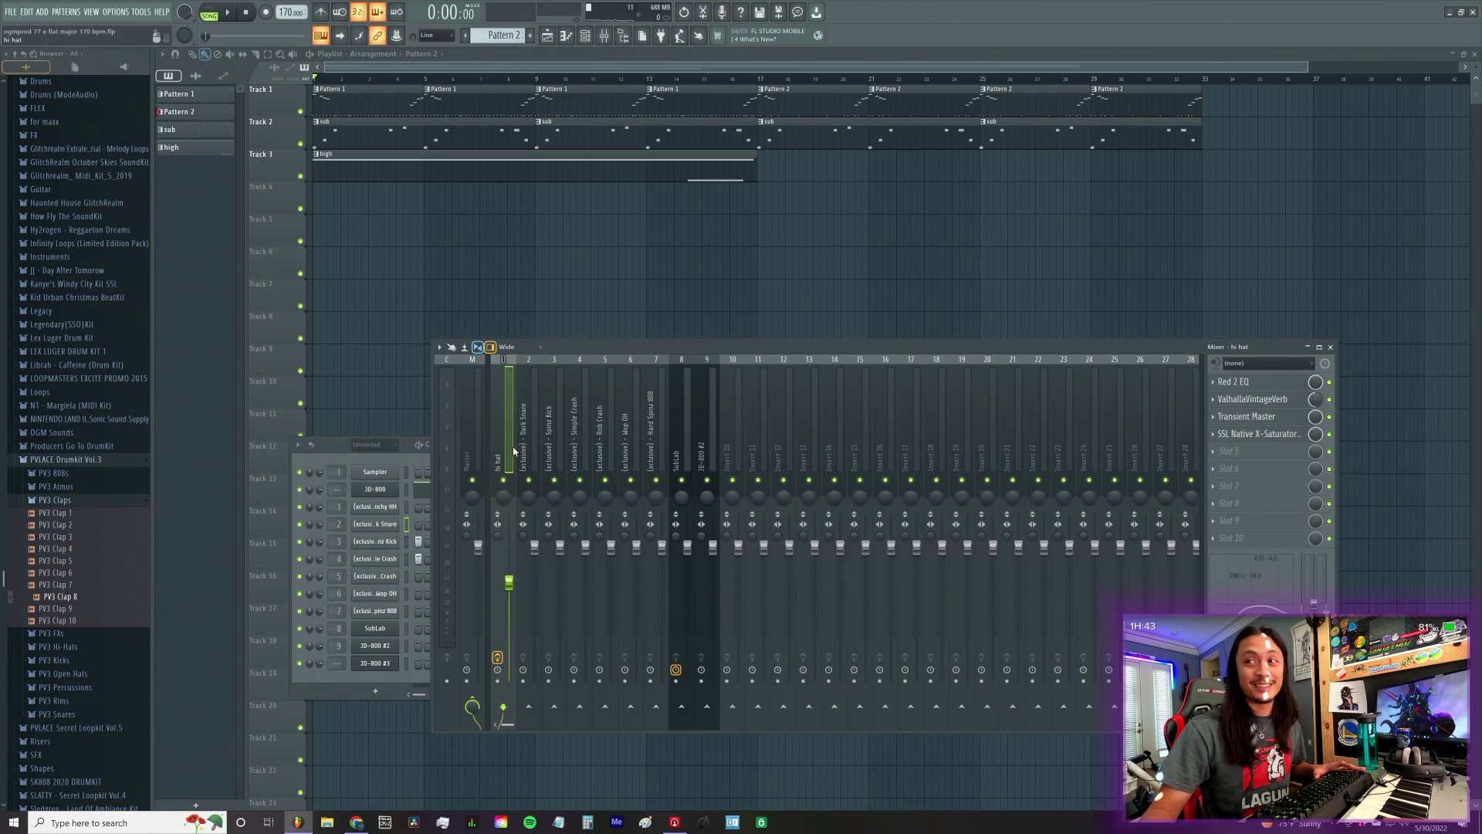
Step: With the song playing, load the "808 sauce" mixer track state onto the Spinz Kick insert and rename it kick
key("space")
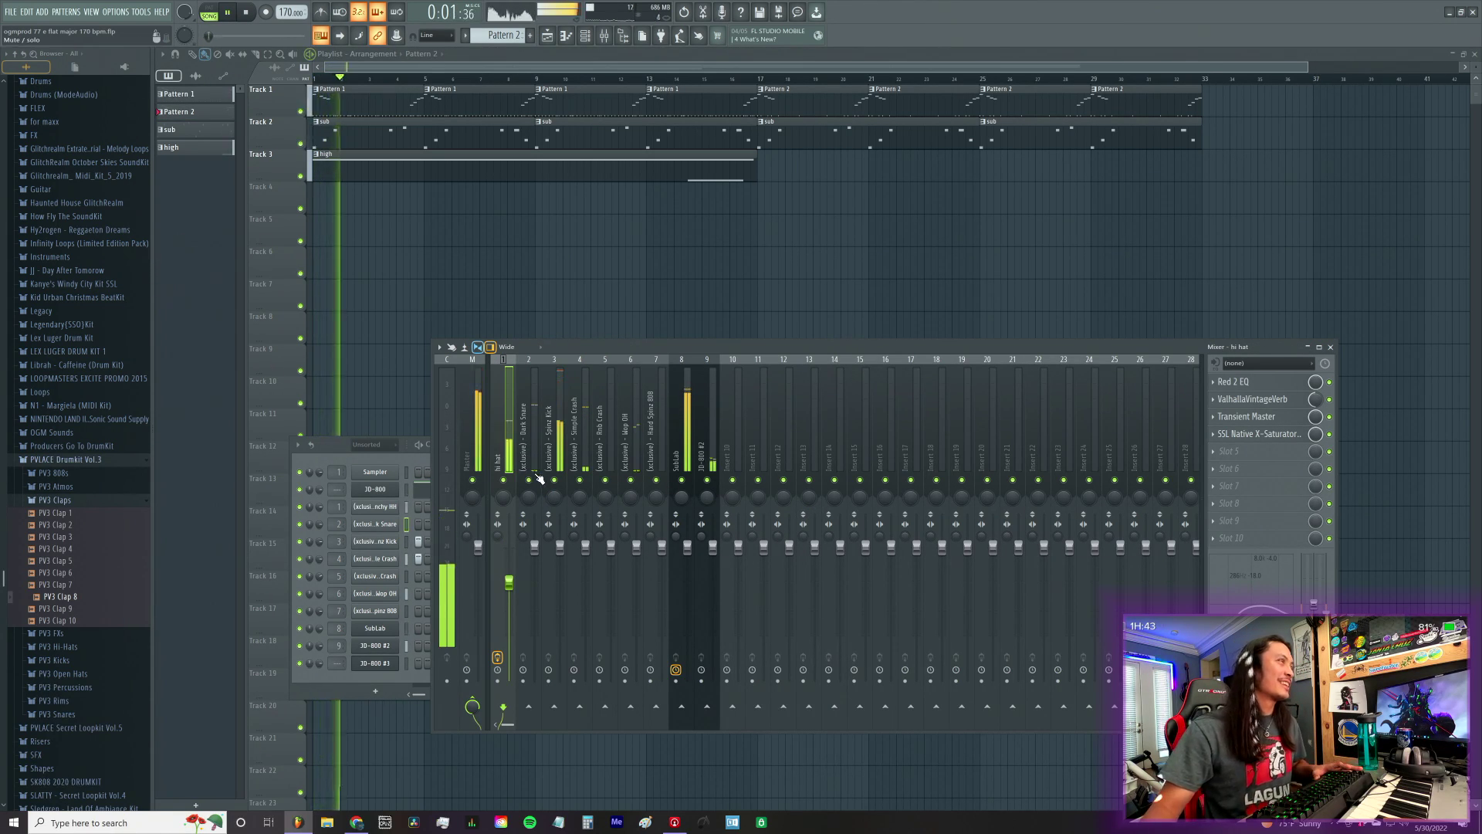
right_click(556, 447)
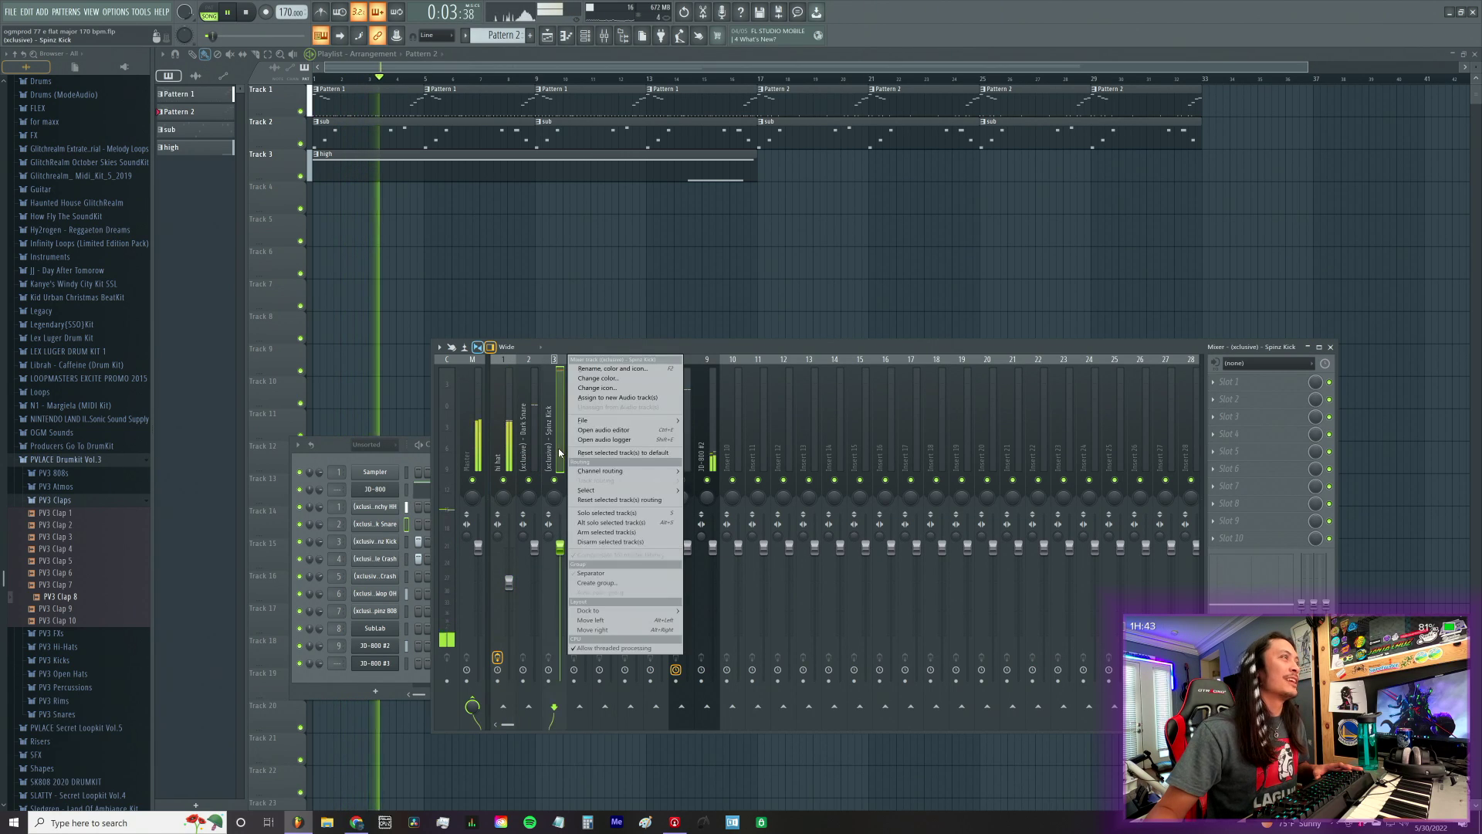
mouse_move(588, 421)
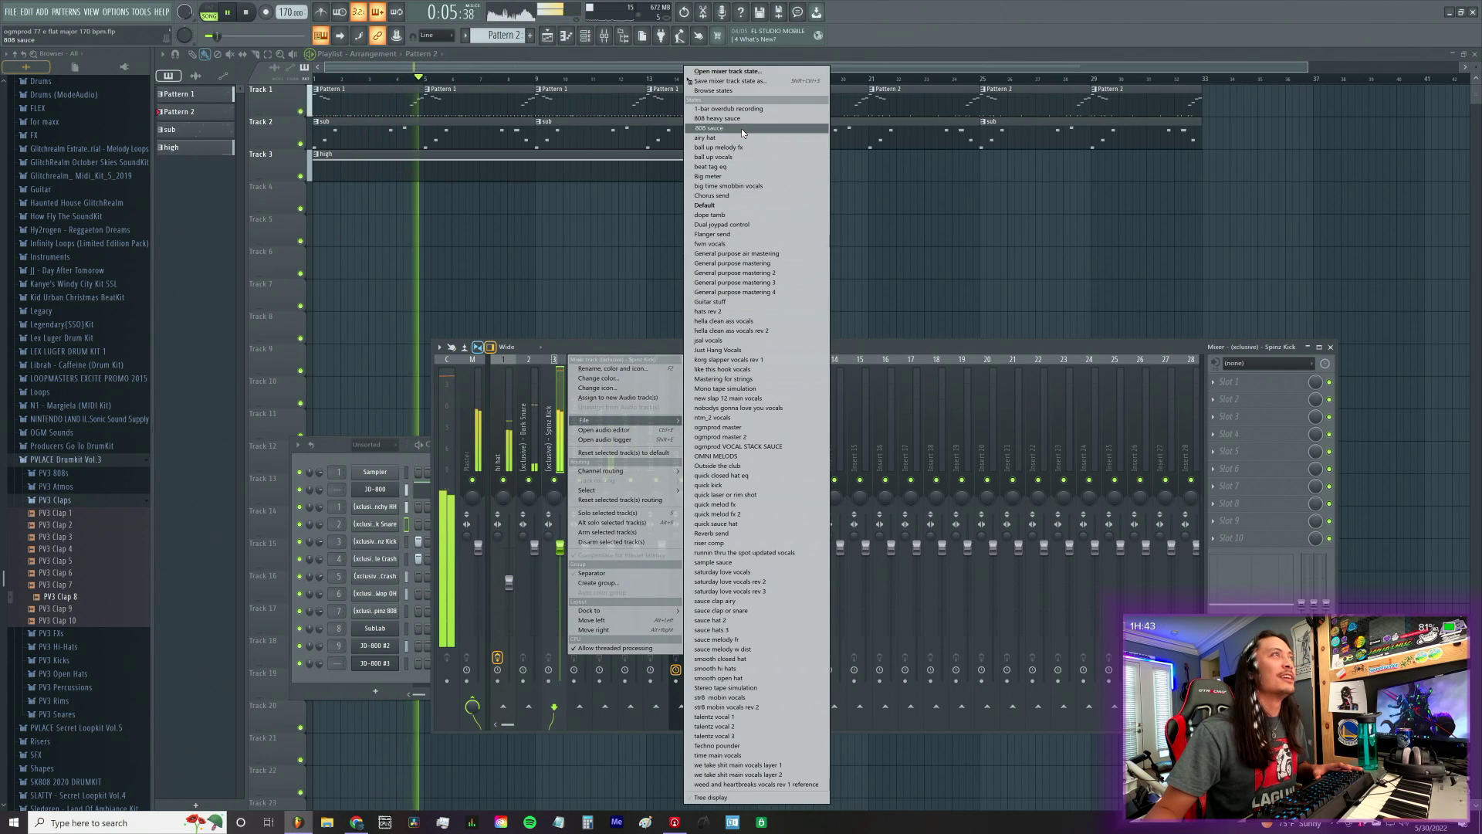
left_click(741, 128)
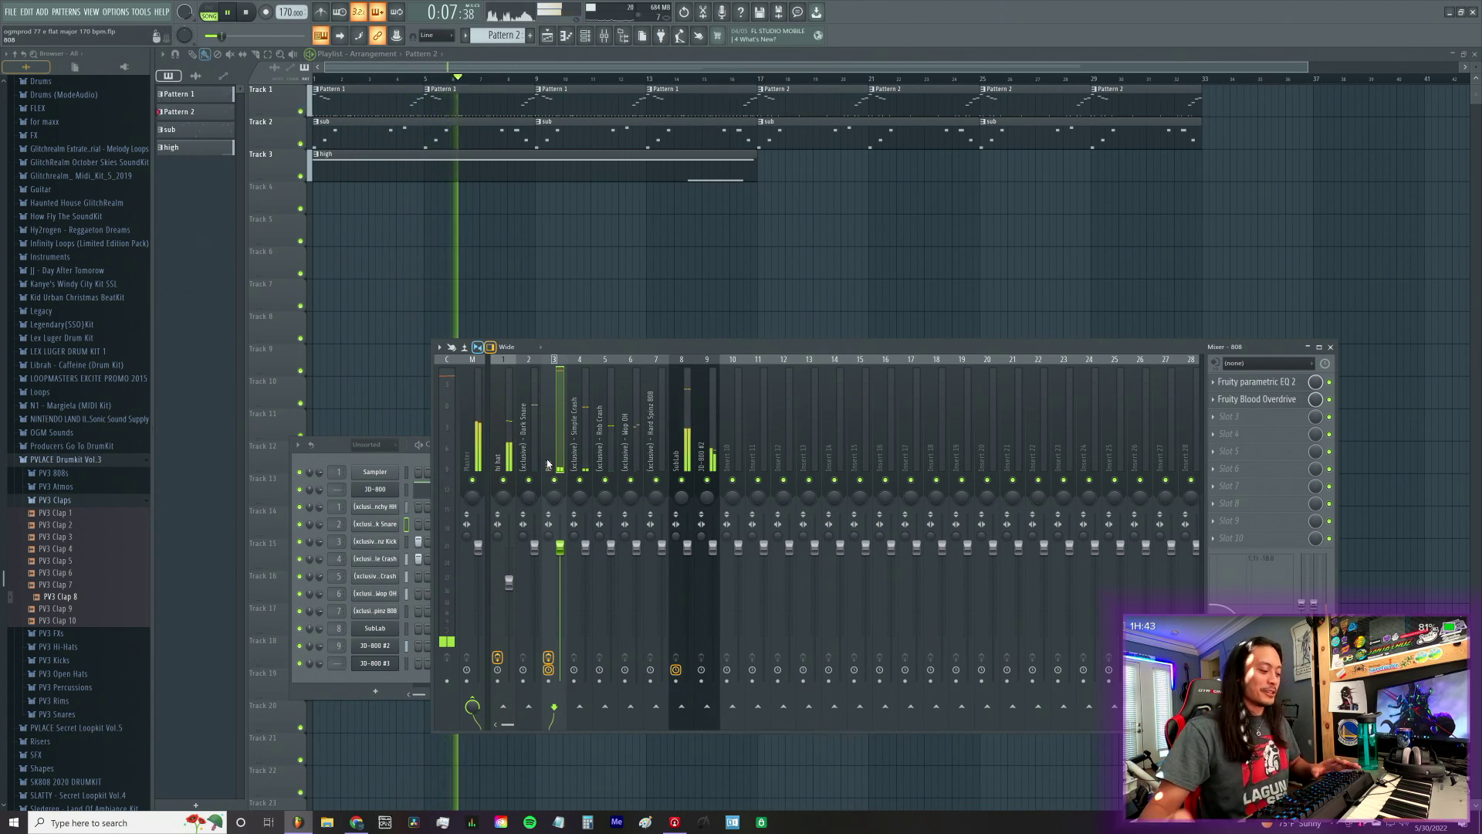
key("F2")
type("kick")
key("Return")
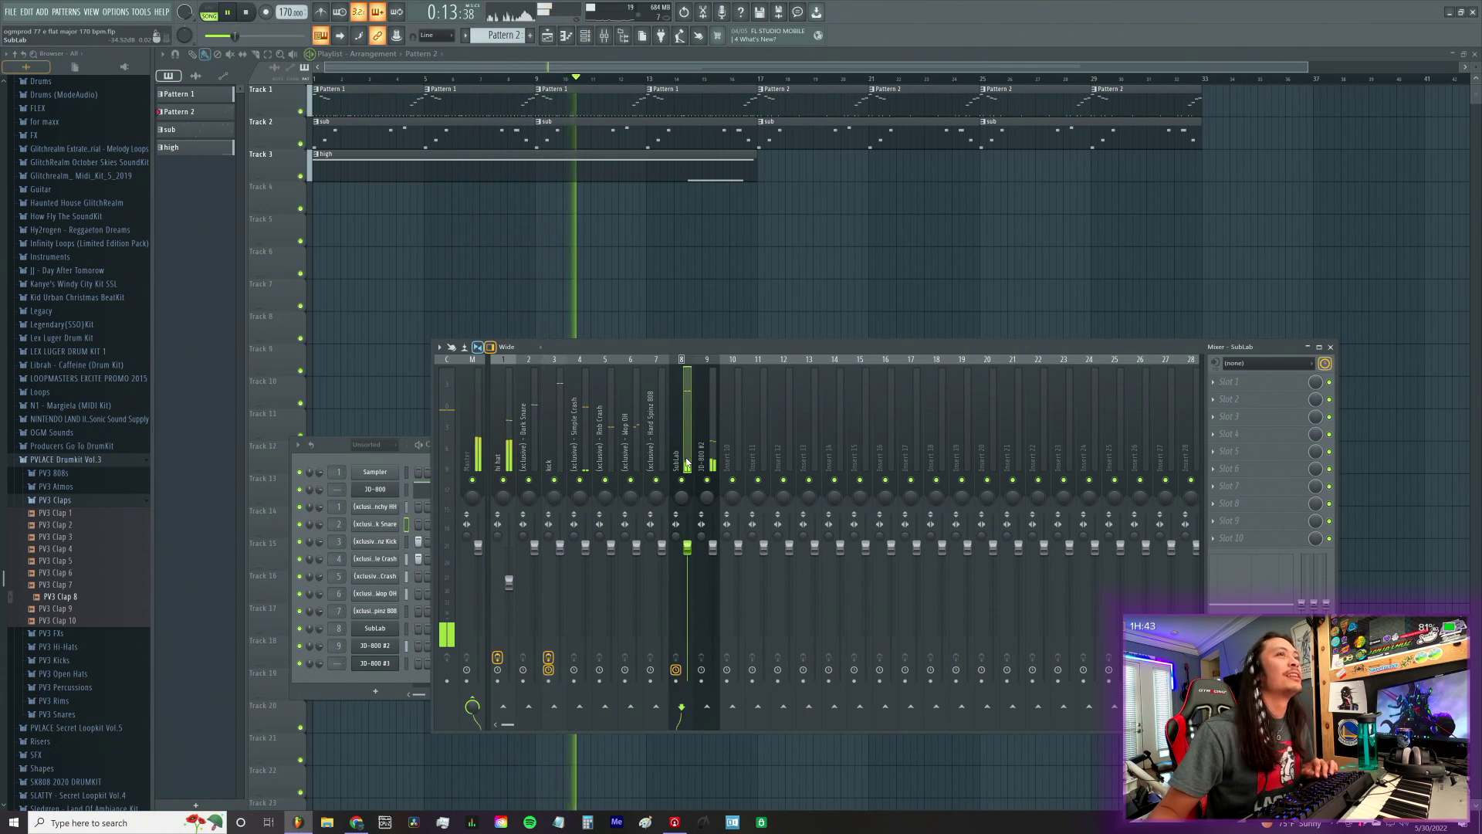
Step: Load the "808 heavy sauce" mixer track state onto the SubLab insert
right_click(691, 361)
mouse_move(715, 420)
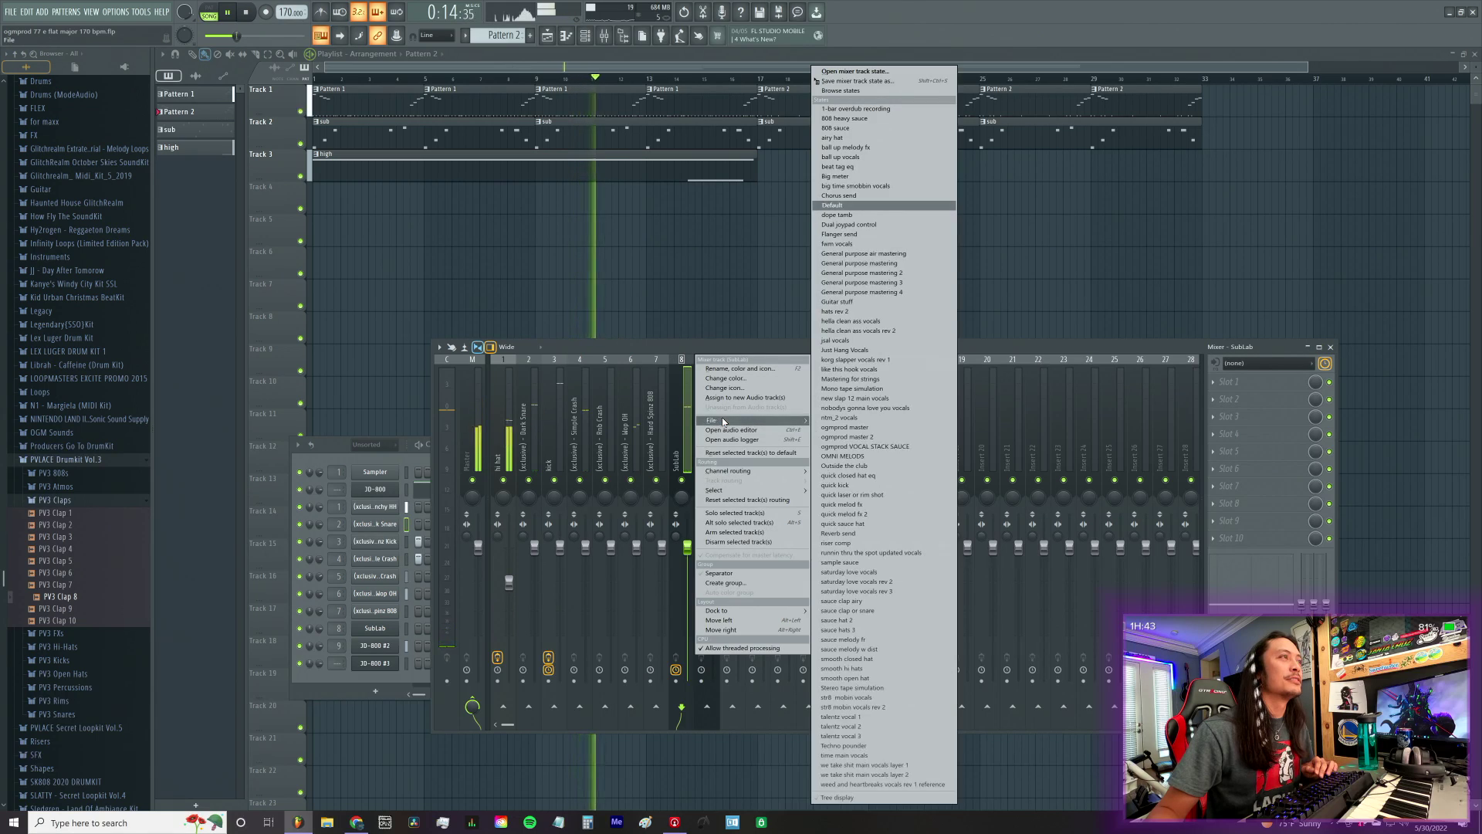
left_click(855, 119)
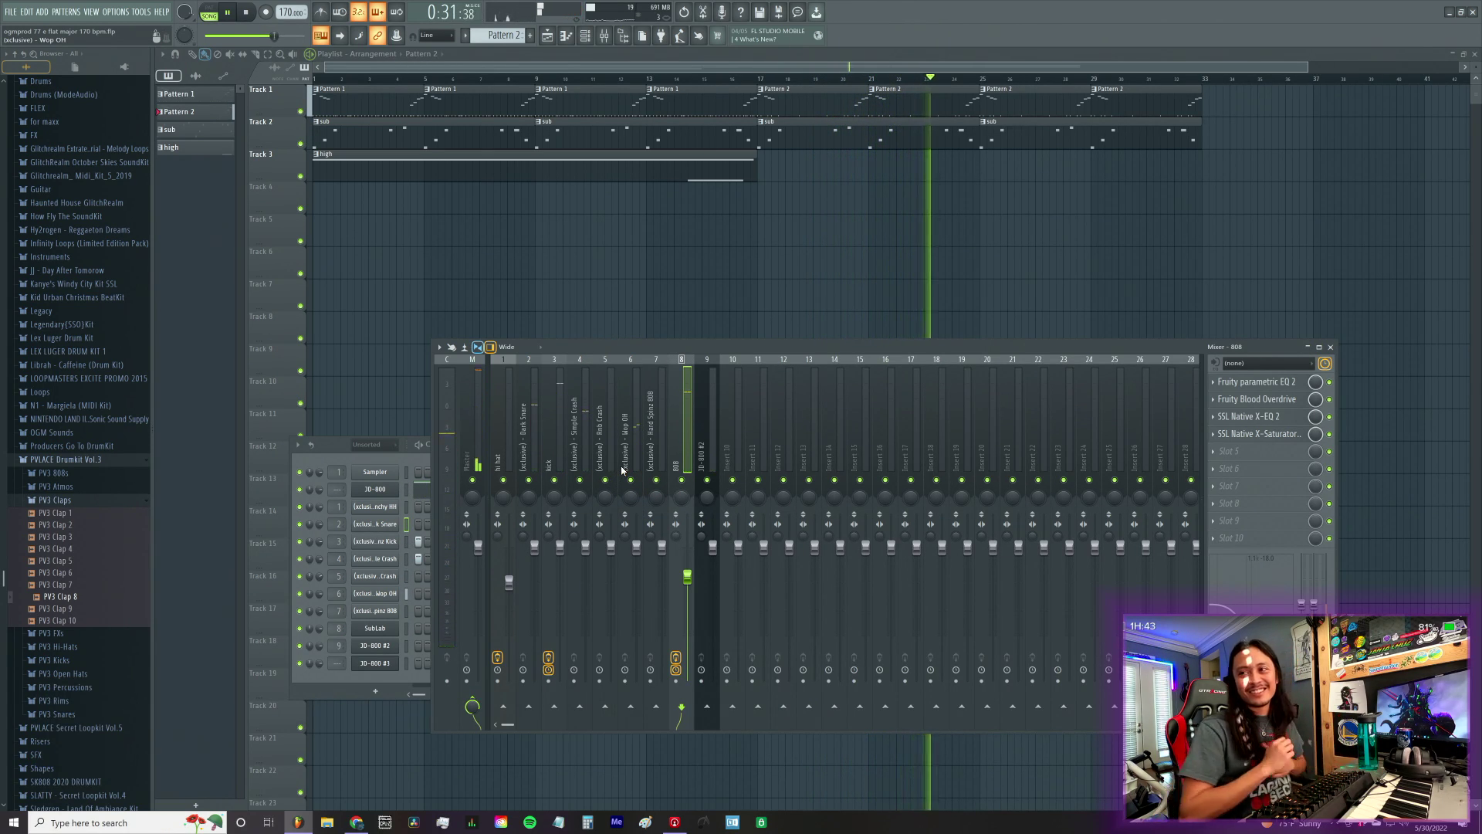
Step: Save the project, and with playback stopped open the JD-800 synth from the channel rack
key("ctrl+s")
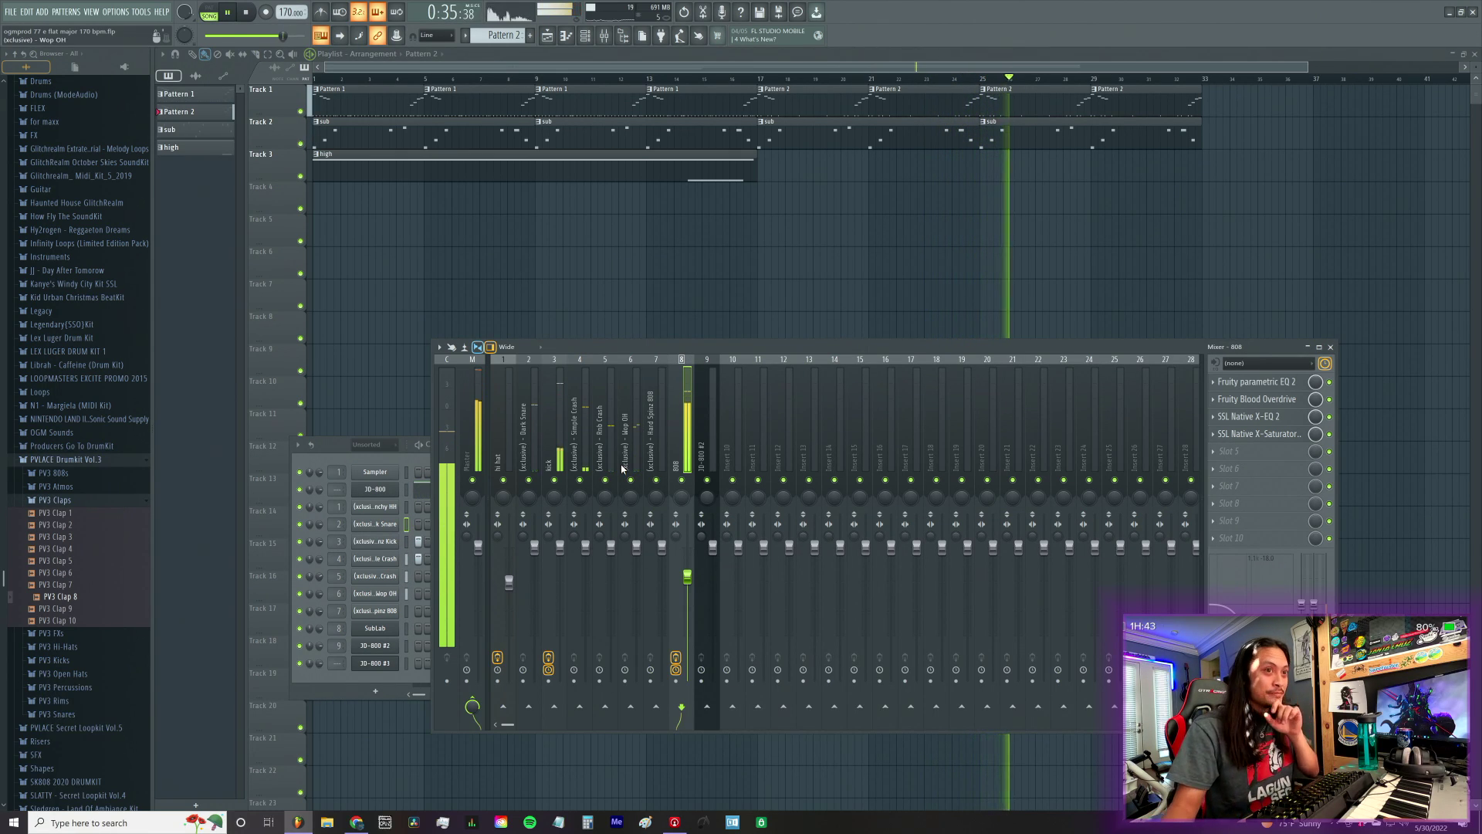
left_click(593, 37)
left_click(593, 36)
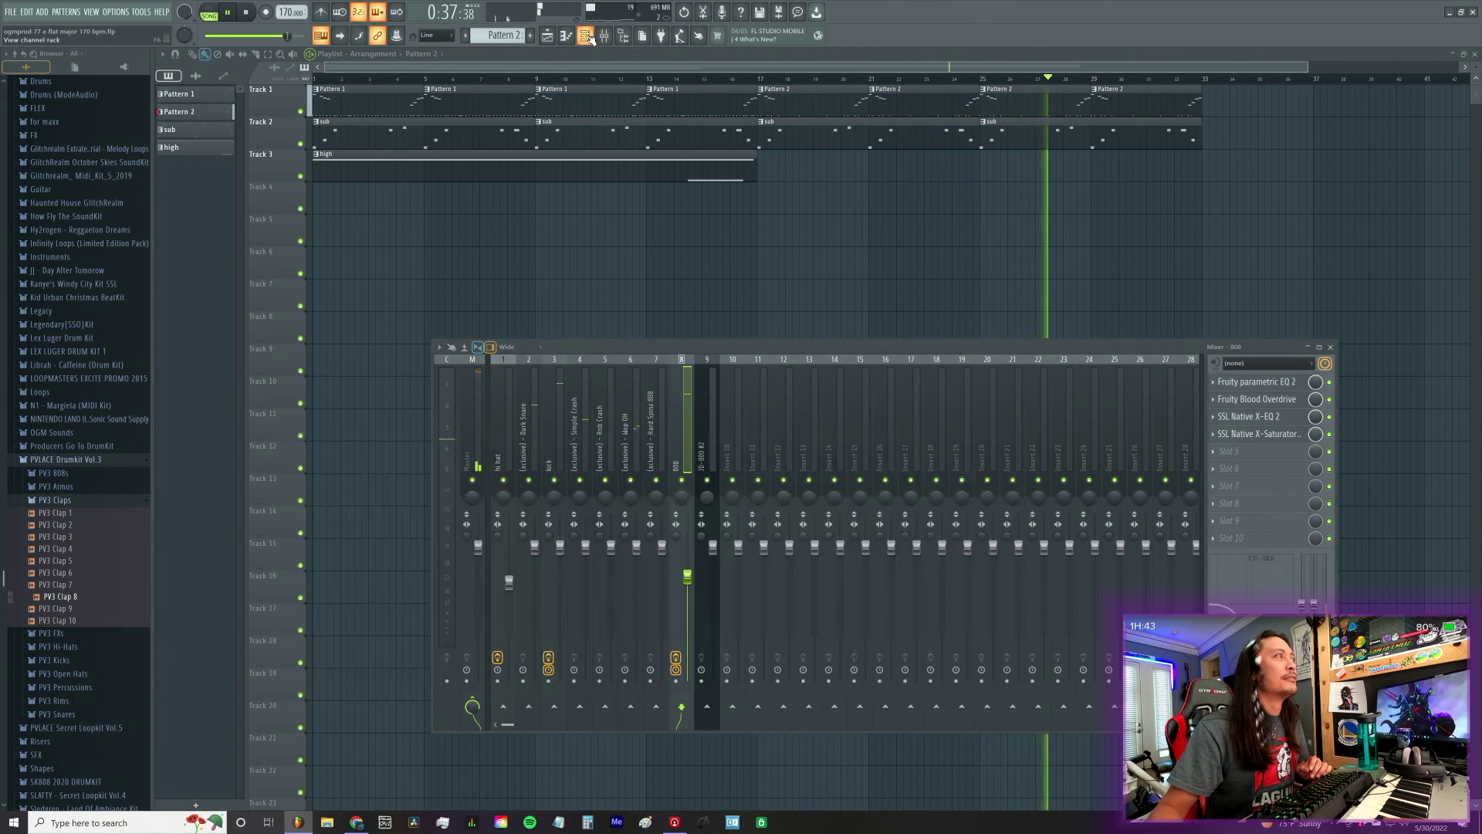
left_click(593, 36)
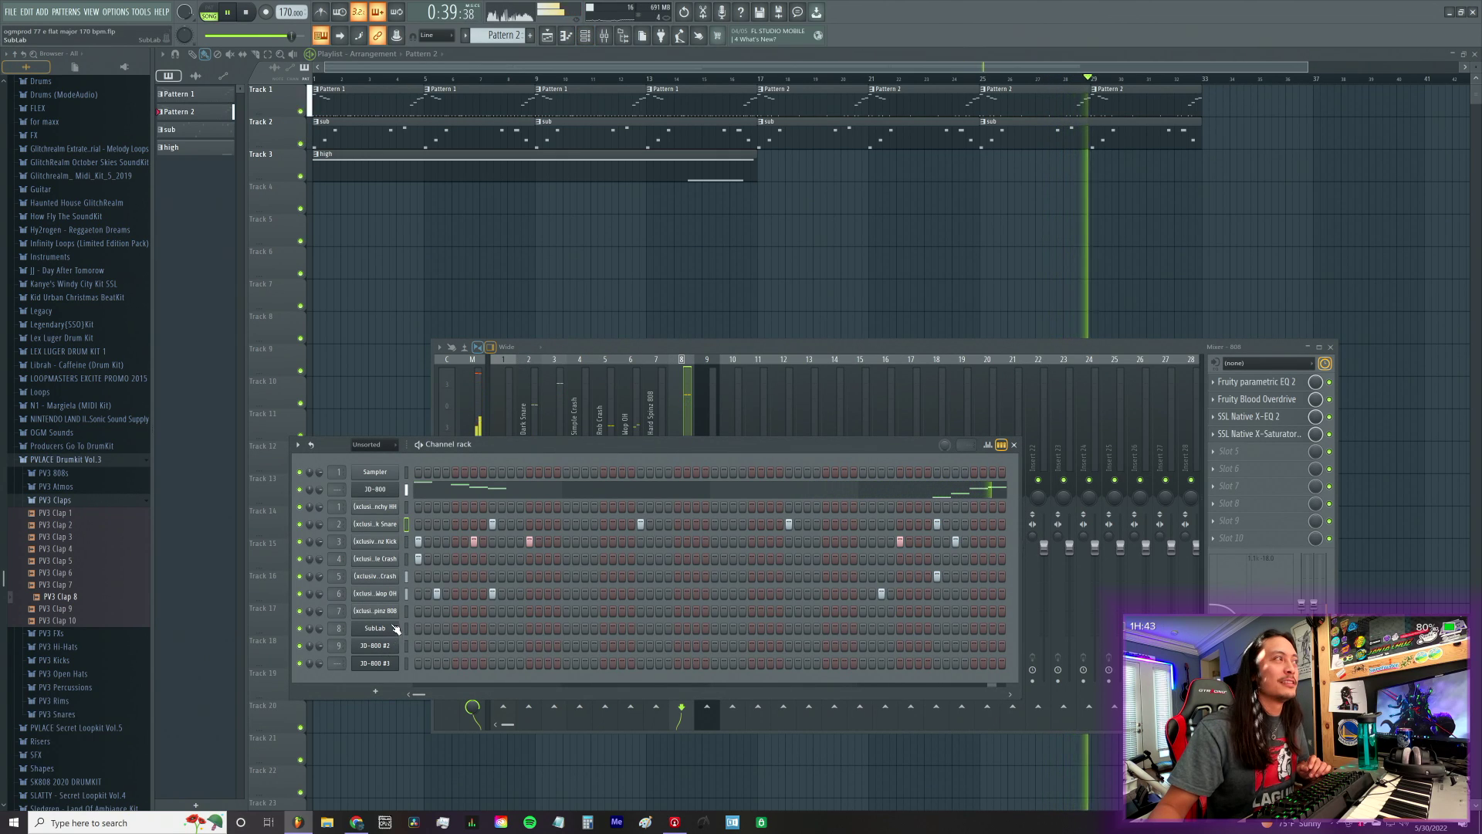
key("space")
left_click(382, 492)
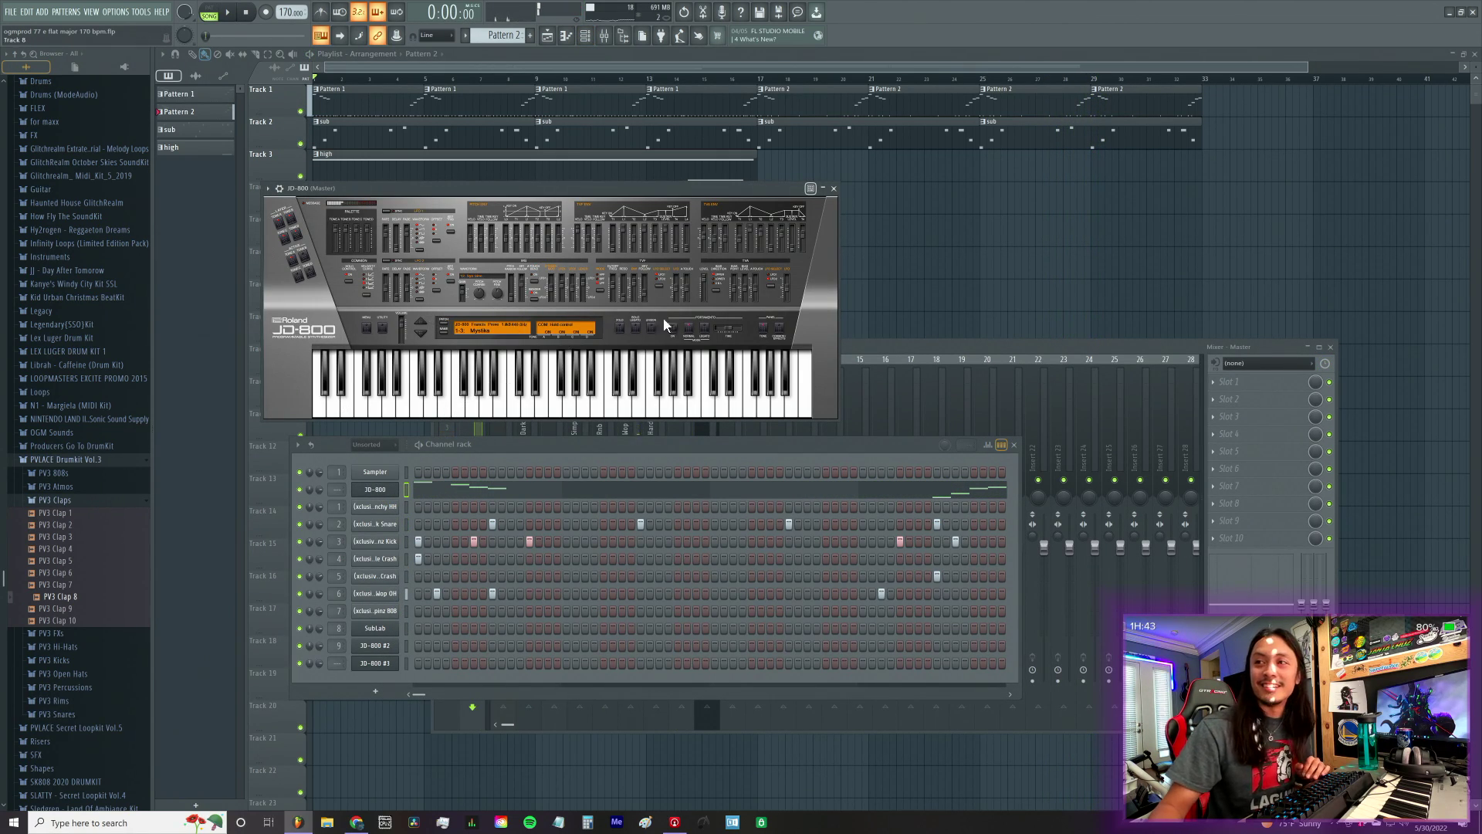
Step: Audition the JD-800 channel soloed while the song plays, then restore all channels and stop playback after hearing the full beat
right_click(304, 492)
key("space")
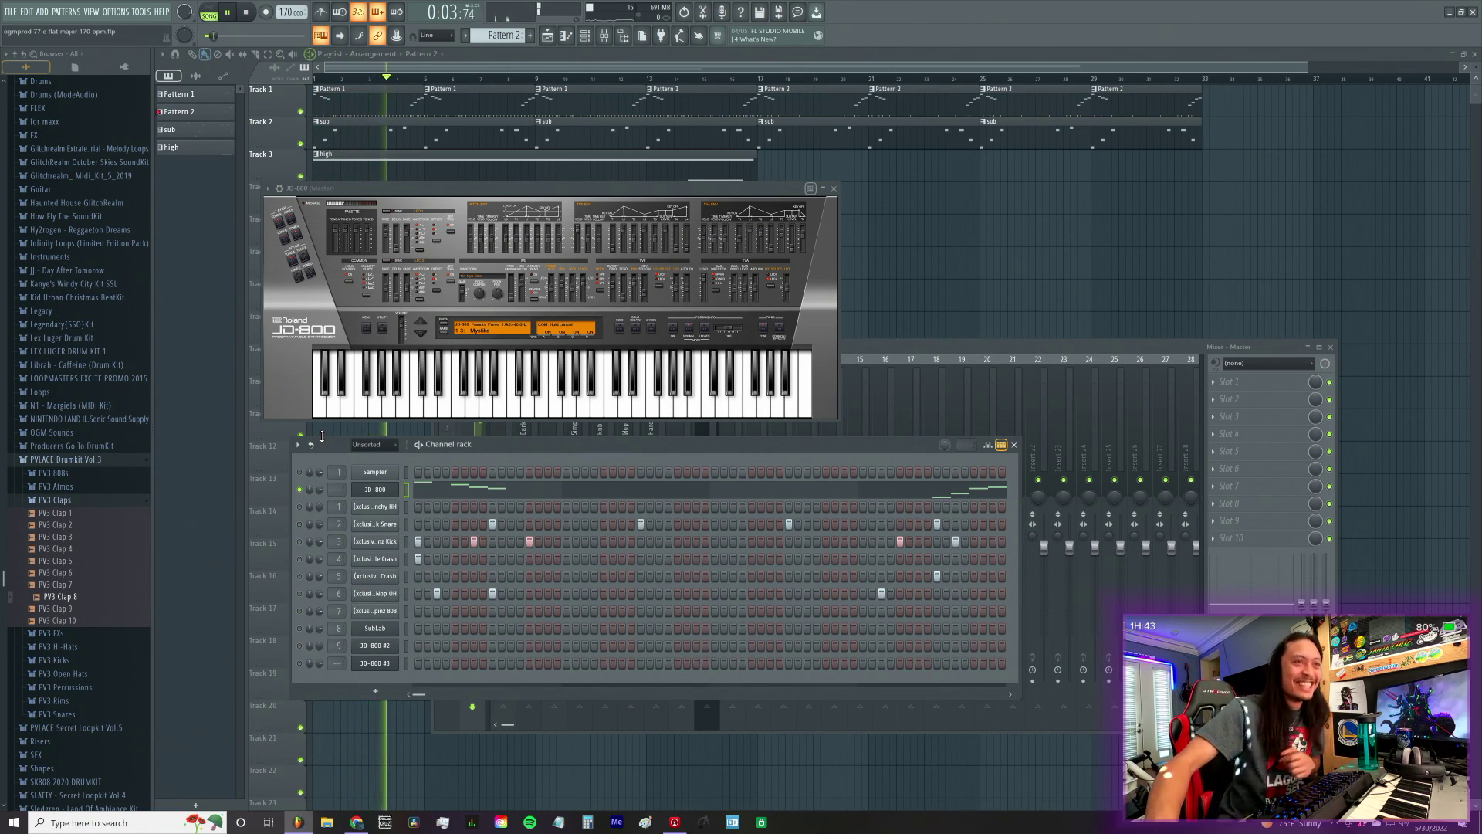
right_click(301, 492)
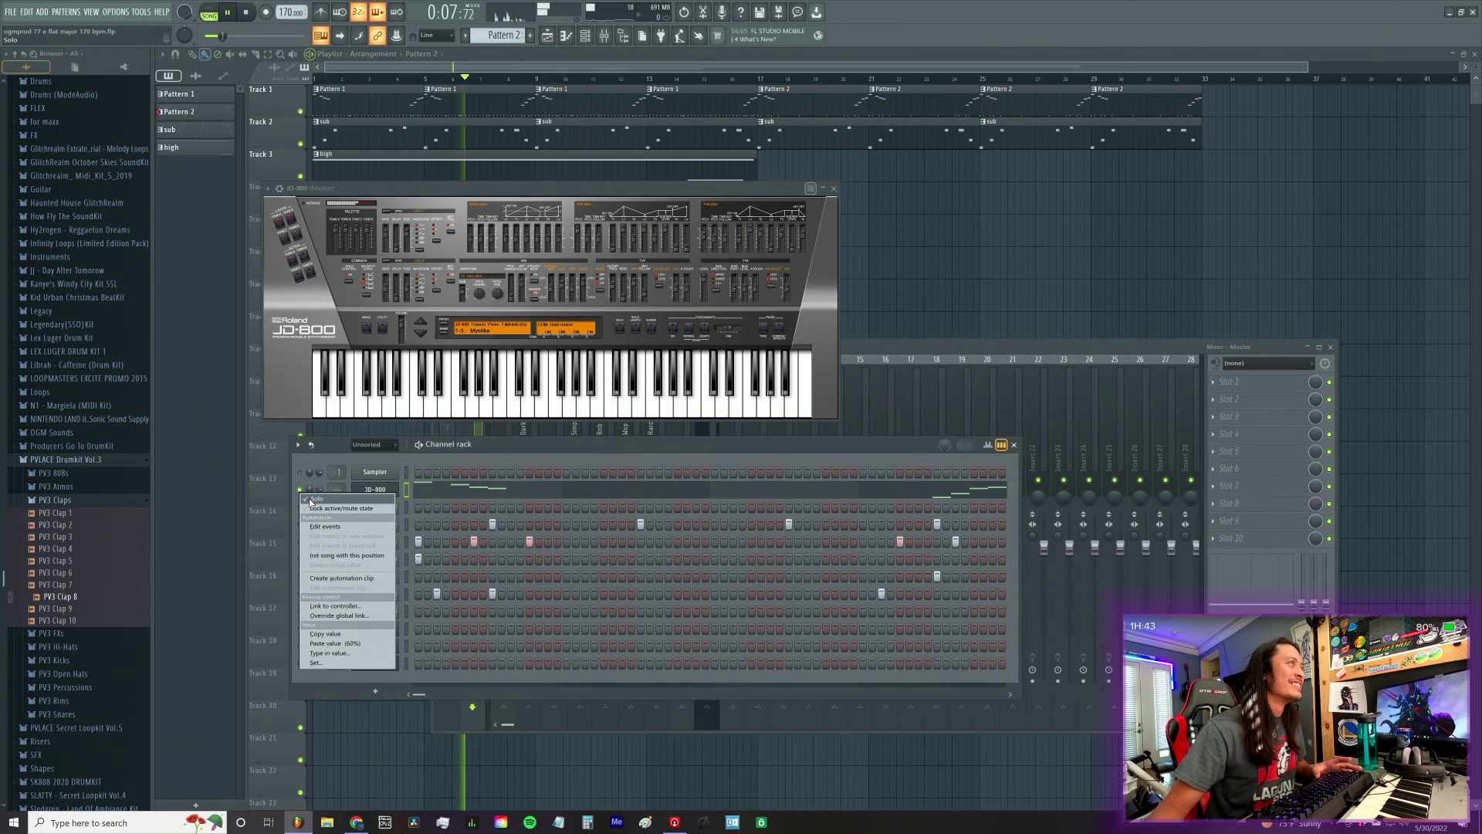
left_click(307, 497)
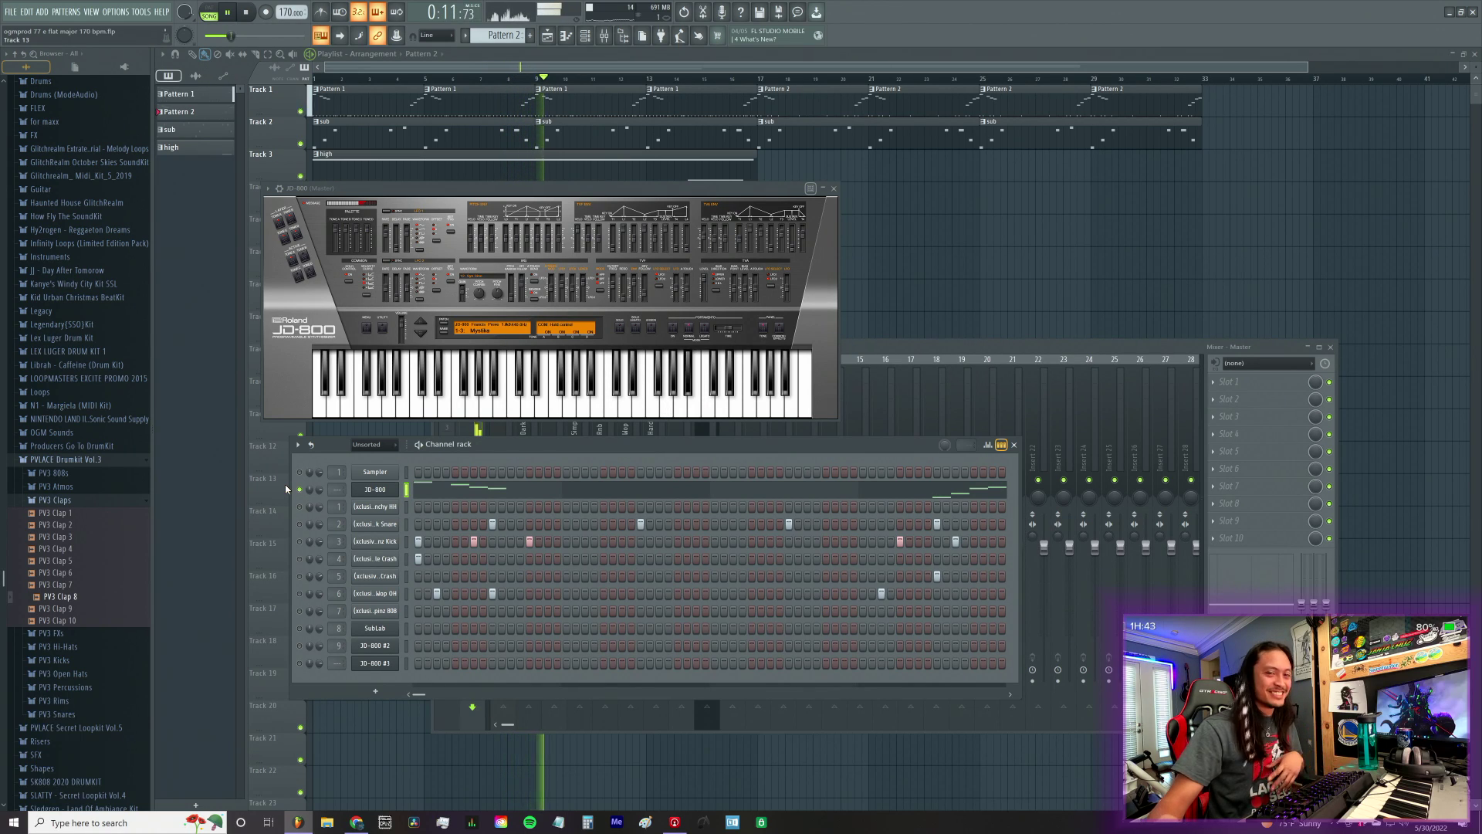
right_click(300, 490)
left_click(349, 495)
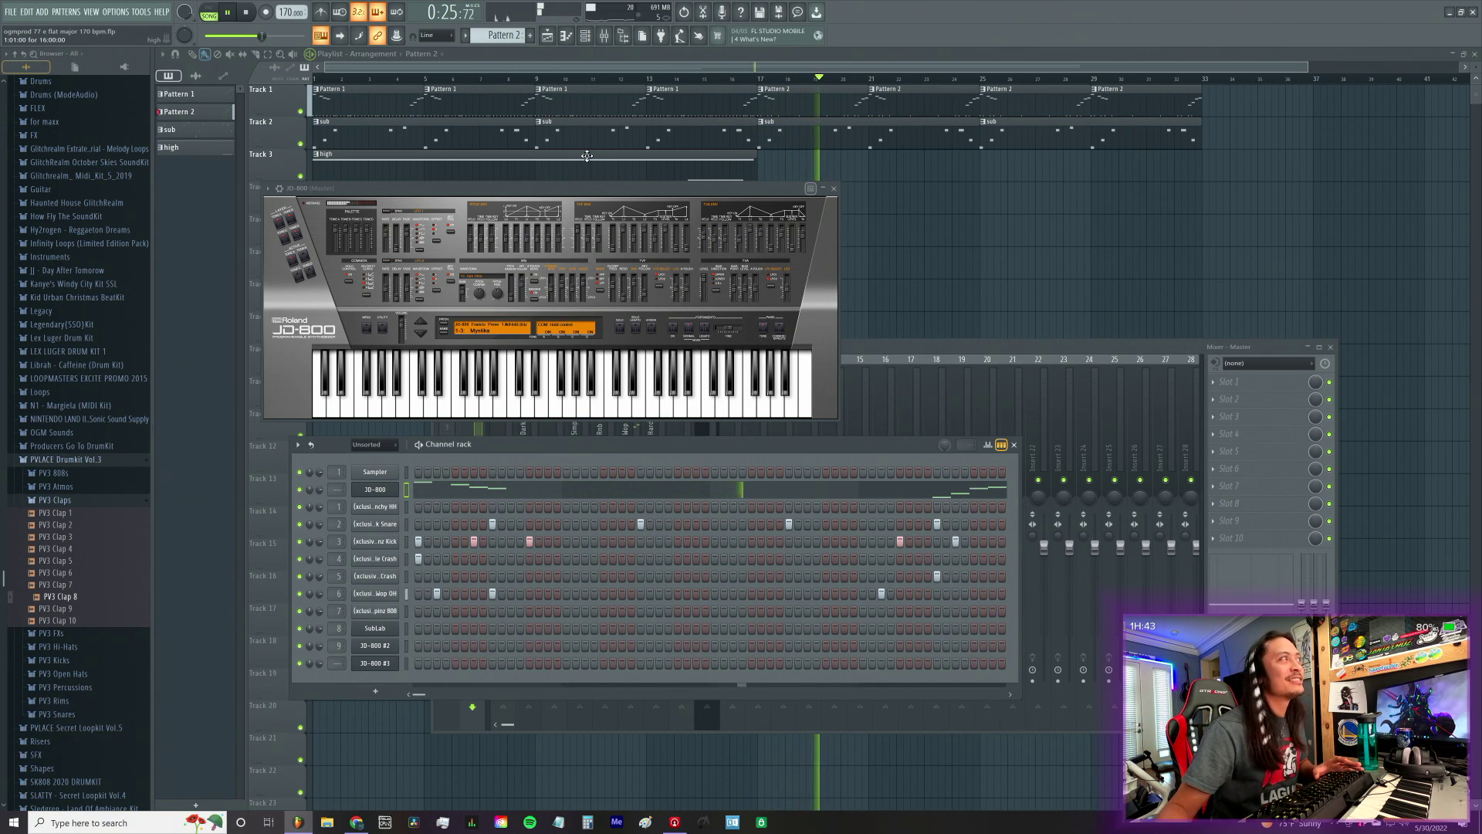
key("space")
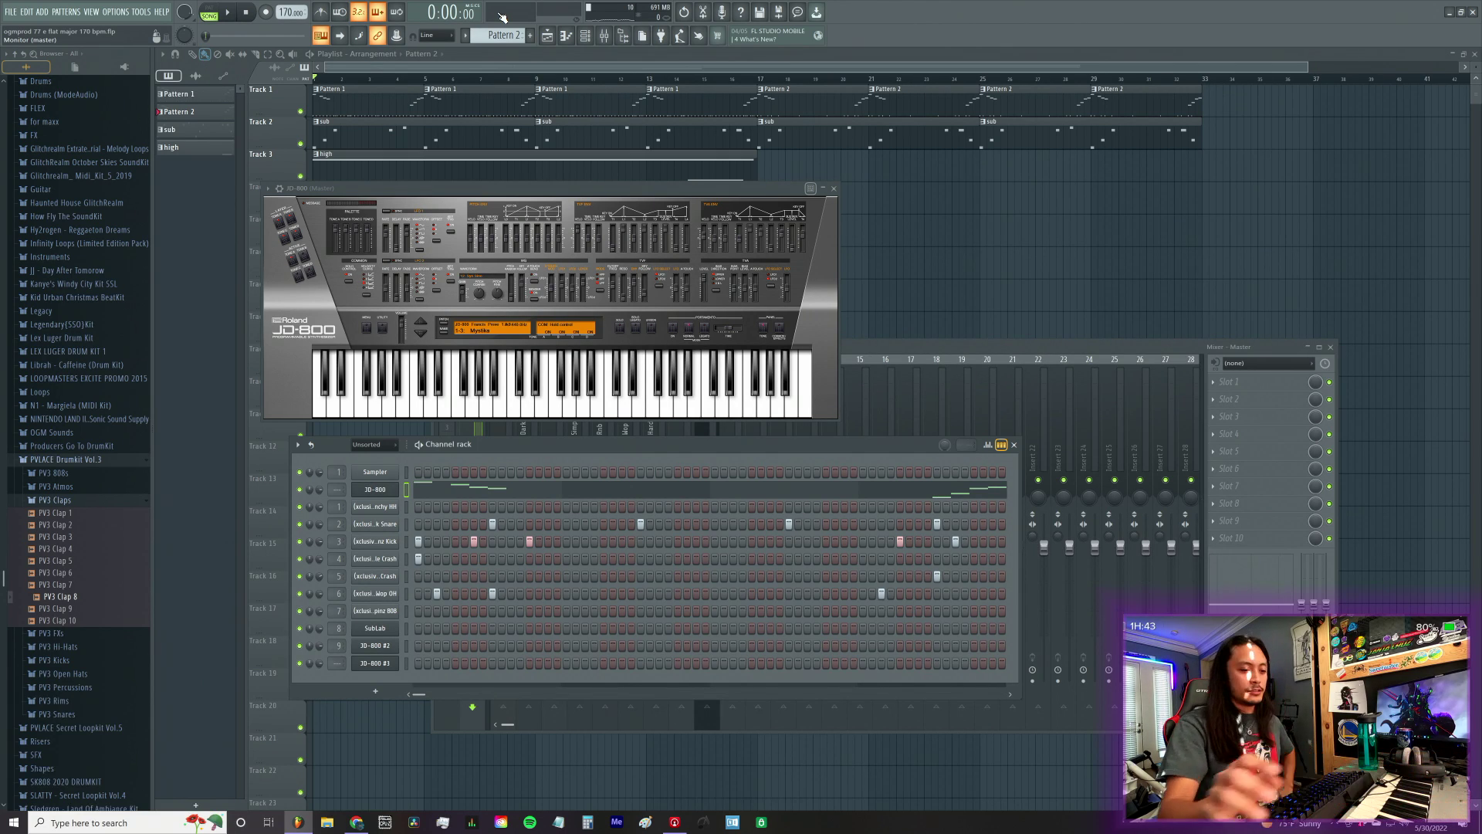
Step: Close the open windows and start a new empty project, saving the changes to the current one
key("F12")
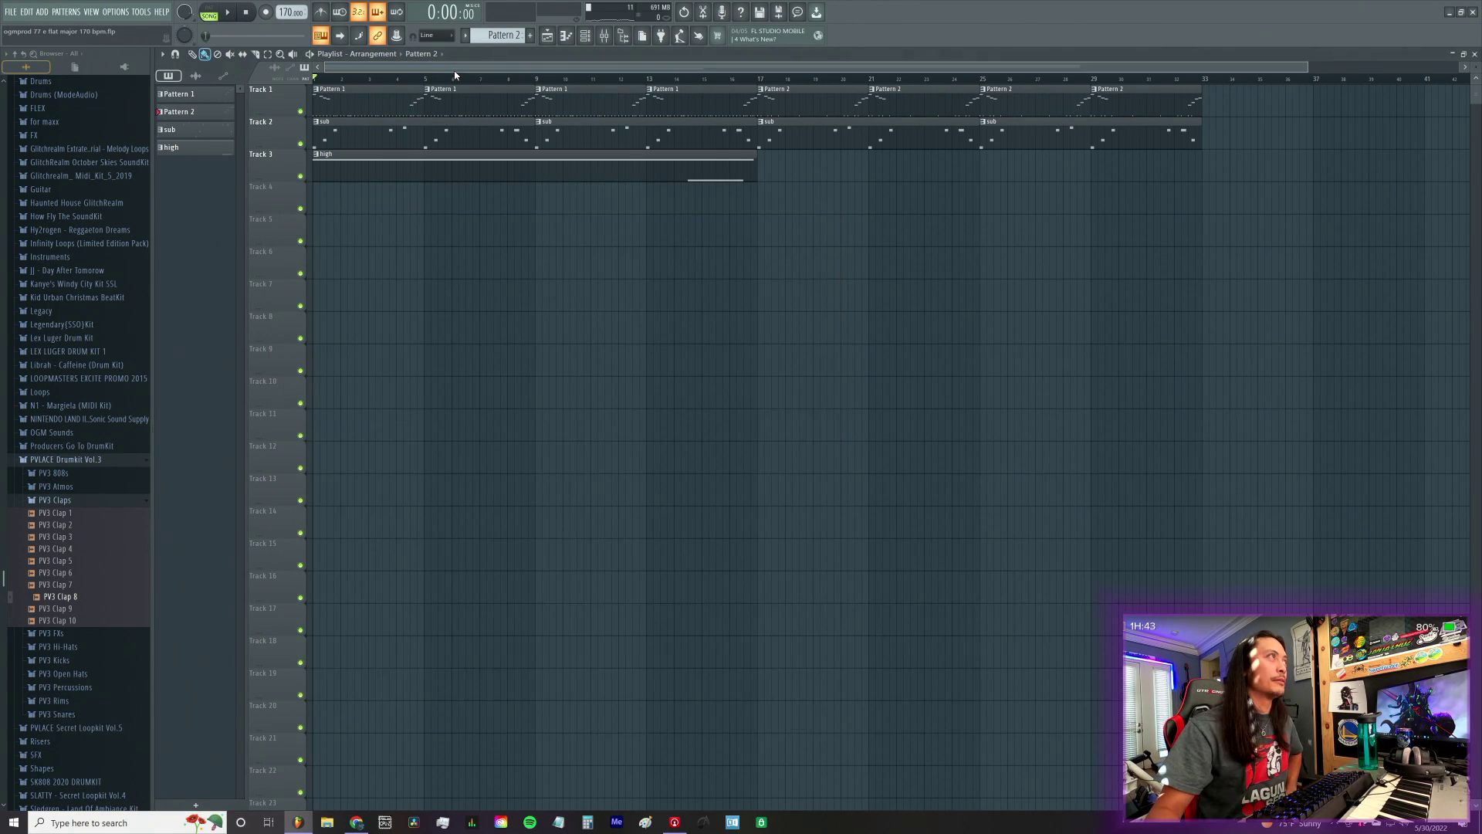
left_click(11, 12)
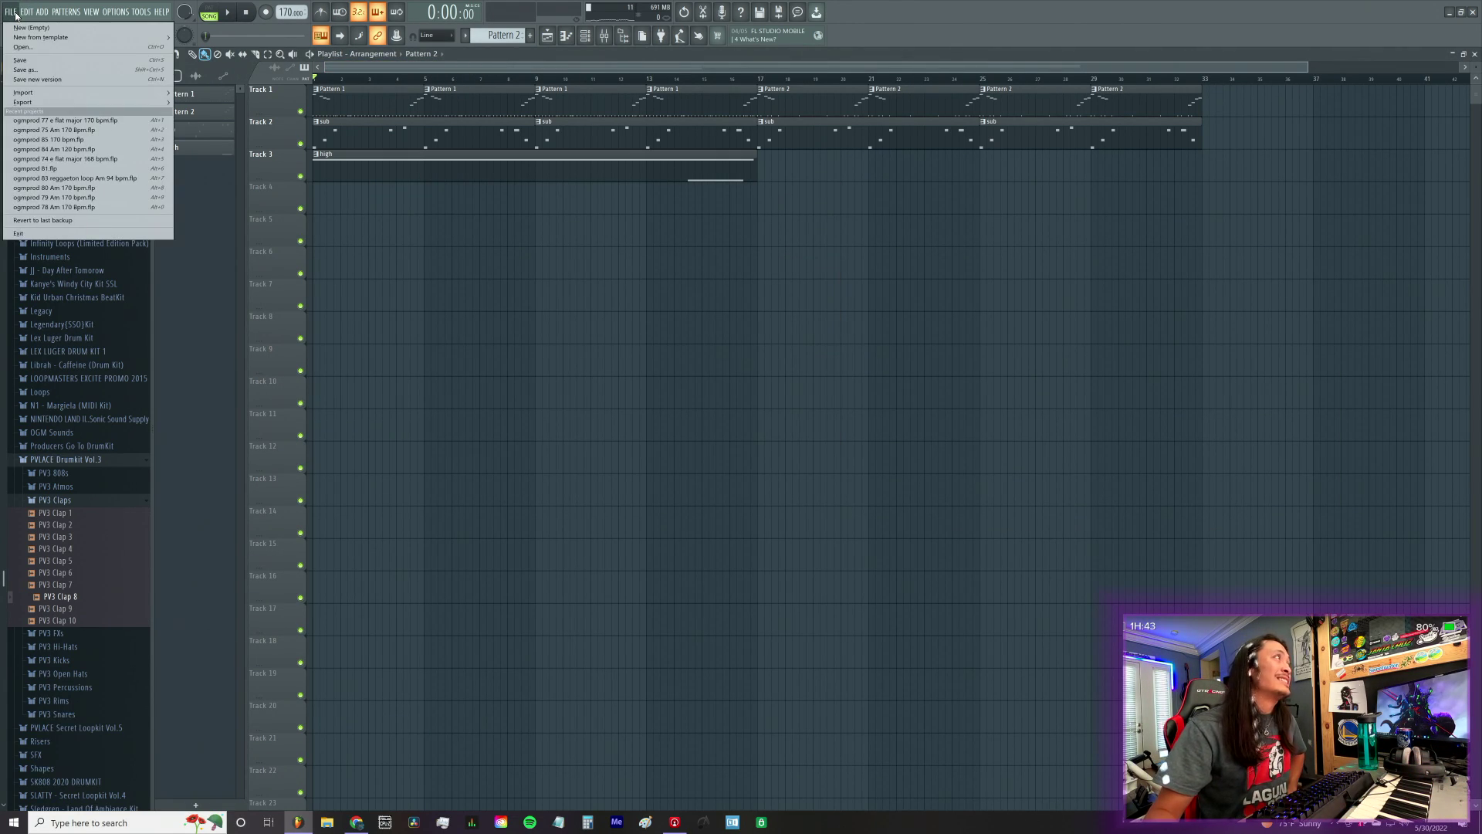
left_click(11, 11)
left_click(11, 12)
mouse_move(19, 39)
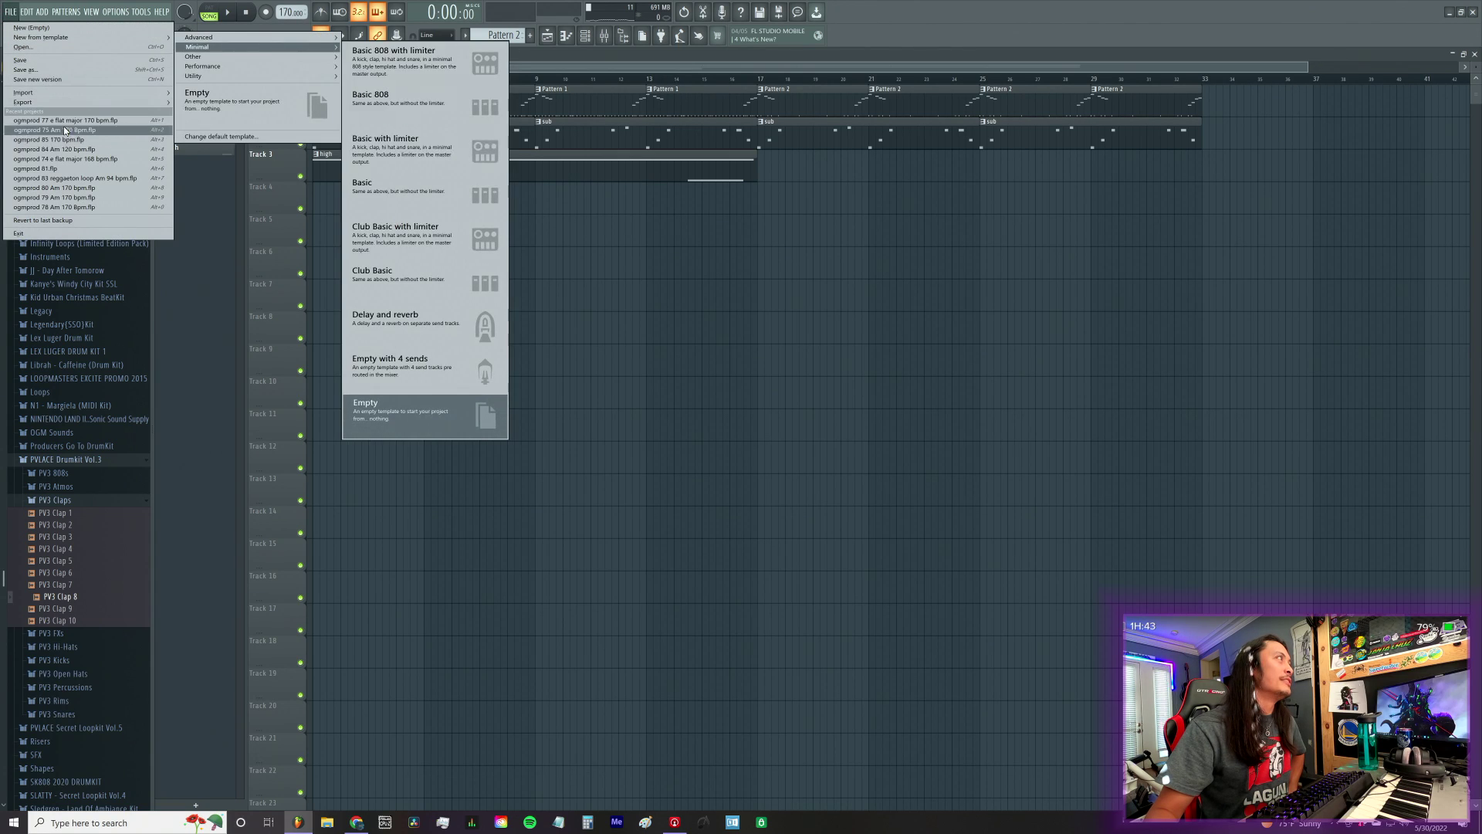
left_click(47, 29)
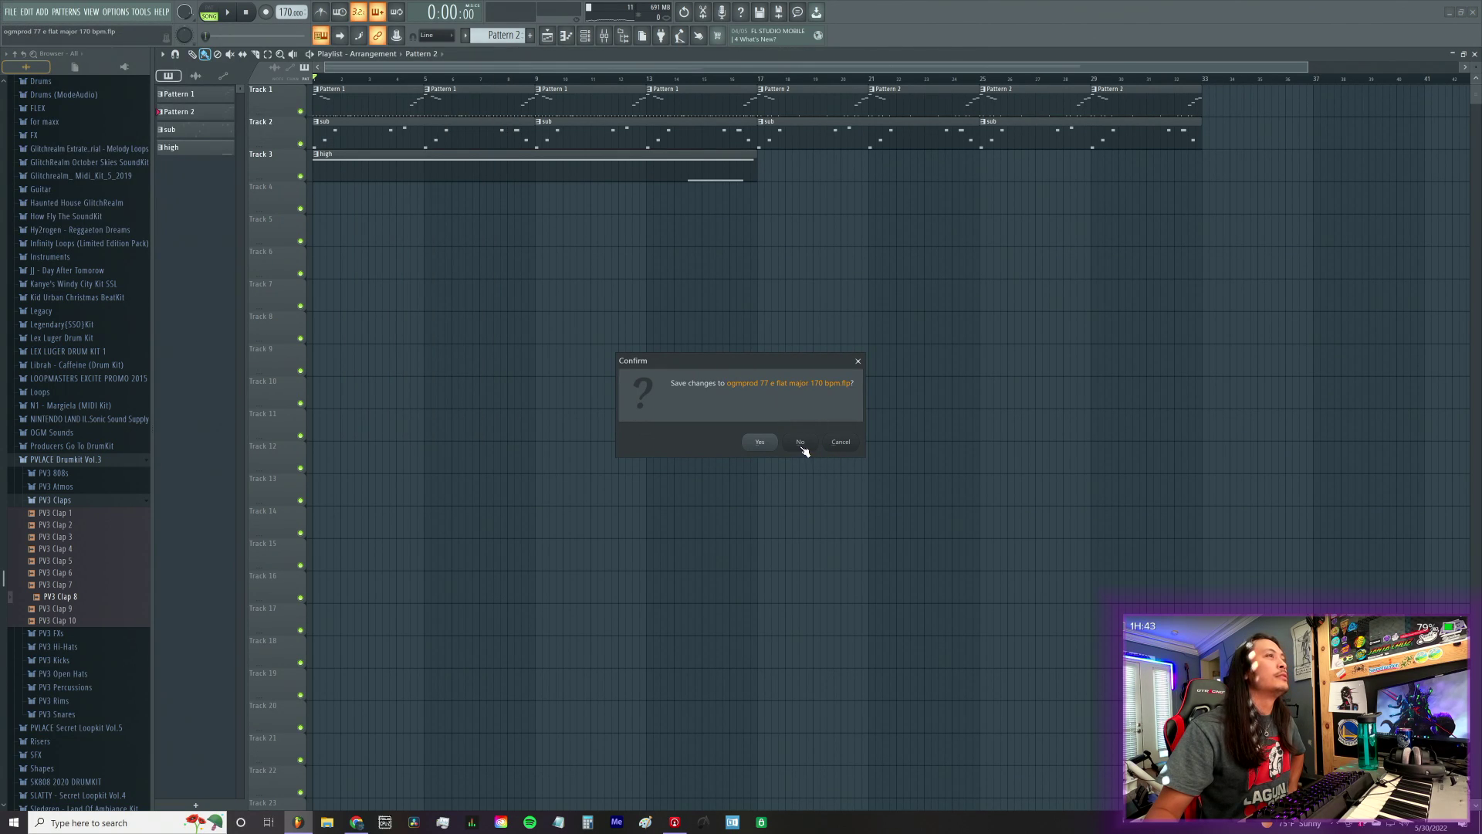
left_click(773, 447)
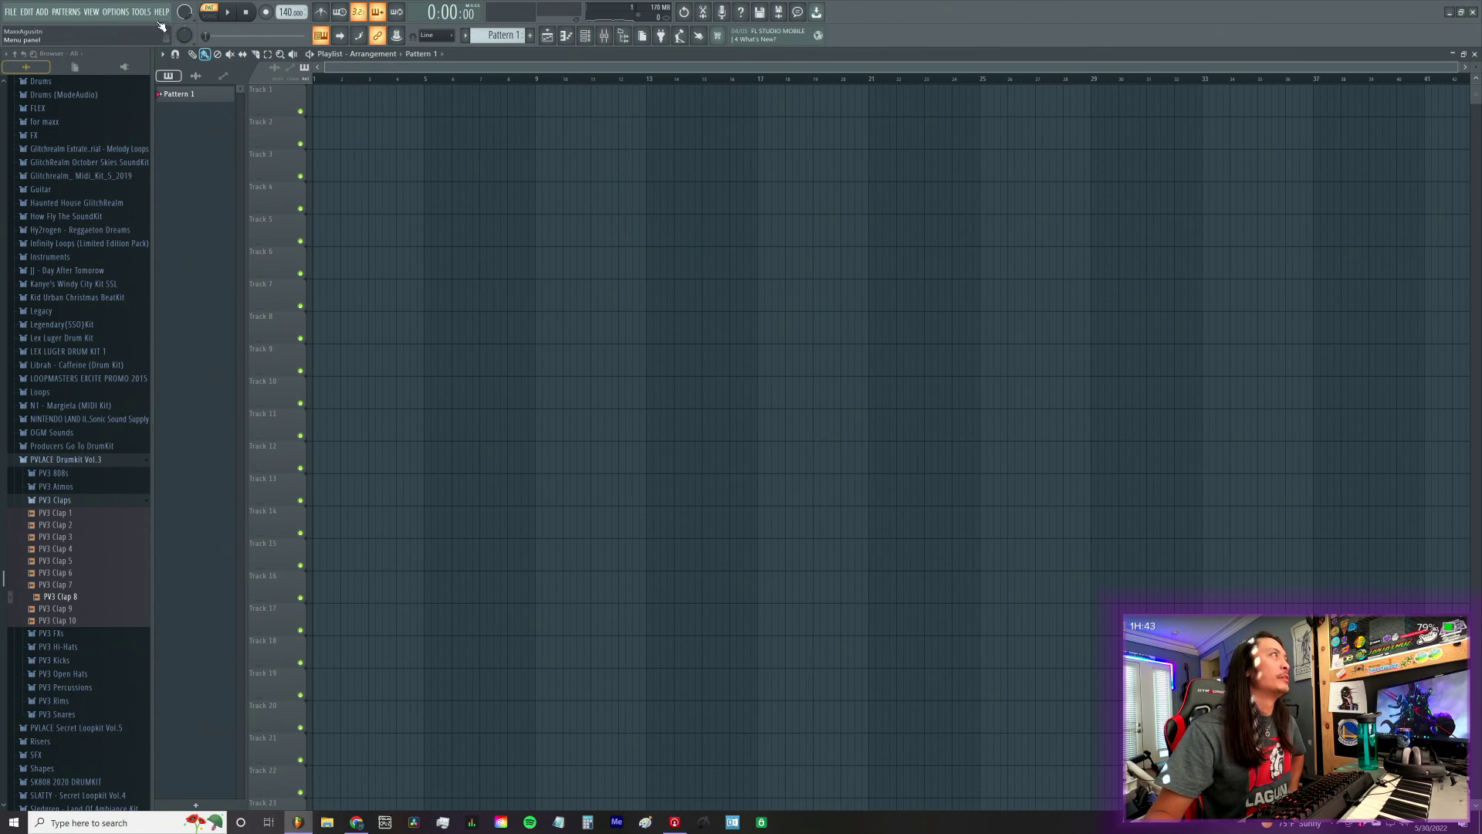
Step: Add a JD-800 instrument to the empty project and move its window to the middle of the playlist
left_click(42, 11)
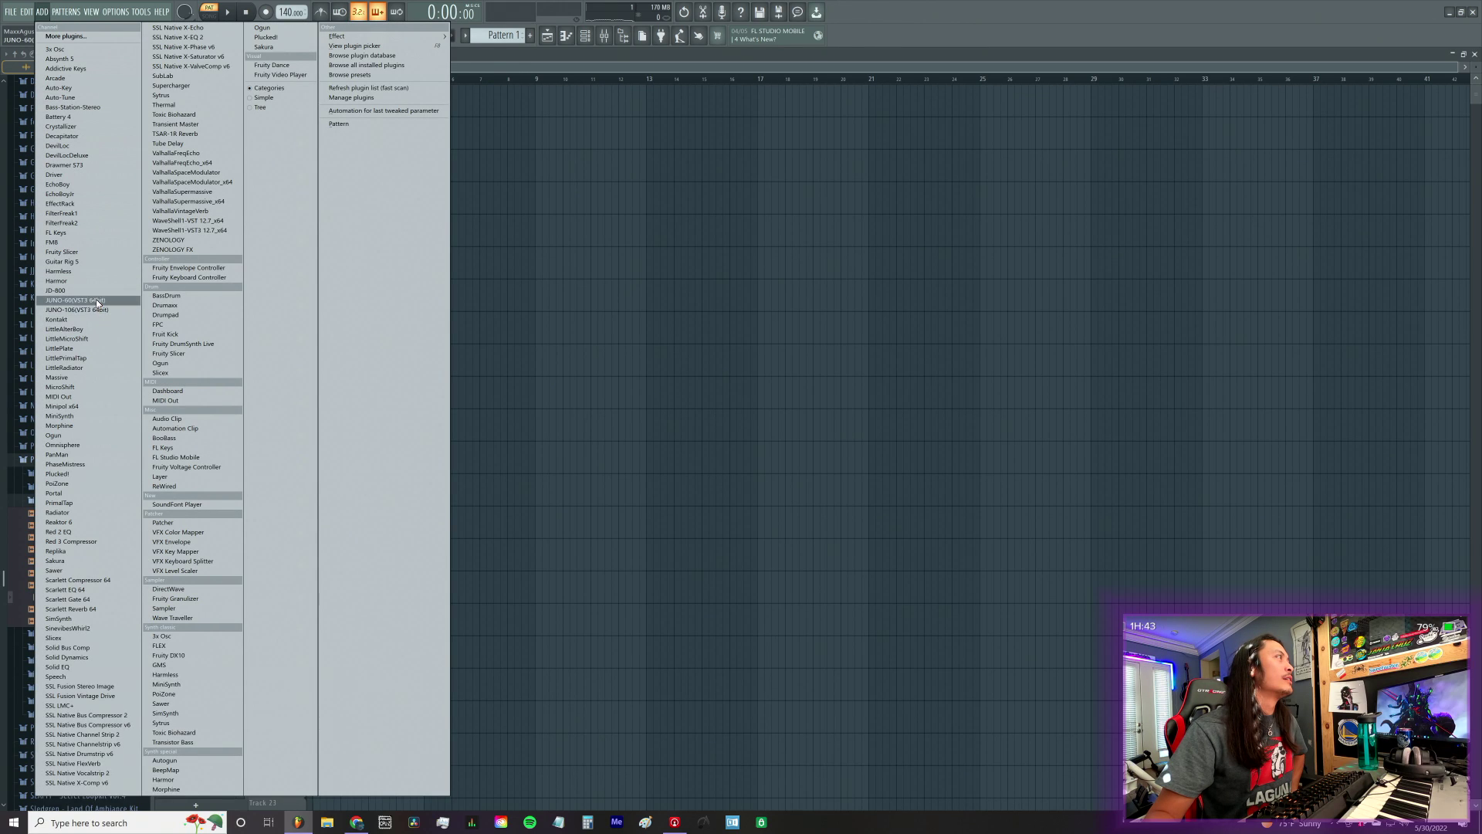
left_click(96, 292)
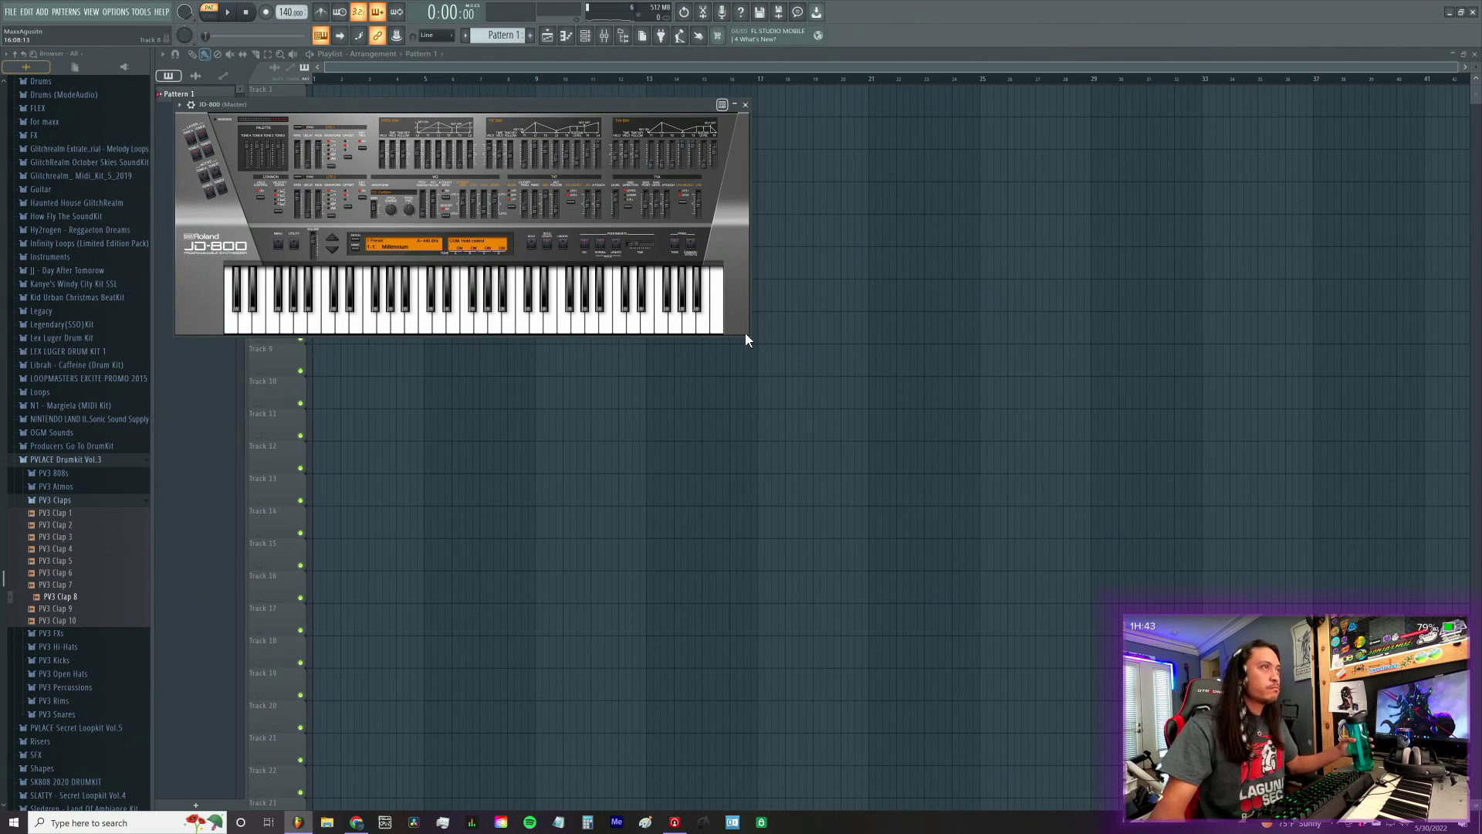
left_click_drag(664, 114, 955, 365)
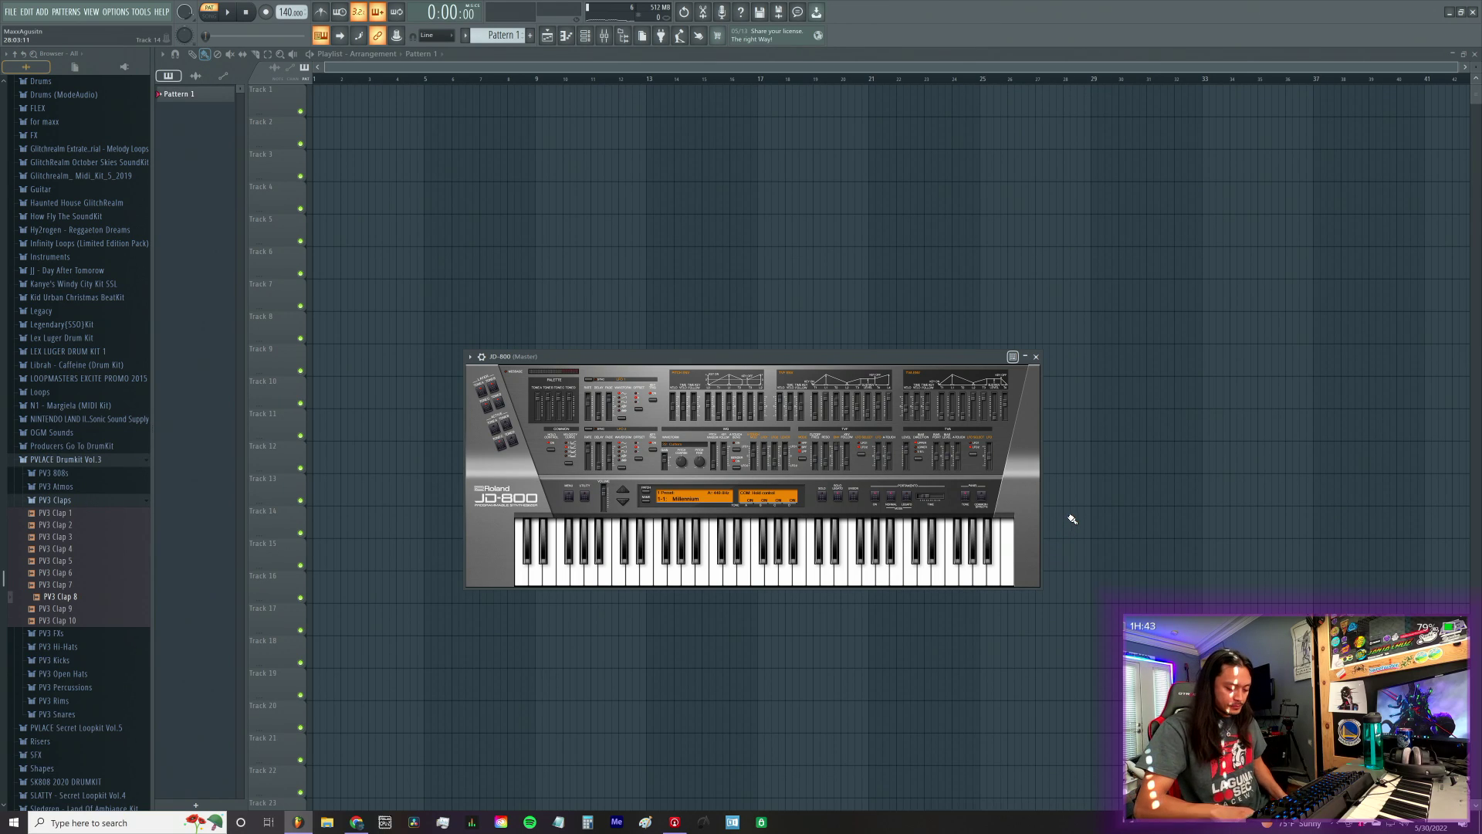
Step: Play a few test notes on the JD-800's default Millennium preset
key("n")
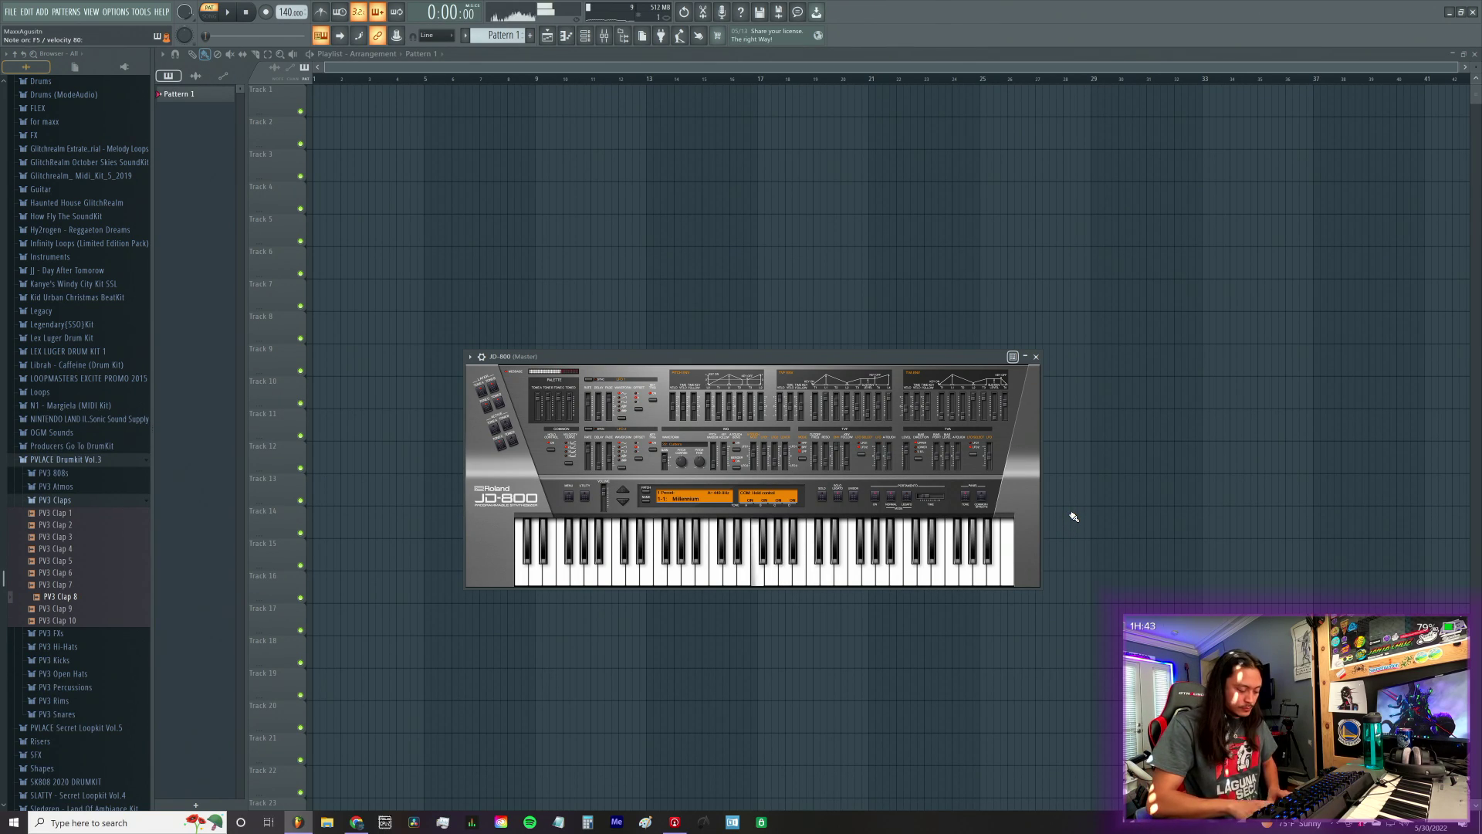
key("c")
key("c")
key("c")
key("c")
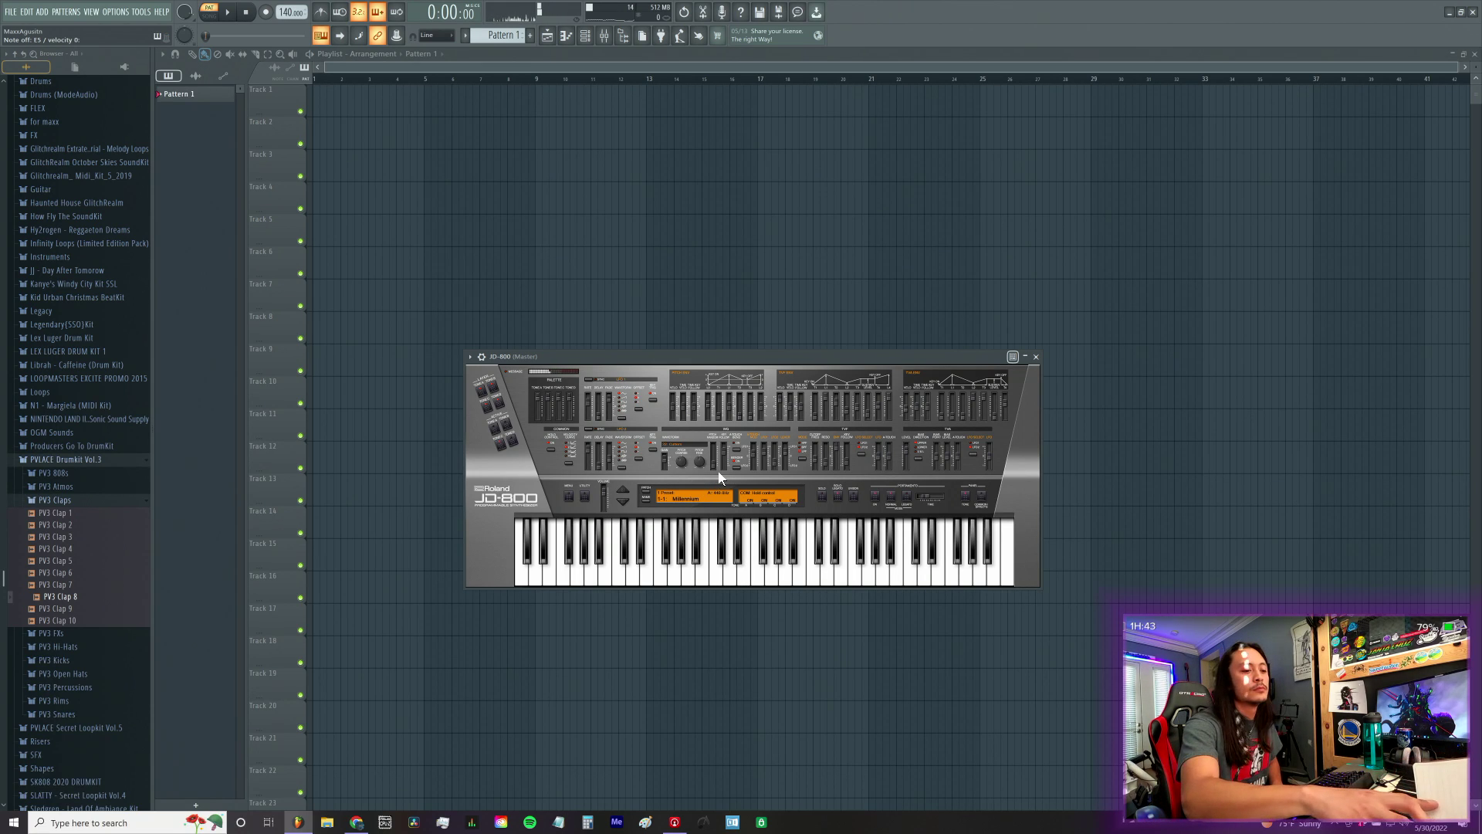
key("c")
key("c")
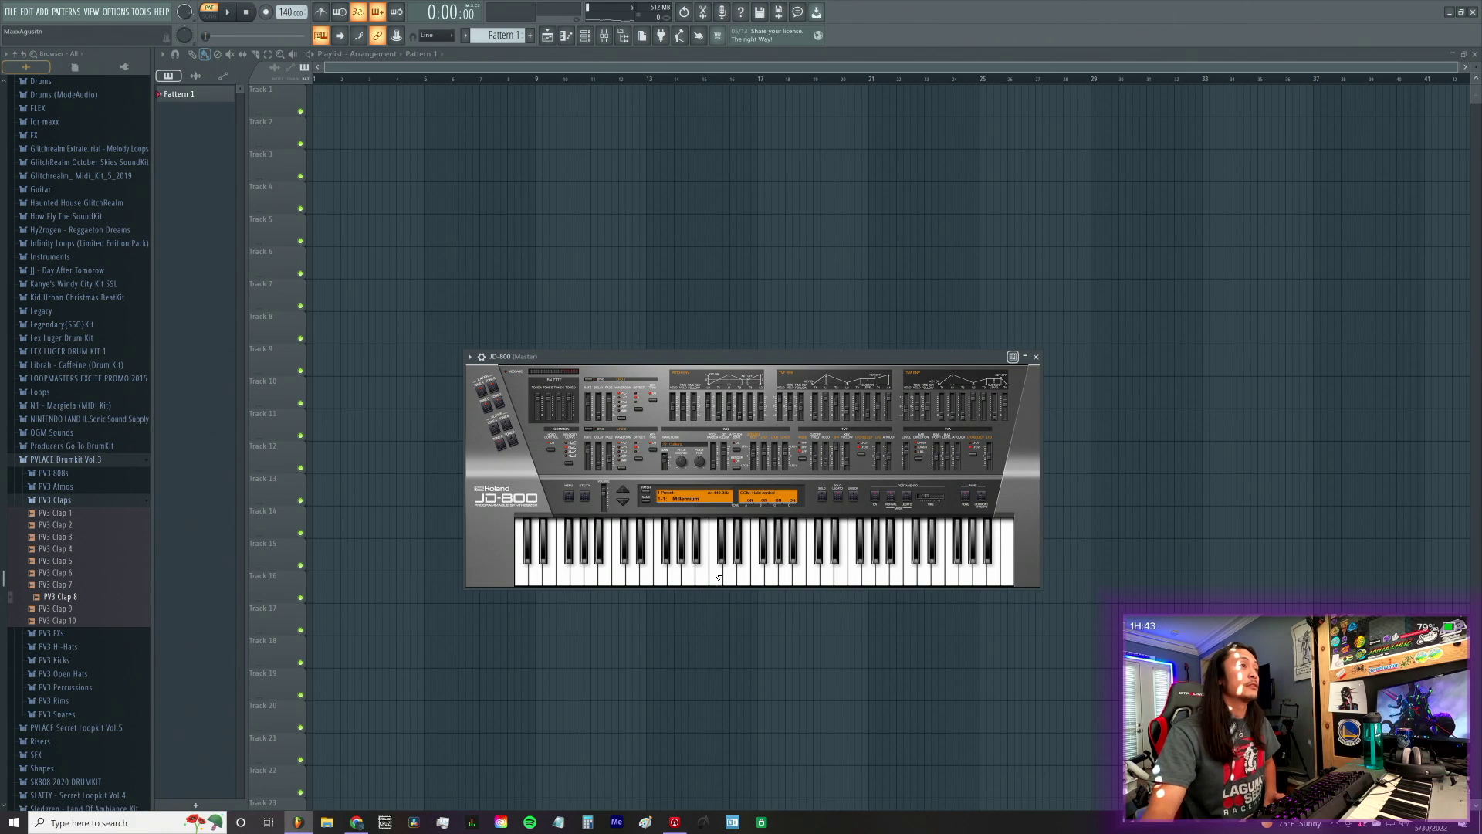
Step: Load the first preset of the JD-800 Don Solaris Signature Collection, The First Dawn, and advance two presets to Crescendo Orch
left_click(697, 498)
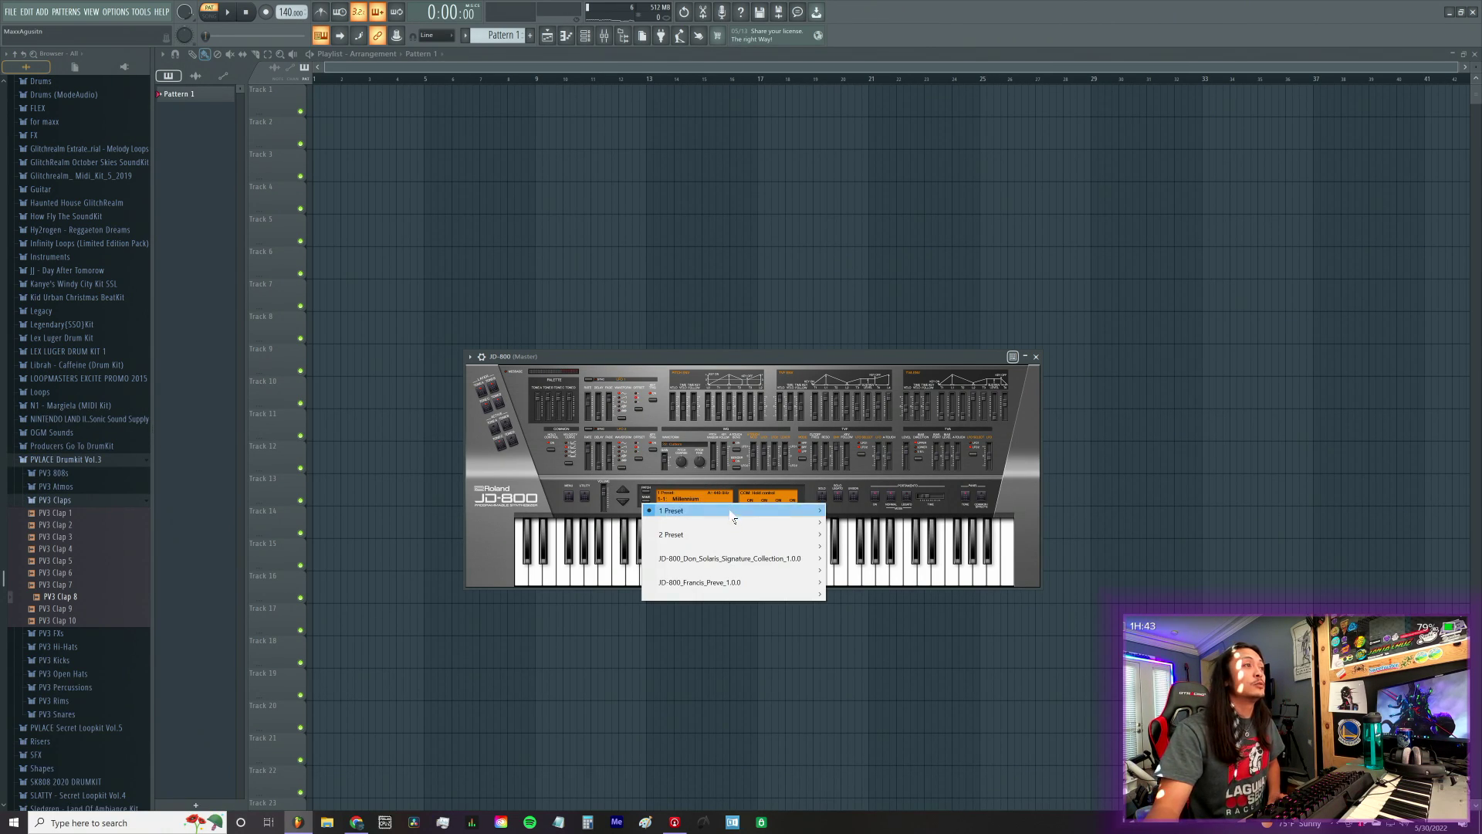
mouse_move(821, 571)
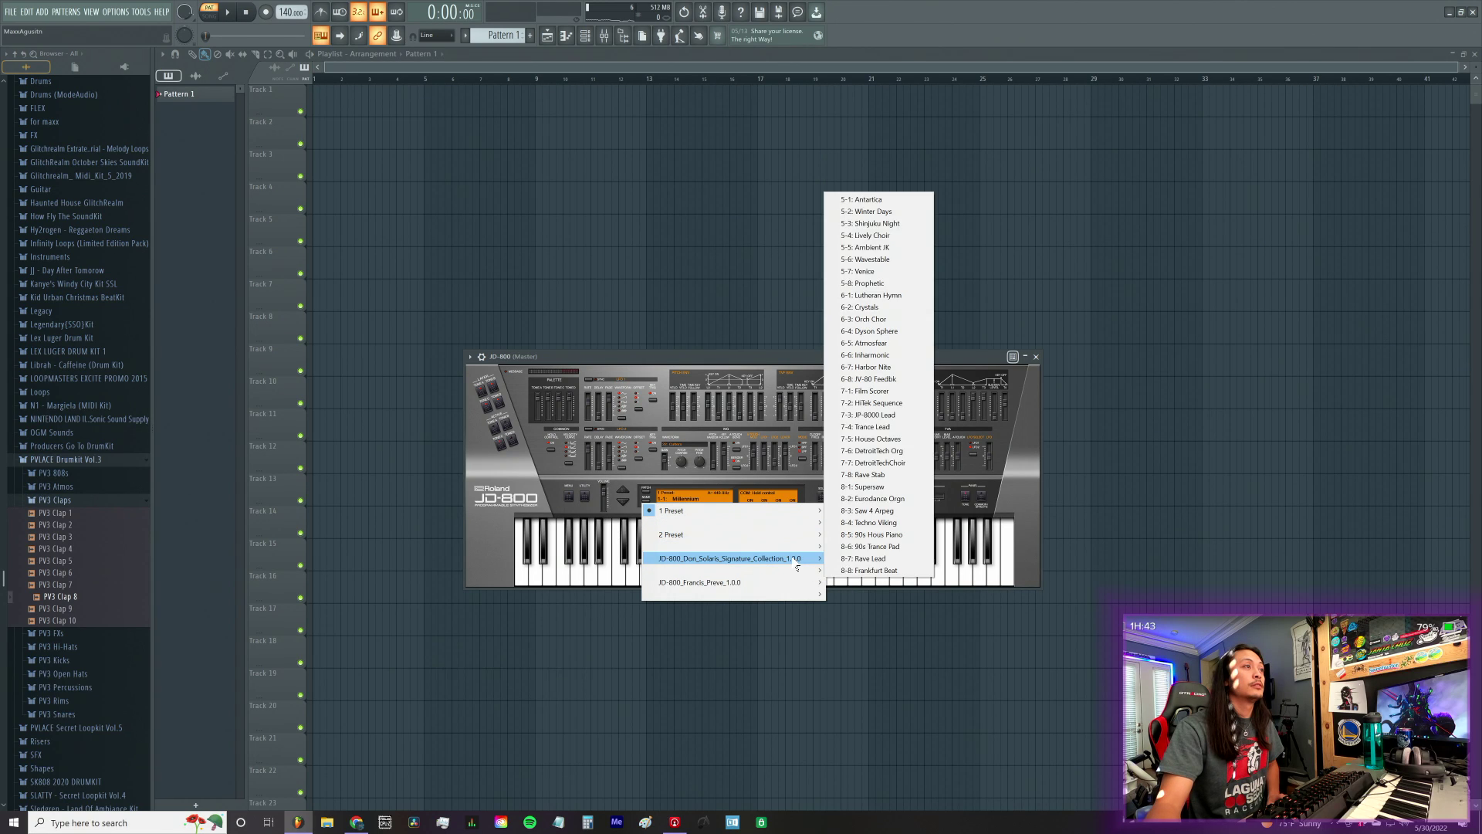
left_click(898, 193)
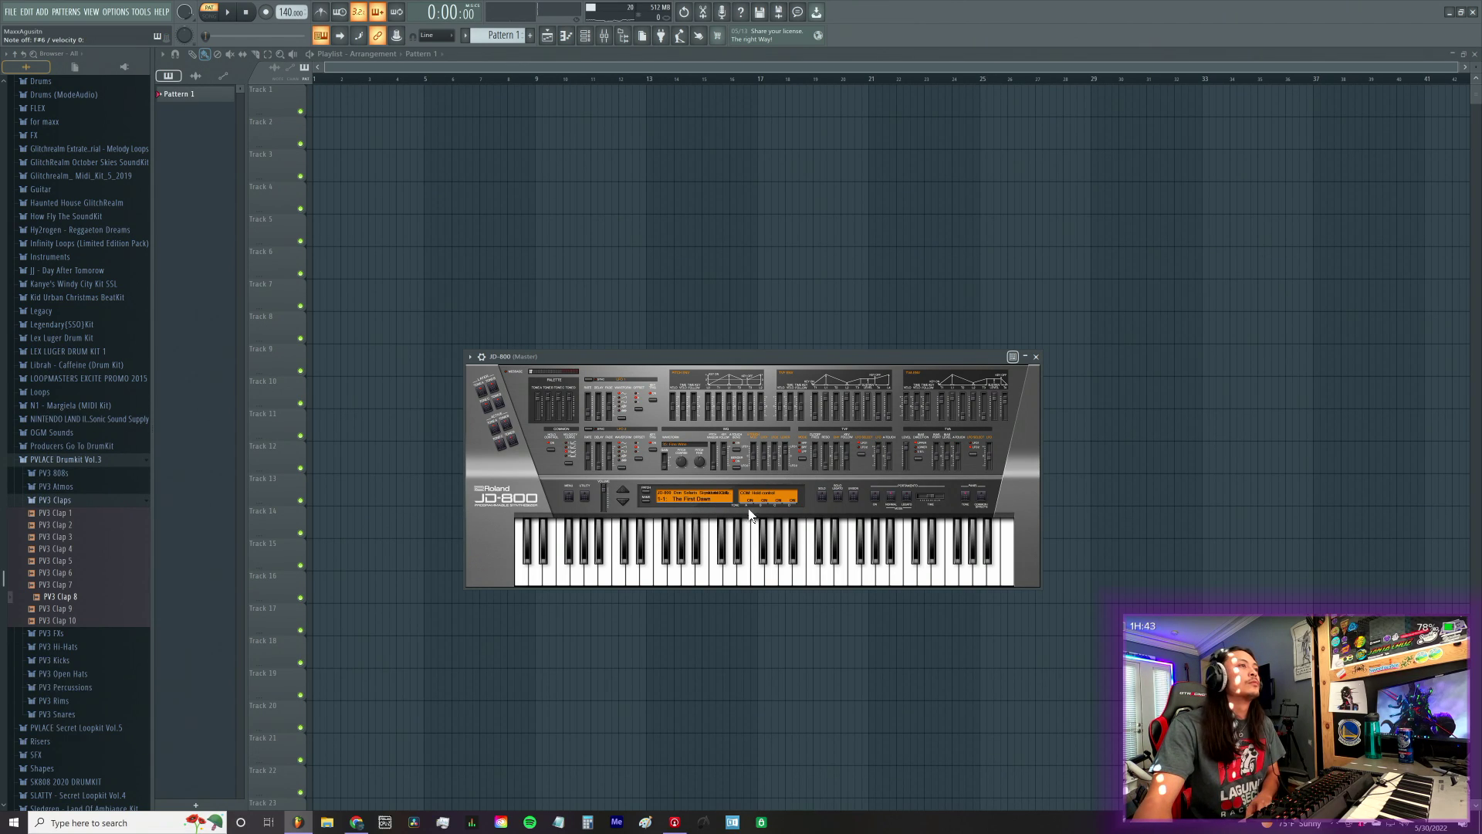
left_click(624, 503)
left_click(627, 505)
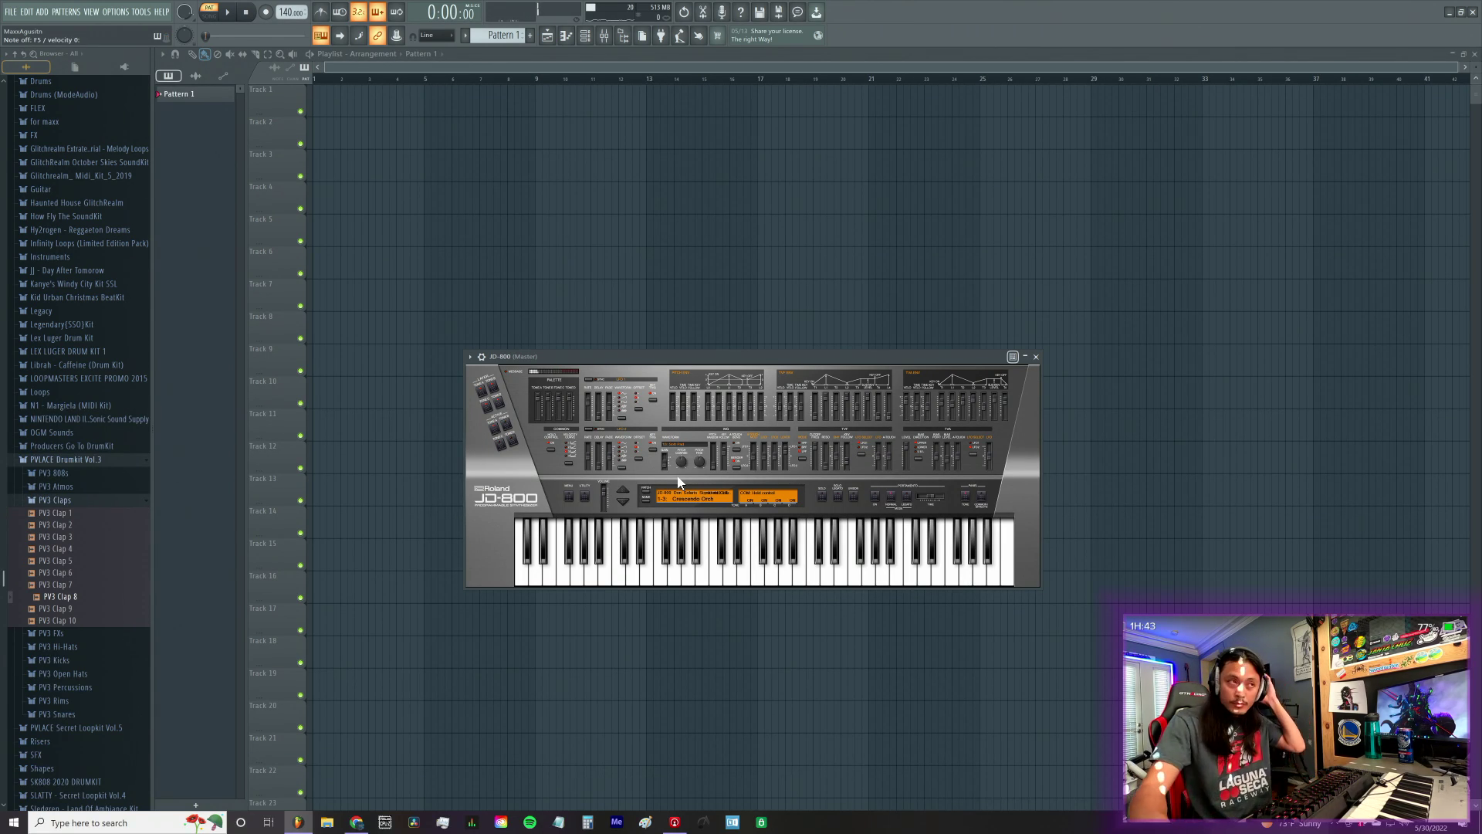
Step: Load preset 1-1 Intelligencia from the JD-800 Francis Preve collection and play a few notes with it
left_click(711, 500)
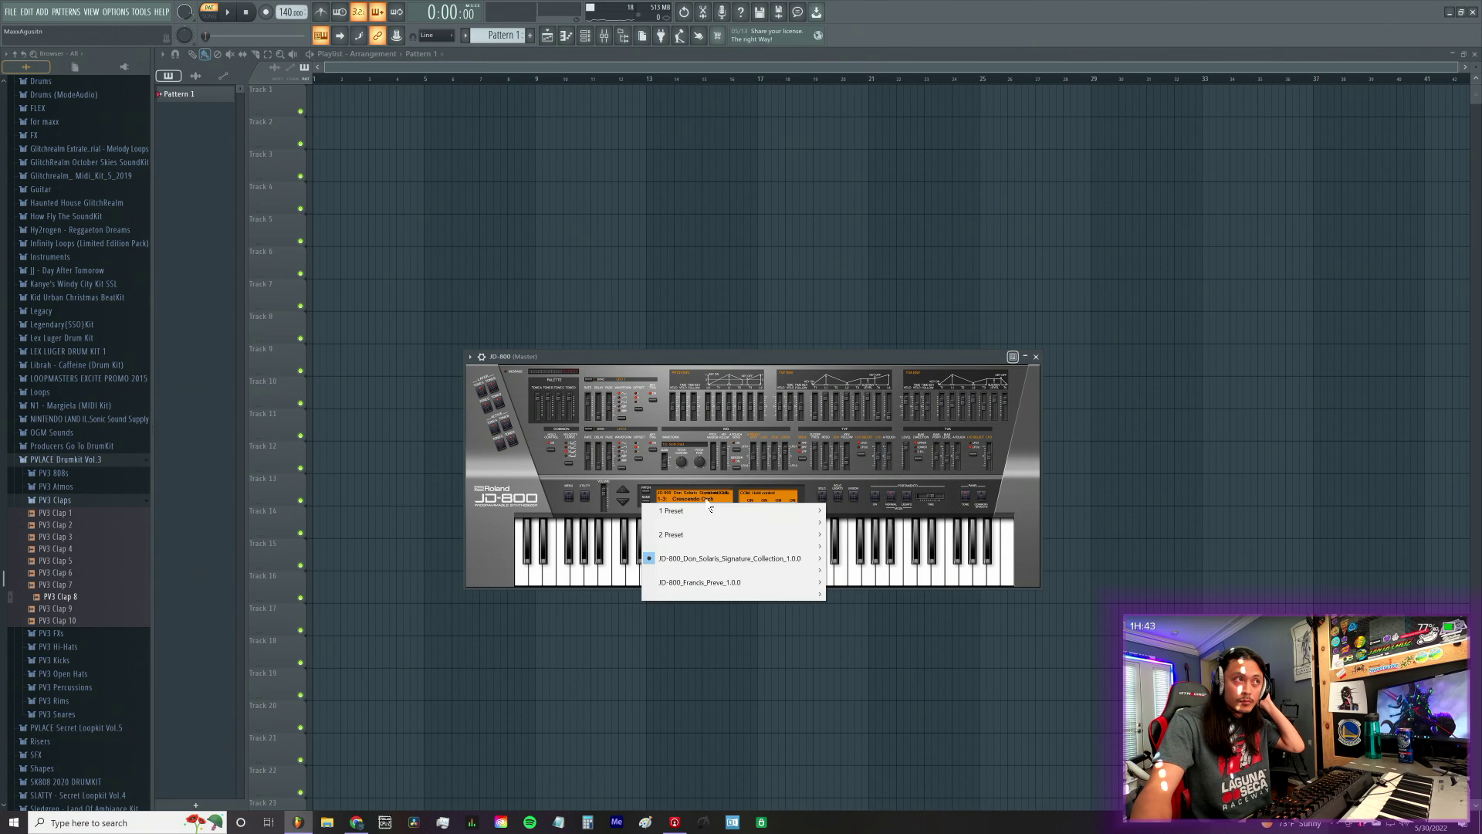
mouse_move(741, 557)
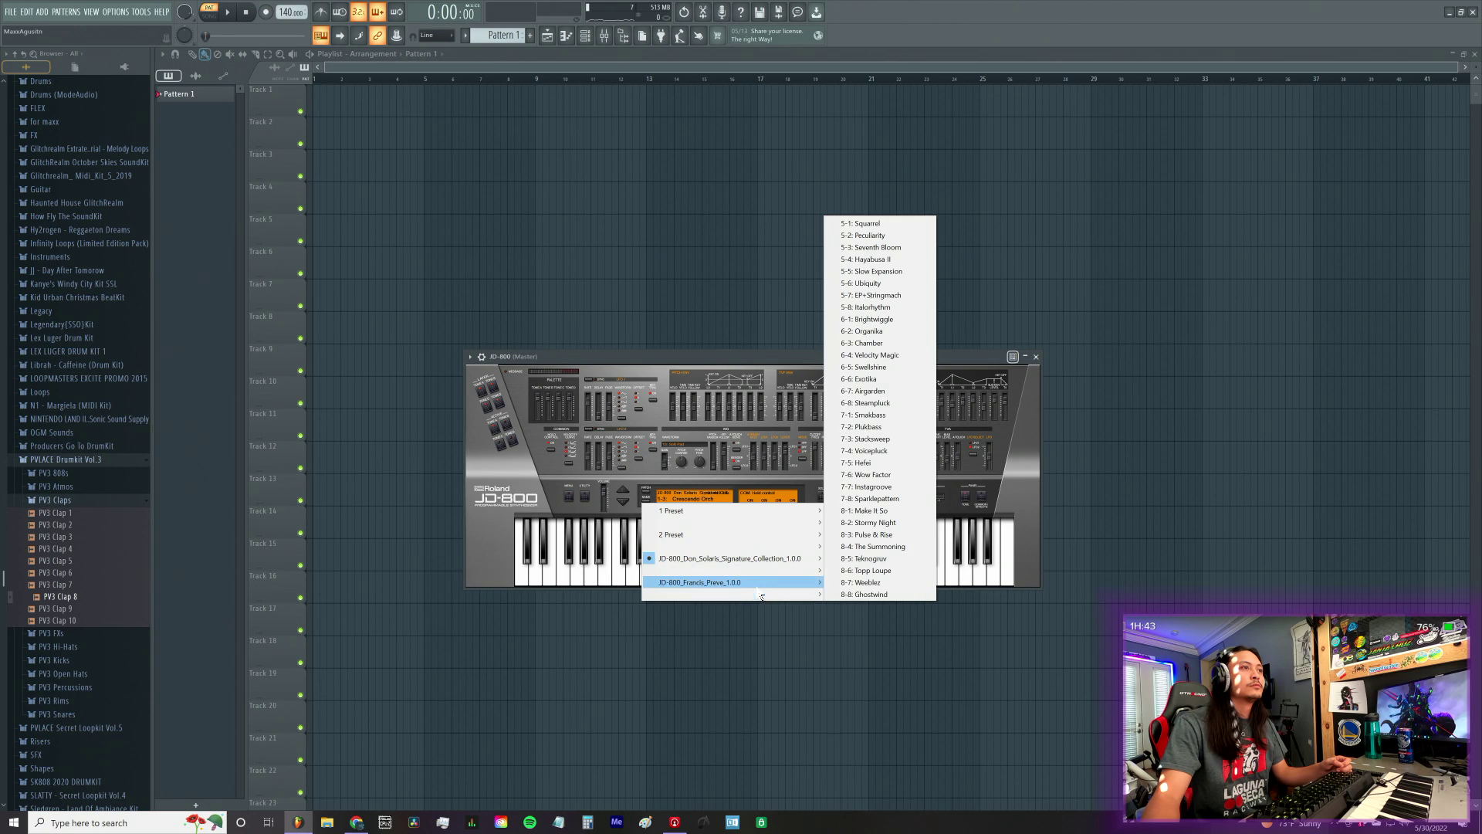
mouse_move(770, 585)
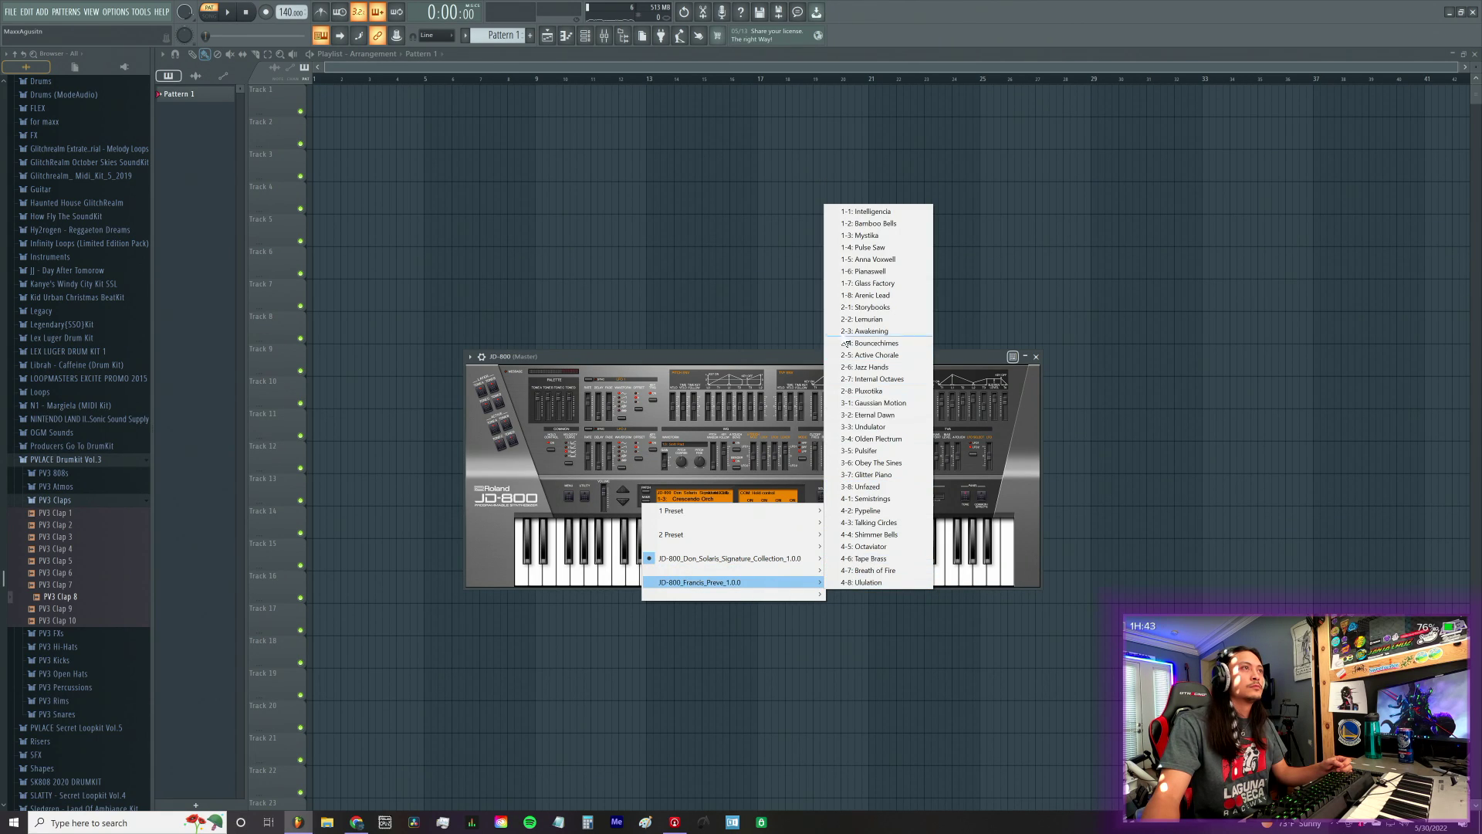
left_click(900, 213)
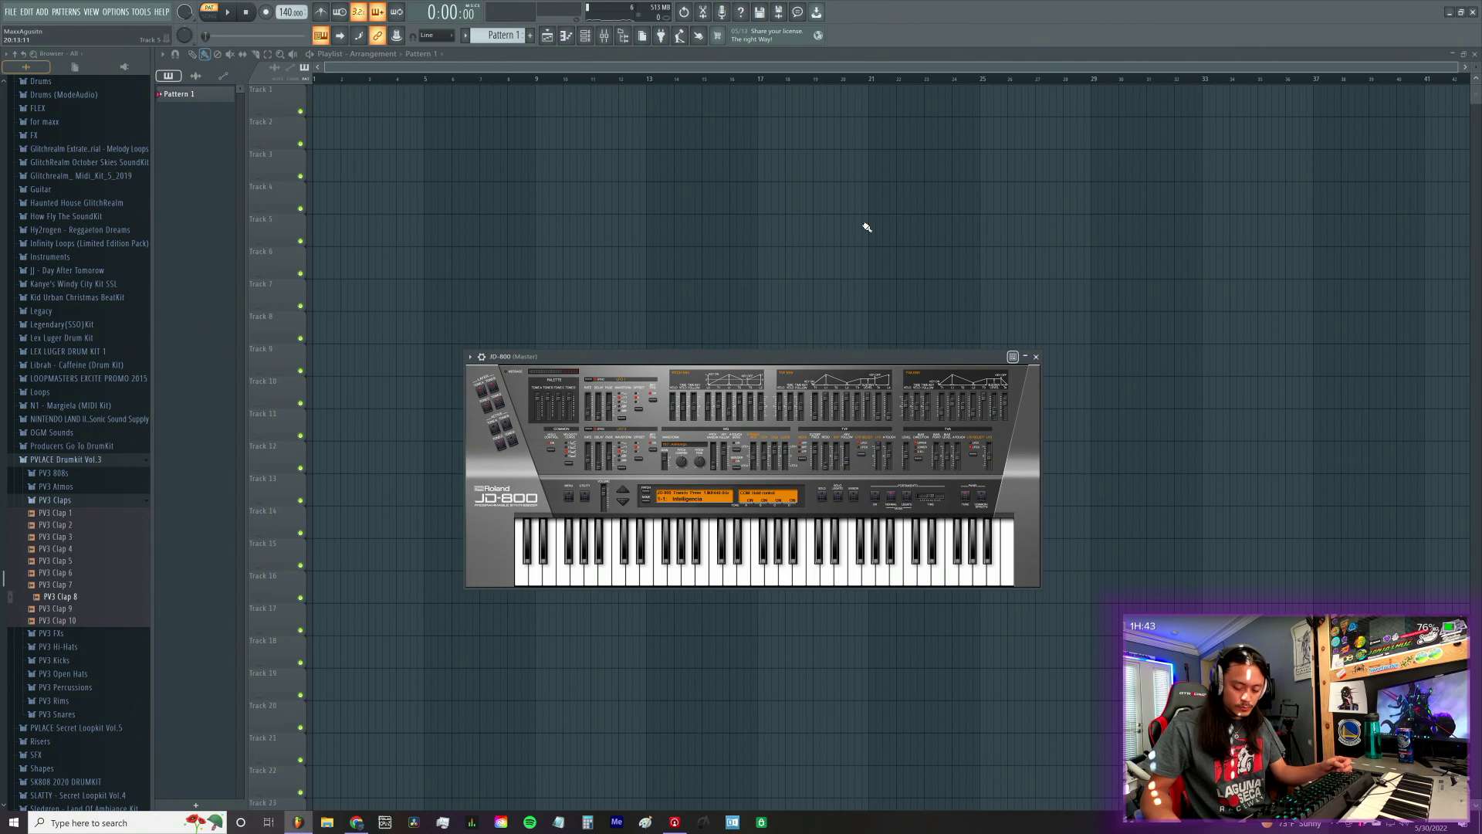
key("q")
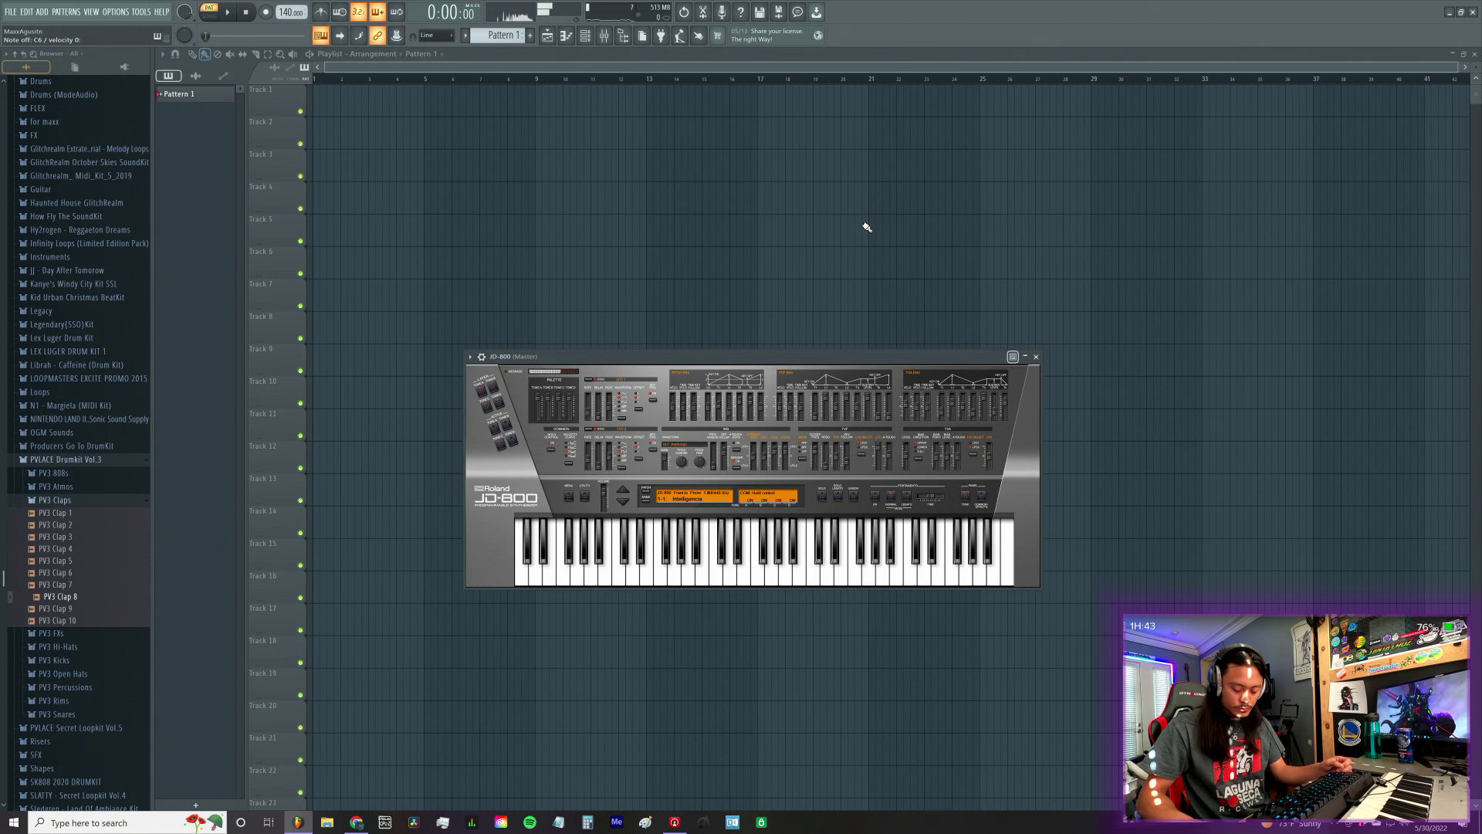
key("b")
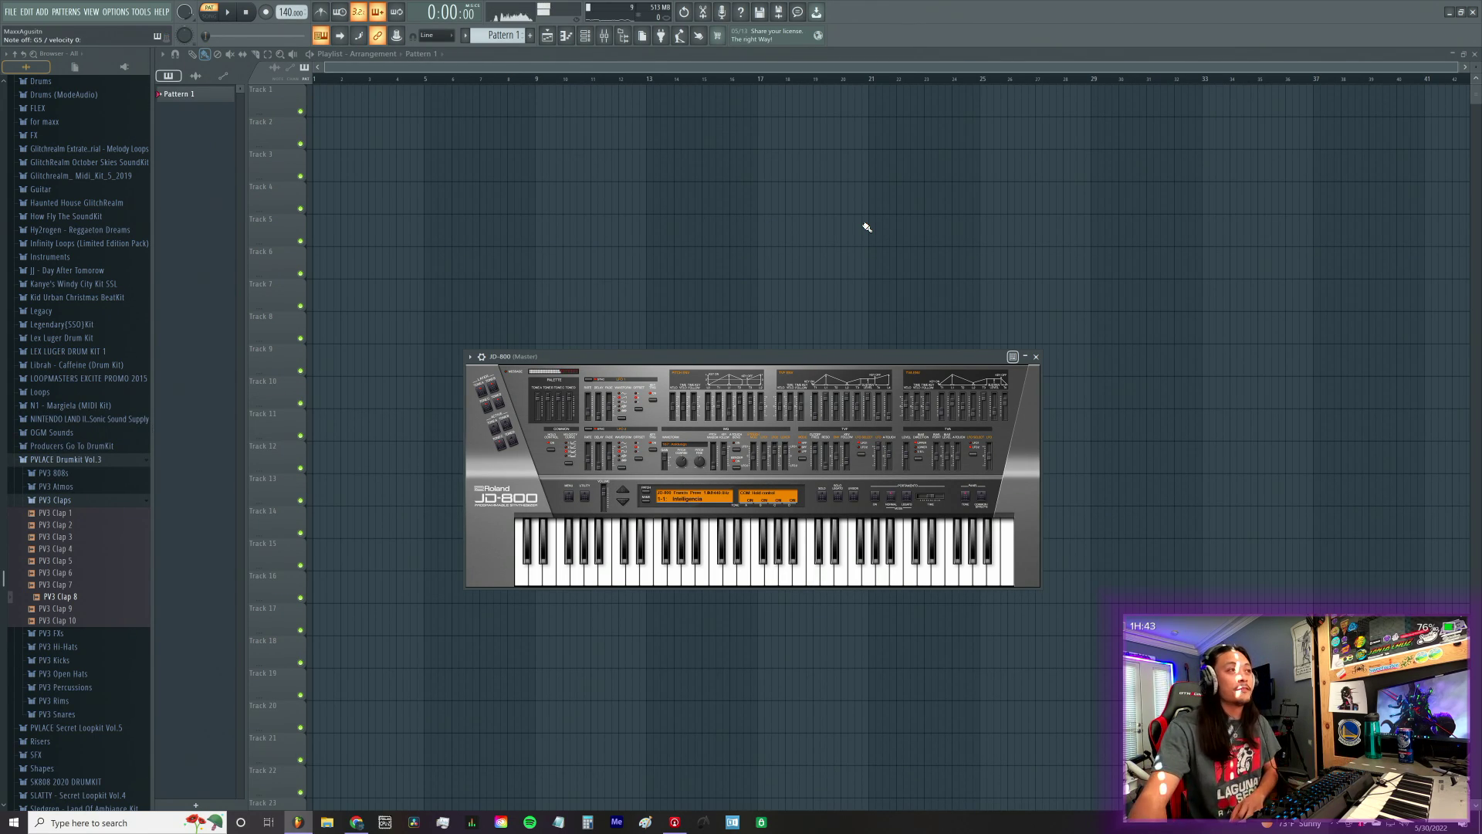
Step: Advance the JD-800 to preset 1-2 Bamboo Bells and try out a melody with it
left_click(623, 501)
key("b")
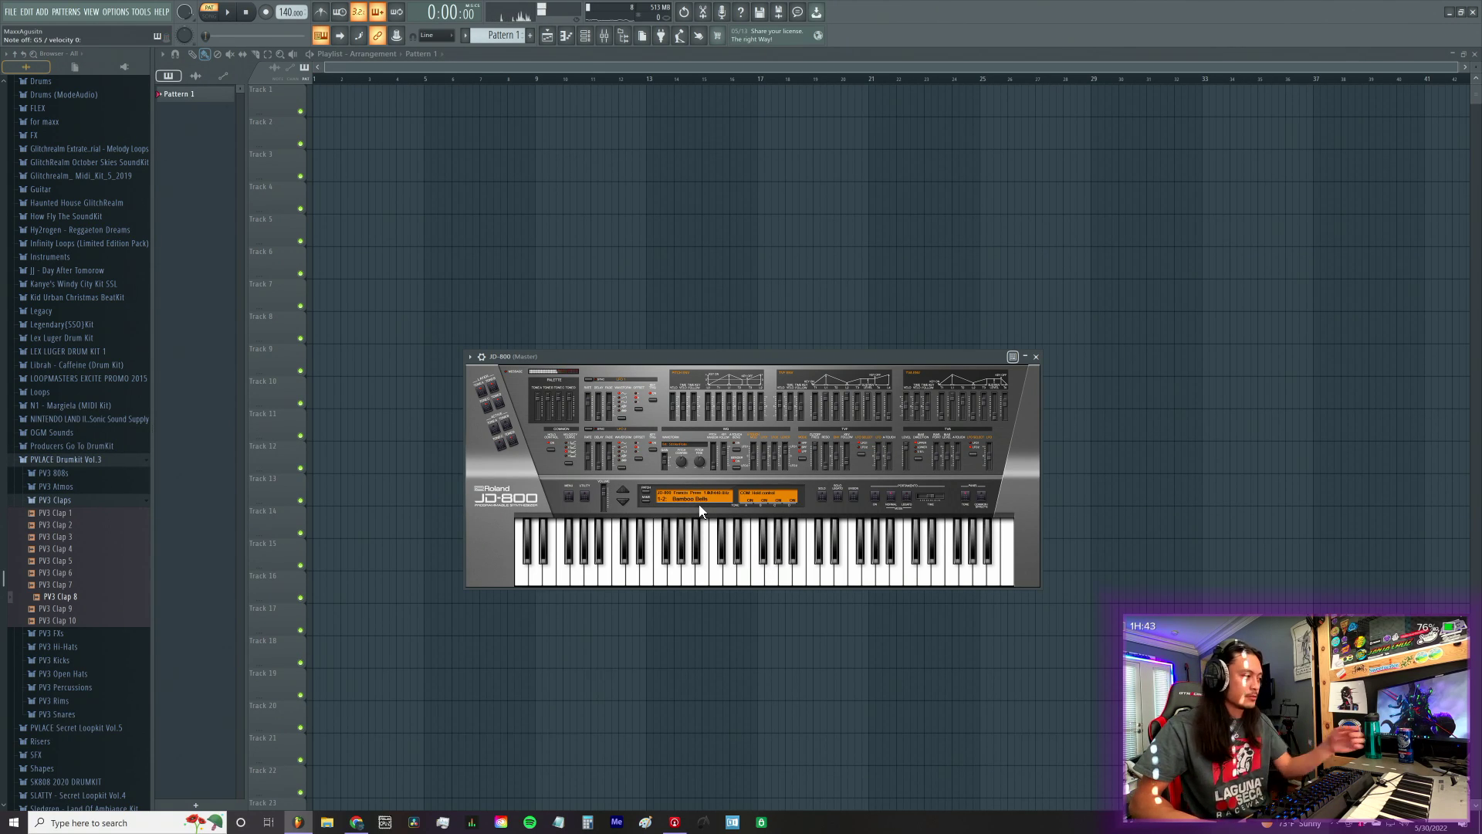
key("x")
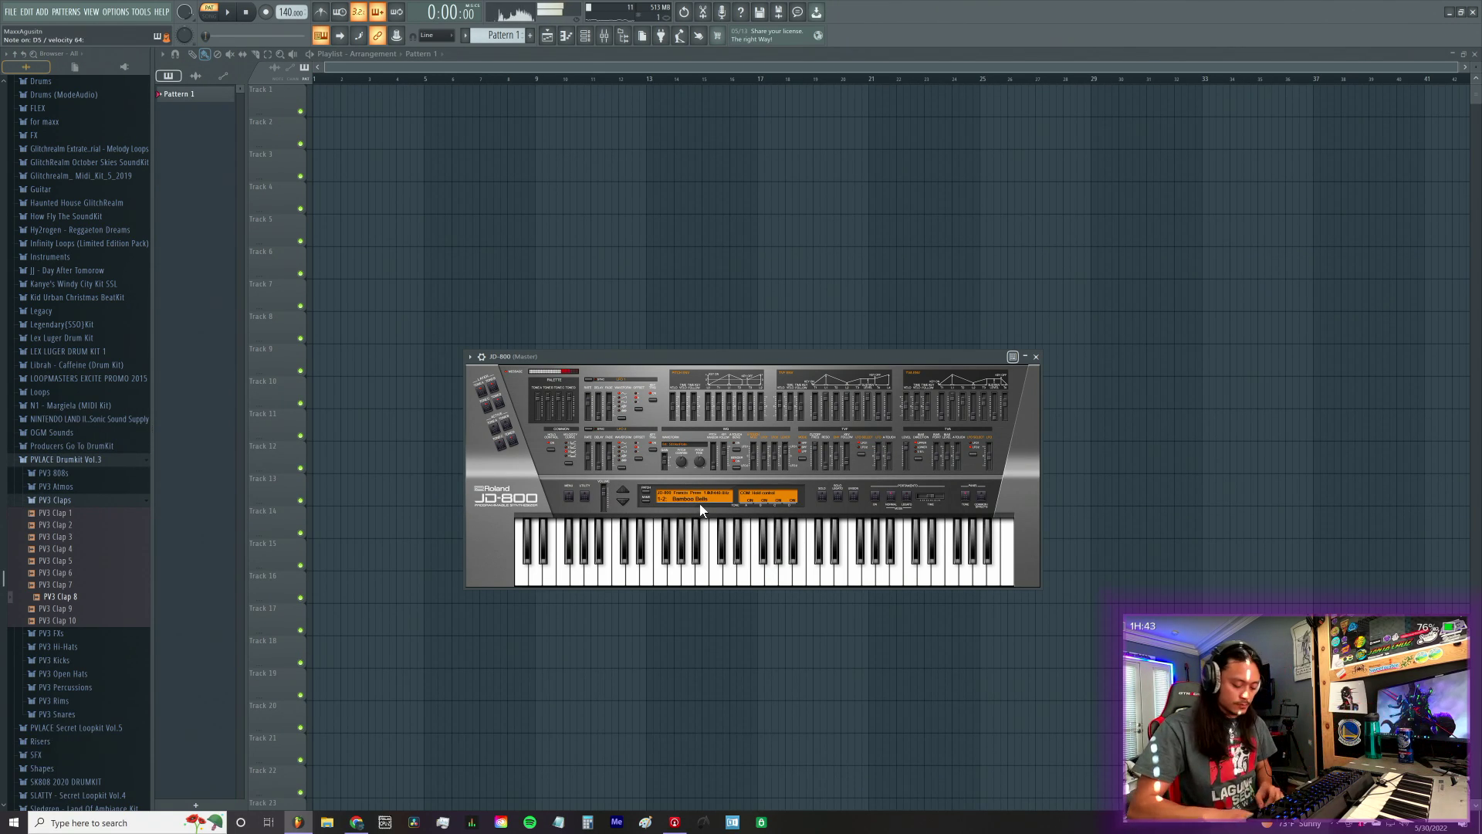
key("j")
key("b")
key("d")
key("z")
key("v")
key("q")
key("t")
key("r")
key("j")
key("v")
key("z")
key("z")
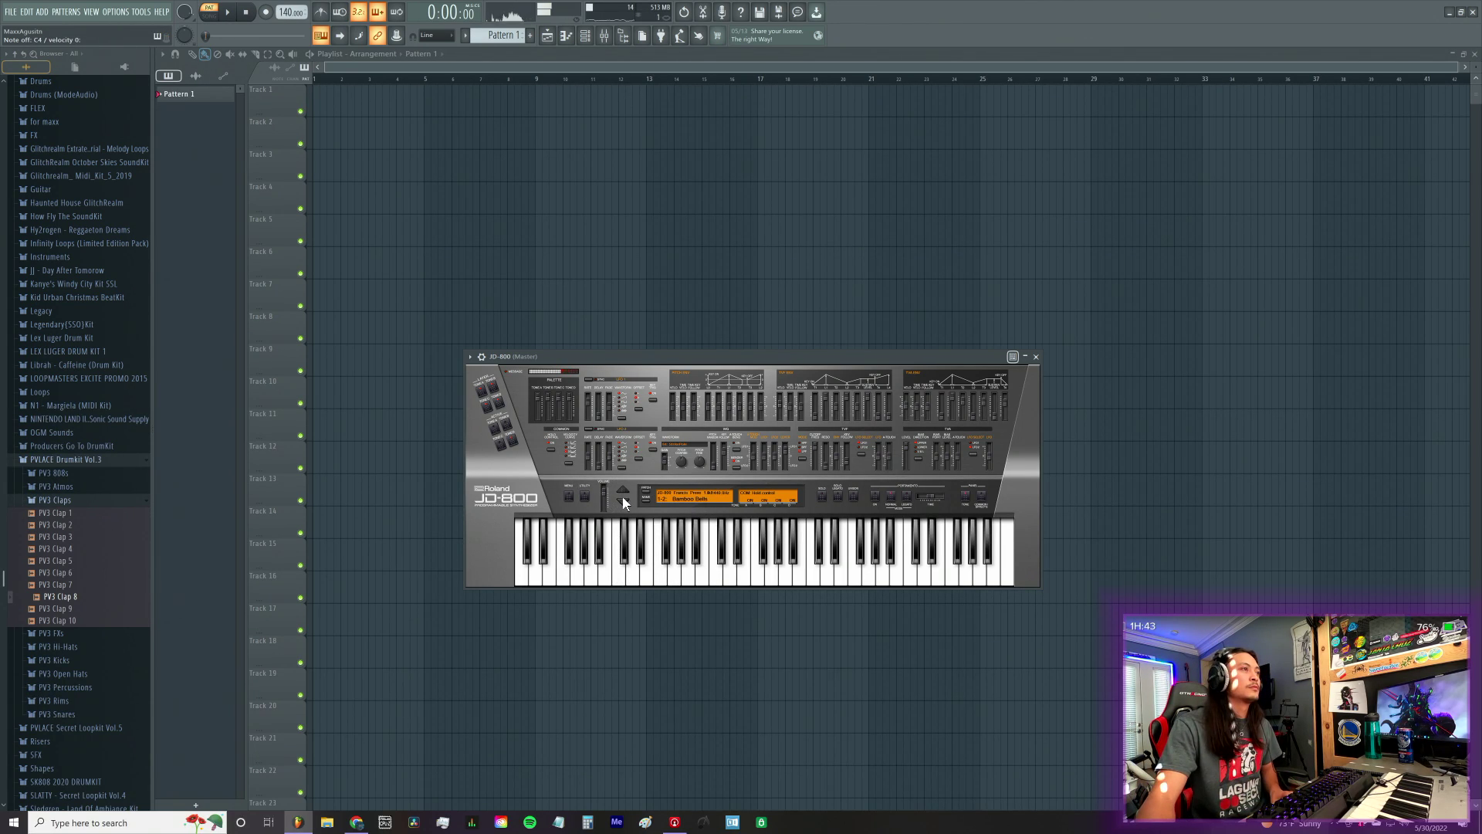
Step: Advance the JD-800 to preset 1-3 Mystika and try out a short melody with it
left_click(624, 504)
key("z")
key("z")
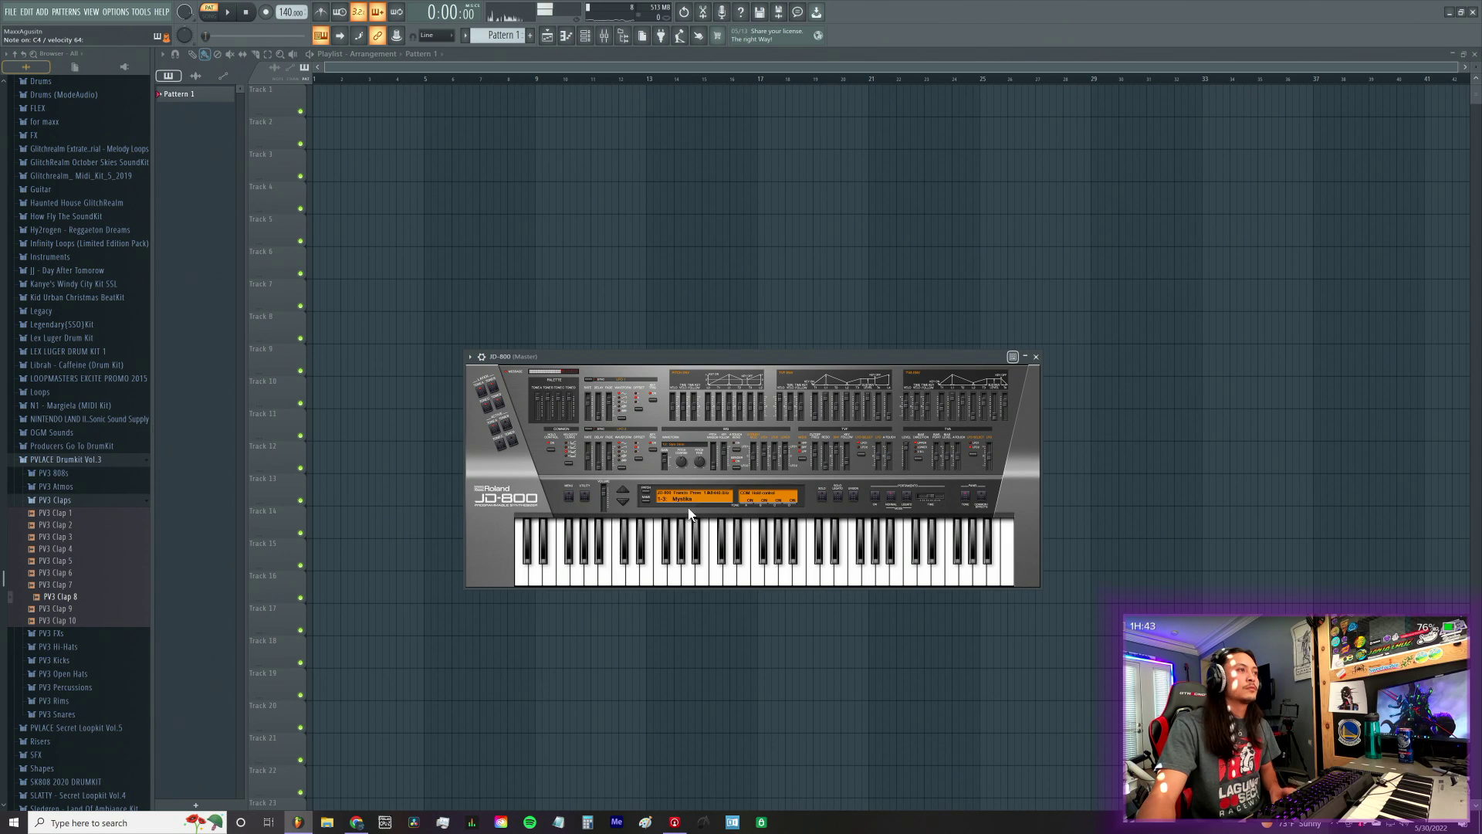
key("z")
key("b")
key("w")
key("v")
key("h")
key("b")
key("v")
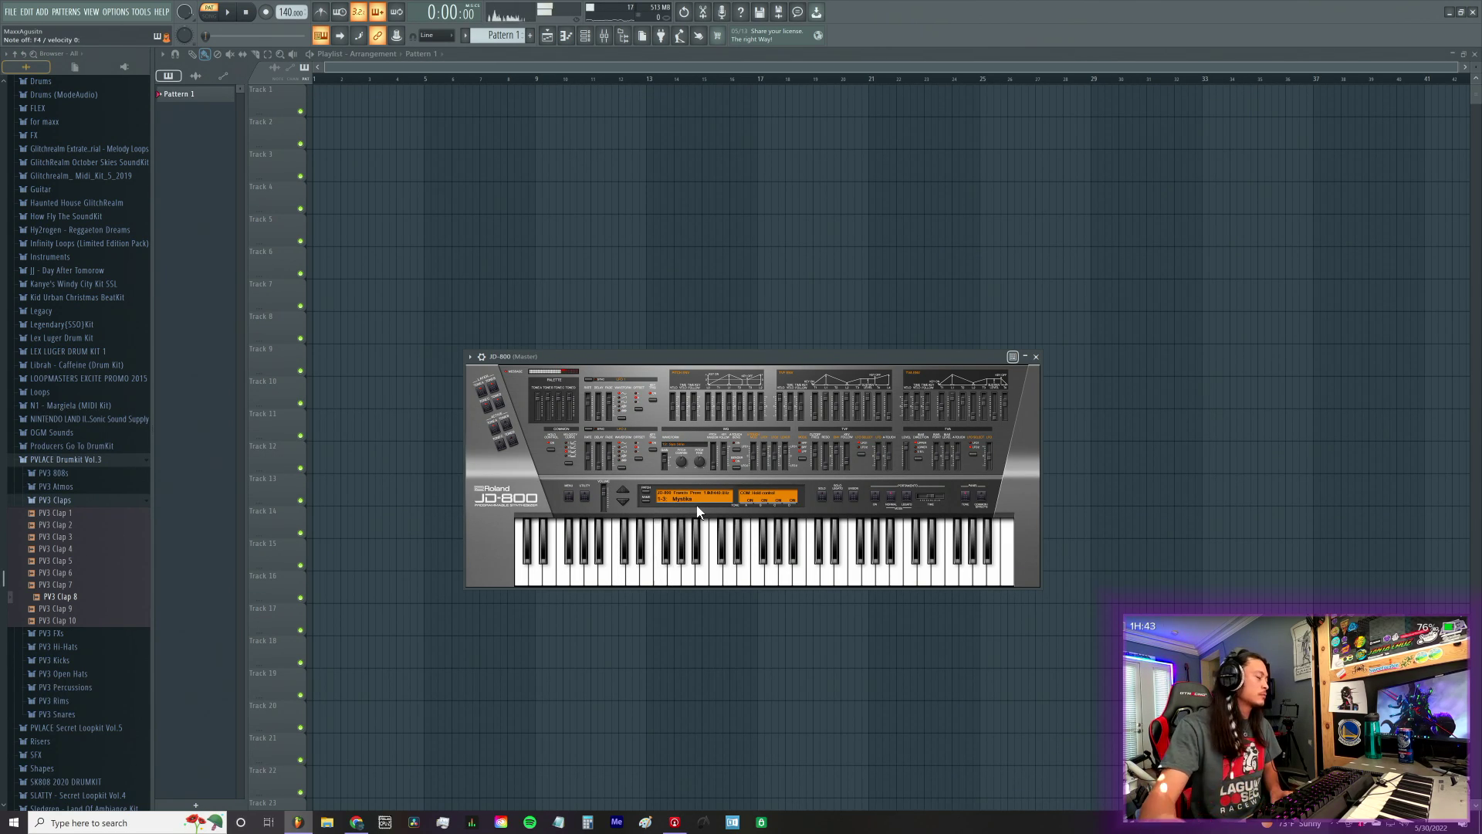
Step: Play a few more notes with Mystika and switch the JD-800 to preset 1-4 Pulse Saw from the Francis Preve collection
key("b")
key("h")
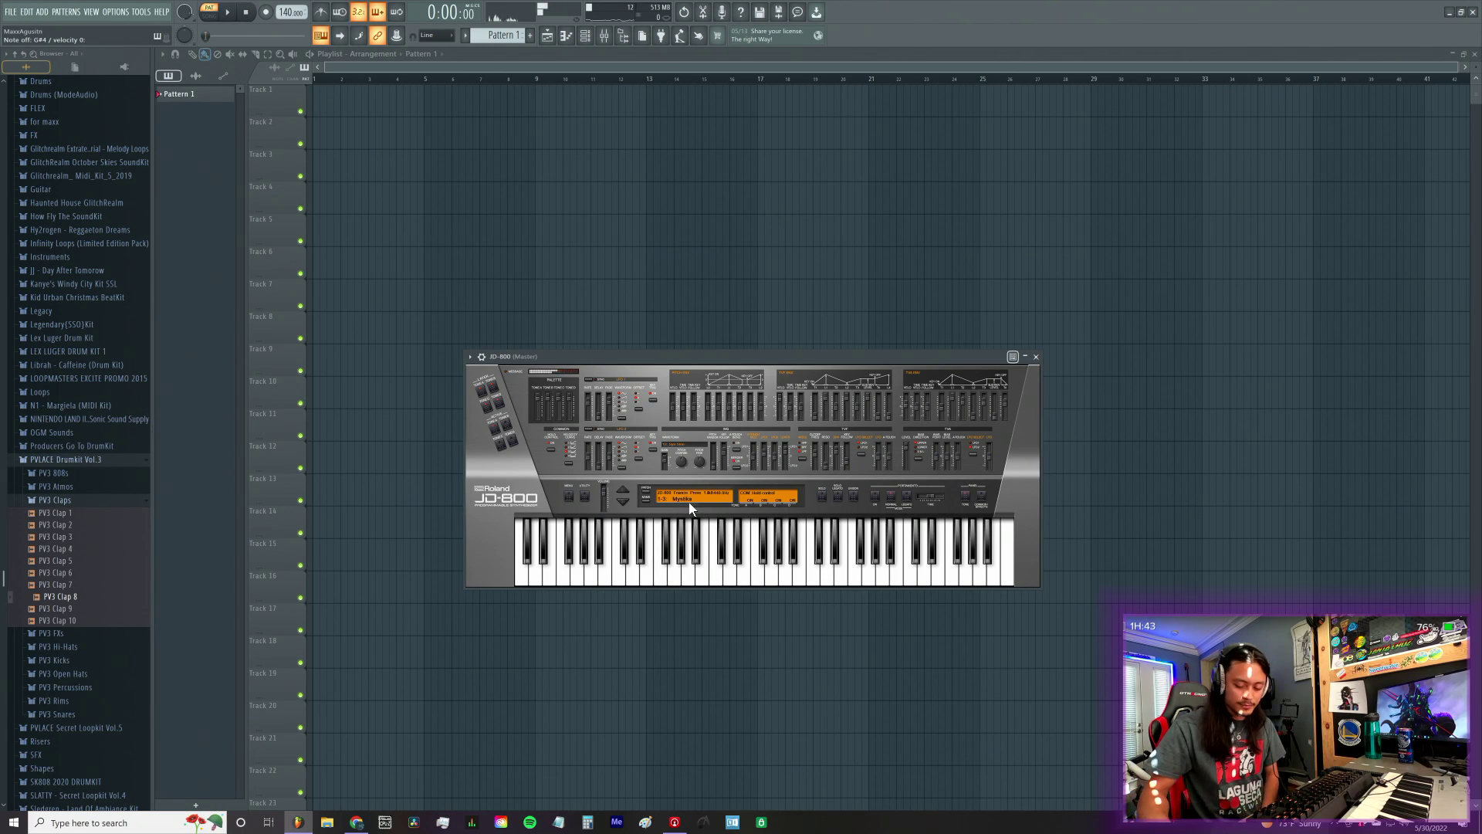
key("bracketleft")
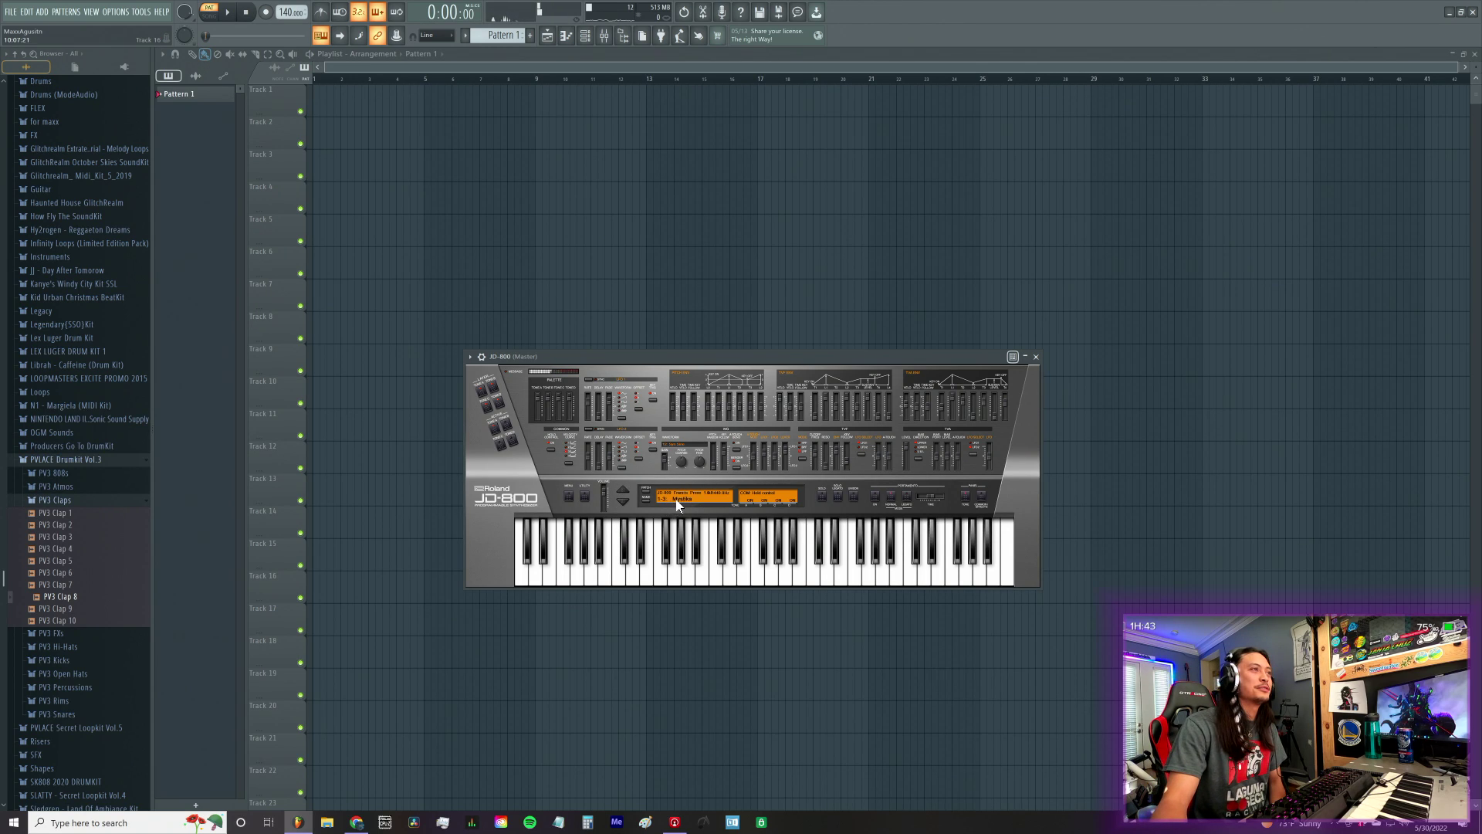
left_click(677, 504)
mouse_move(735, 586)
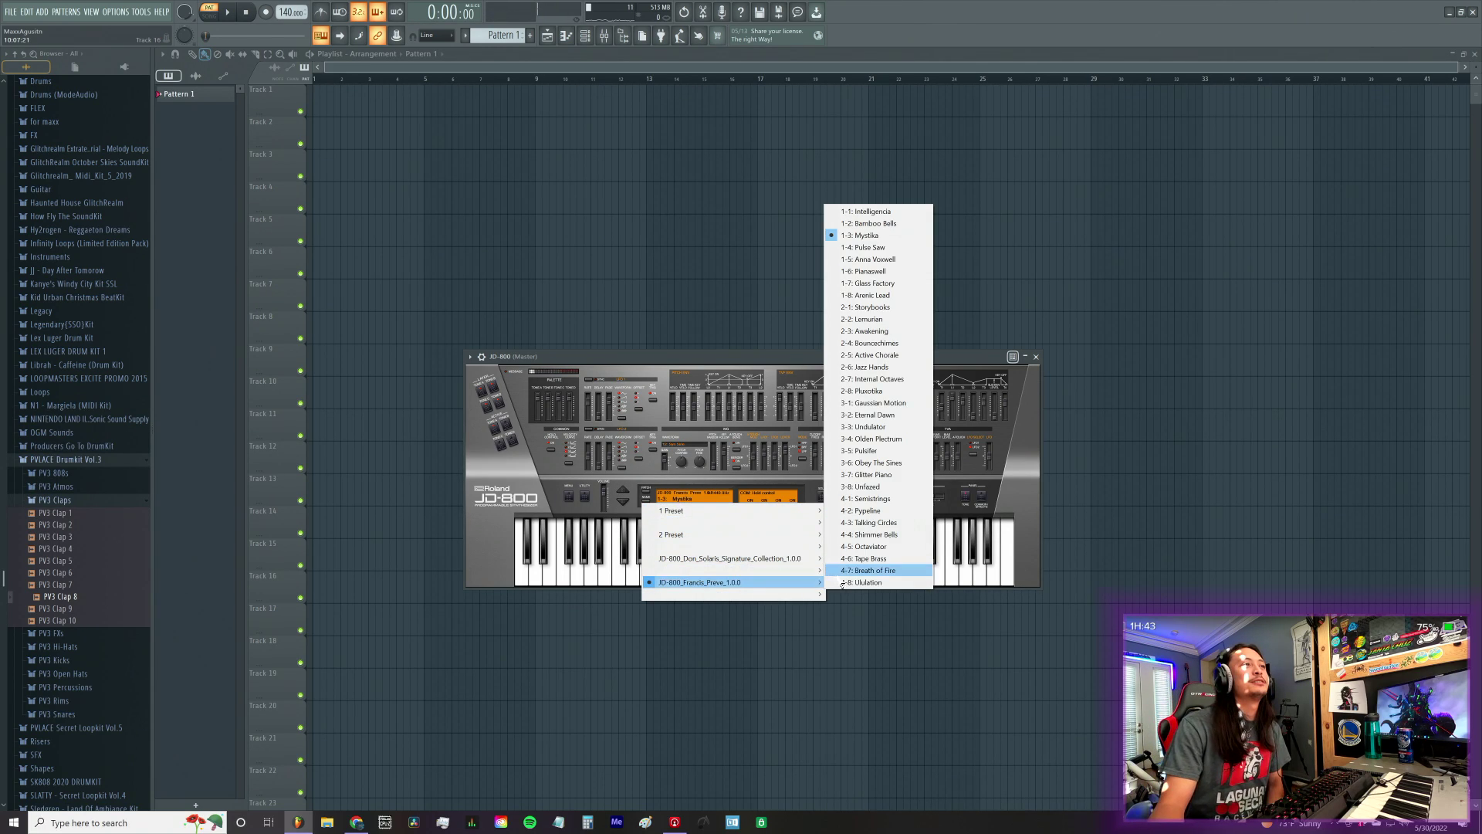
left_click(903, 249)
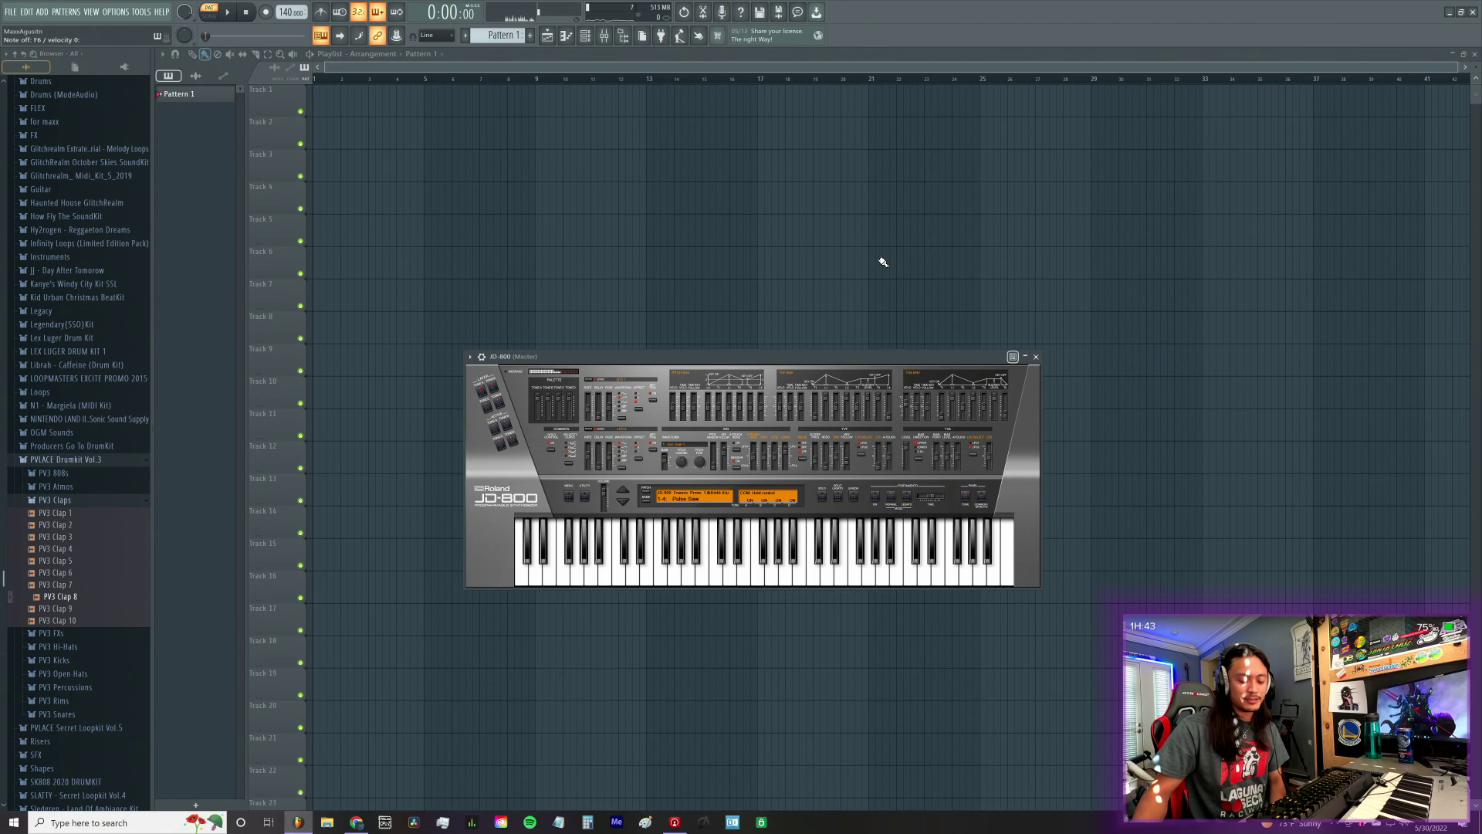
Step: Load JD-800 preset 6-5 80s Sample and audition the presets from there one by one up to 6-8 Hybrid Bass
left_click(663, 498)
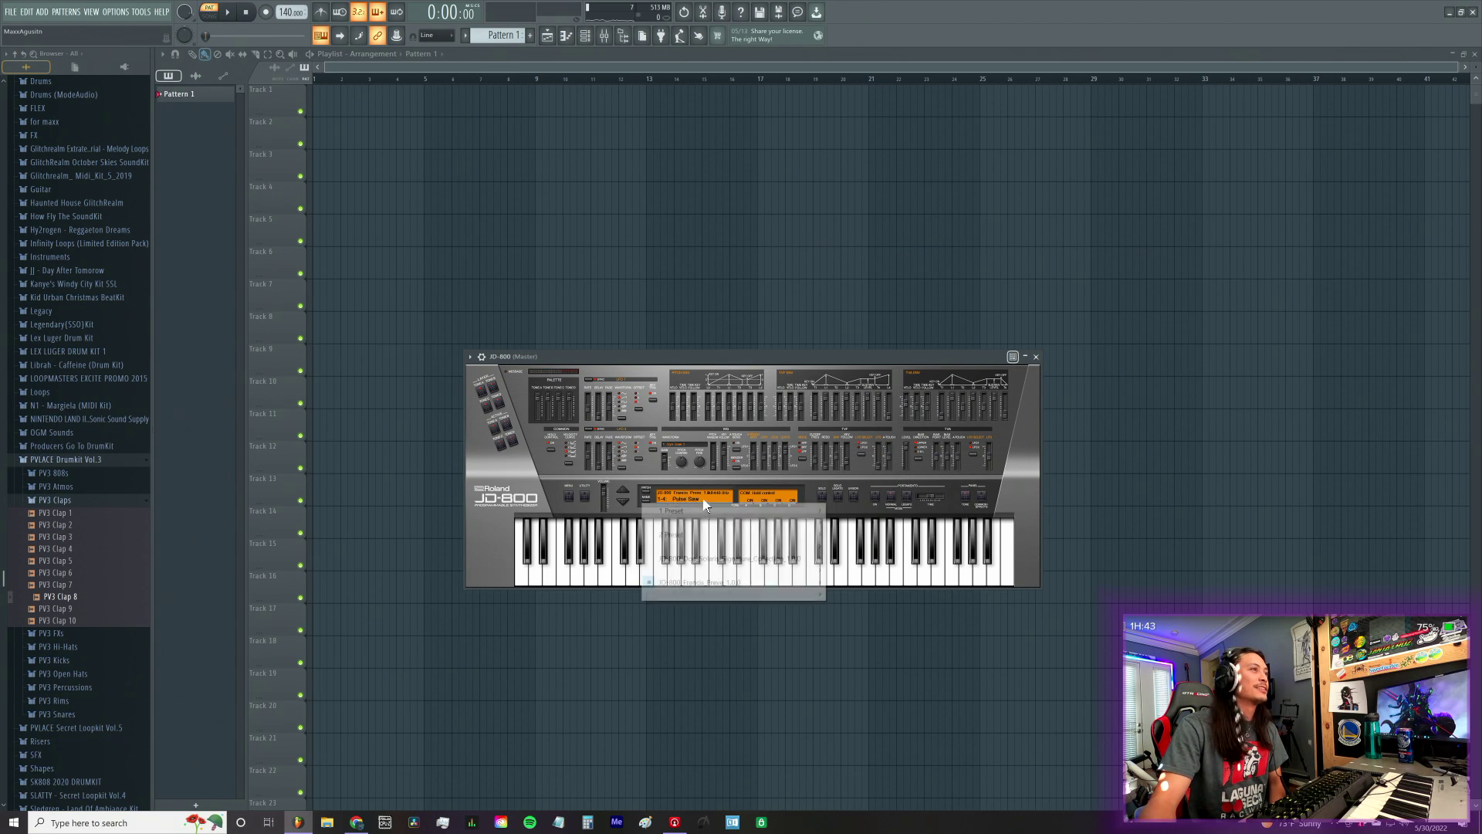
mouse_move(715, 550)
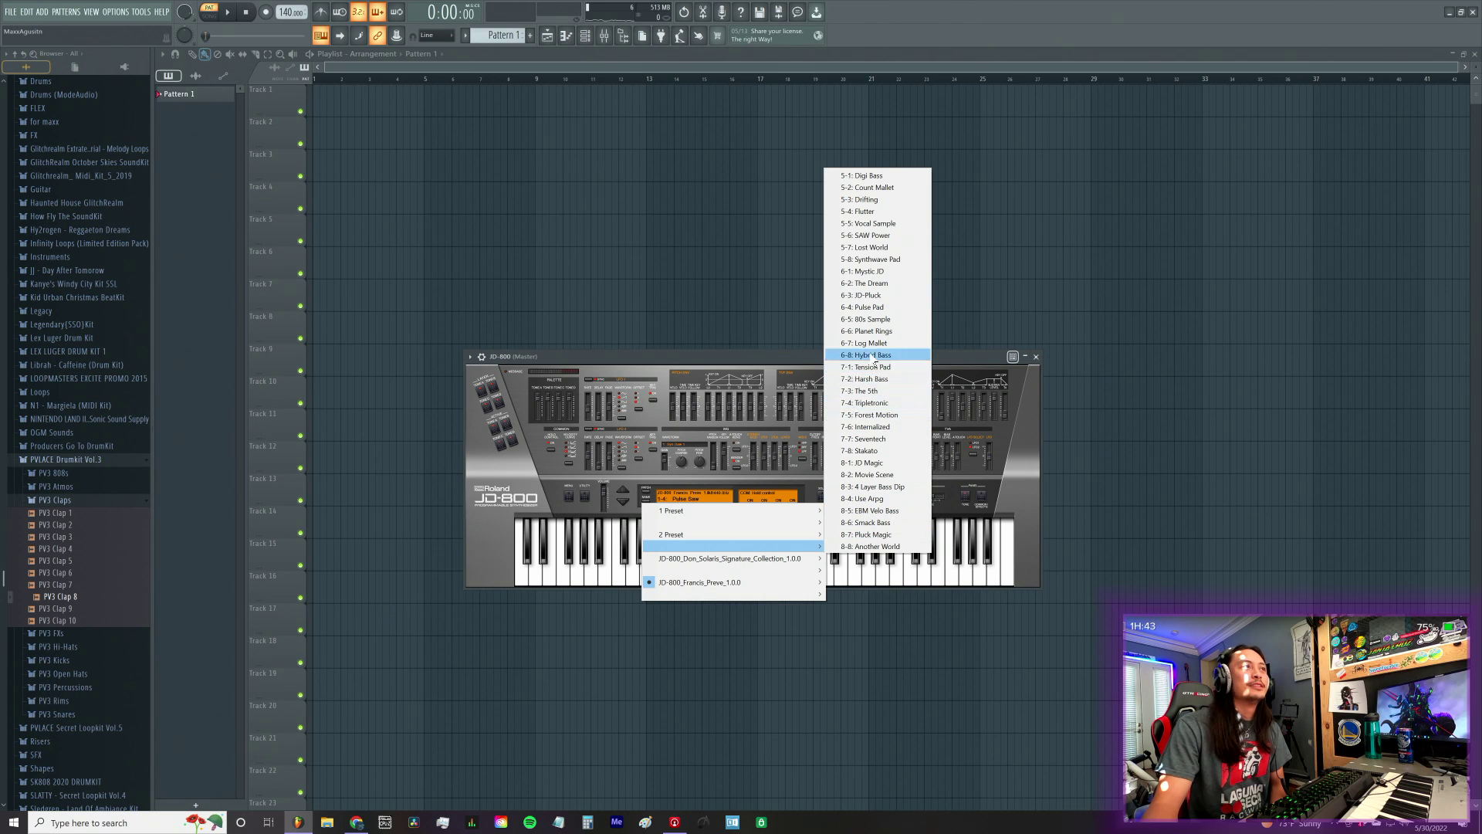
left_click(878, 319)
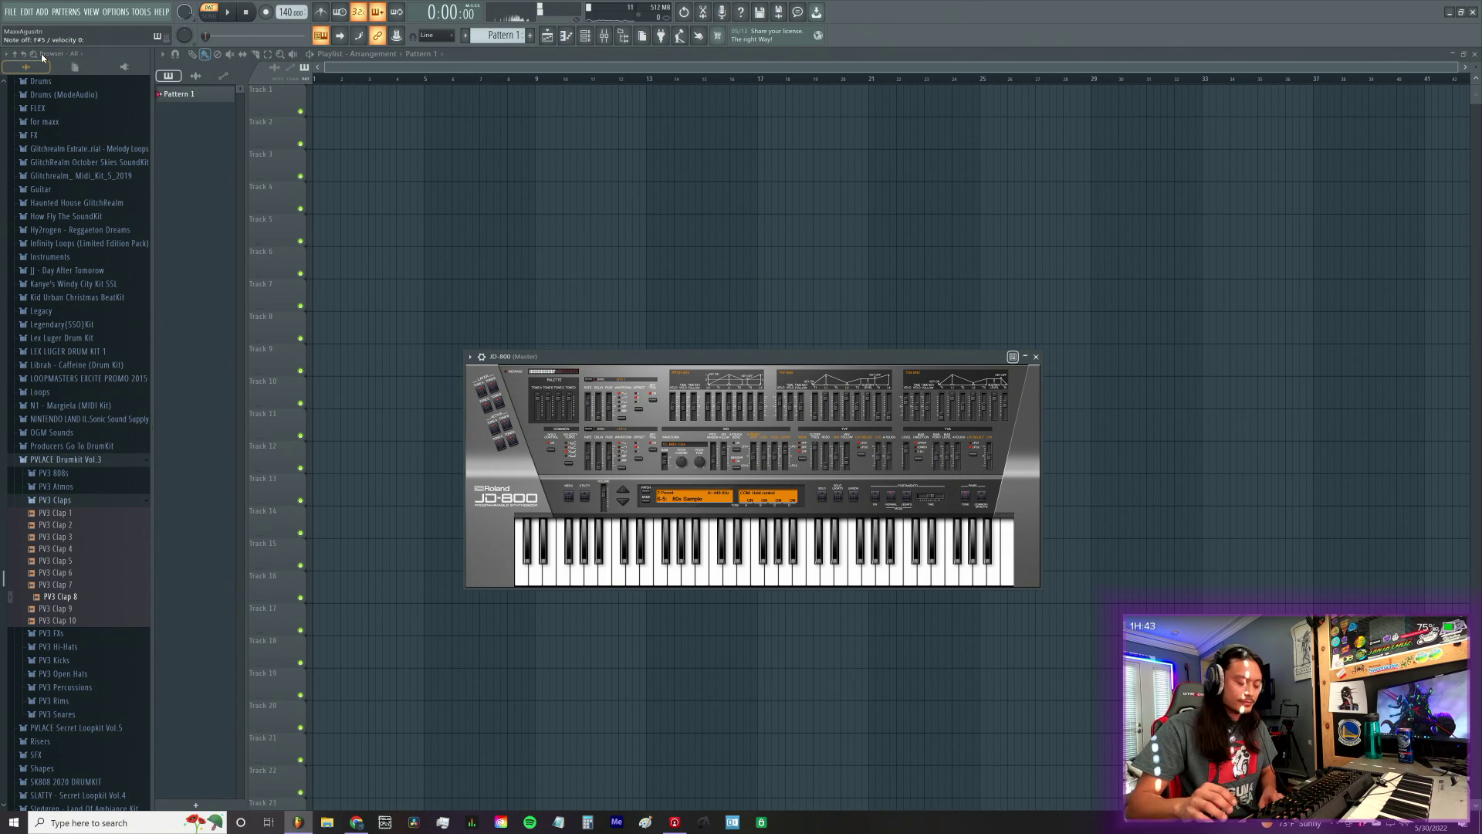
left_click(622, 491)
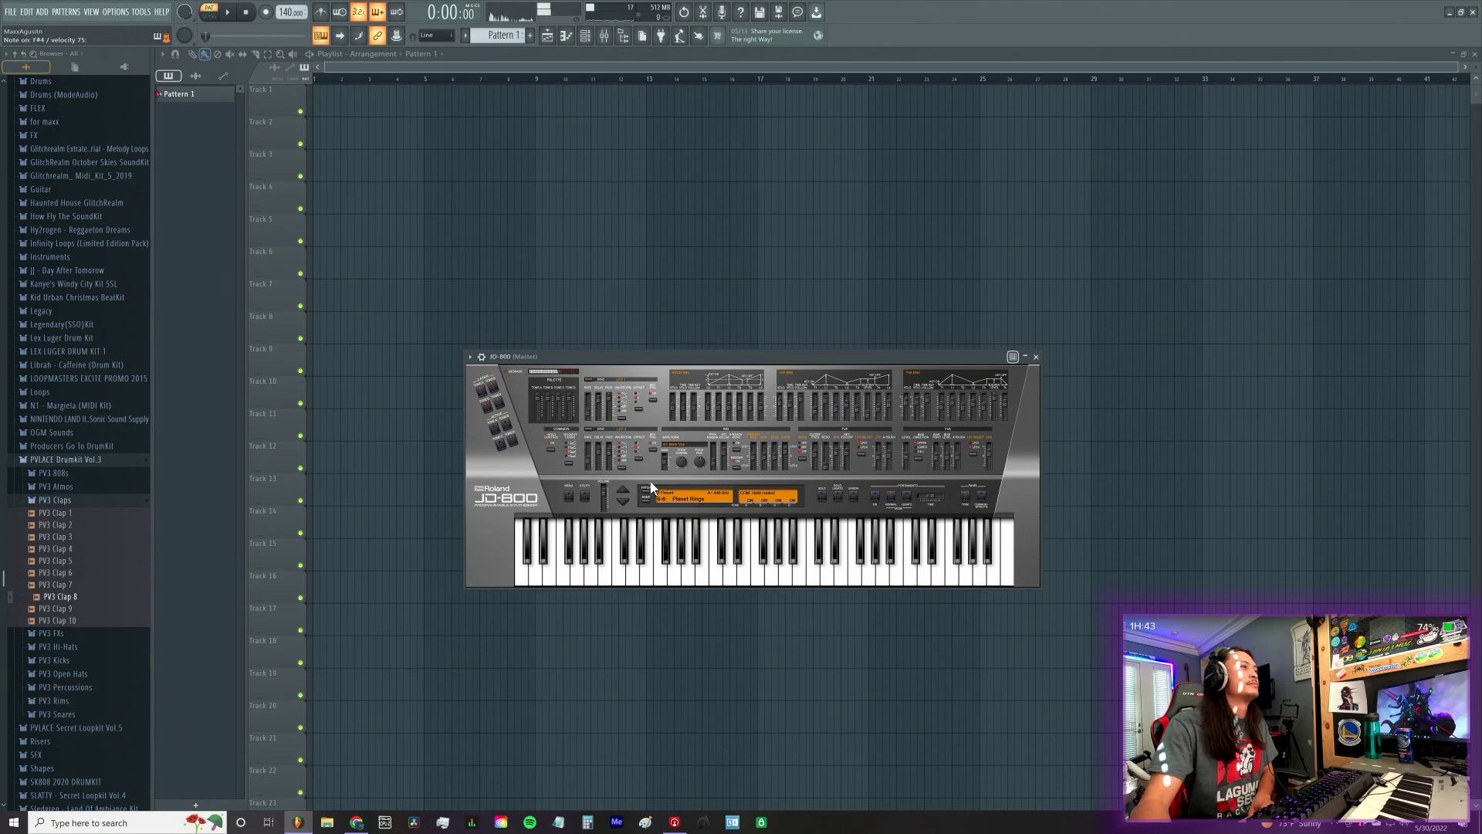
left_click(624, 503)
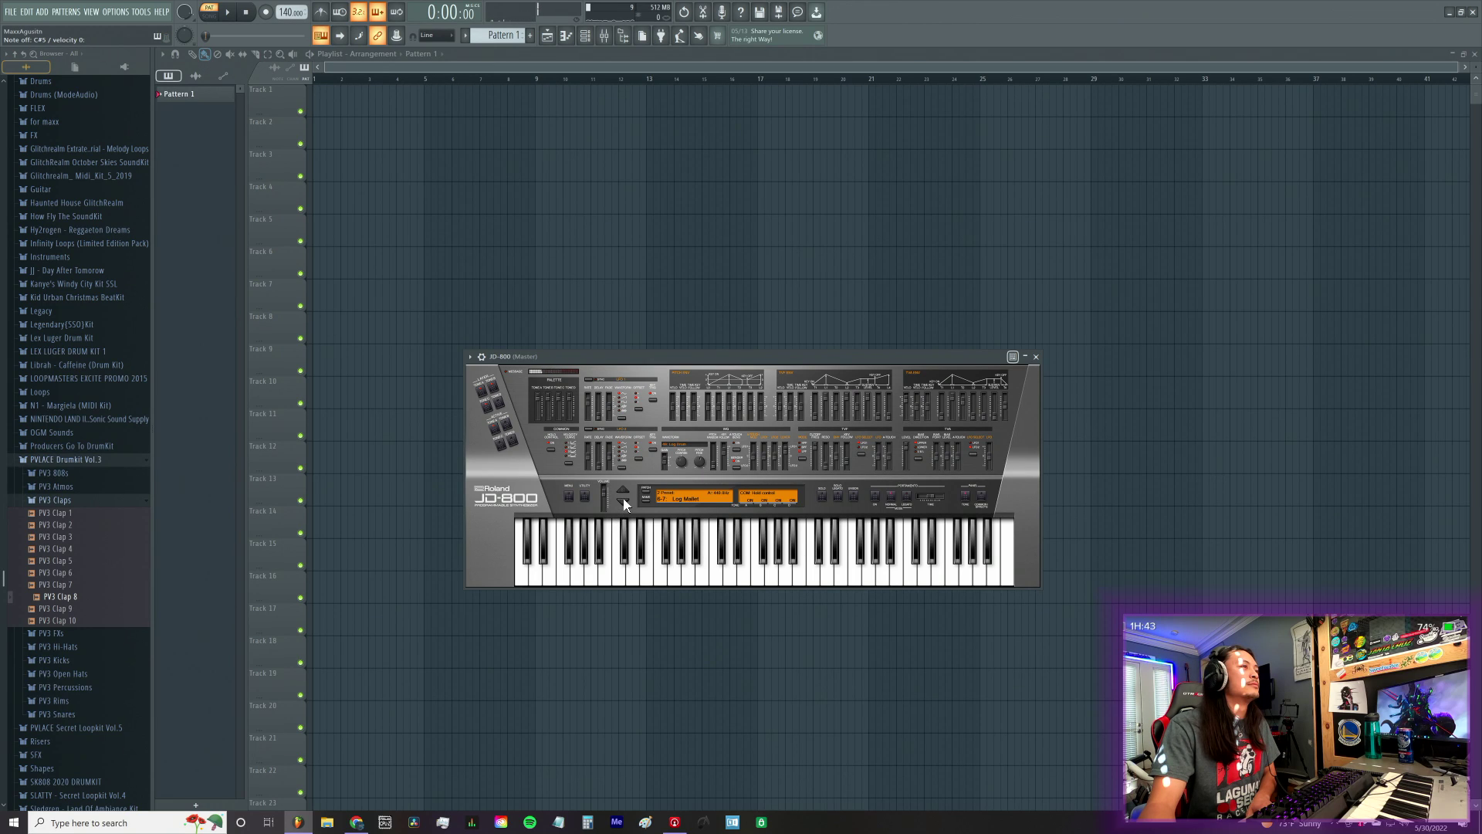
left_click(625, 502)
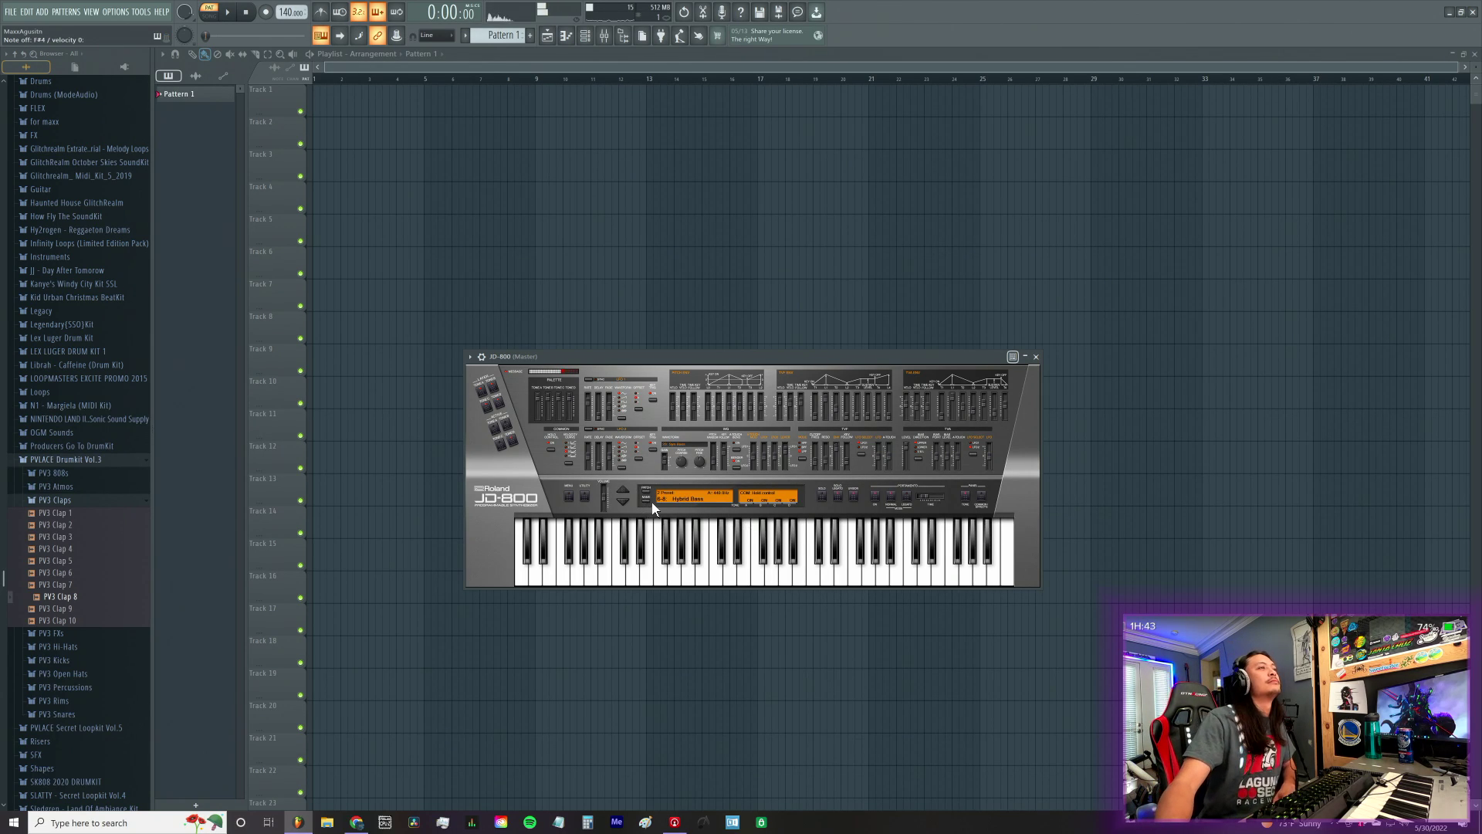
Step: Load preset 1-6 Fantasia 90's from the JD-800's 1 Preset bank and try out melodies with it
left_click(679, 501)
mouse_move(684, 515)
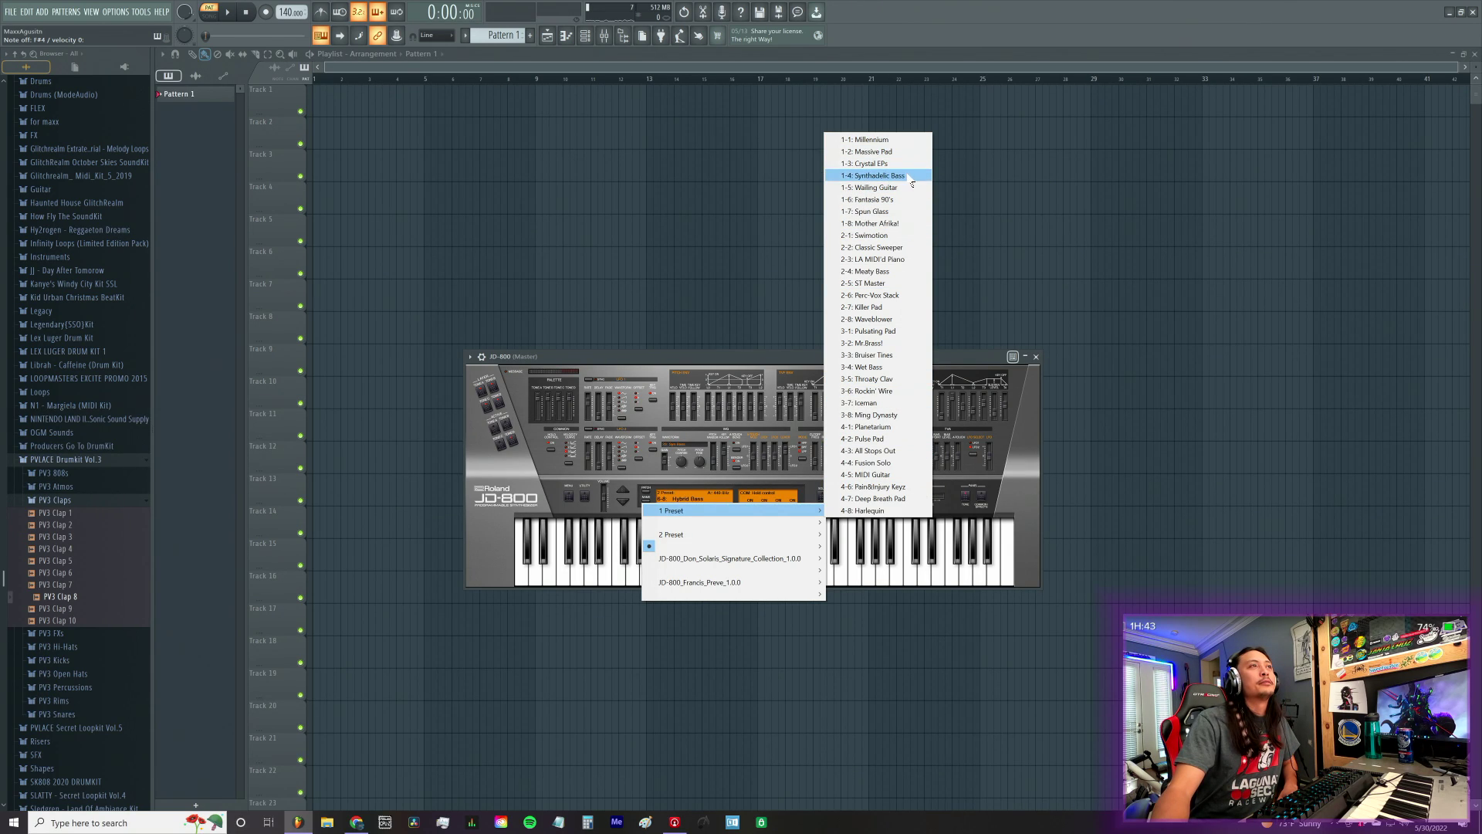
left_click(917, 200)
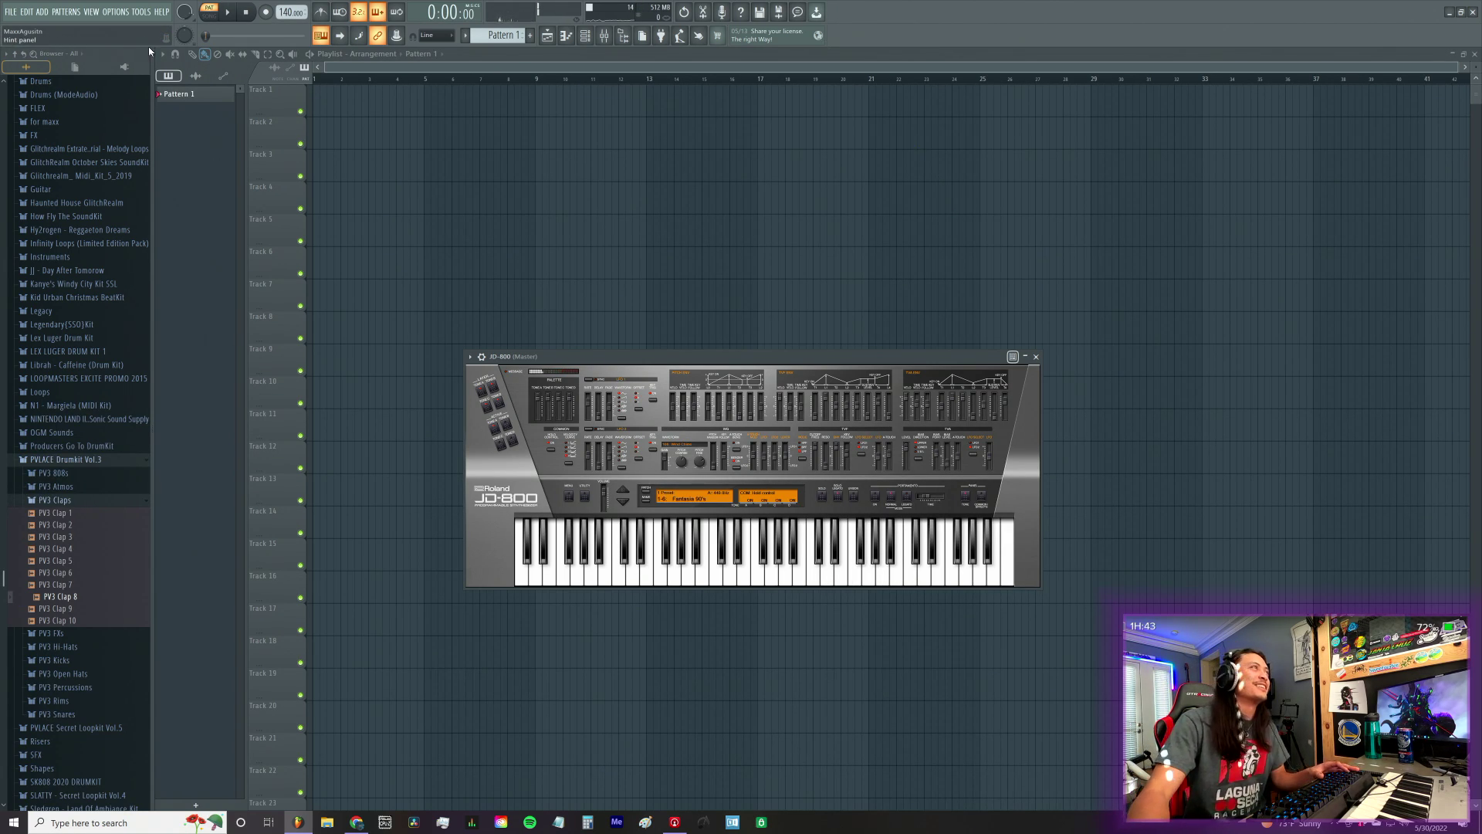
Step: Set the project tempo to 163 BPM with the tempo tapper
right_click(291, 12)
left_click(399, 113)
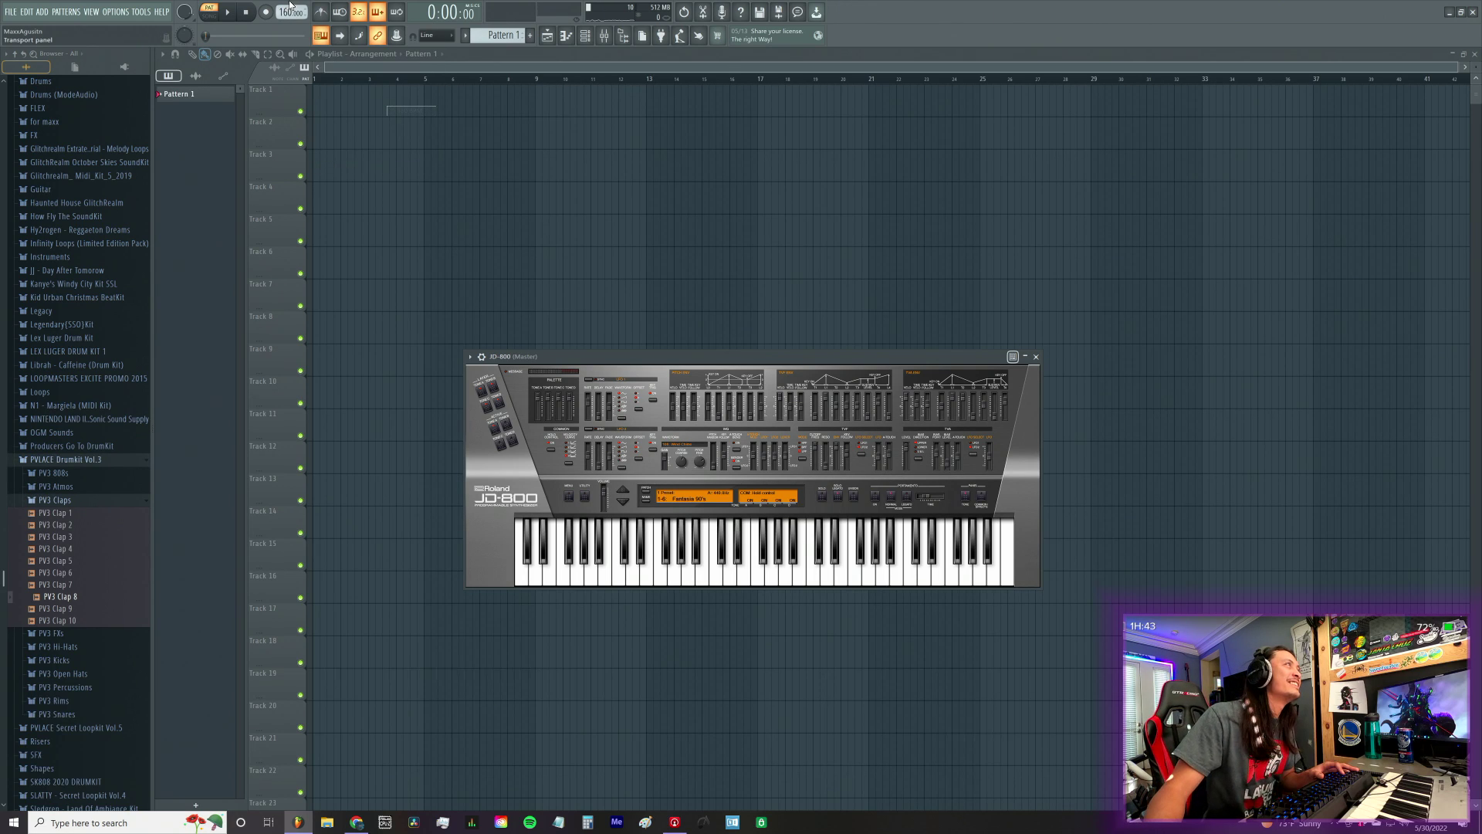
right_click(290, 12)
left_click(416, 21)
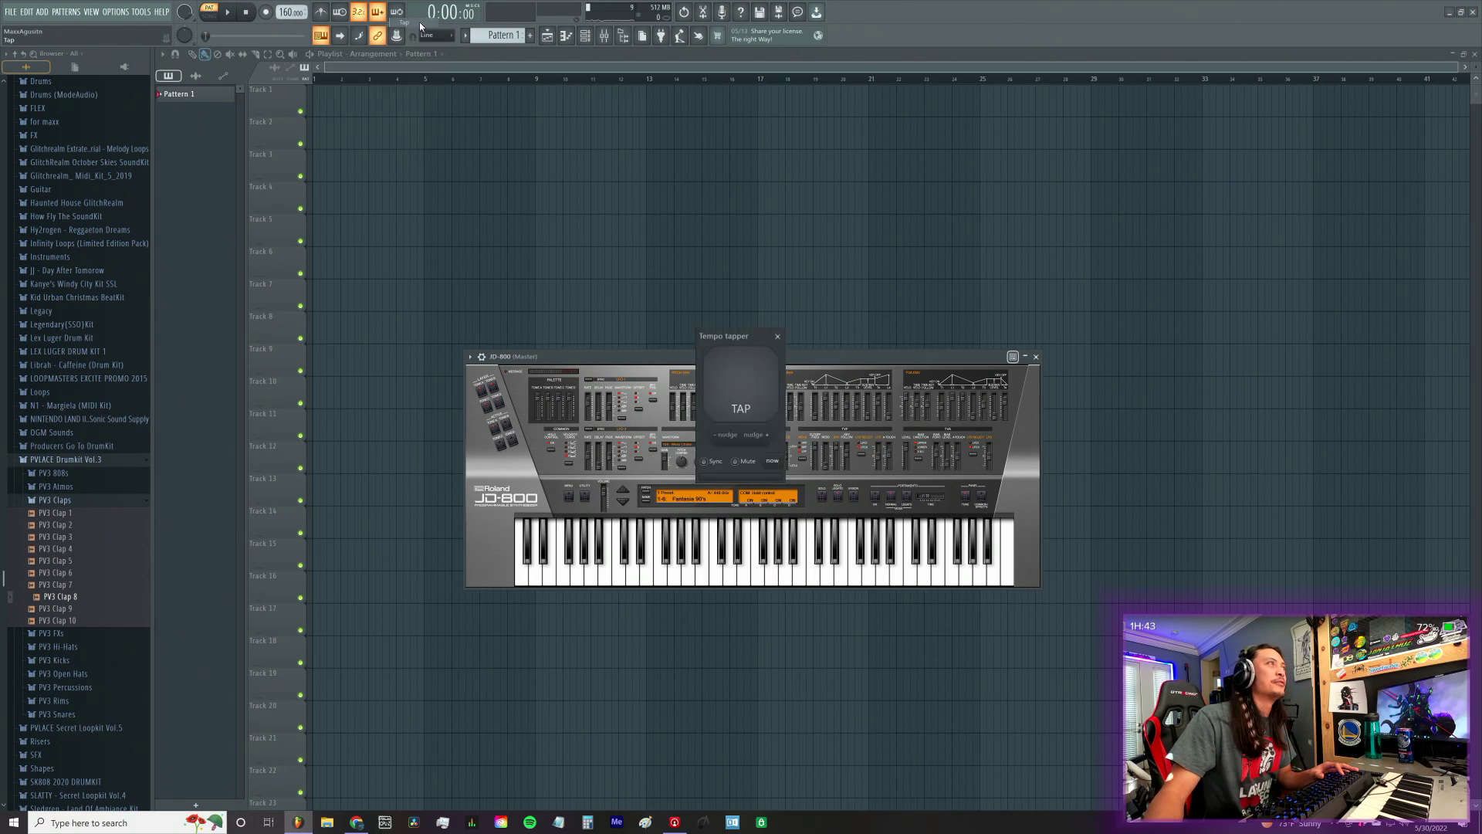
left_click(743, 405)
left_click(742, 407)
left_click(743, 407)
left_click(743, 407)
left_click(743, 406)
left_click(778, 336)
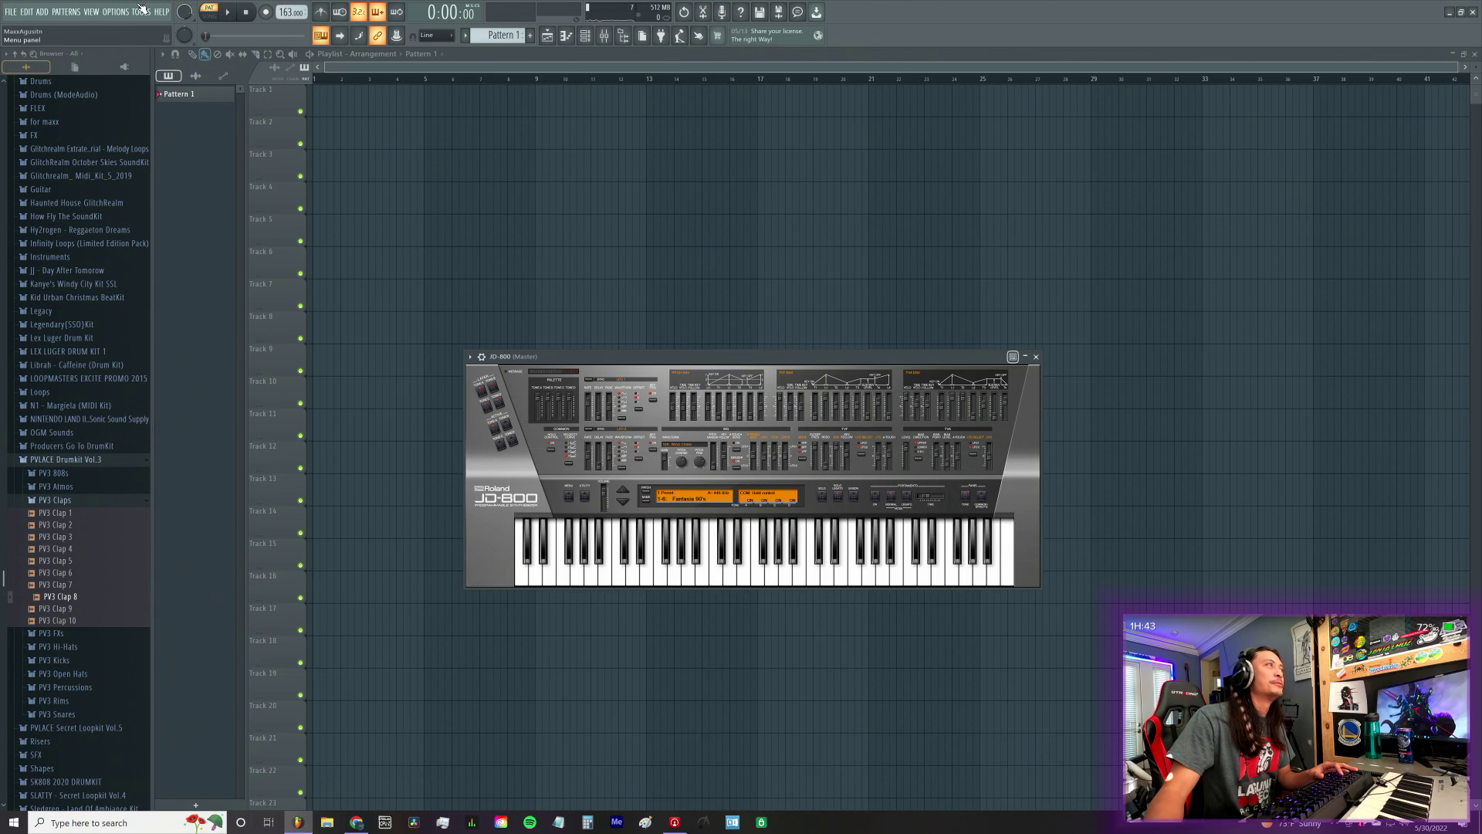
Step: Record a JD-800 melody into Pattern 1 as notes and automation
left_click(266, 12)
left_click(764, 469)
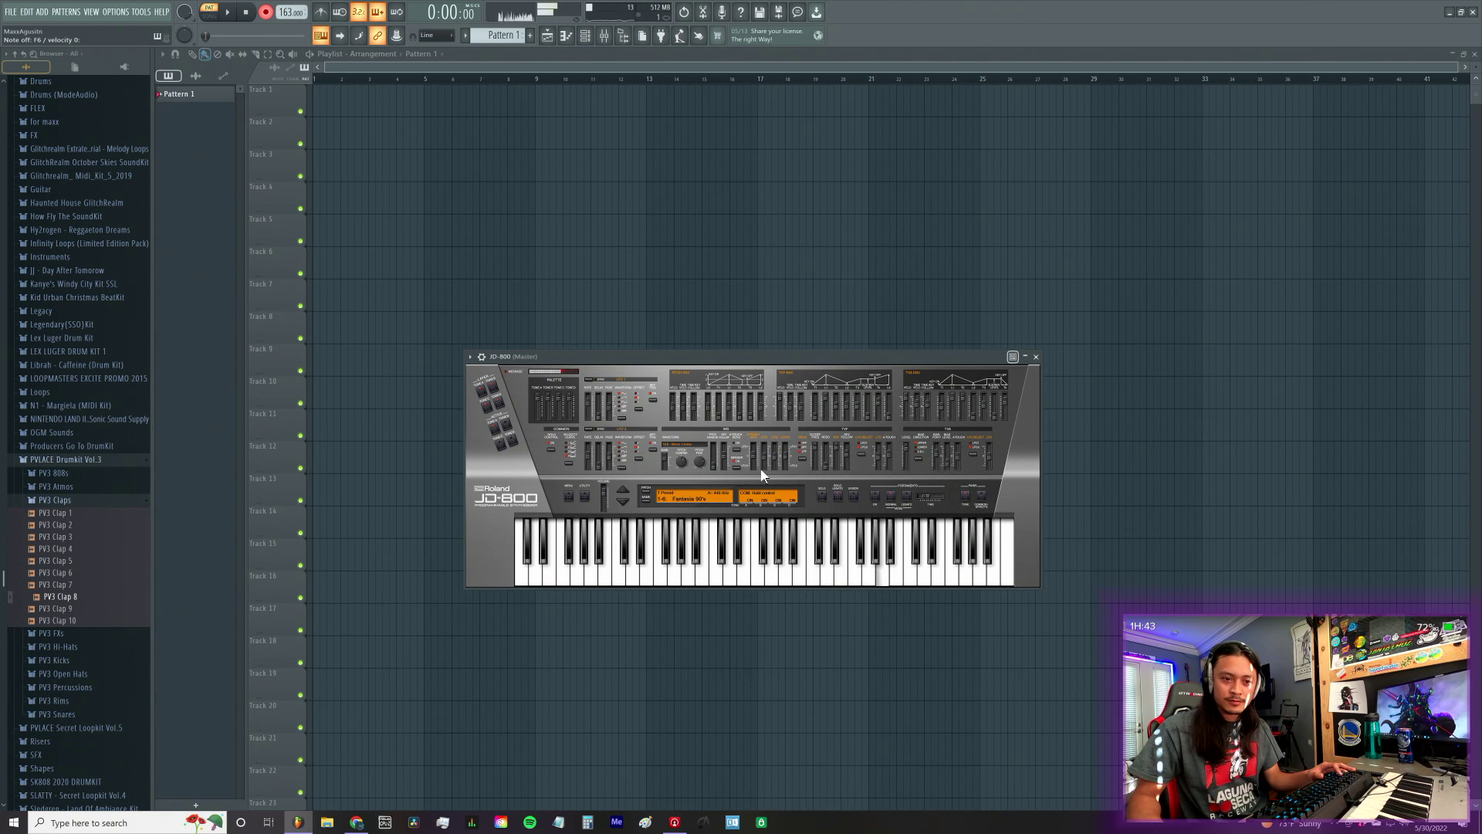
key("space")
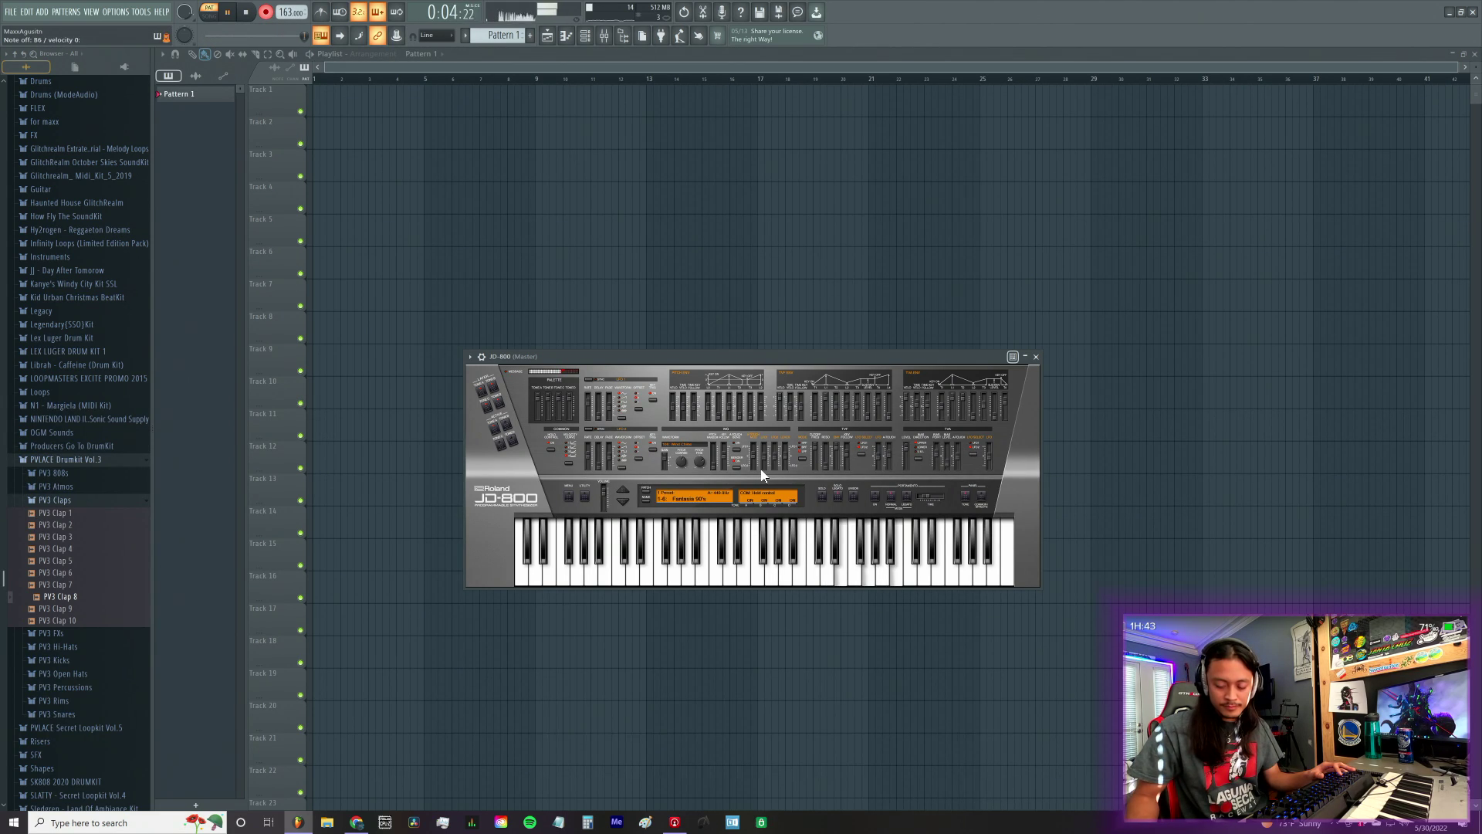
key("space")
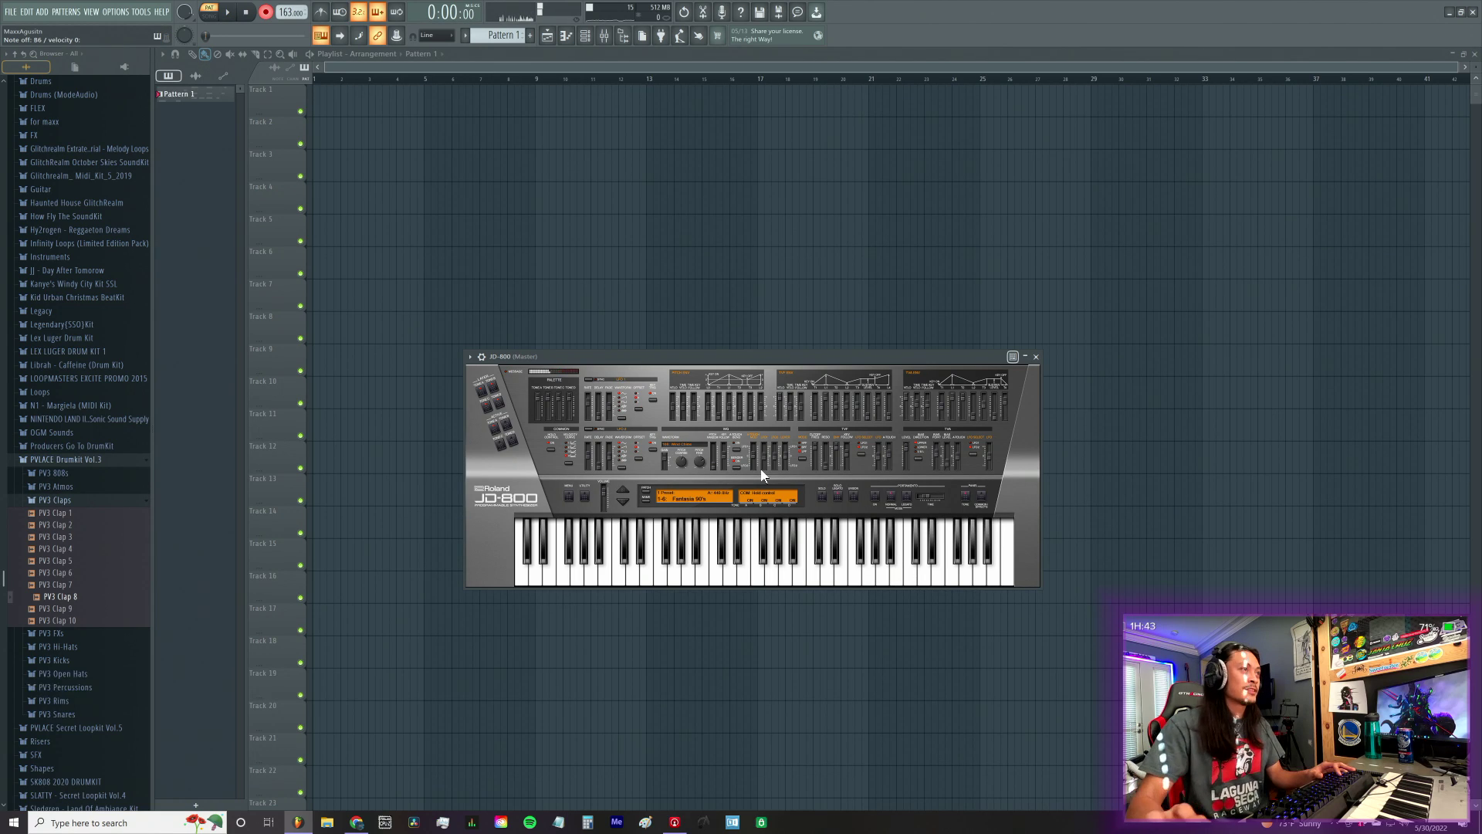
Step: Shift the recorded JD-800 notes to the start of the pattern with quick quantize applied, and play them back
left_click(586, 35)
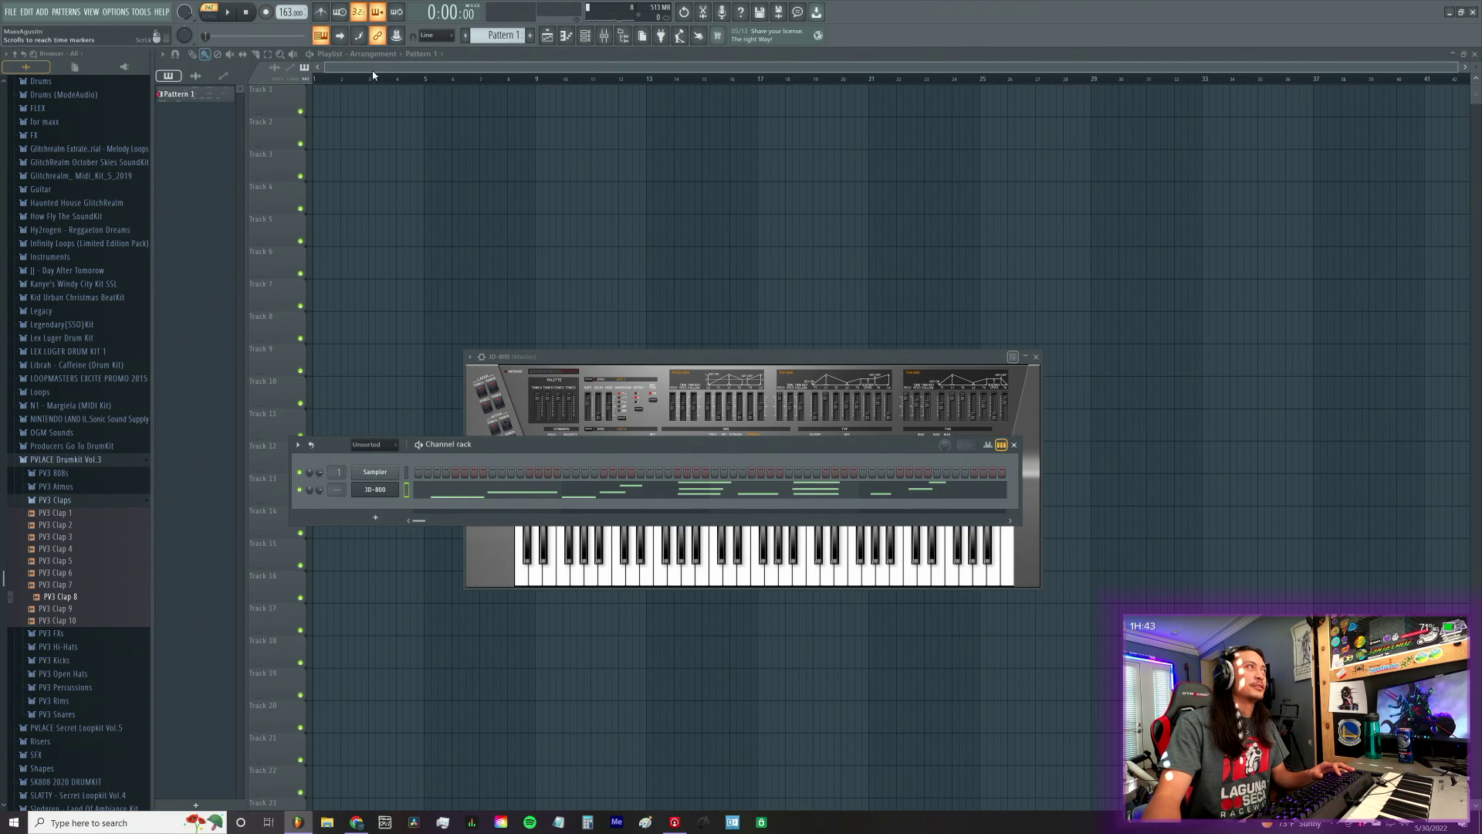
left_click(562, 492)
scroll(615, 260, "up", 2)
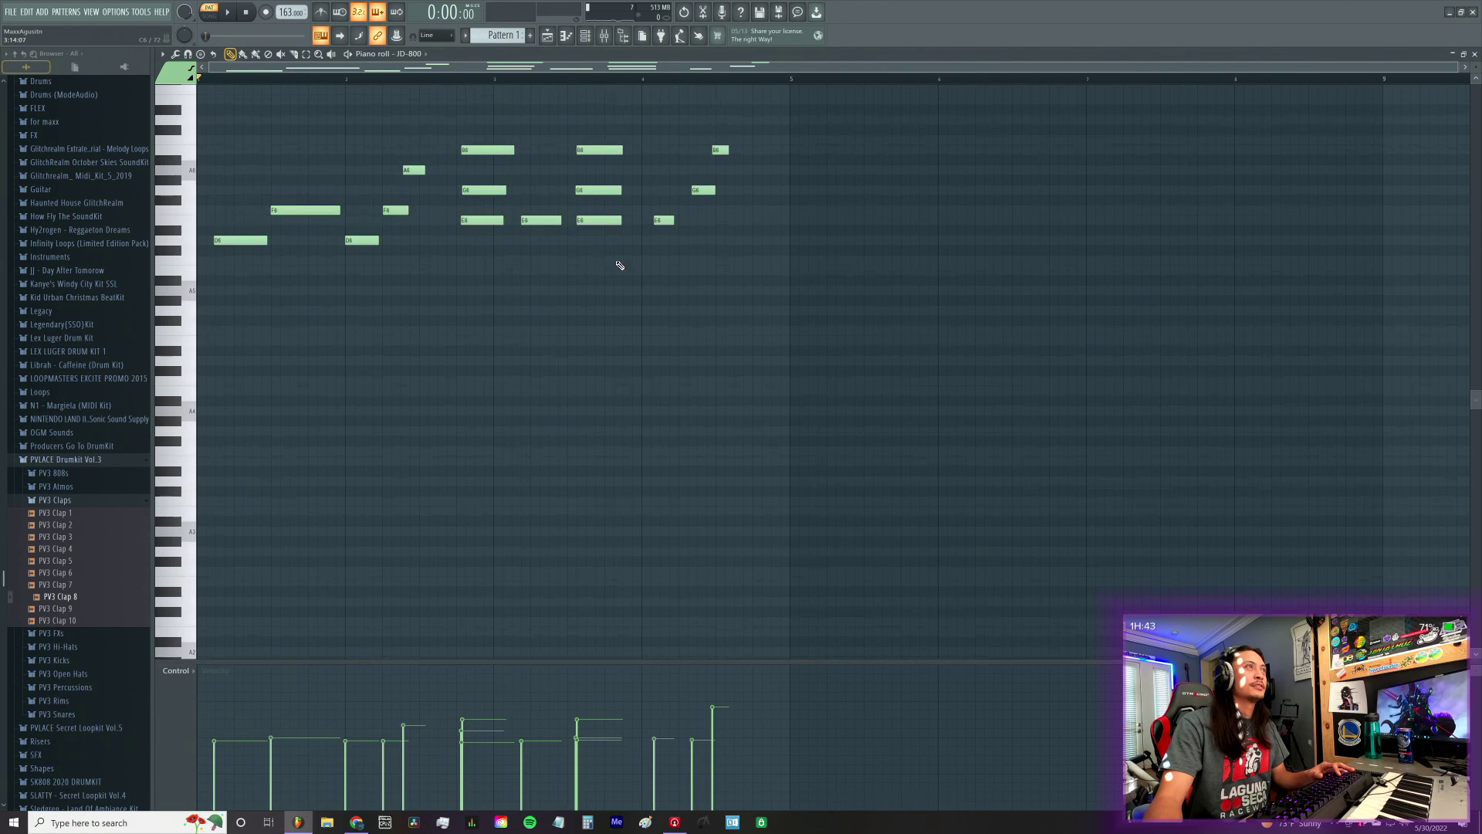
key("ctrl+z")
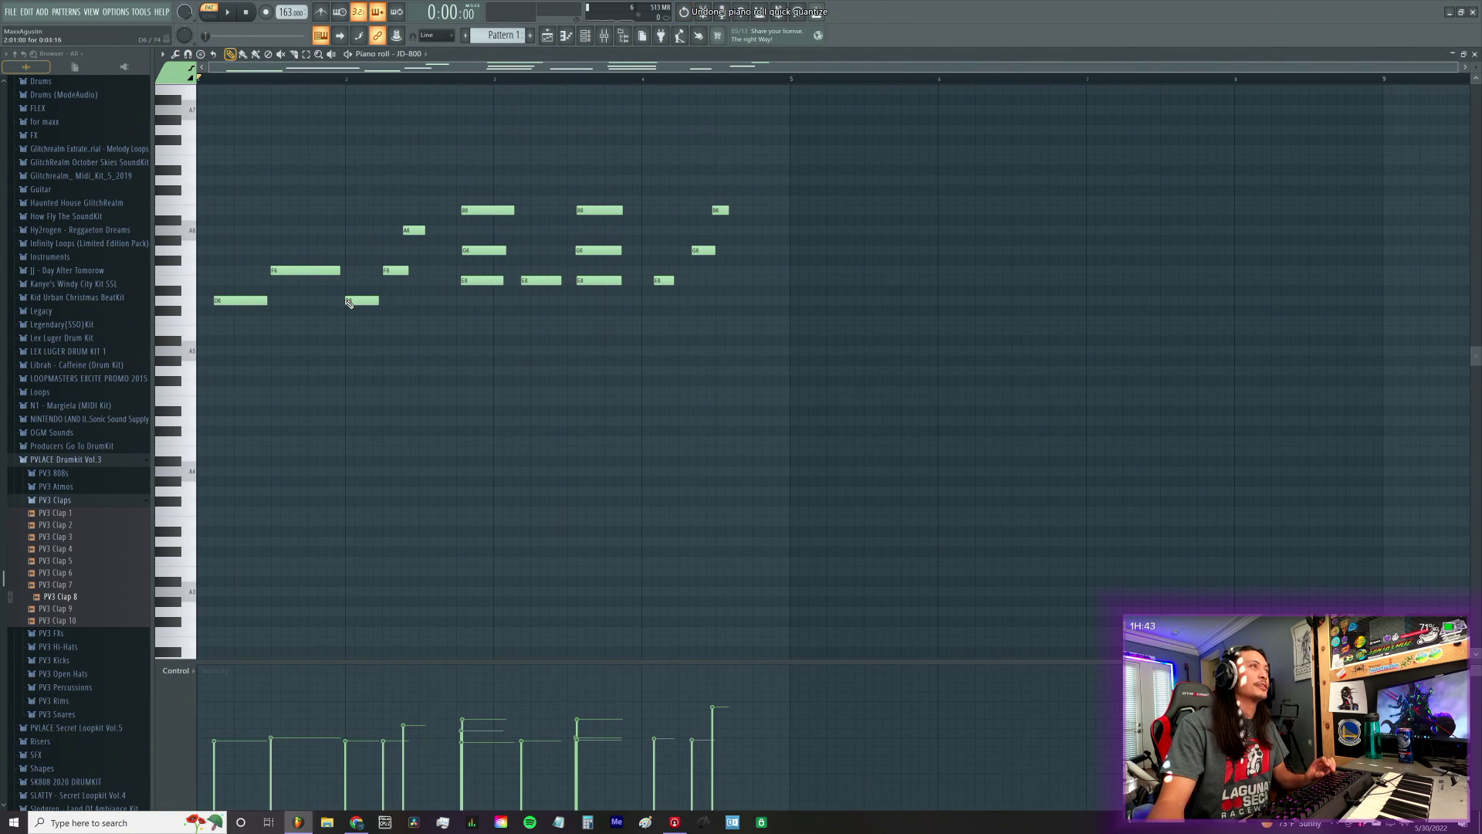
key("ctrl+z")
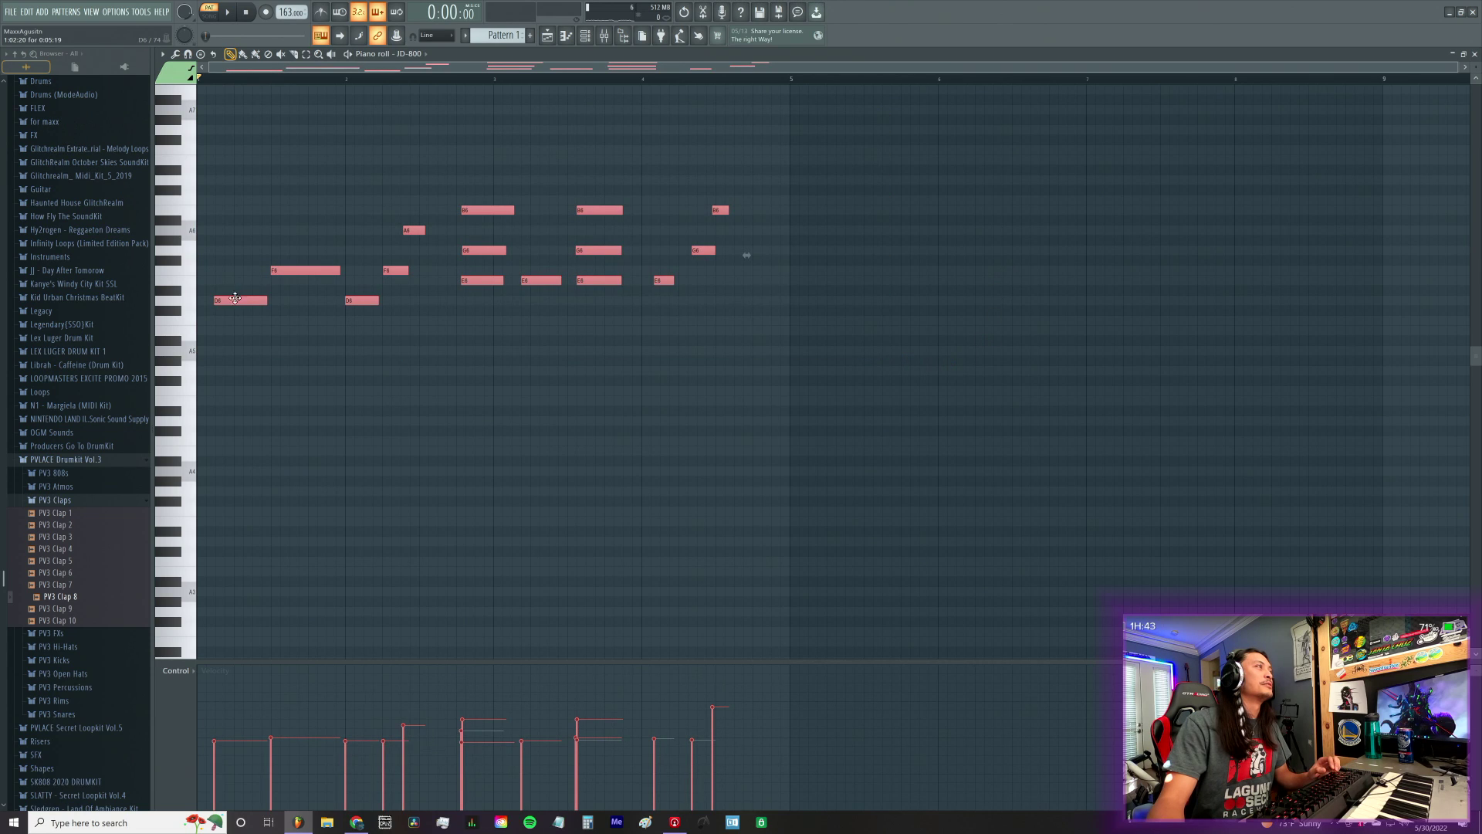
left_click_drag(234, 300, 184, 299)
key("ctrl+z")
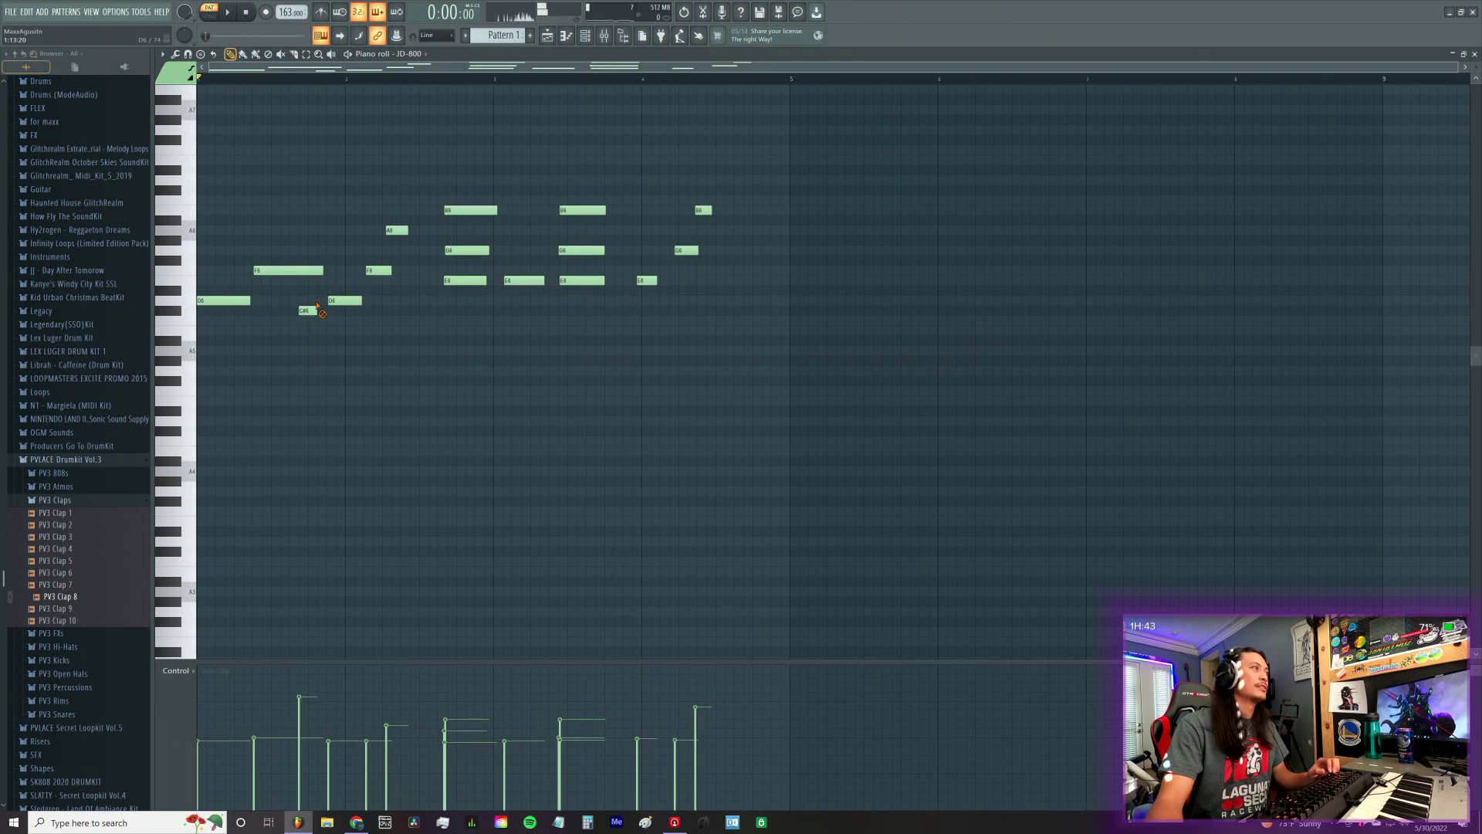
key("space")
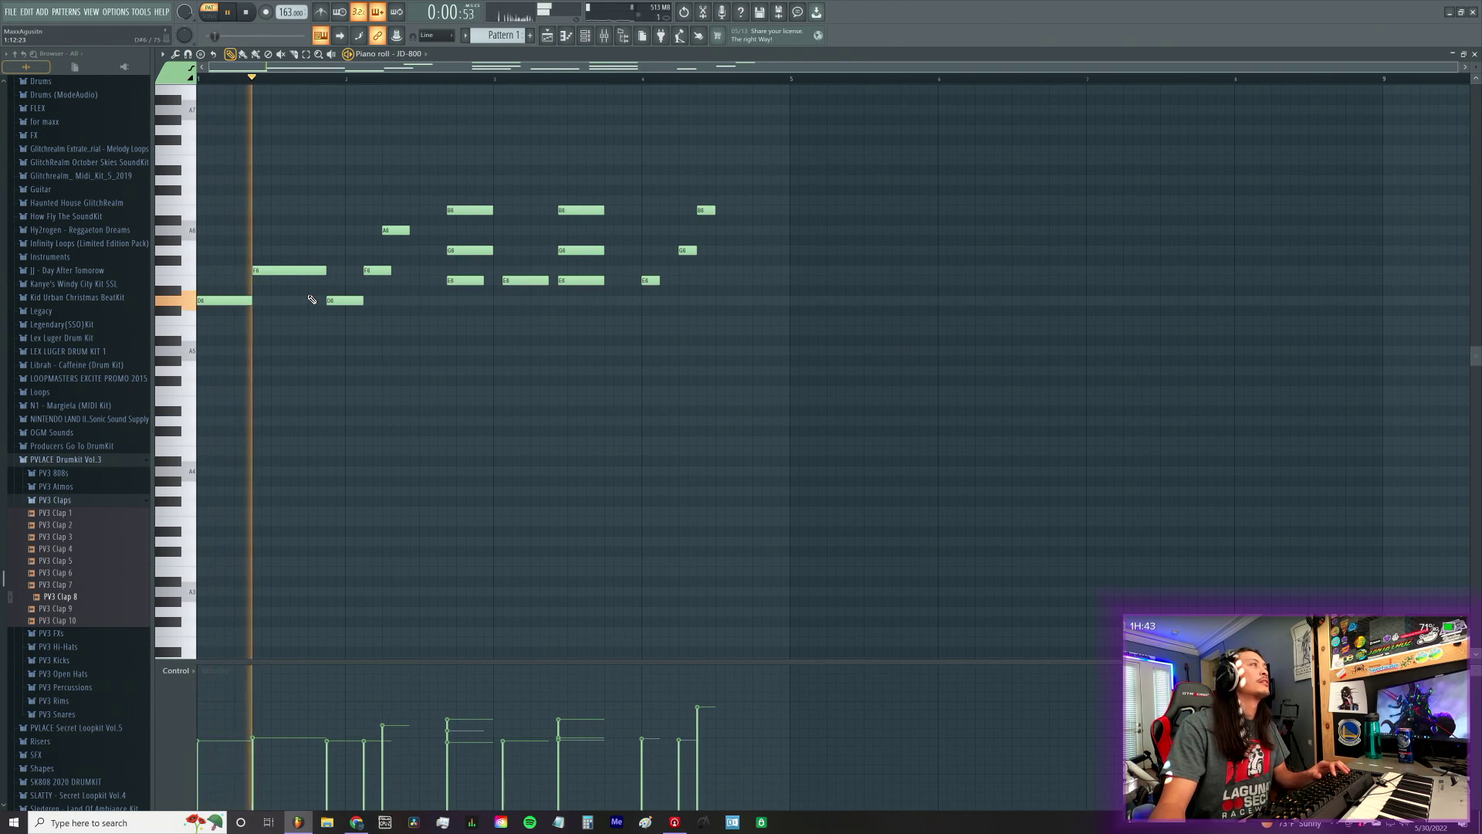
key("space")
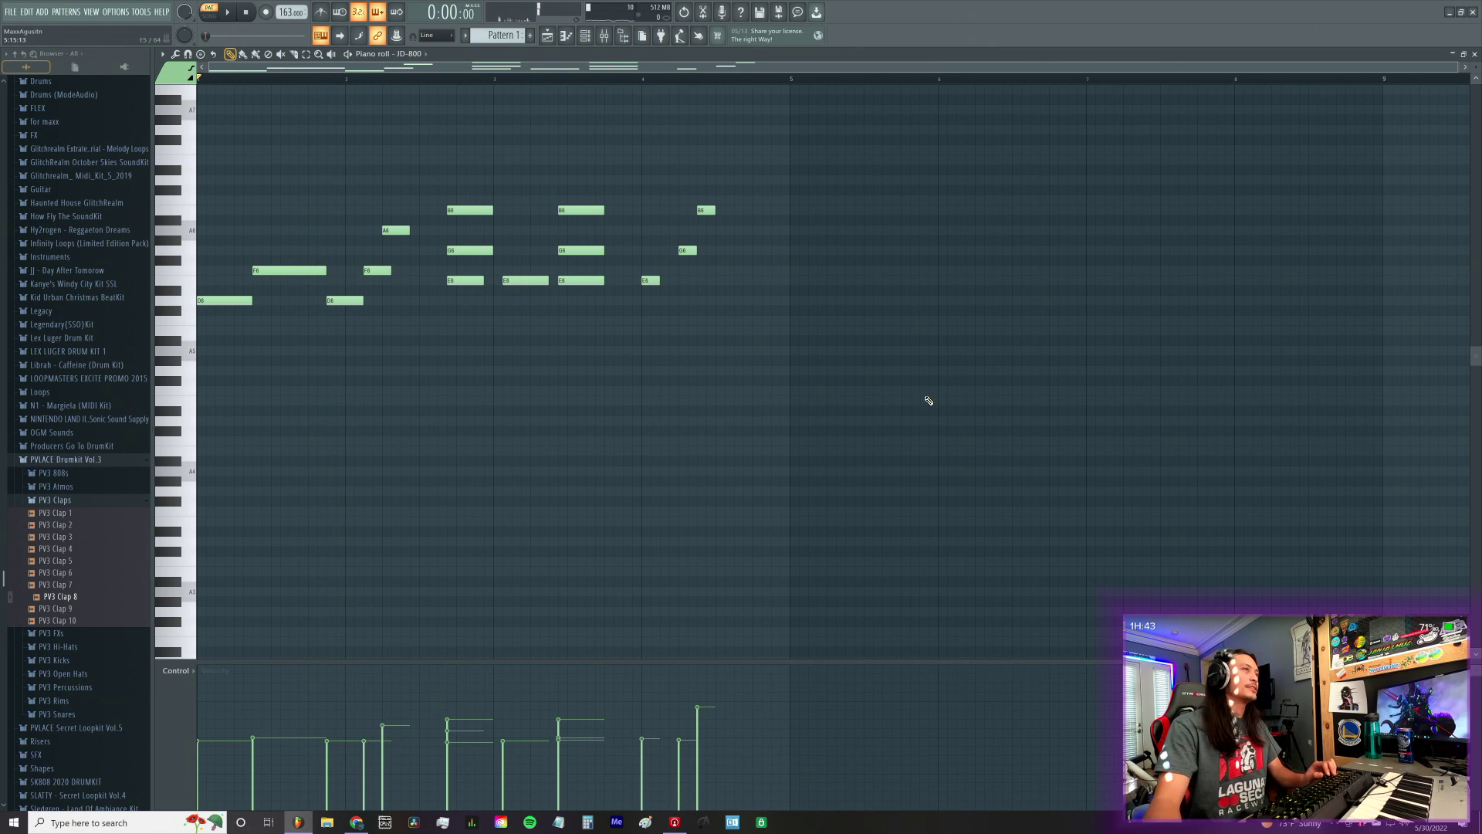
Step: Clear the recorded melody from the JD-800 piano roll and set the tempo to 159 BPM
key("ctrl+z")
scroll(291, 11, "down", 2)
scroll(291, 12, "down", 2)
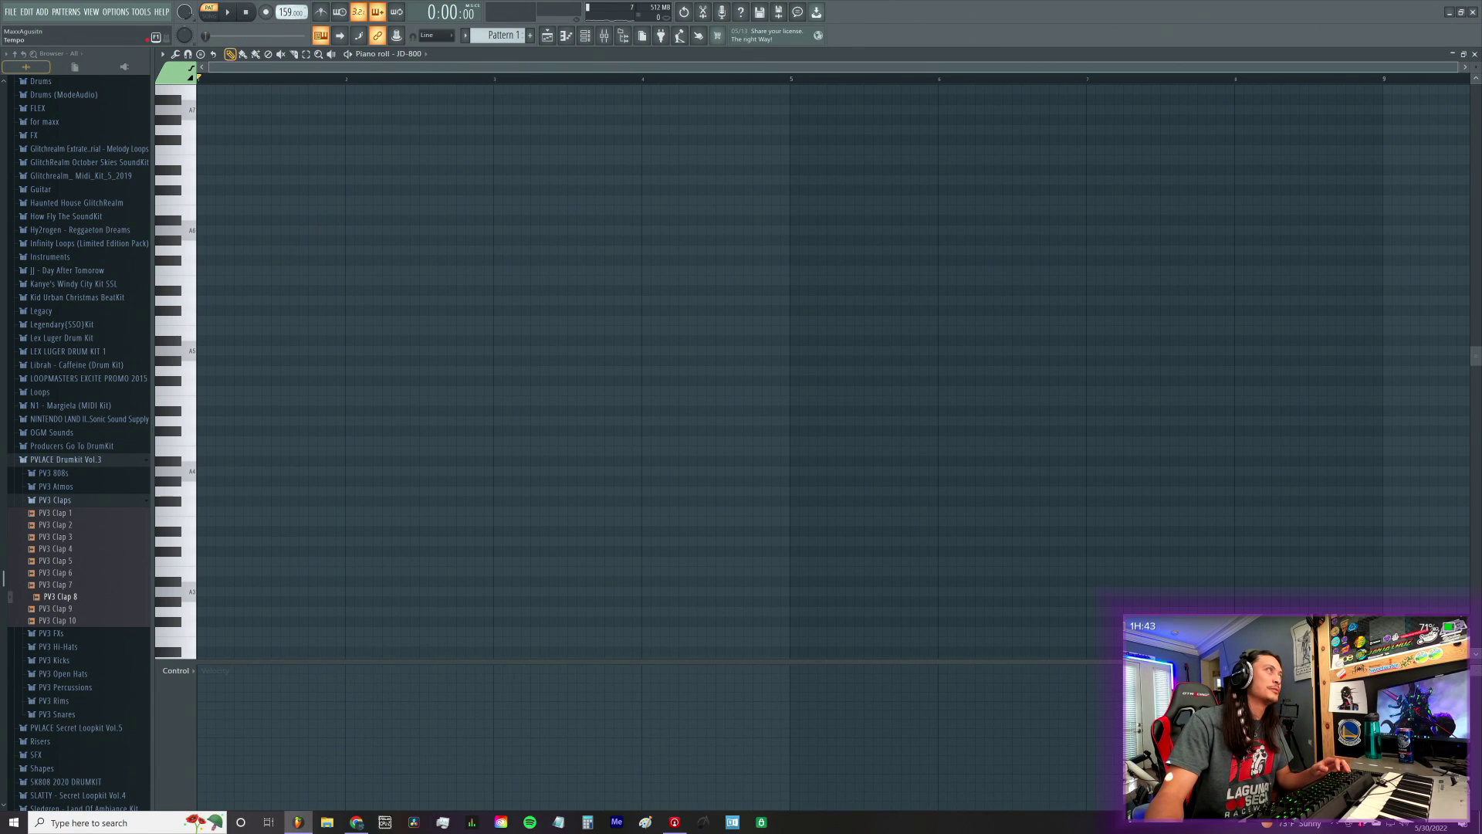
Step: Record a short take of JD-800 notes and automation into Pattern 1 and undo it
left_click(266, 11)
left_click(803, 453)
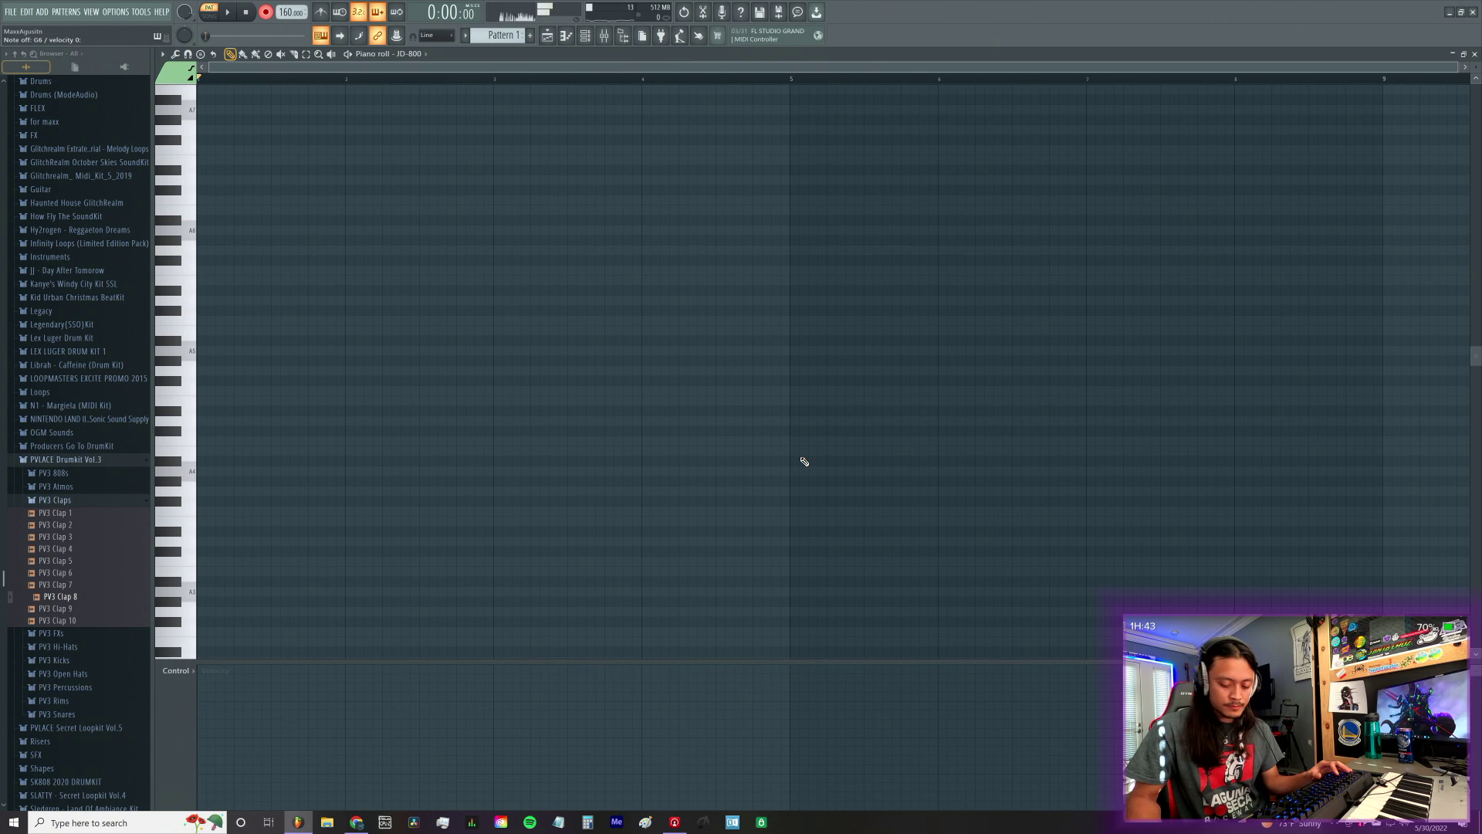
key("space")
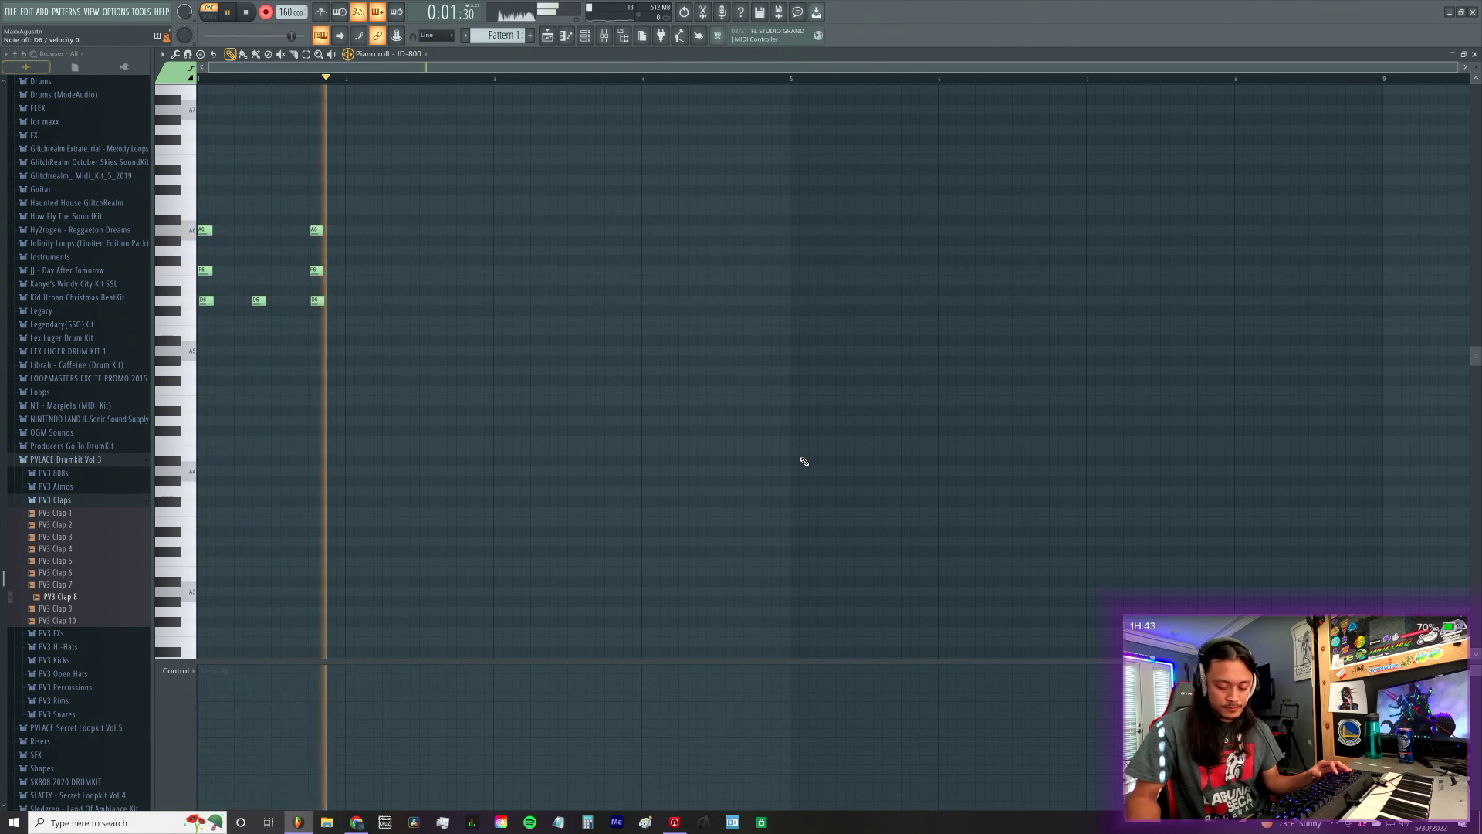
key("space")
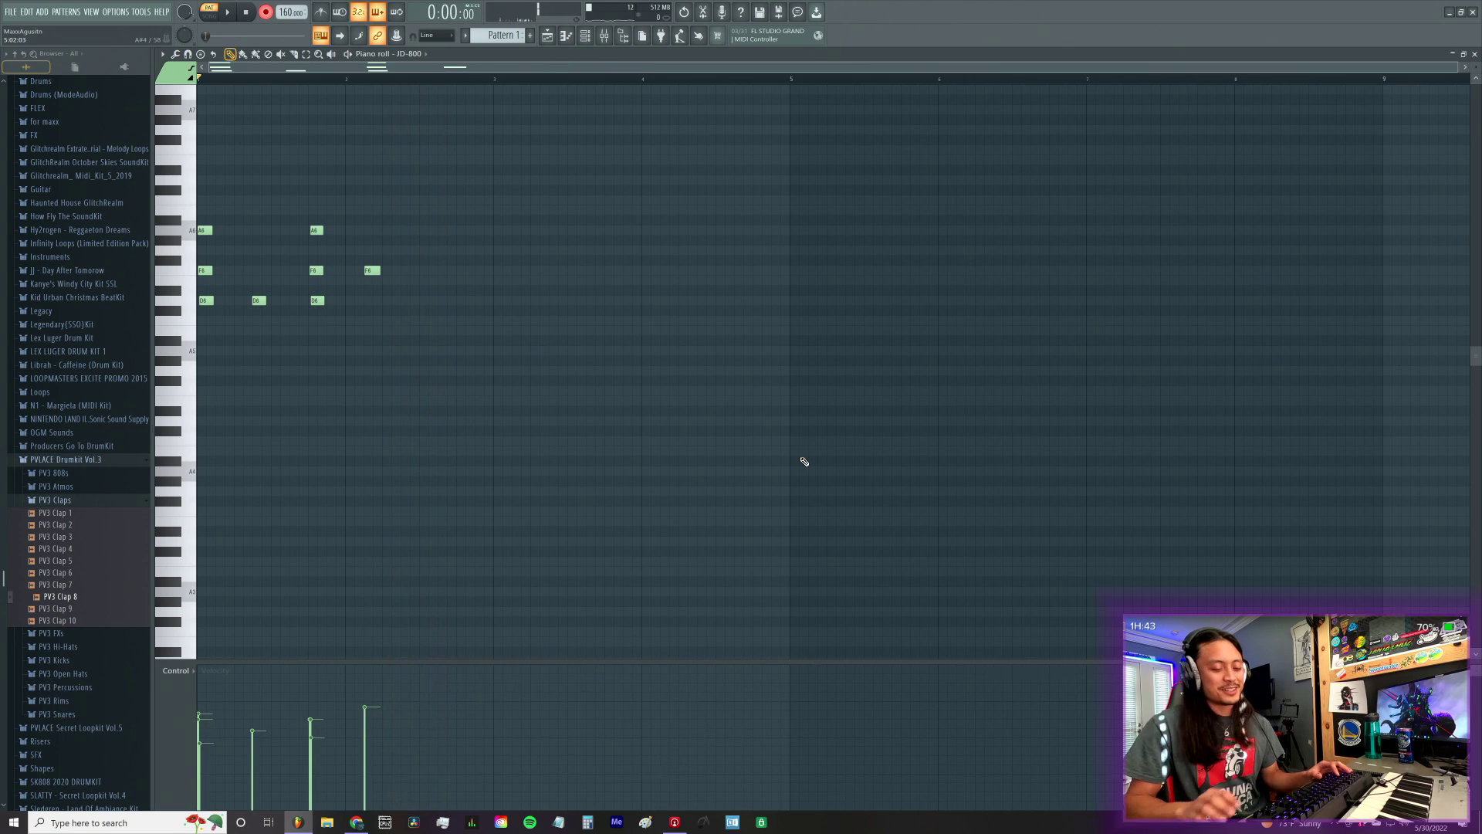
key("ctrl+z")
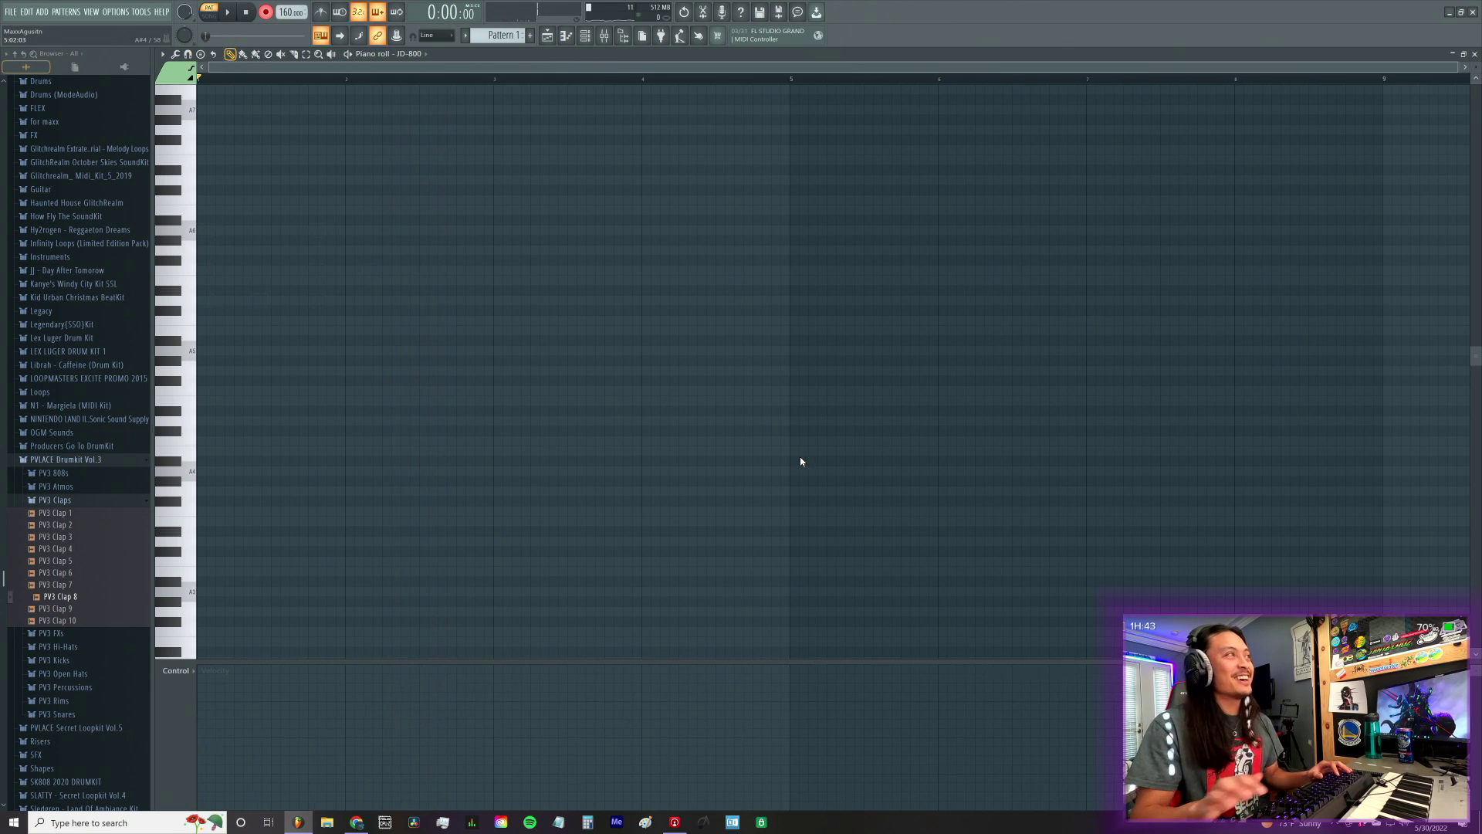
Step: Record an eight-bar JD-800 melody as notes and automation, and undo the take
left_click(269, 13)
left_click(750, 485)
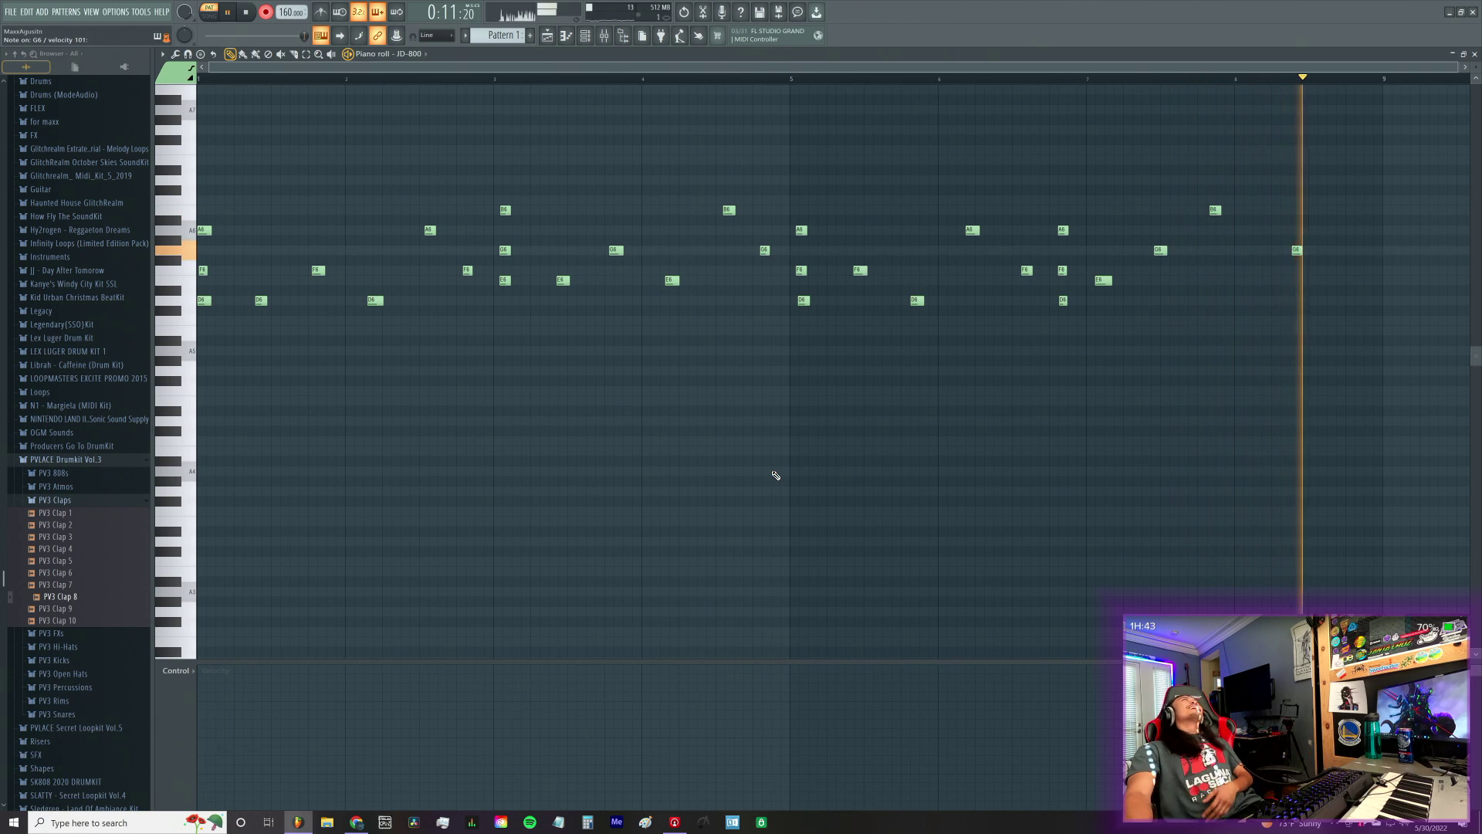
key("space")
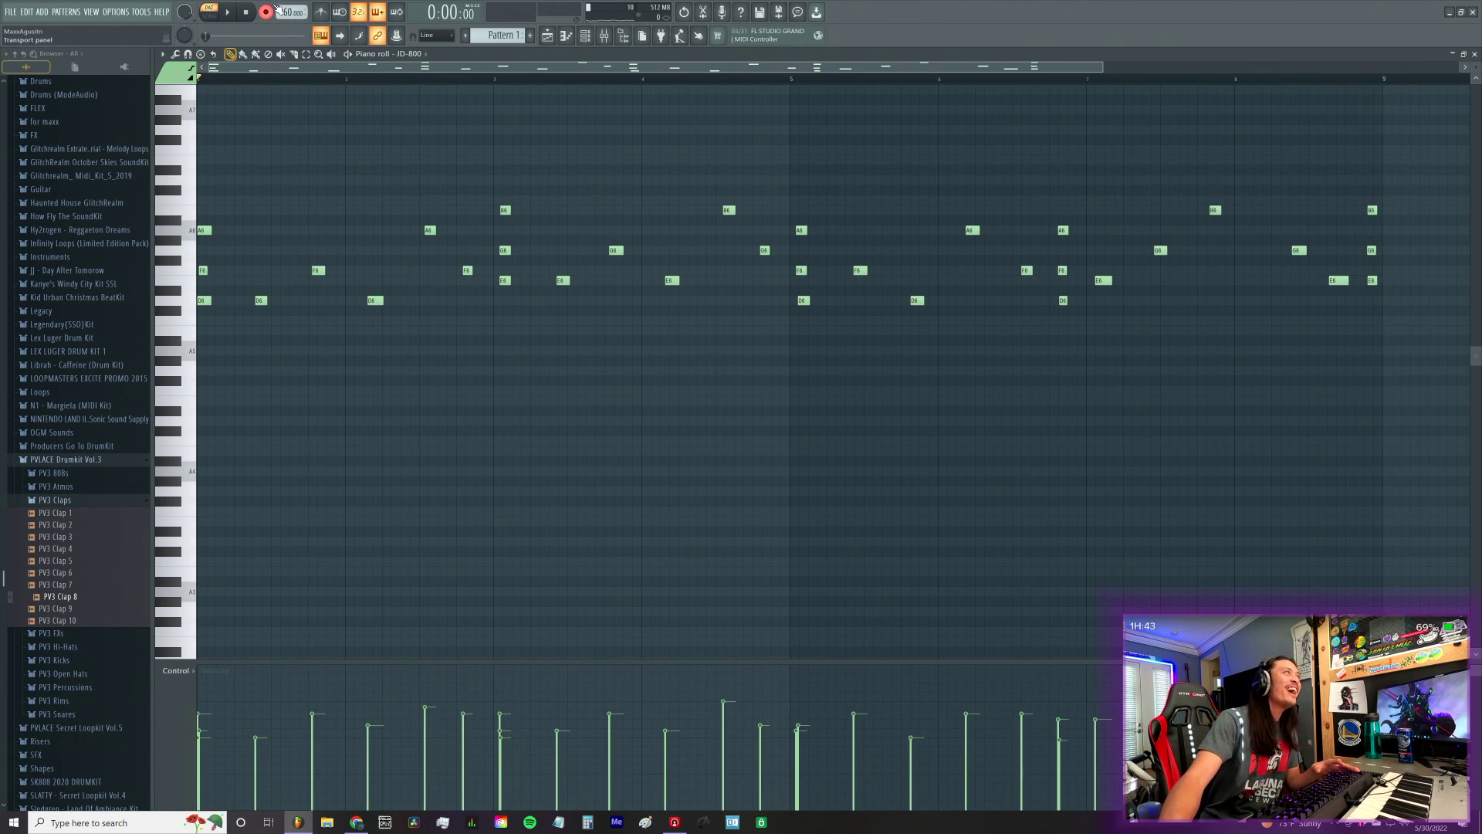
scroll(645, 76, "down", 2)
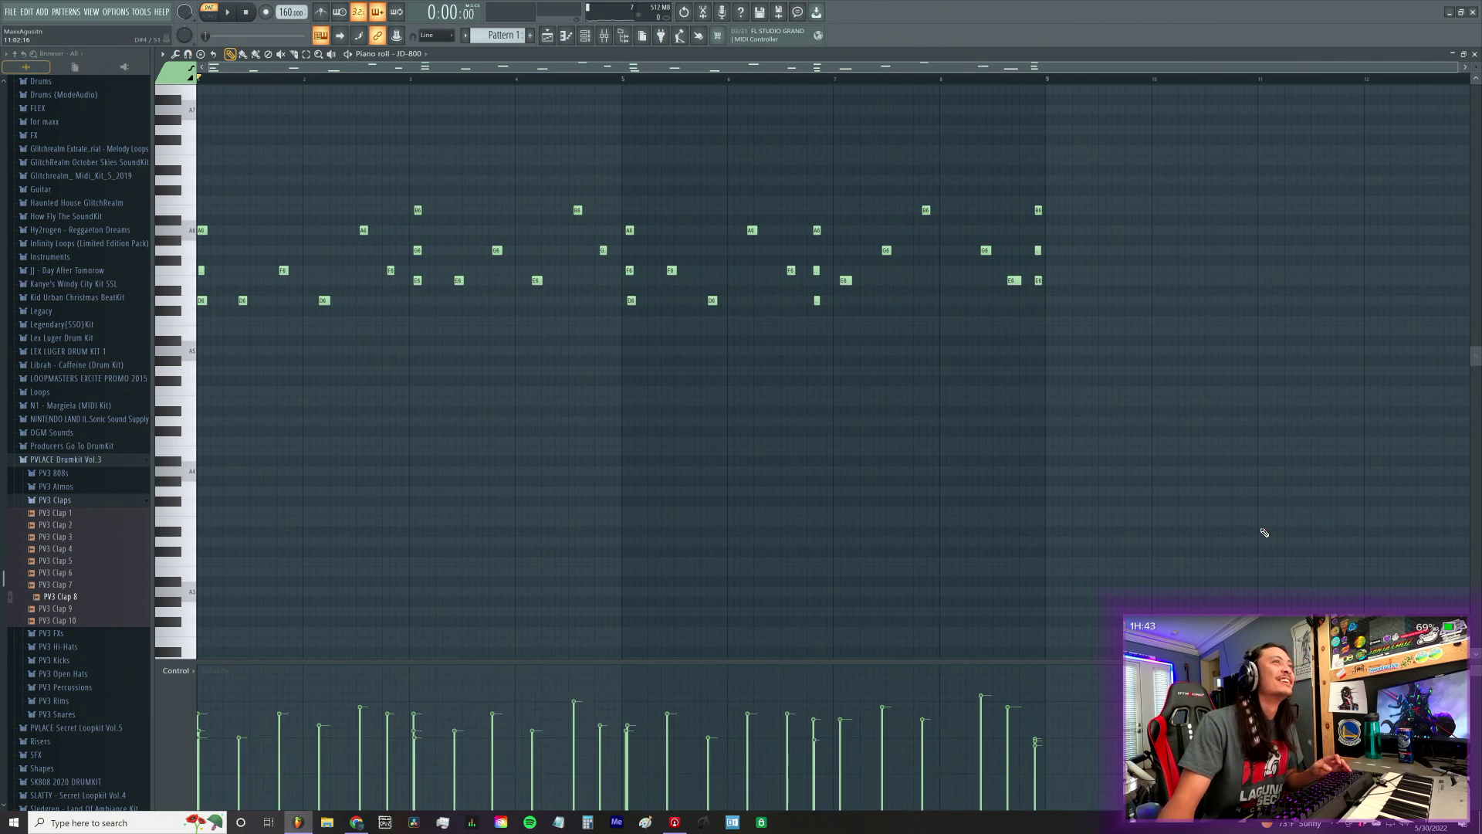
key("ctrl+z")
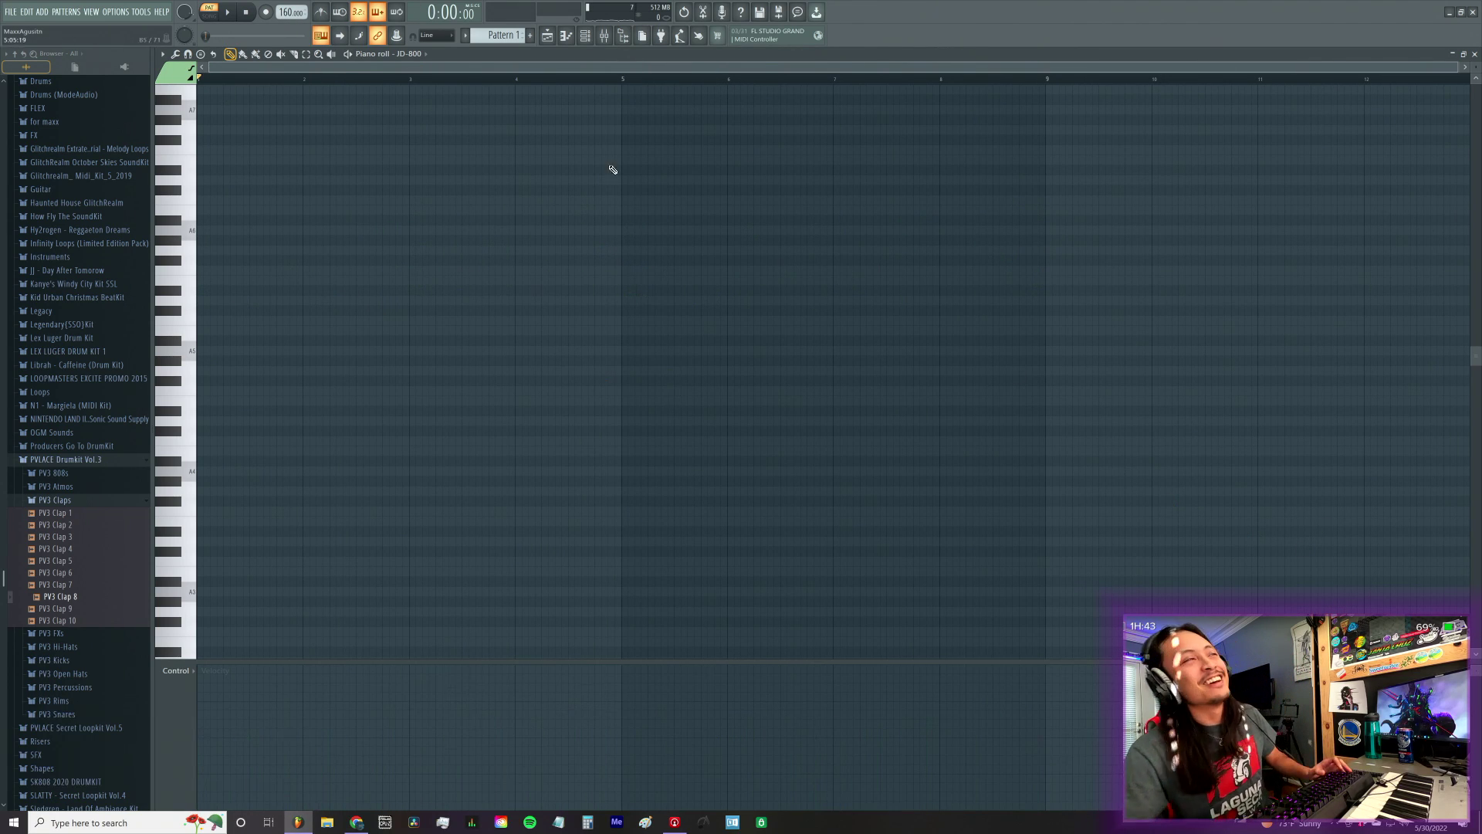
Step: Record a sixteen-bar JD-800 melody into Pattern 1 as notes and automation
left_click(266, 13)
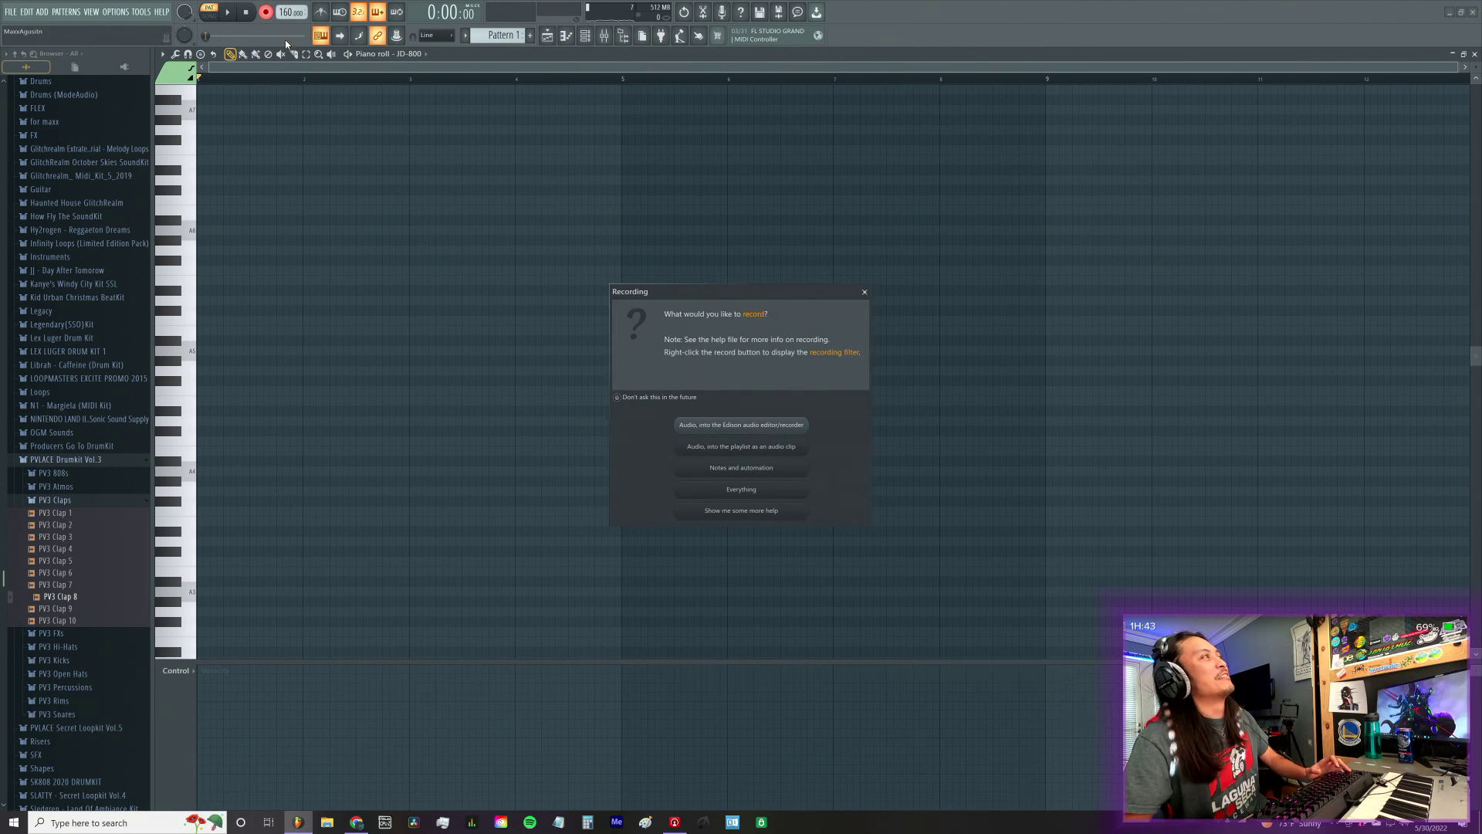
left_click(760, 472)
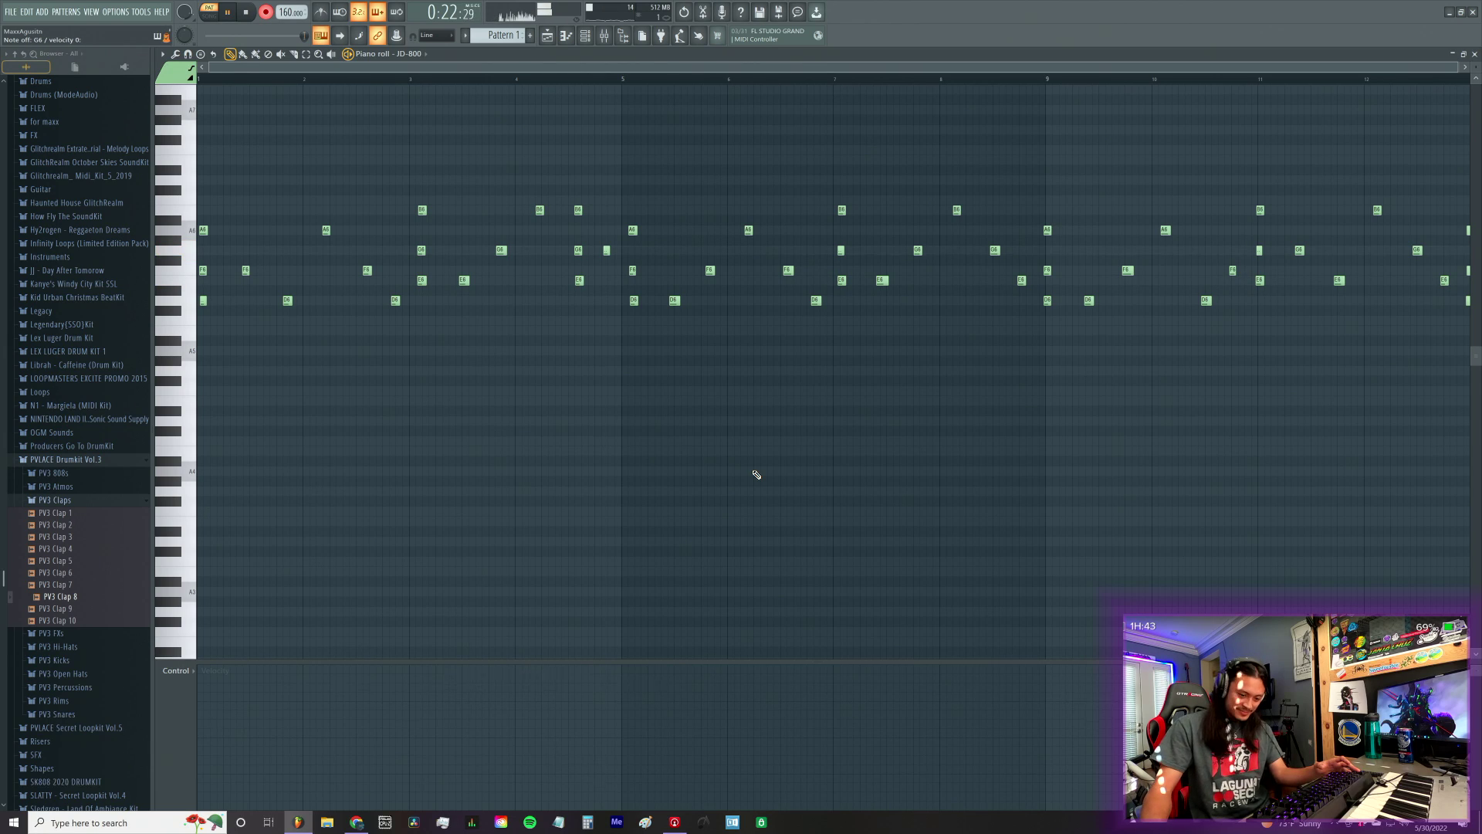
key("space")
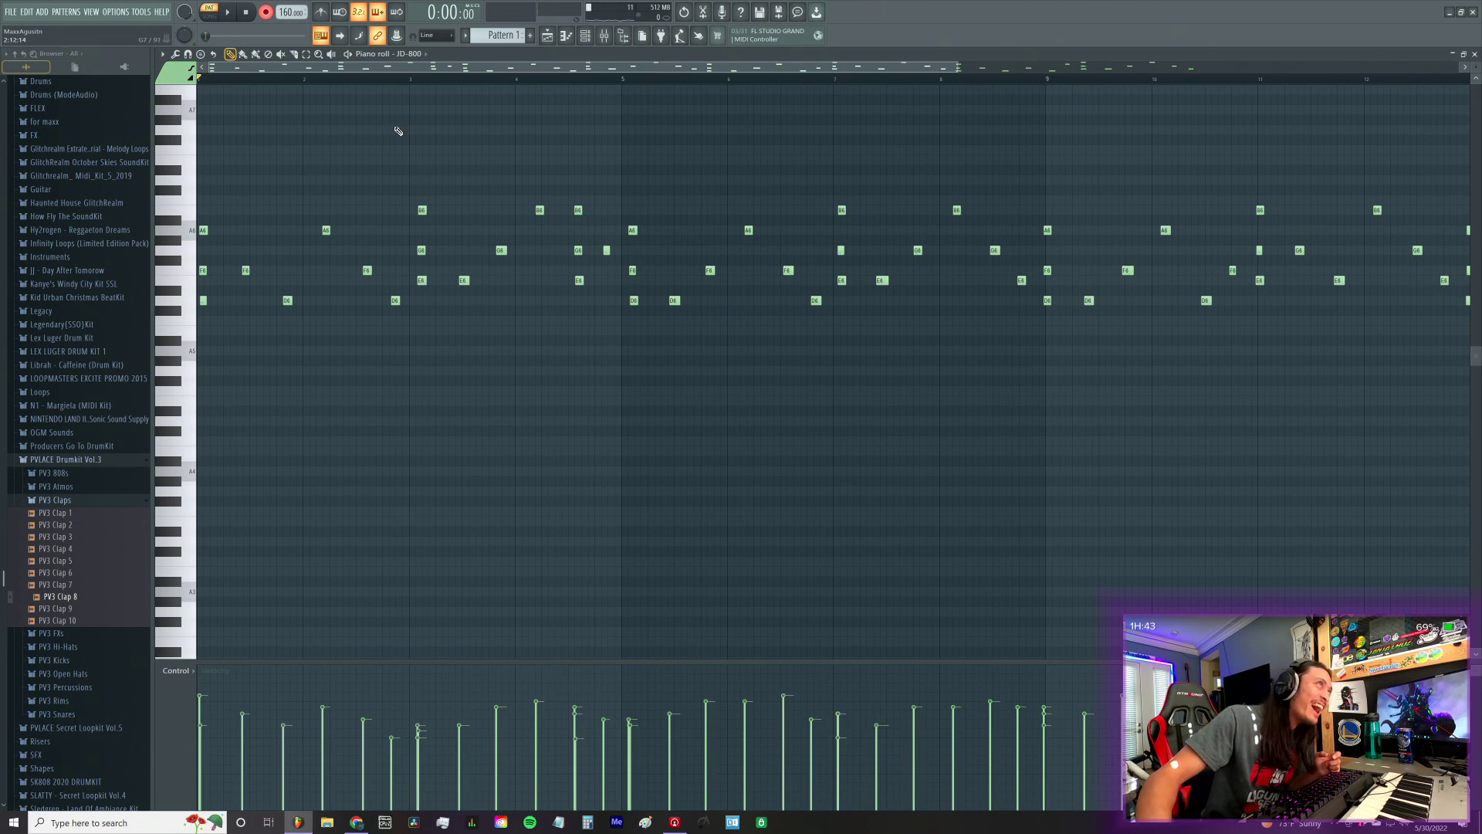
scroll(414, 88, "down", 3)
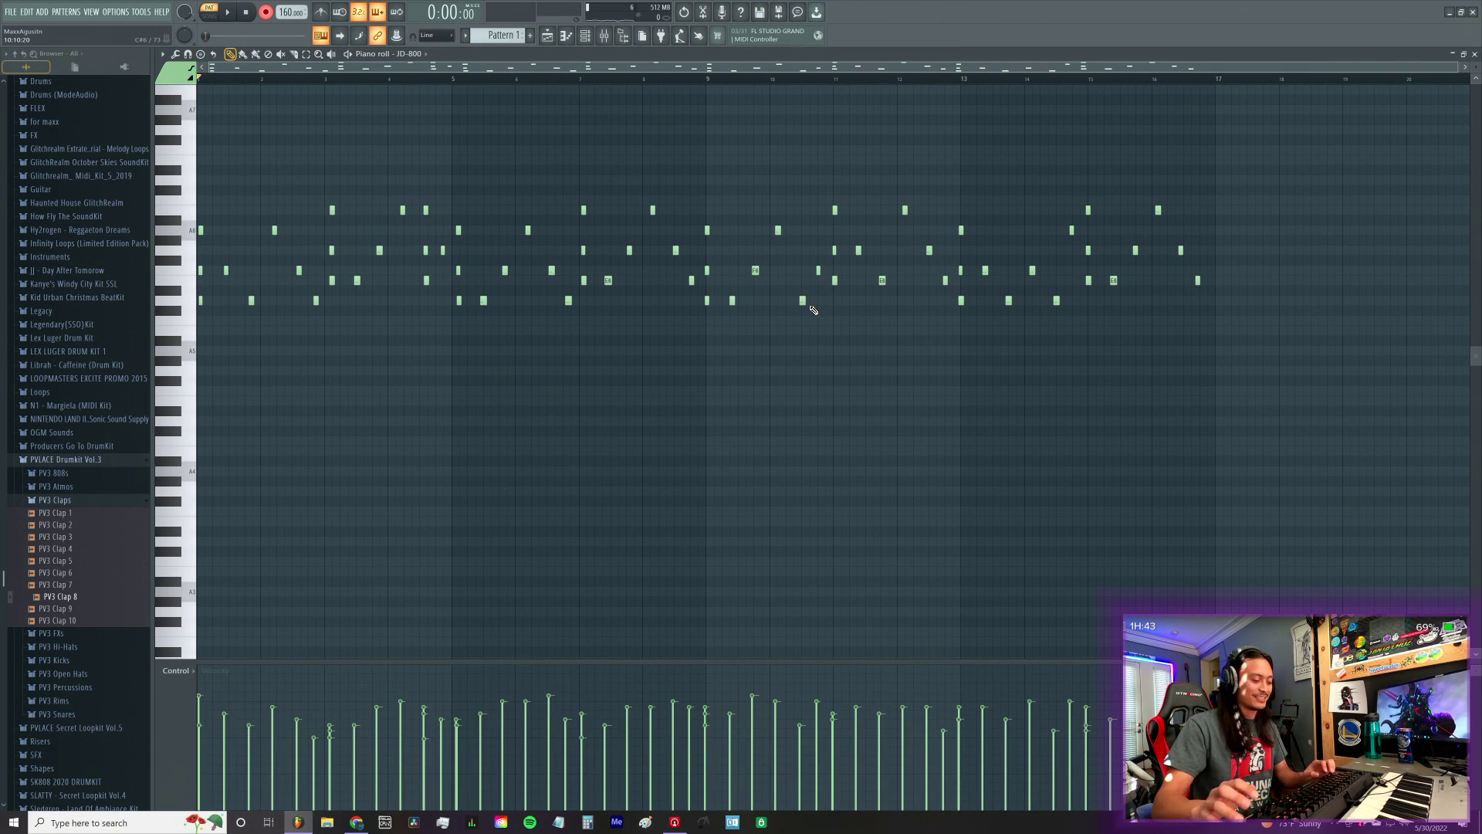
Step: Quick quantize the recorded melody and play it back with the mixer open
key("ctrl+q")
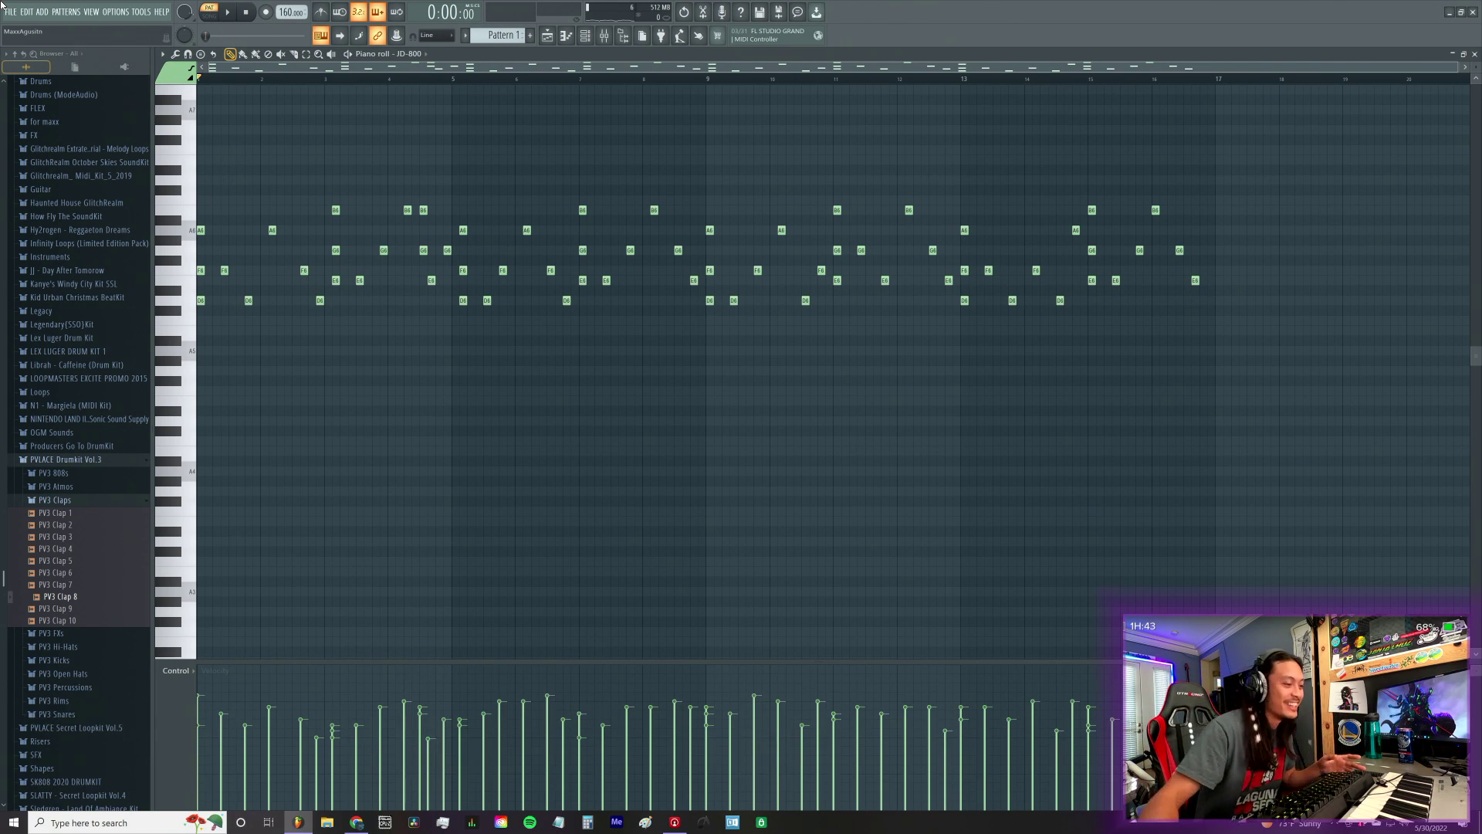
left_click(606, 38)
left_click(606, 38)
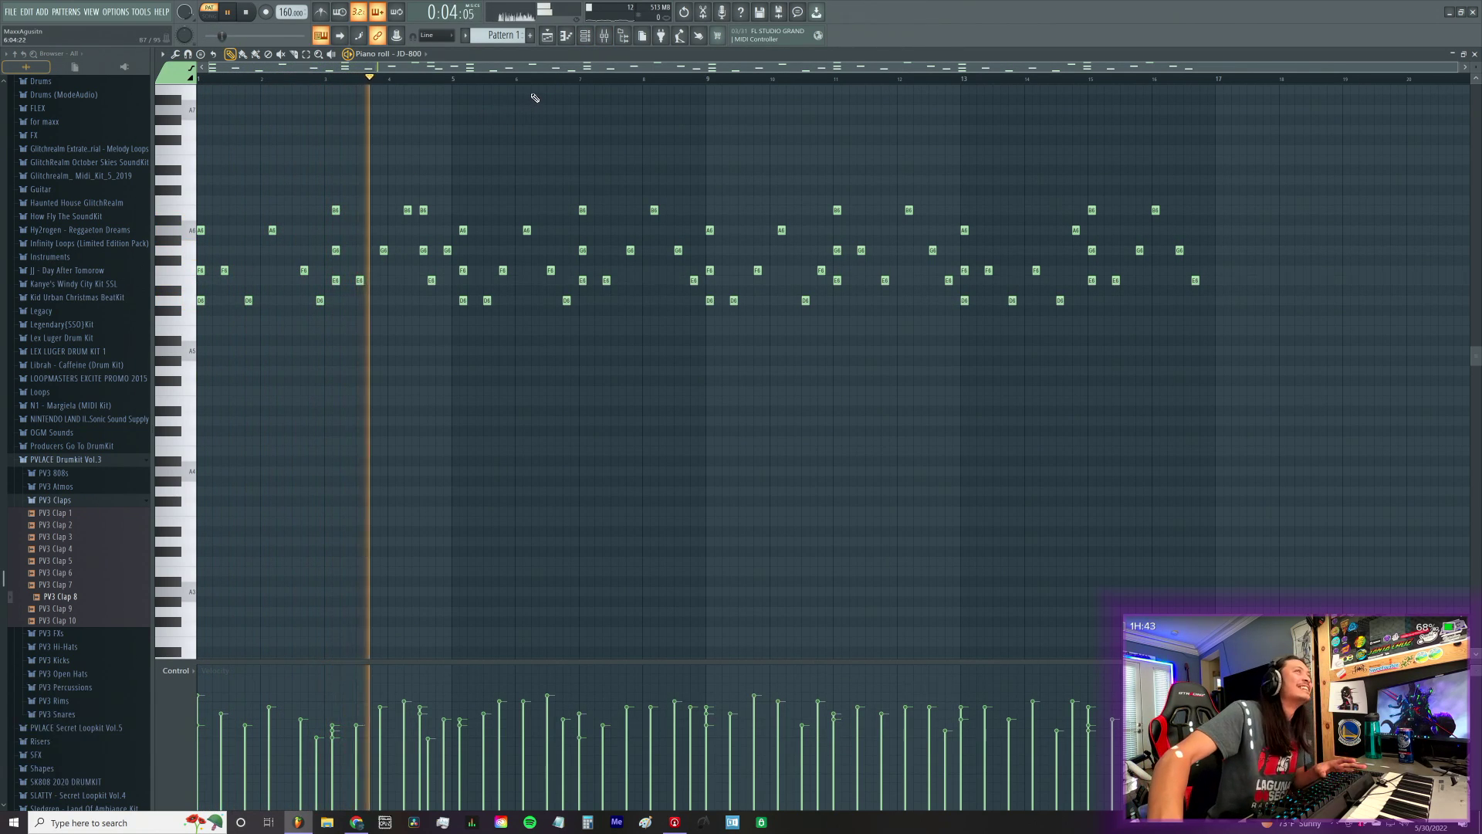
left_click(604, 37)
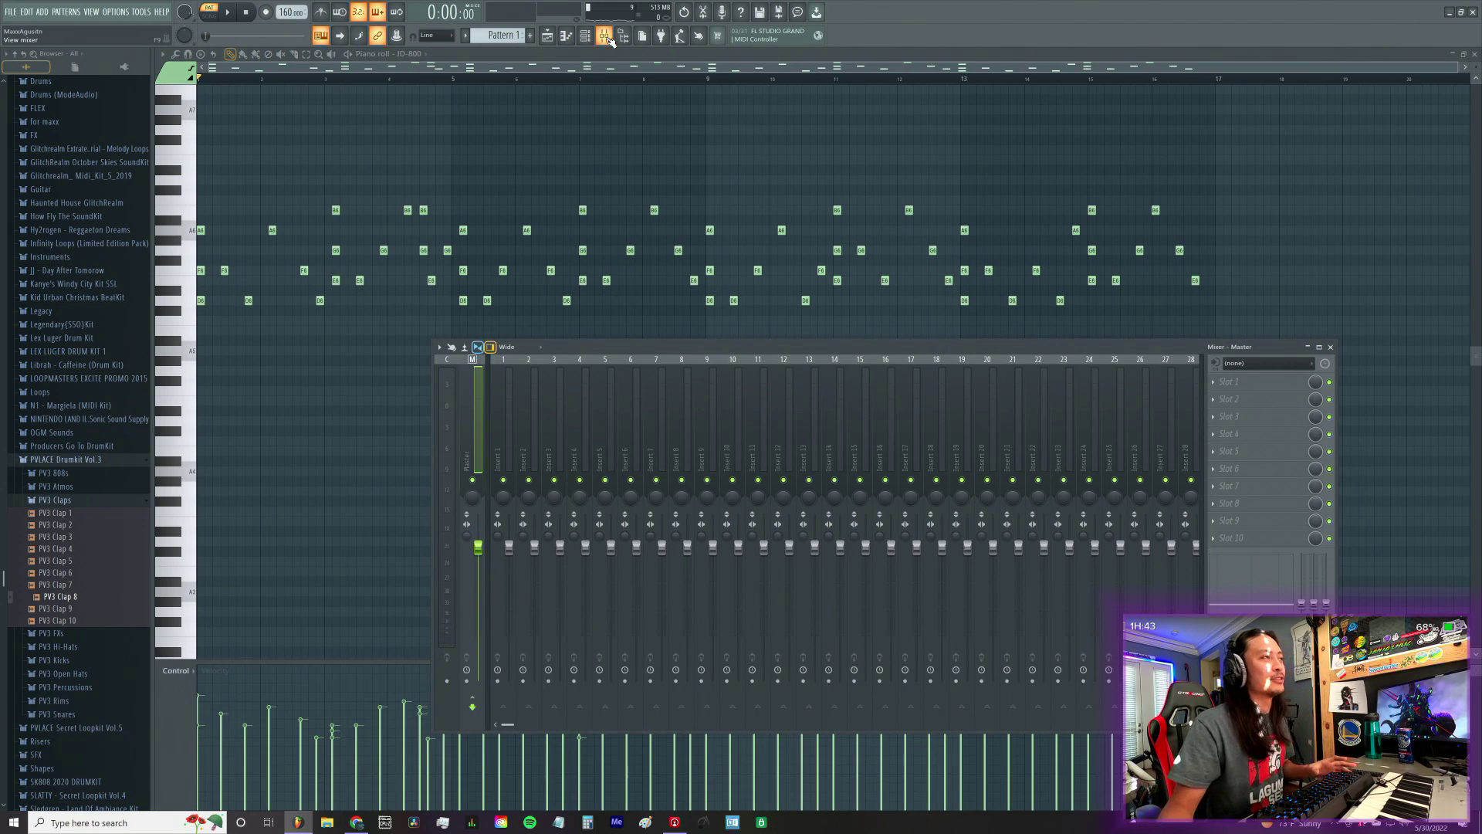
key("space")
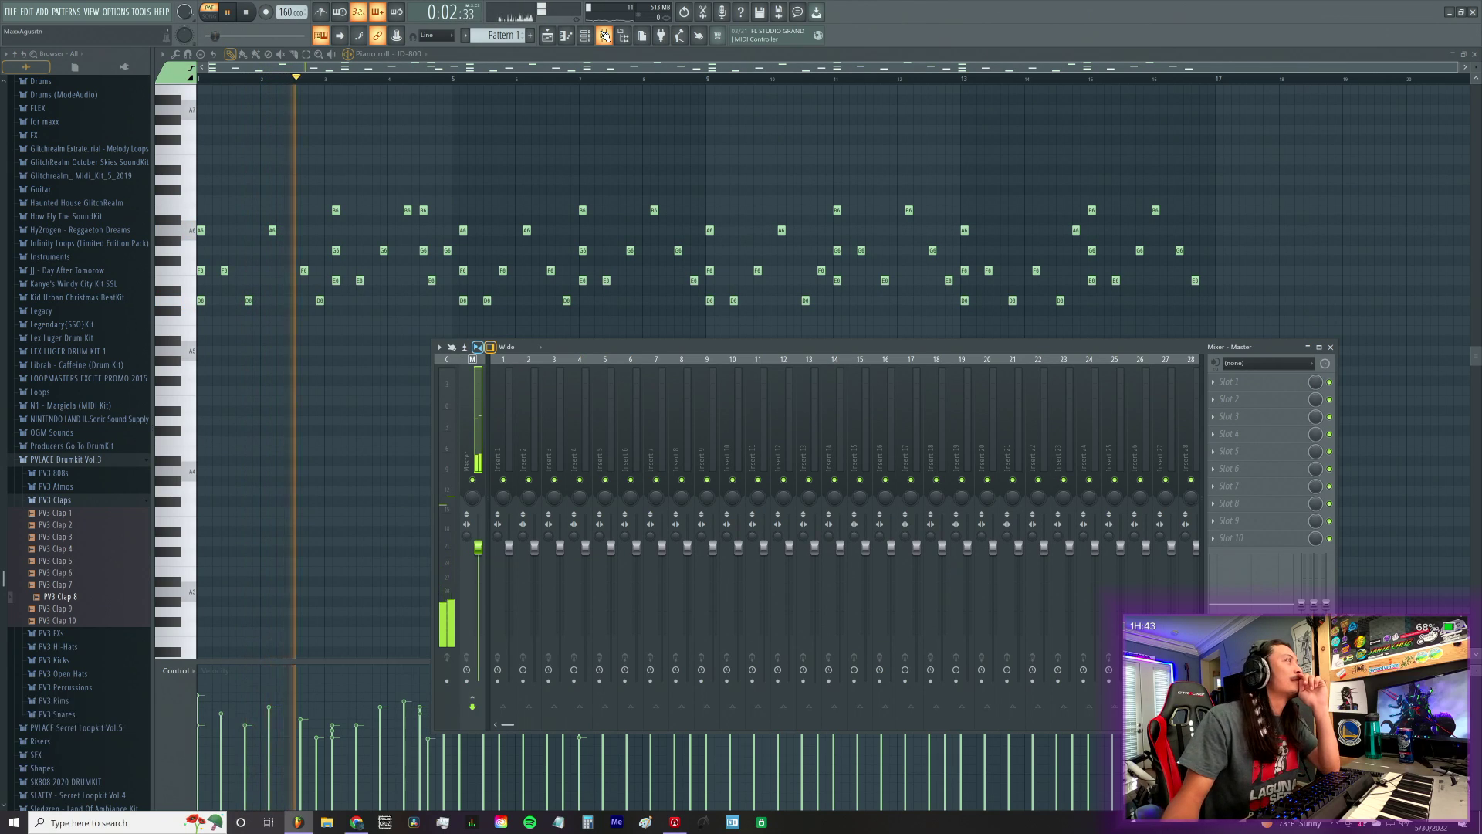
key("F9")
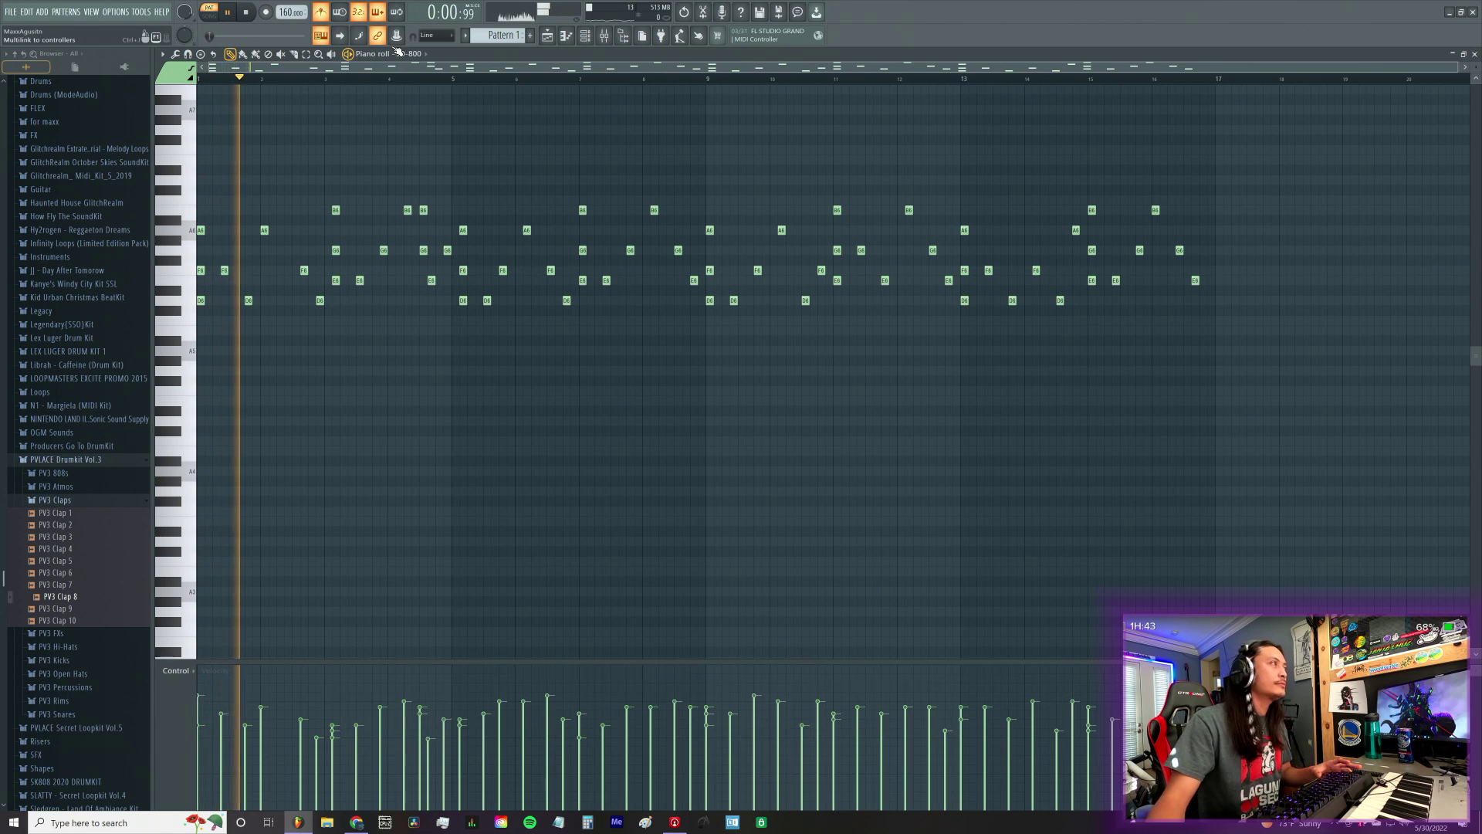
Step: Replay the opening bars while testing an earlier position for the high note in bar 2
key("space")
key("space")
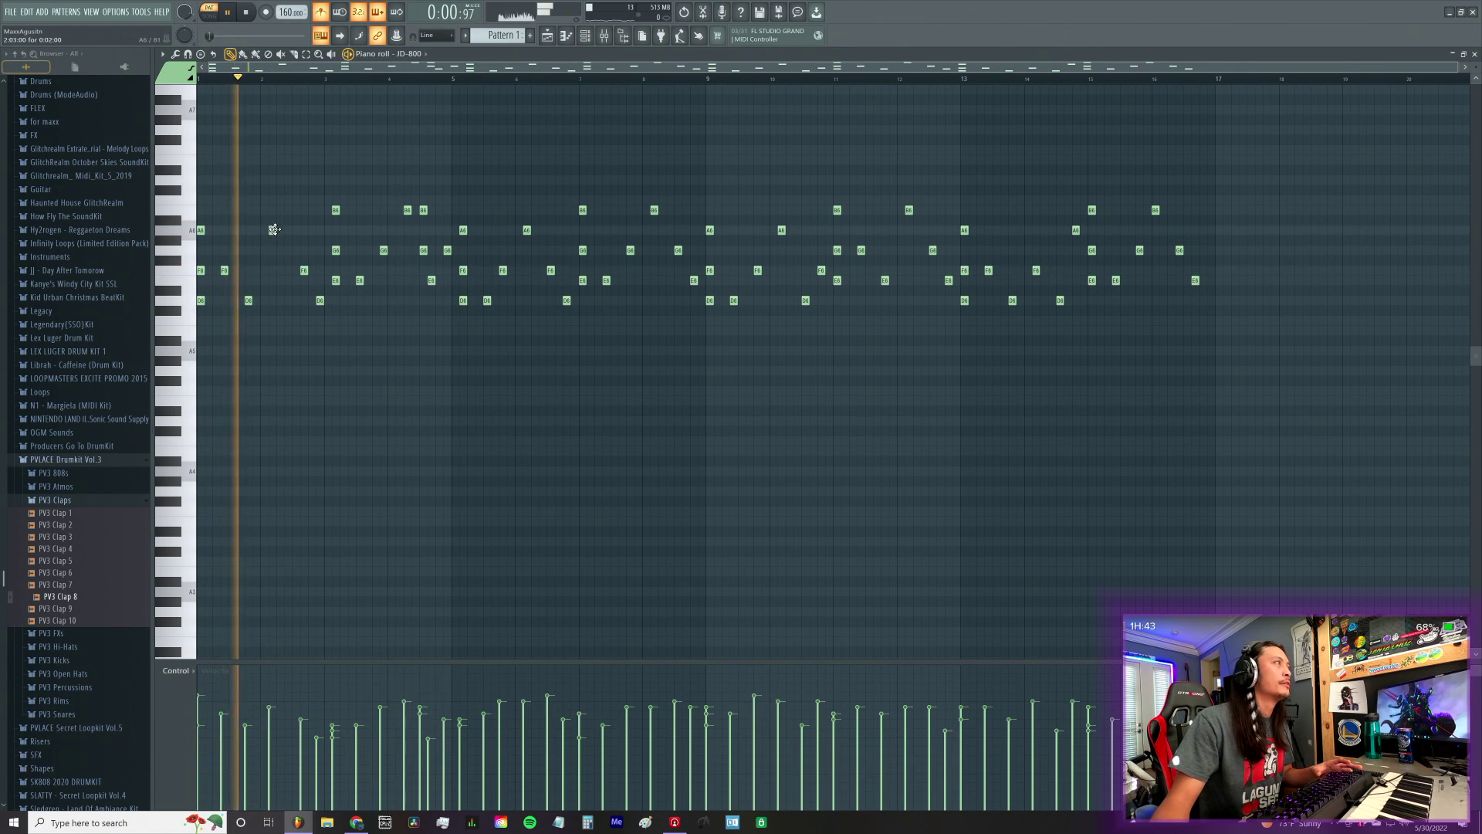
key("space")
key("space")
left_click(271, 229)
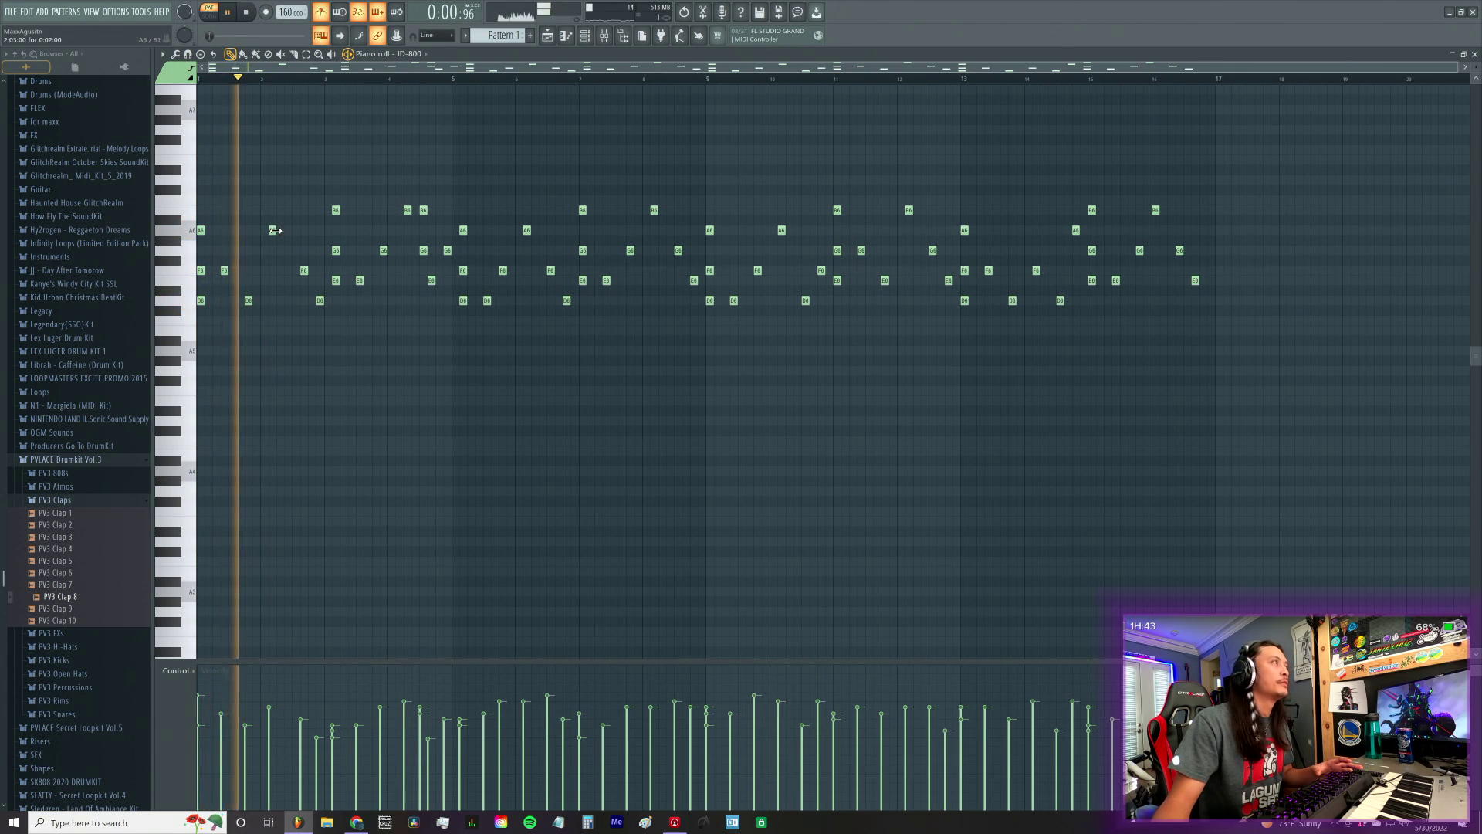
key("space")
key("space")
Step: Try moving the last two notes of bar 2 and the chord at the start of bar 3 one step earlier
left_click_drag(303, 270, 311, 301)
key("space")
key("space")
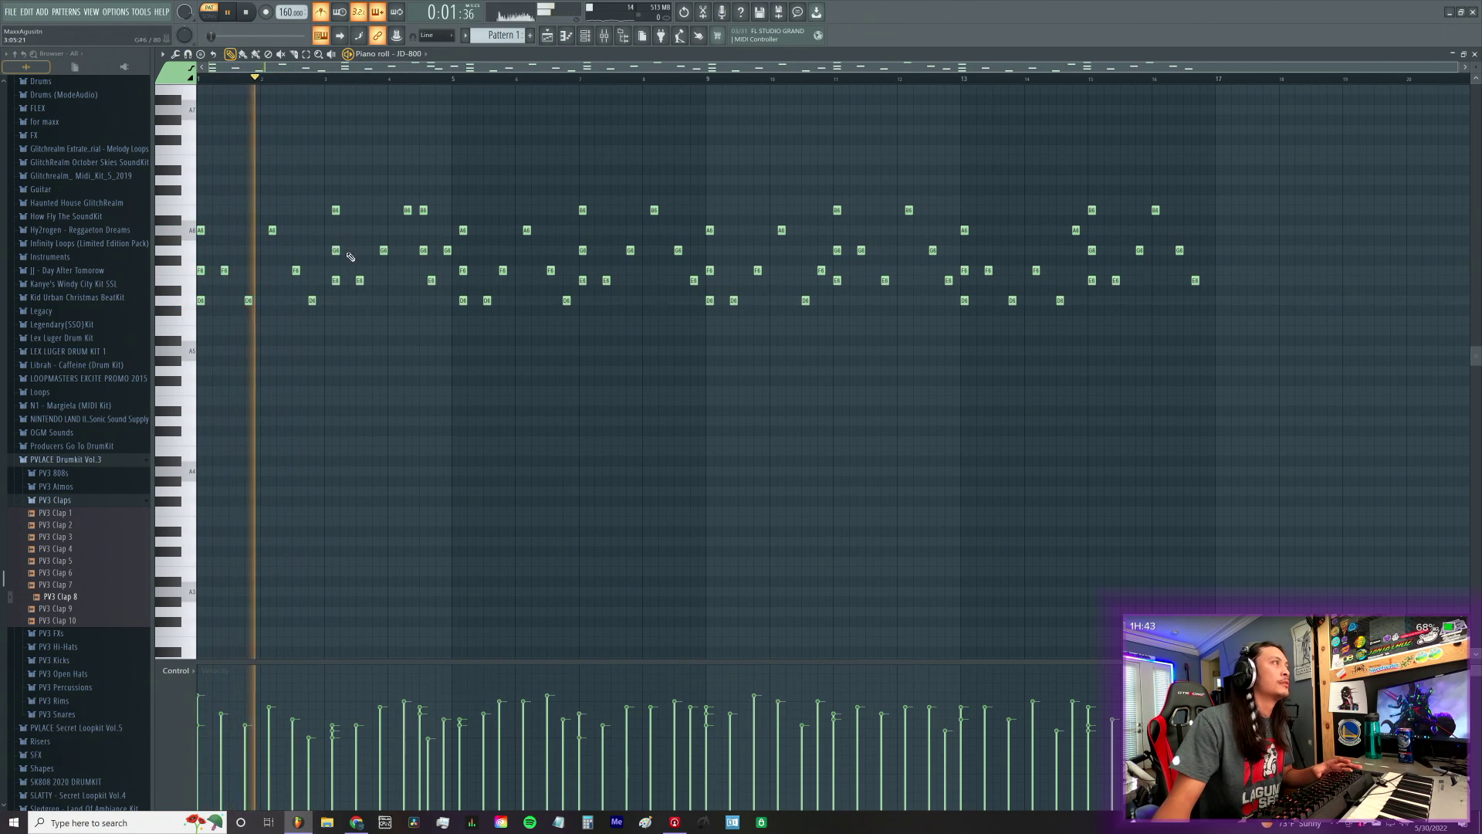
left_click_drag(339, 298, 325, 252)
key("space")
key("space")
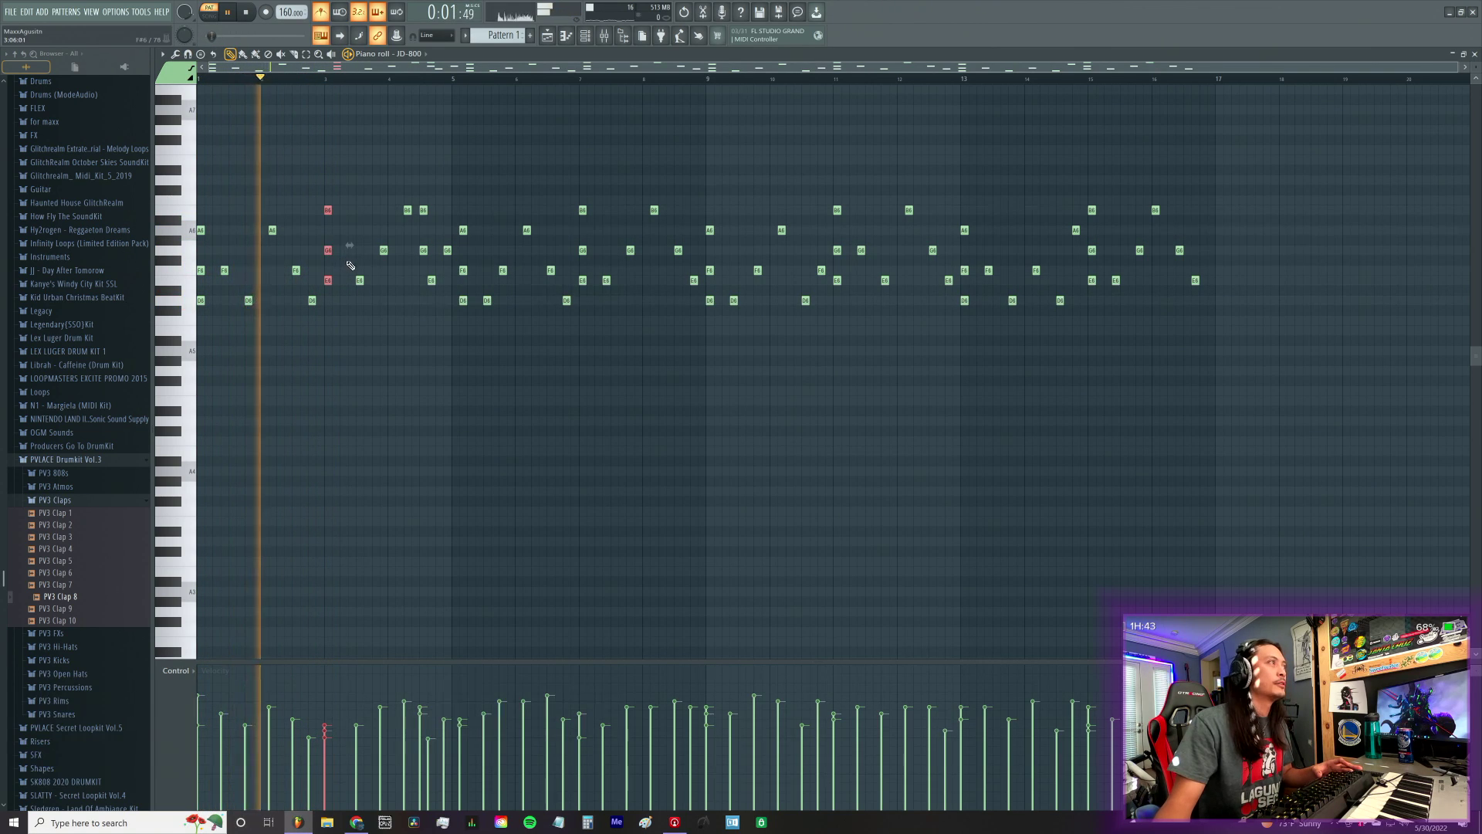
left_click(384, 300)
key("space")
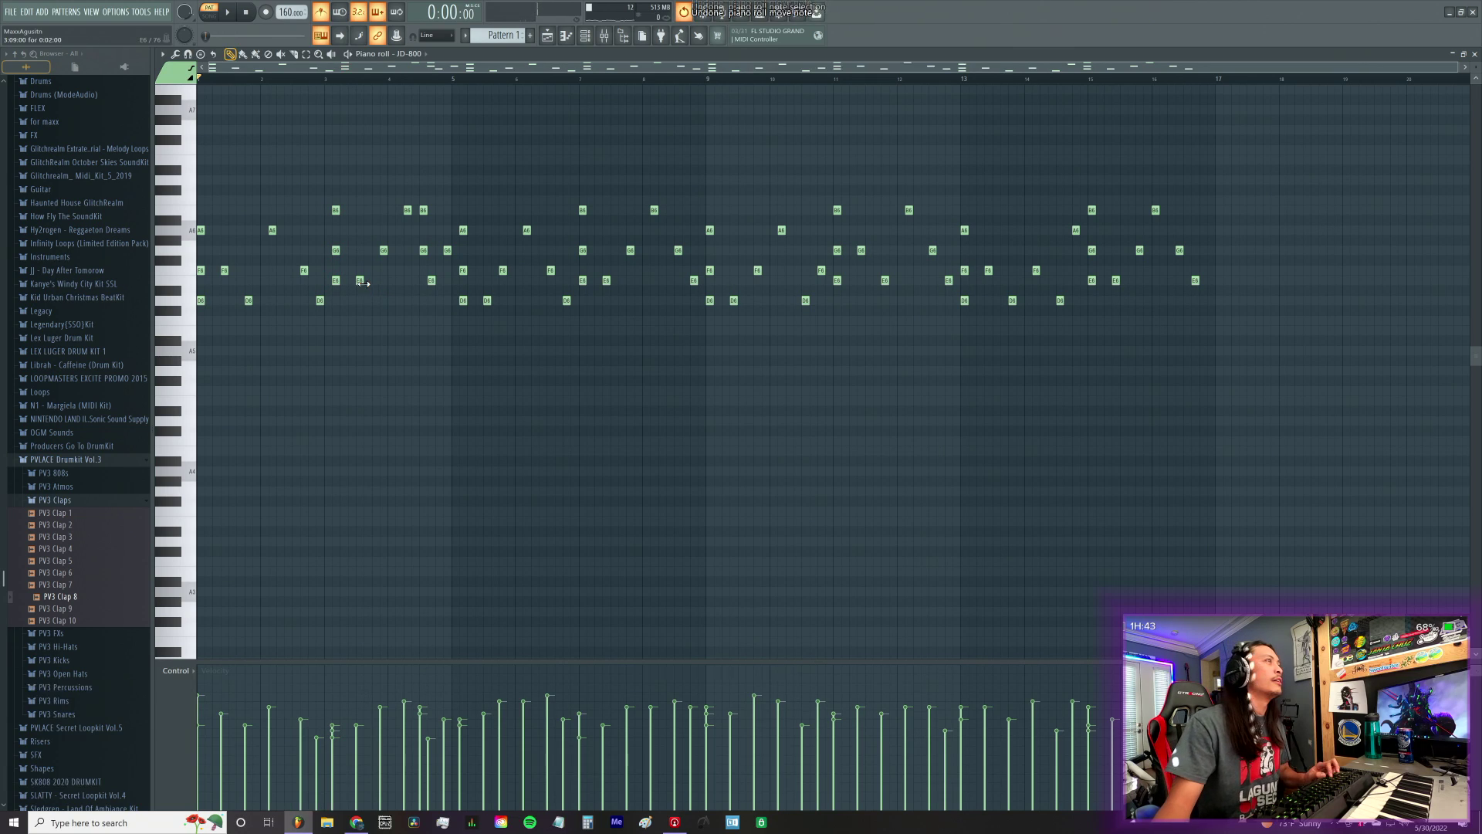
Step: Restore the unquantized take, nudge all of its notes slightly earlier and quick quantize them
key("ctrl+z")
left_click_drag(1336, 500, 263, 358)
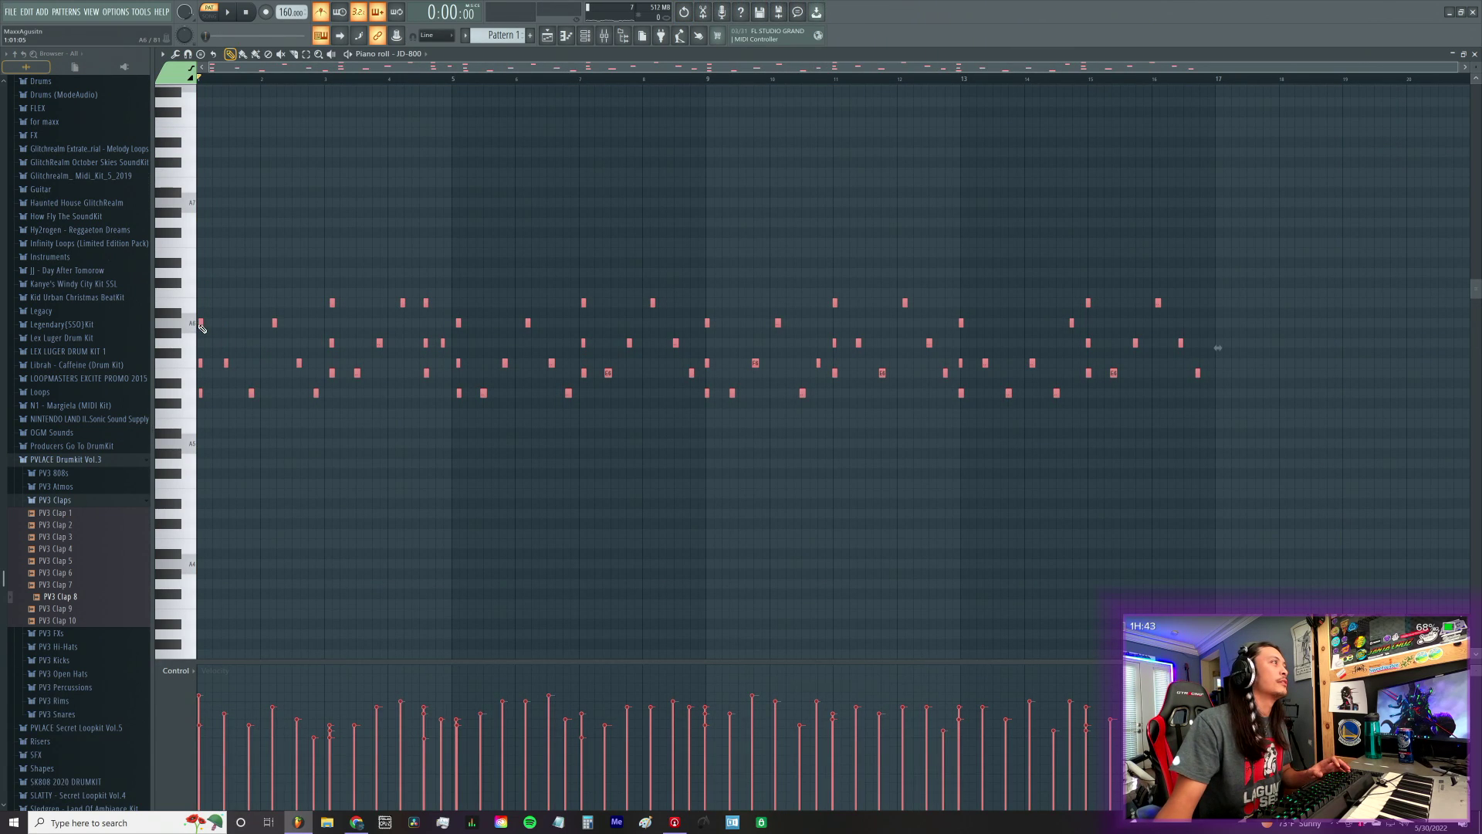
left_click(240, 280)
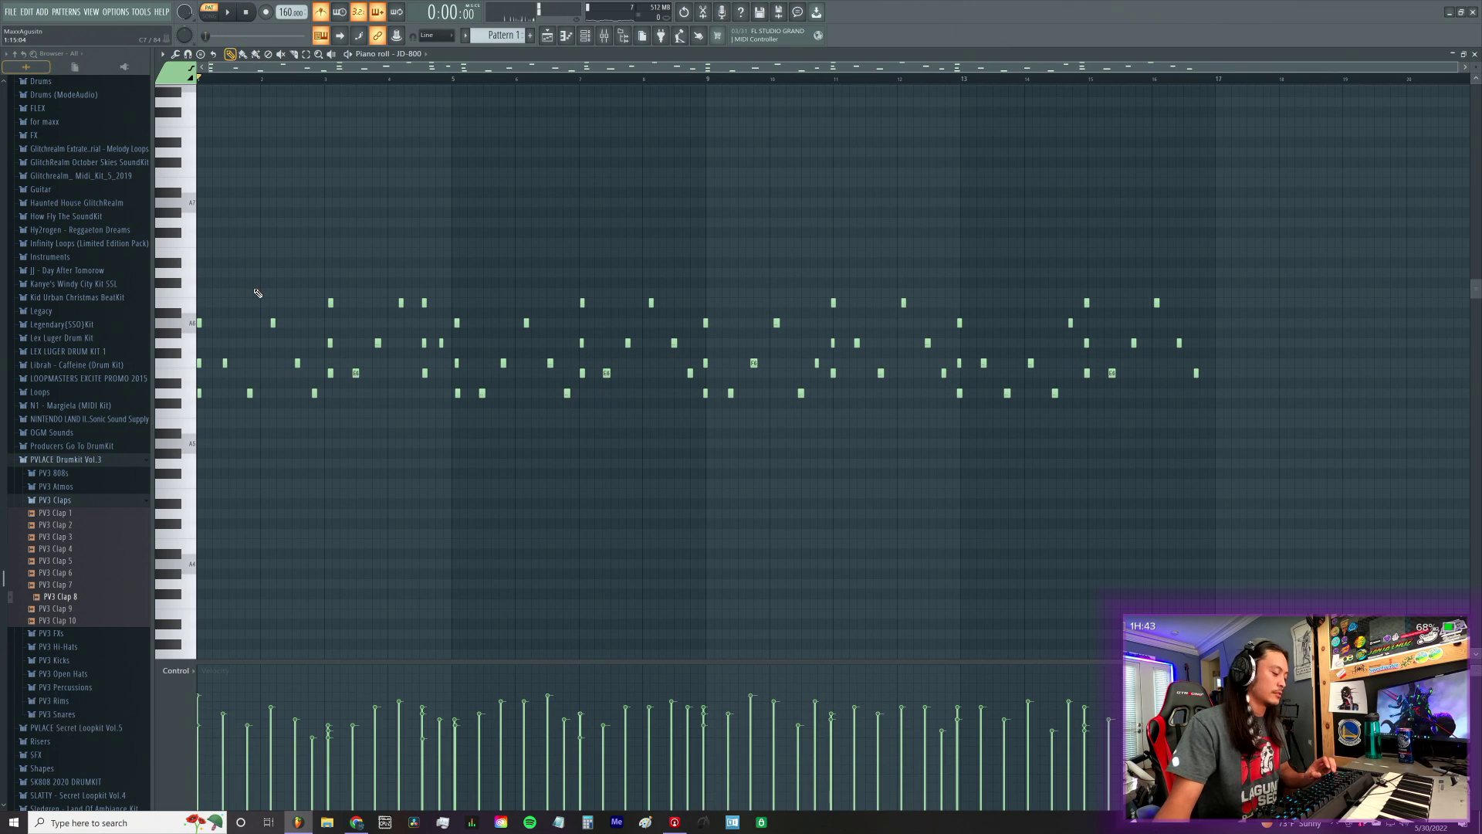
key("ctrl+q")
key("space")
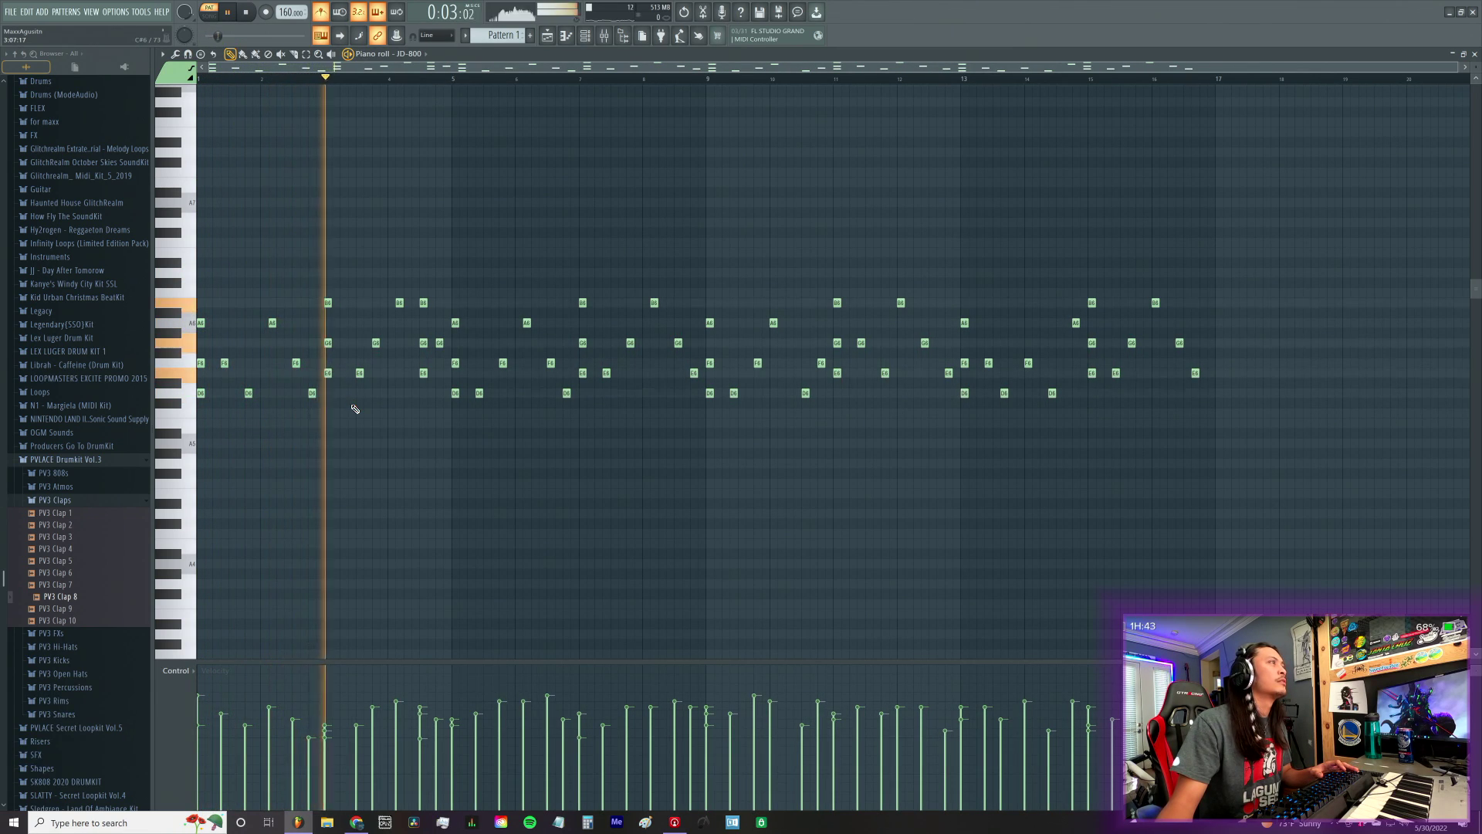
Step: Move the low note after bar 3's opening chord one step earlier and the high note opening bar 10 one step later
left_click(358, 374)
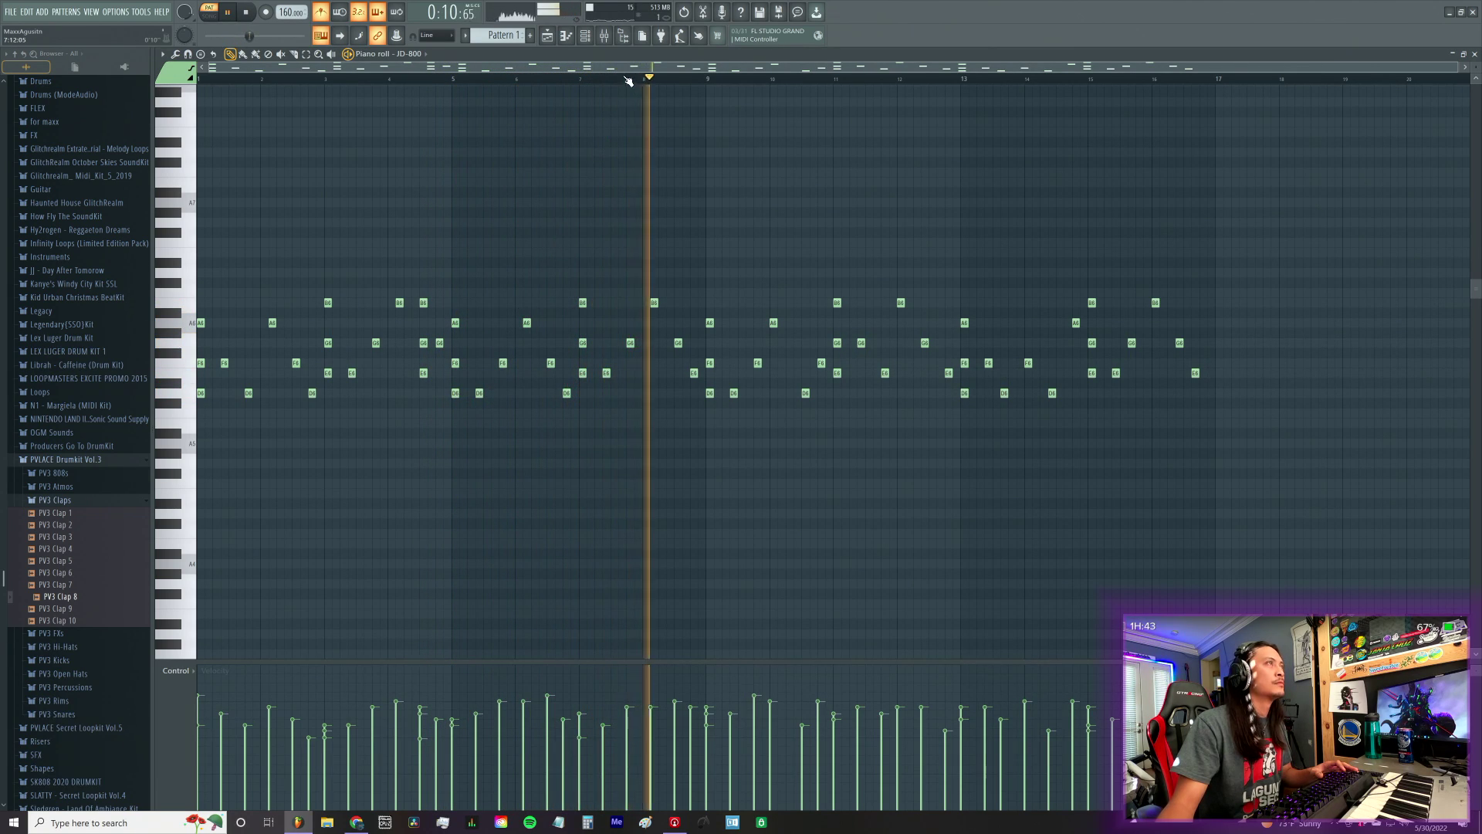
left_click_drag(640, 66, 818, 97)
key("space")
key("space")
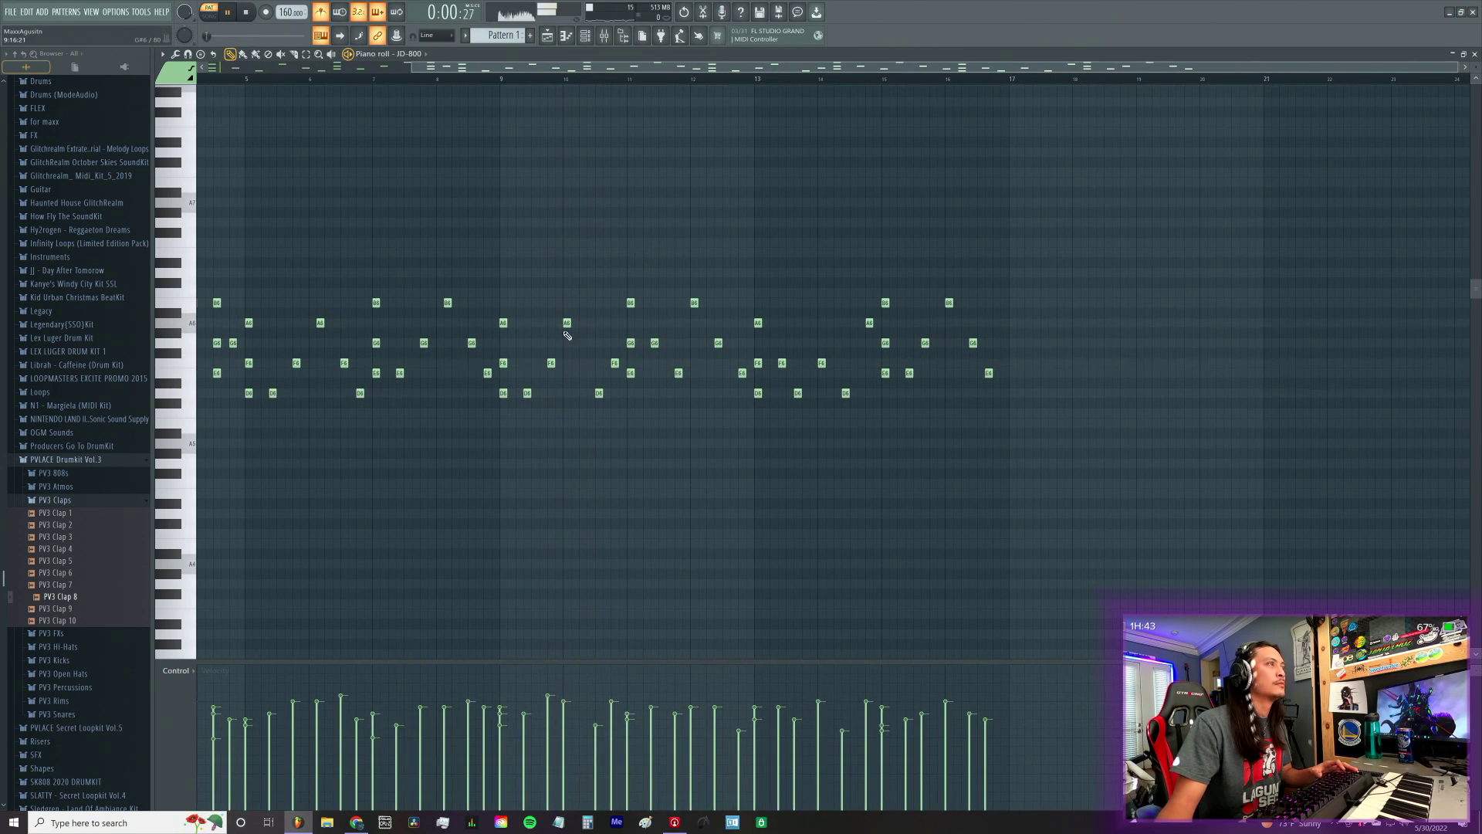
left_click(503, 79)
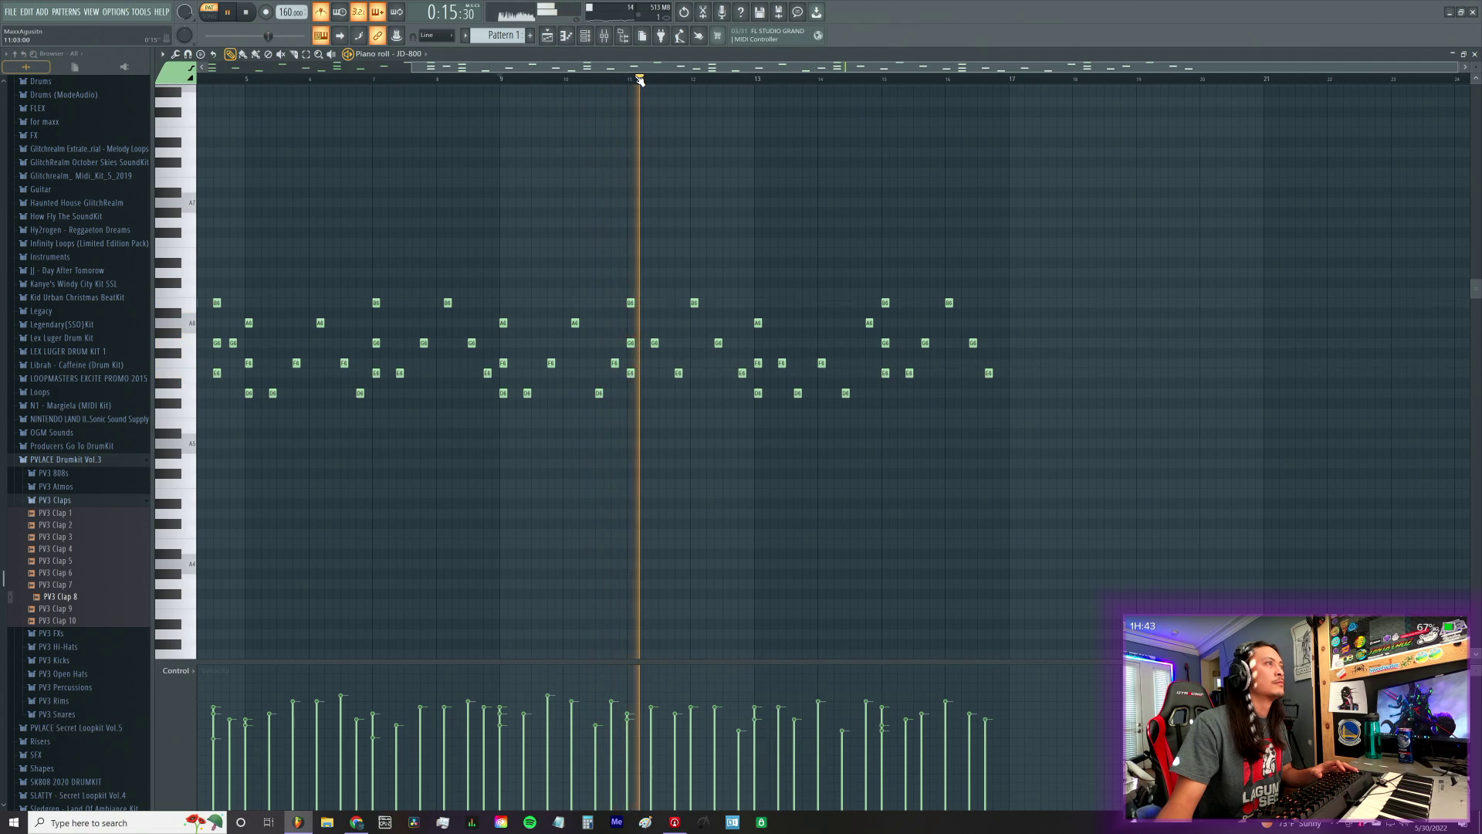
Step: Shift the first two notes of bar 12 one step later while checking the timing in playback
key("space")
key("space")
left_click_drag(608, 303, 616, 303)
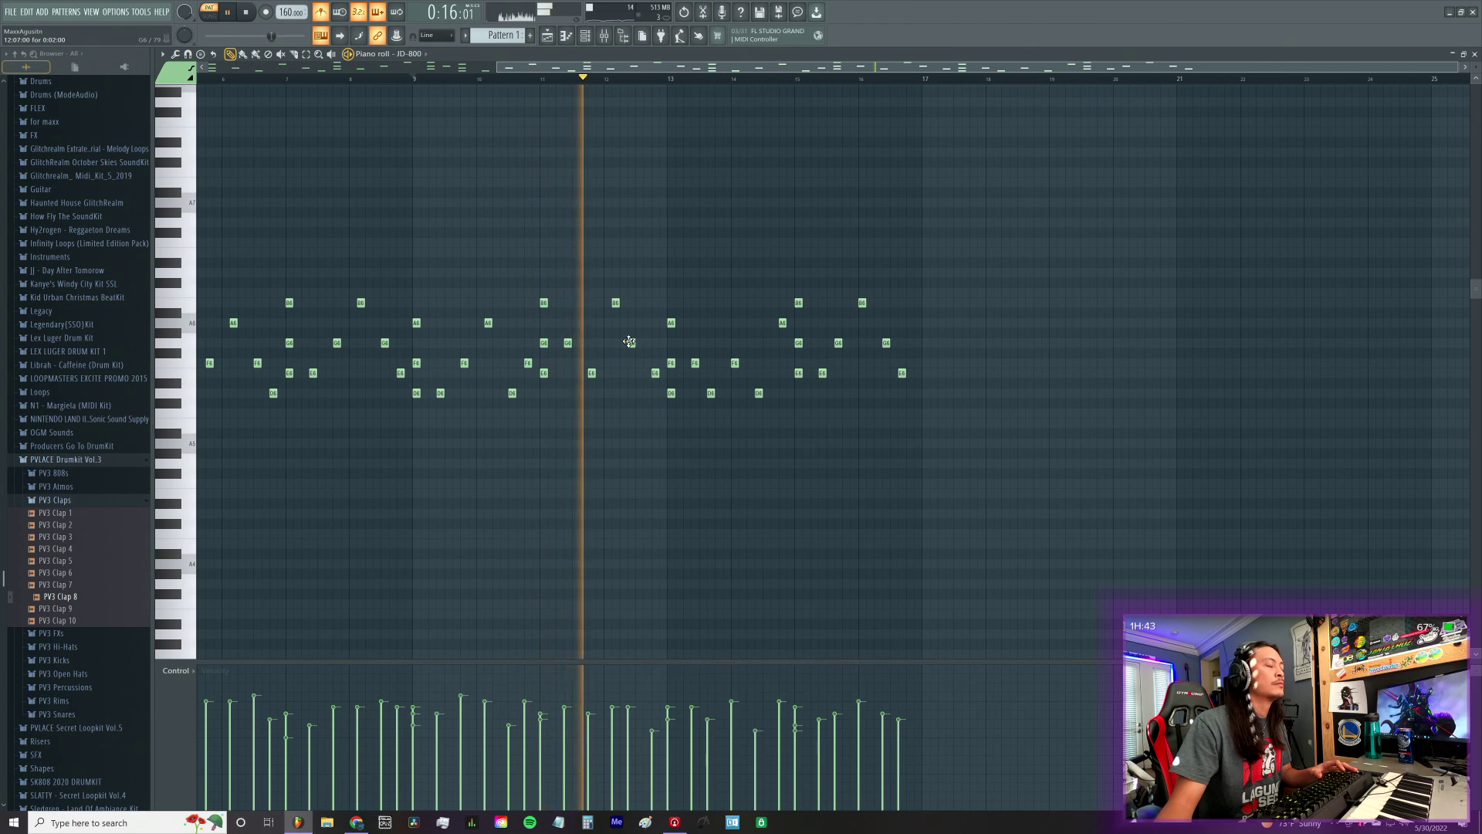
left_click_drag(629, 342, 637, 342)
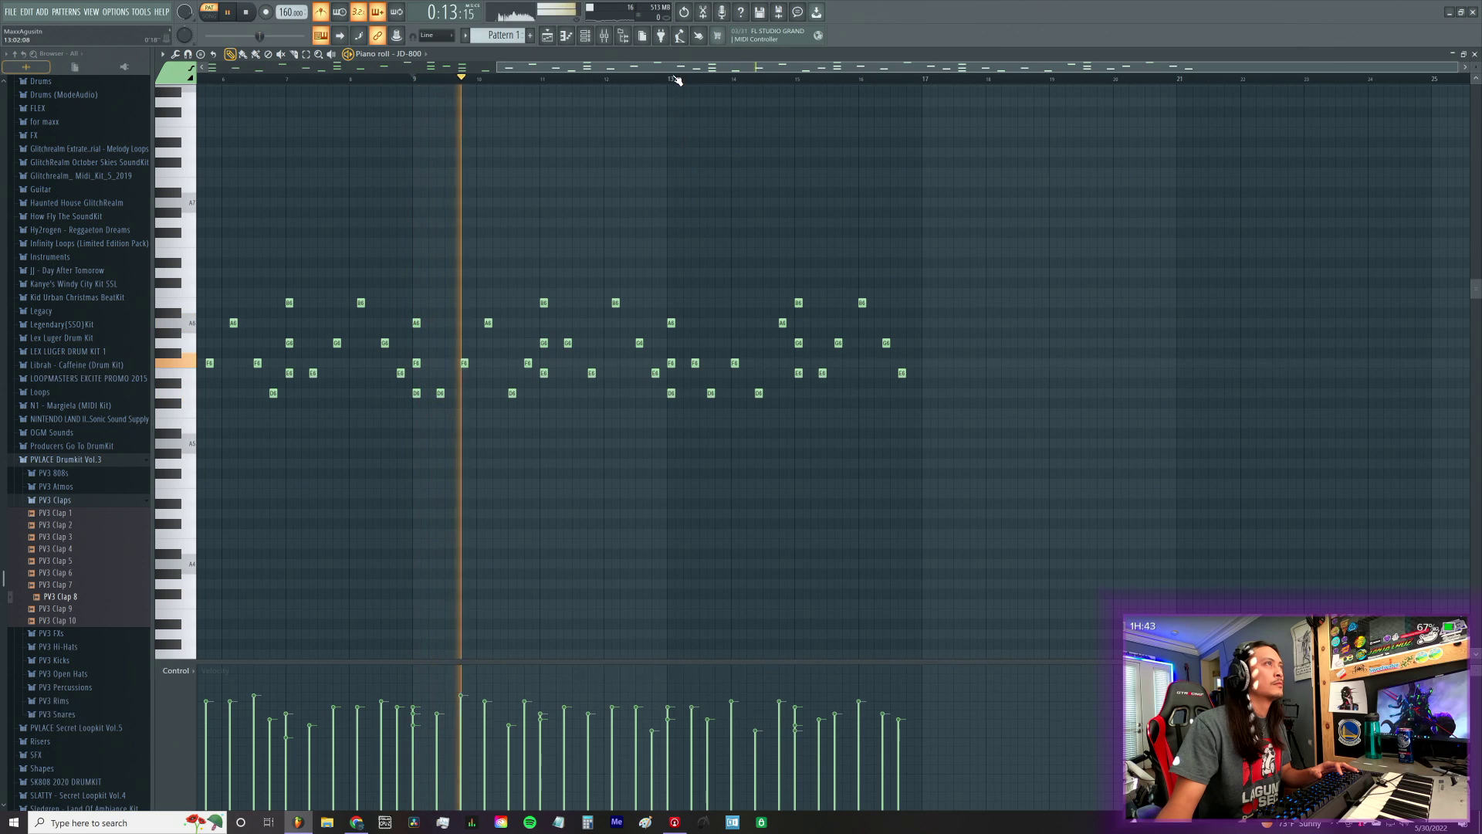
Step: Shift the last note of bars 13 and 15, the first two of bar 14 and all of bar 16 one step later
left_click(678, 77)
left_click_drag(711, 392, 743, 363)
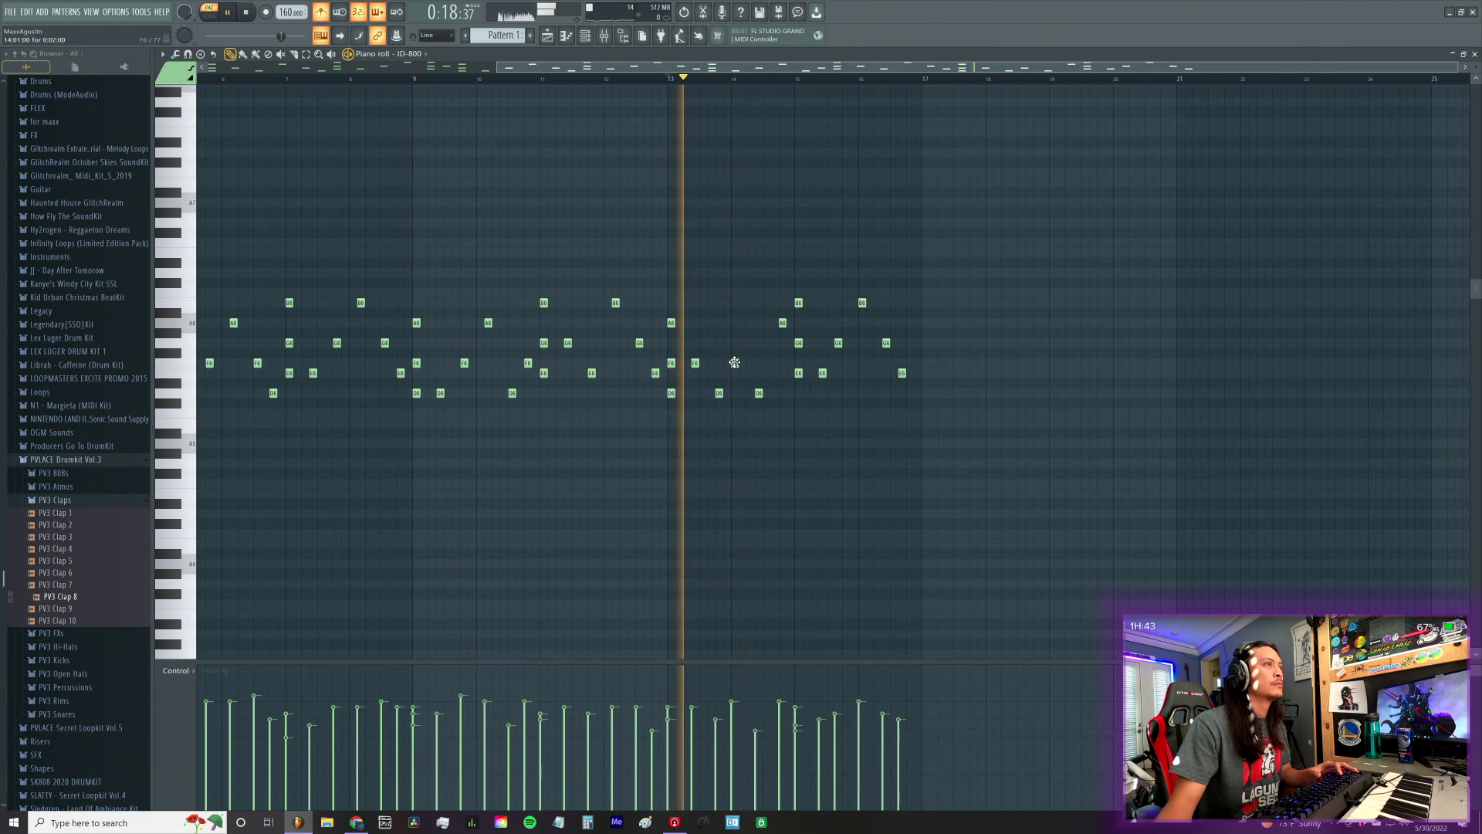
left_click_drag(756, 392, 766, 393)
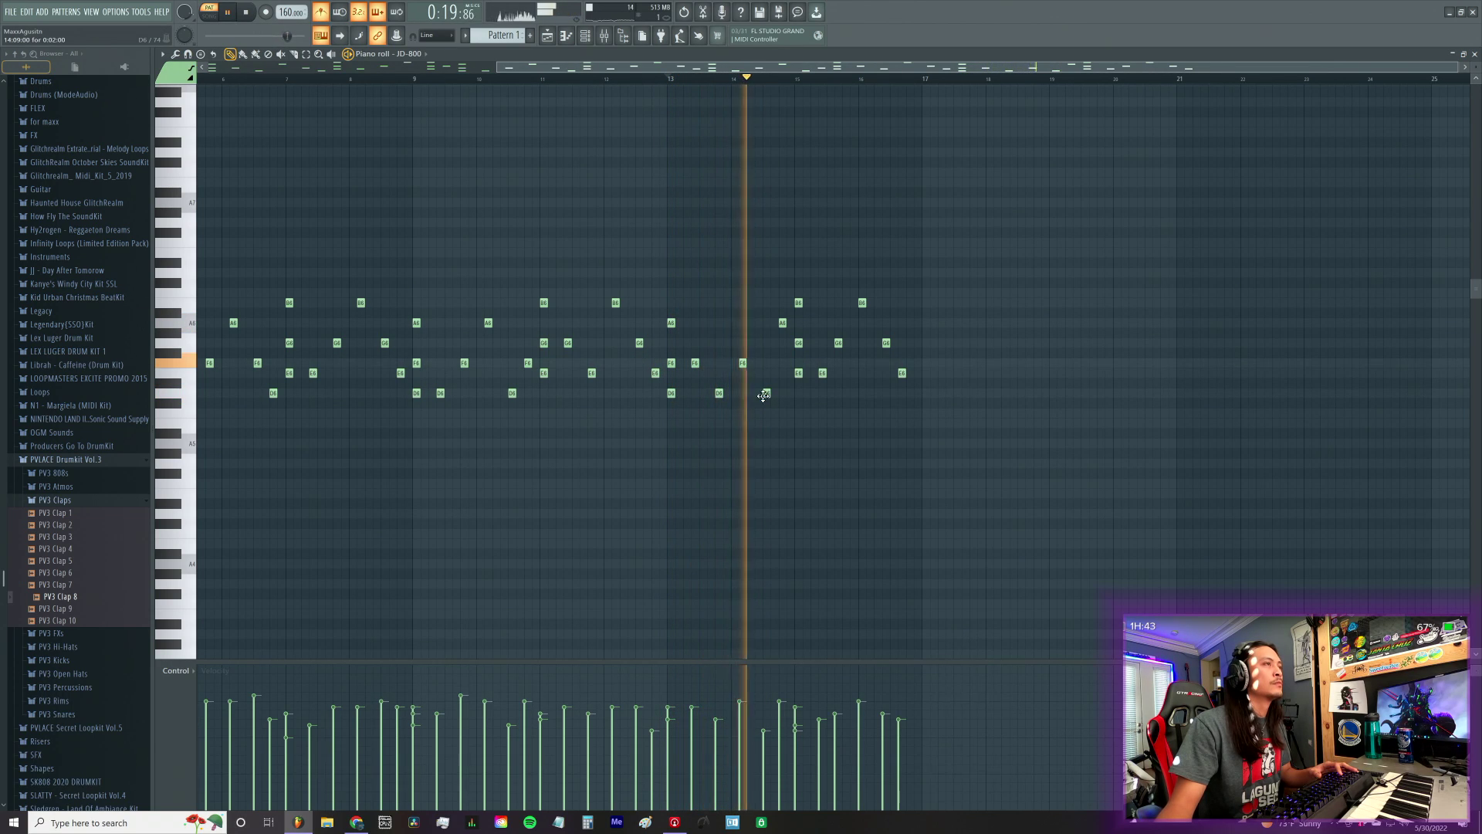
right_click(766, 393)
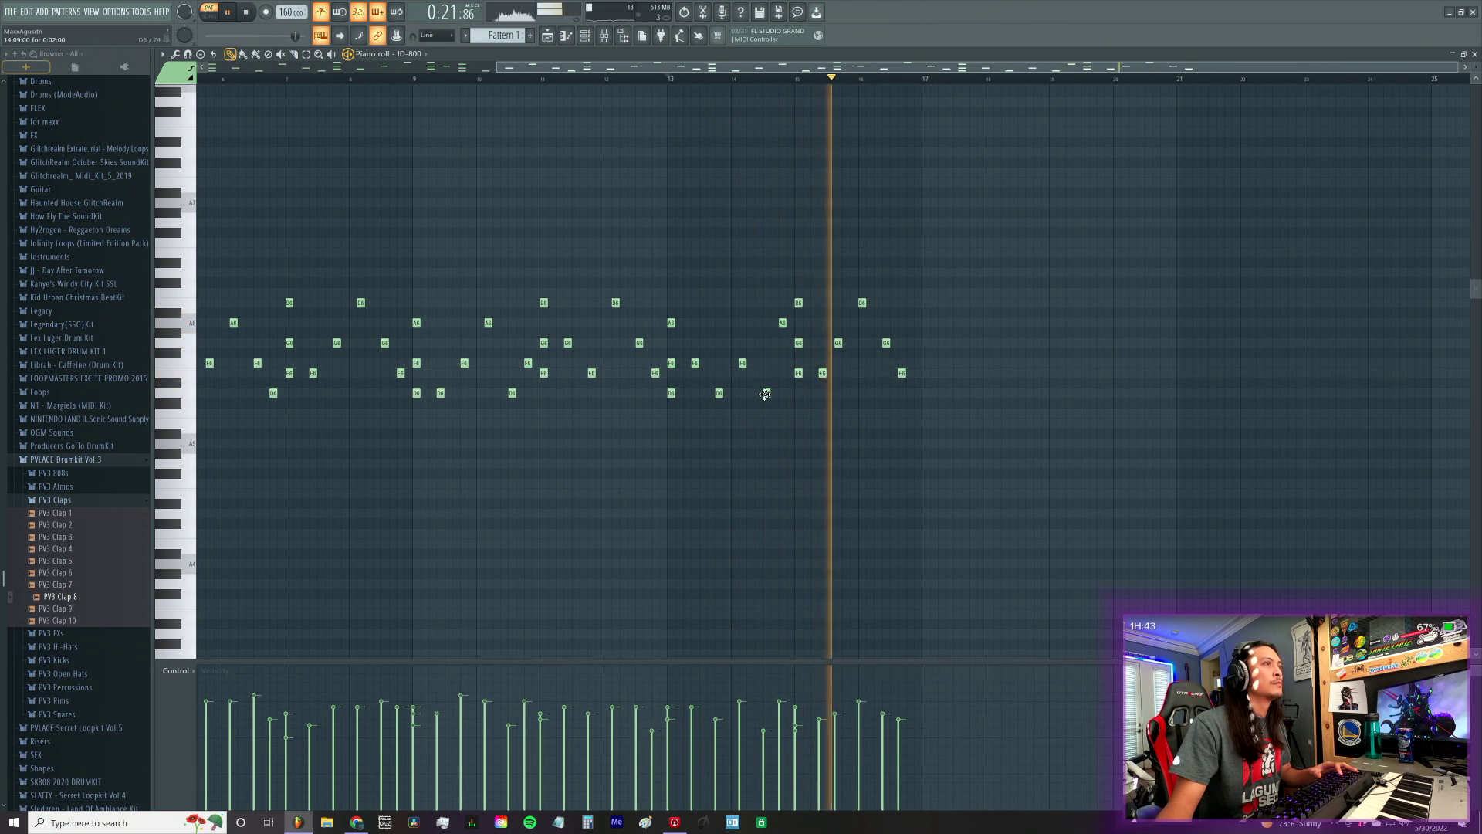
left_click(822, 373)
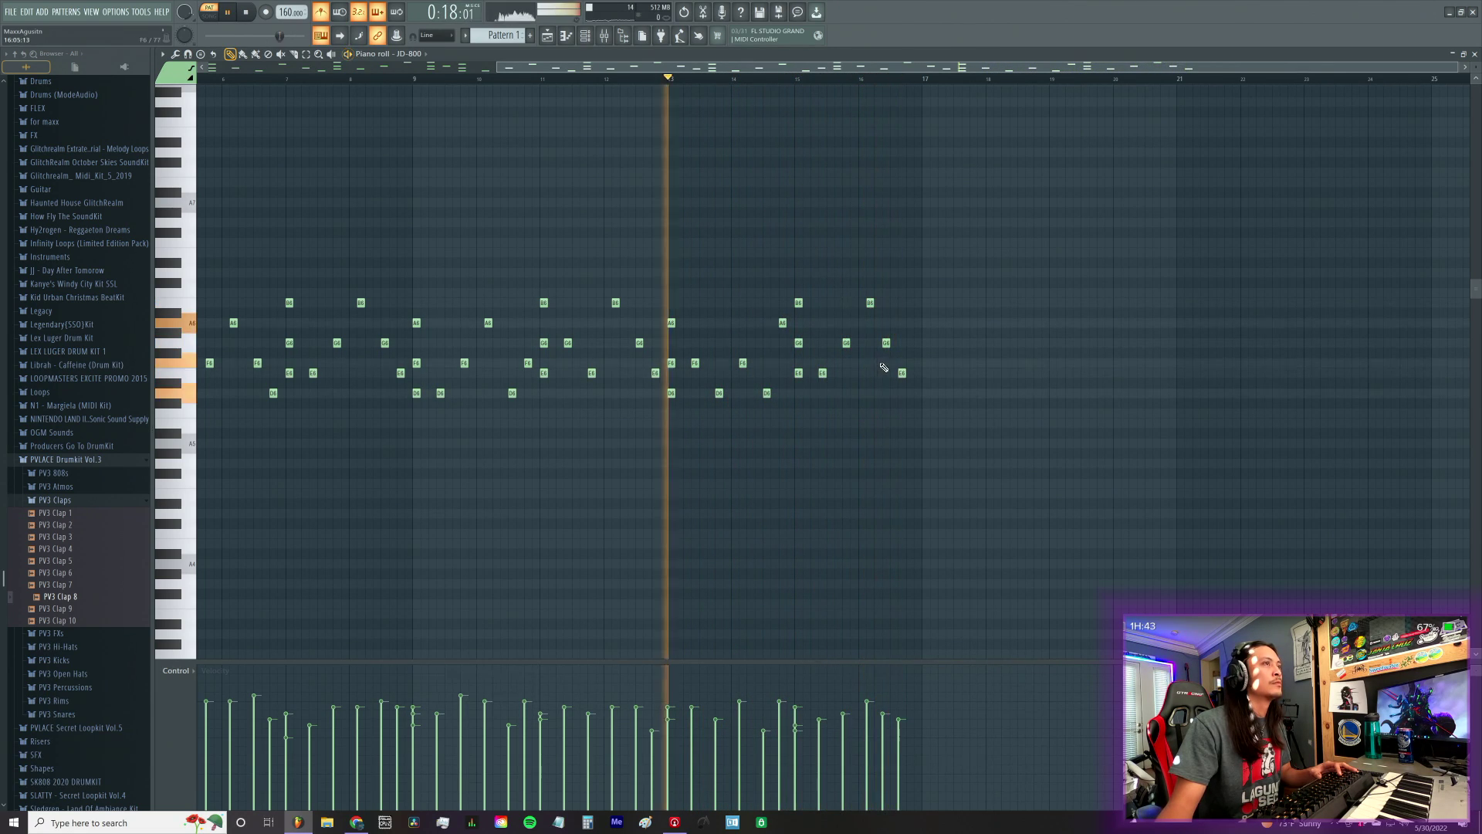
left_click(907, 372)
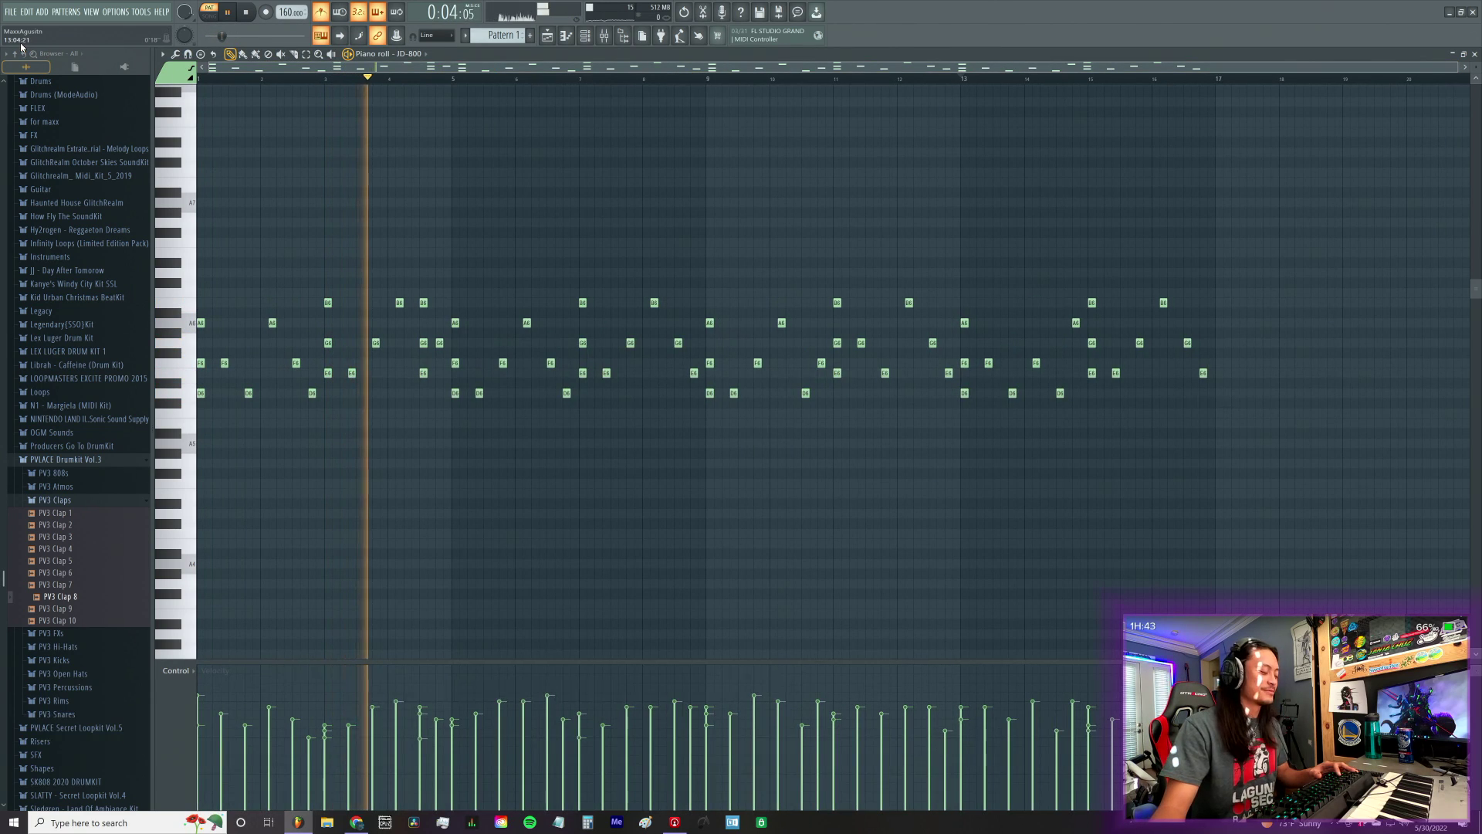
Step: Save the project in the Projects folder as "ogmprod 86 am 160 bpm"
key("ctrl+s")
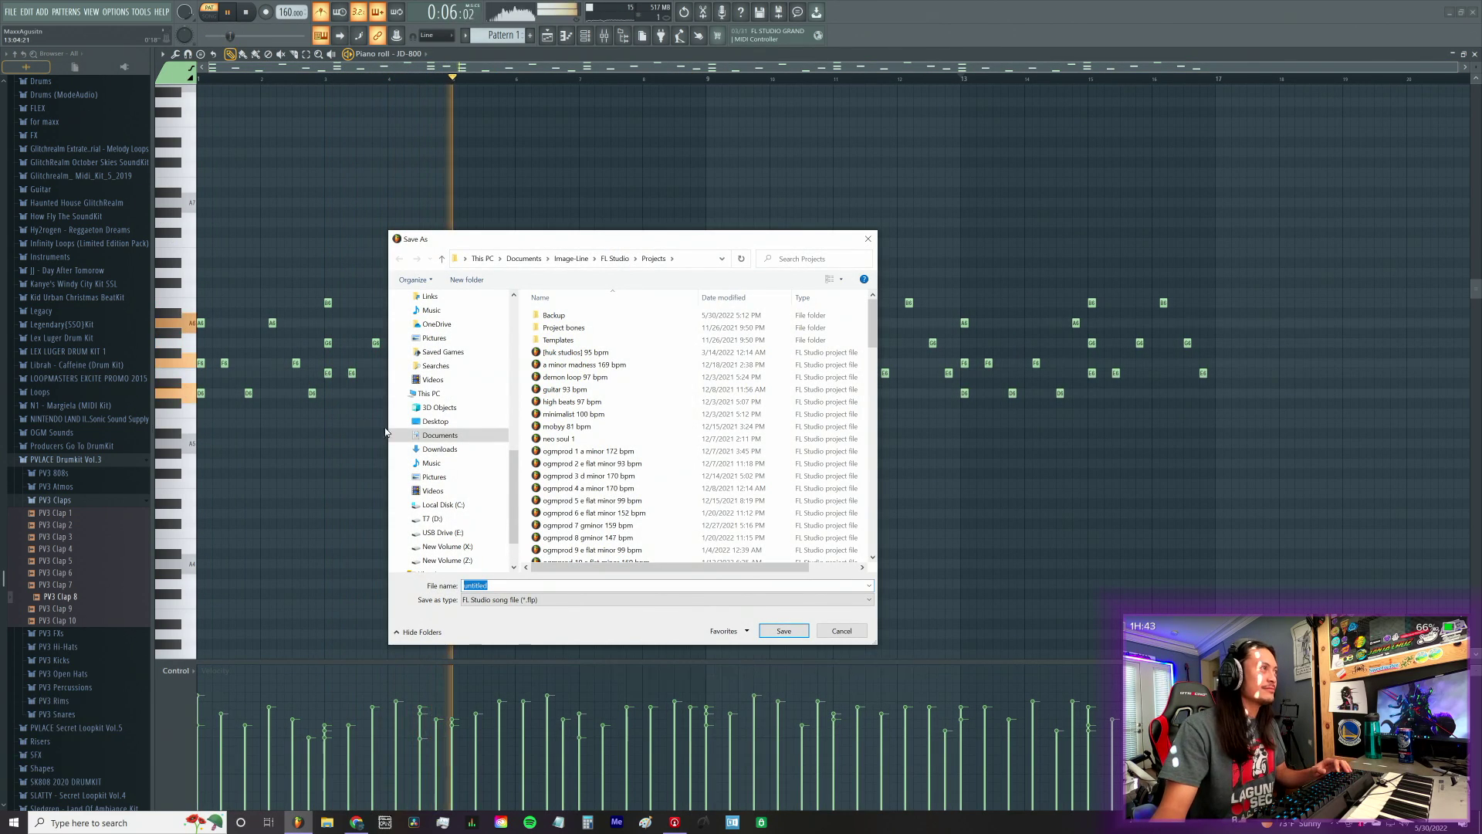
scroll(455, 432, "up", 10)
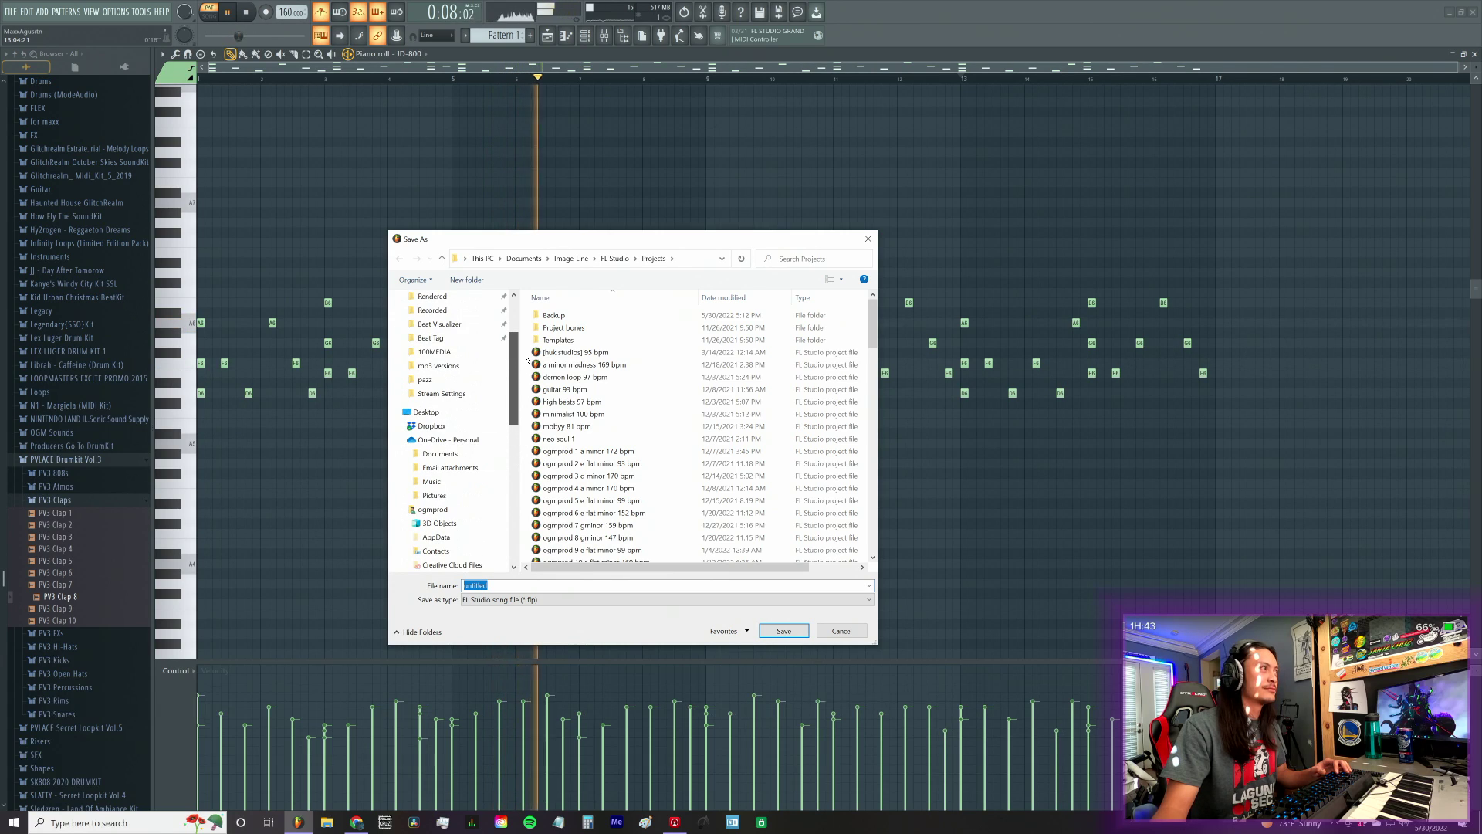
left_click(536, 589)
double_click(509, 586)
type("ogmpro")
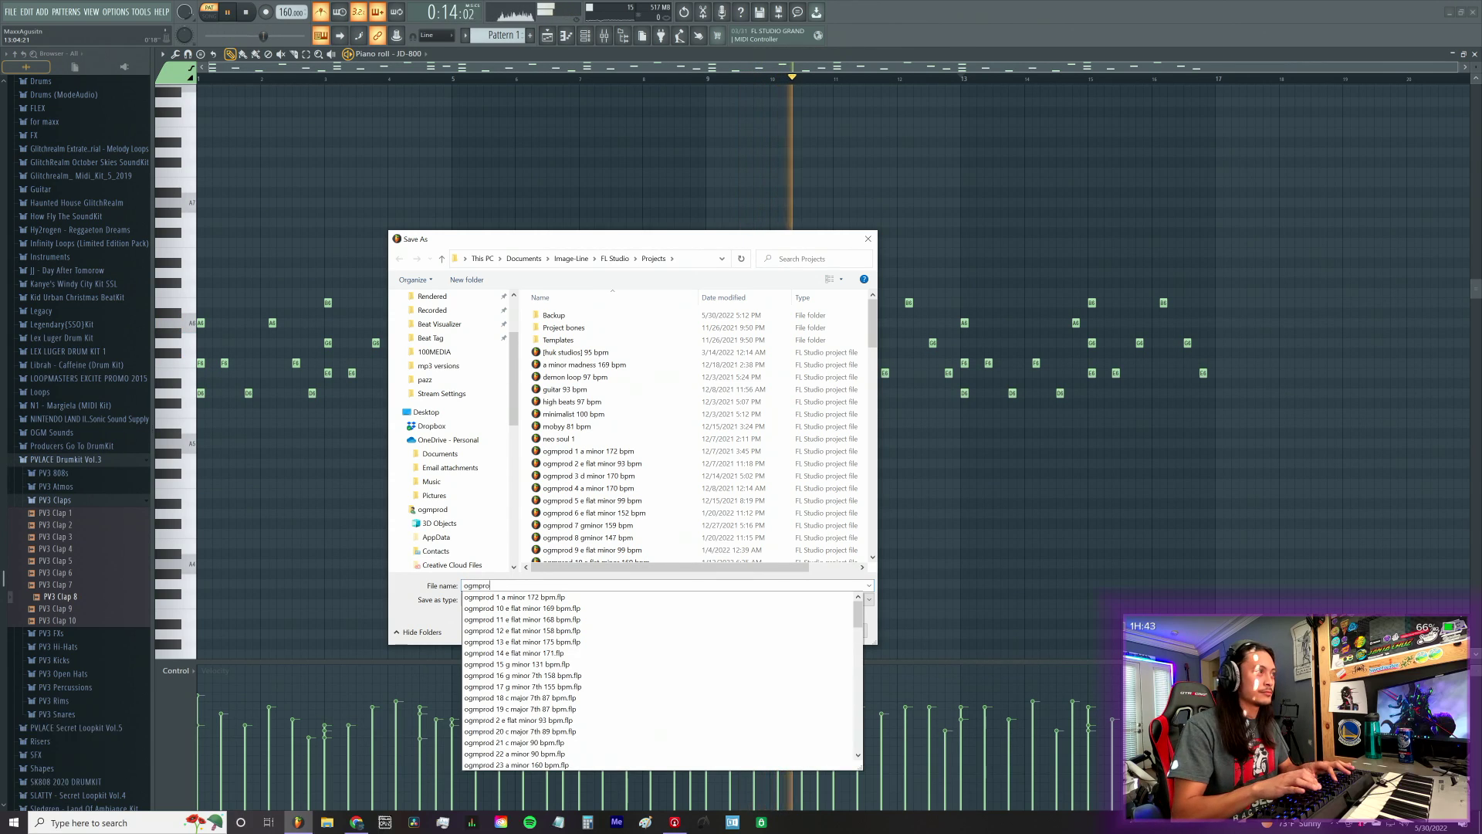
type("d 8")
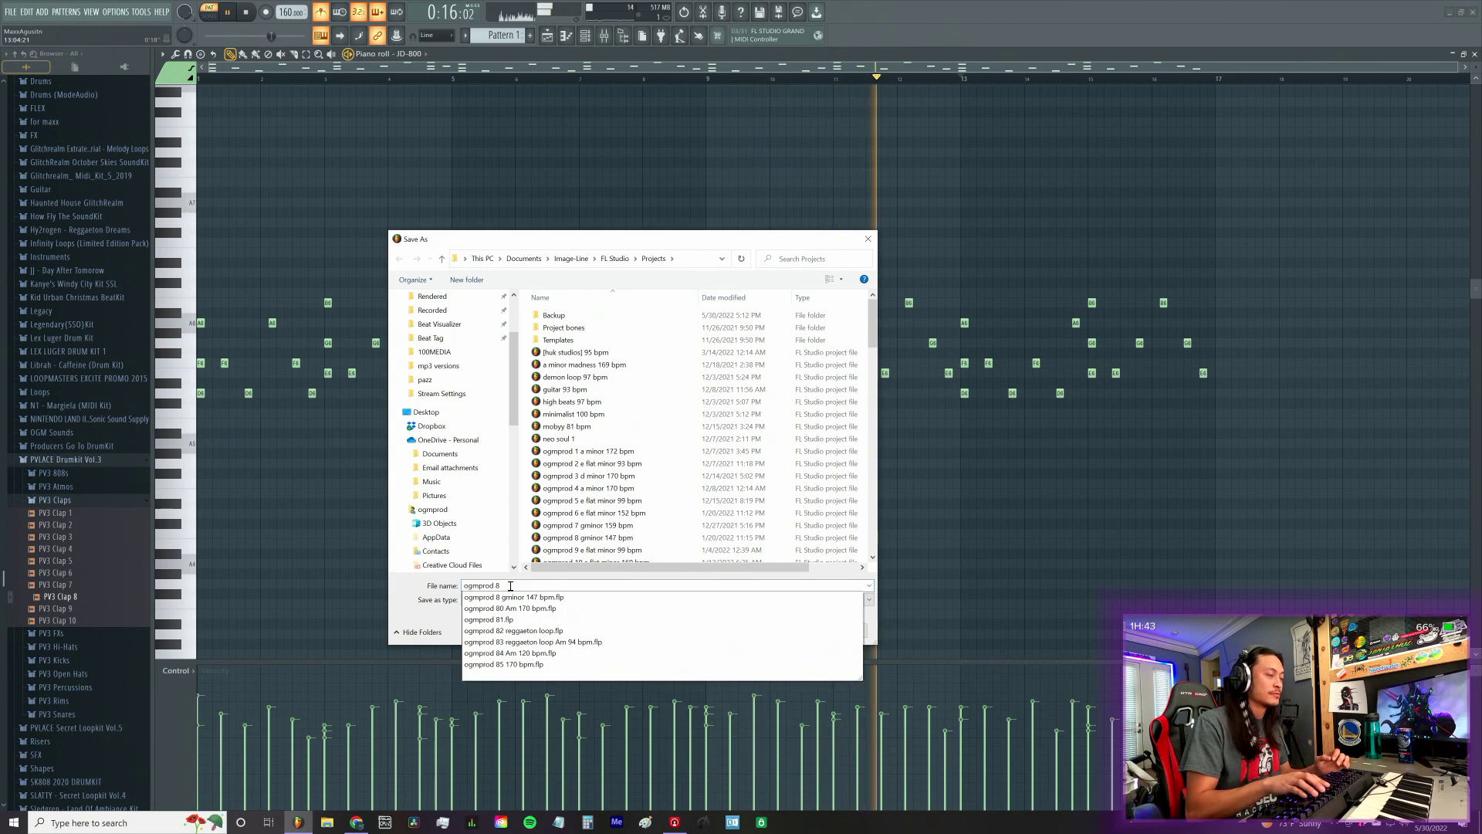
type("6")
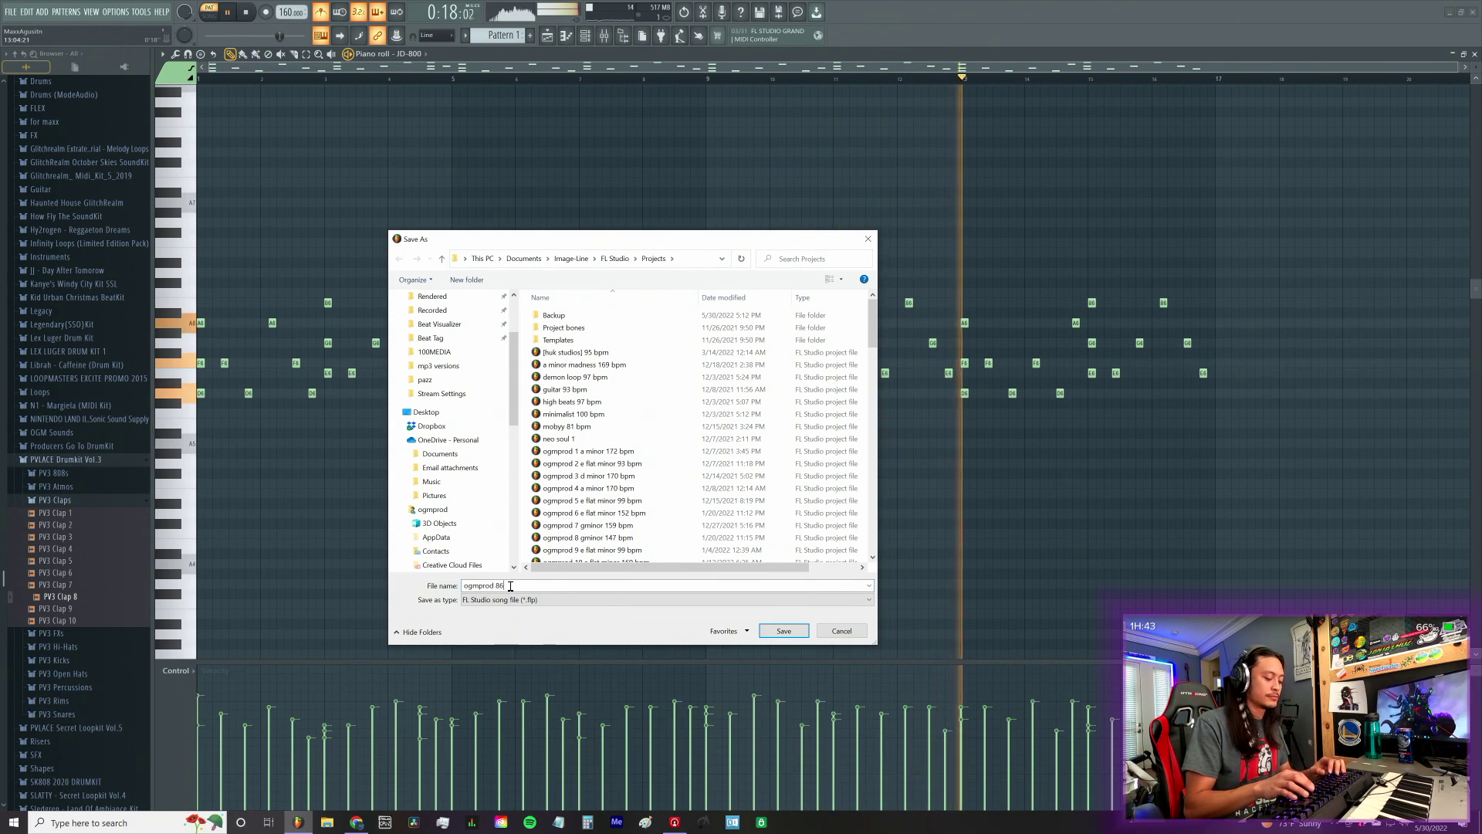
type(" am 160 bpm")
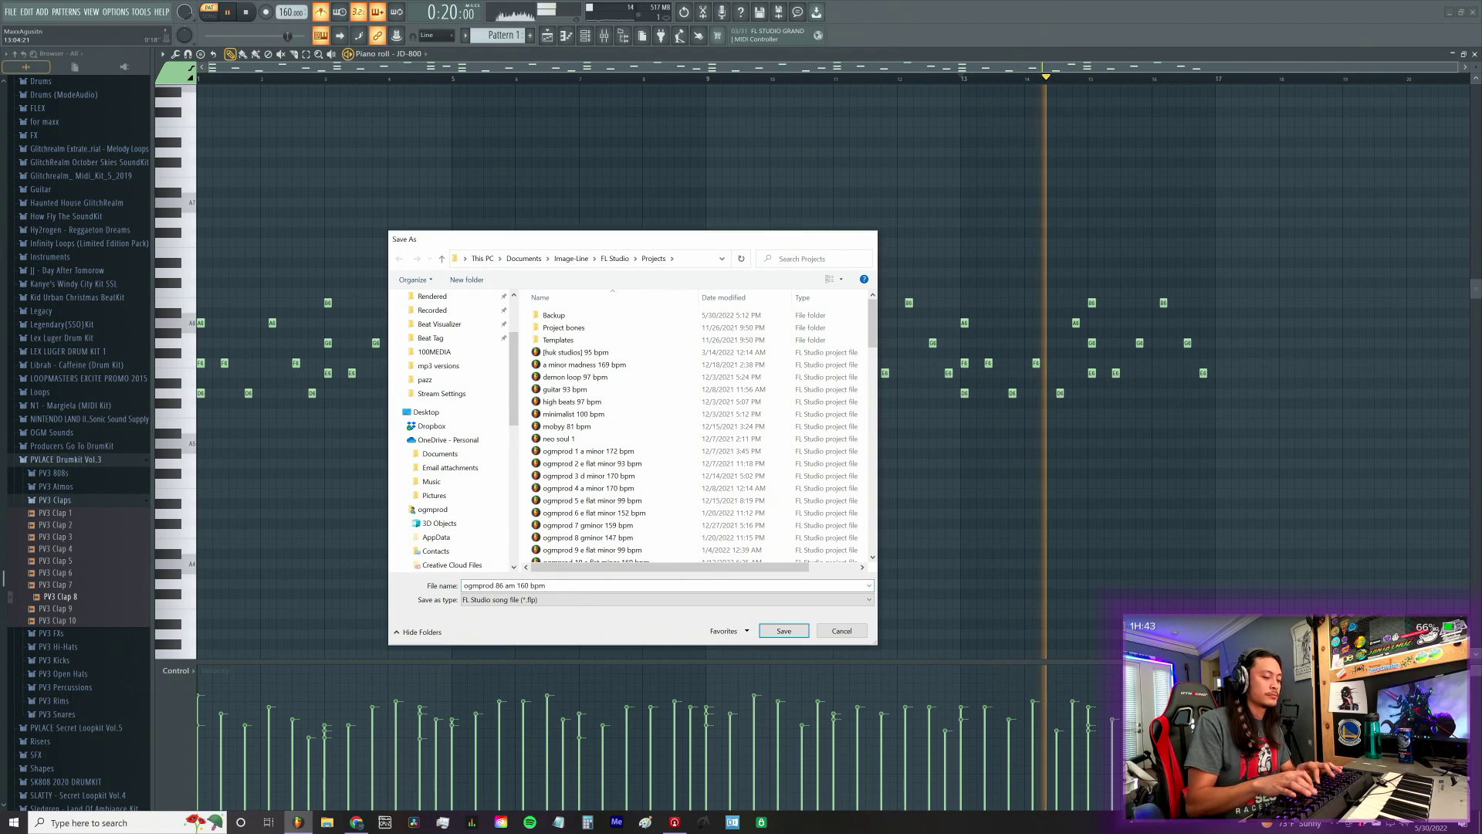
key("Return")
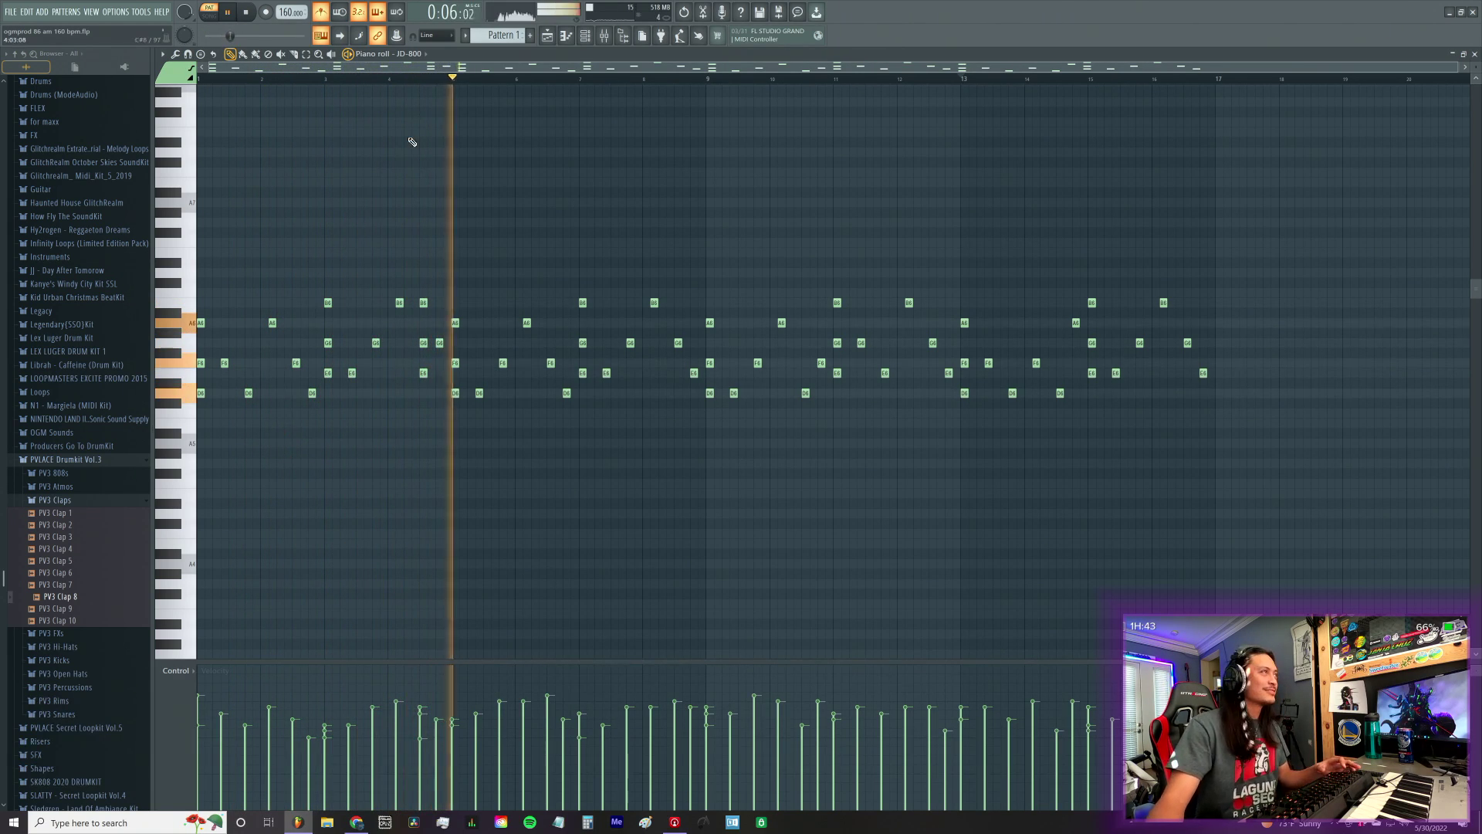
key("space")
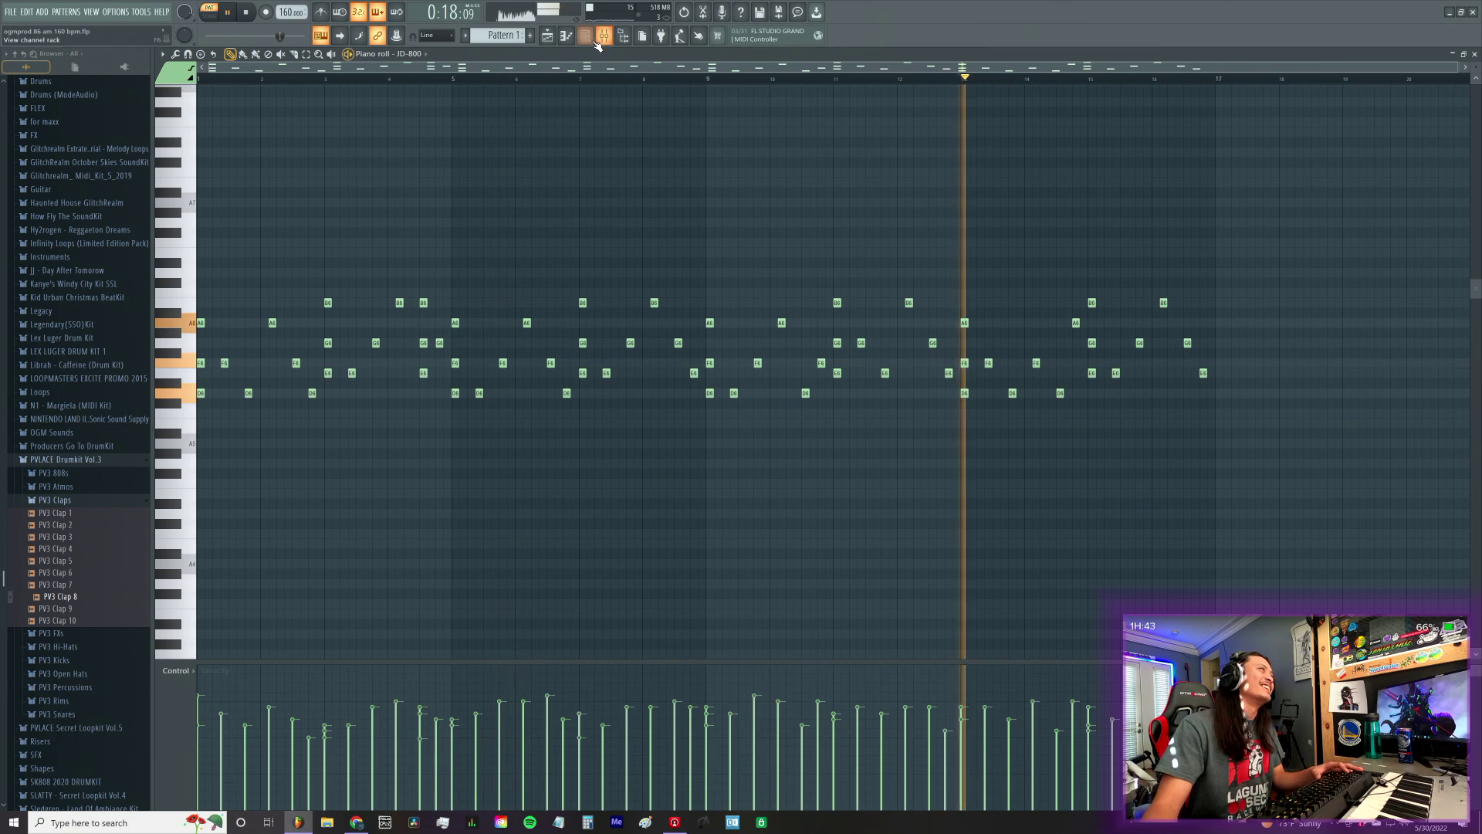
Step: Stop playback and place a Pattern 1 clip at bar 1 of Track 1 in the playlist
left_click(250, 13)
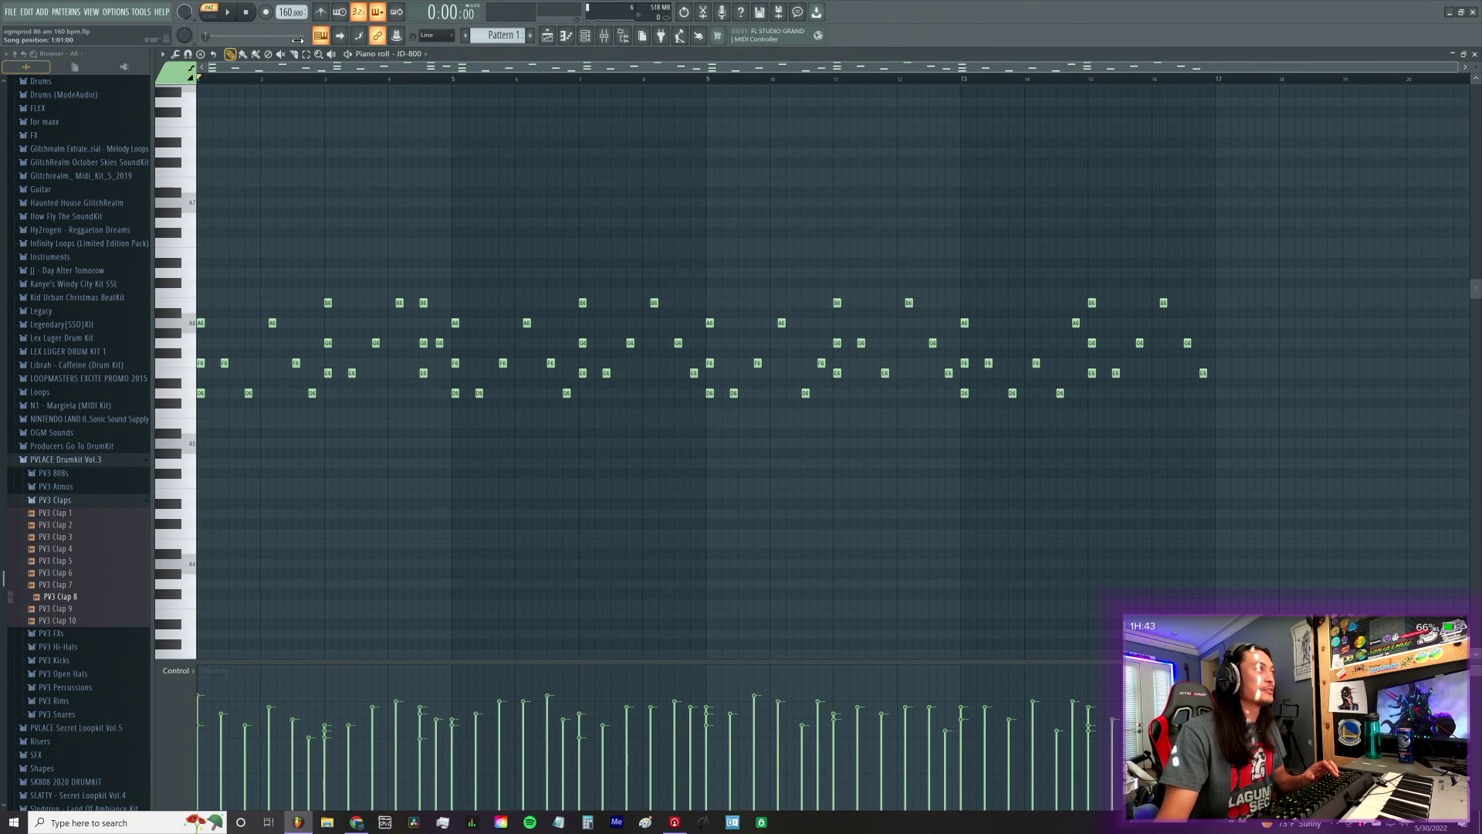
left_click(586, 36)
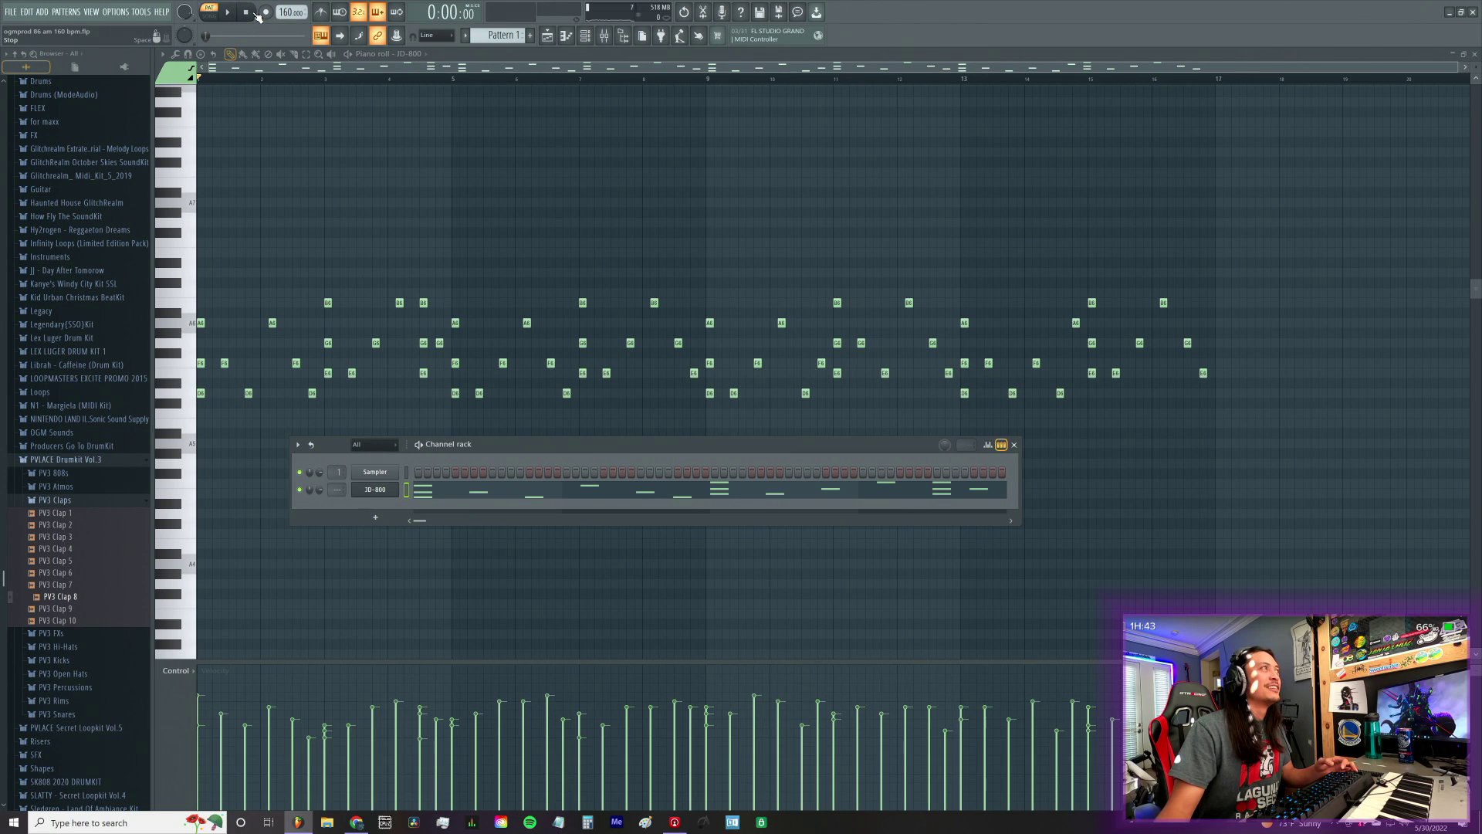
key("F9")
left_click(566, 36)
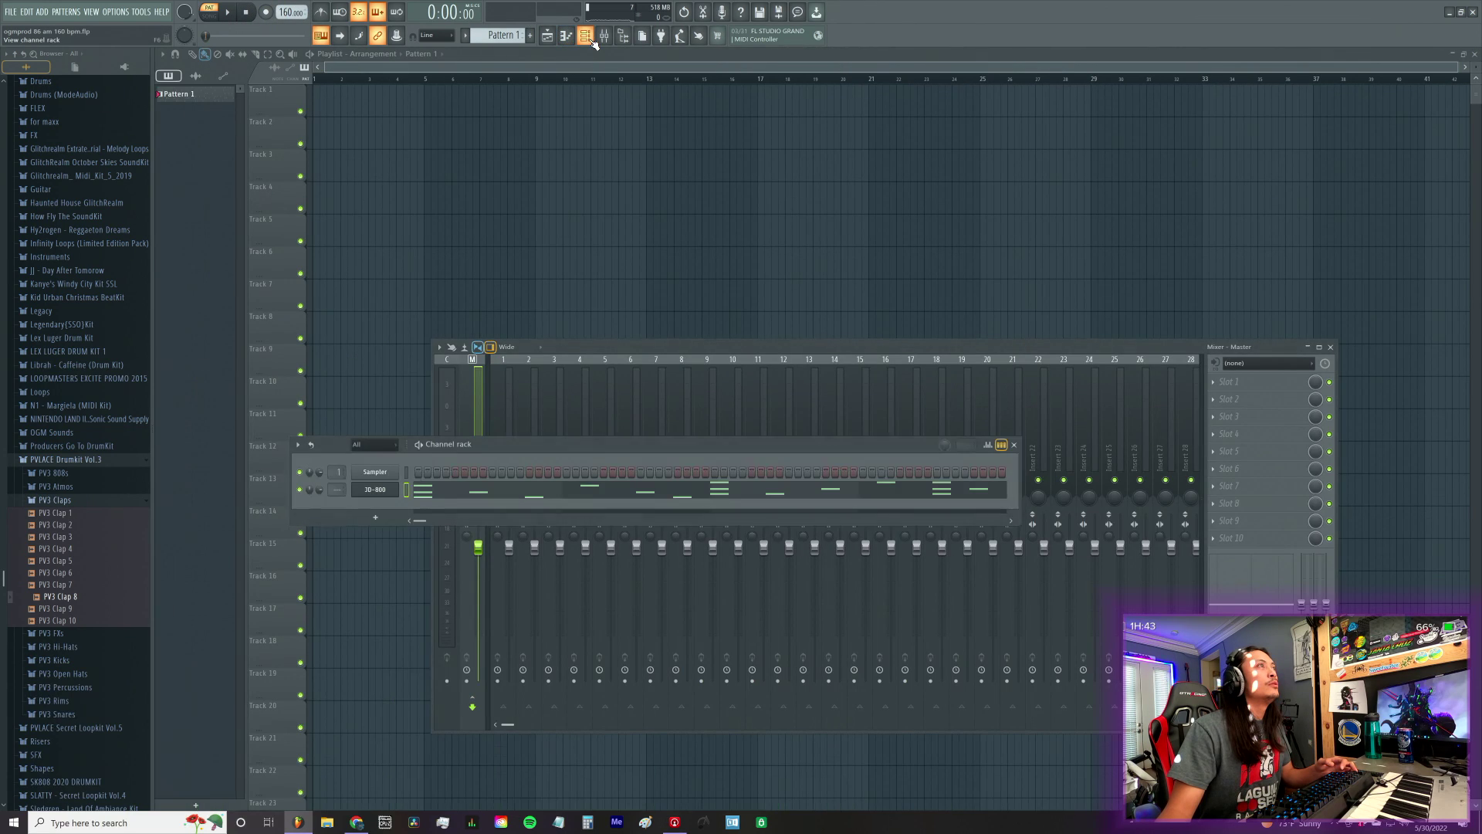
key("F12")
left_click_drag(359, 100, 246, 105)
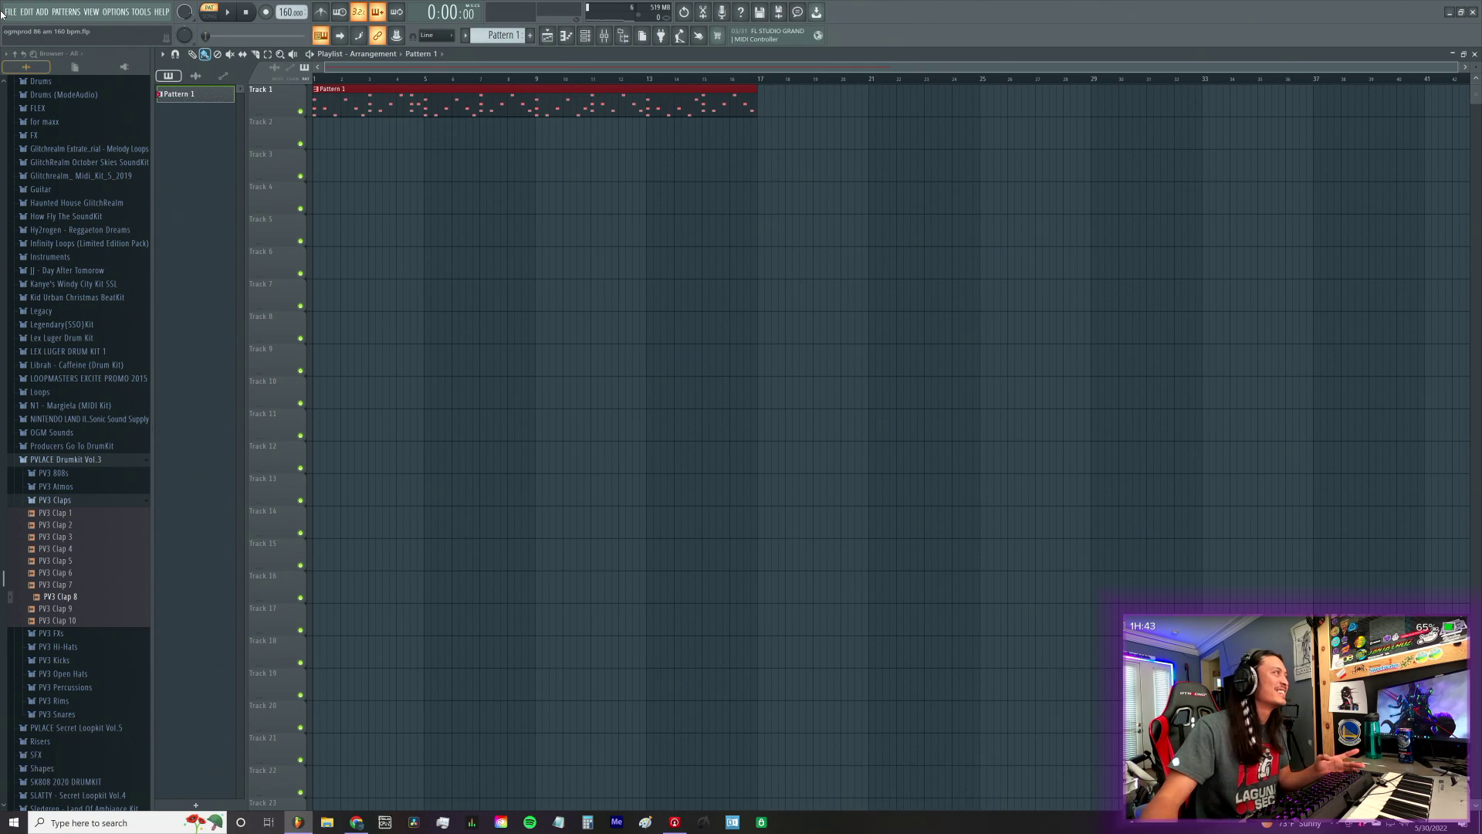
Step: Browse the PV3 808s and The Bear Essentials sample folders with the channel rack open while Pattern 1 plays
left_click(87, 474)
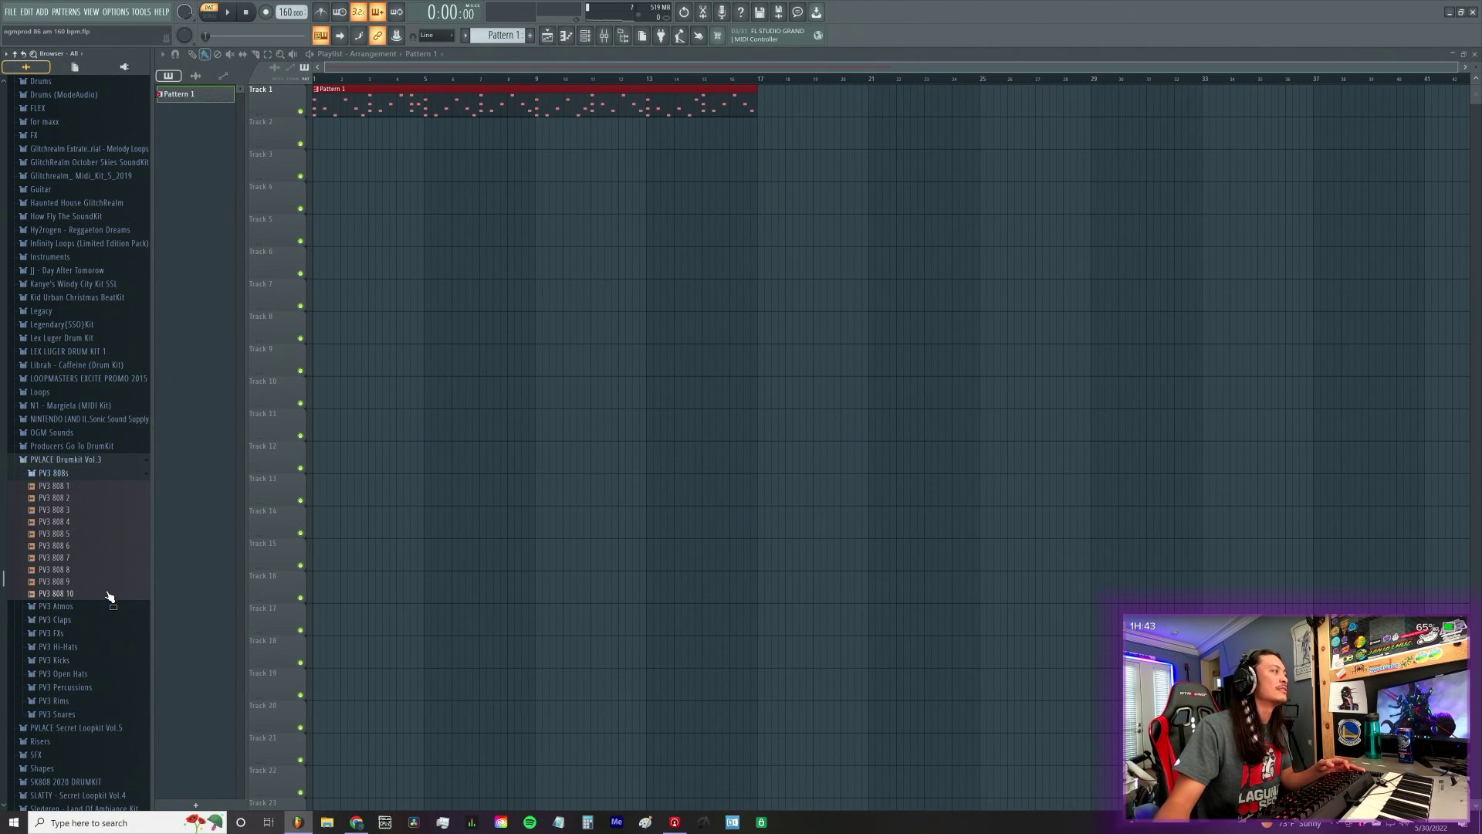
left_click(584, 37)
left_click(583, 37)
key("F6")
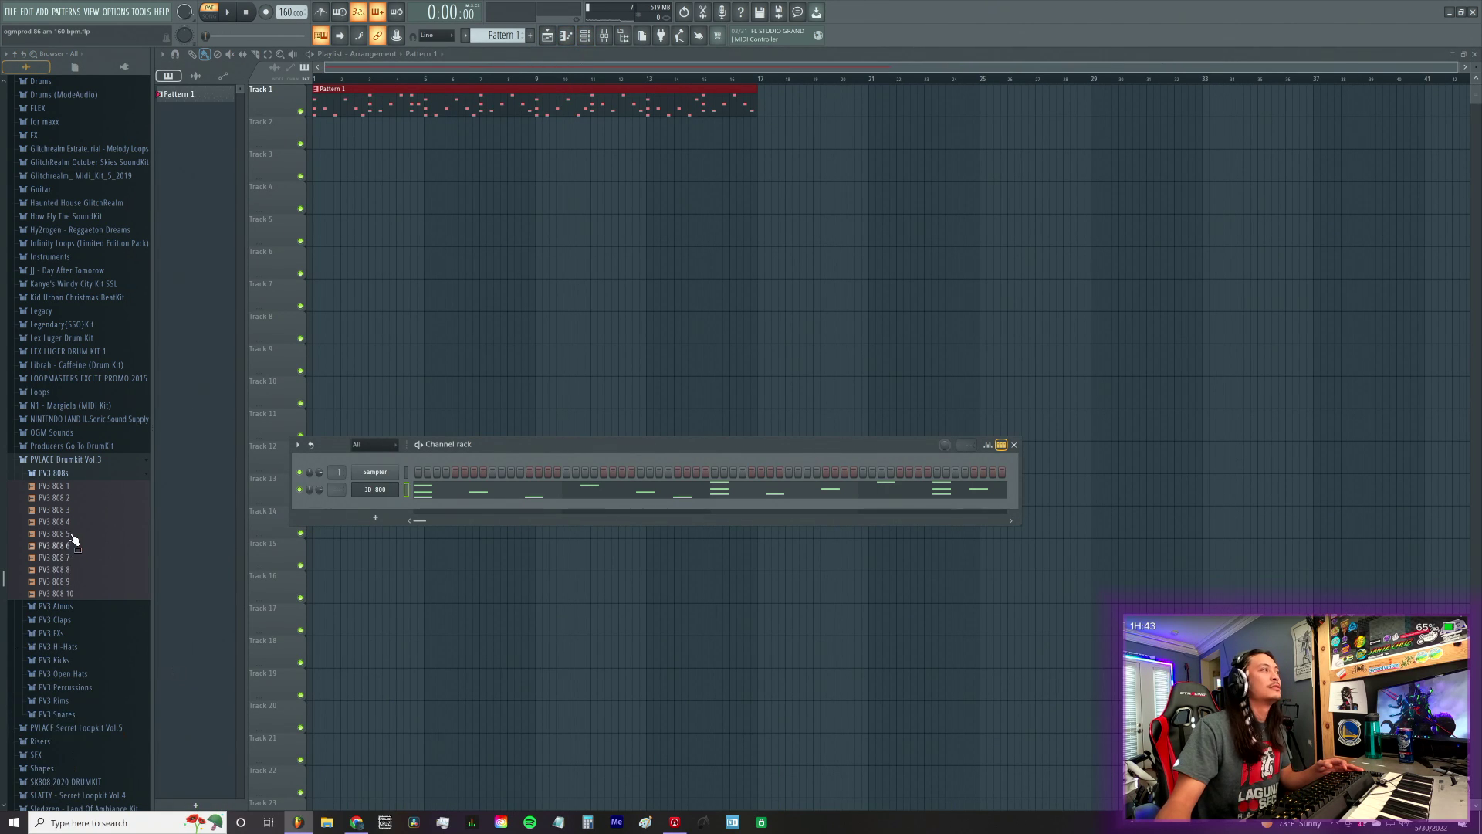
left_click(50, 461)
key("space")
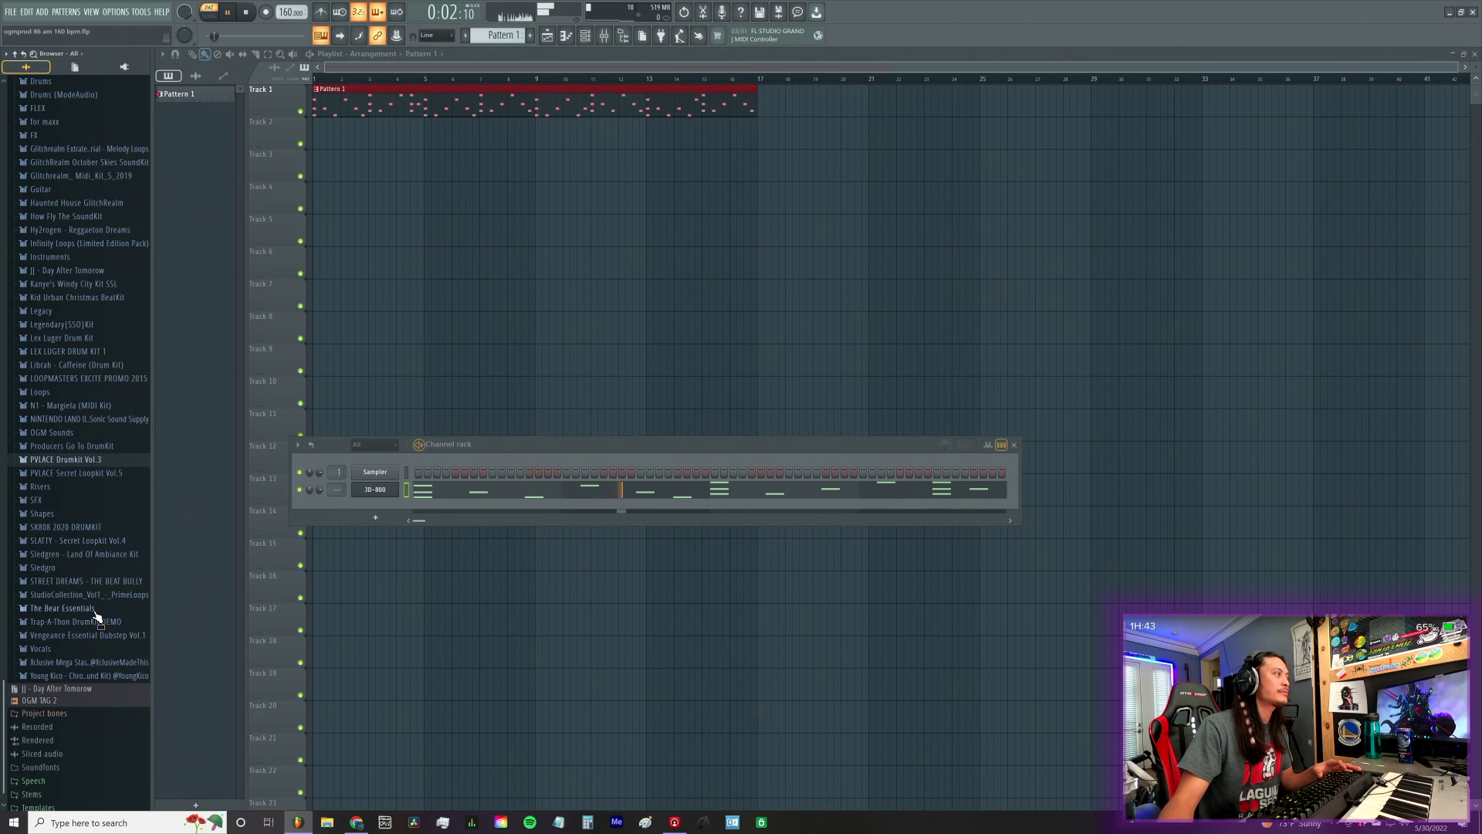
left_click(92, 611)
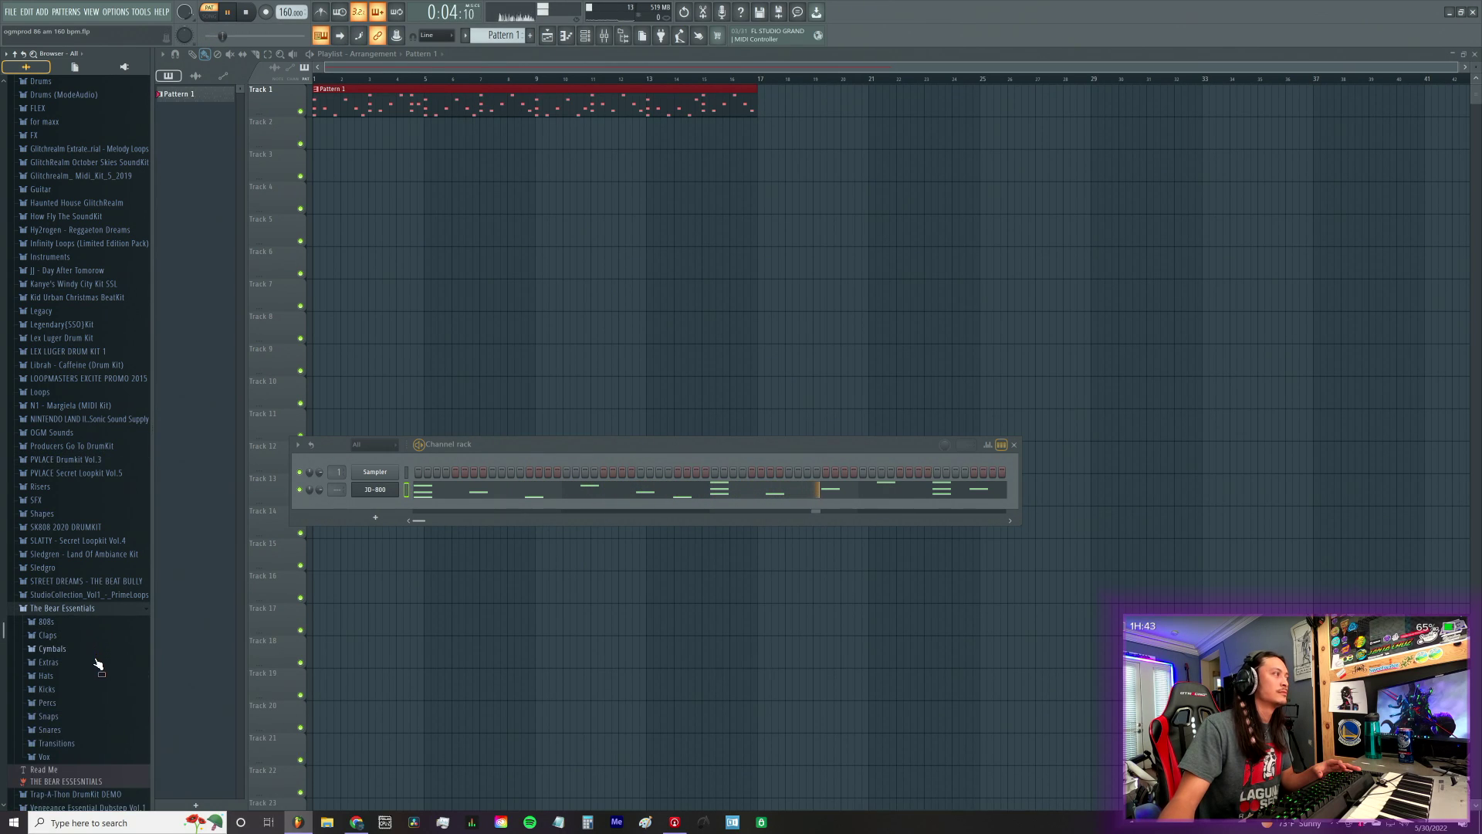
left_click(89, 609)
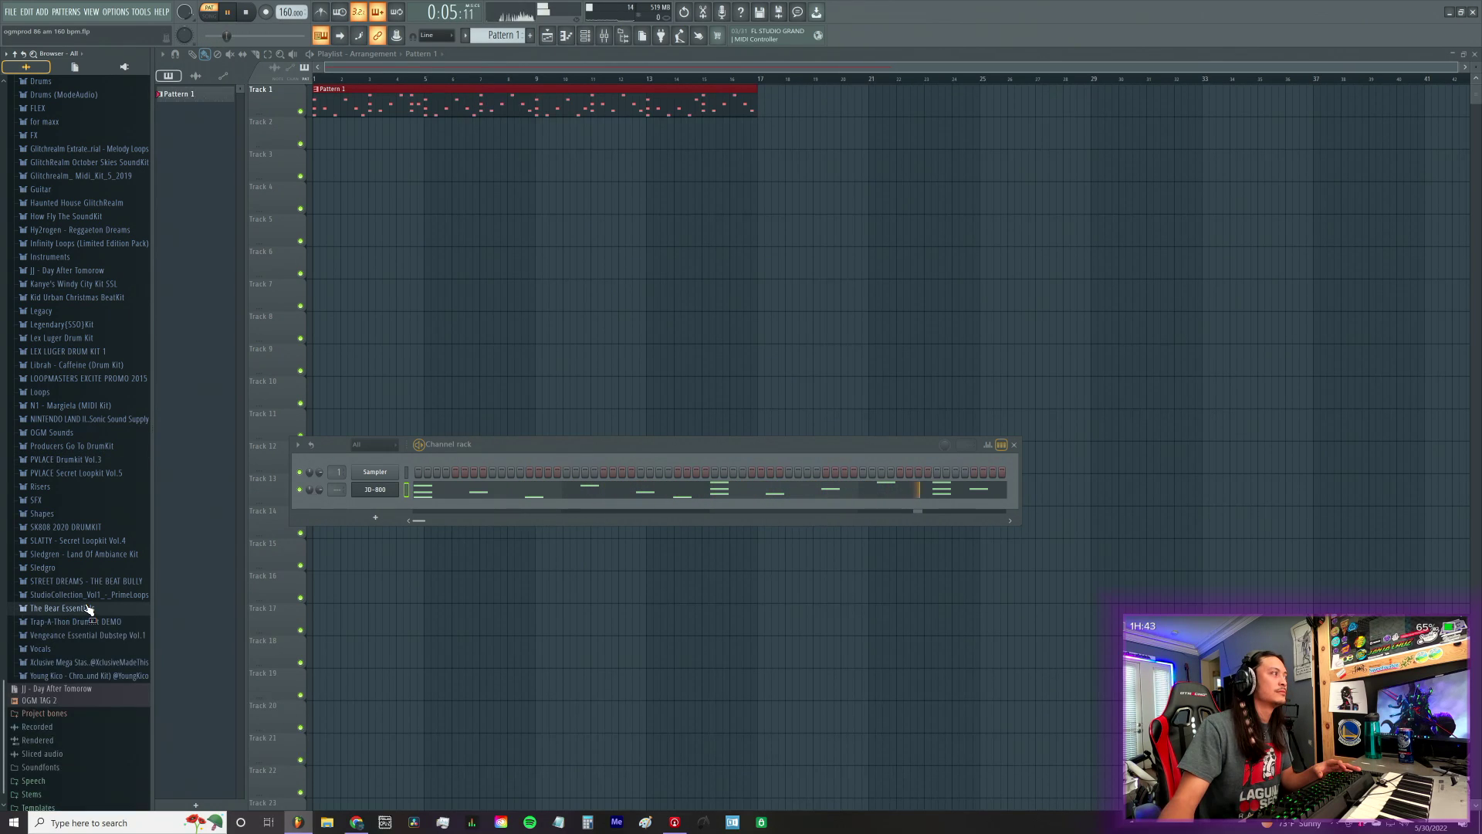
Step: Add the "(xclusive) - Best HH" sample from the Xclusive kit's Hi Hats folder as a new channel
left_click(93, 662)
left_click(99, 718)
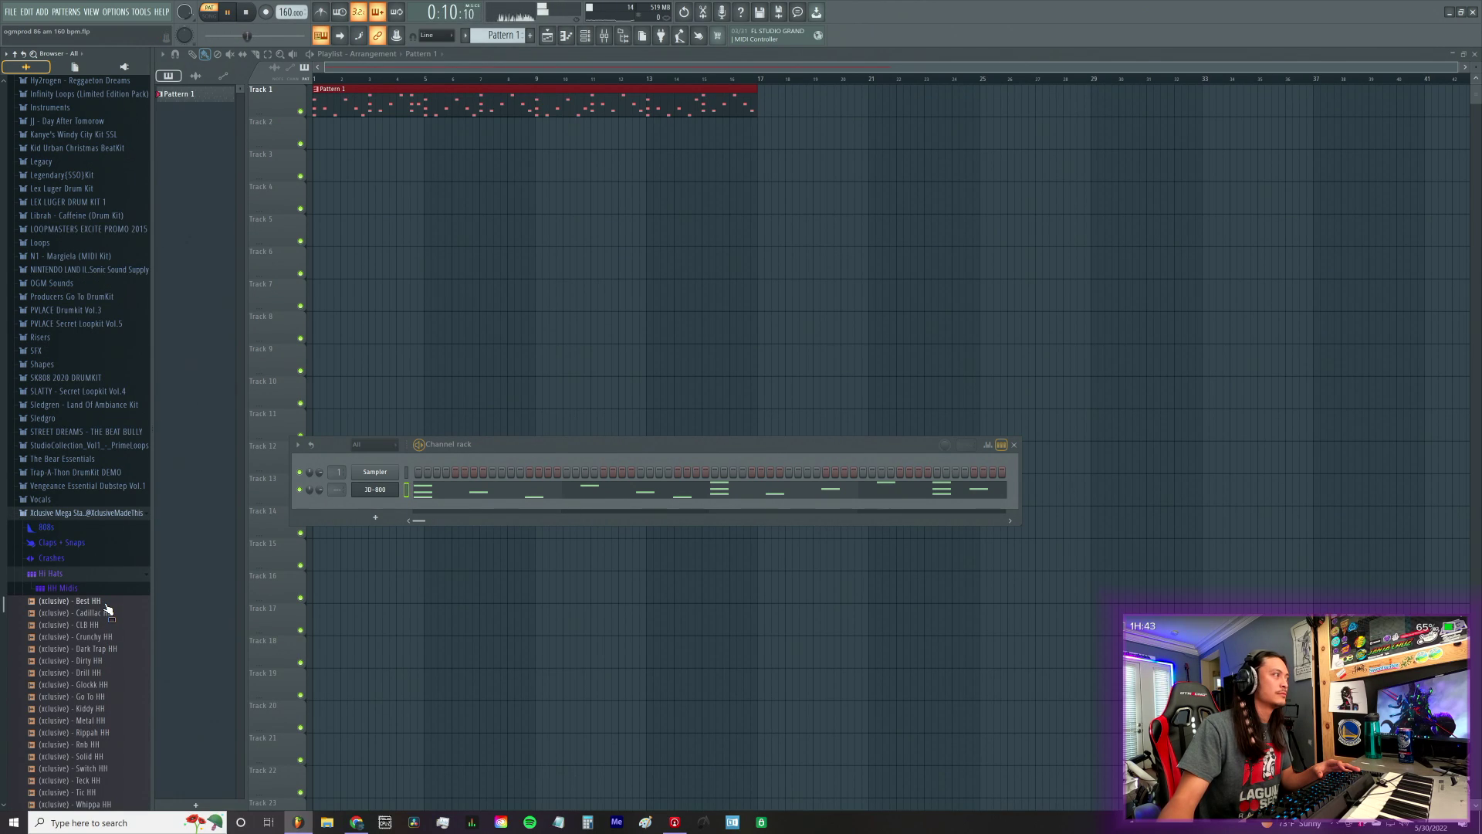
left_click_drag(106, 604, 340, 521)
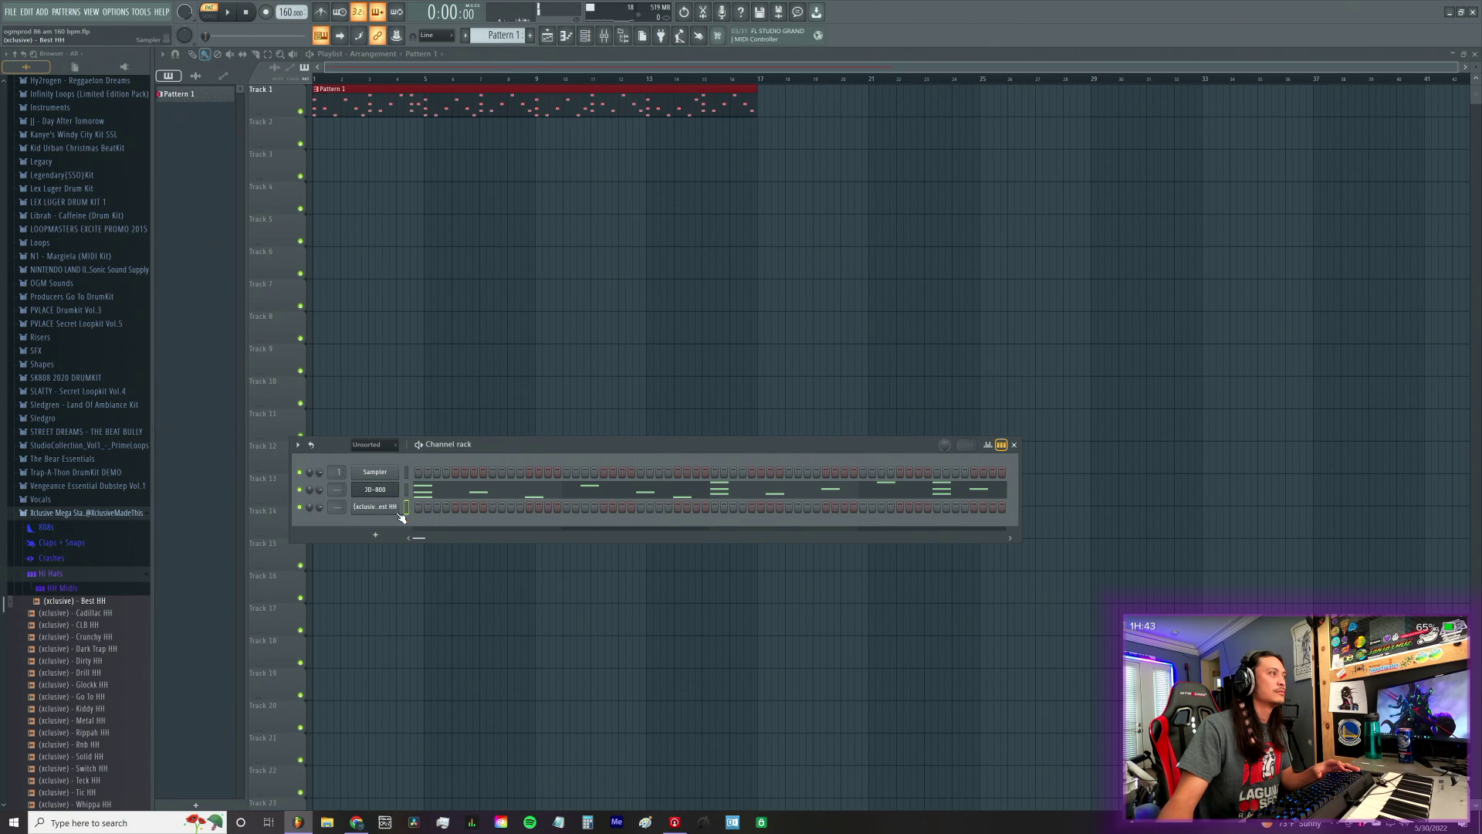
Step: Program the hi-hat channel on steps 1, 7, 23, 25, 27, 29, 49, 59 and 61 during playback
key("space")
left_click(474, 507)
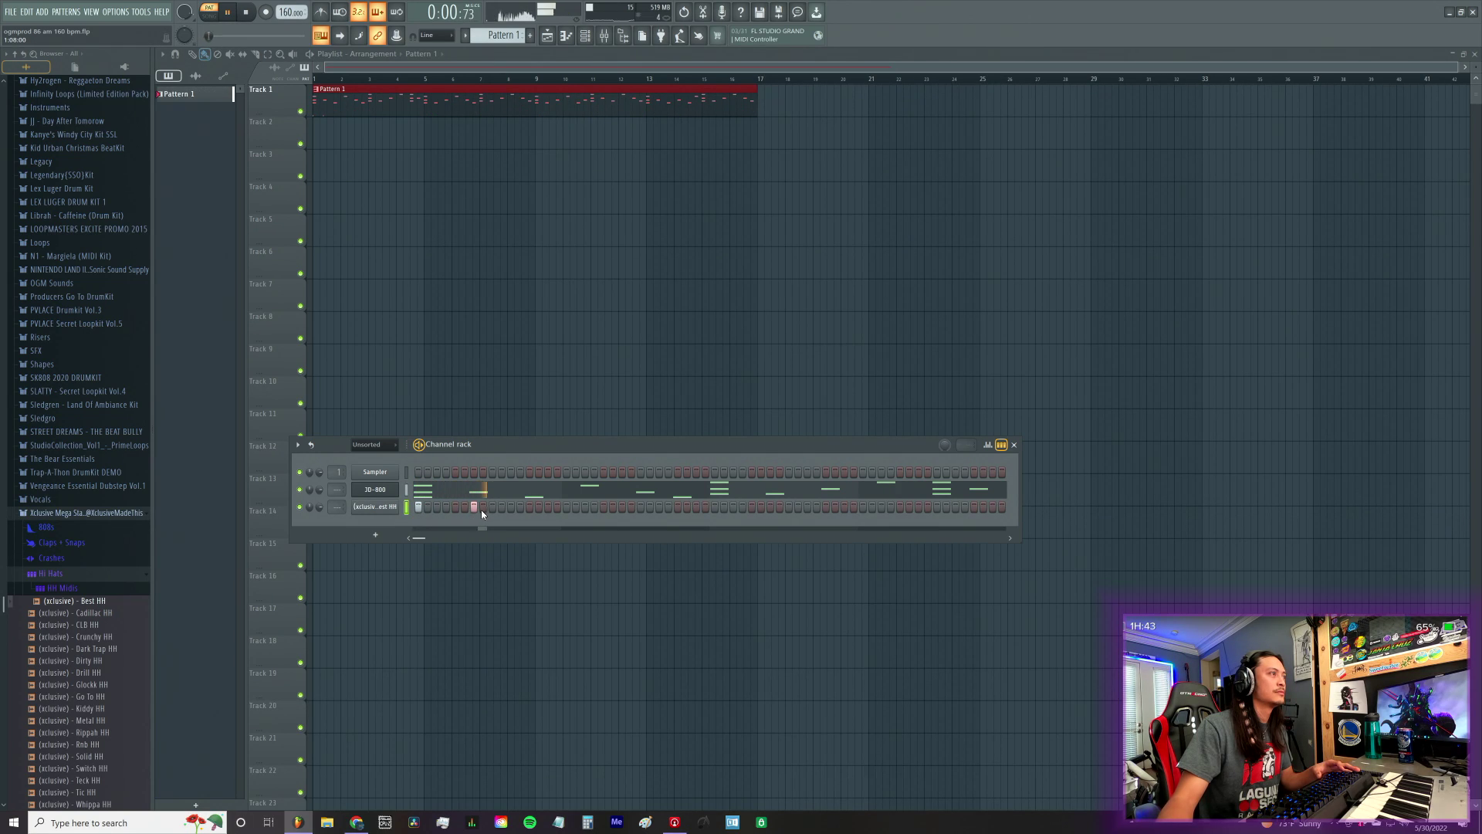
left_click(623, 508)
left_click(640, 507)
left_click(678, 507)
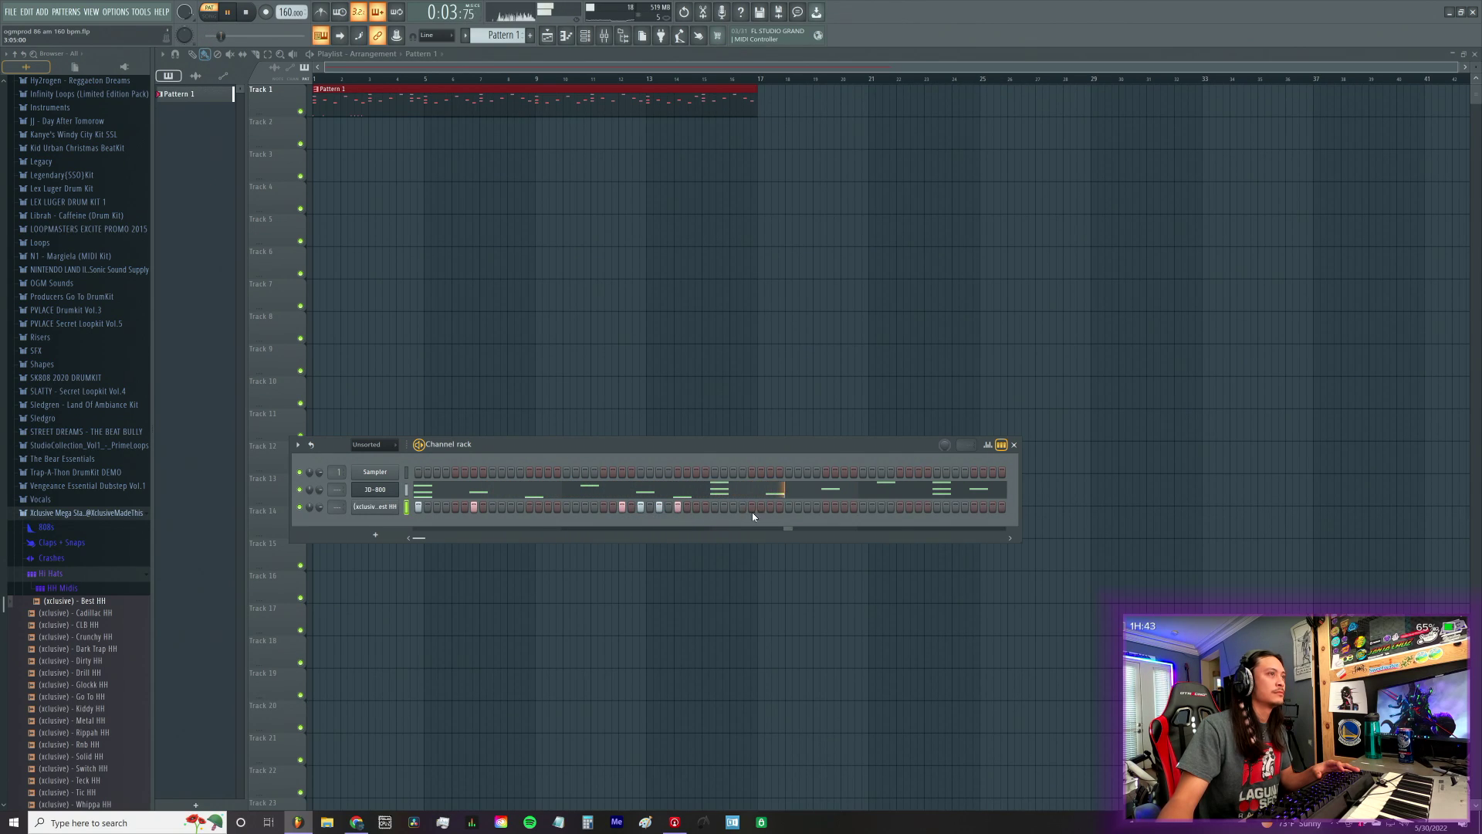
left_click(863, 508)
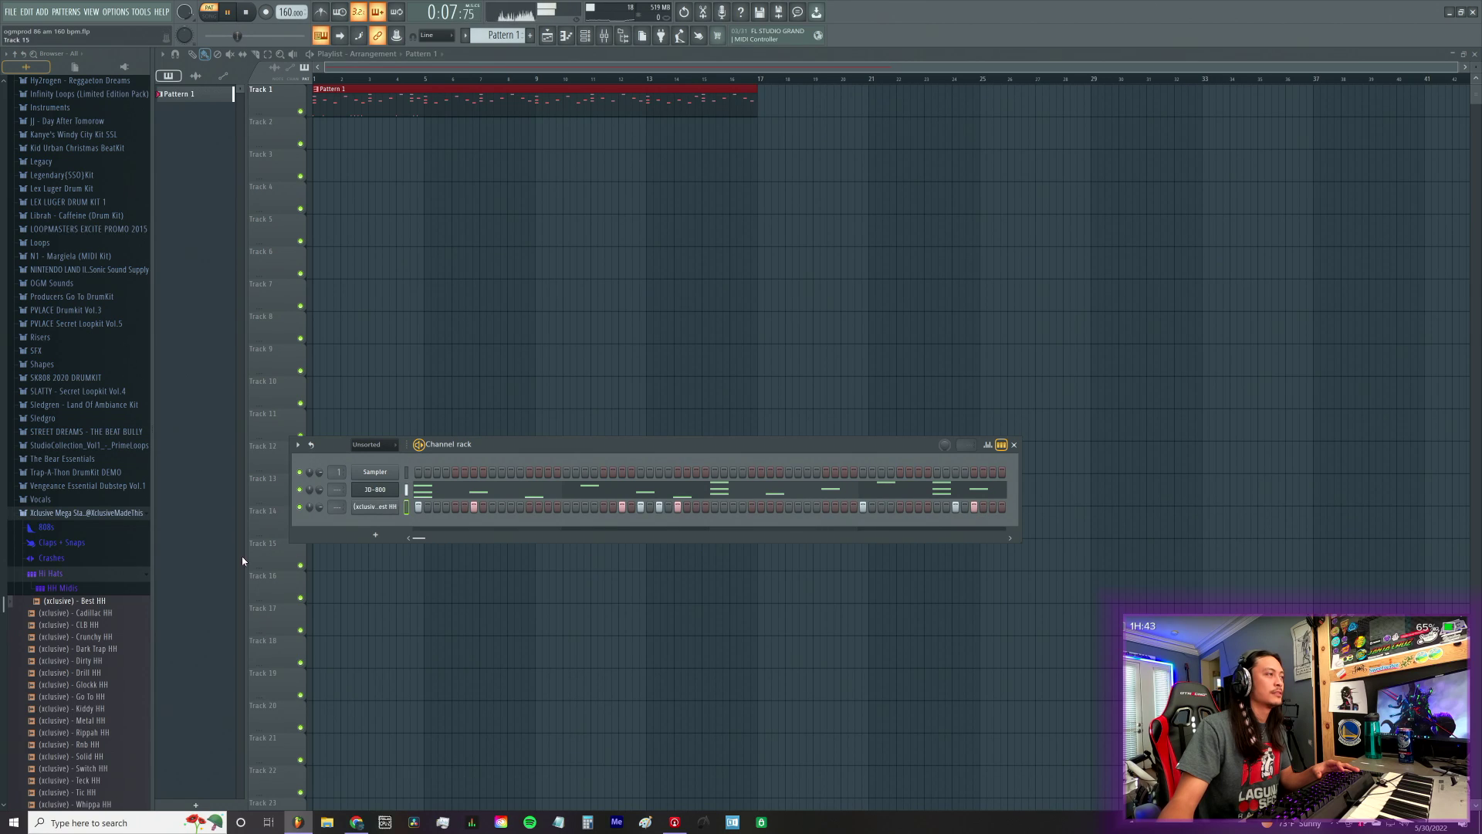
Step: Audition samples in the kit's Claps + Snaps folder and add "(xclusive) - Go To Clap" as a new channel
left_click(93, 589)
left_click(87, 305)
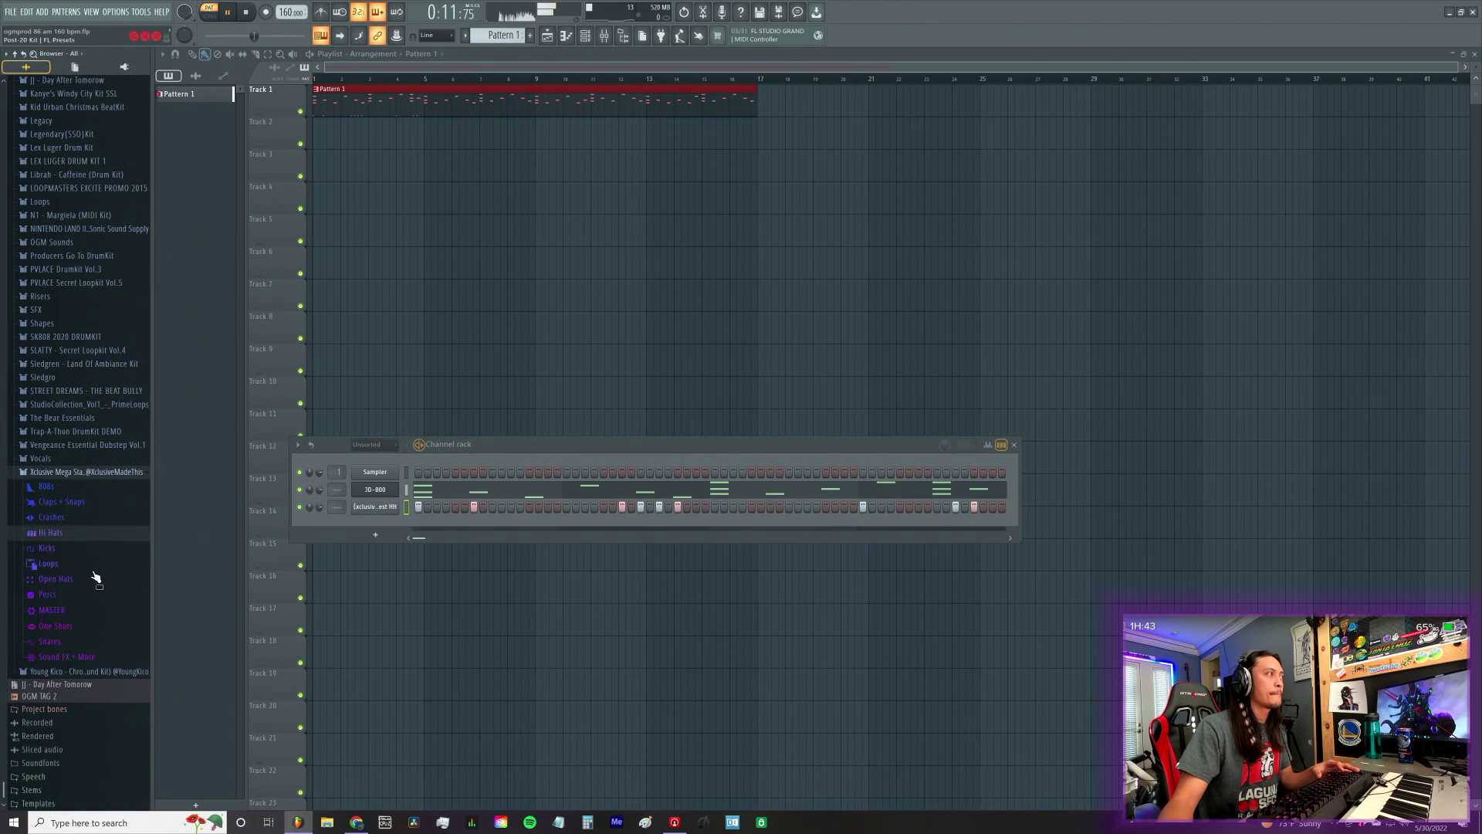
left_click(77, 502)
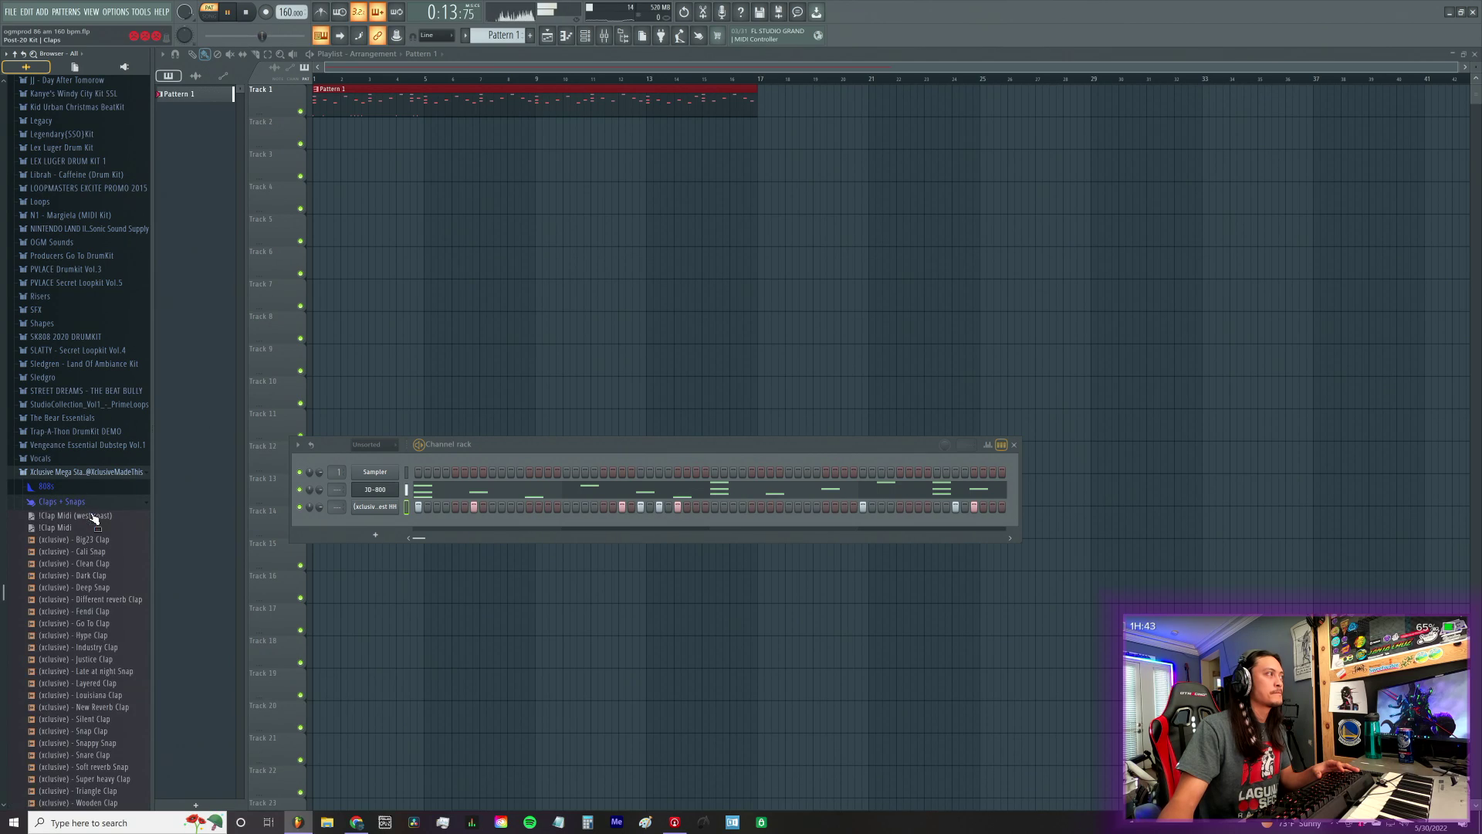
left_click(122, 625)
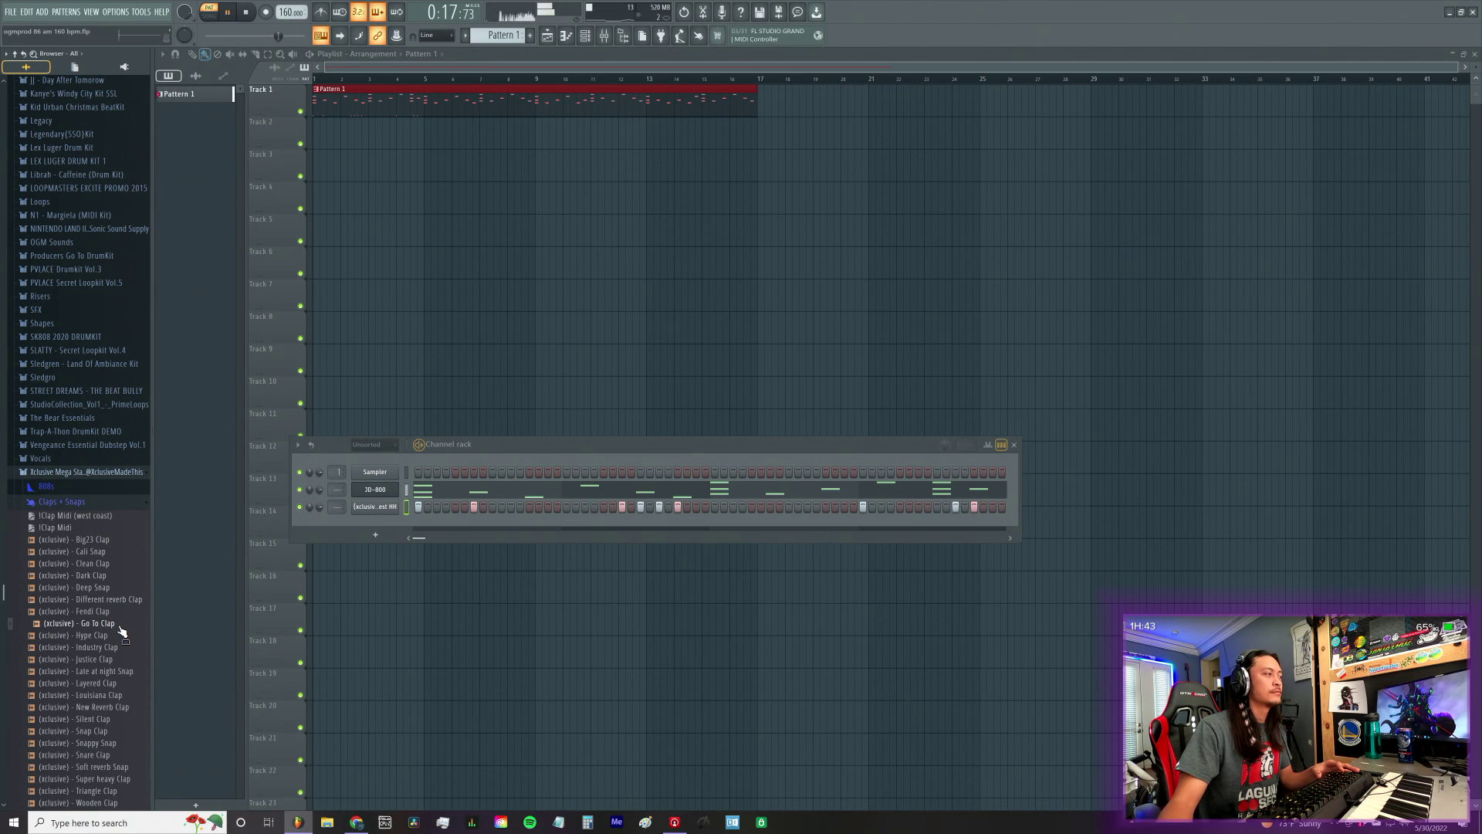
left_click(118, 636)
key("Down")
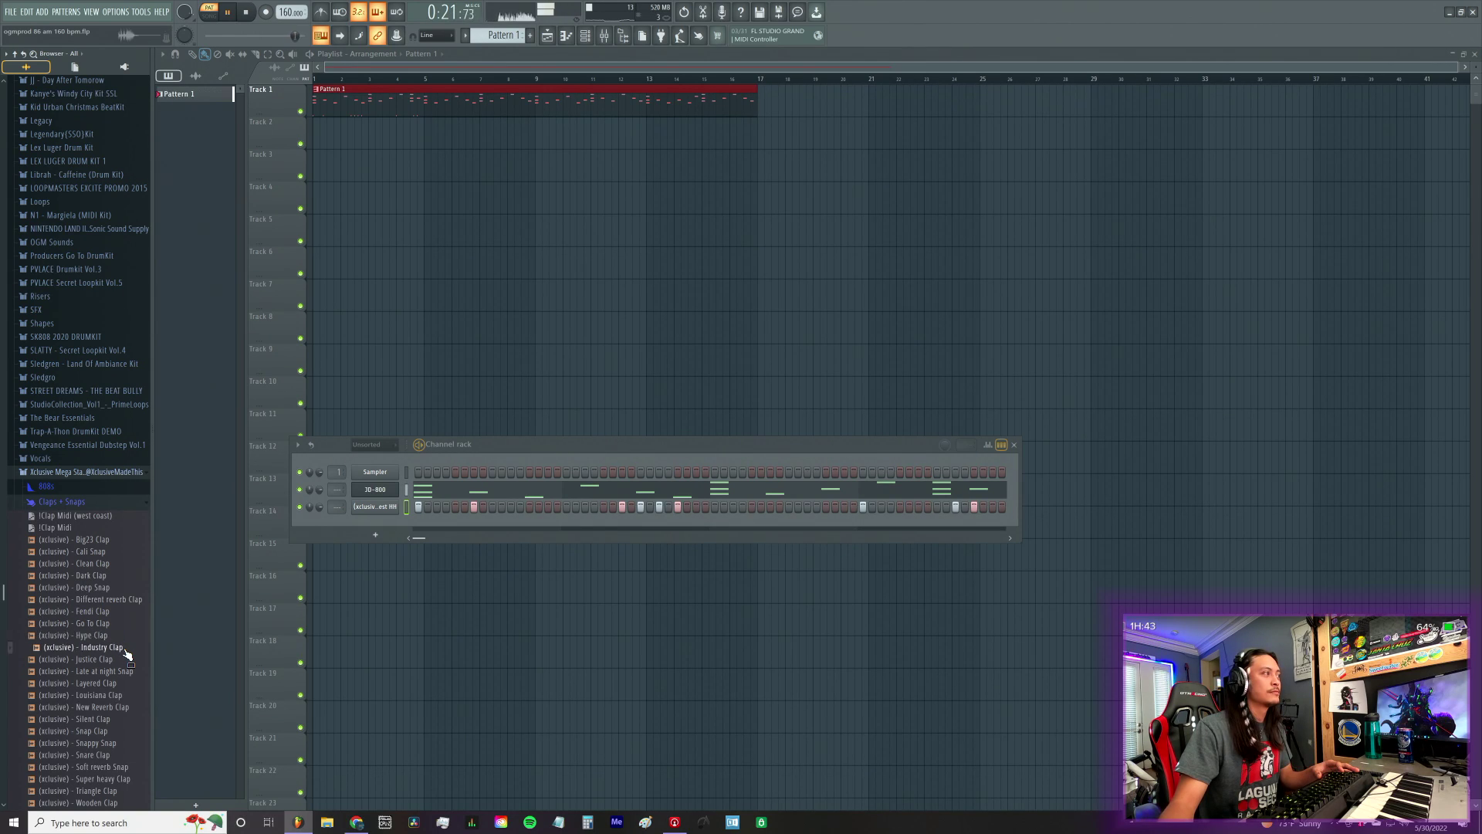
left_click_drag(128, 654, 374, 533)
key("space")
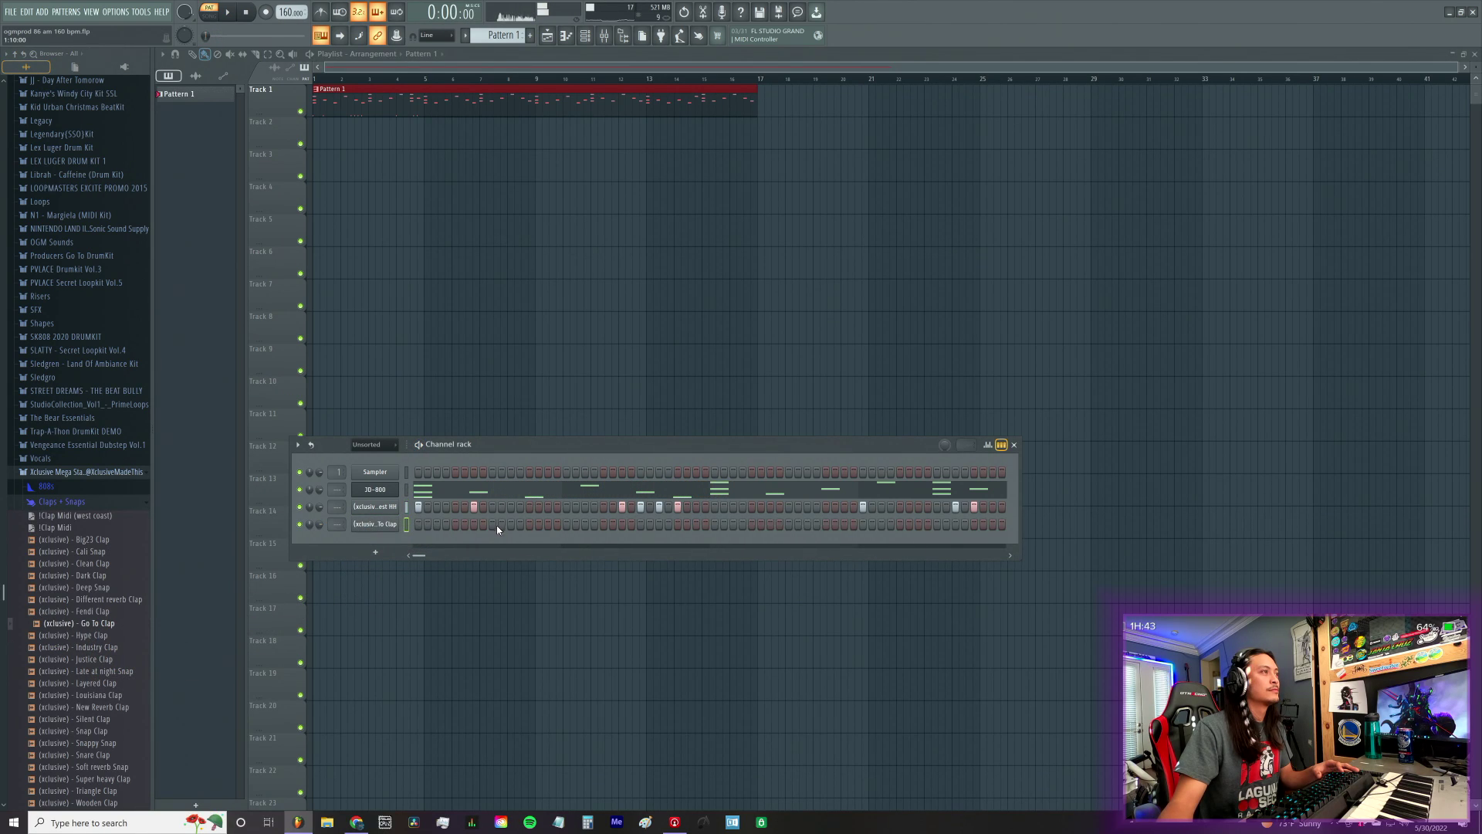
Step: Program the clap channel on steps 9, 25, 41 and 57 while checking it in playback
left_click(641, 524)
key("space")
left_click(713, 524)
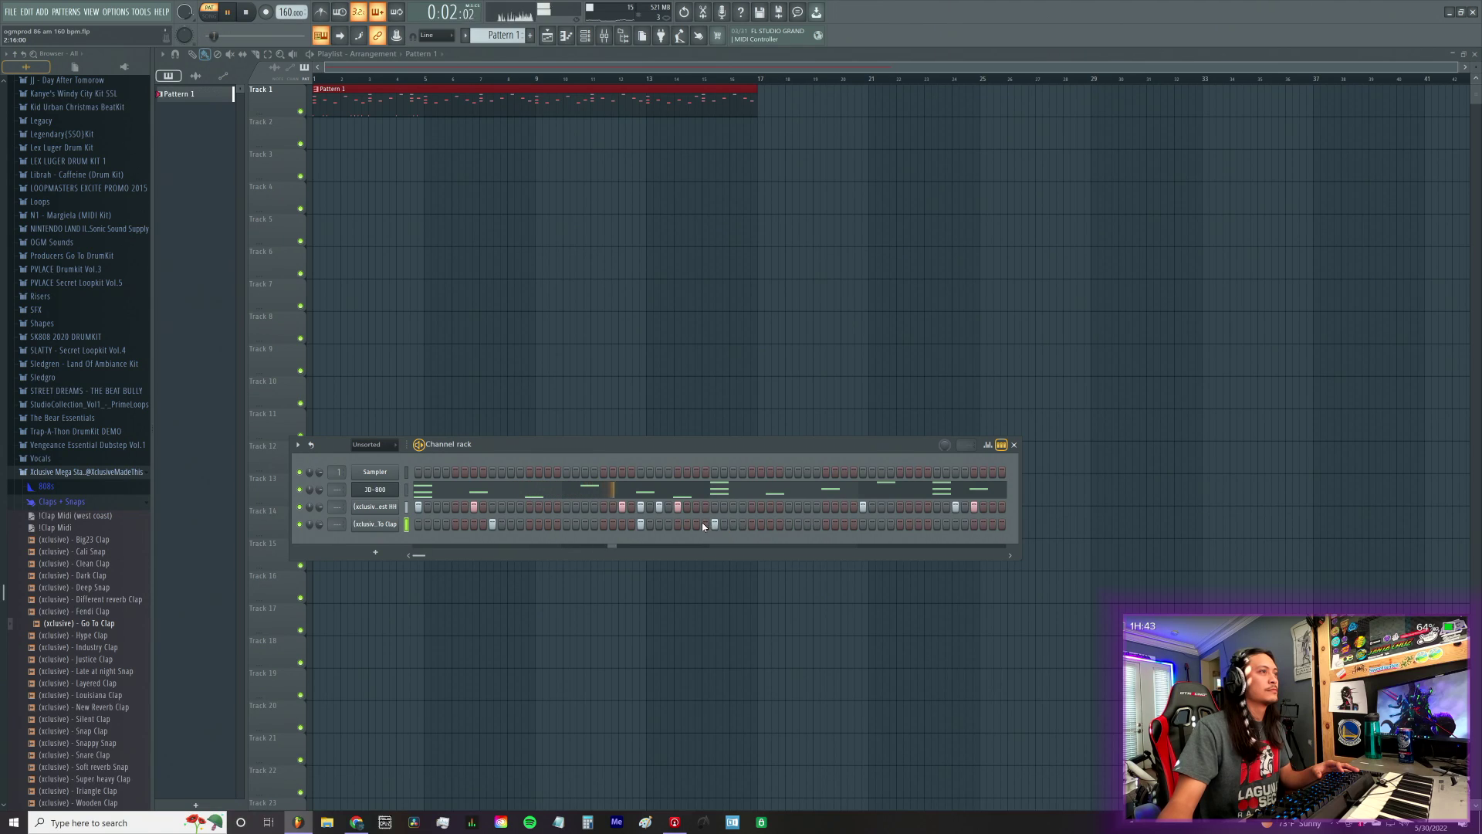
left_click(936, 526)
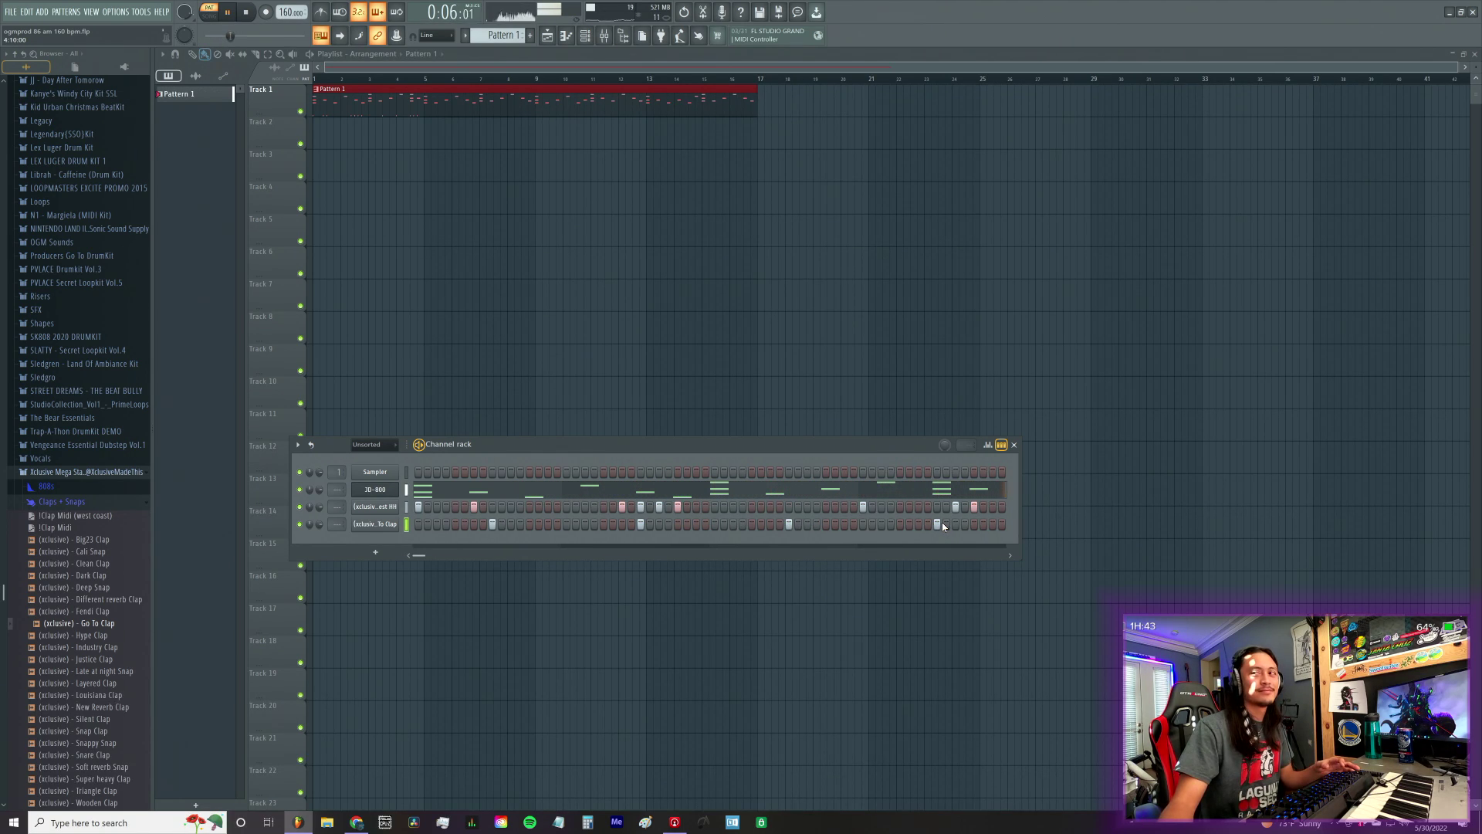
key("space")
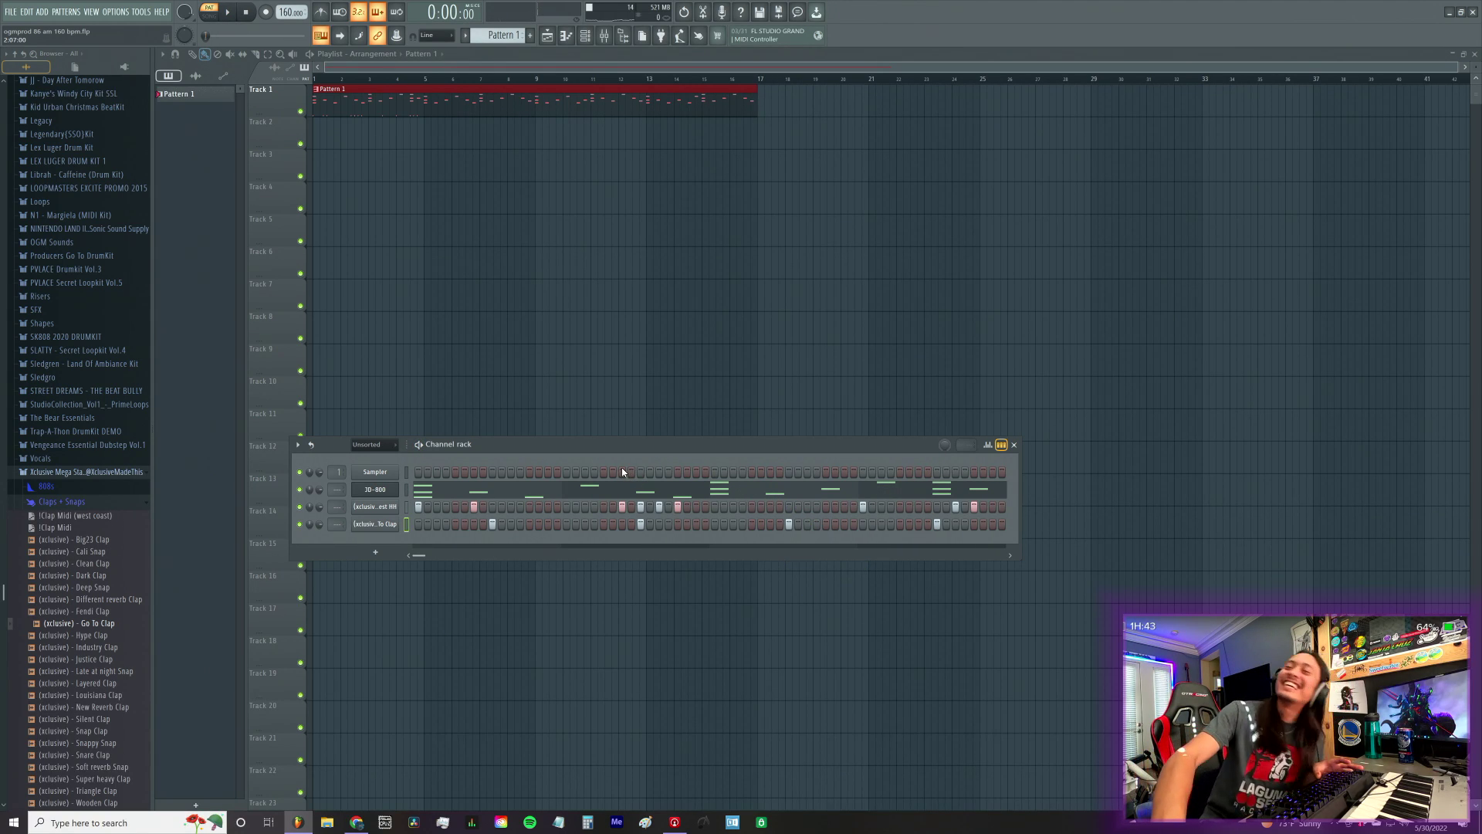
key("space")
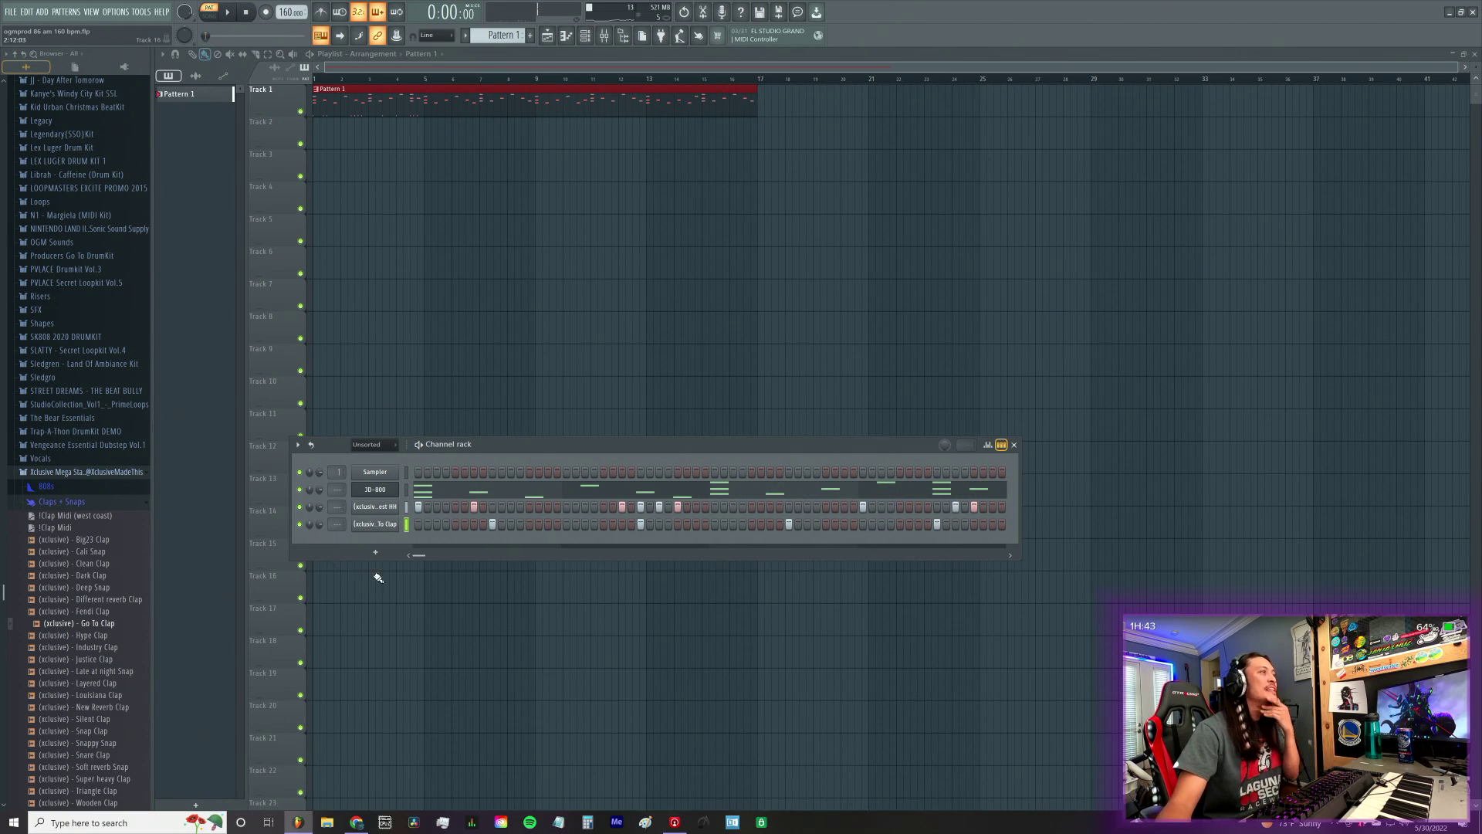
Step: Rename the Best HH channel as "hat" and the Go To Clap channel as "clap"
right_click(385, 491)
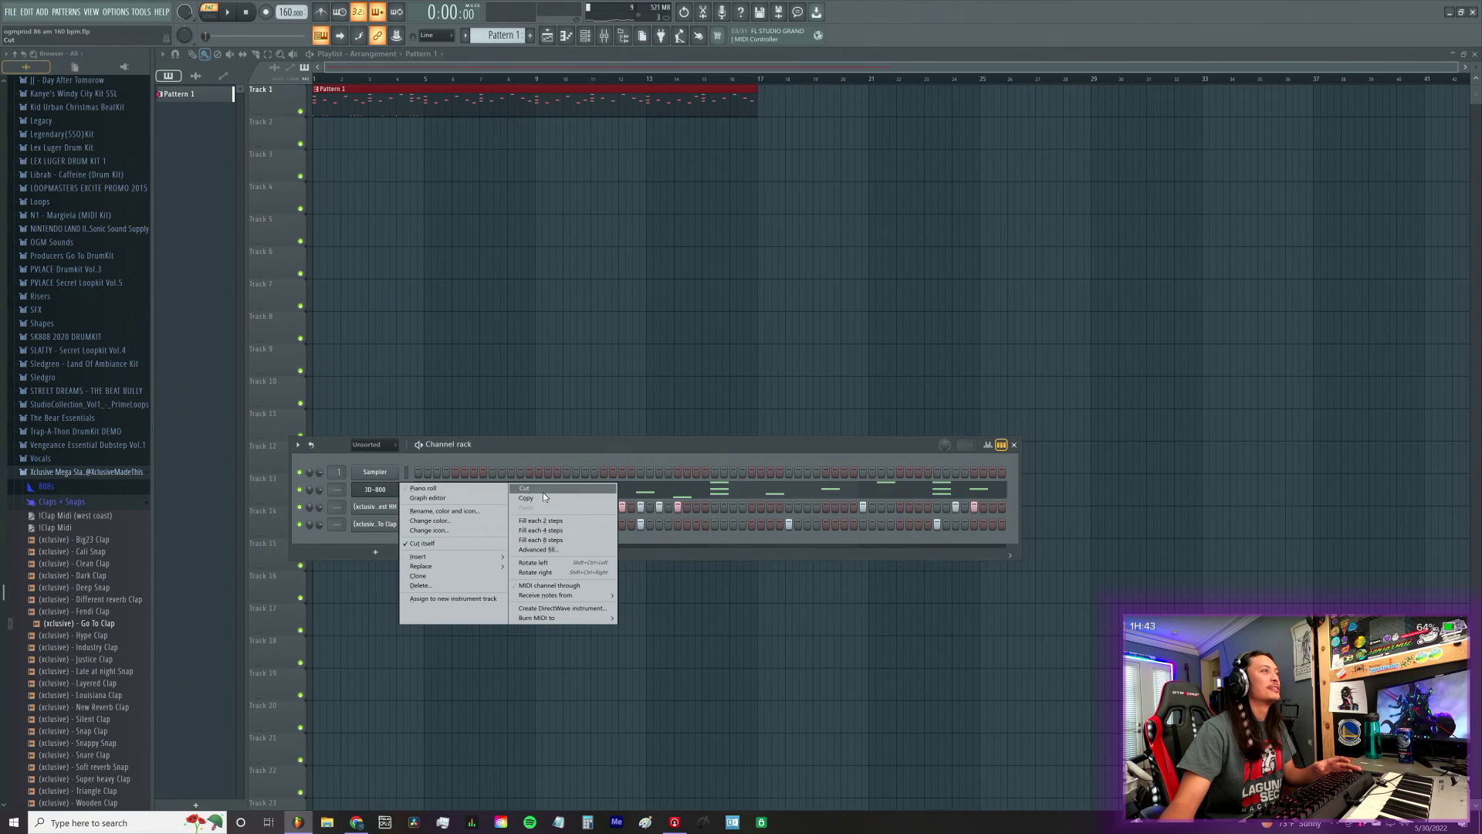
left_click(511, 452)
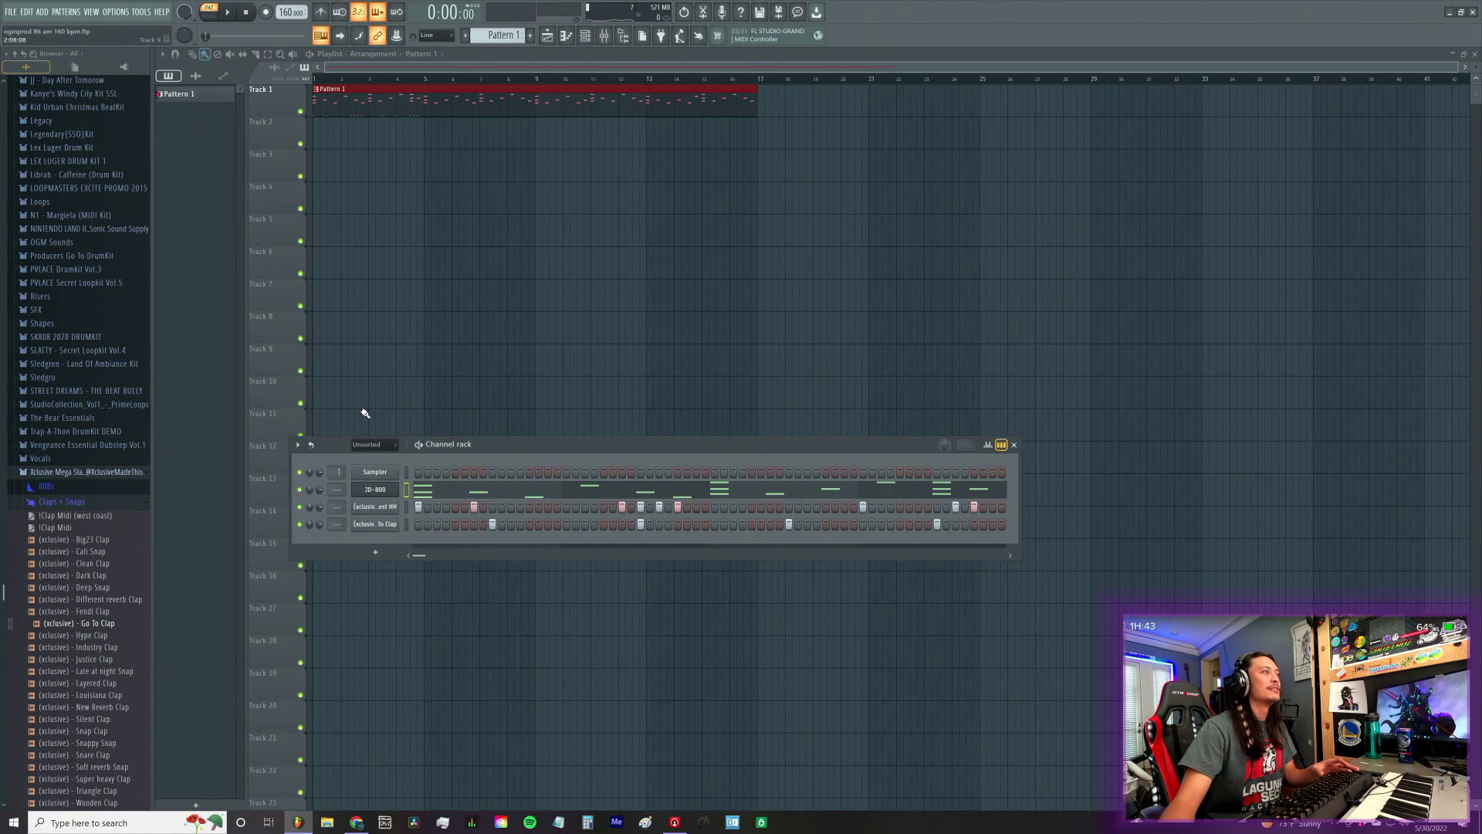
right_click(394, 512)
left_click(471, 527)
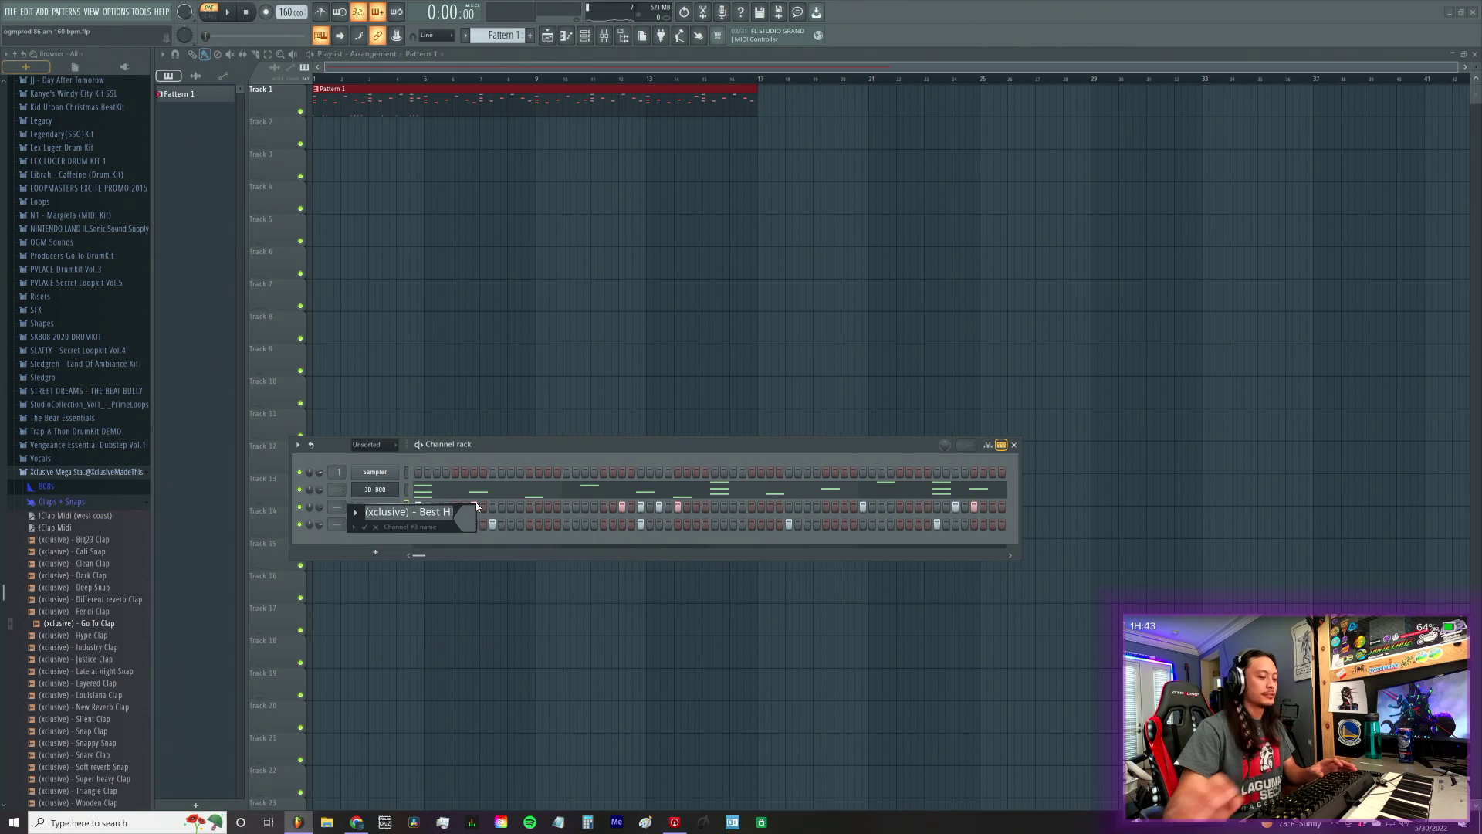
type("hat")
key("Return")
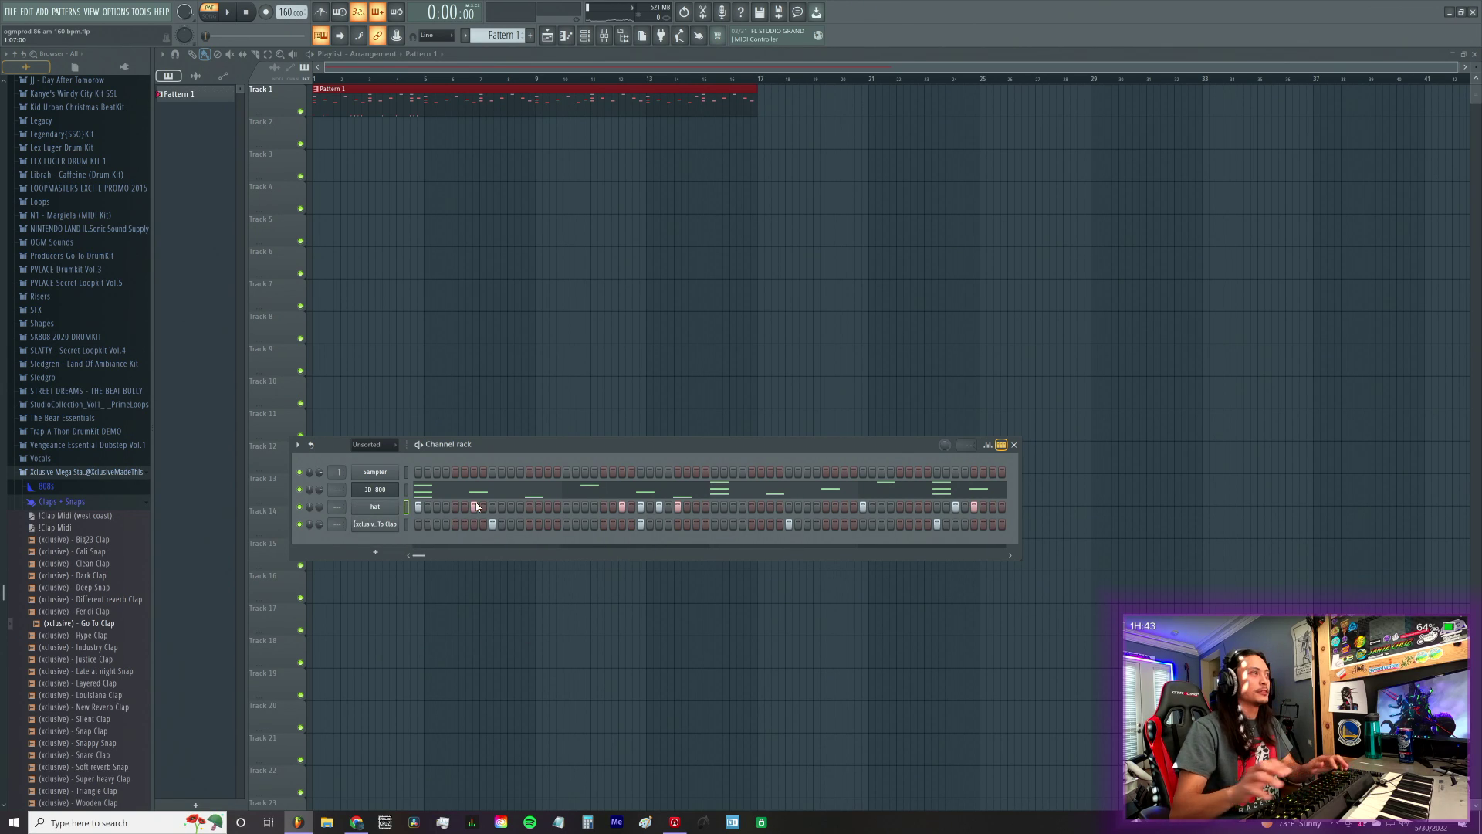
right_click(397, 520)
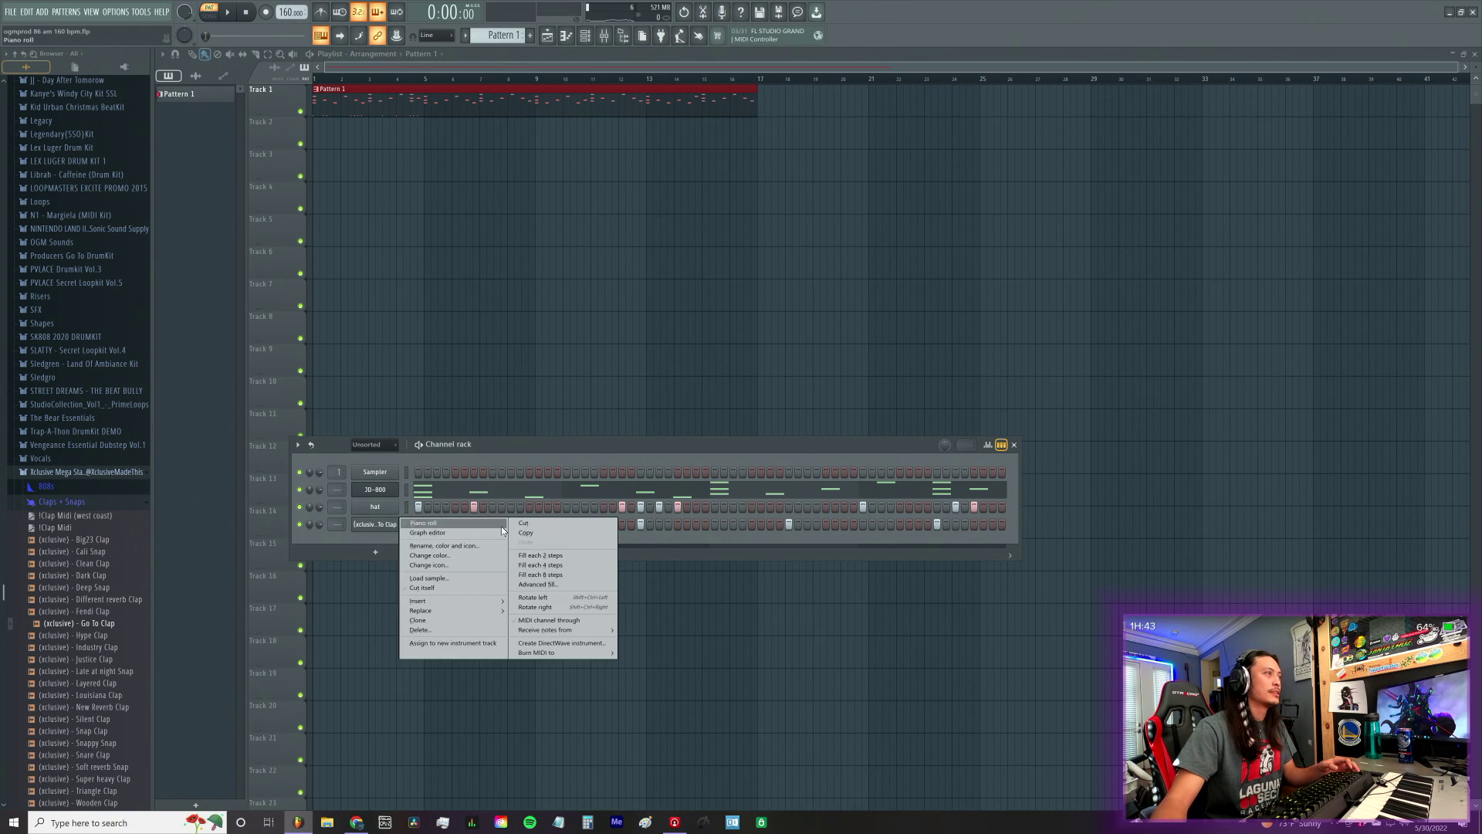
left_click(462, 545)
type("clap")
key("Return")
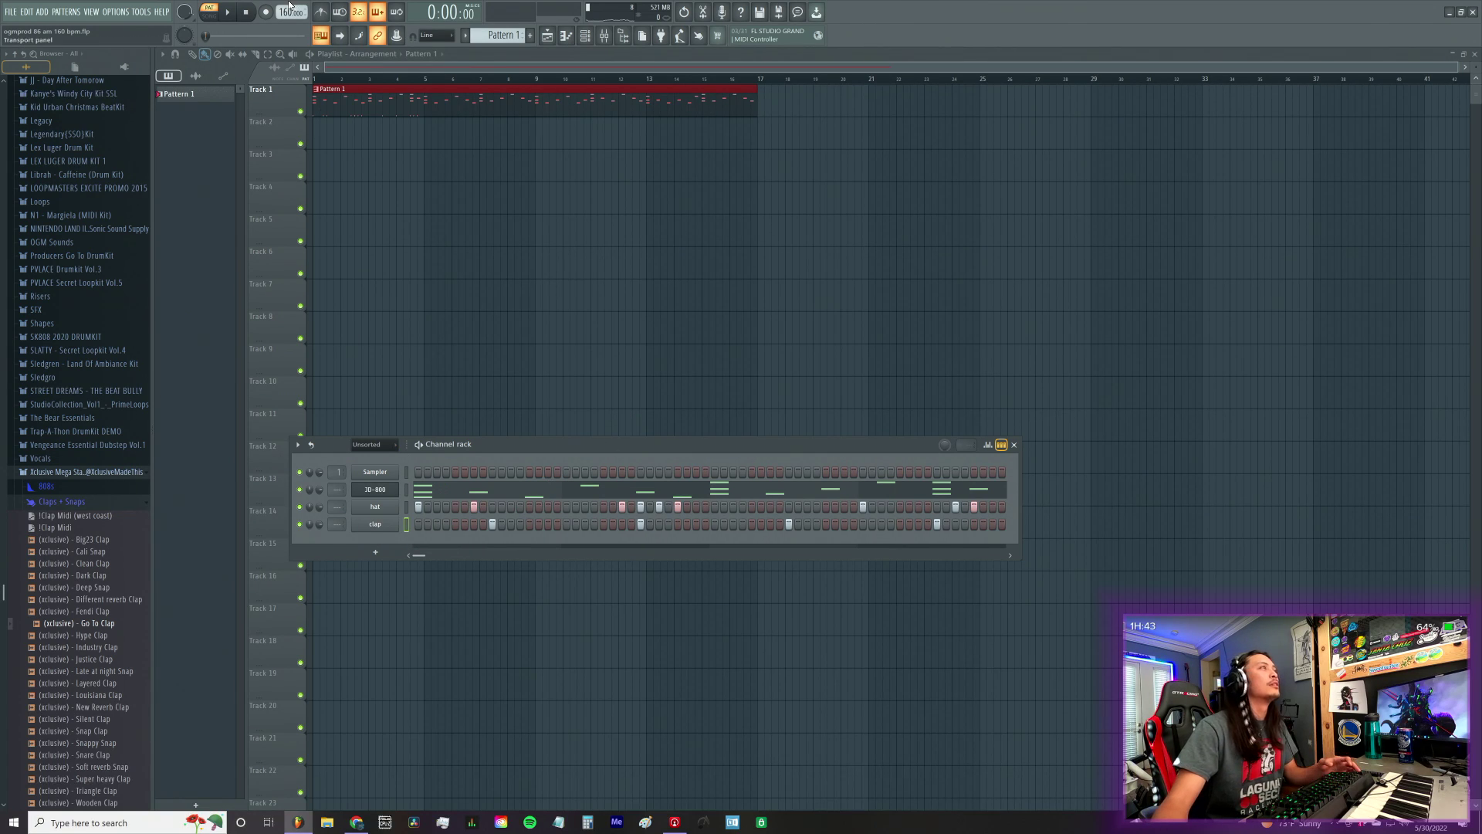
Step: Split Pattern 1 by channel and clear its clips from the playlist
key("F6")
right_click(200, 98)
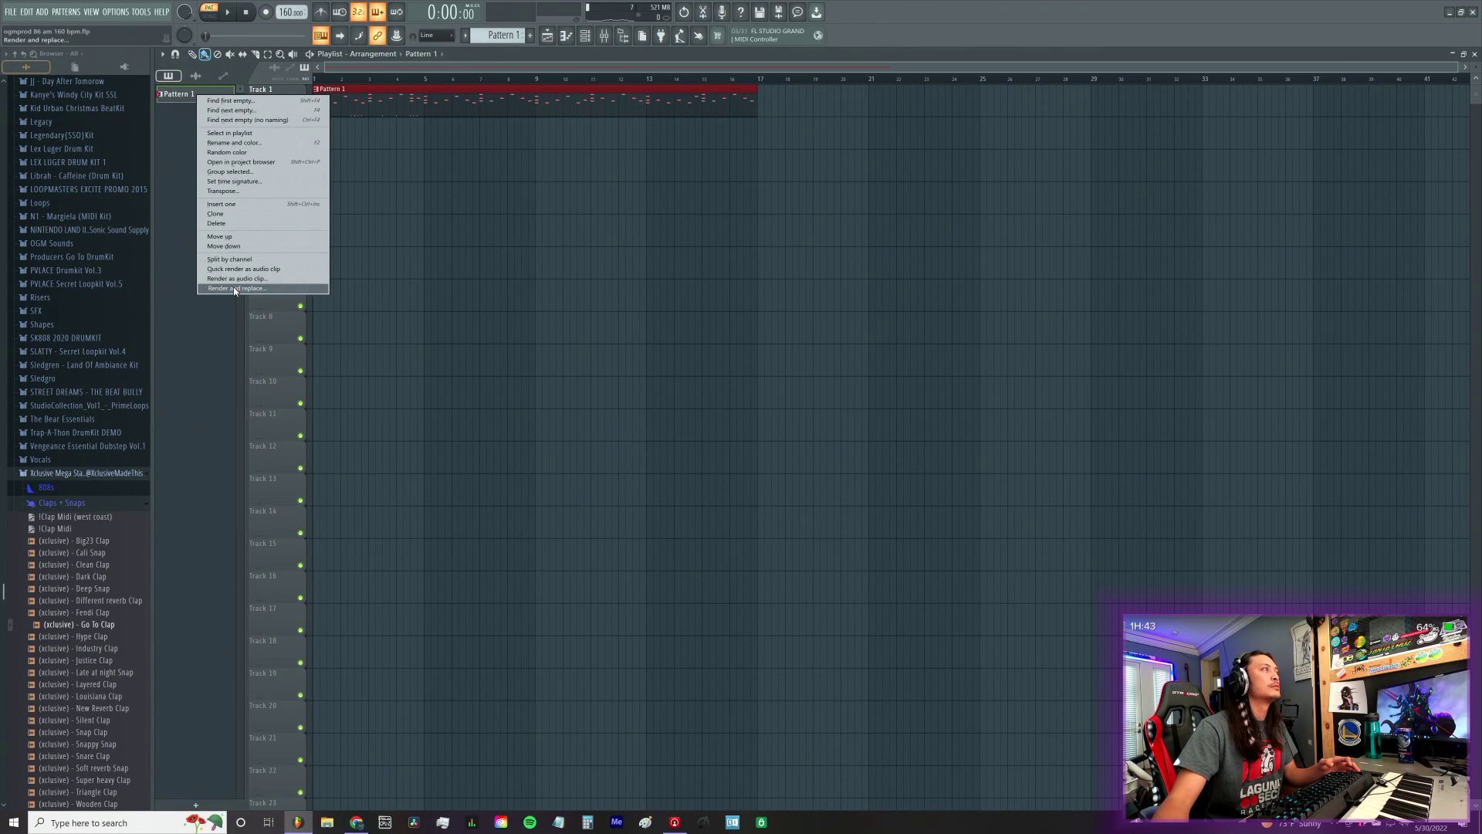
left_click(239, 261)
right_click(388, 107)
right_click(402, 113)
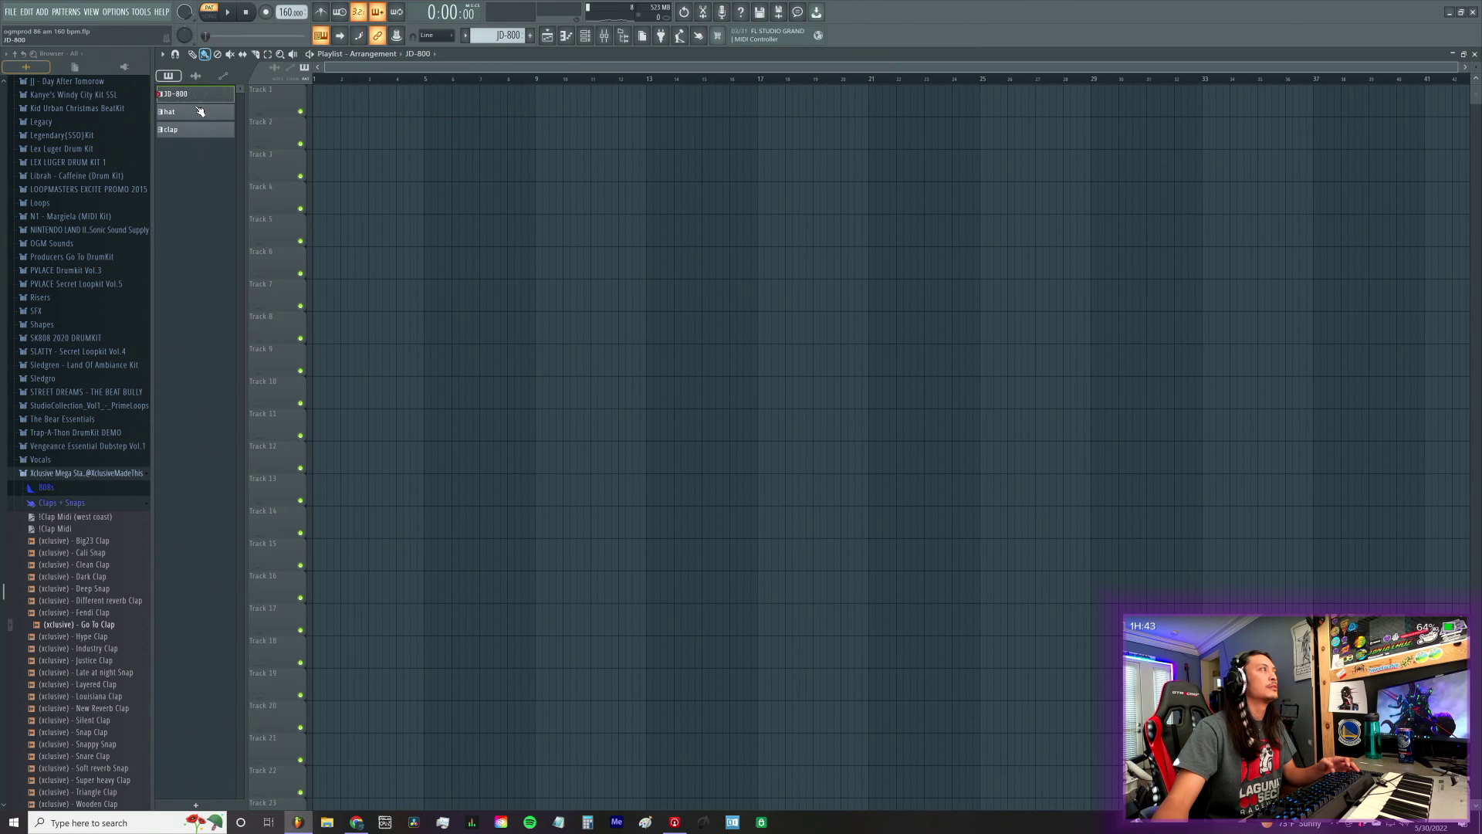
Step: Place the JD-800, hat and clap patterns on Tracks 1 to 3 from bar 1, repeating hat and clap through bar 16
left_click_drag(201, 106, 347, 108)
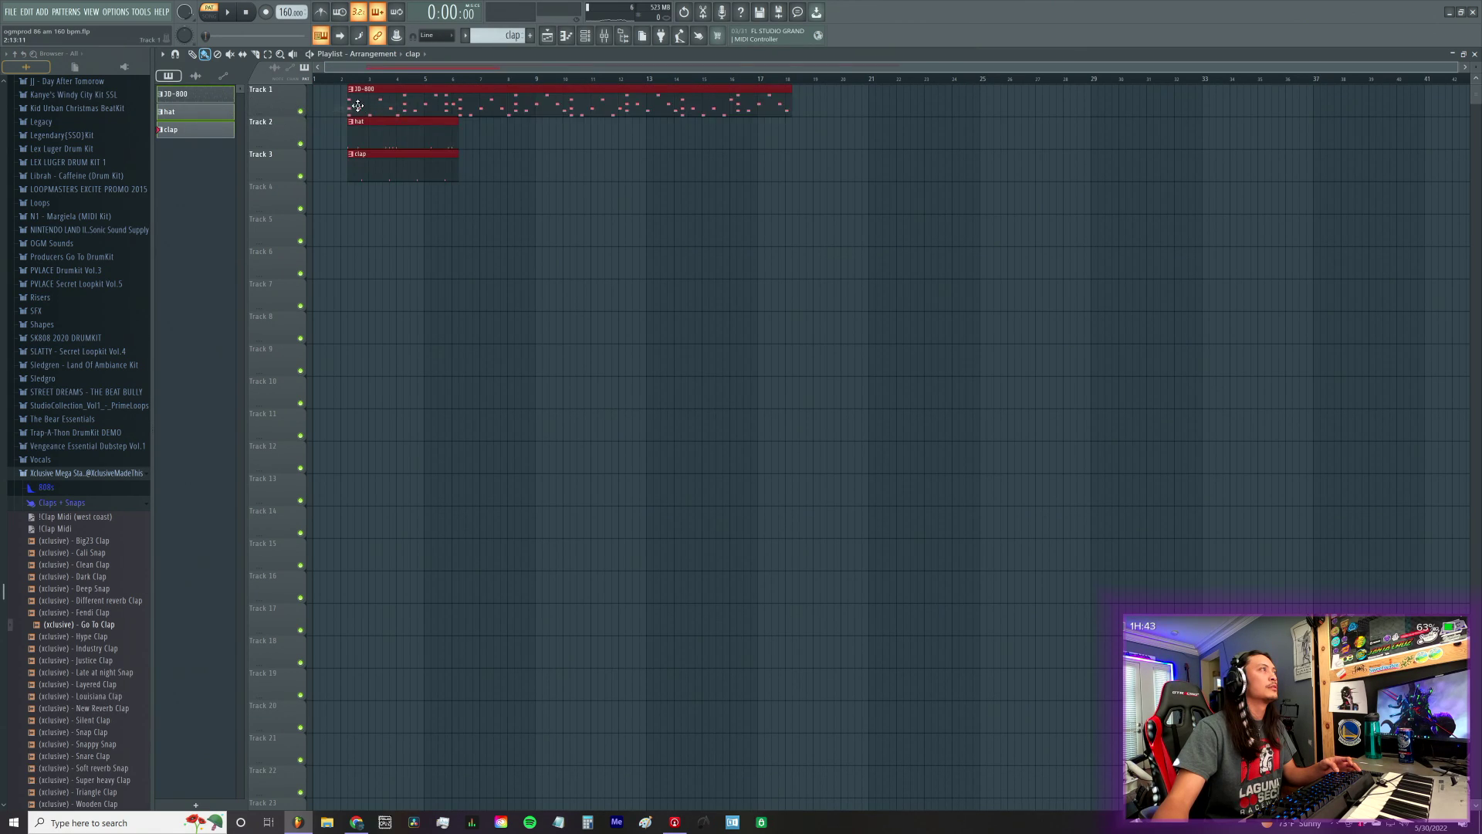
left_click_drag(437, 143, 695, 149)
left_click_drag(427, 172, 685, 173)
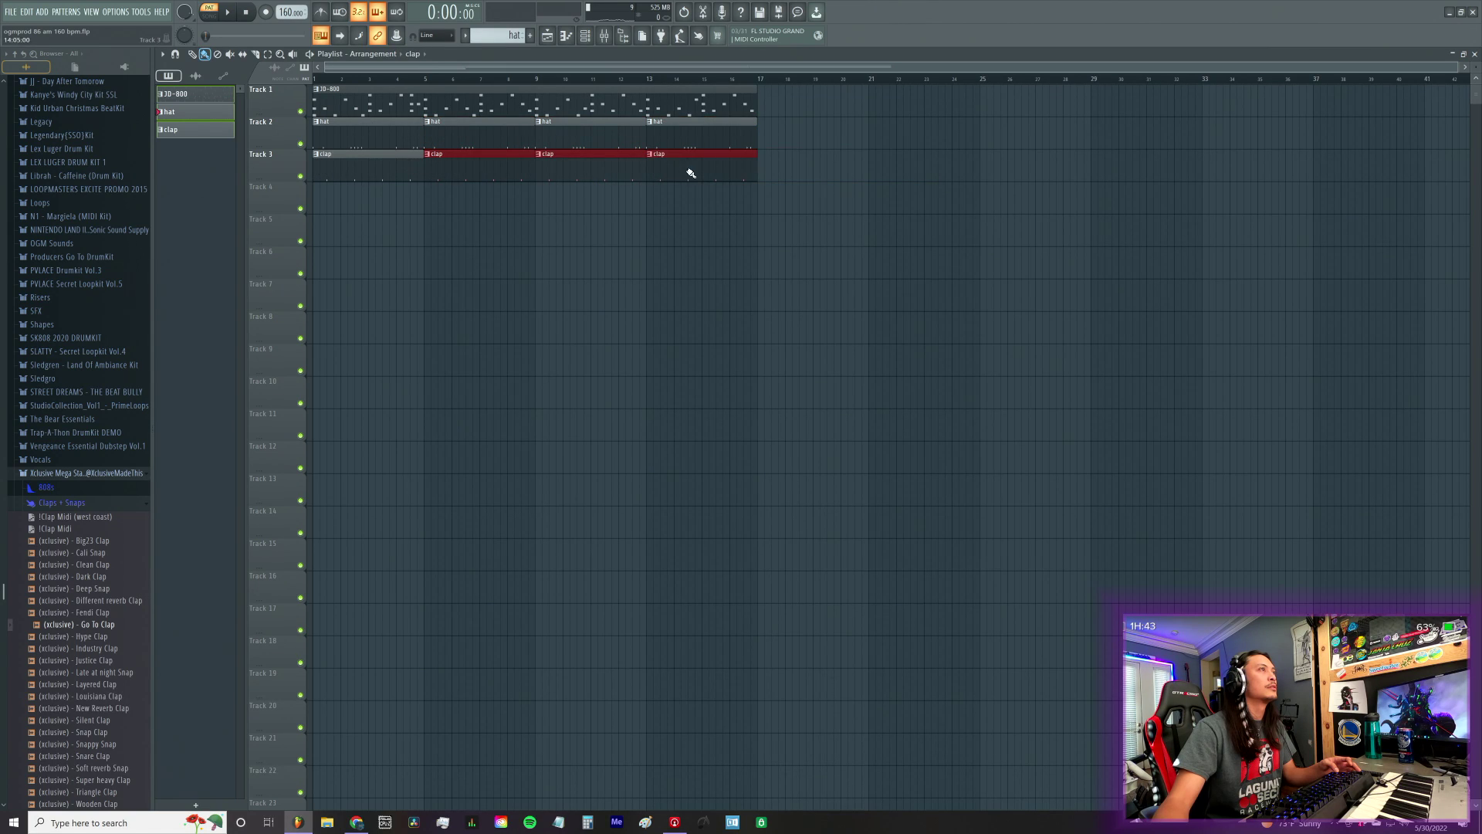
Step: Play the playlist arrangement in song mode with the channel rack open
left_click(587, 35)
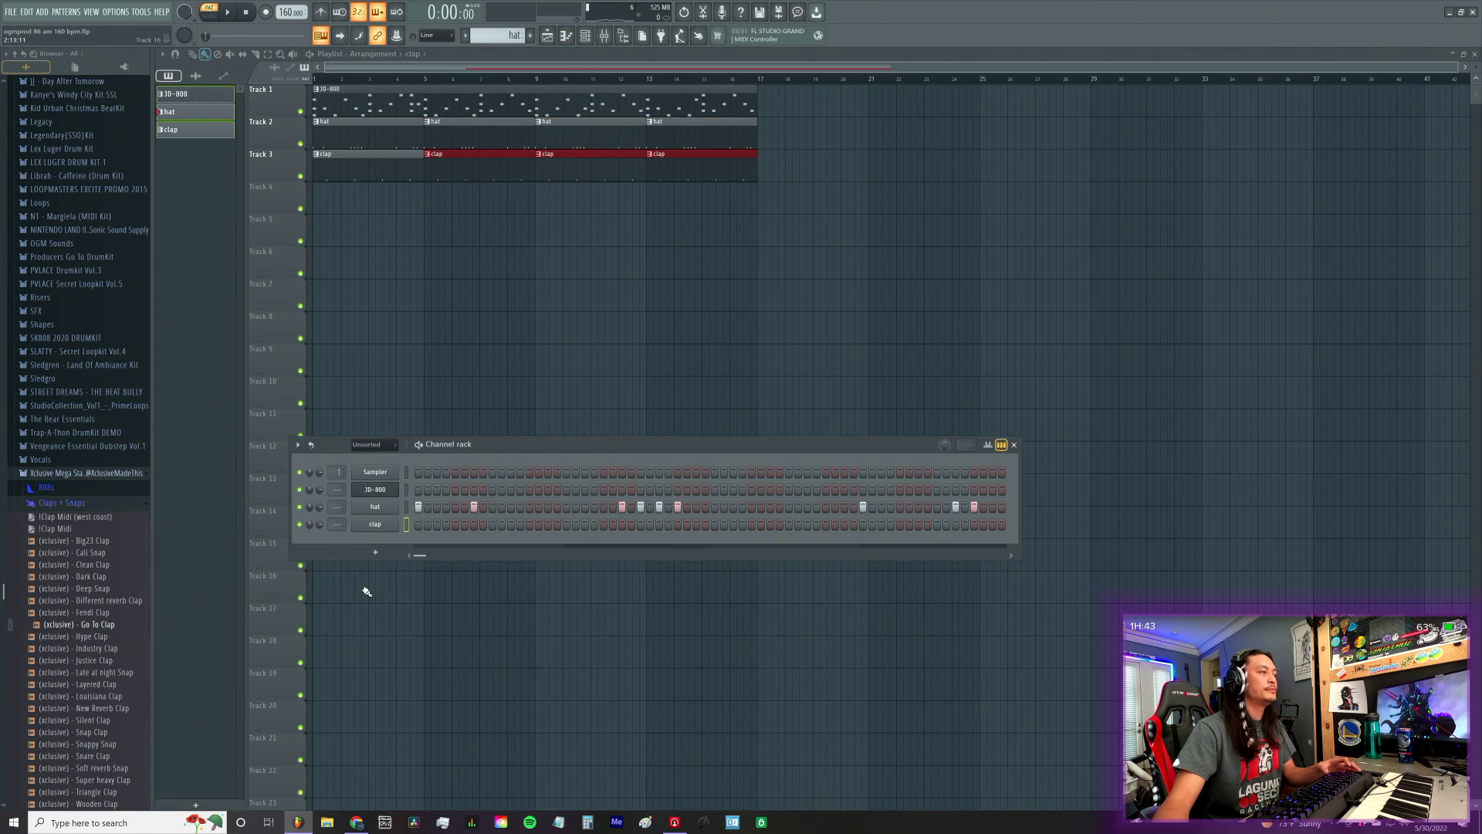
left_click(209, 14)
key("space")
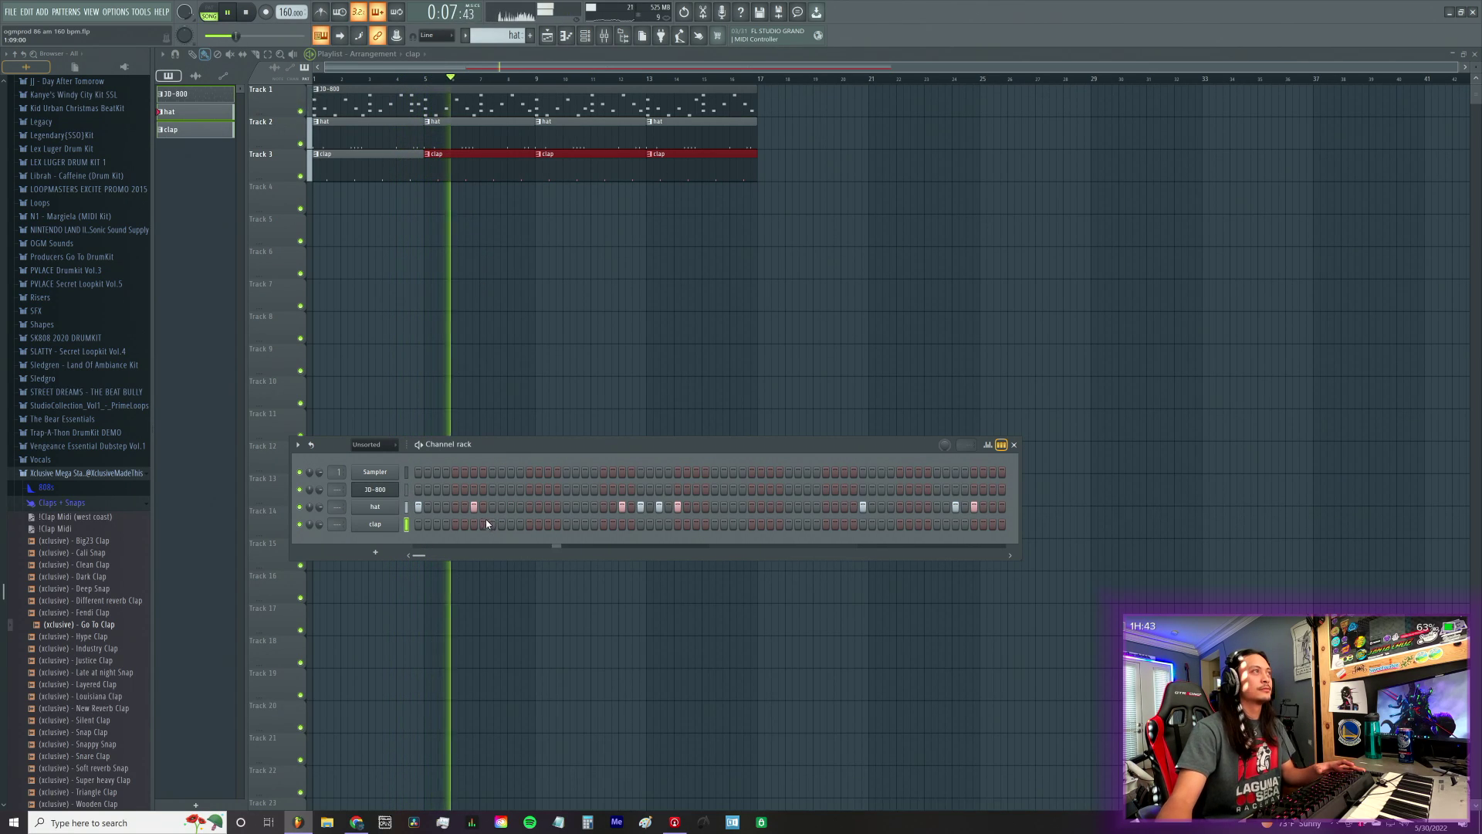
Step: Create a new pattern named "kick"
left_click(529, 36)
type("kick")
key("Return")
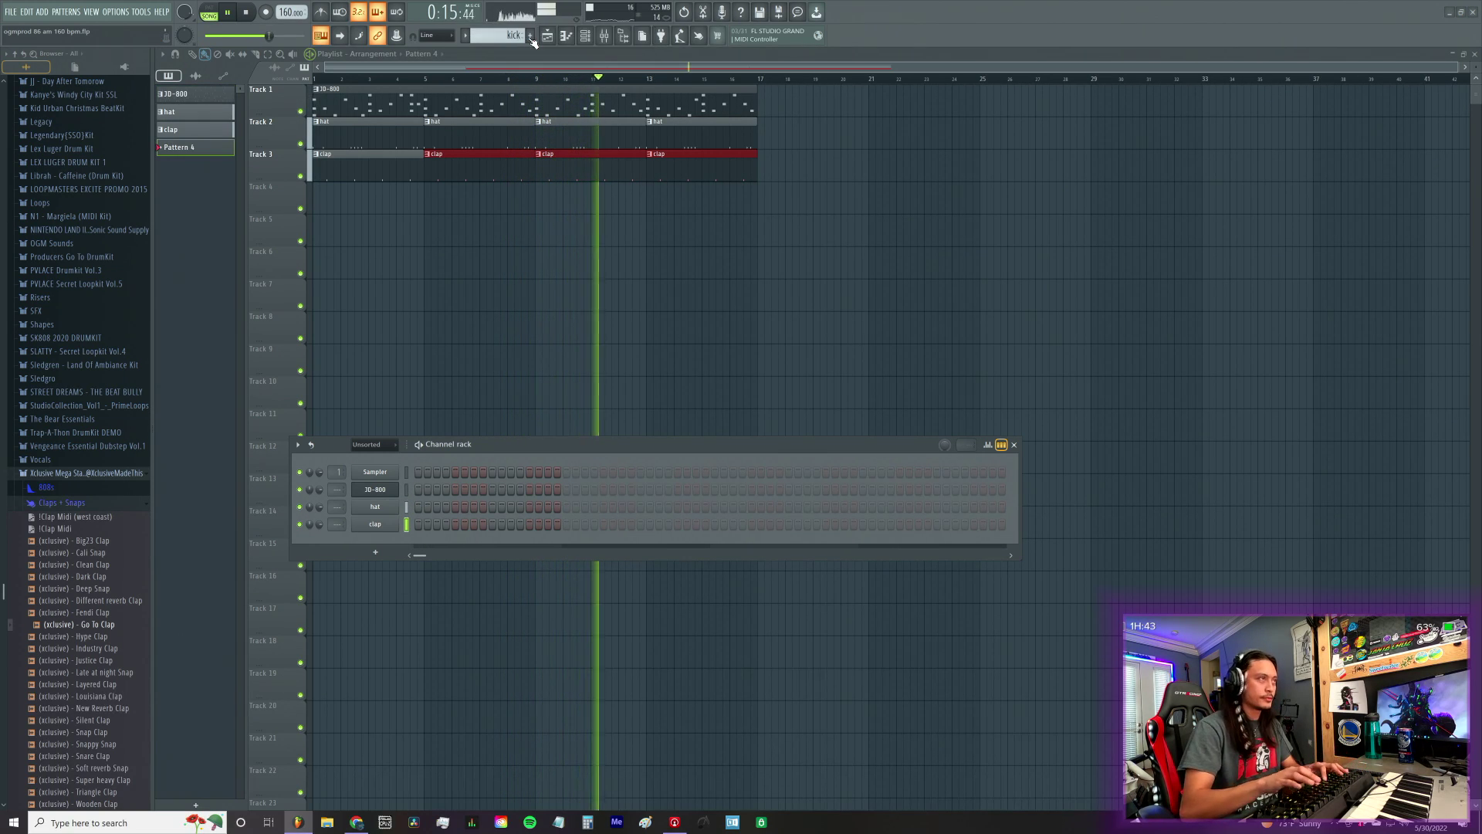
Step: Audition samples in the drum kit's Kicks folder and add the Spinz Kick as a new channel below the clap
left_click(94, 503)
left_click(94, 549)
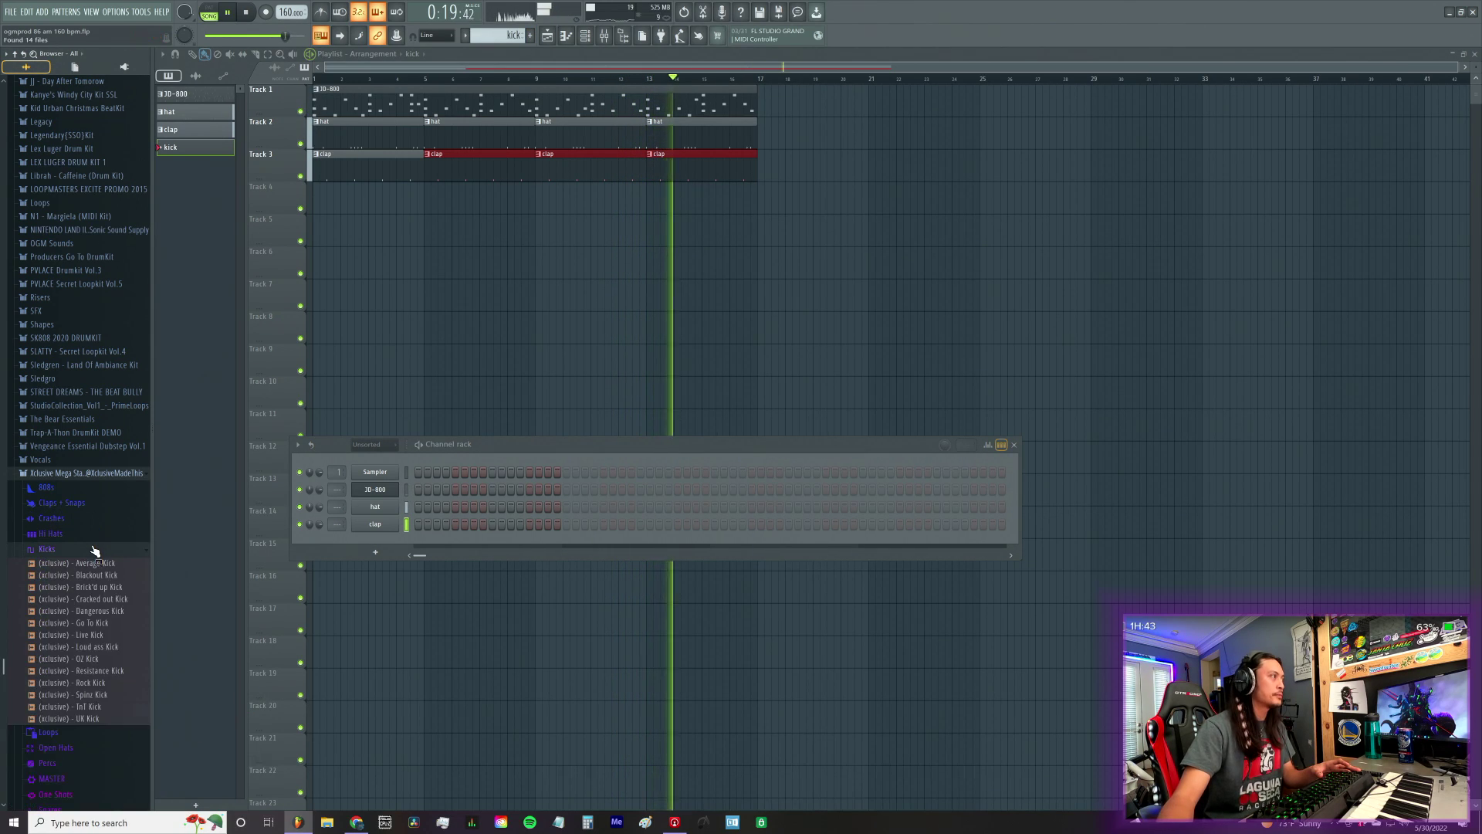
key("space")
left_click(102, 698)
left_click(97, 683)
left_click(105, 614)
left_click(101, 623)
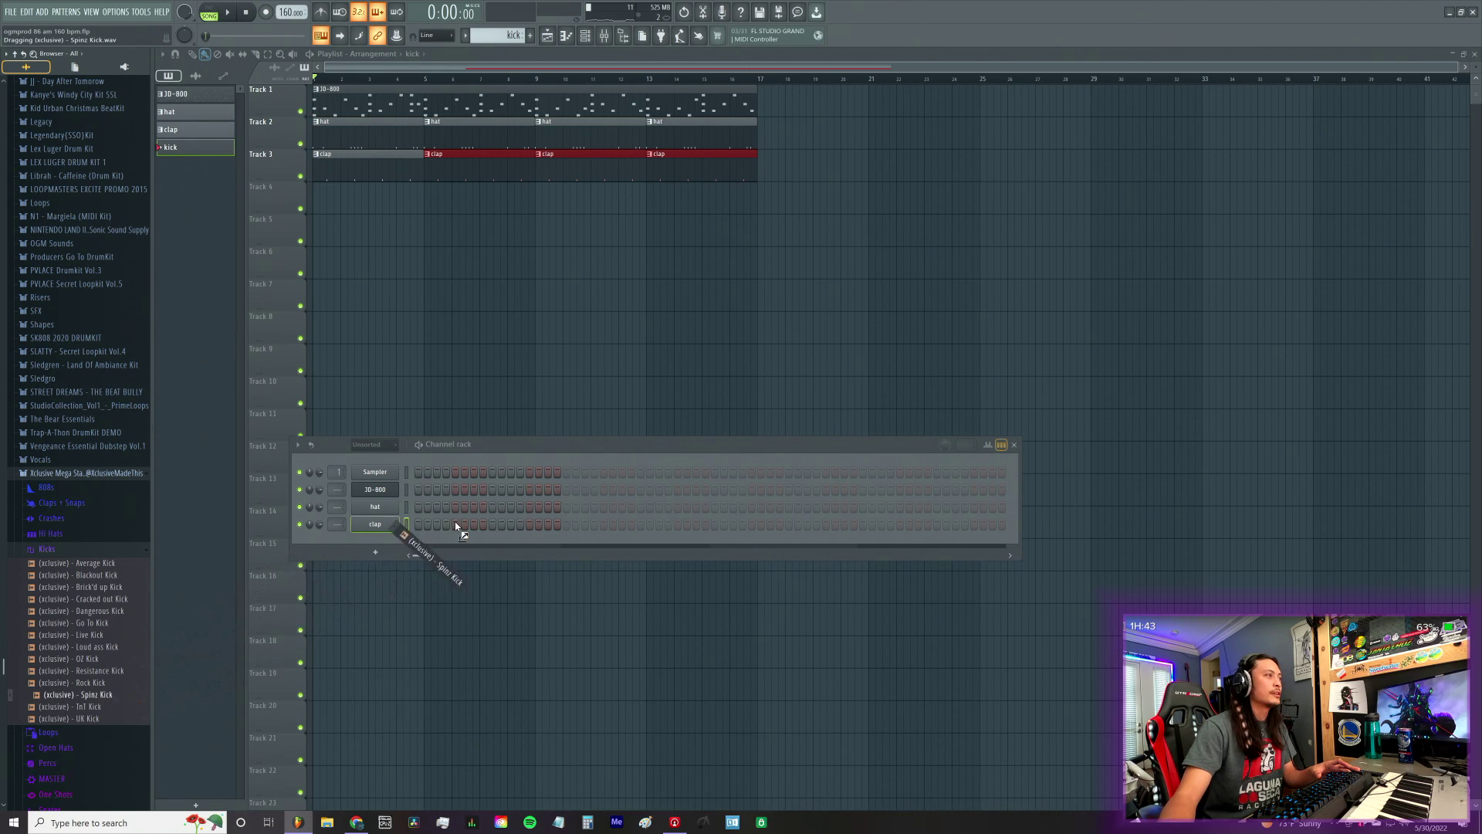
left_click_drag(386, 538, 387, 536)
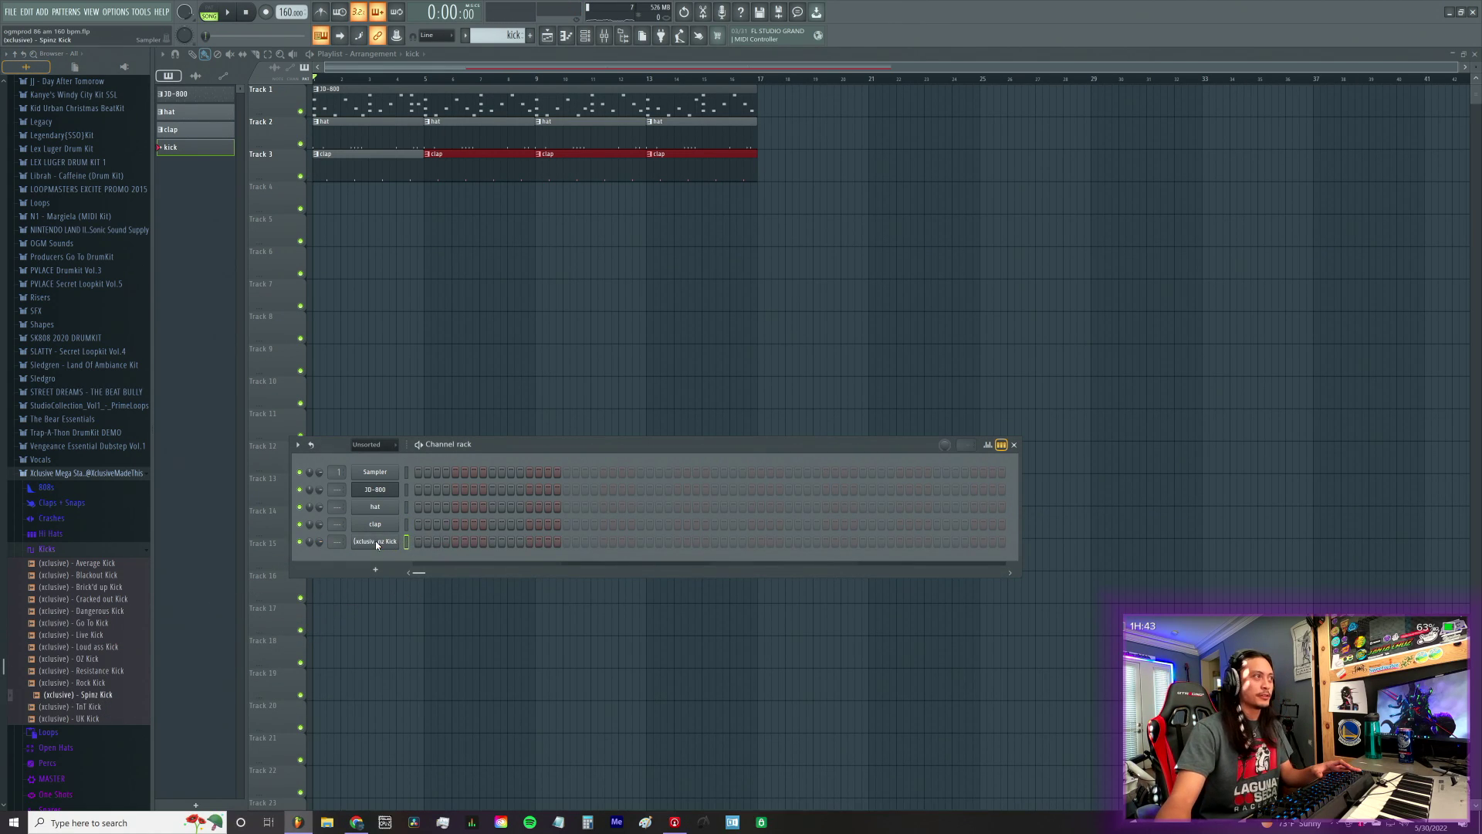
Step: Rename the Spinz Kick channel to "kick"
right_click(380, 544)
left_click(461, 565)
type("kick")
key("Return")
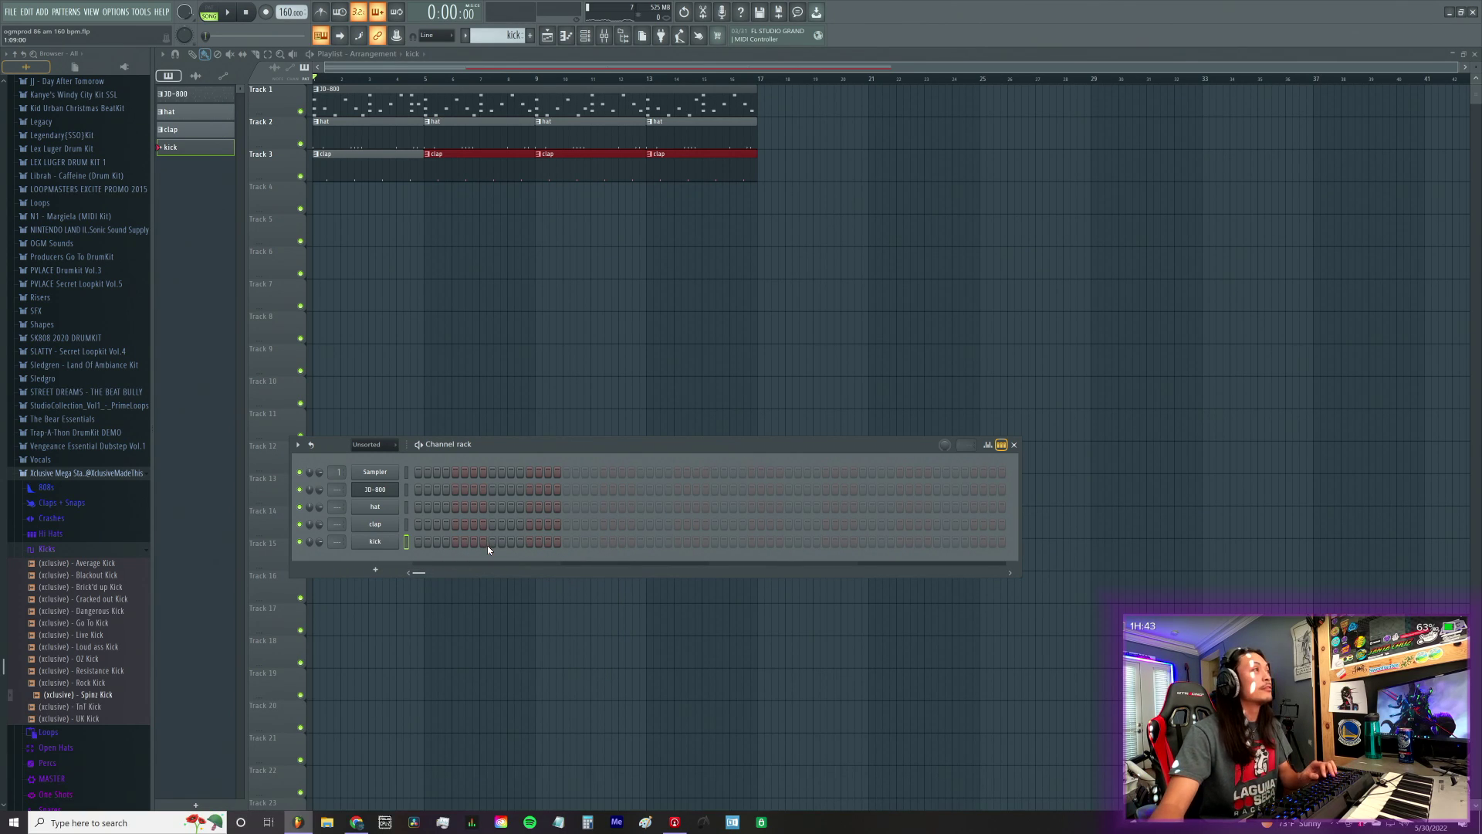
Step: Put a kick hit on step 1 and place the kick pattern on Track 4 at bar 9 of the playlist
left_click(375, 545)
left_click(378, 545)
left_click(379, 544)
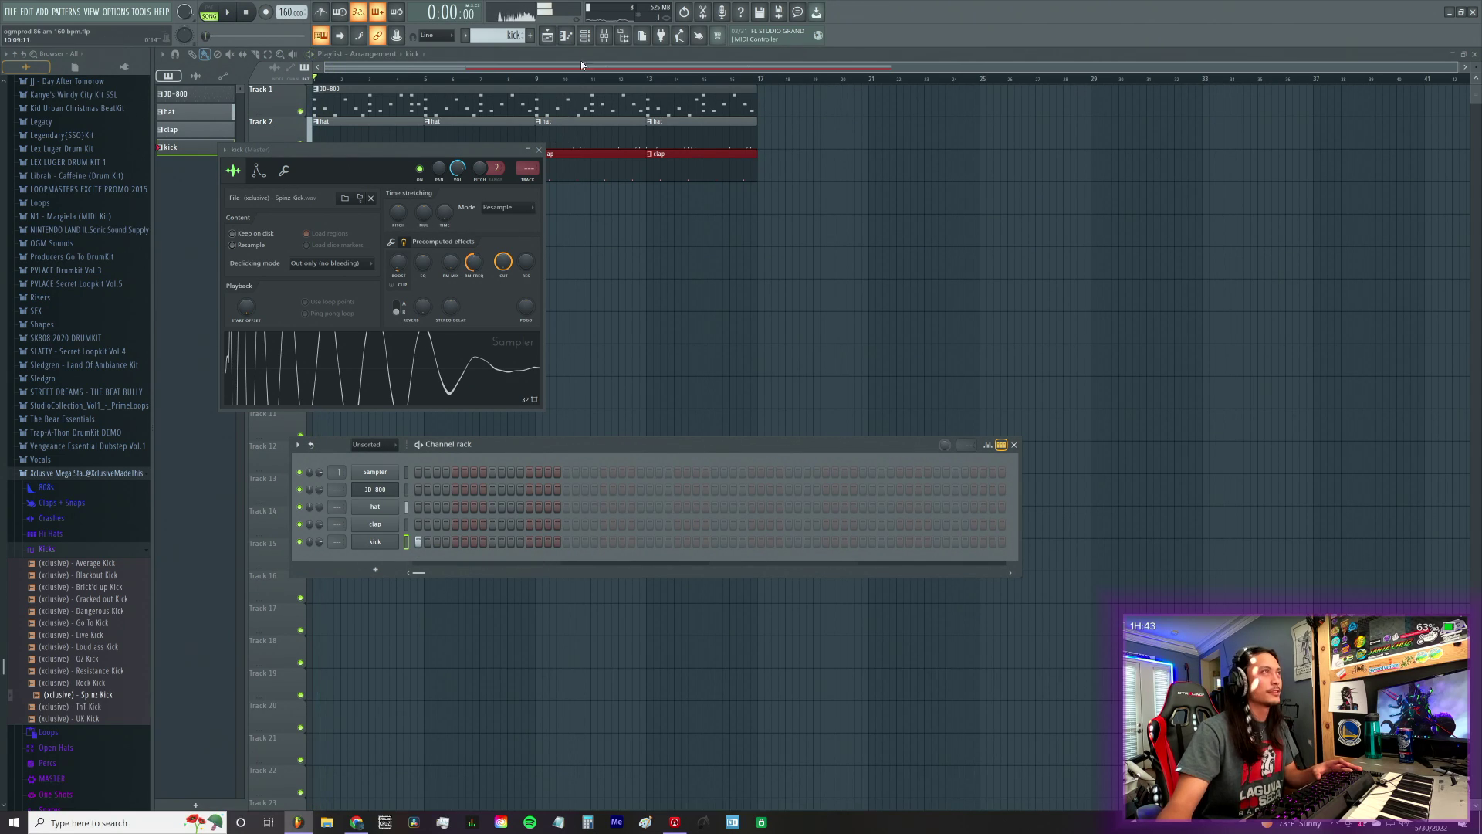
key("F12")
left_click(545, 211)
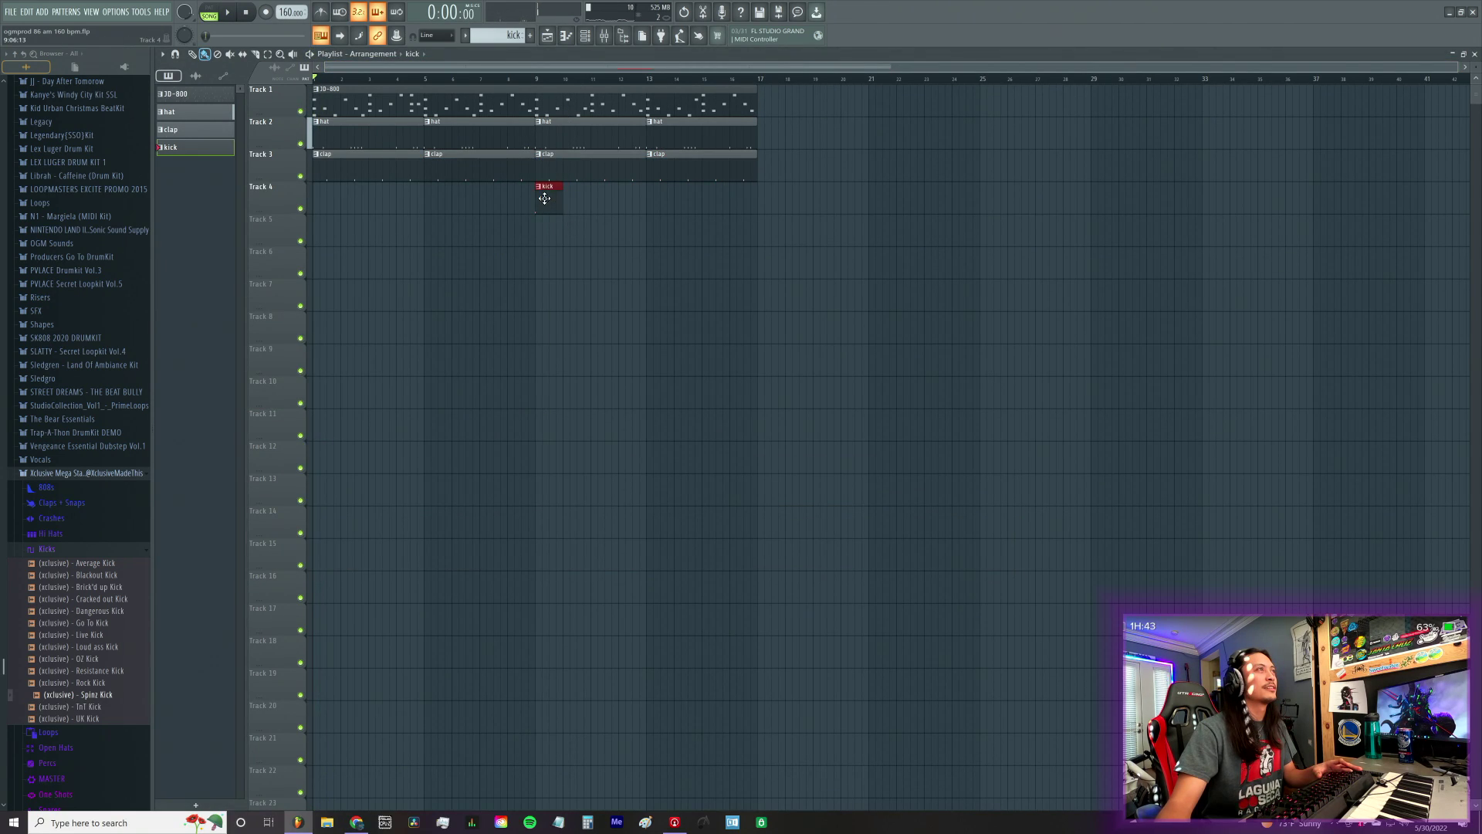
Step: Add kick hits on steps 13, 21, 31 and 33 of the kick channel, checking them against playback
key("F7")
key("F7")
key("F6")
key("space")
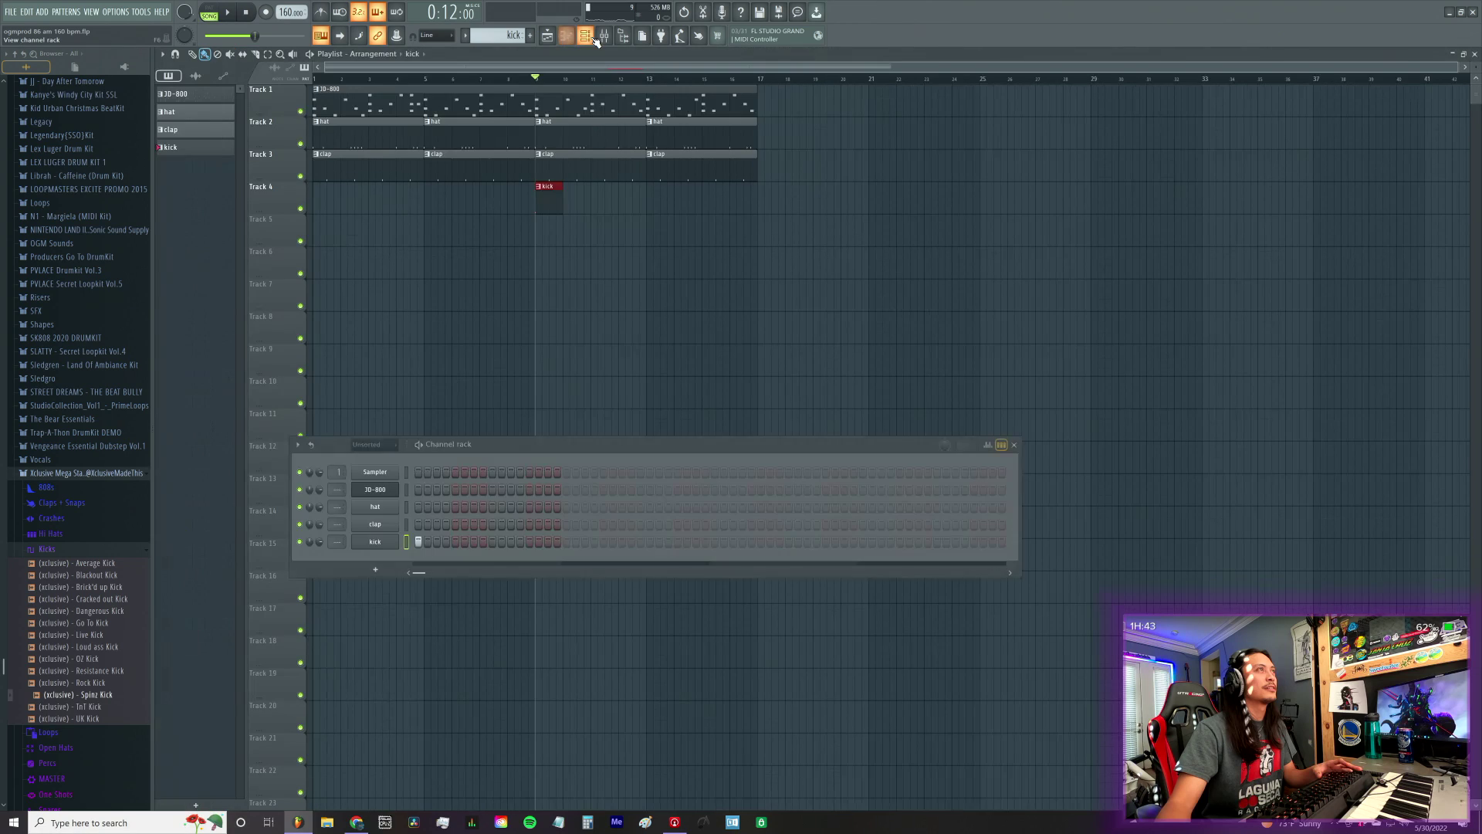
left_click(530, 542)
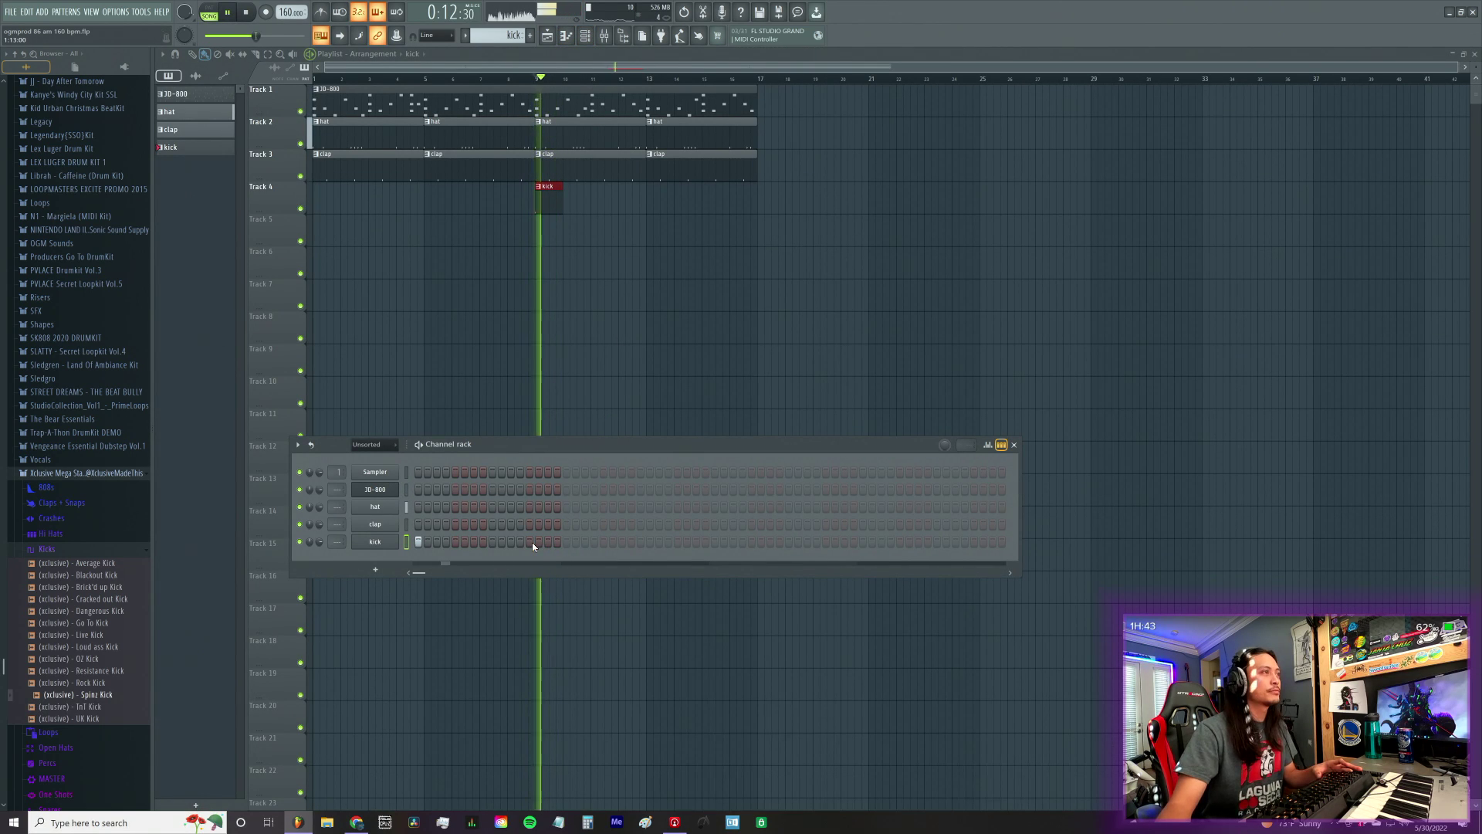
left_click(604, 542)
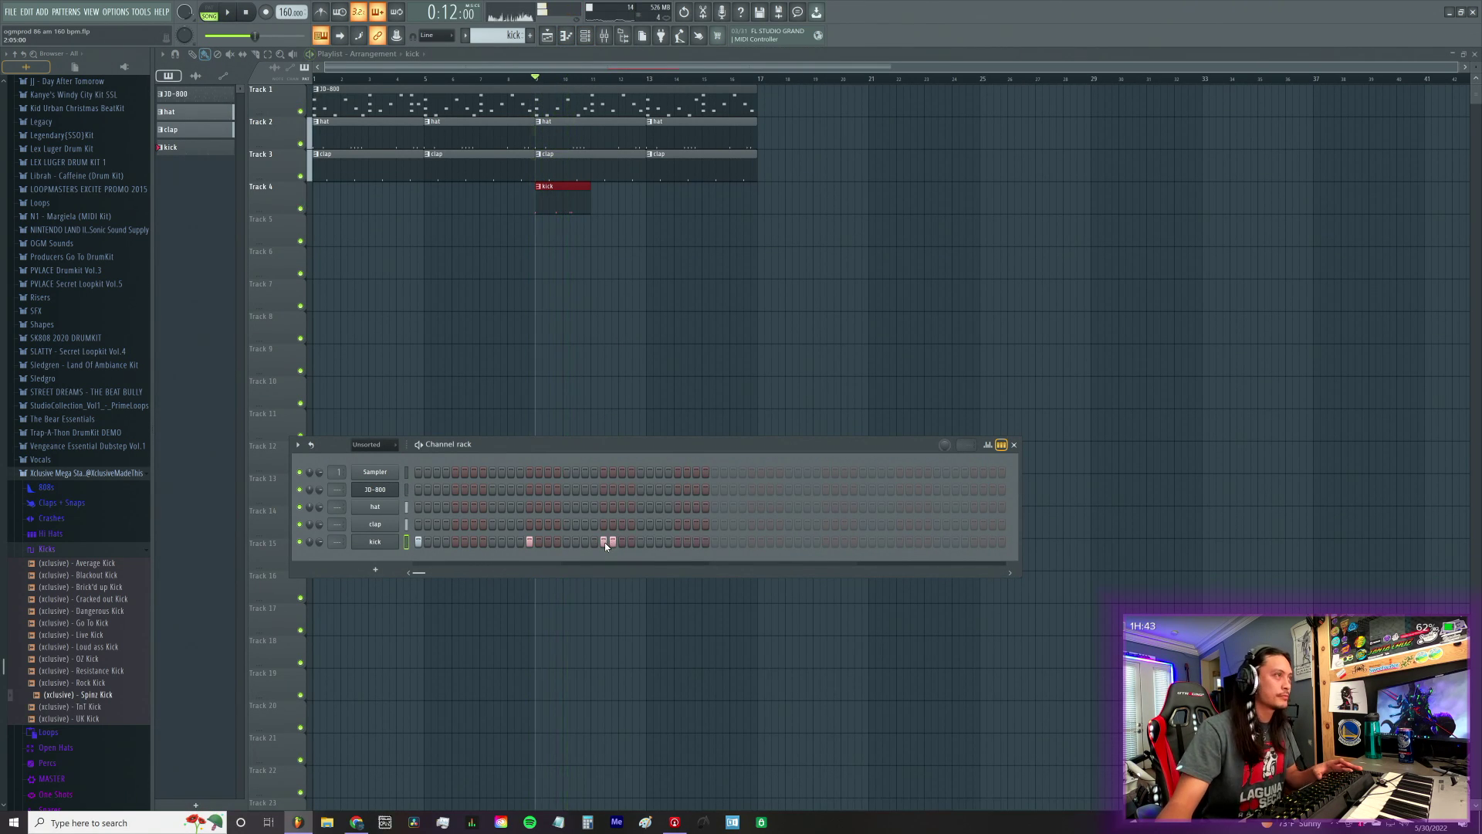
key("space")
key("space")
left_click(696, 542)
left_click(715, 542)
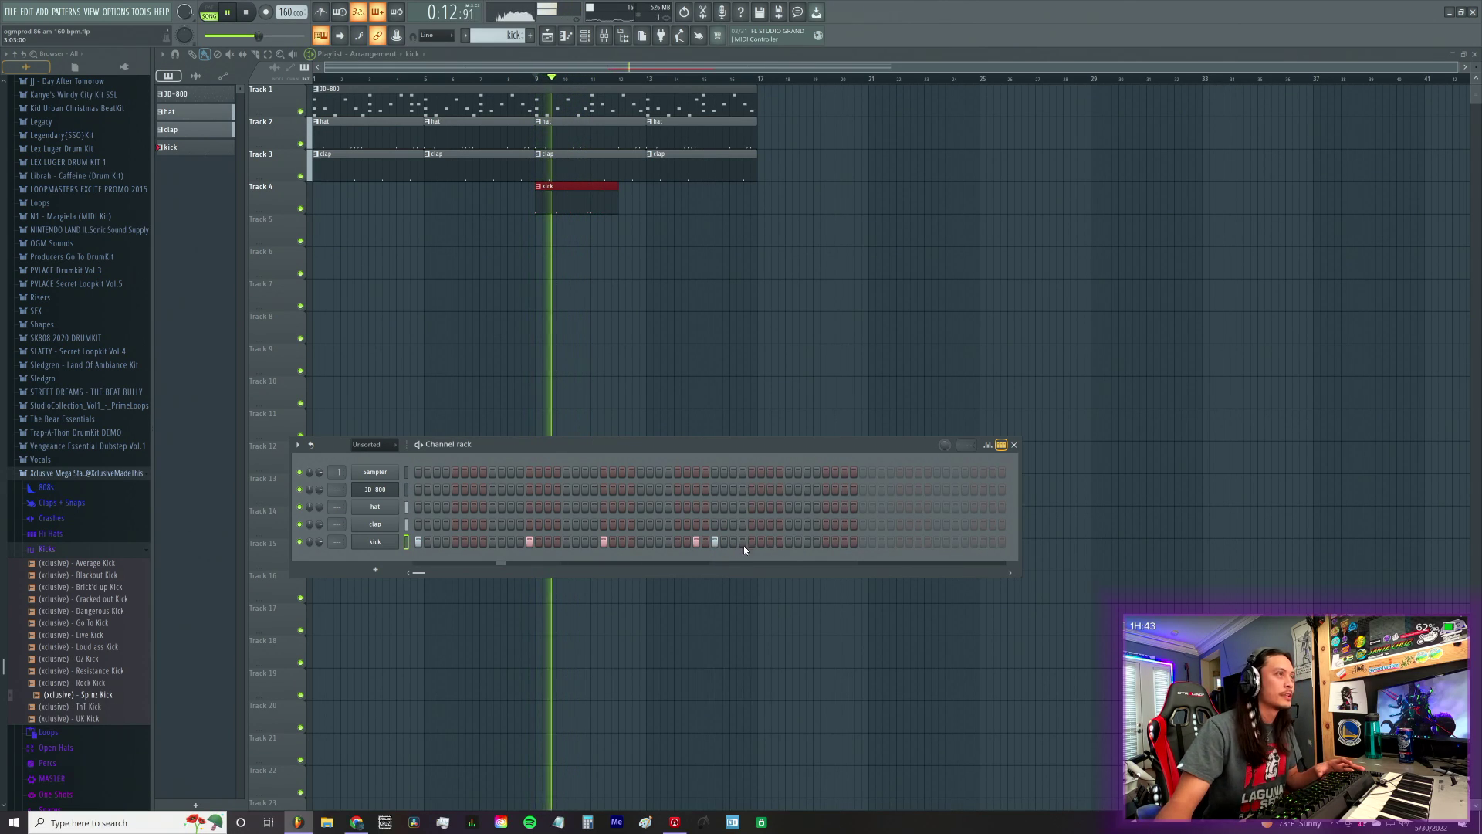
Step: Add kick hits on steps 45, 53 and 61, and move the hit on step 31 to step 29
left_click(826, 542)
left_click(901, 542)
left_click(910, 542)
key("space")
key("space")
left_click(696, 542)
left_click(678, 542)
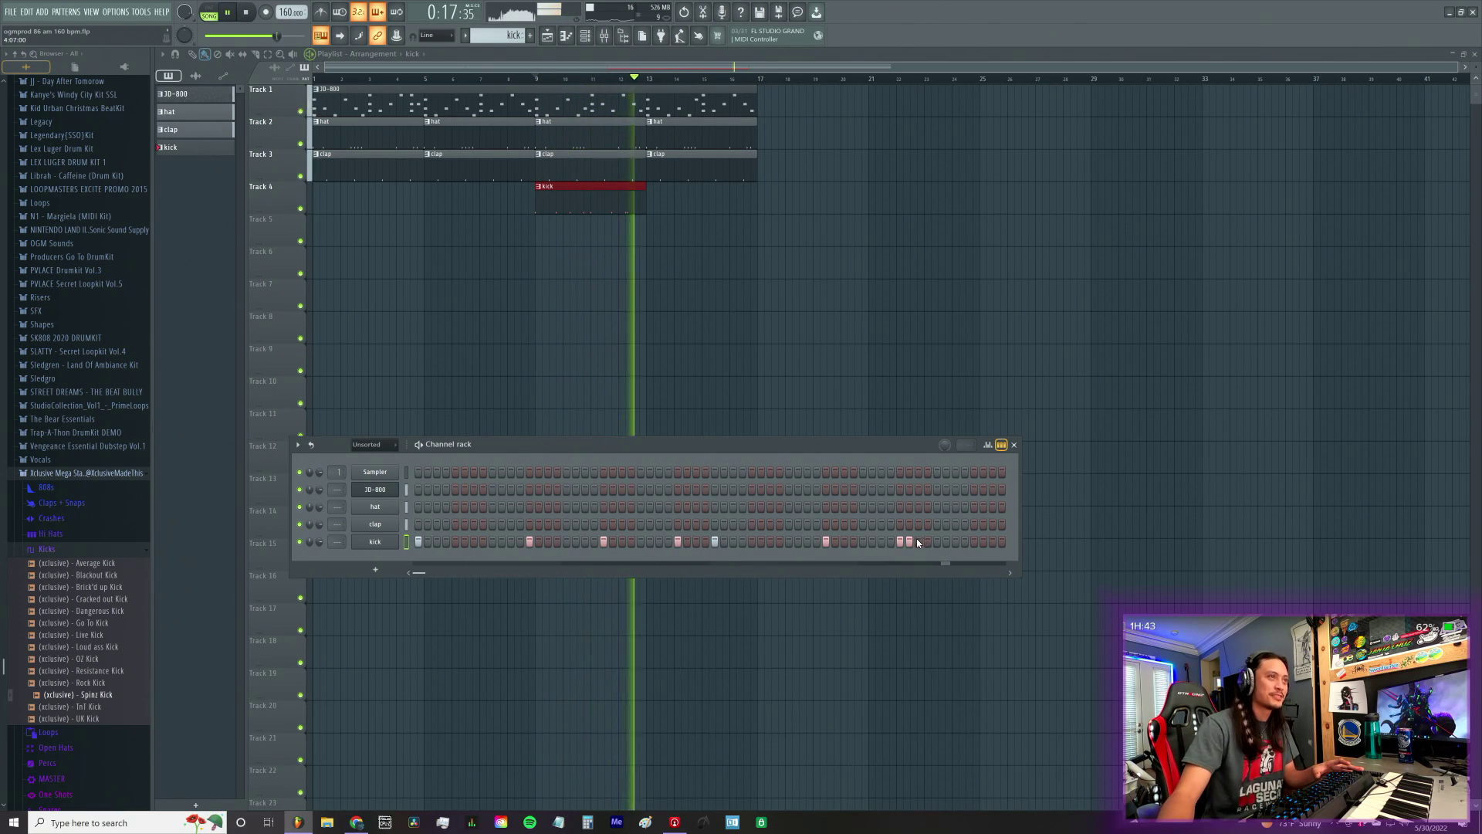
left_click(974, 545)
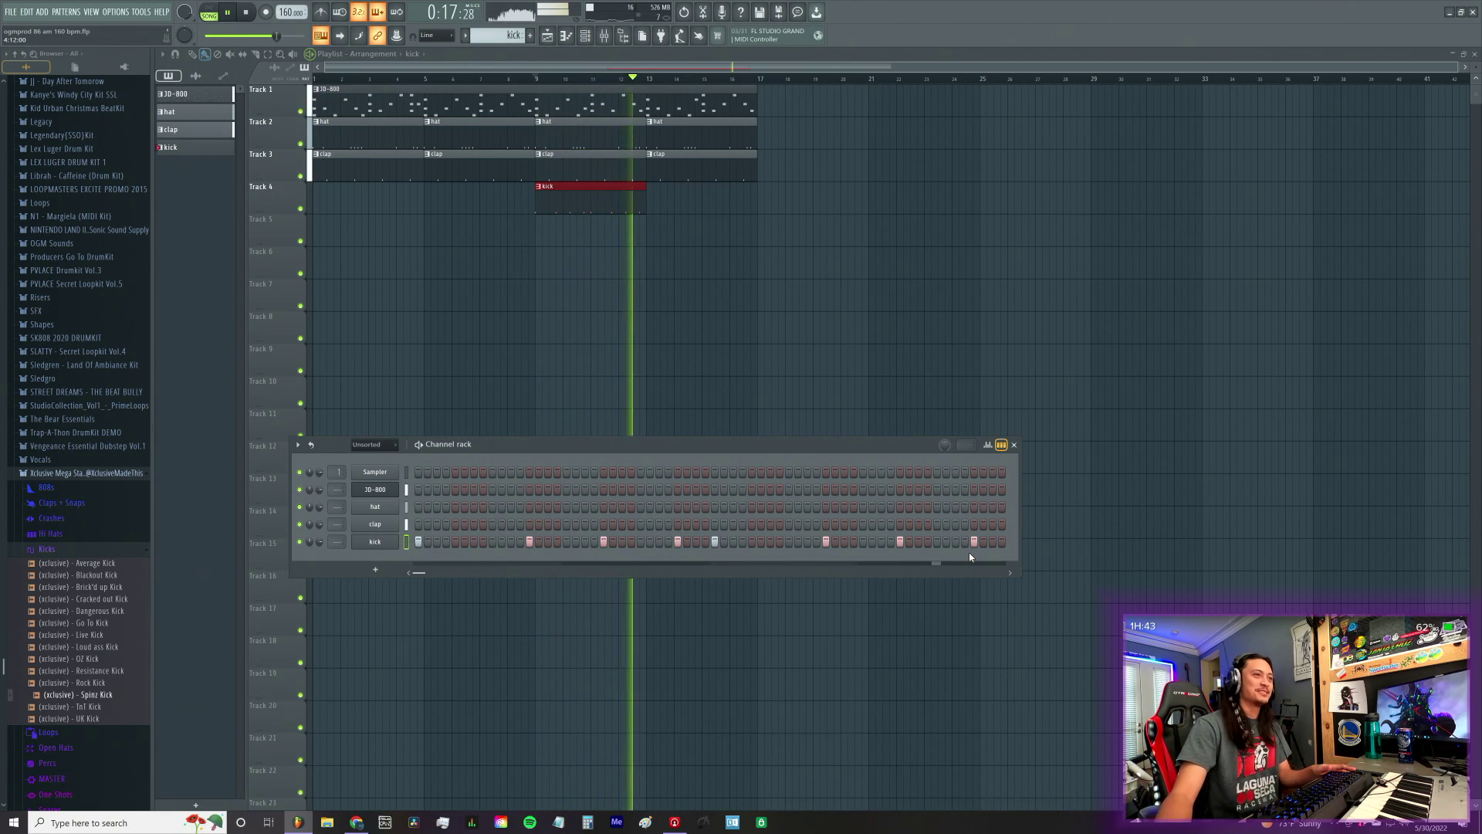
Step: Place a second kick pattern clip on Track 4 at bar 13 and bring the channel rack back up
mouse_move(680, 212)
left_mouse_down()
mouse_move(698, 218)
mouse_move(654, 202)
left_mouse_up()
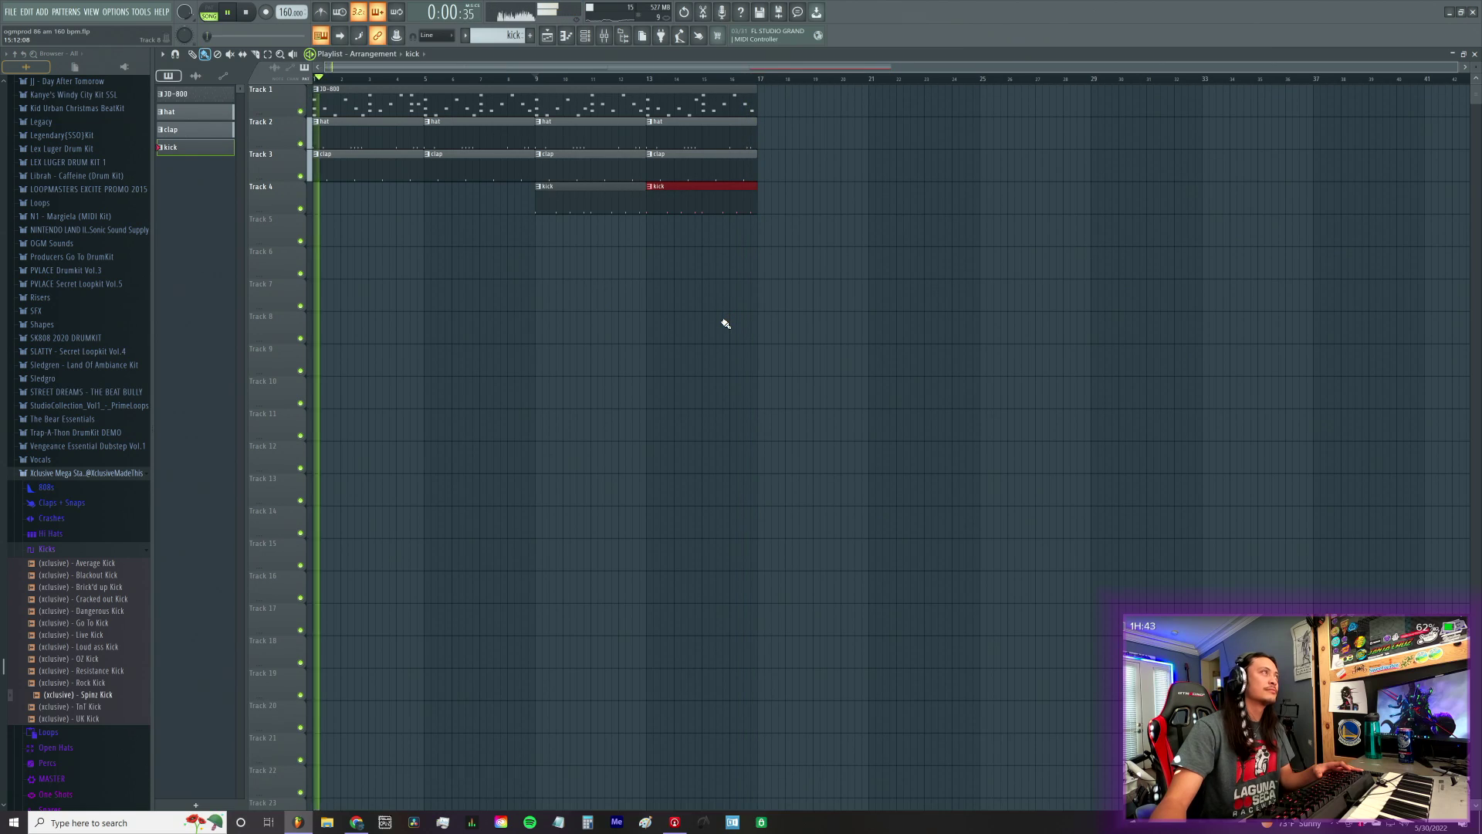
left_click(587, 37)
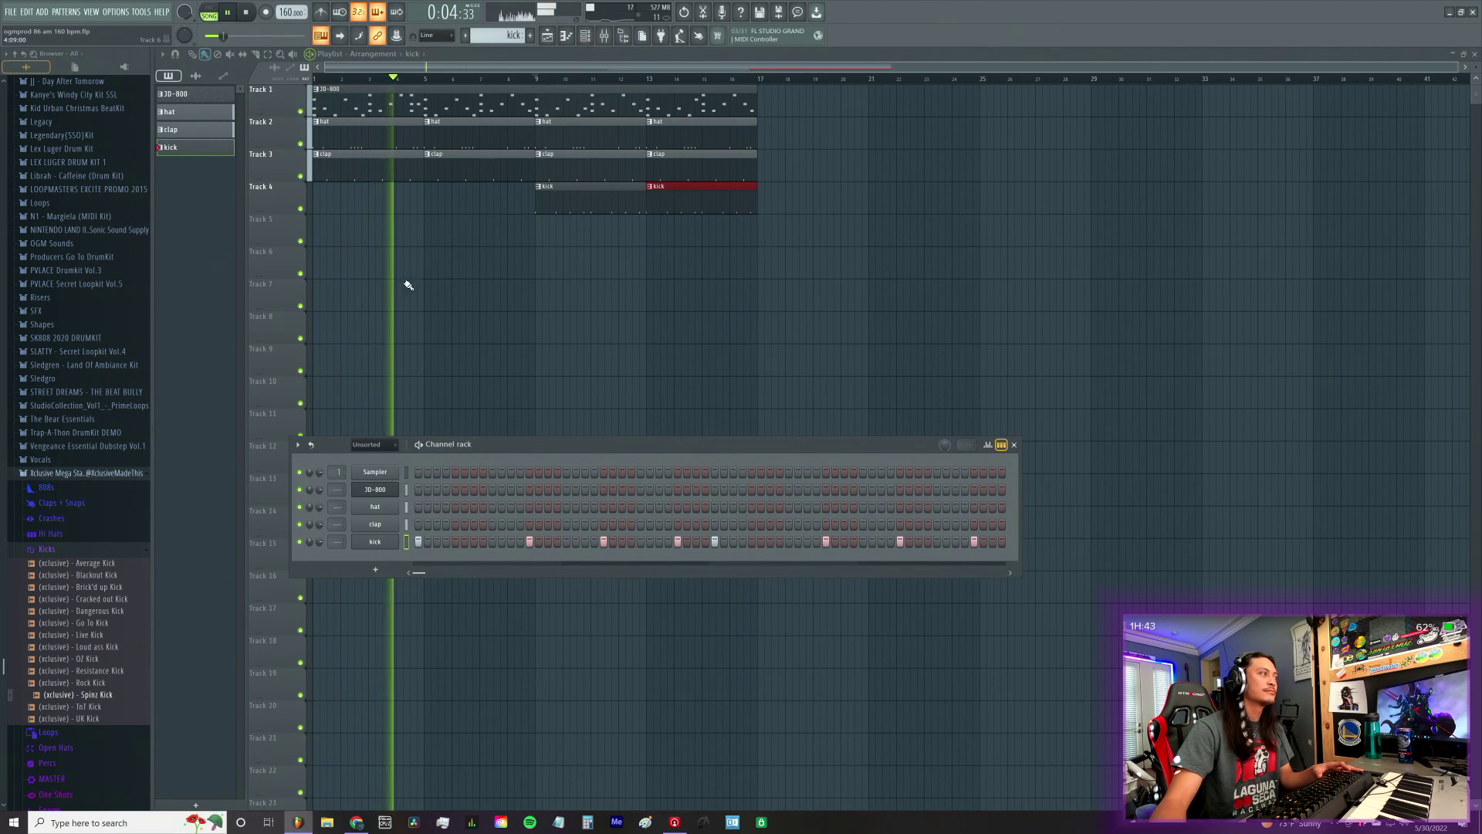
Step: Audition crash and open hat samples from the drum kit and add the Sac OH open hat as a new channel
left_click(93, 537)
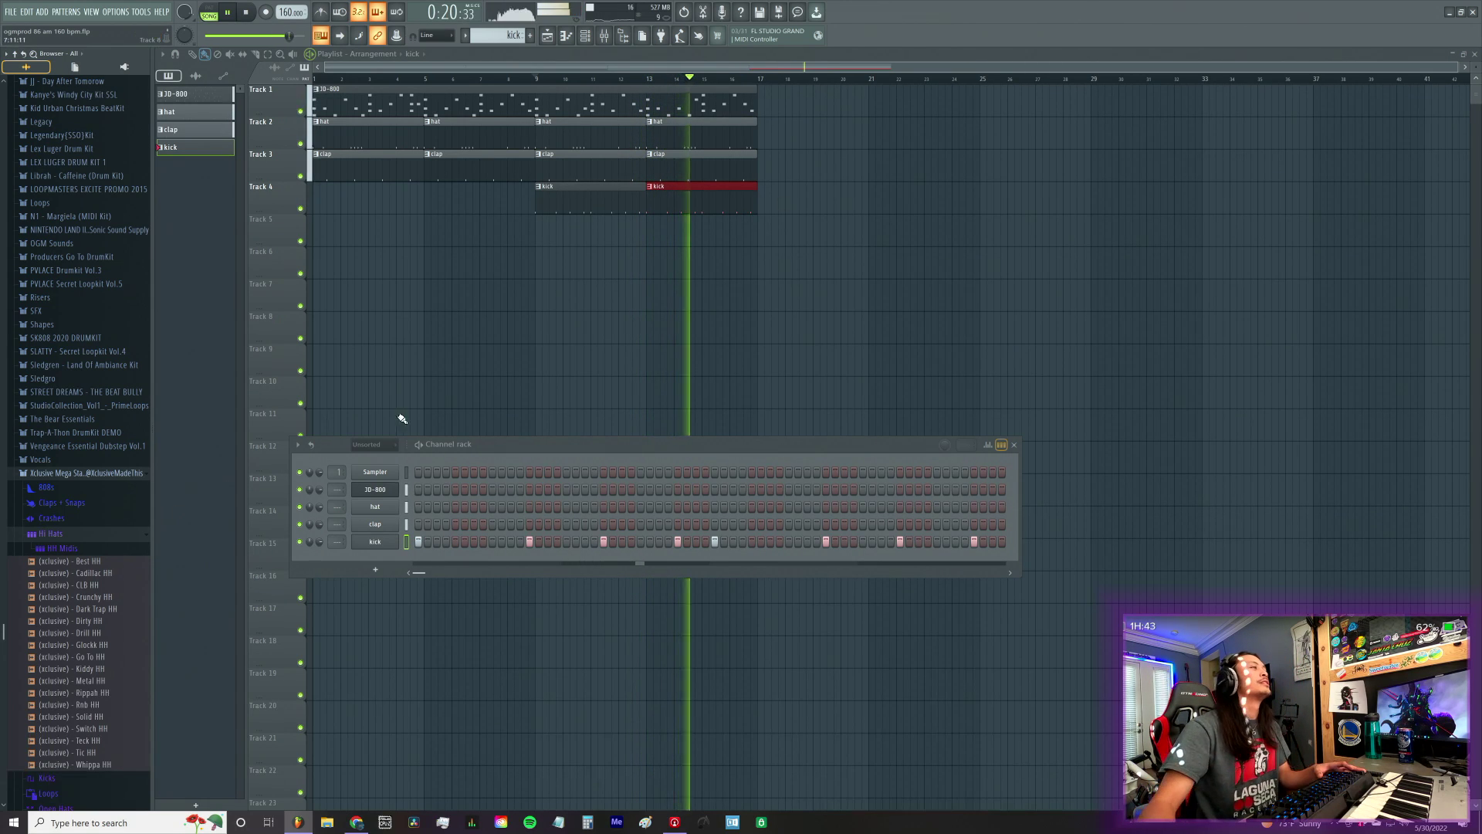
left_click(94, 519)
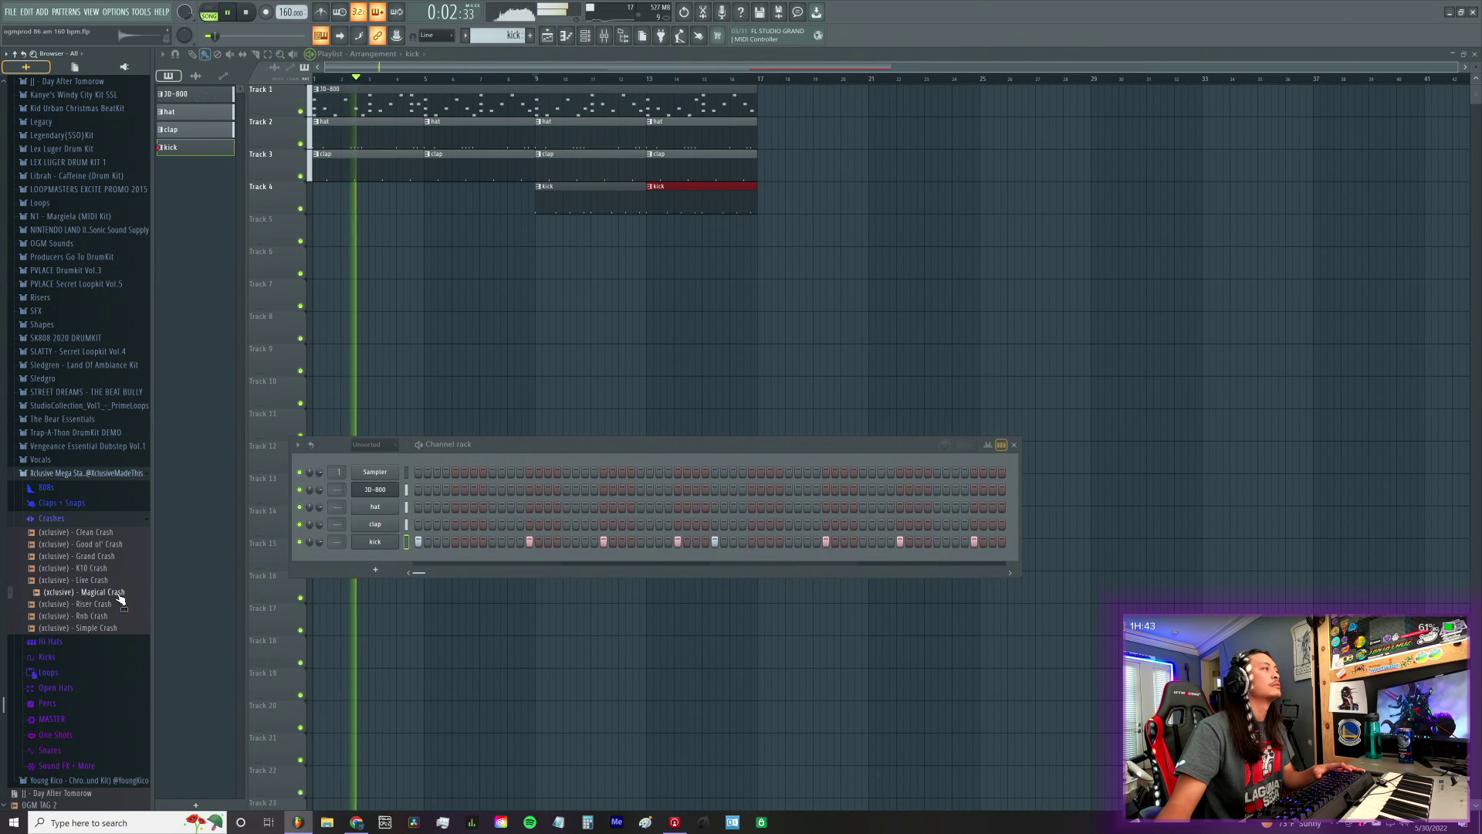
left_click(100, 580)
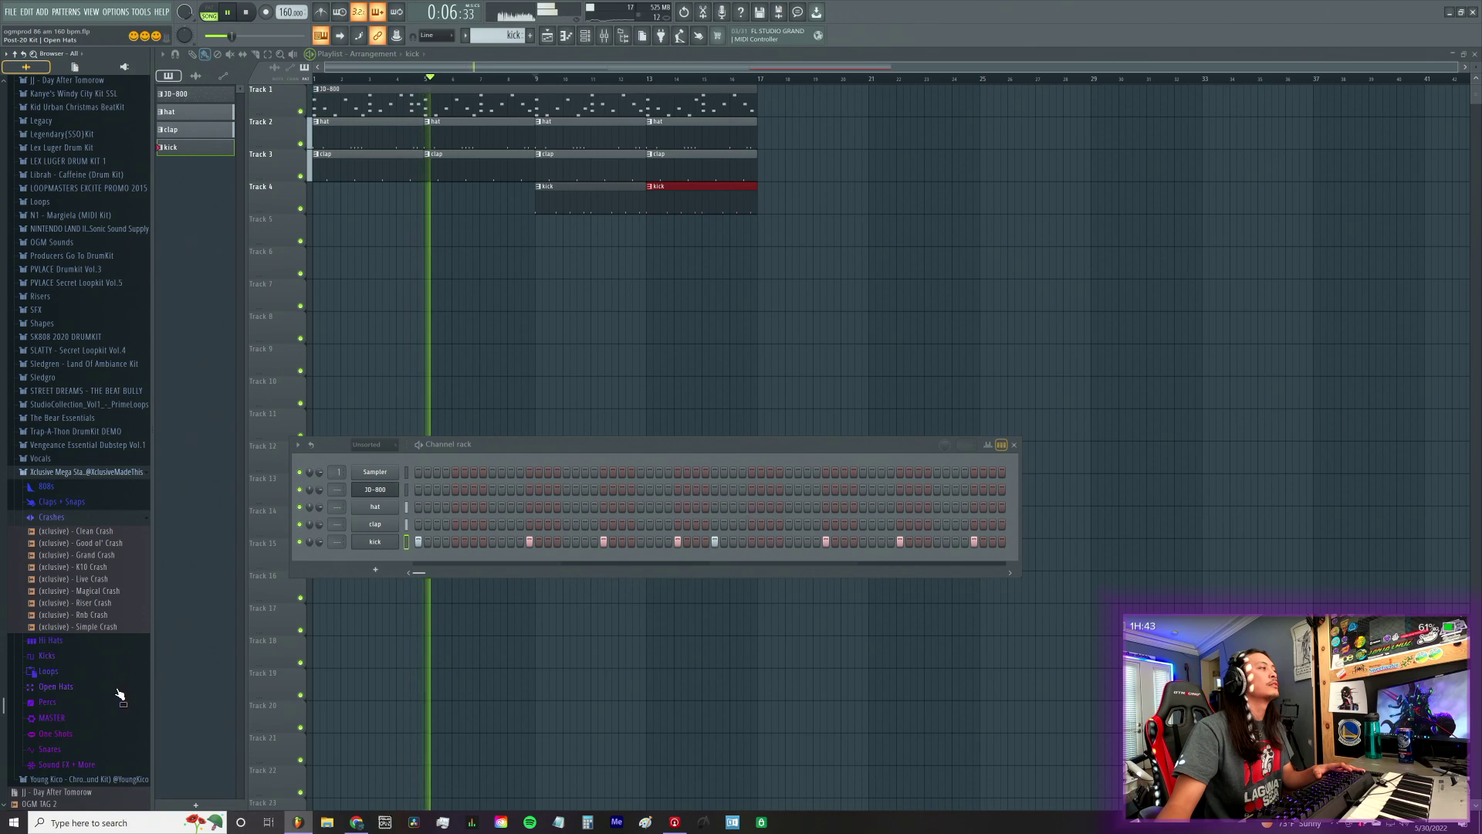
left_click(119, 687)
scroll(124, 737, "down", 5)
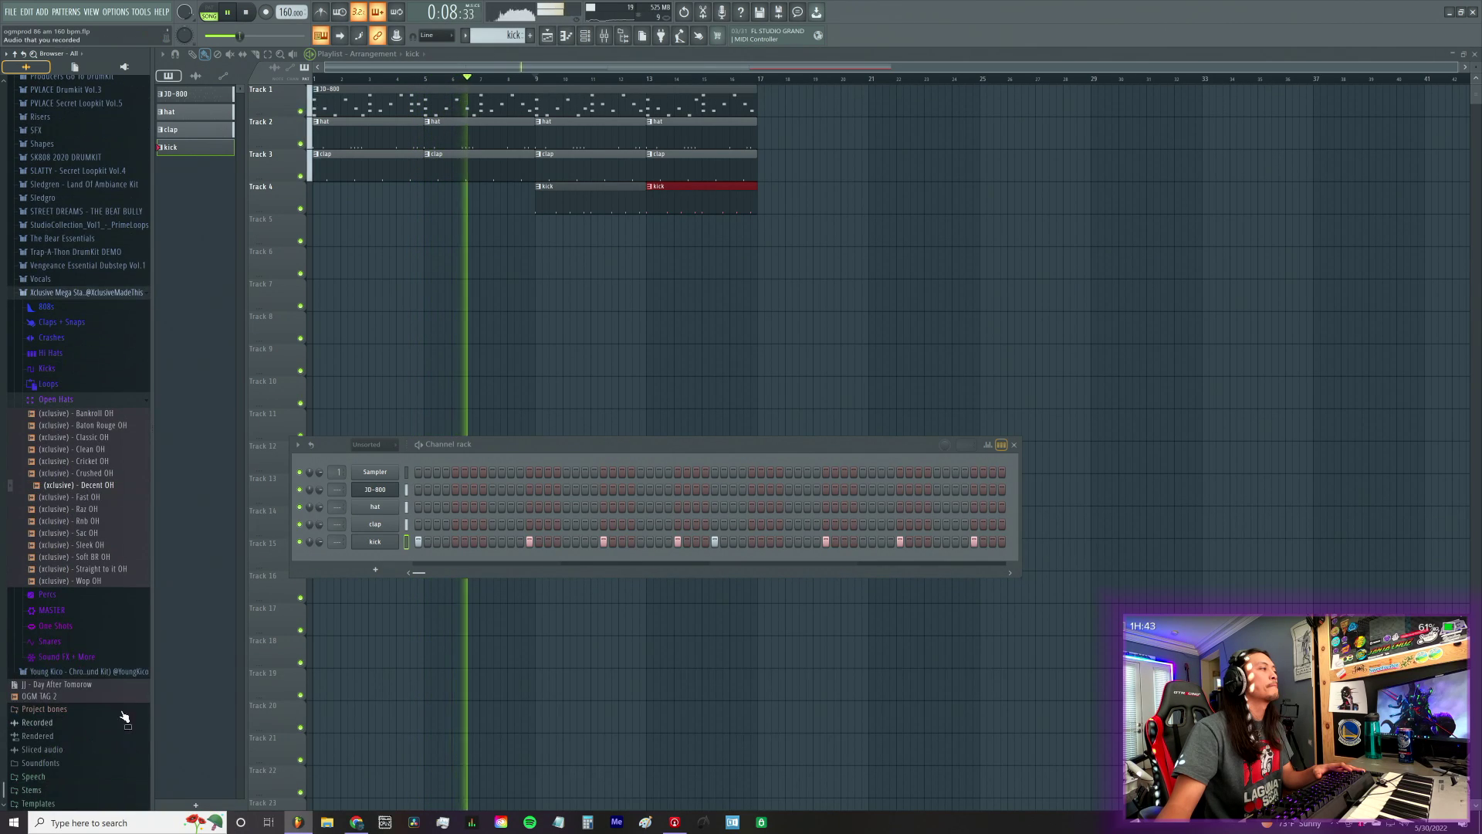
left_click(118, 569)
left_click(120, 545)
key("Up")
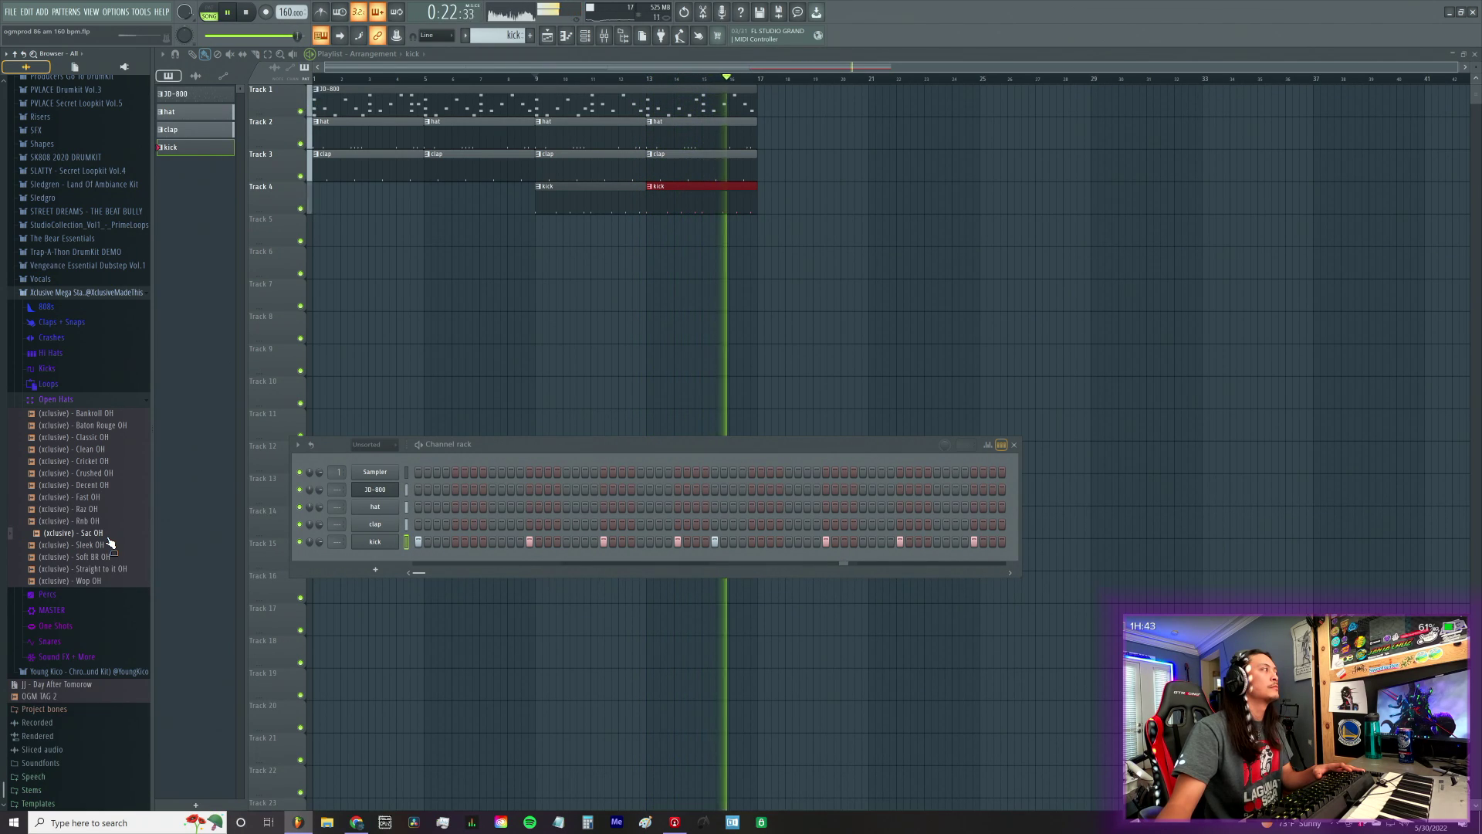
key("space")
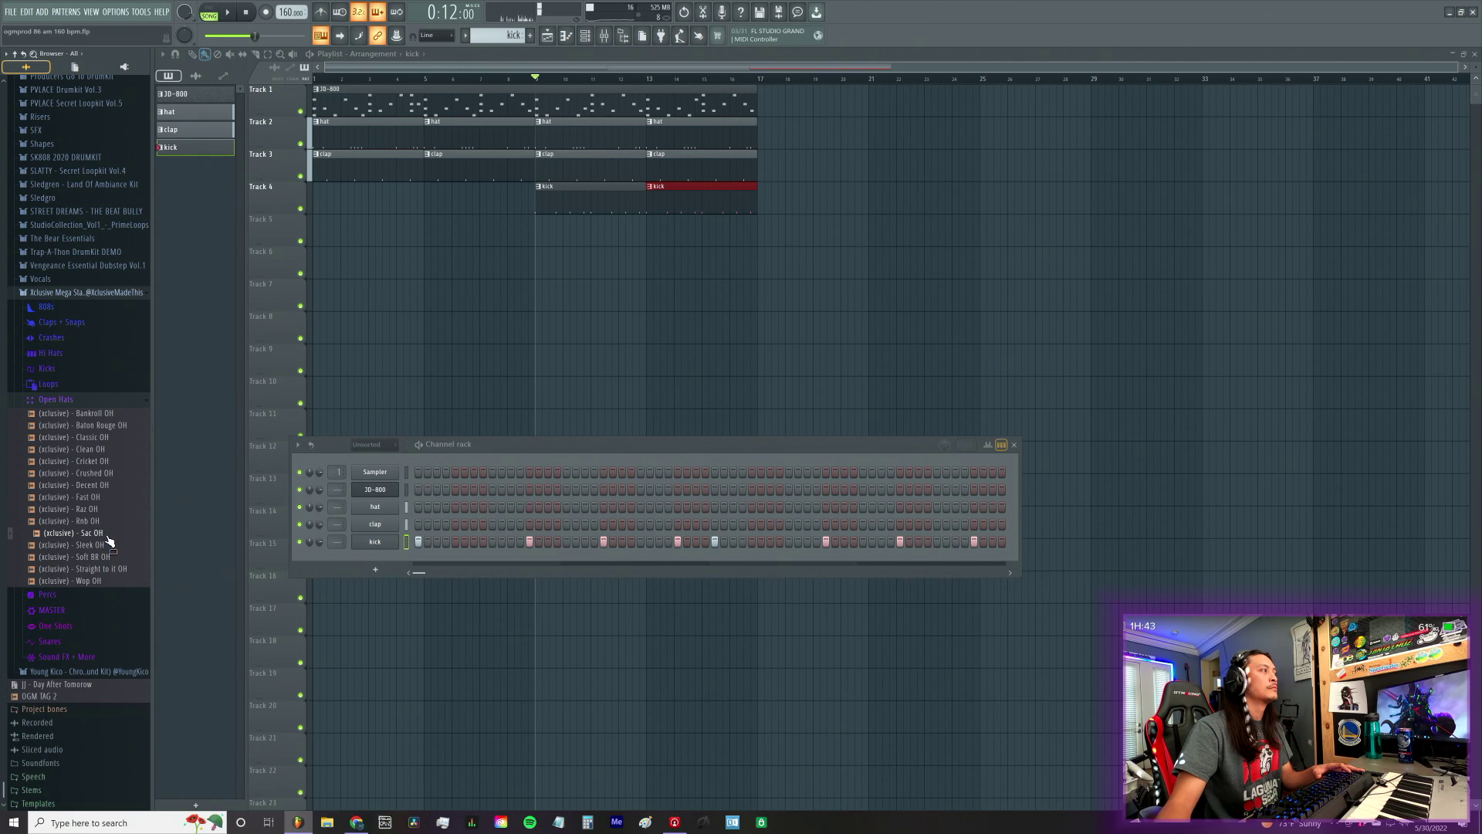
left_click_drag(372, 570, 371, 569)
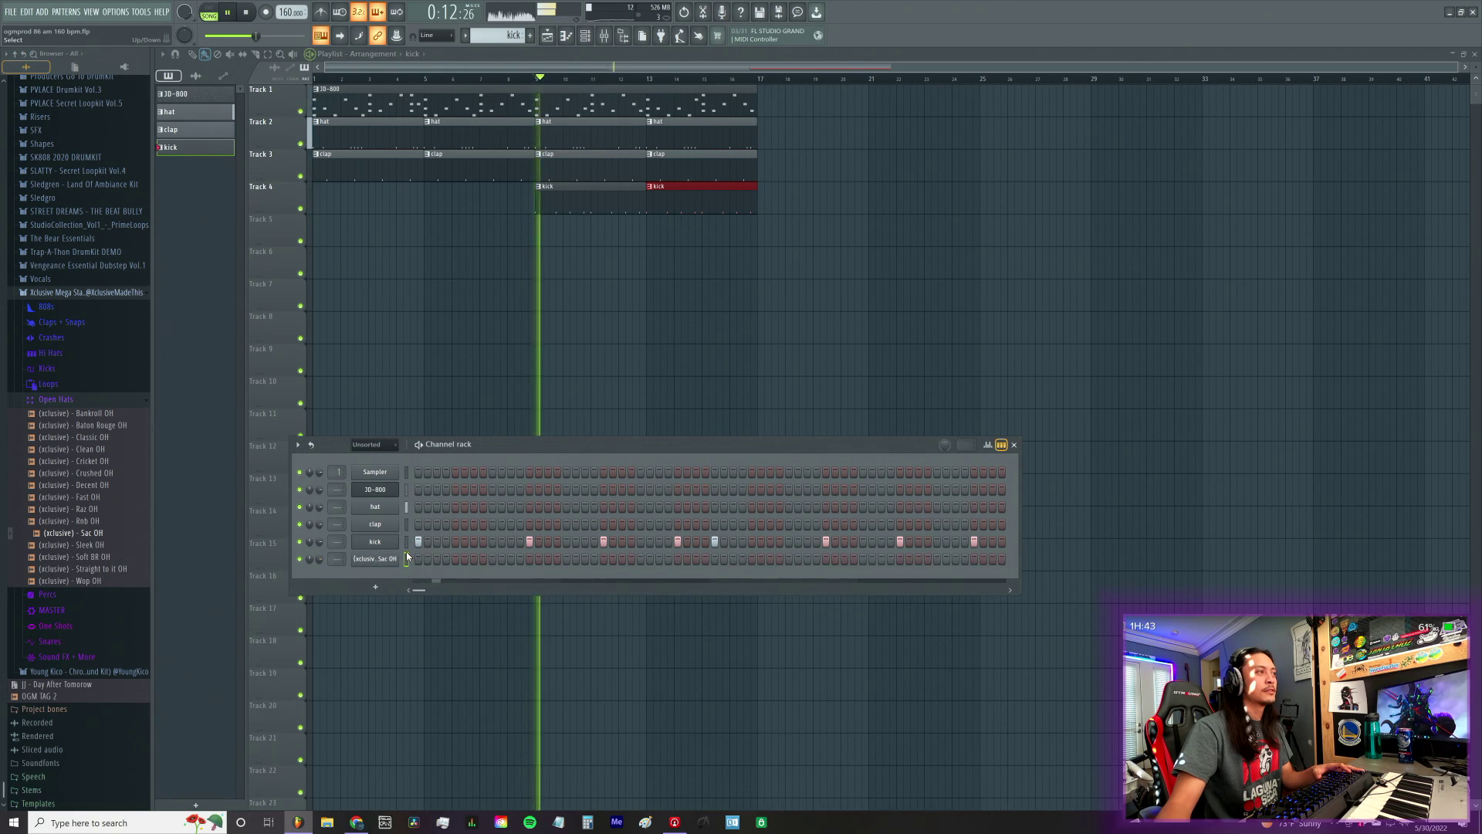
Step: Program the Sac OH channel with hits on steps 1, 13, 29, 53 and 61 of the kick pattern
left_click(455, 559)
key("space")
left_click(529, 559)
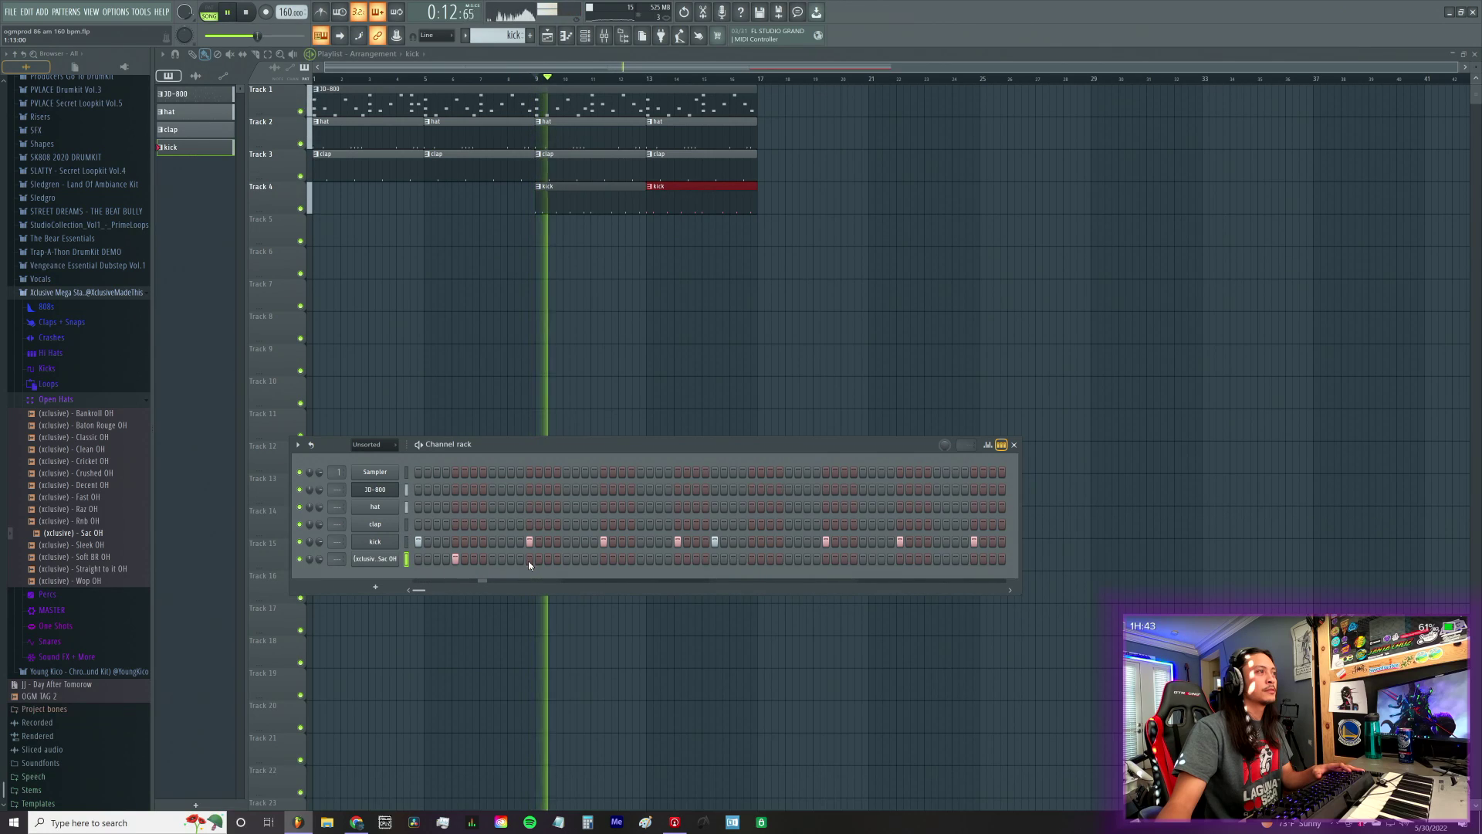
left_click(455, 559)
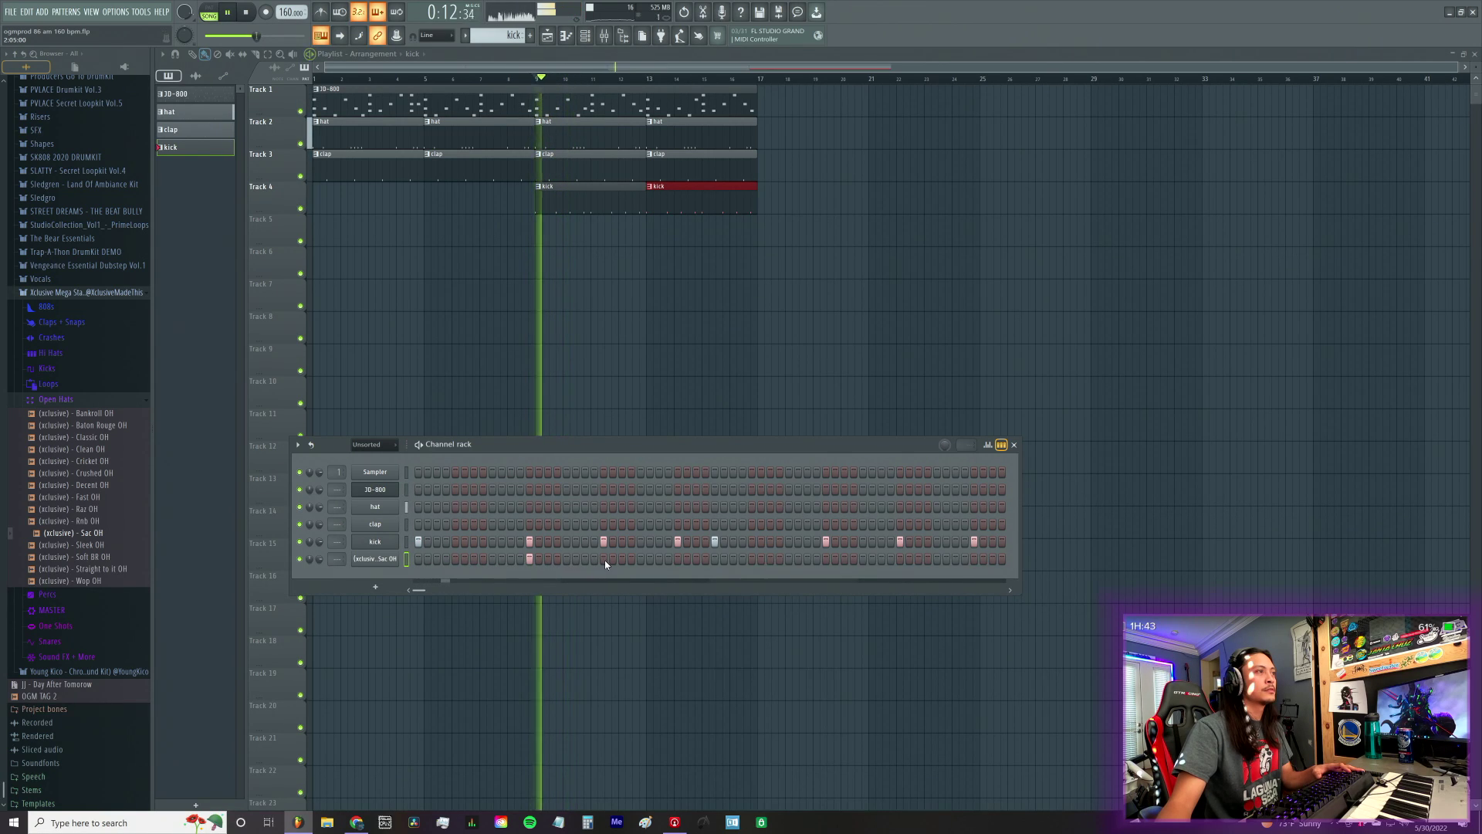
left_click(418, 559)
left_click(603, 559)
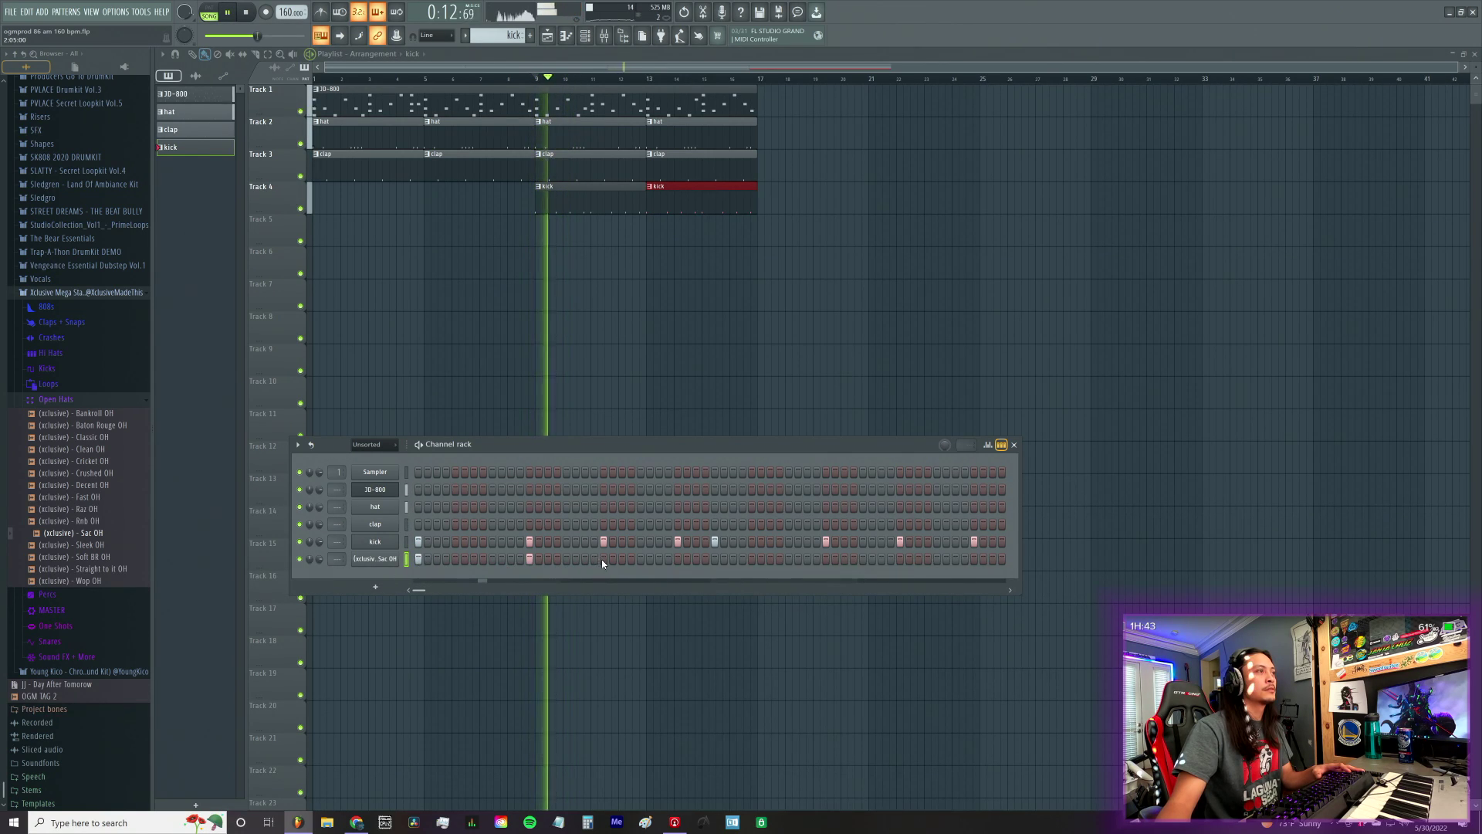
left_click(679, 559)
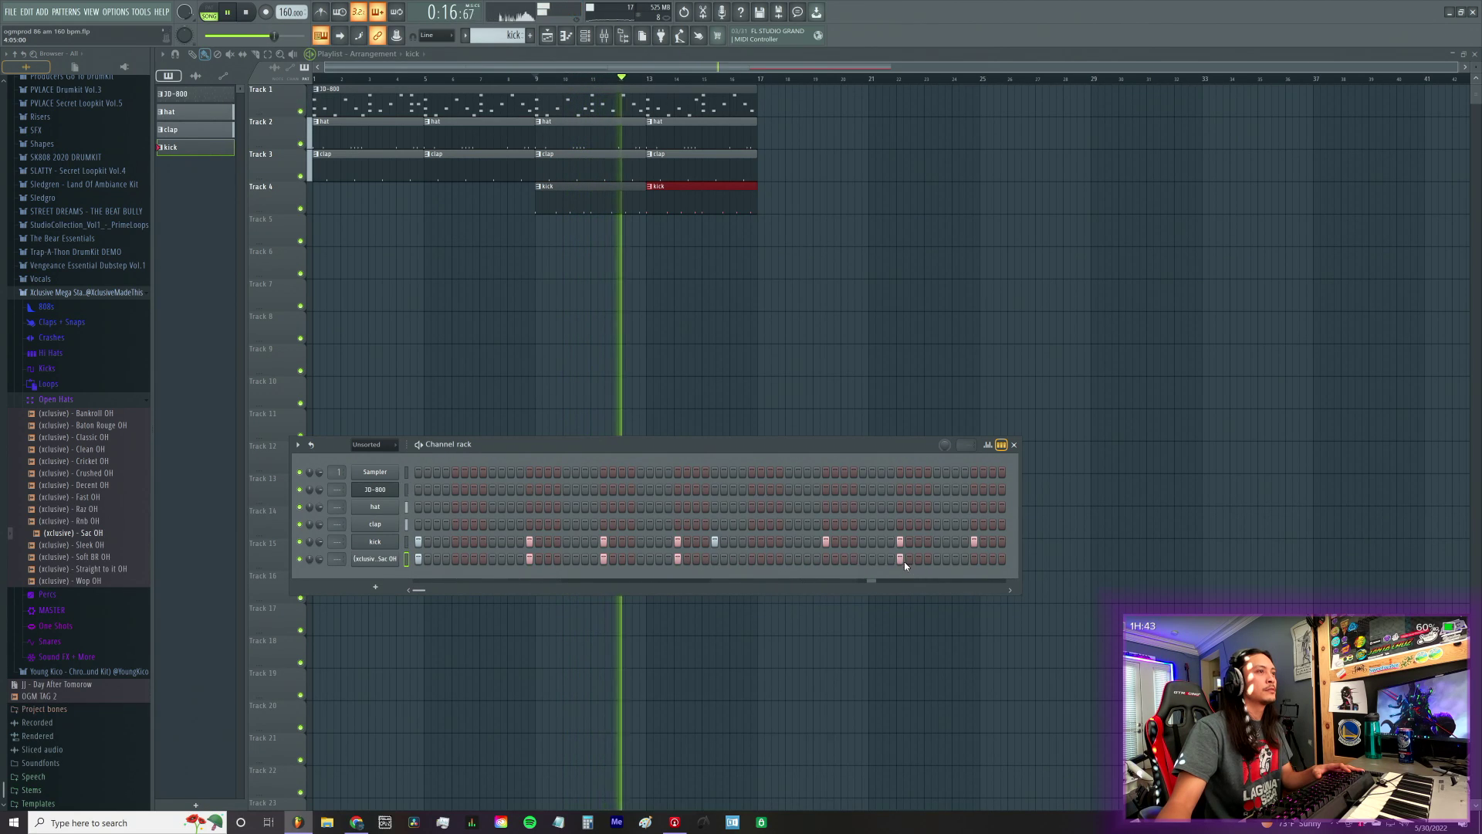
left_click(974, 559)
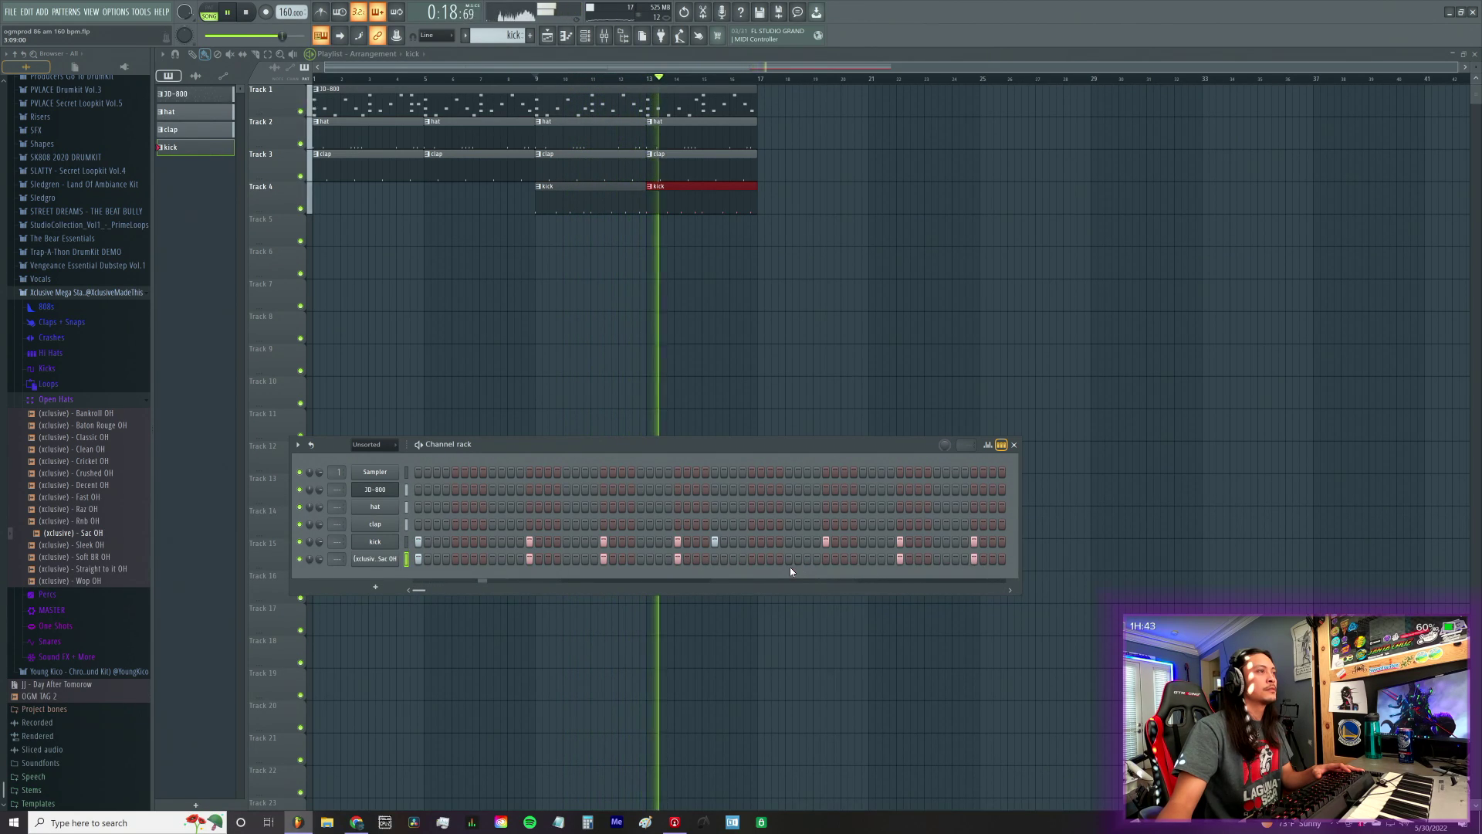
left_click(601, 558)
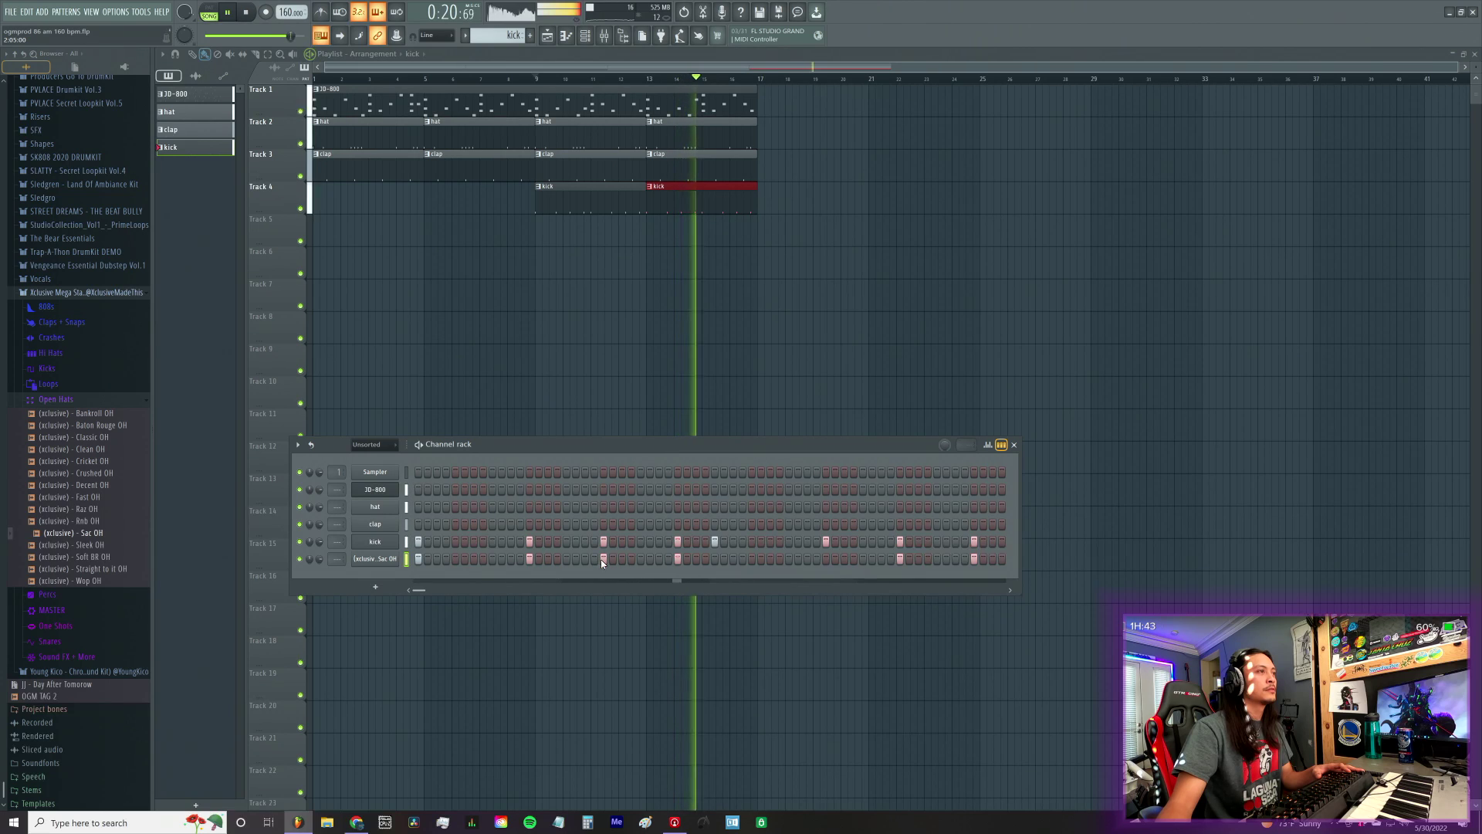
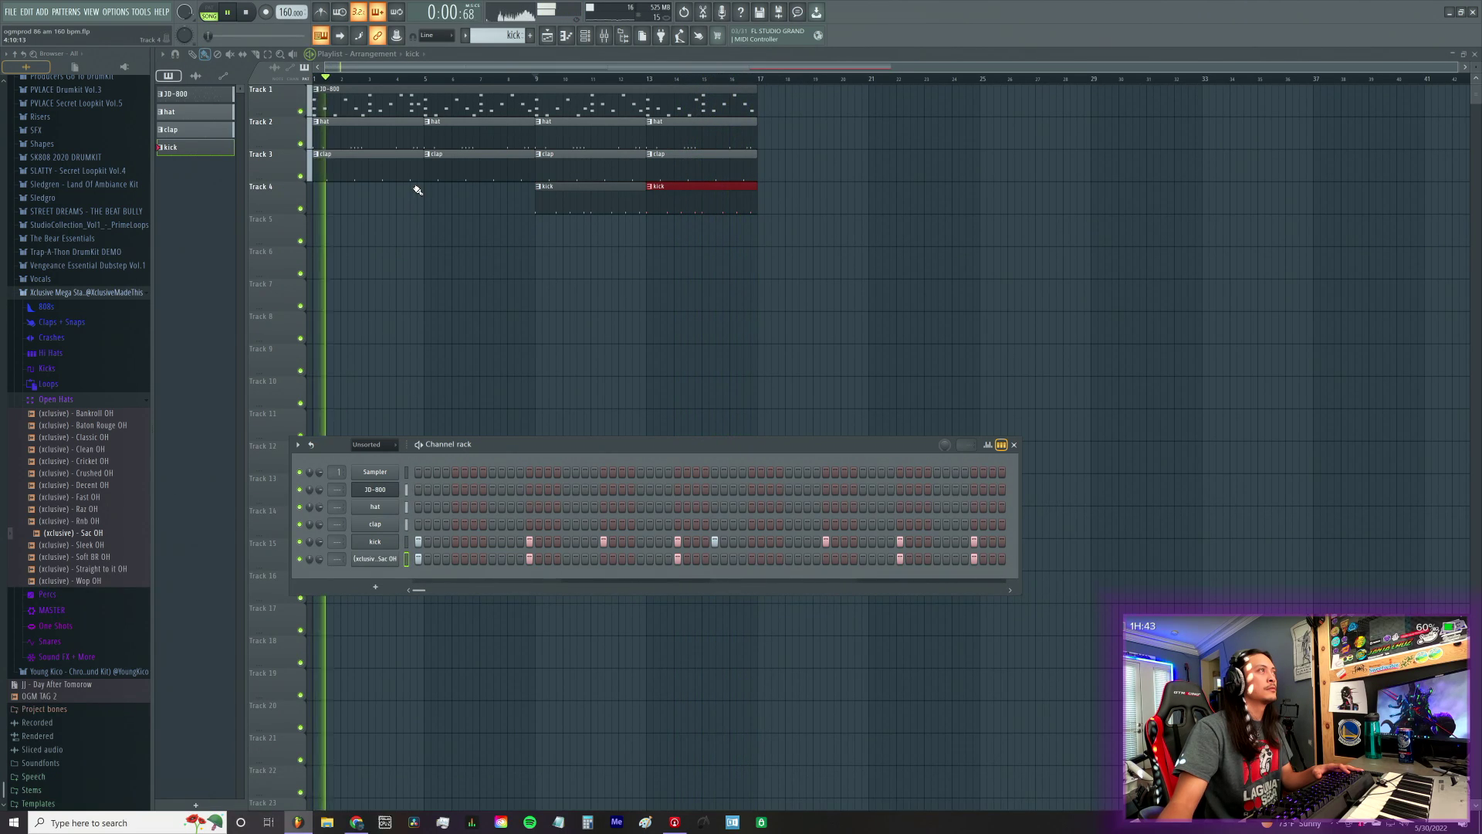
Step: Set the project tempo to 170 BPM and play the beat
key("space")
left_click_drag(208, 35, 255, 36)
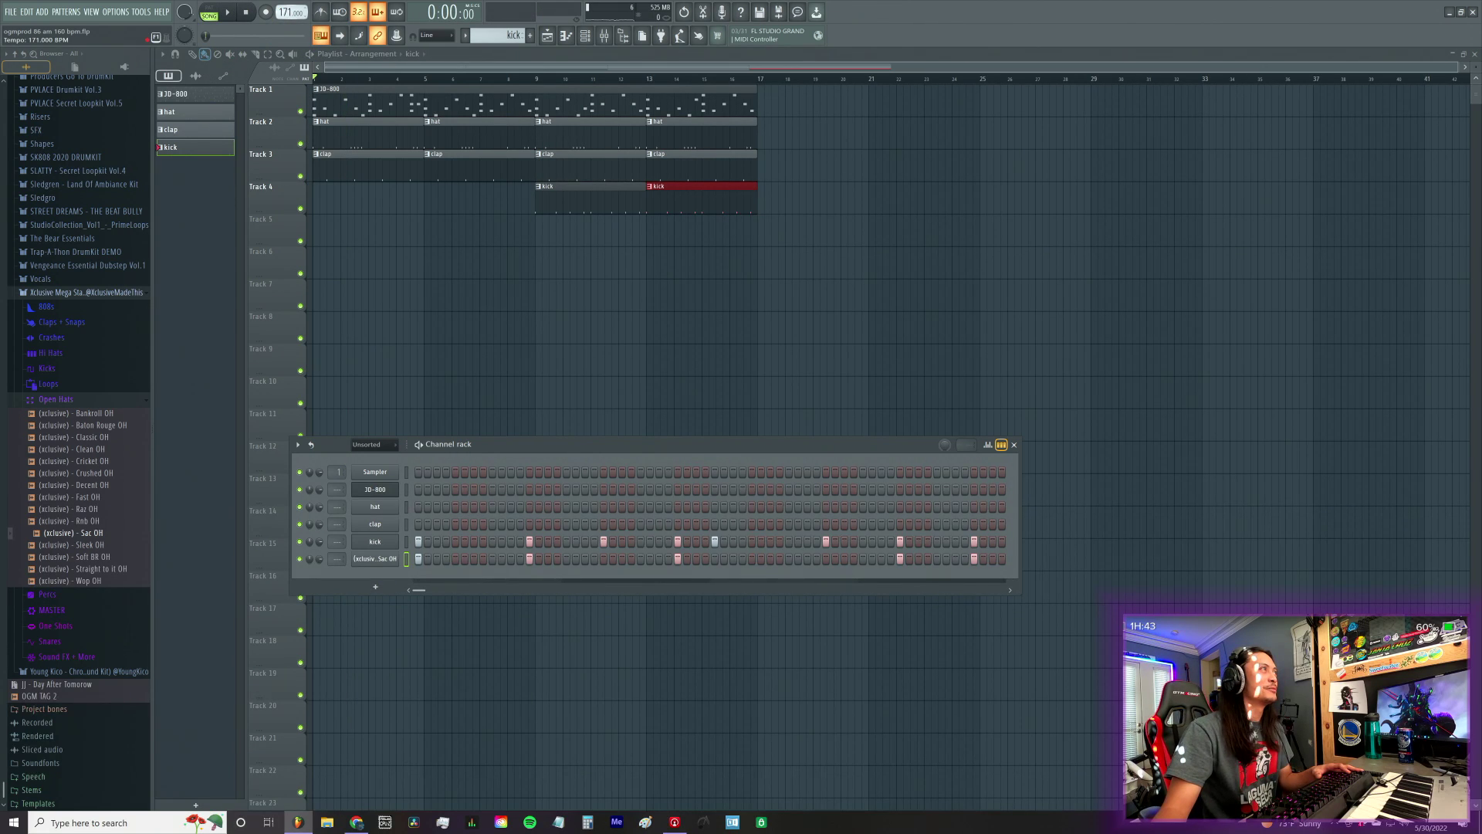
key("space")
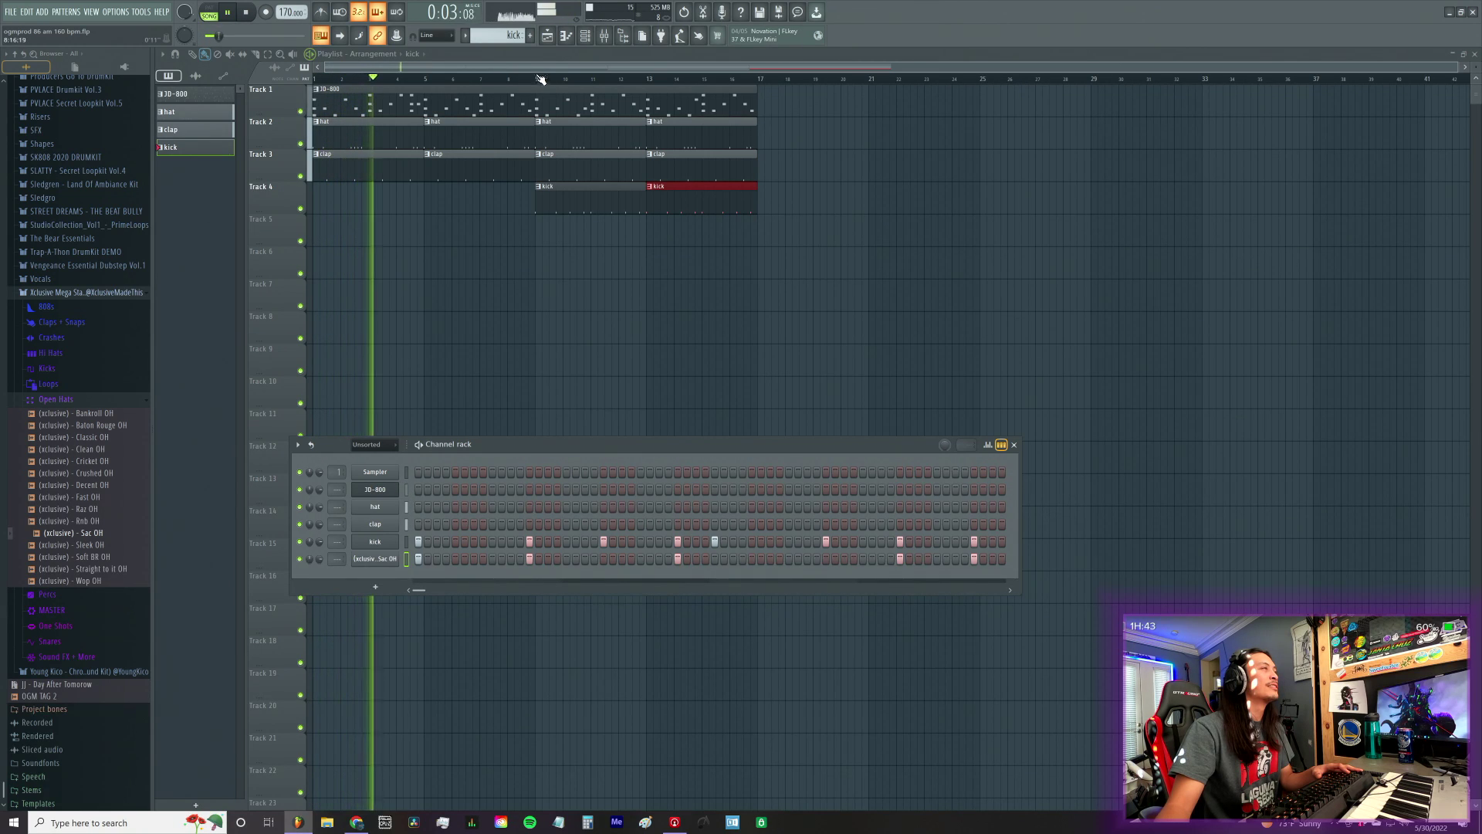
left_click(595, 38)
left_click(595, 39)
left_click(596, 39)
left_click(595, 39)
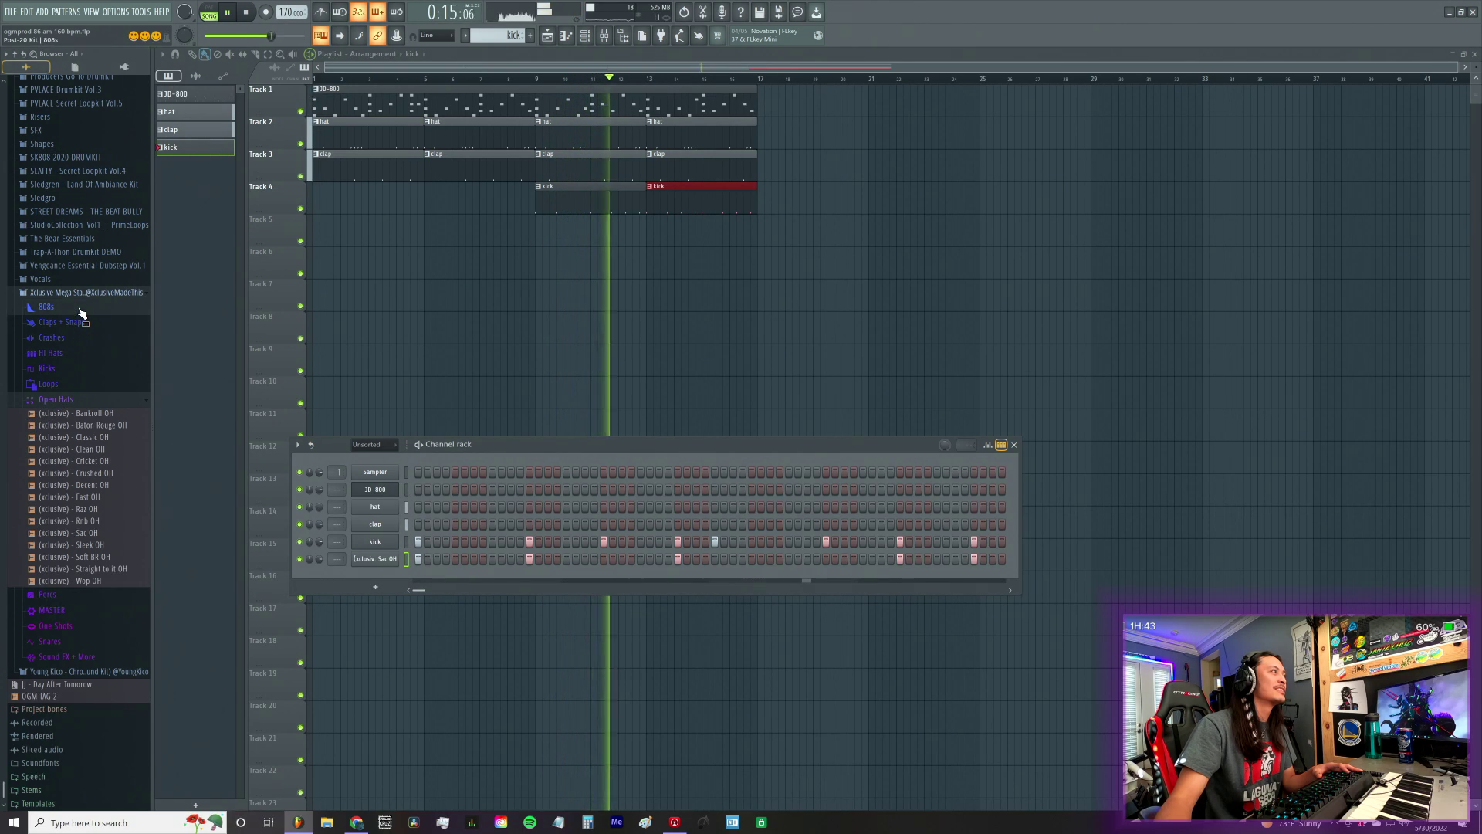
Step: Audition 808 samples from the drum kit and add Cool Spinz 808 as a new channel
left_click(39, 307)
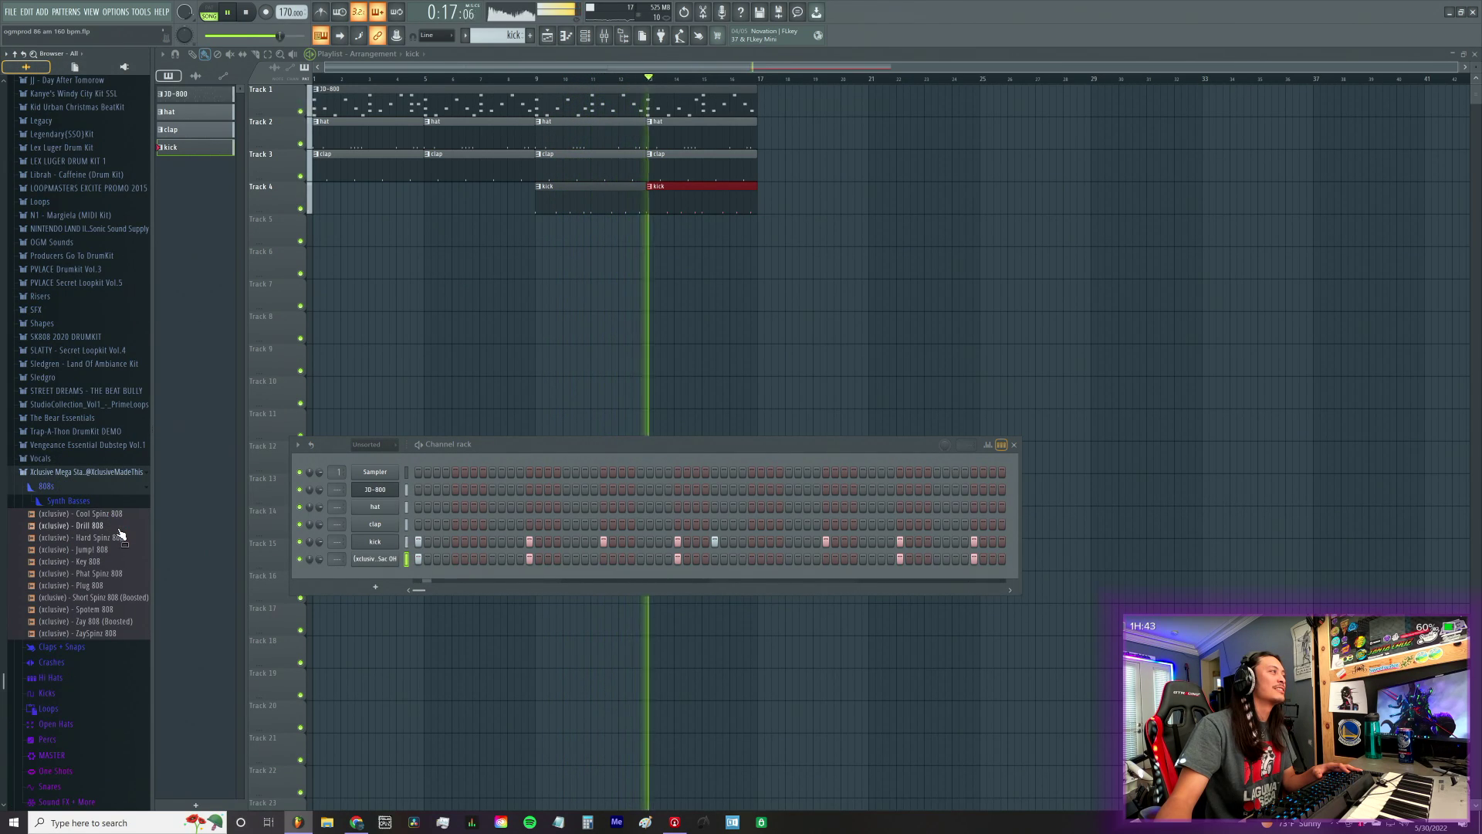
left_click(122, 639)
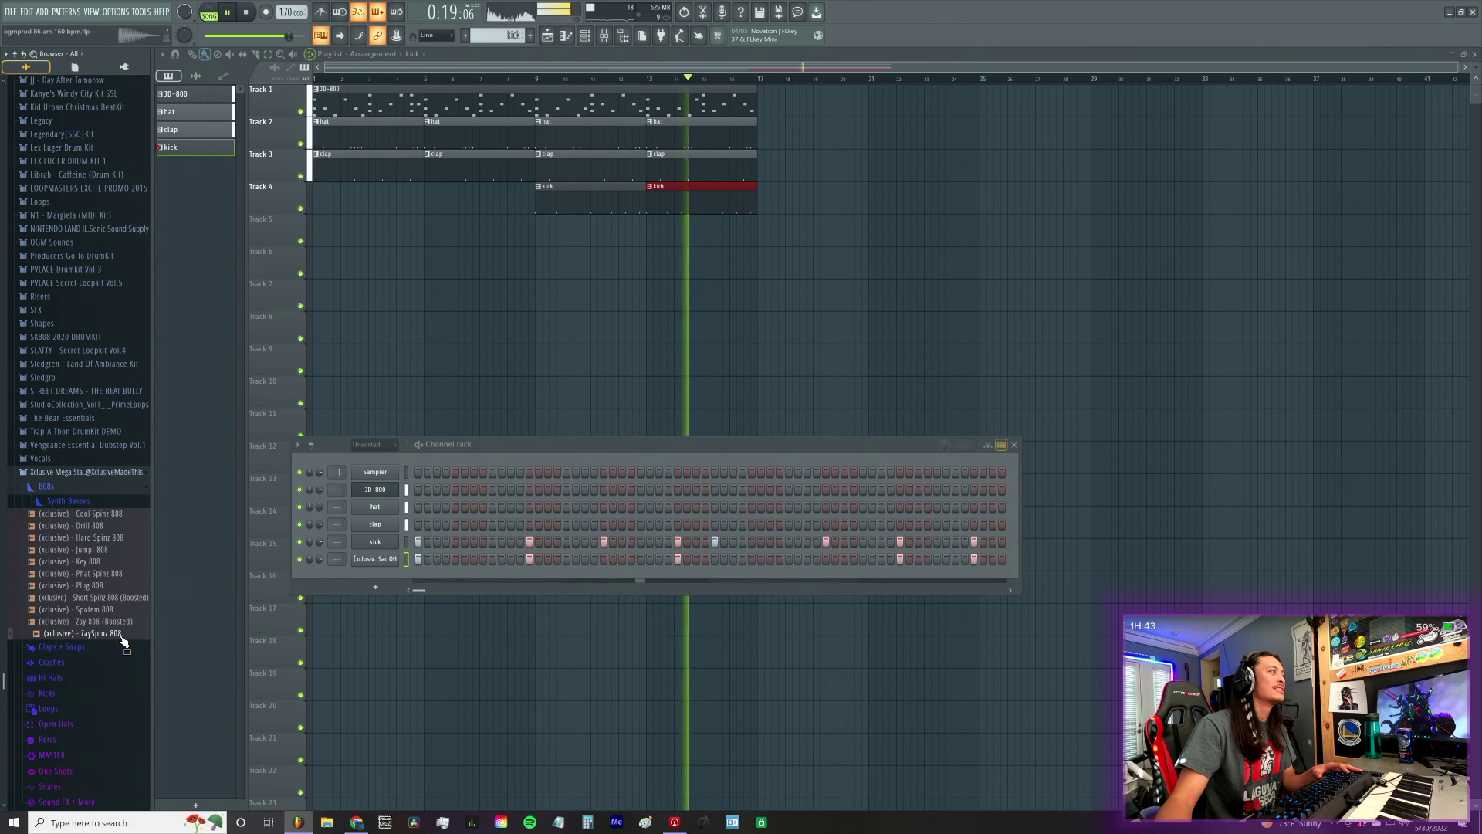
left_click(108, 587)
left_click(111, 575)
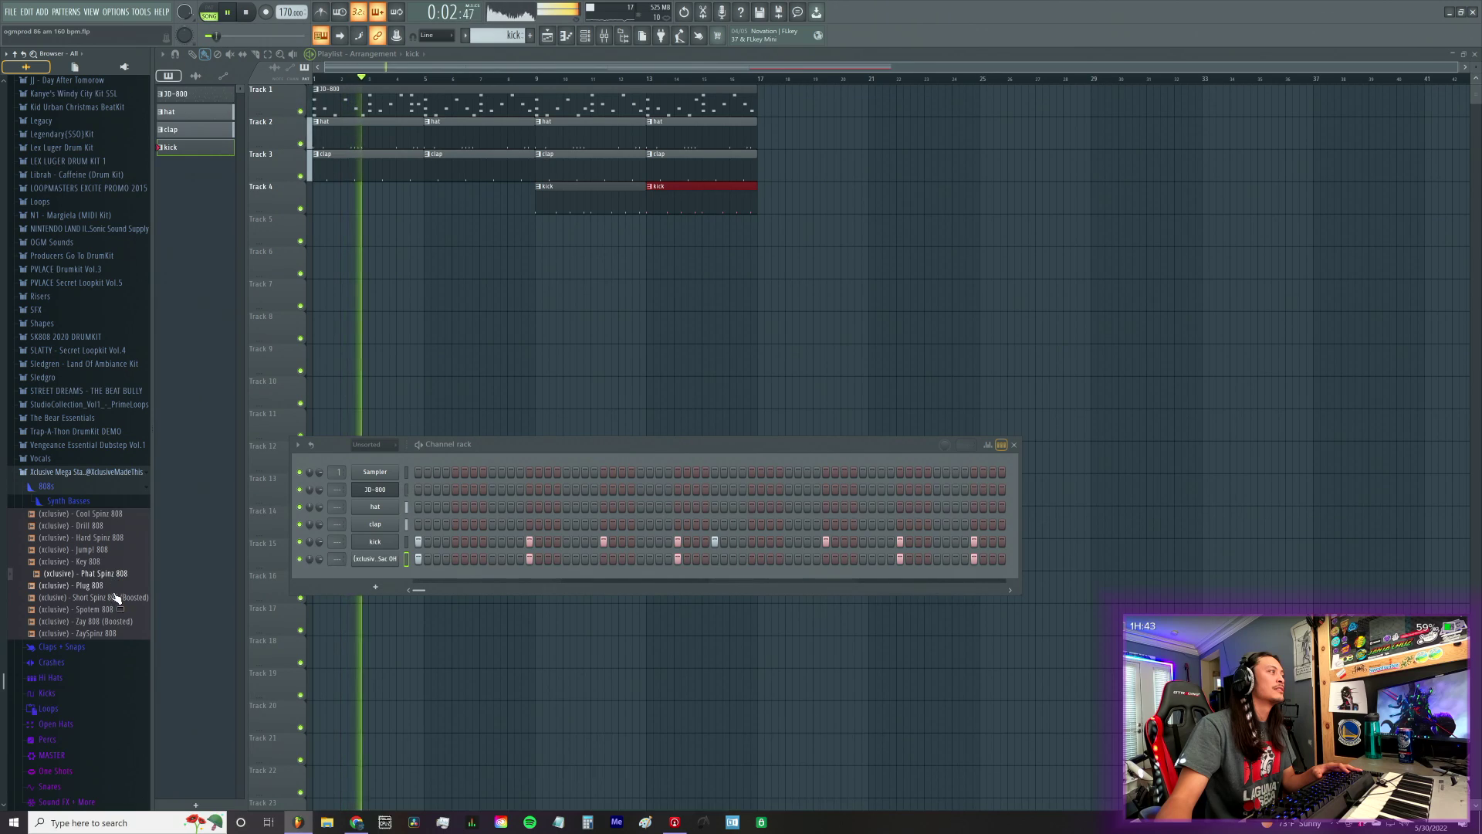
left_click(116, 633)
left_click(115, 517)
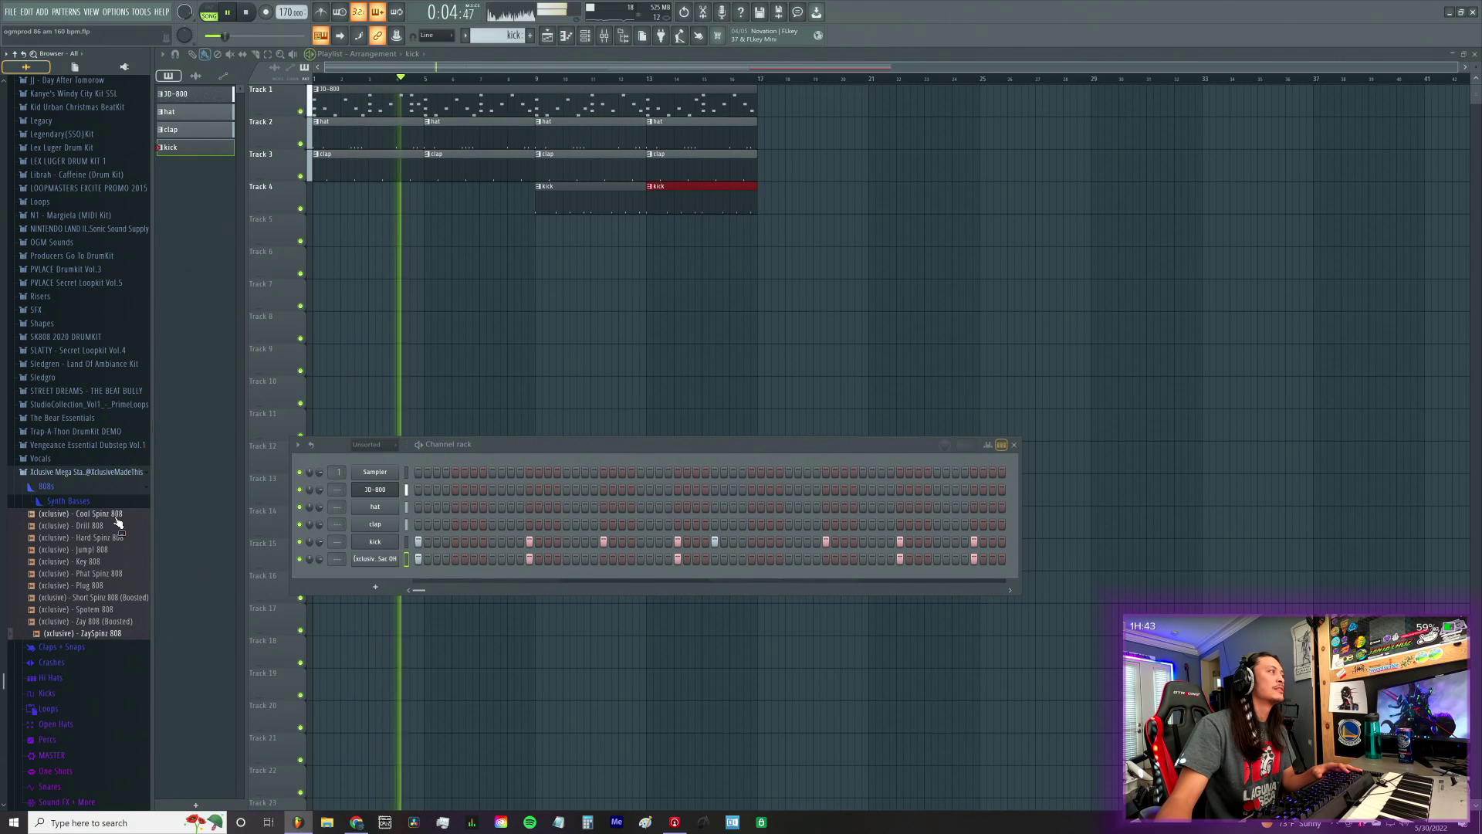
left_click_drag(112, 525, 386, 585)
Step: Review the Cool Spinz 808 channel's sample and miscellaneous settings, and close its window
left_click(375, 576)
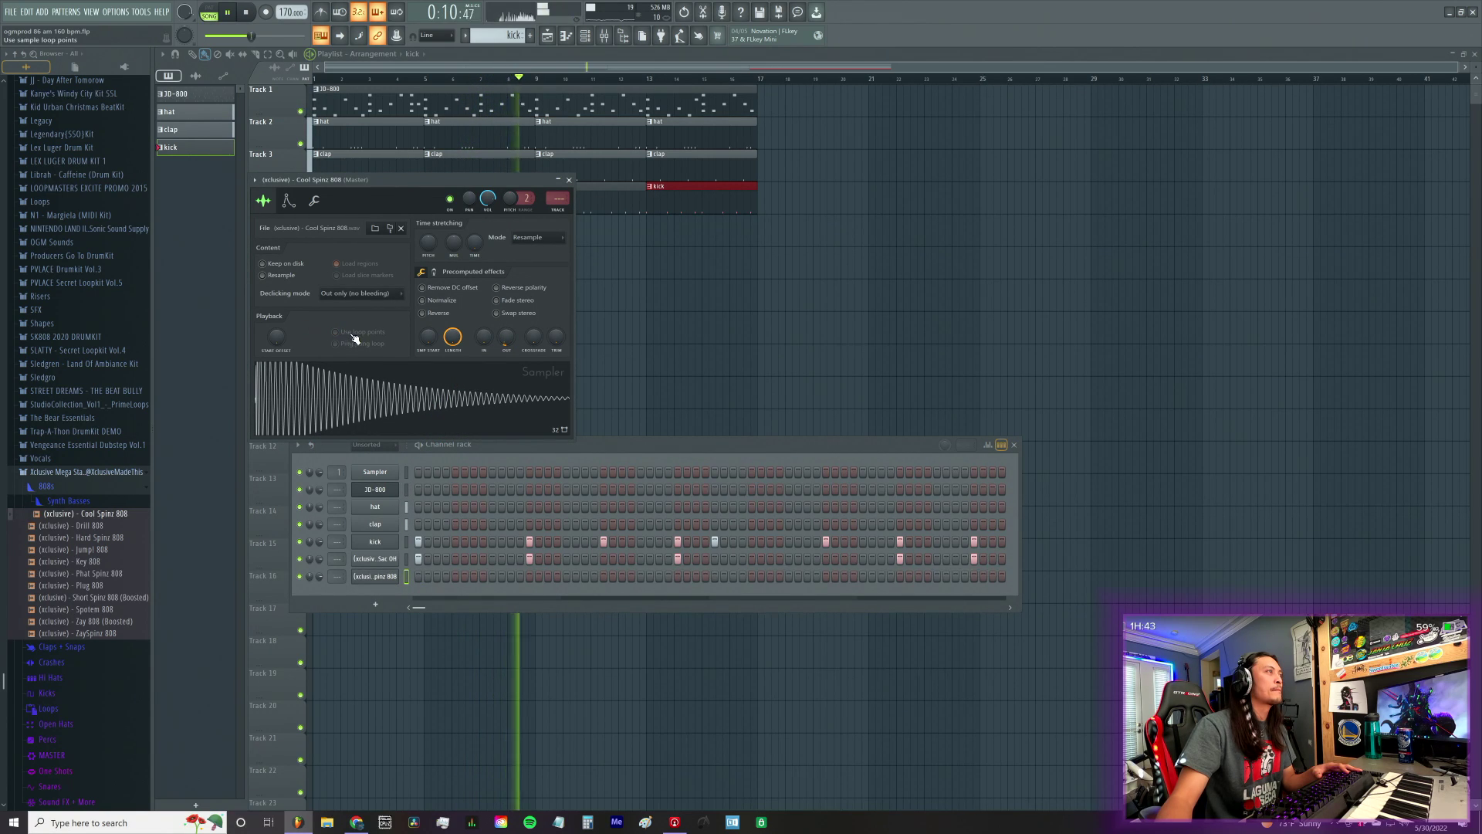
left_click(314, 201)
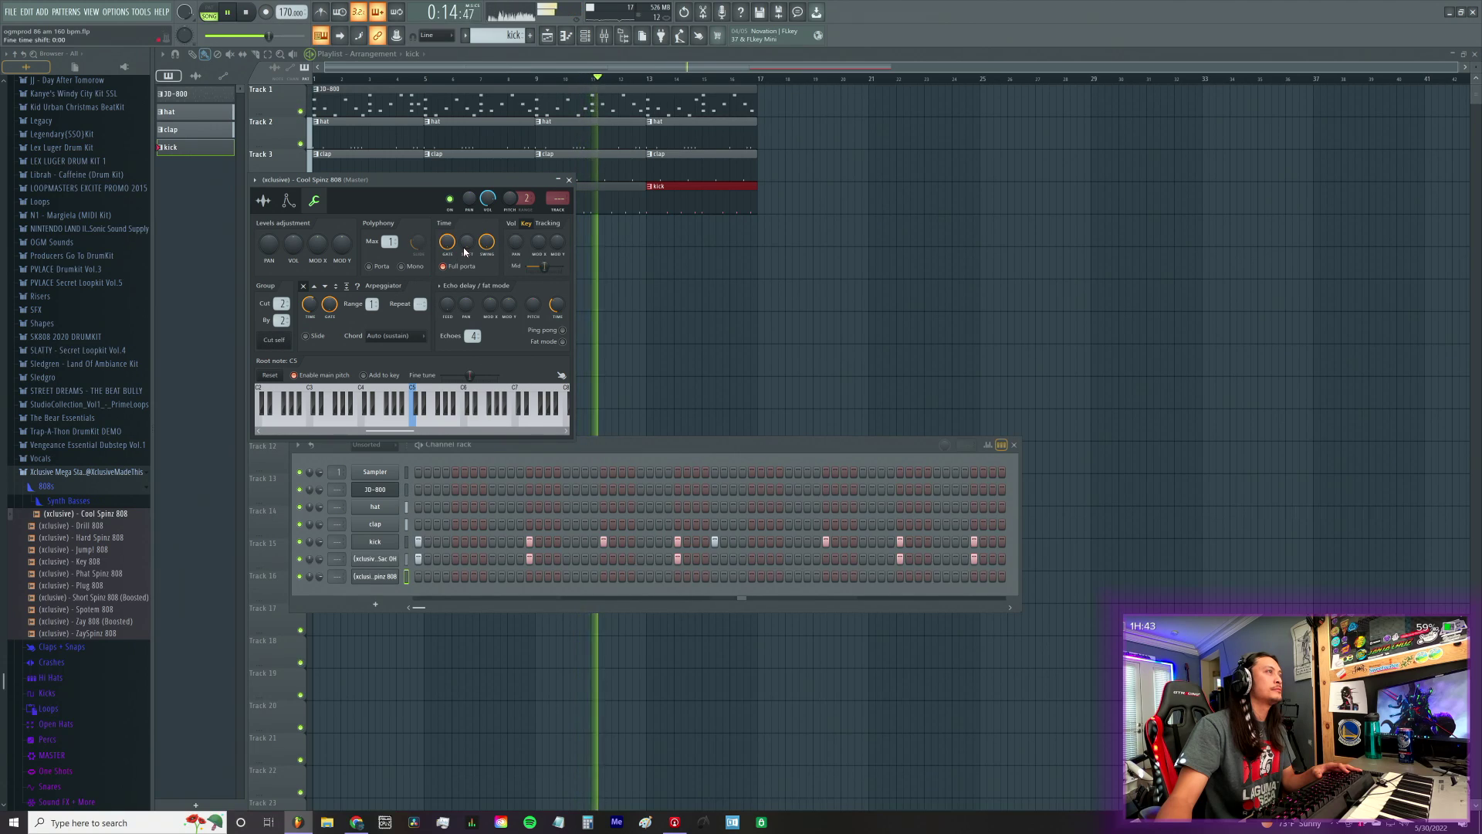
left_click(270, 202)
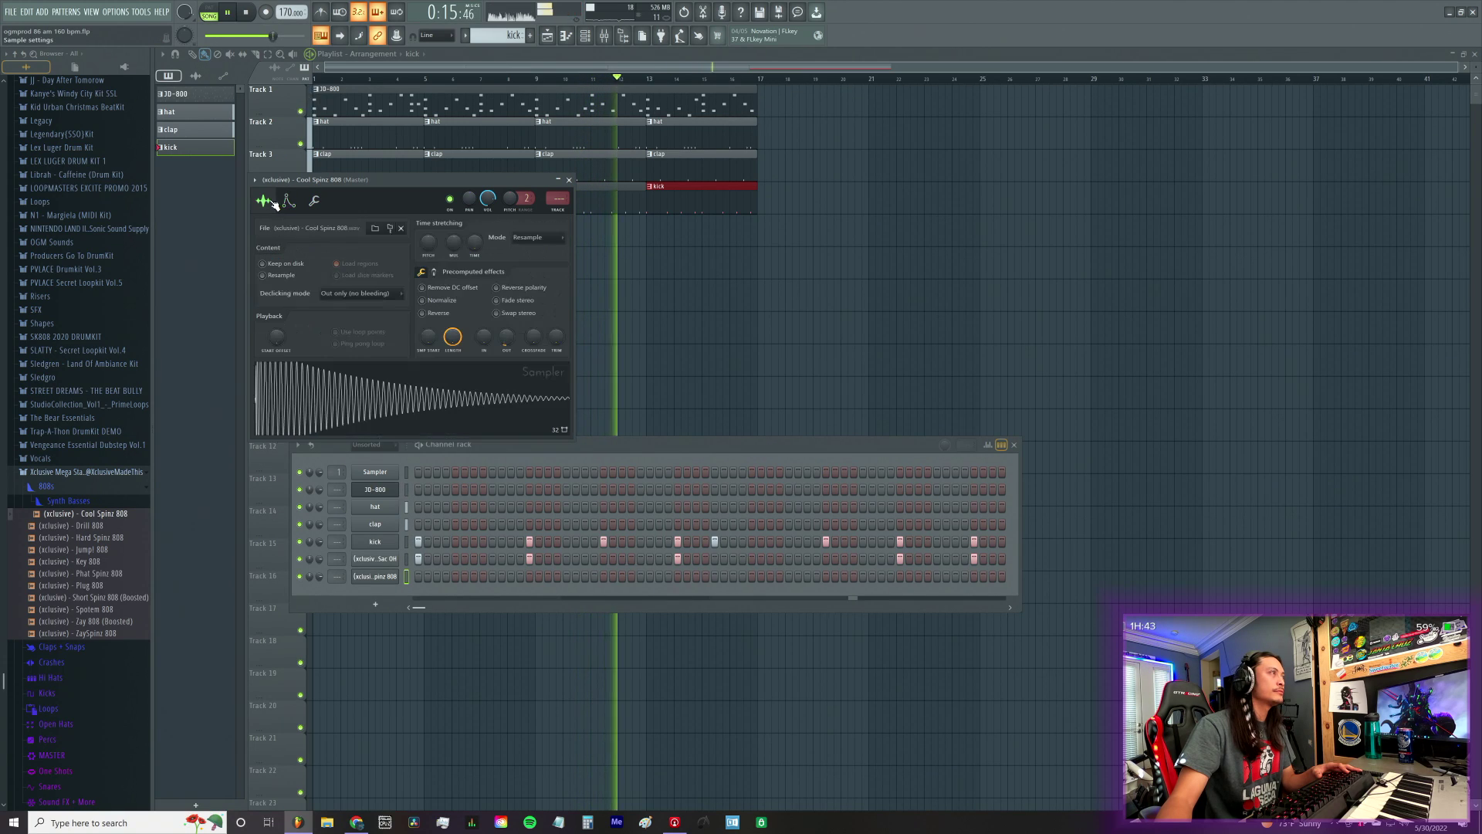
left_click(569, 180)
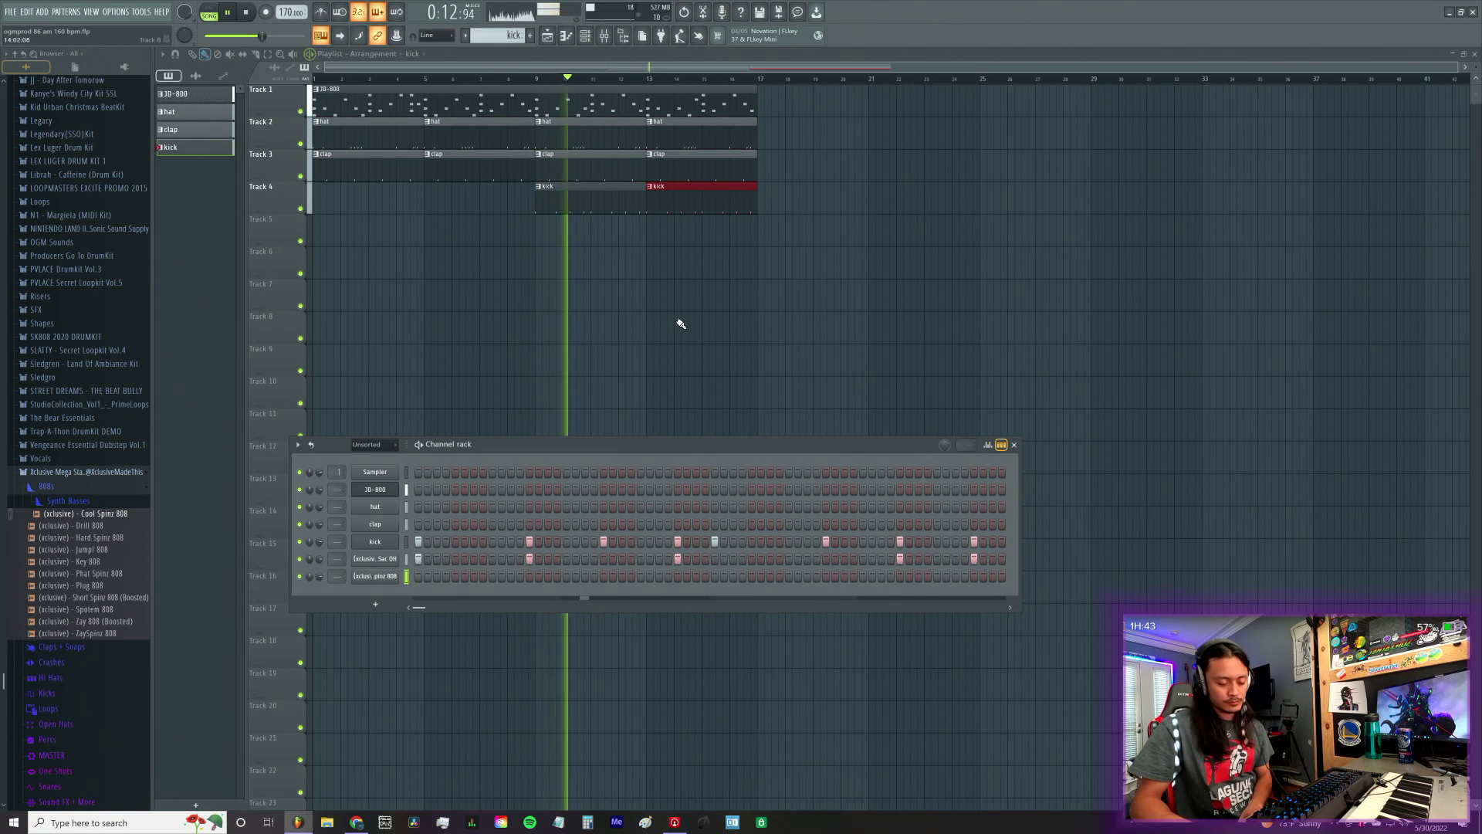
Step: Stop playback, create a new pattern named 808 and place its clip on Track 5 at bar 9
key("space")
left_click(561, 233)
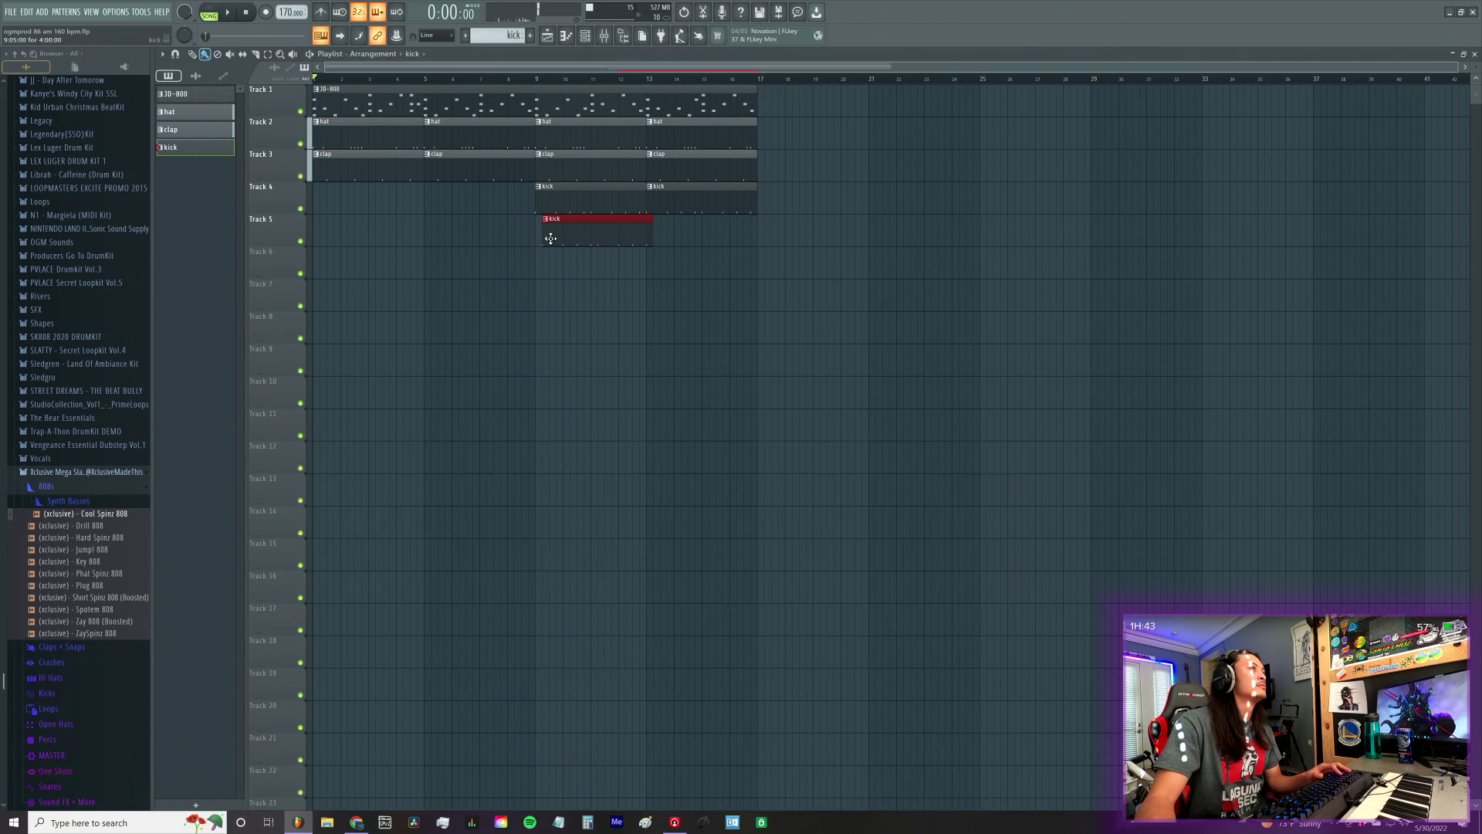
left_click(529, 35)
type("808")
key("Return")
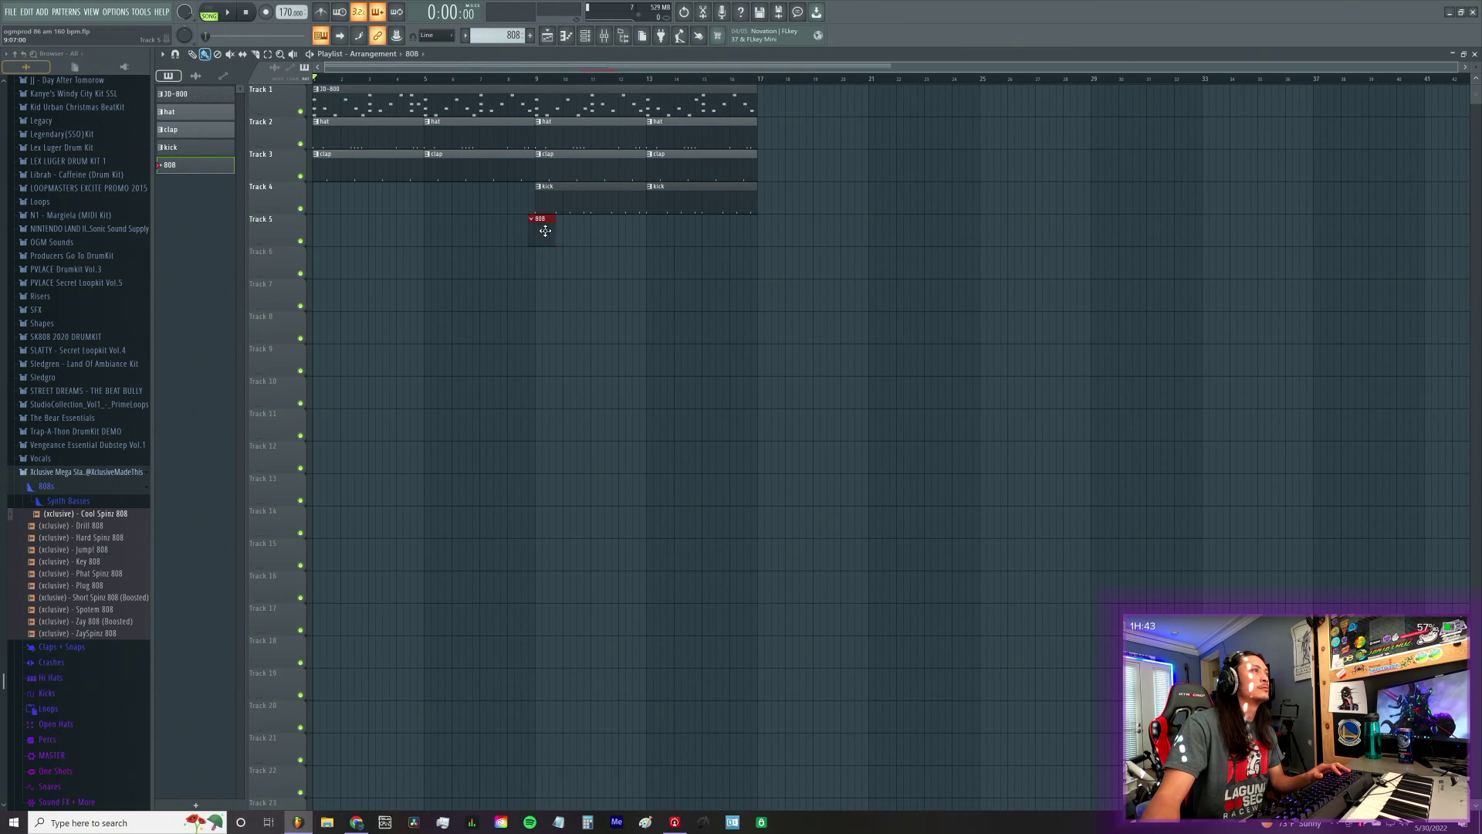
Step: Route the JD-800 instrument to its own free mixer track, insert 2
left_click(605, 37)
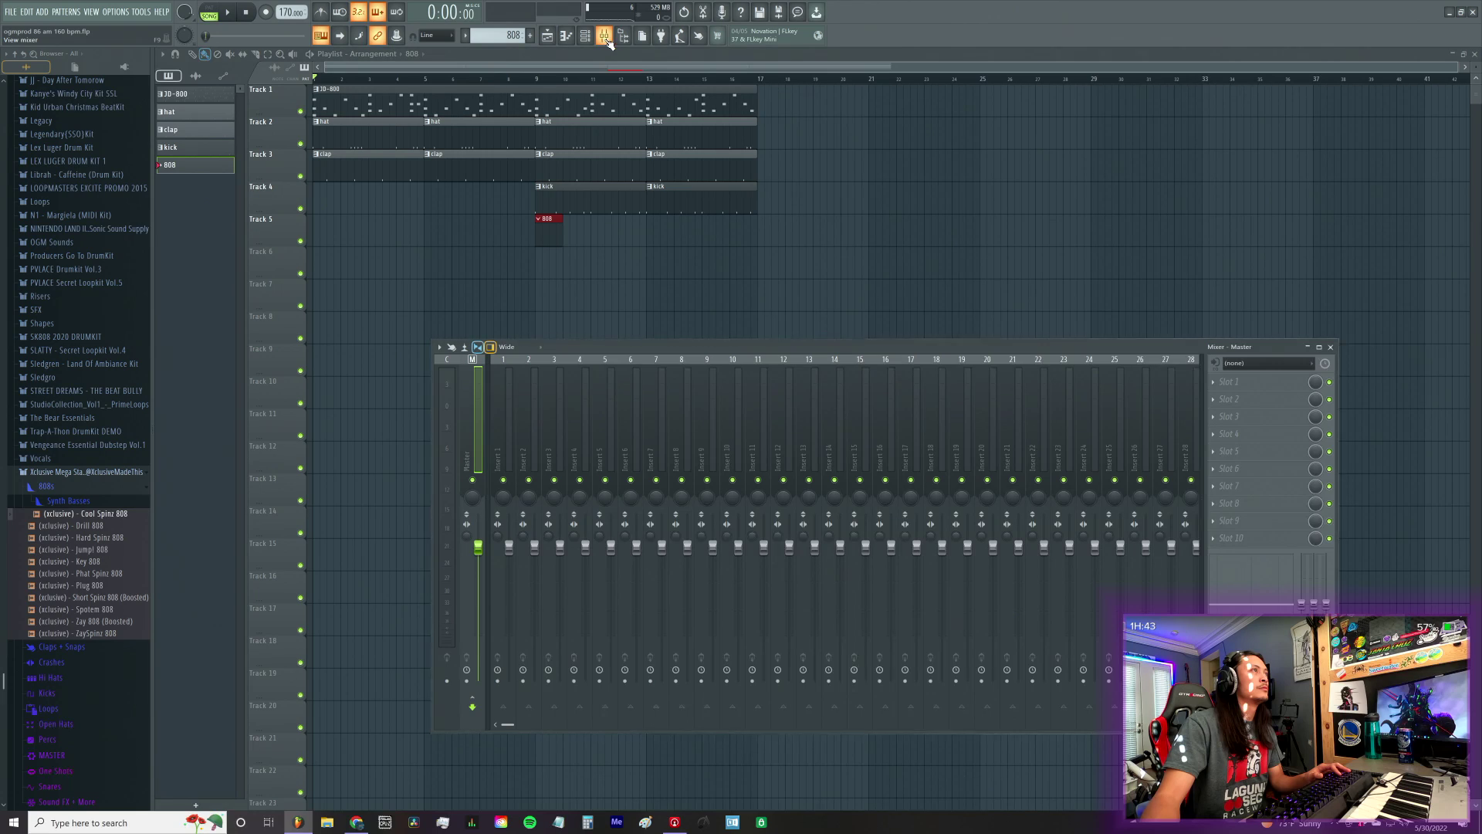
left_click(594, 37)
left_click(376, 490)
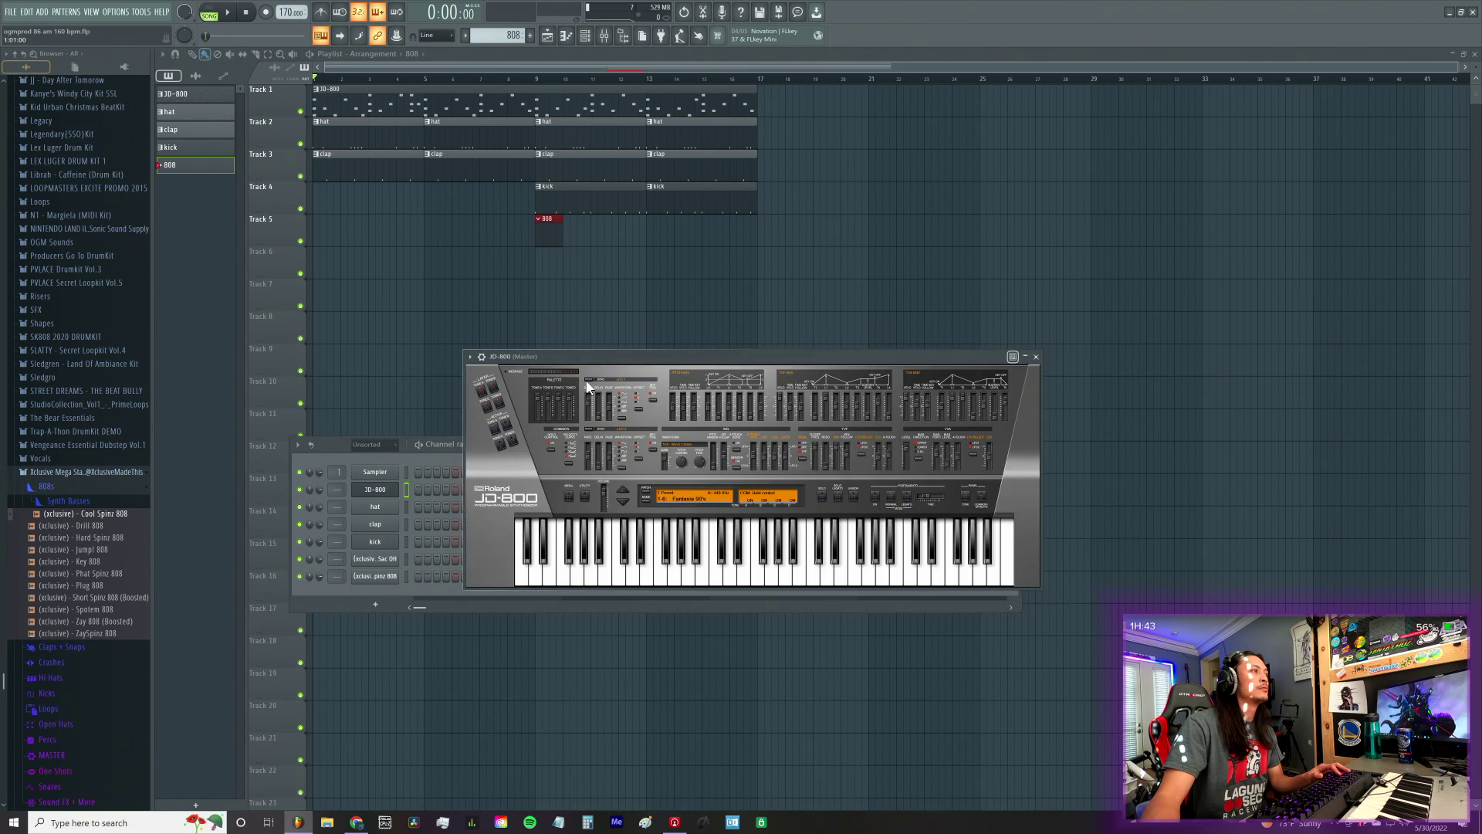
left_click(482, 358)
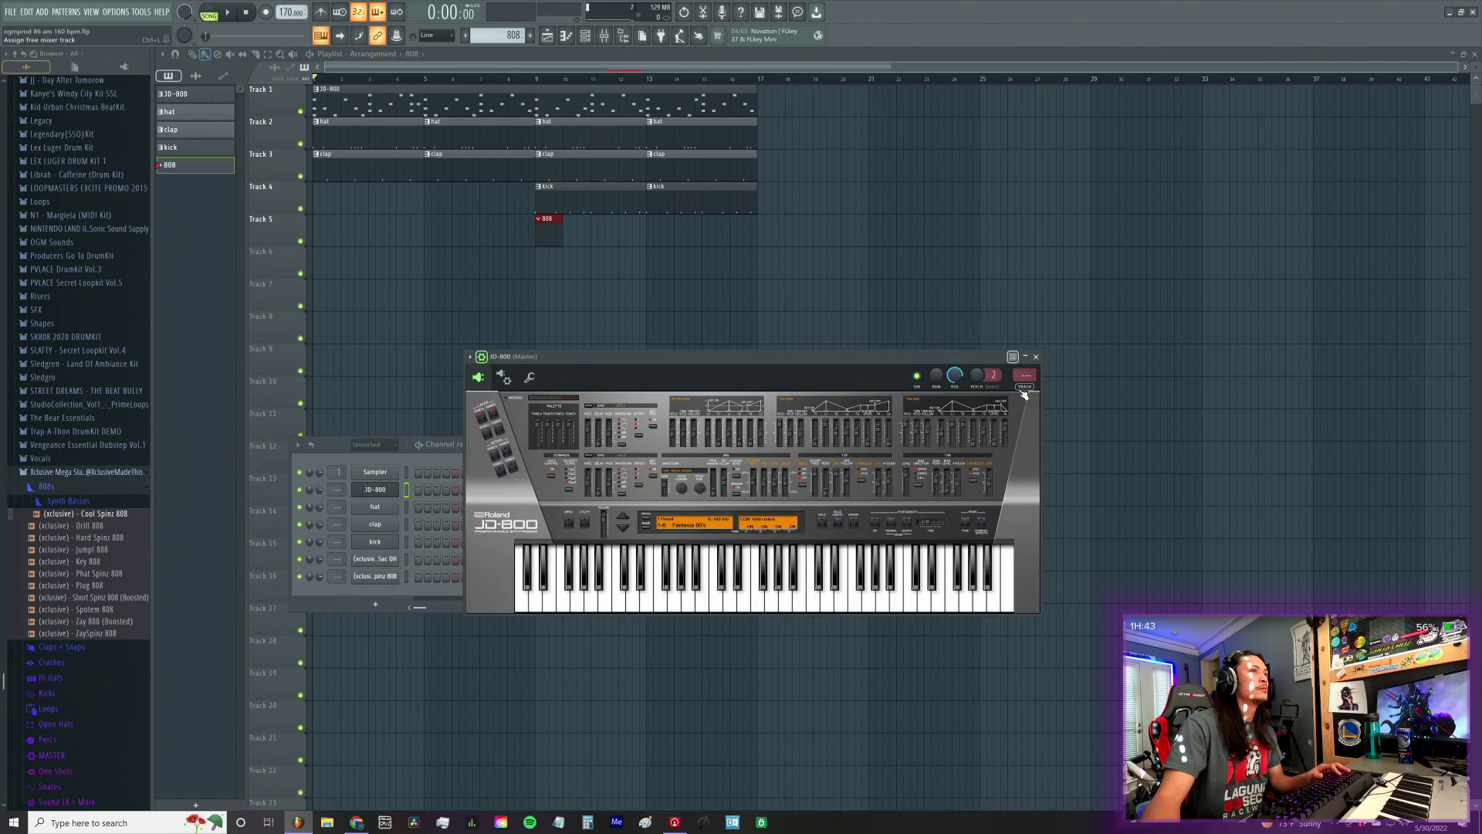
key("ctrl+l")
Step: Load the saved "saw lead" mixer track state onto the JD-800 mixer track
right_click(535, 404)
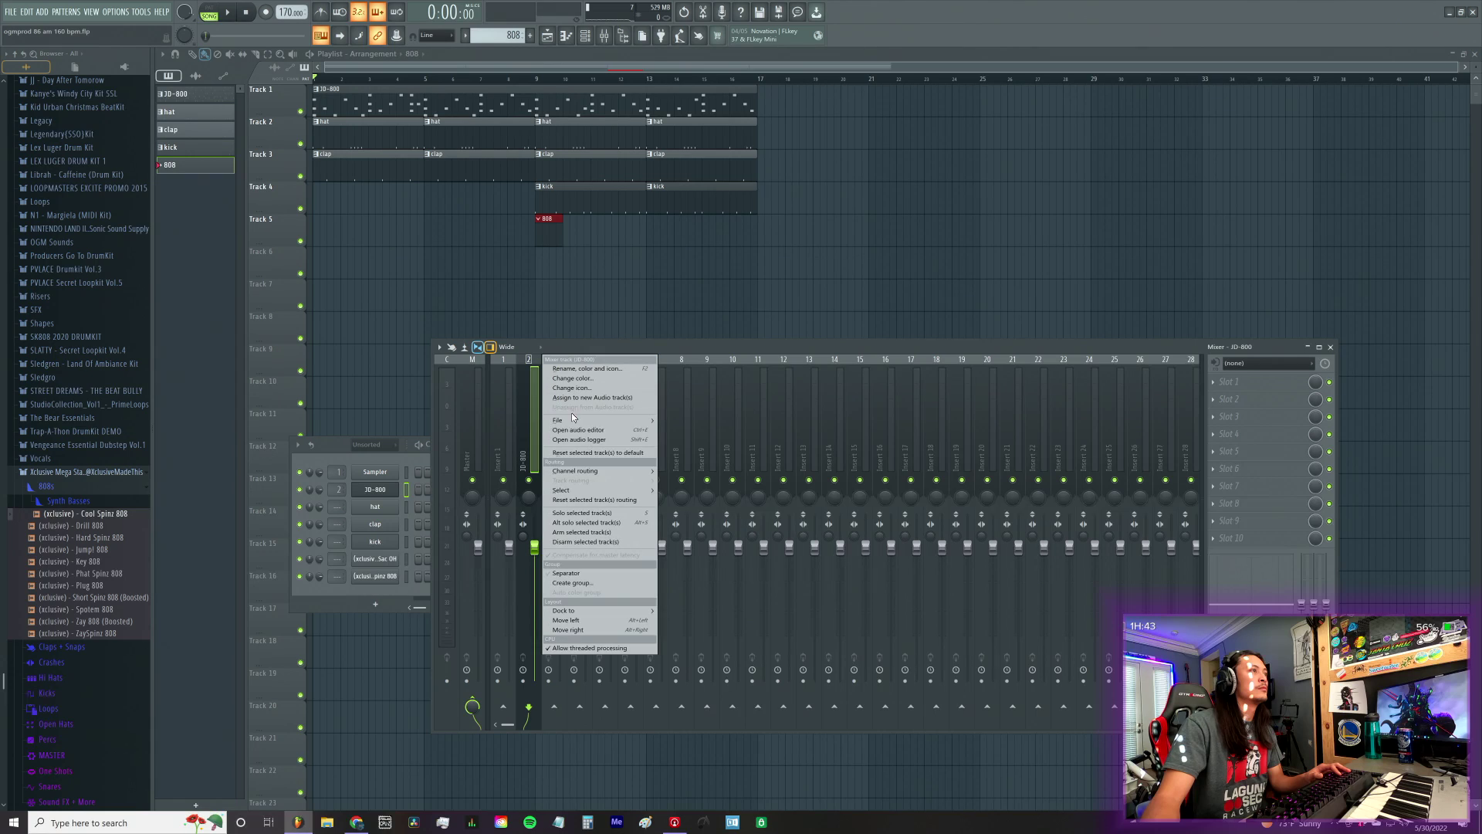
mouse_move(580, 421)
left_click(749, 513)
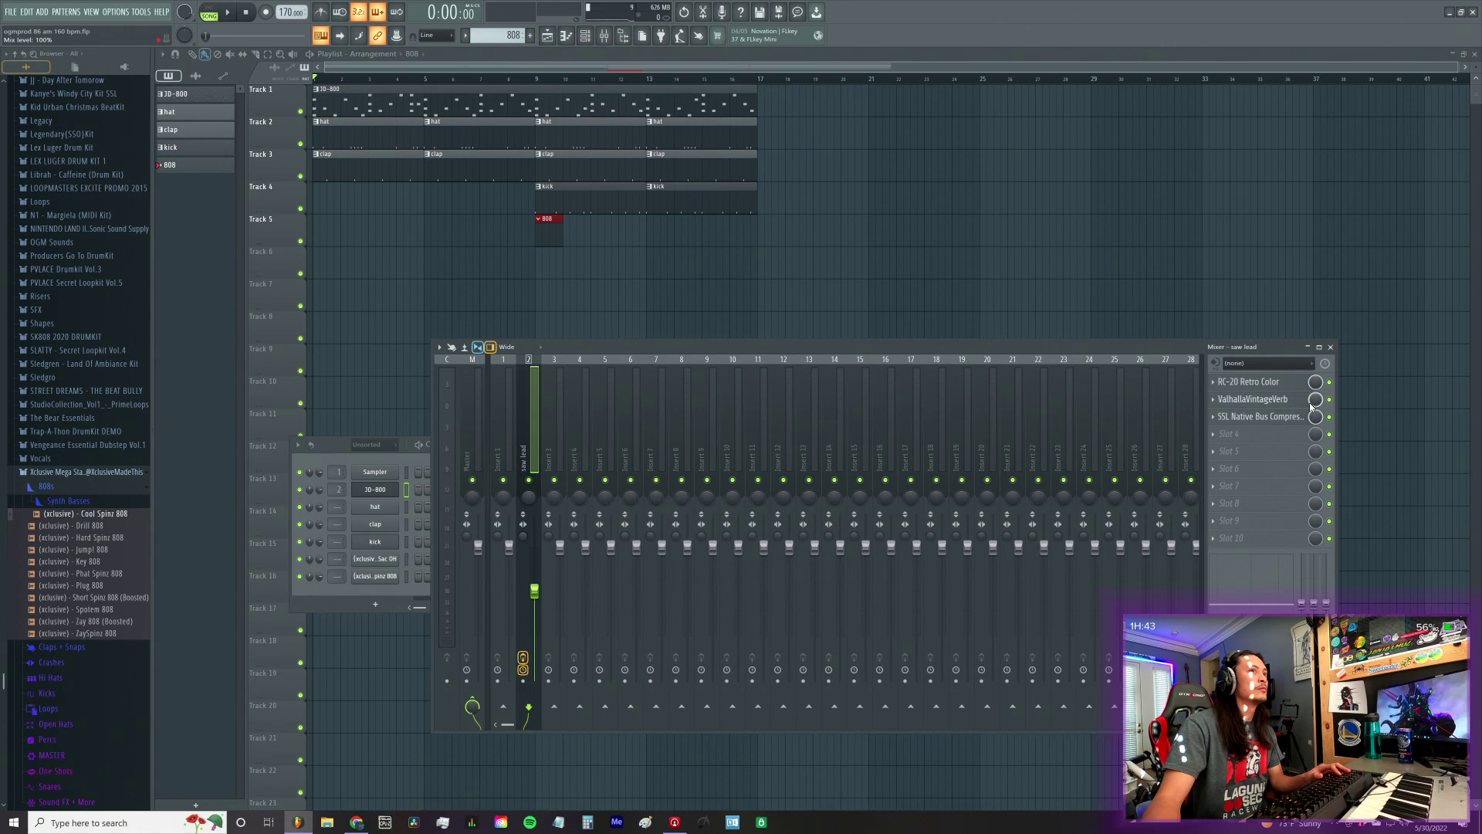
Step: Play the beat and check the ValhallaVintageVerb and RC-20 Retro Color effects on the saw lead track
left_click(1302, 401)
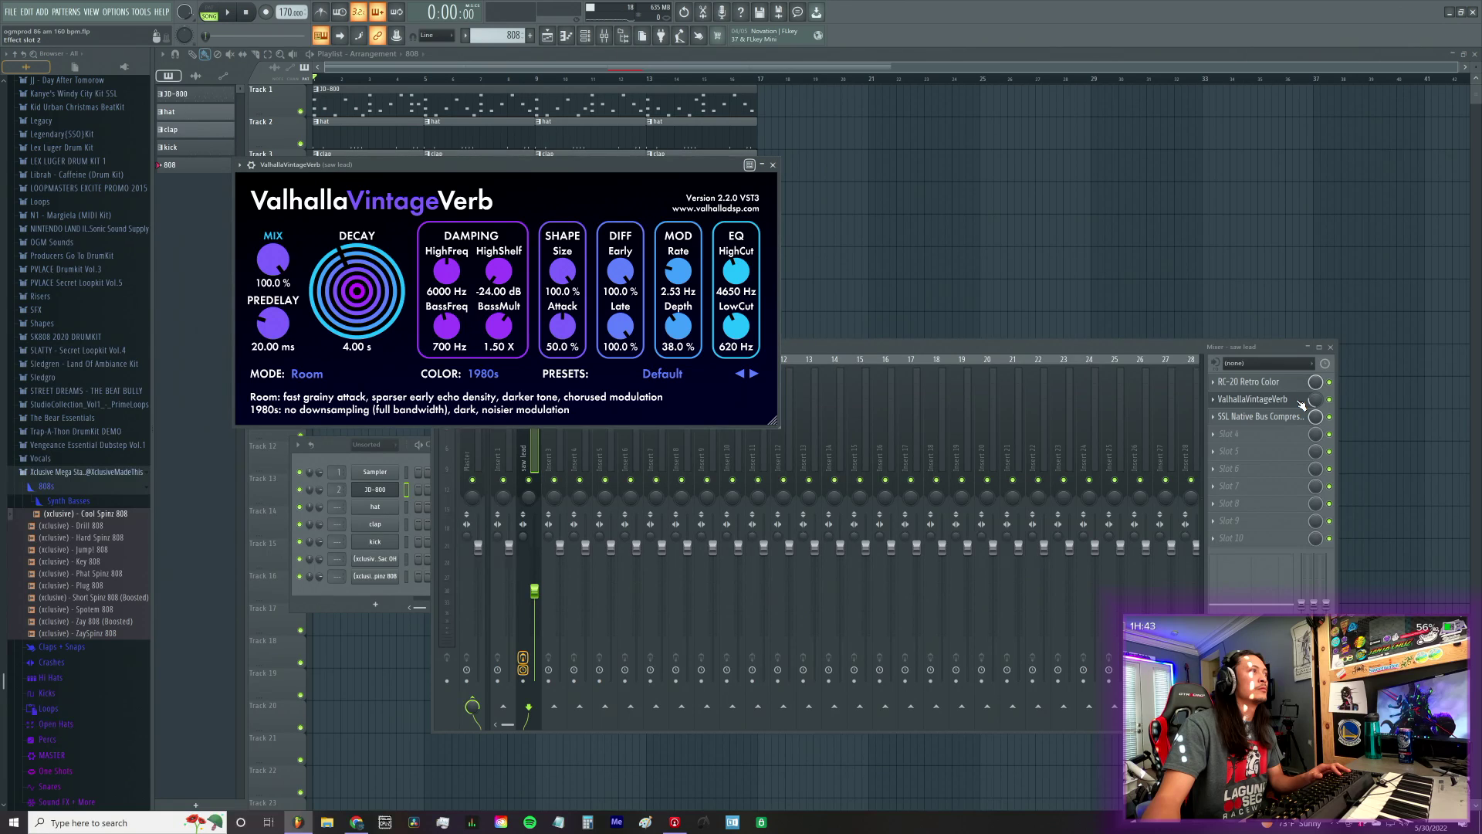
left_click(1301, 403)
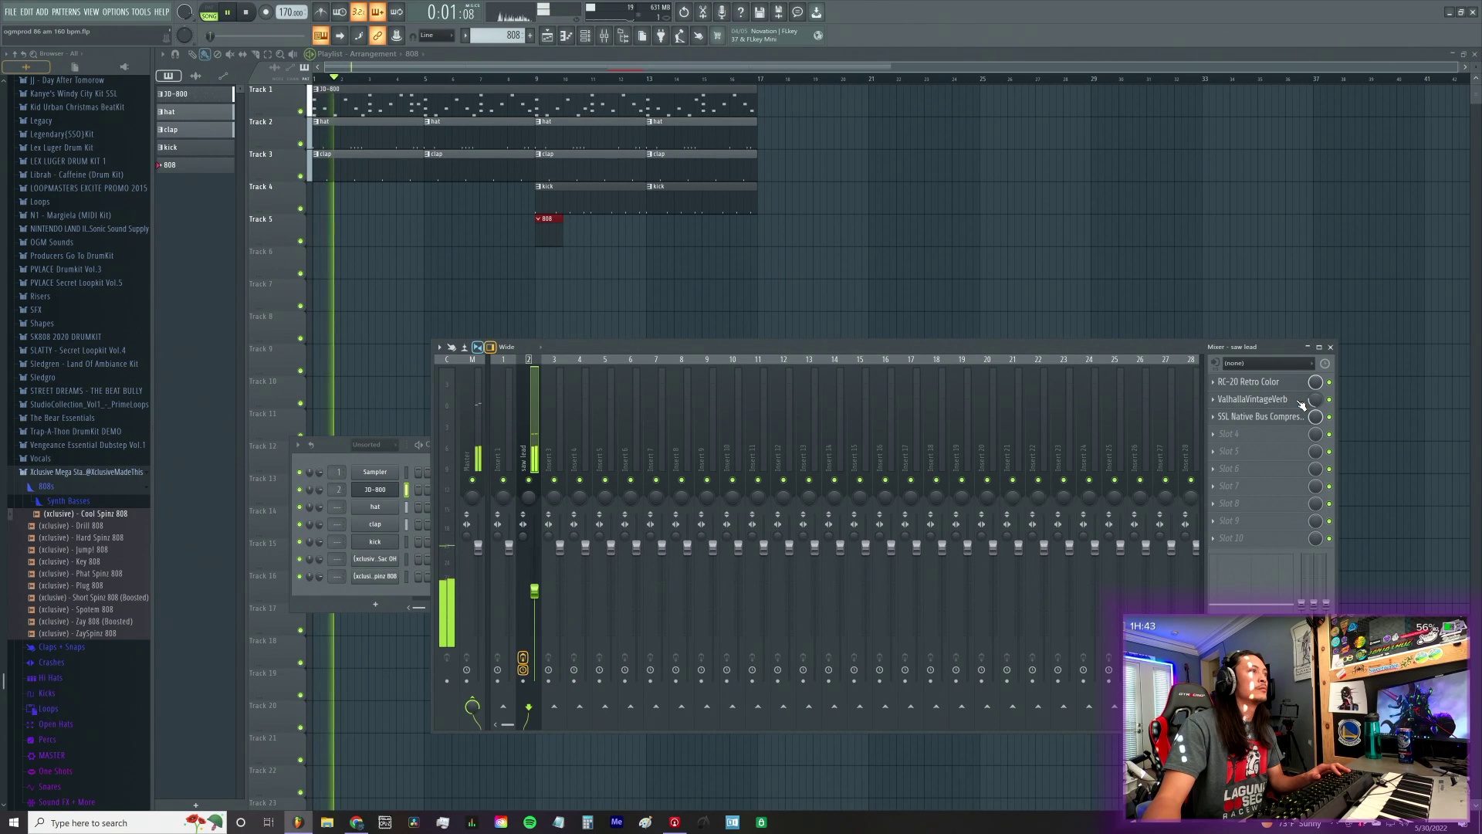
left_click(1251, 383)
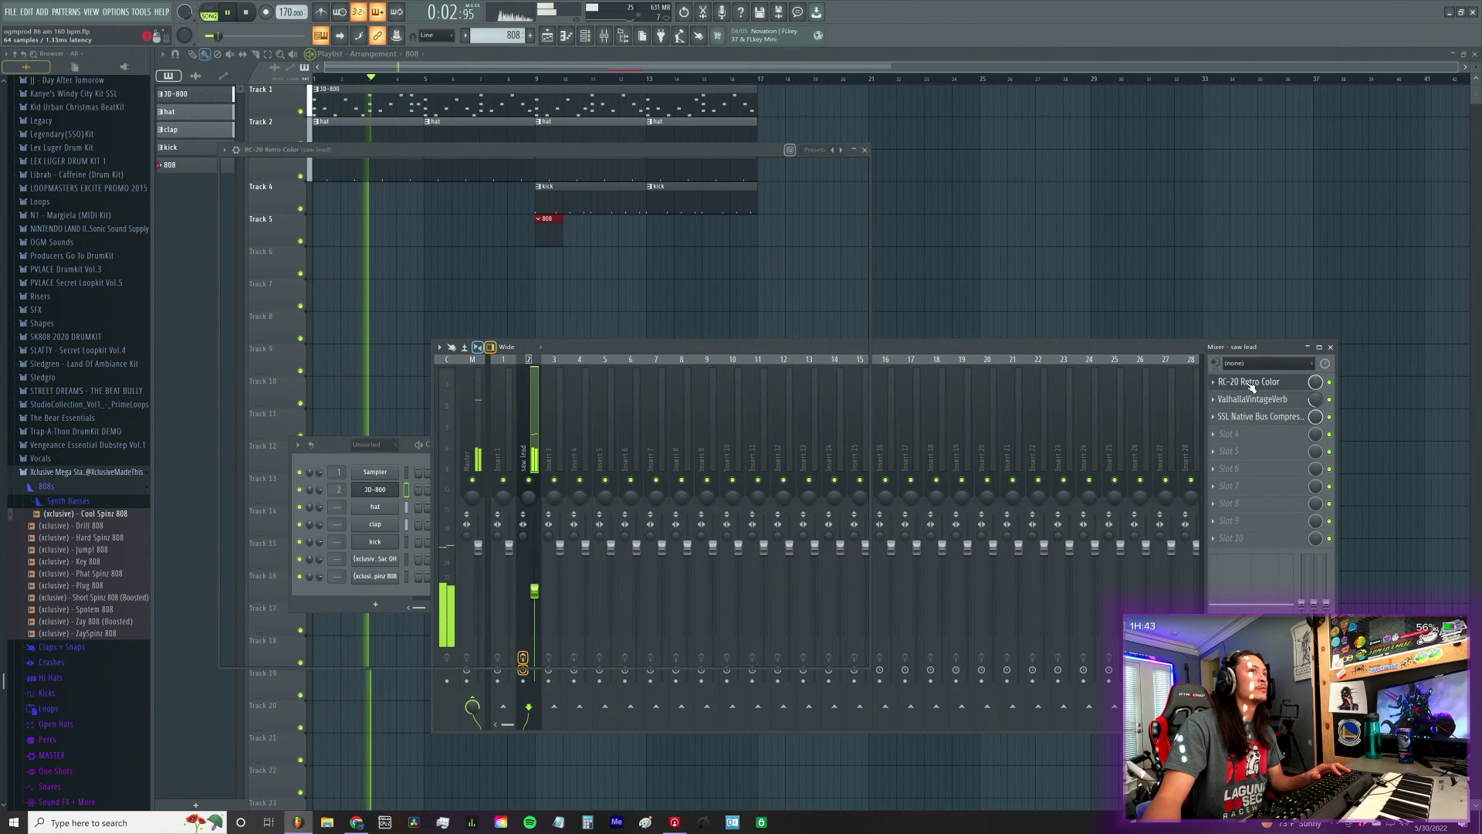
left_click(1251, 383)
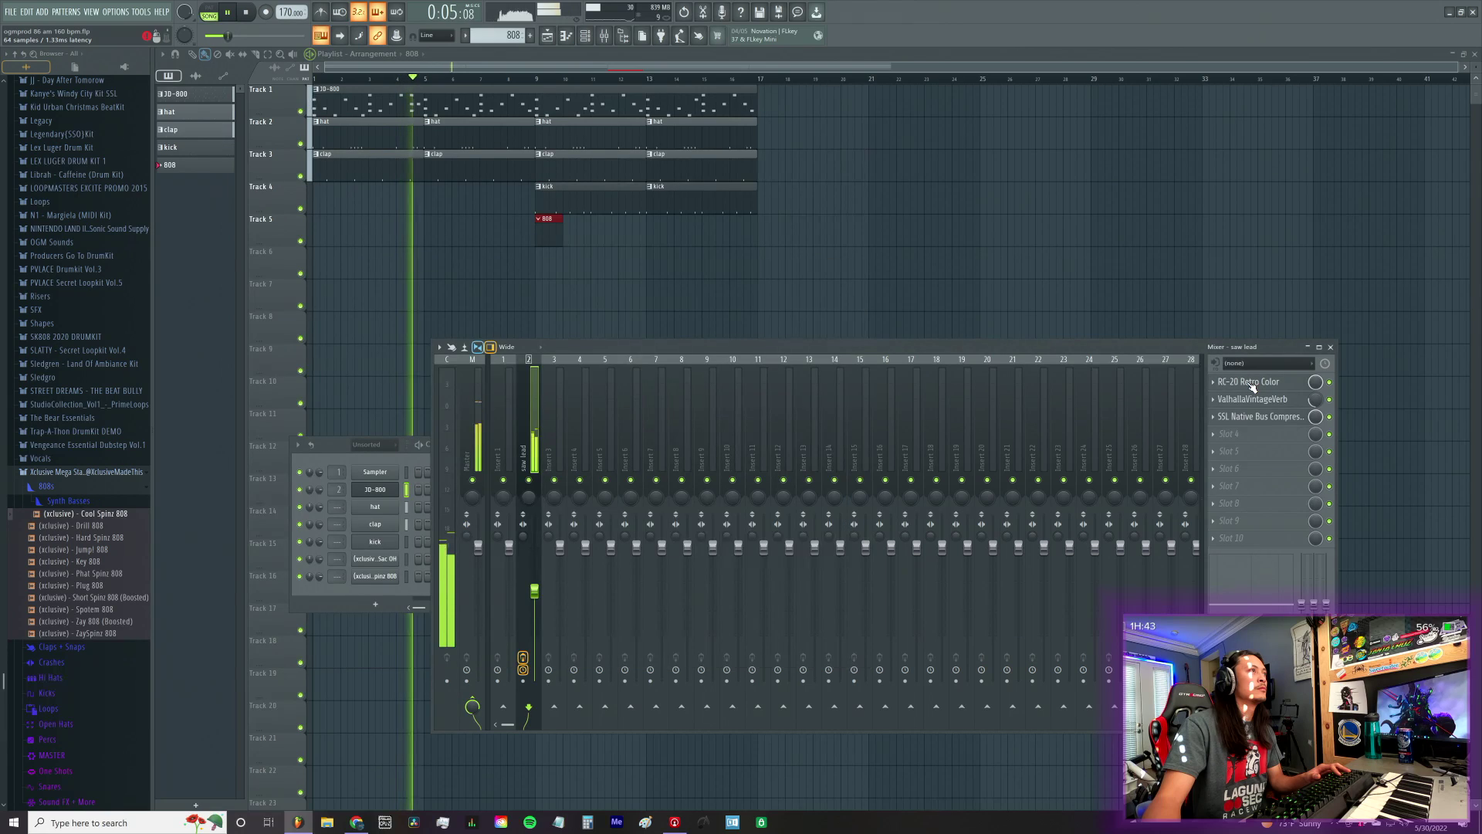
Step: Adjust the wobble section of RC-20 Retro Color on the saw lead track, with the wobble amount at 11%
left_click(1263, 388)
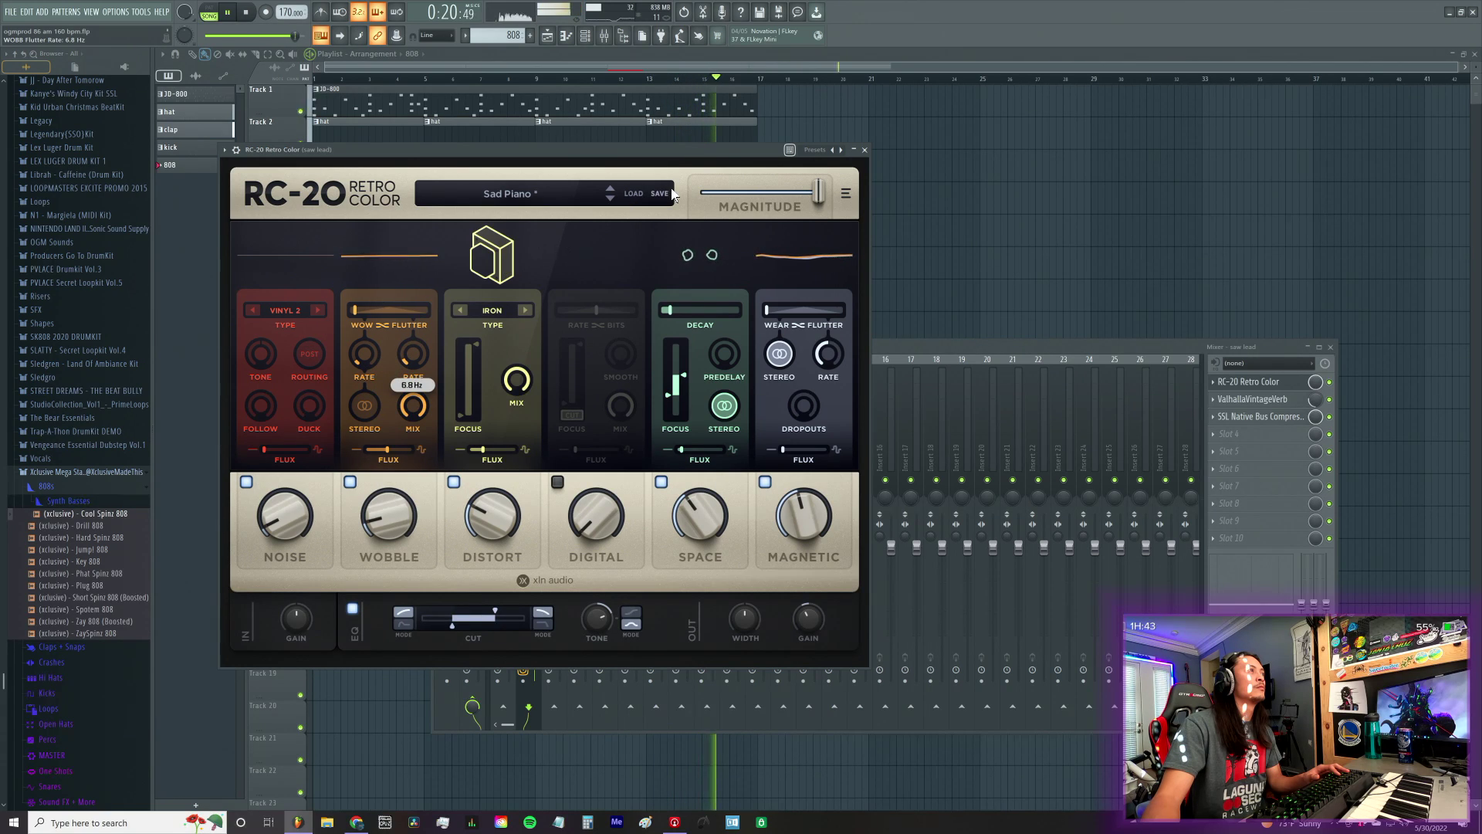
left_click(864, 150)
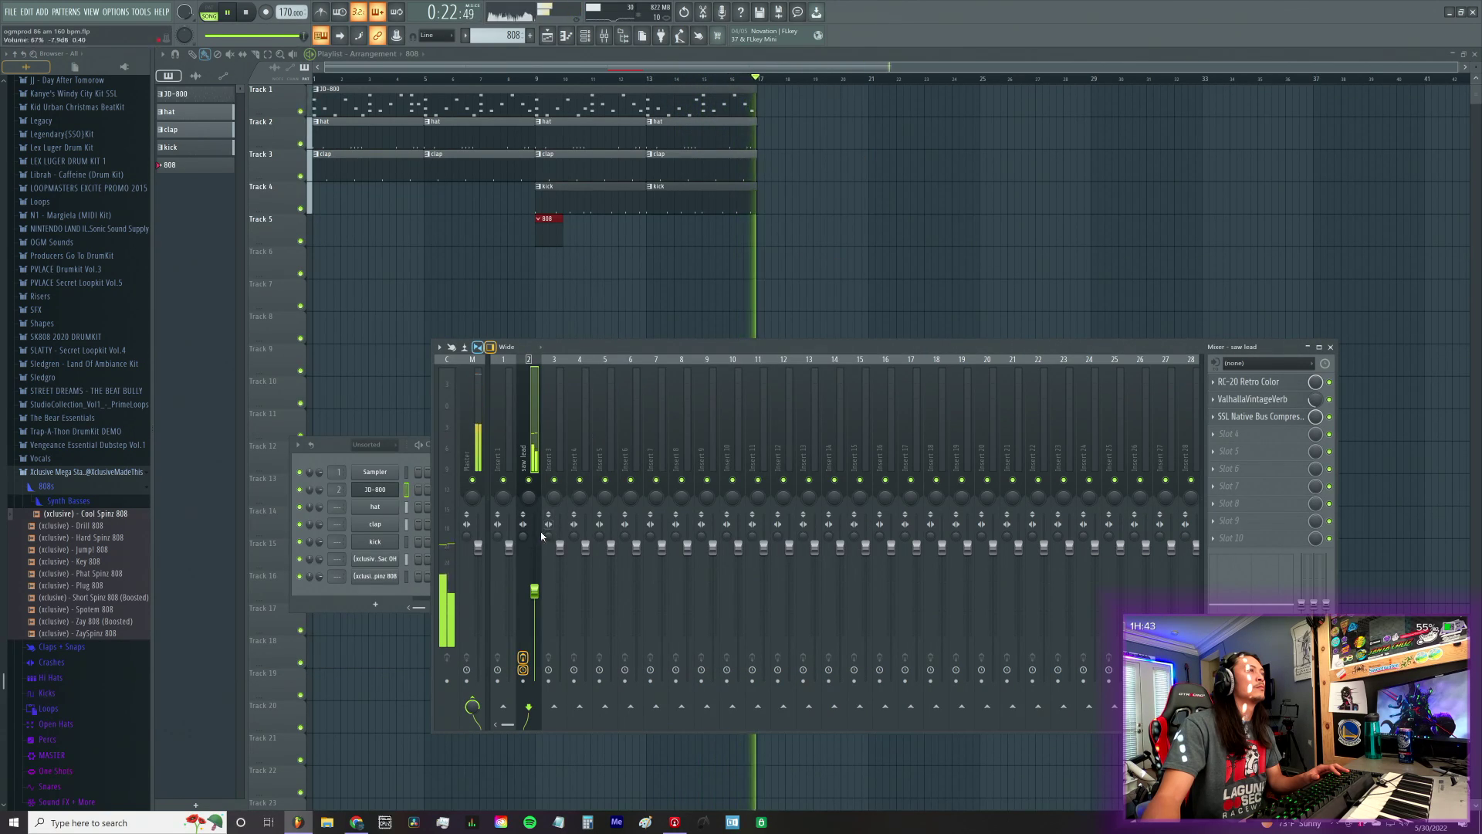
left_click(1294, 386)
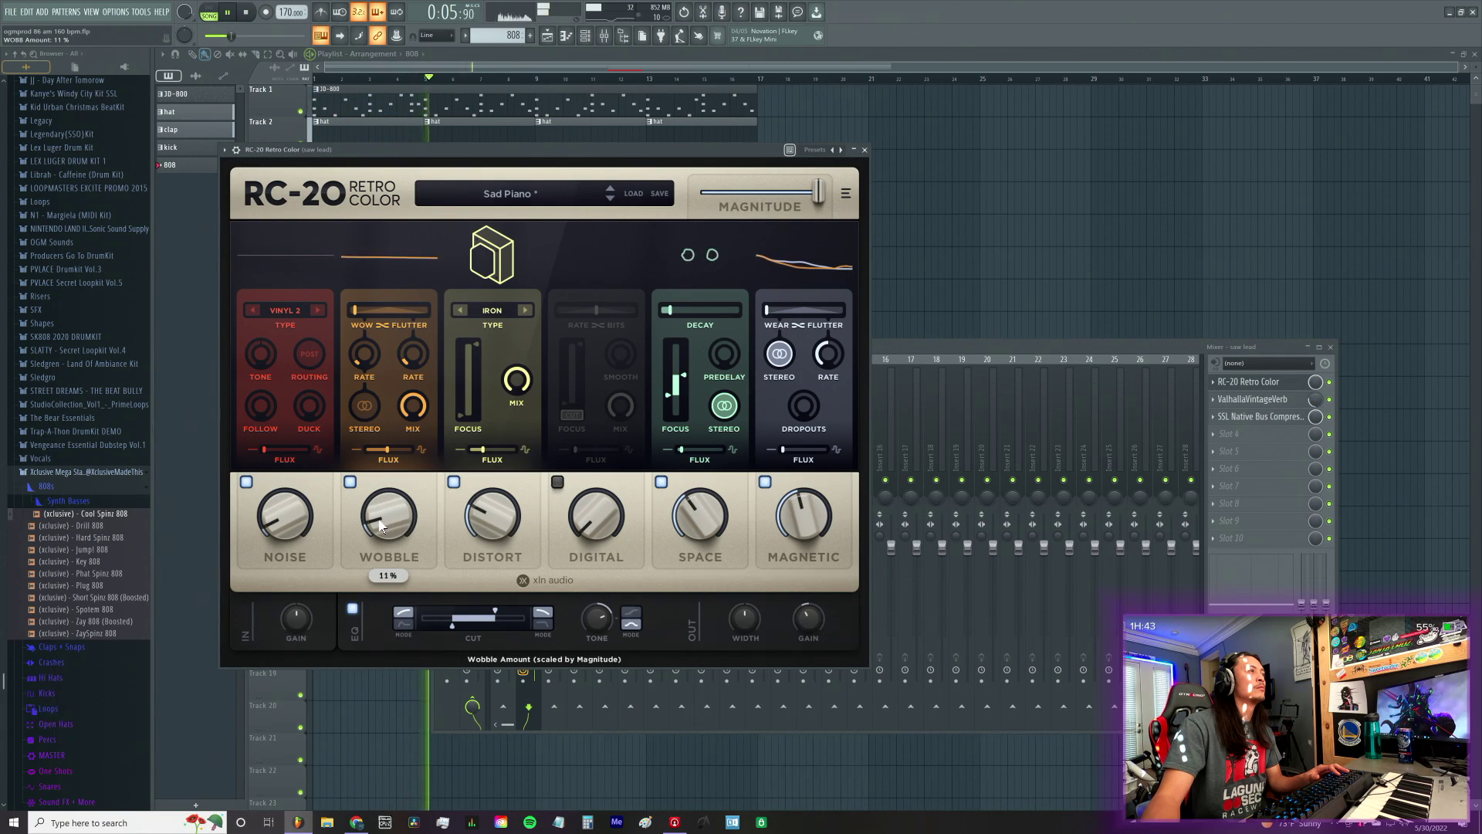
left_click(1241, 381)
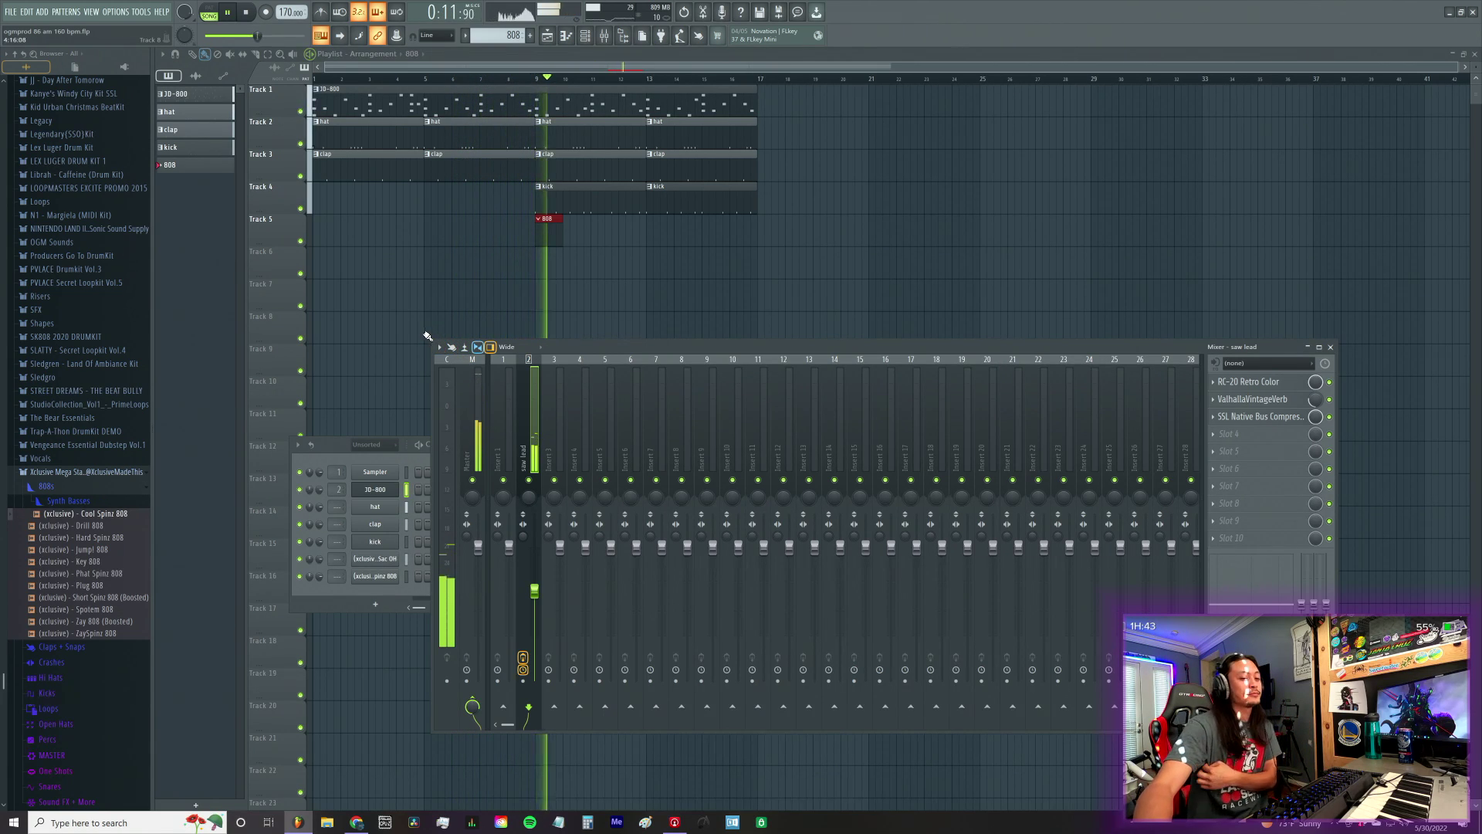
Step: Stop playback, switch to the JD-800 pattern and copy the notes of the JD-800 channel
left_click(388, 587)
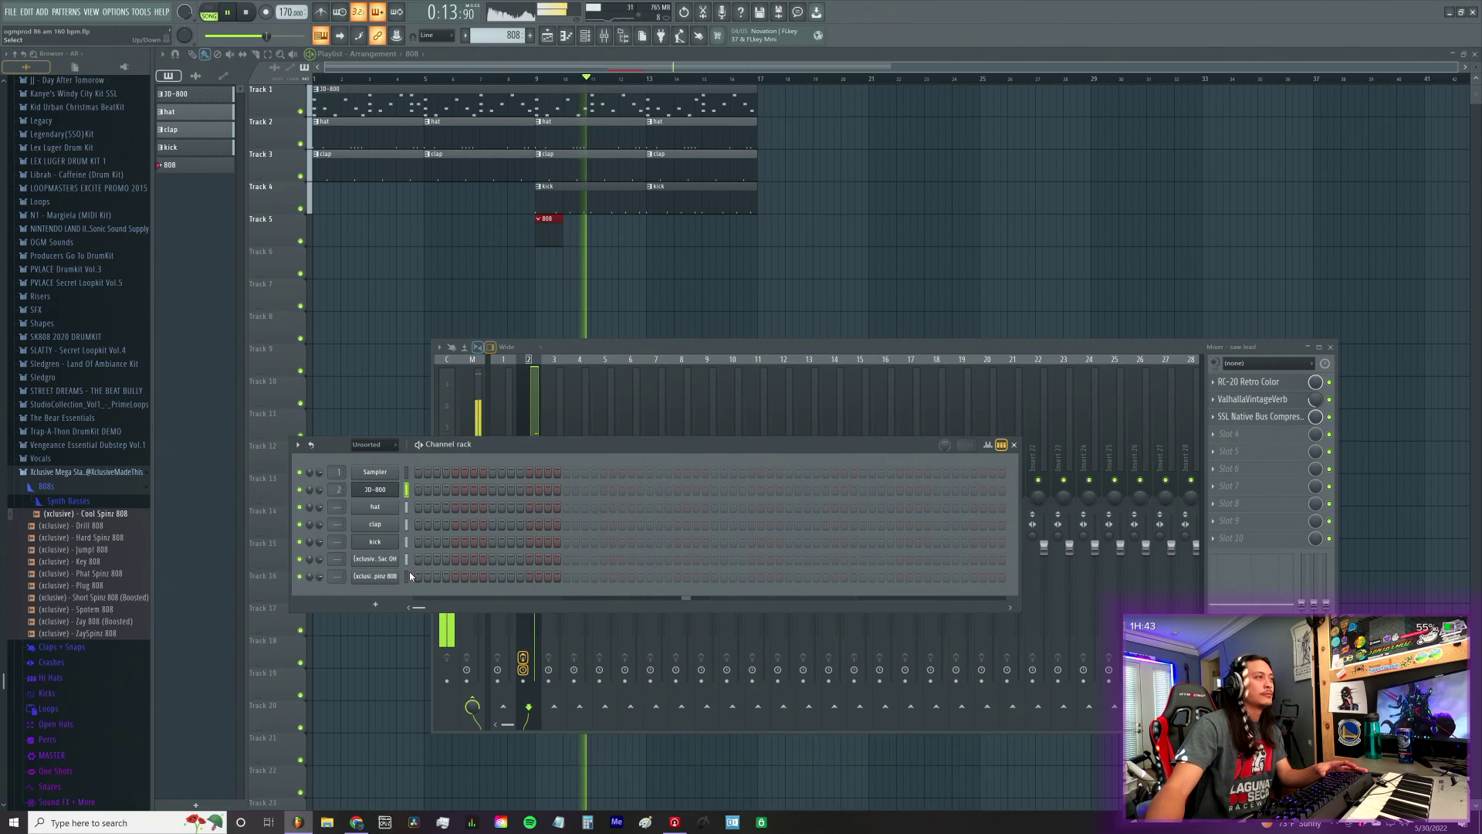
left_click(407, 576)
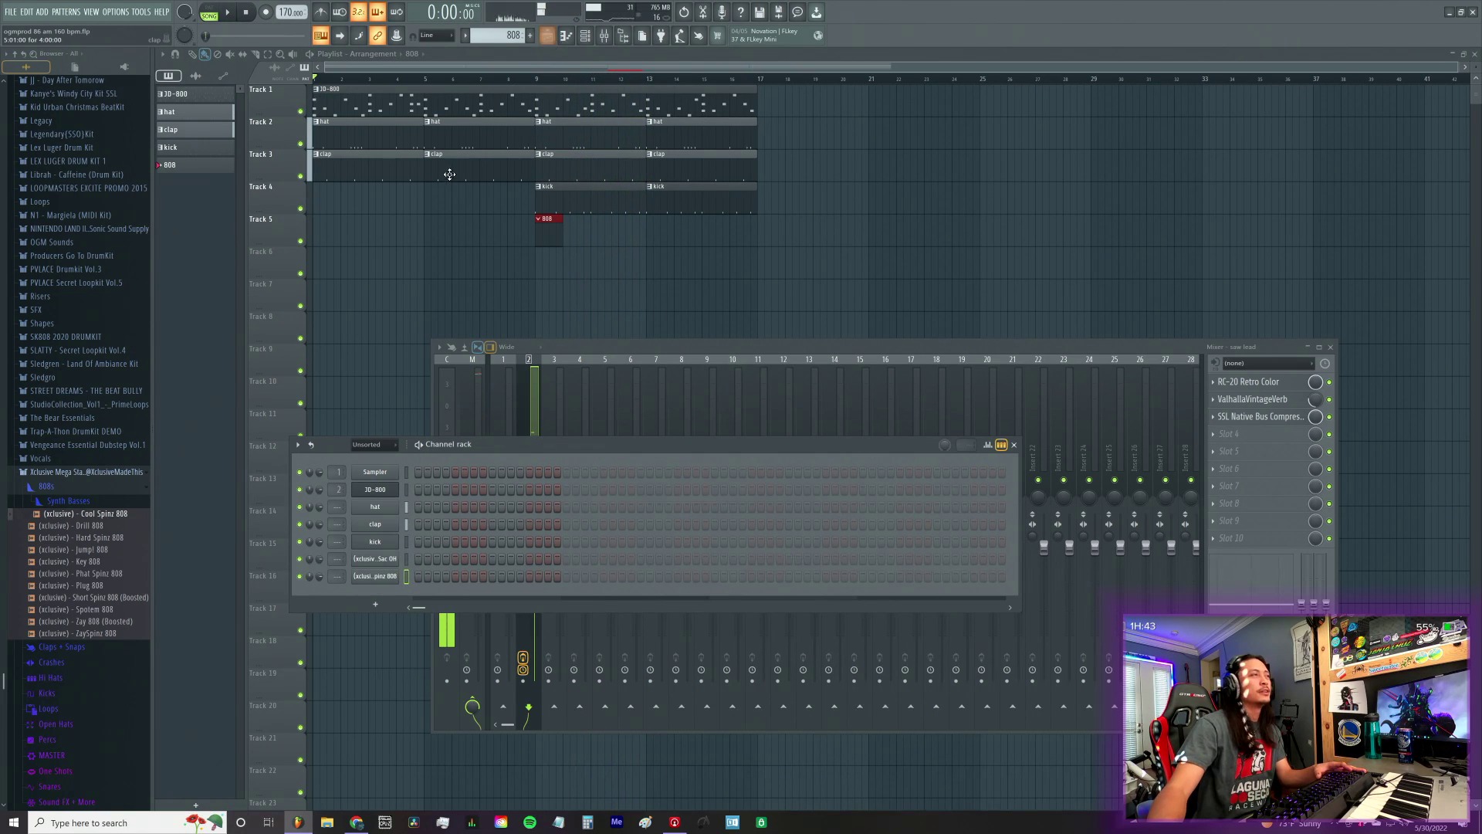
left_click(495, 35)
left_click(512, 48)
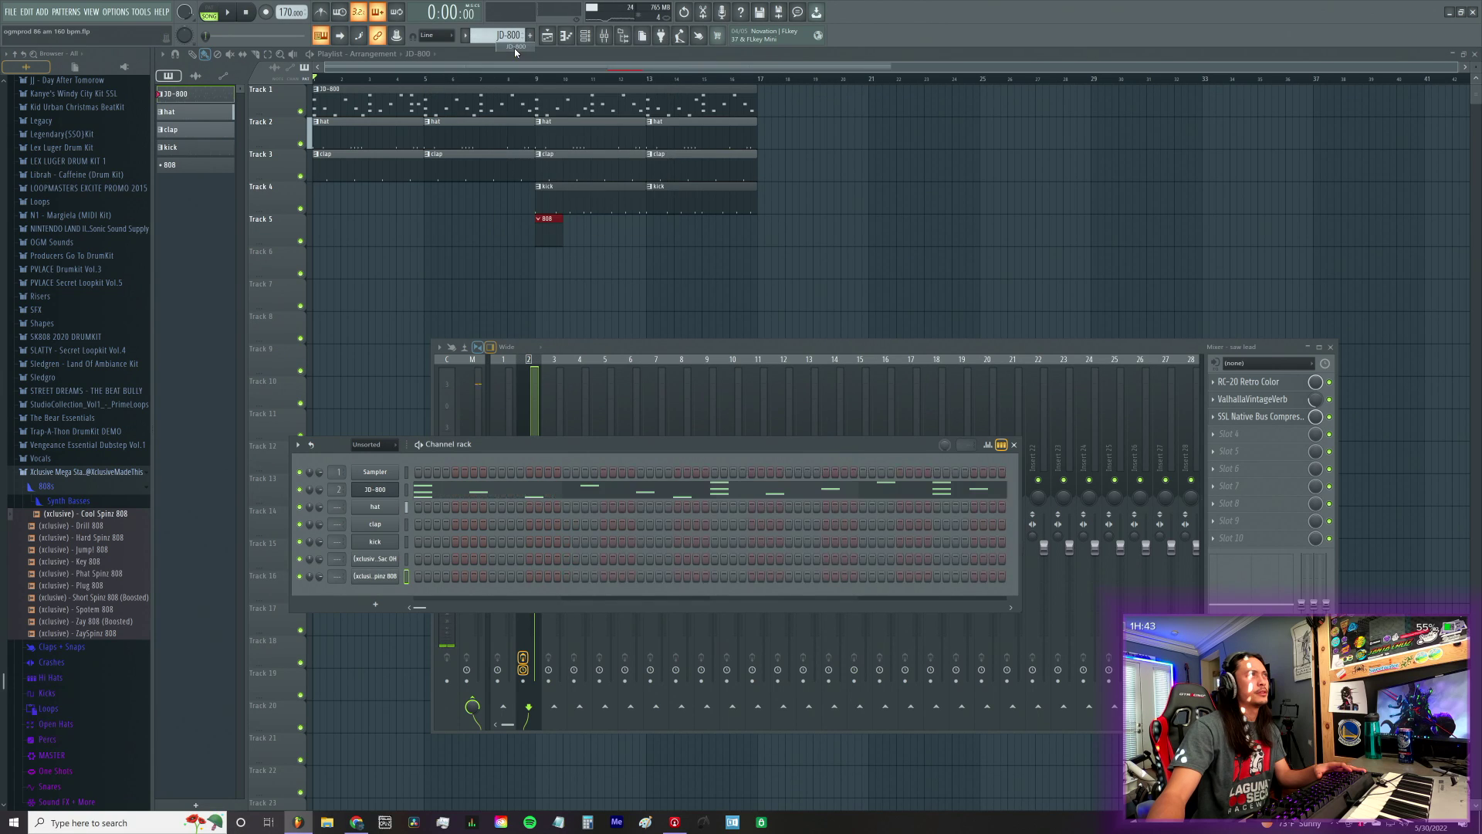
right_click(392, 490)
left_click(558, 502)
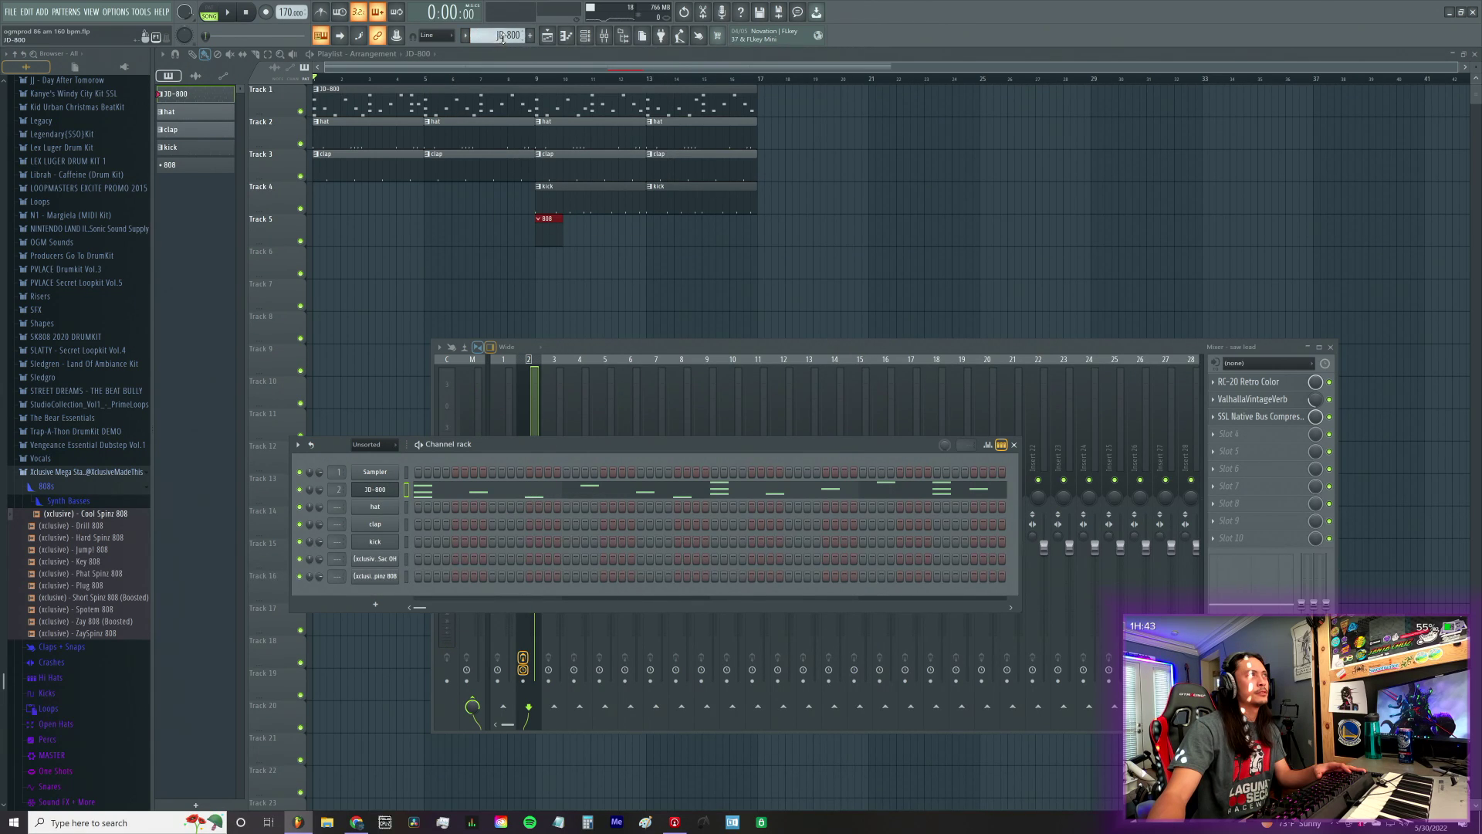
Step: Paste the copied melody notes into the Cool Spinz 808 channel of the 808 pattern and open them in the piano roll
left_click(501, 37)
left_click(529, 84)
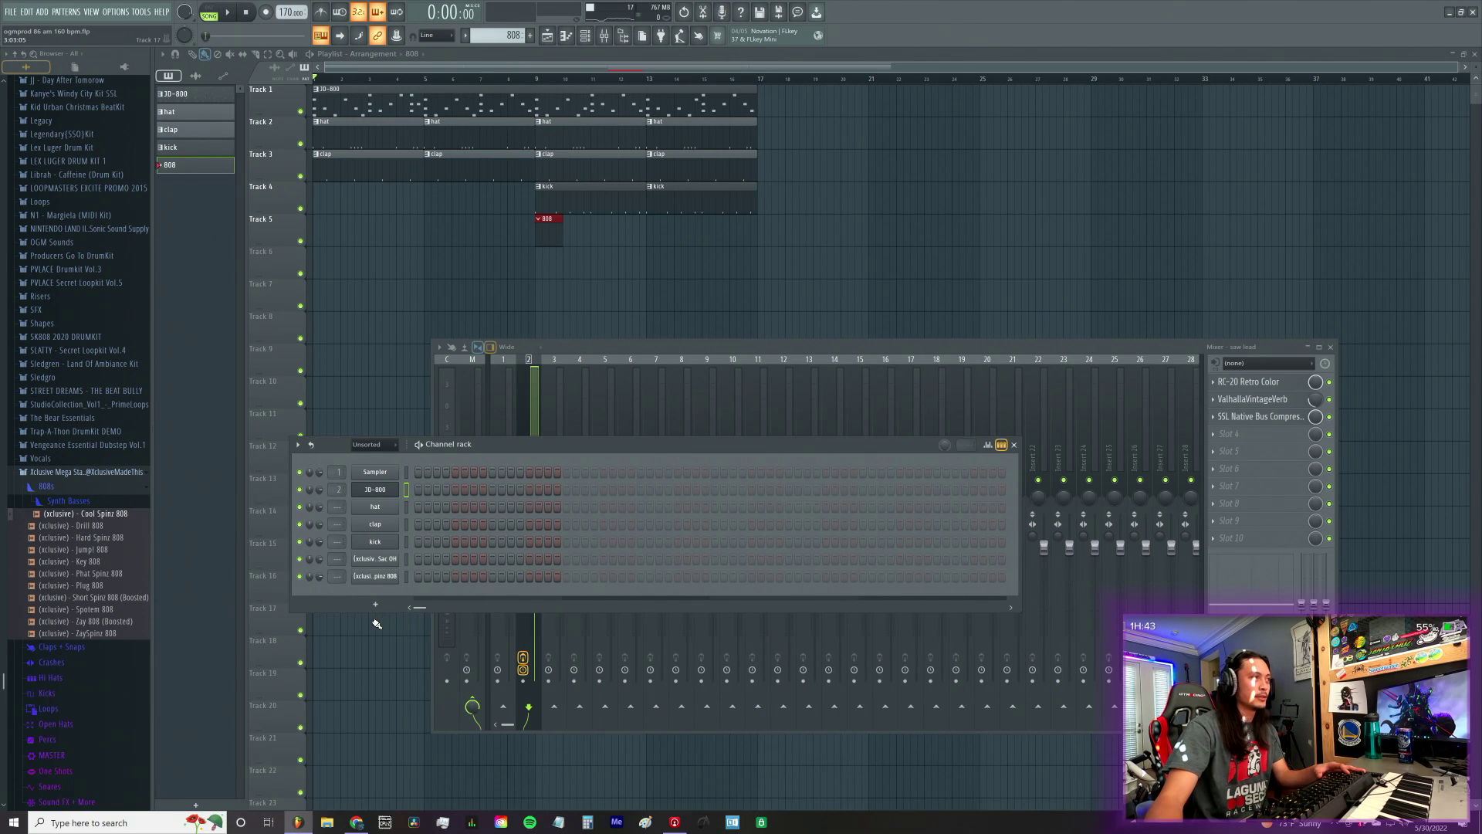
right_click(376, 578)
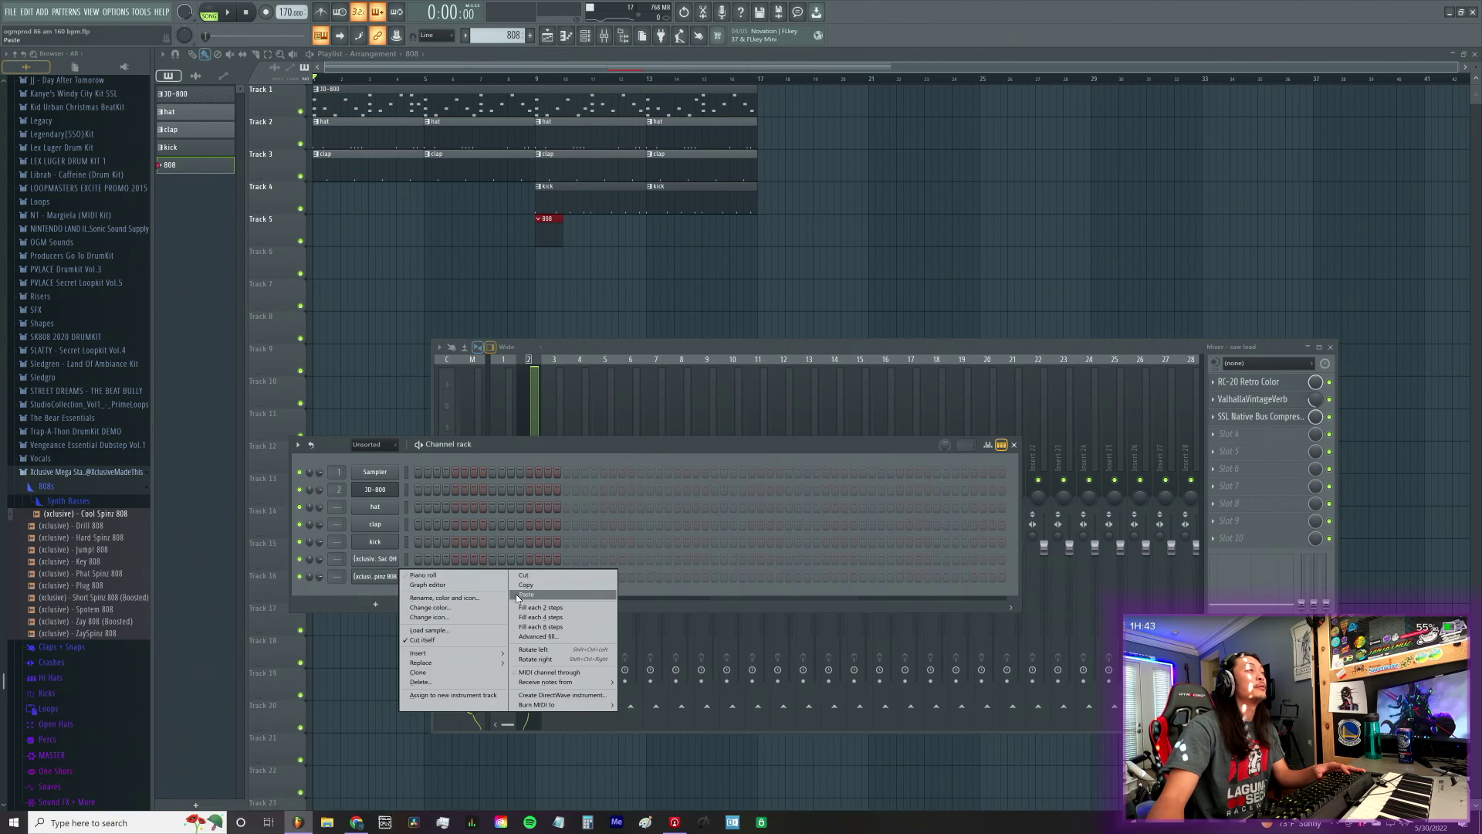
left_click(526, 594)
left_click(481, 578)
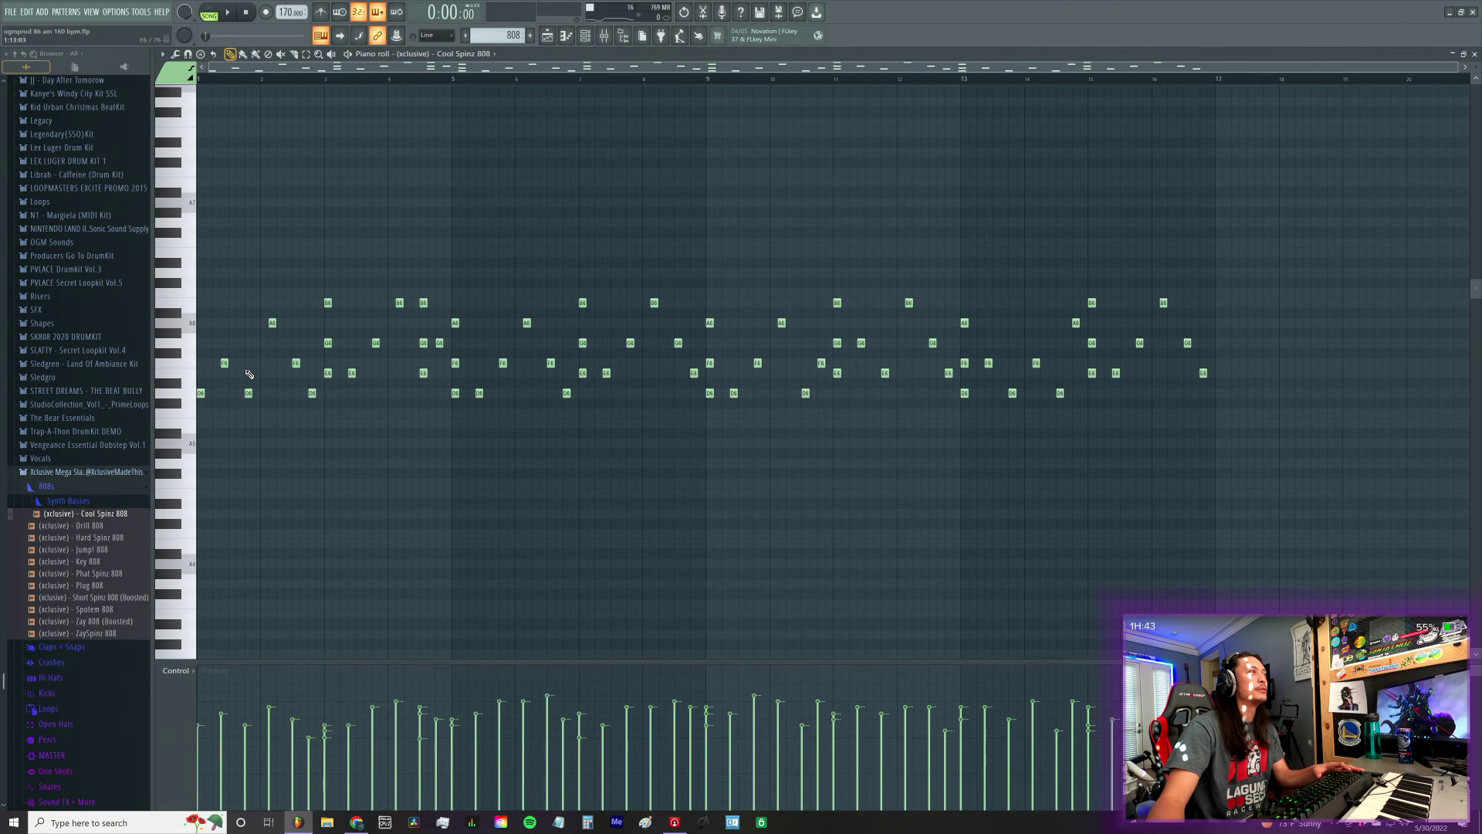
Step: Play the 808 line and delete the stacked upper notes and stray high notes in bars 3 to 7, keeping the lowest chord notes
key("space")
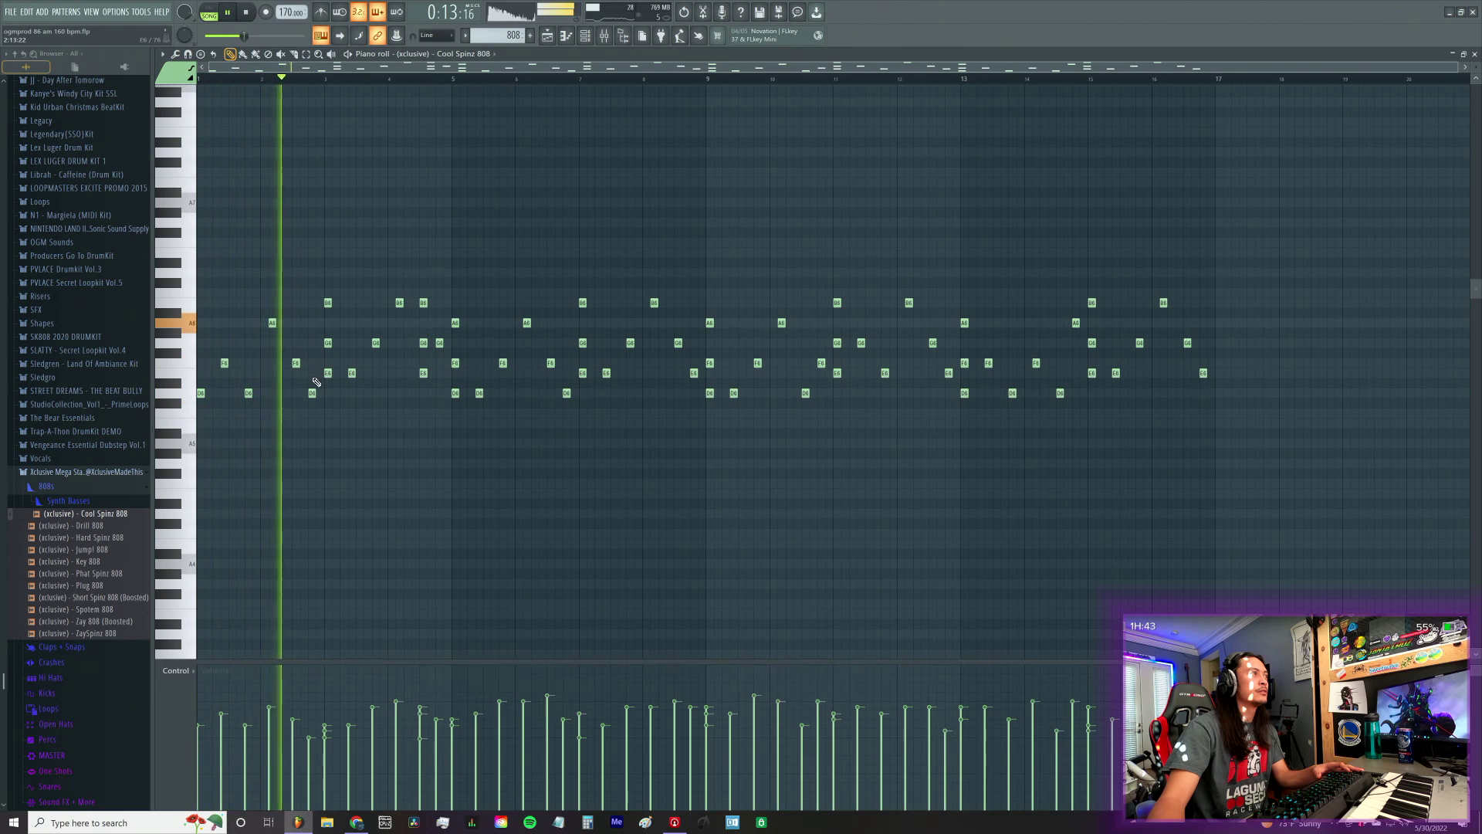
right_click(424, 343)
right_click(455, 323)
right_click(456, 363)
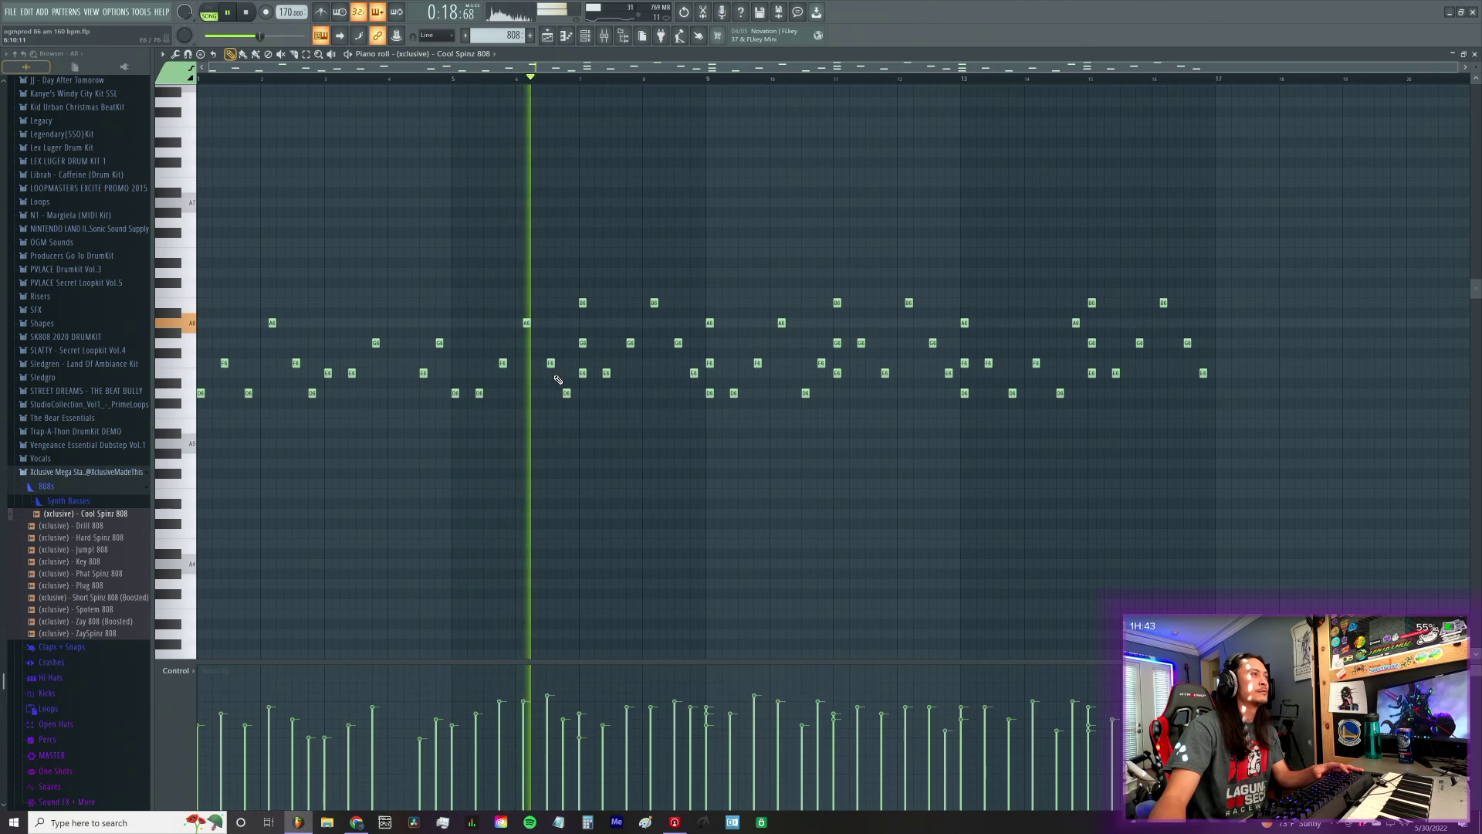
key("space")
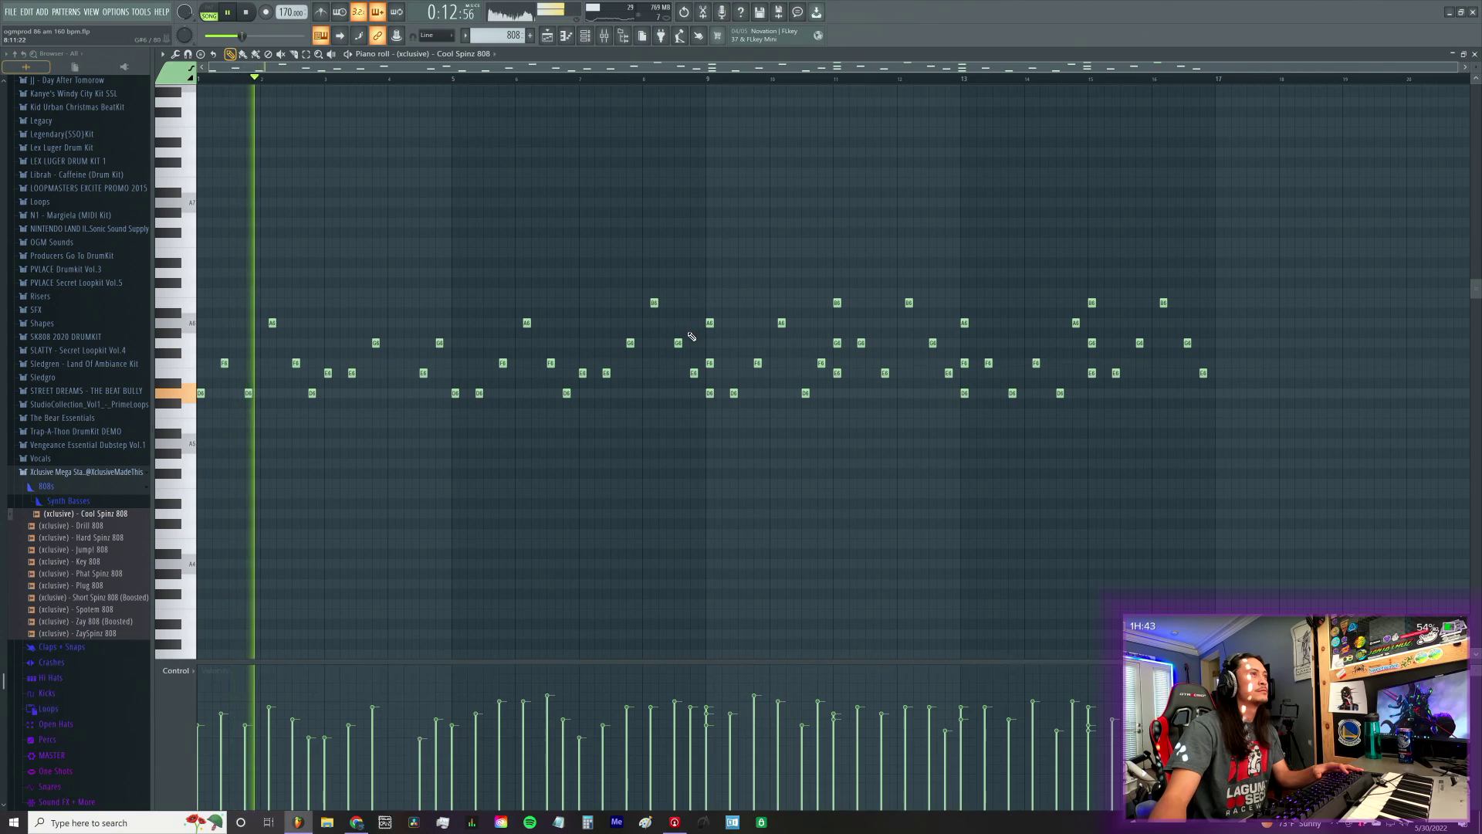
Step: Reduce the chords at the starts of bars 9, 11, 13 and 15 of the 808 line to their lowest notes
right_click(709, 363)
right_click(709, 323)
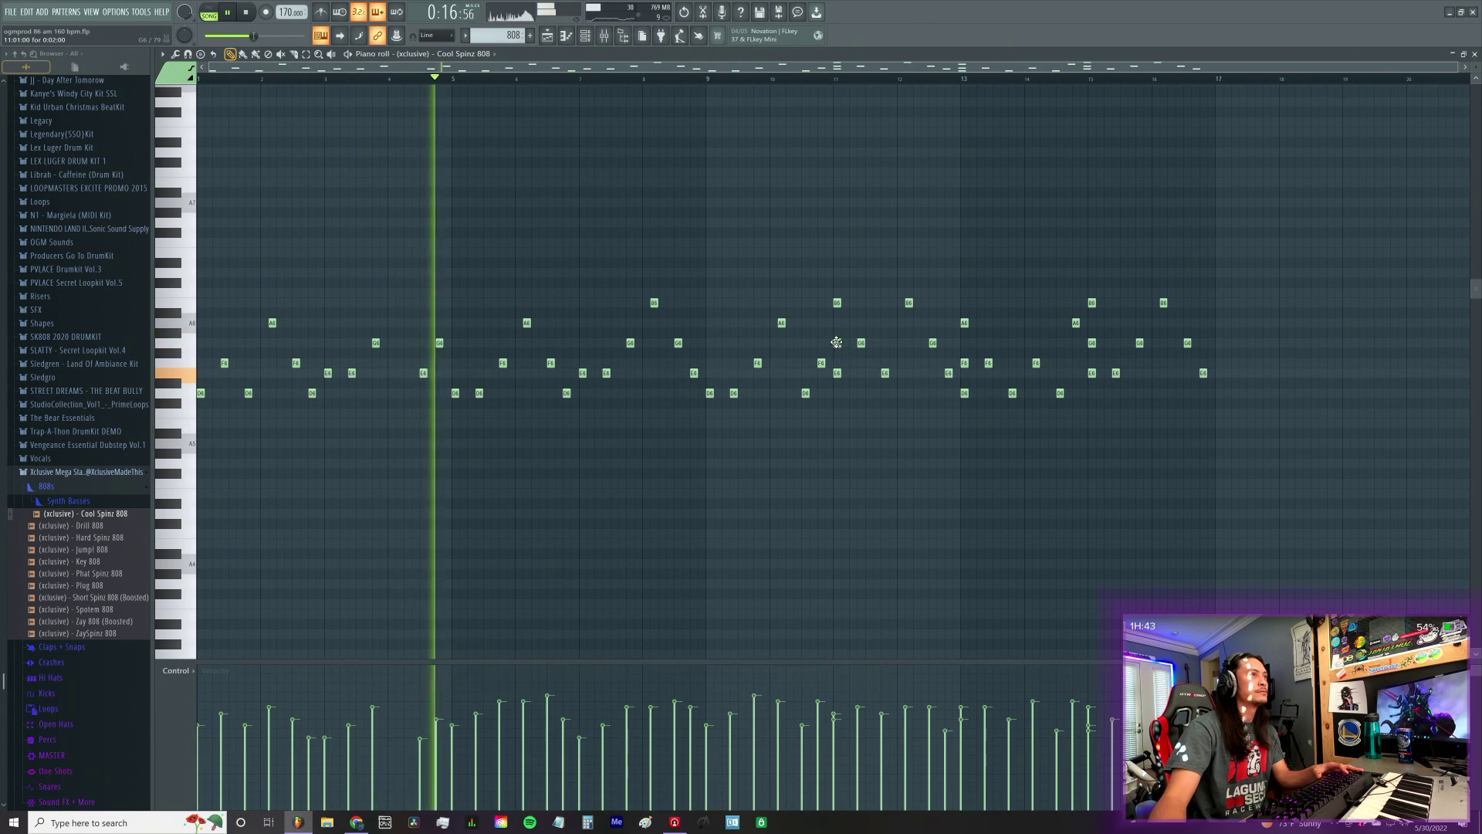
right_click(837, 343)
right_click(837, 303)
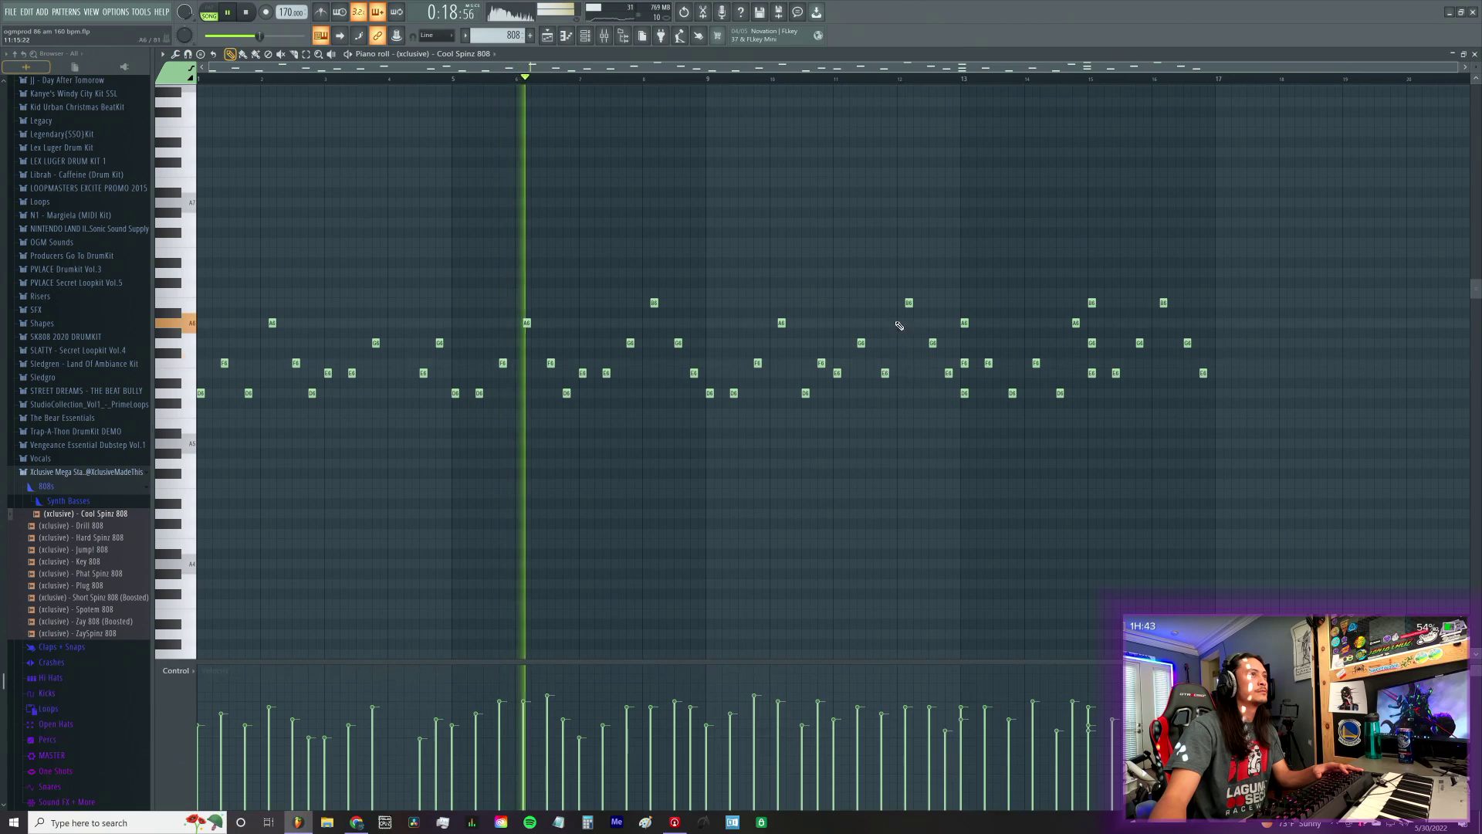
right_click(964, 324)
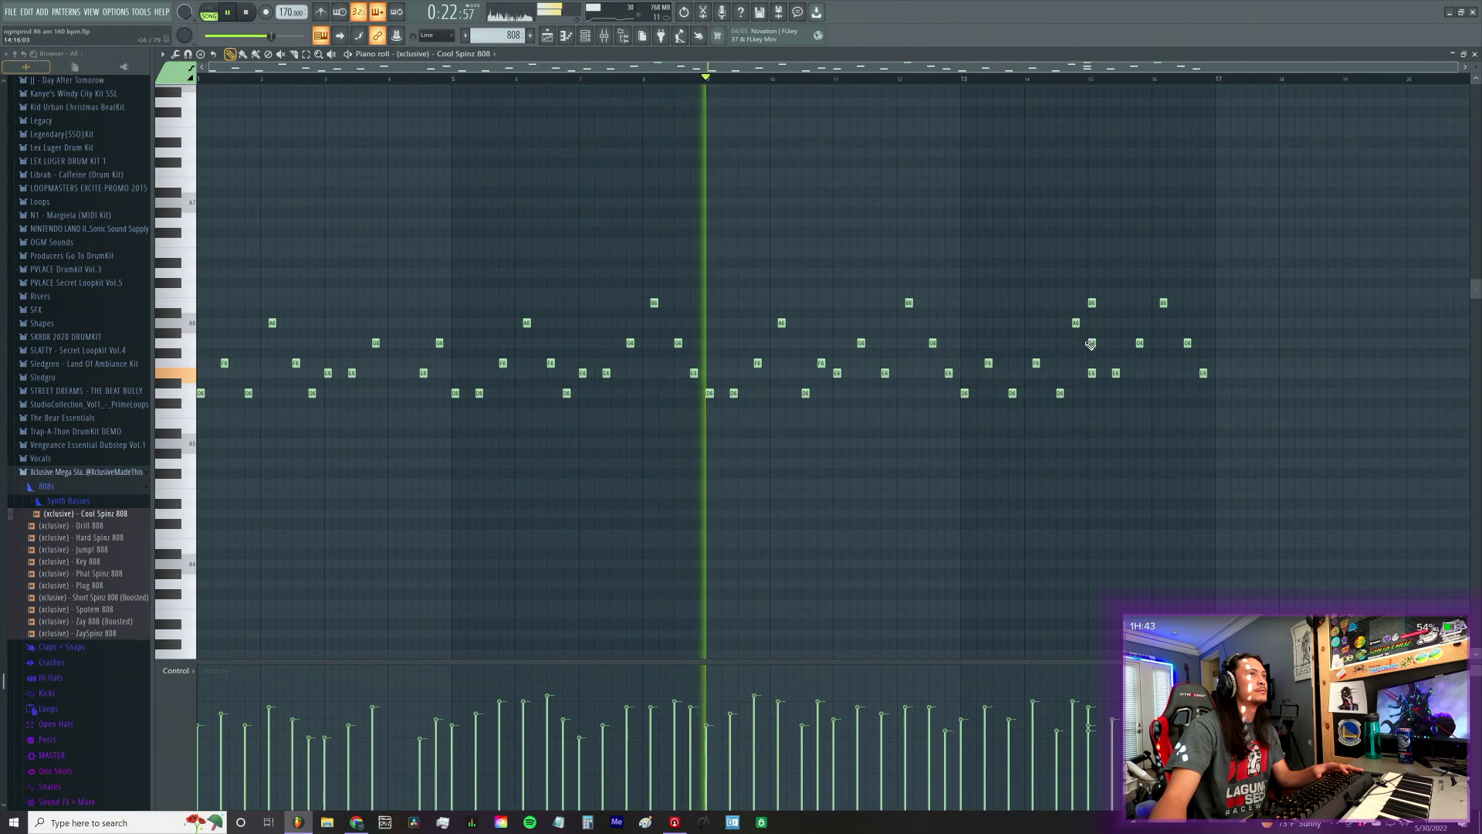
right_click(1092, 303)
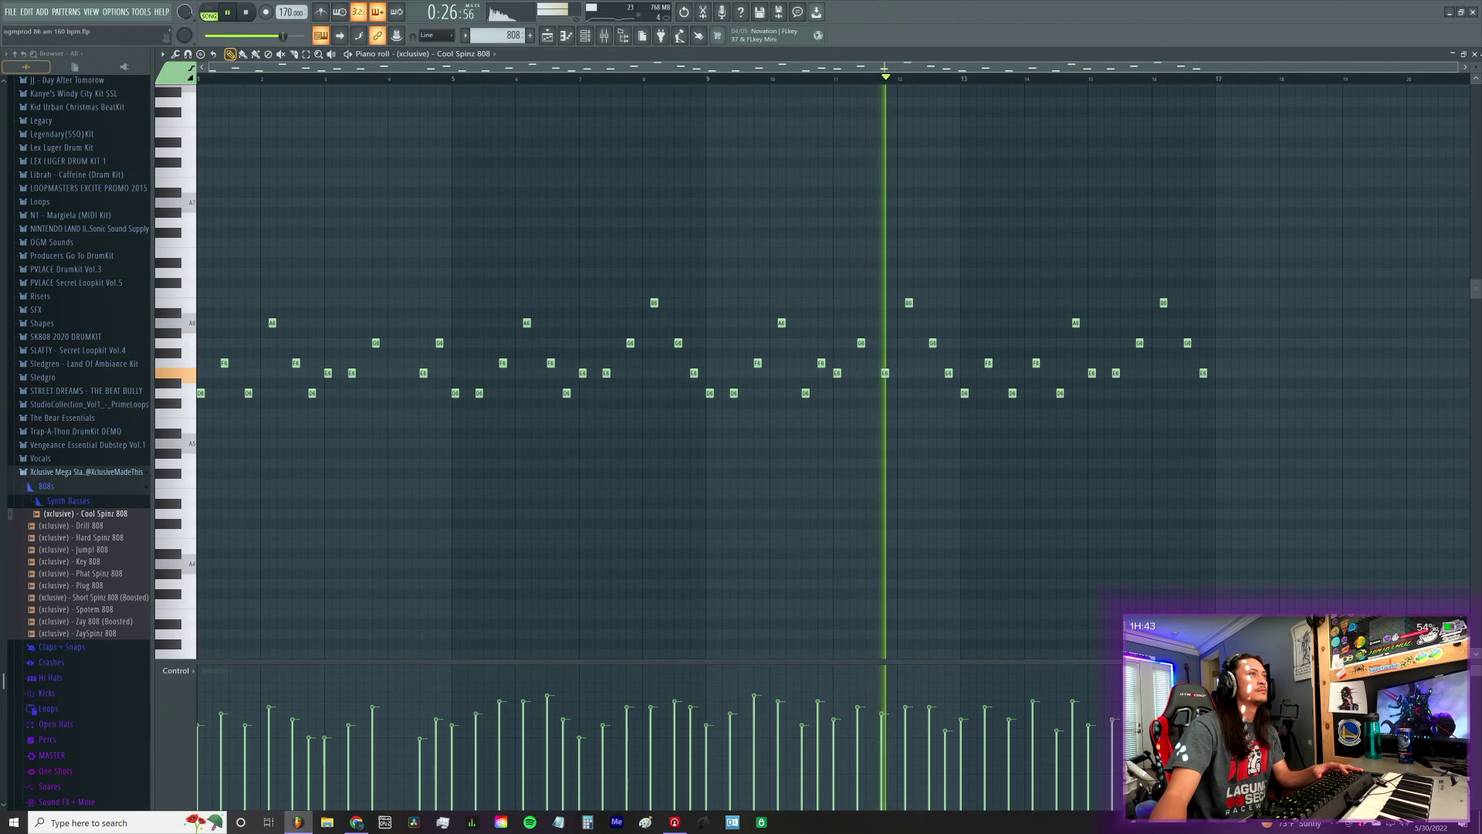
Step: Move the 808 clip on Track 5 to the start of the arrangement and transpose all its notes down one octave
left_click(1474, 54)
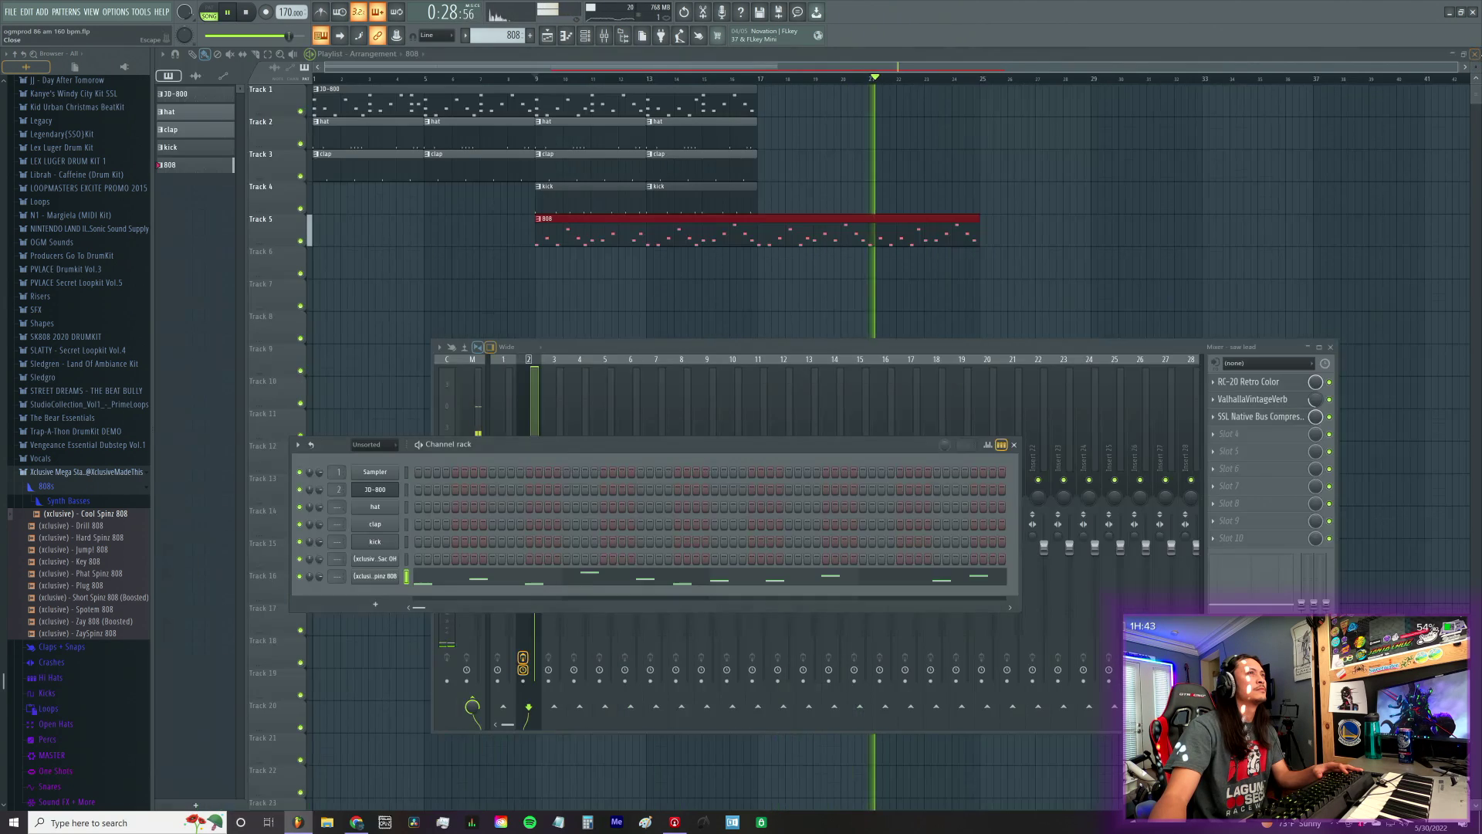
left_click_drag(583, 242, 407, 229)
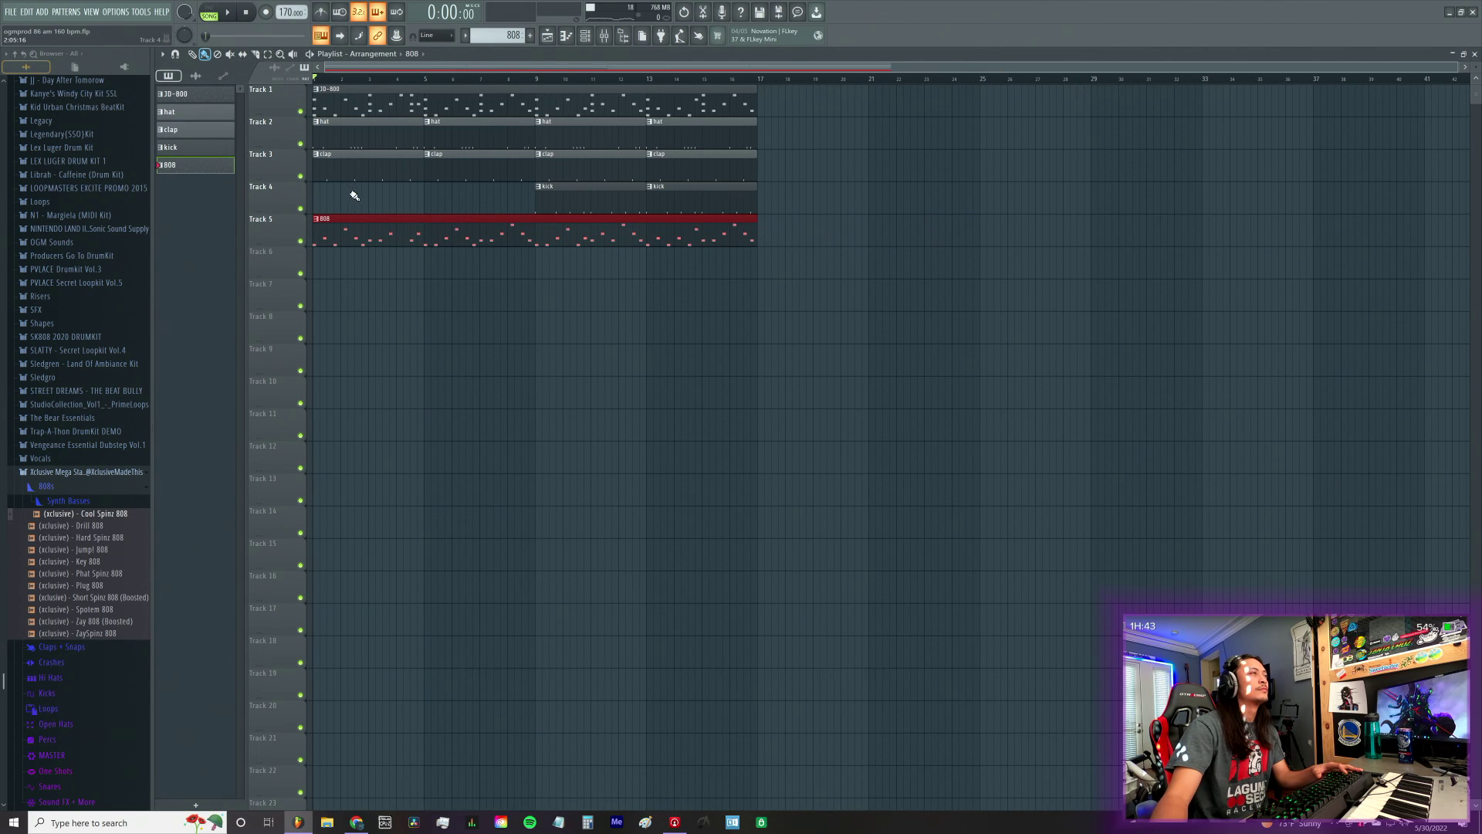
double_click(375, 237)
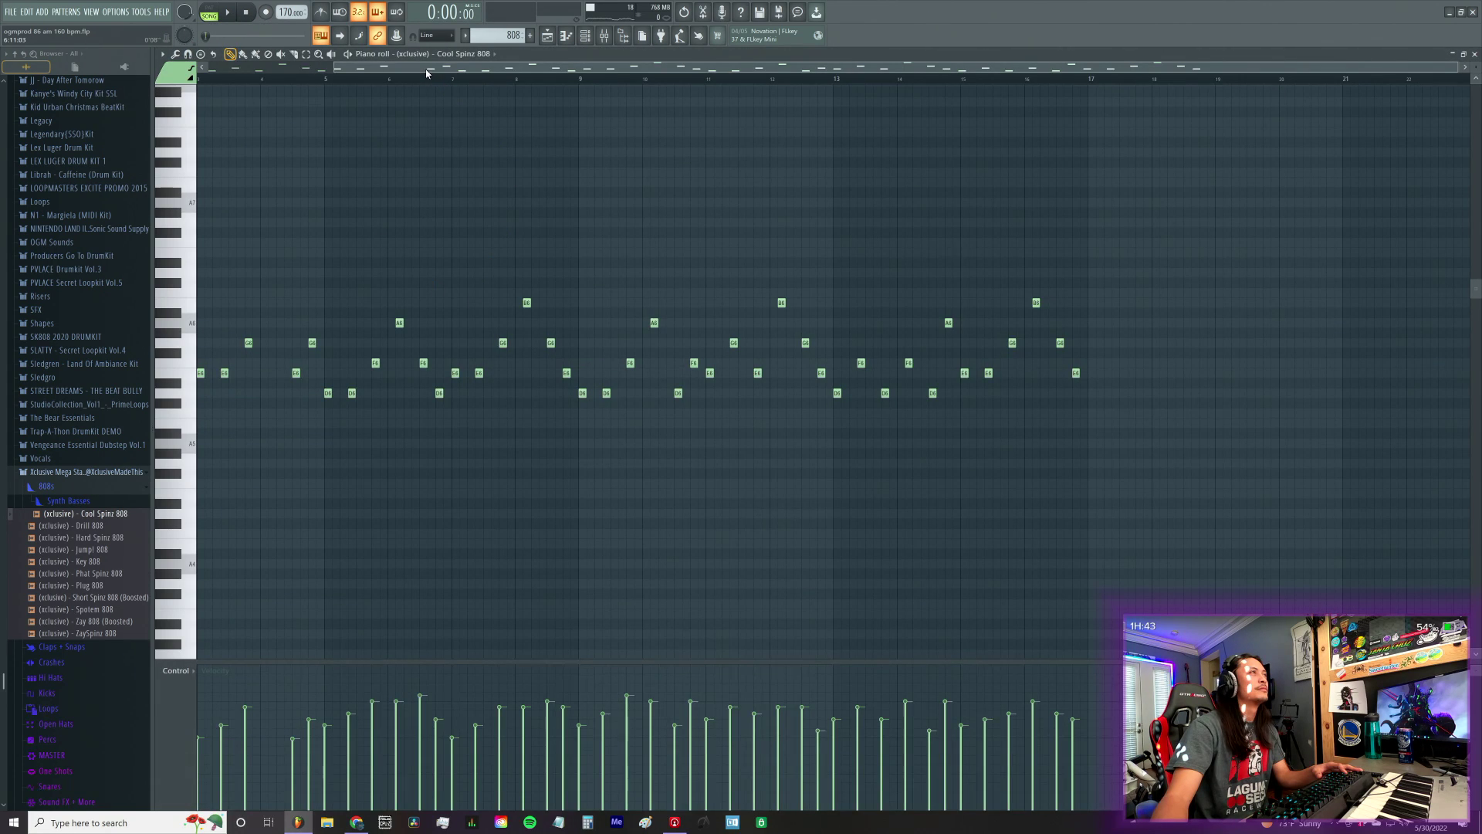
left_click_drag(426, 73, 199, 63)
left_click_drag(1301, 491, 46, 4)
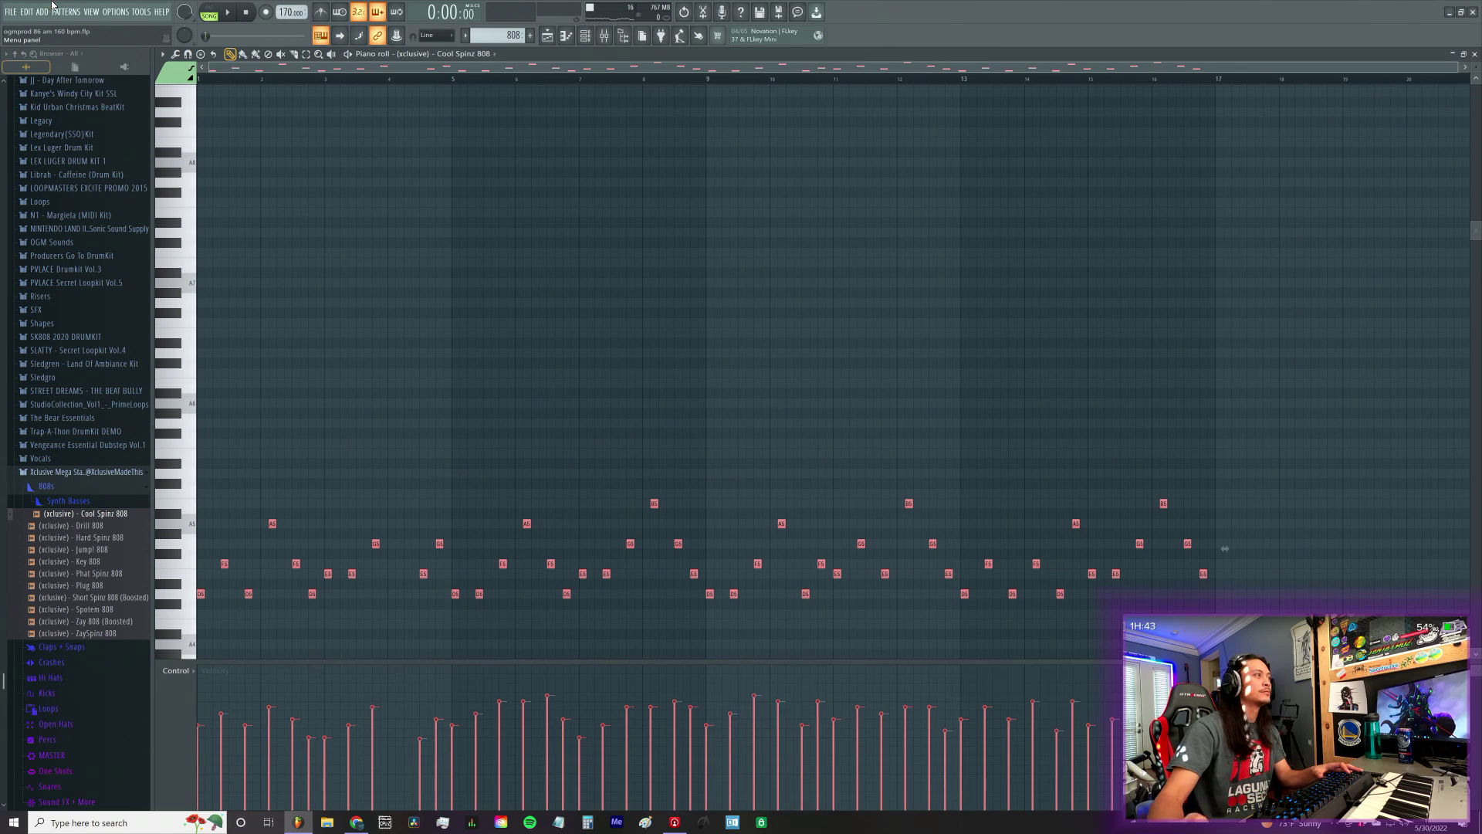
left_click(1474, 54)
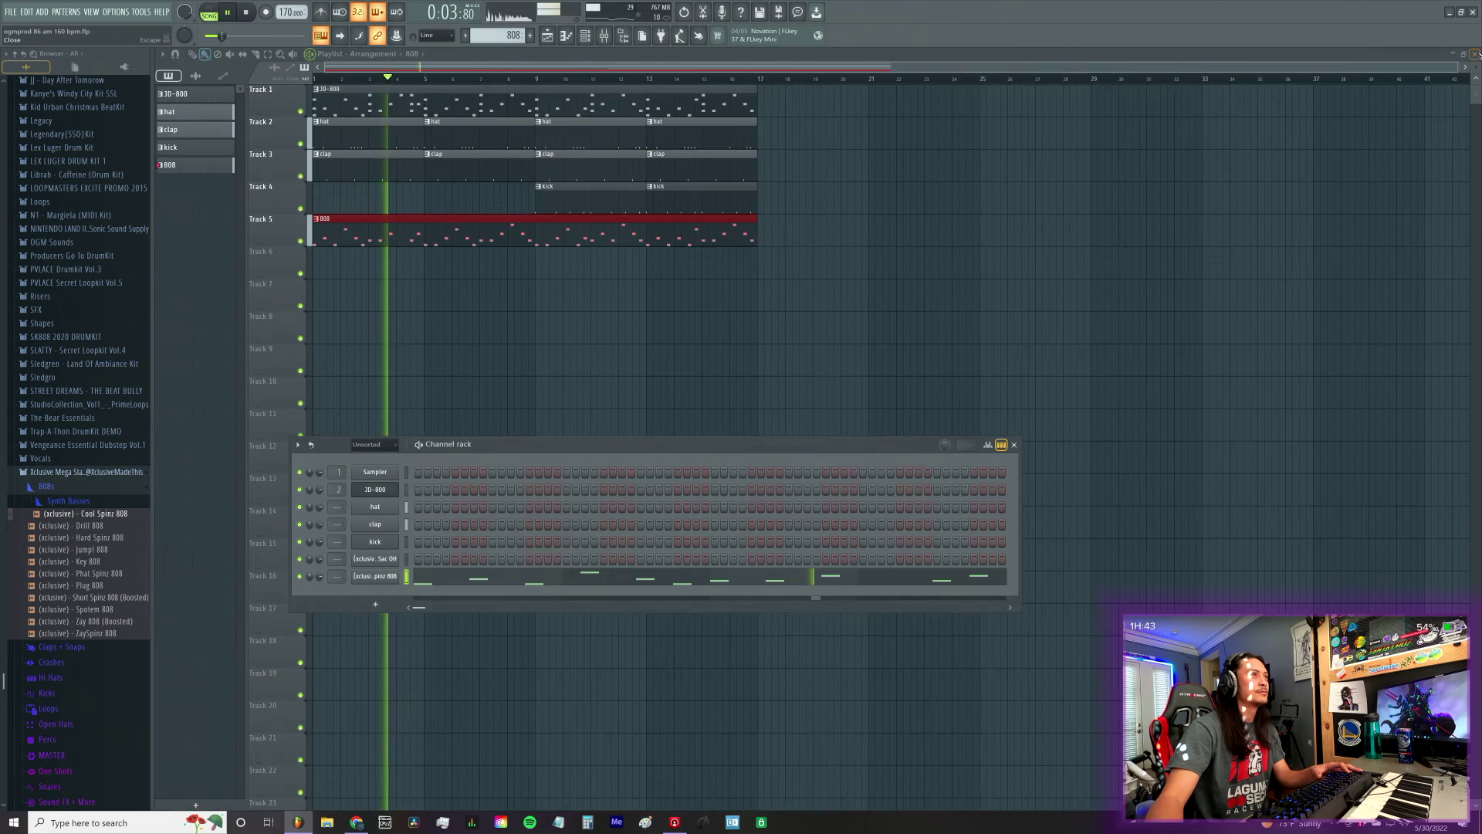
Step: Delete the second notes of bars 1 and 3 from the 808 line and raise all note velocities to maximum
left_click(484, 586)
key("space")
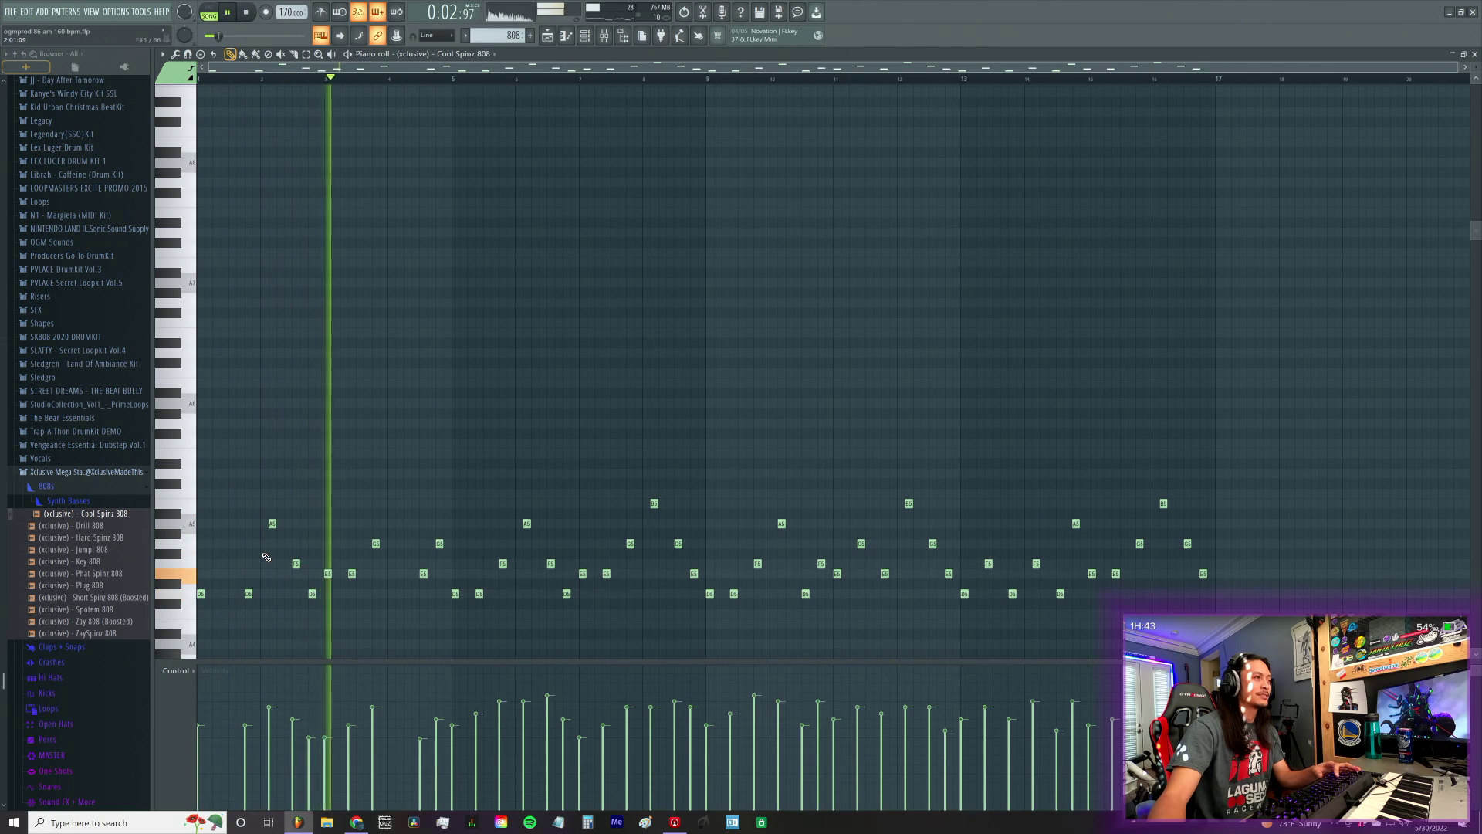
right_click(351, 575)
key("space")
key("space")
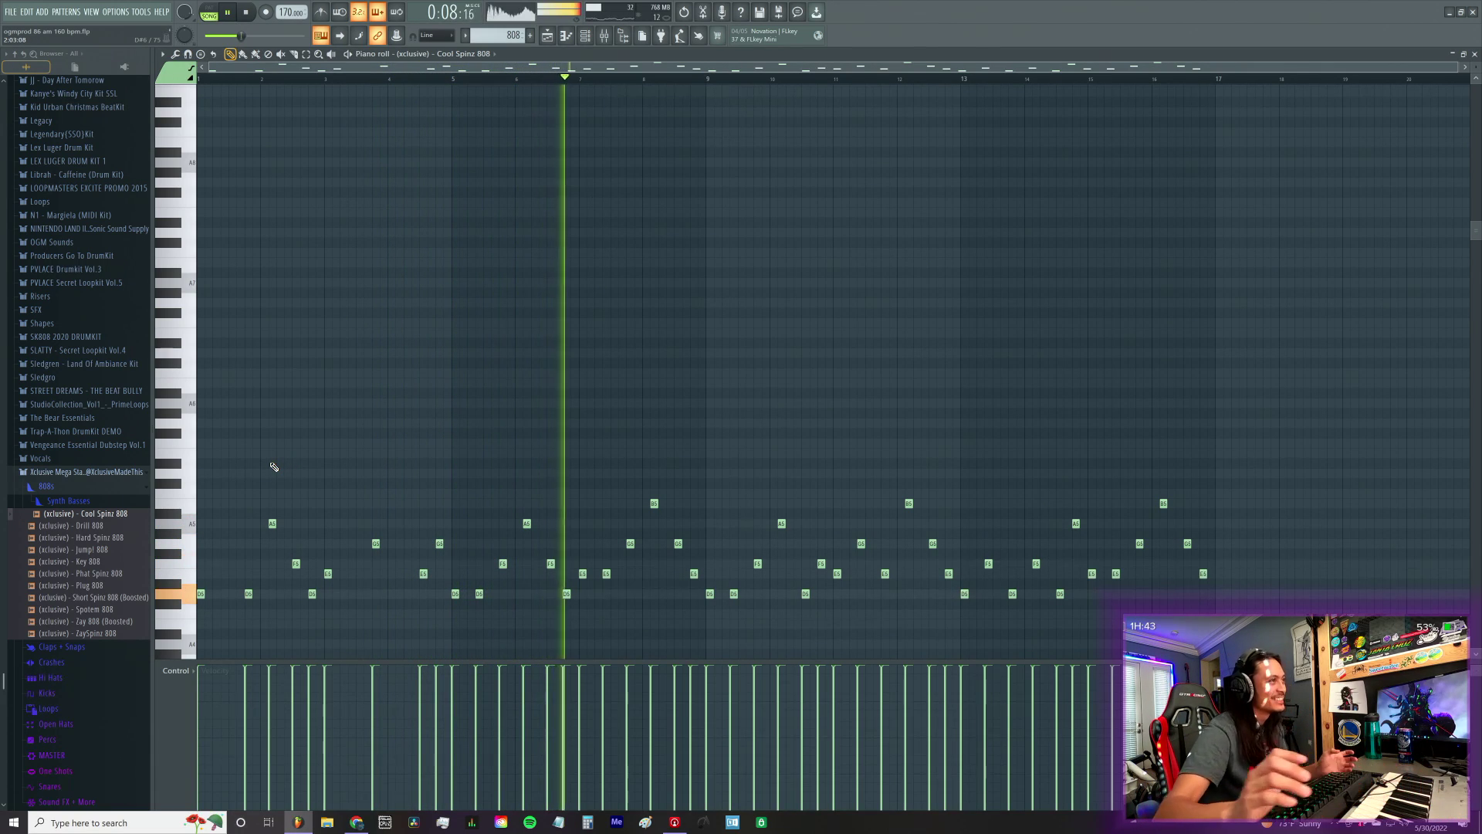
Step: Delete the second note of bar 7 and the last note of bar 2, and try the line without the first note of bar 3
right_click(606, 574)
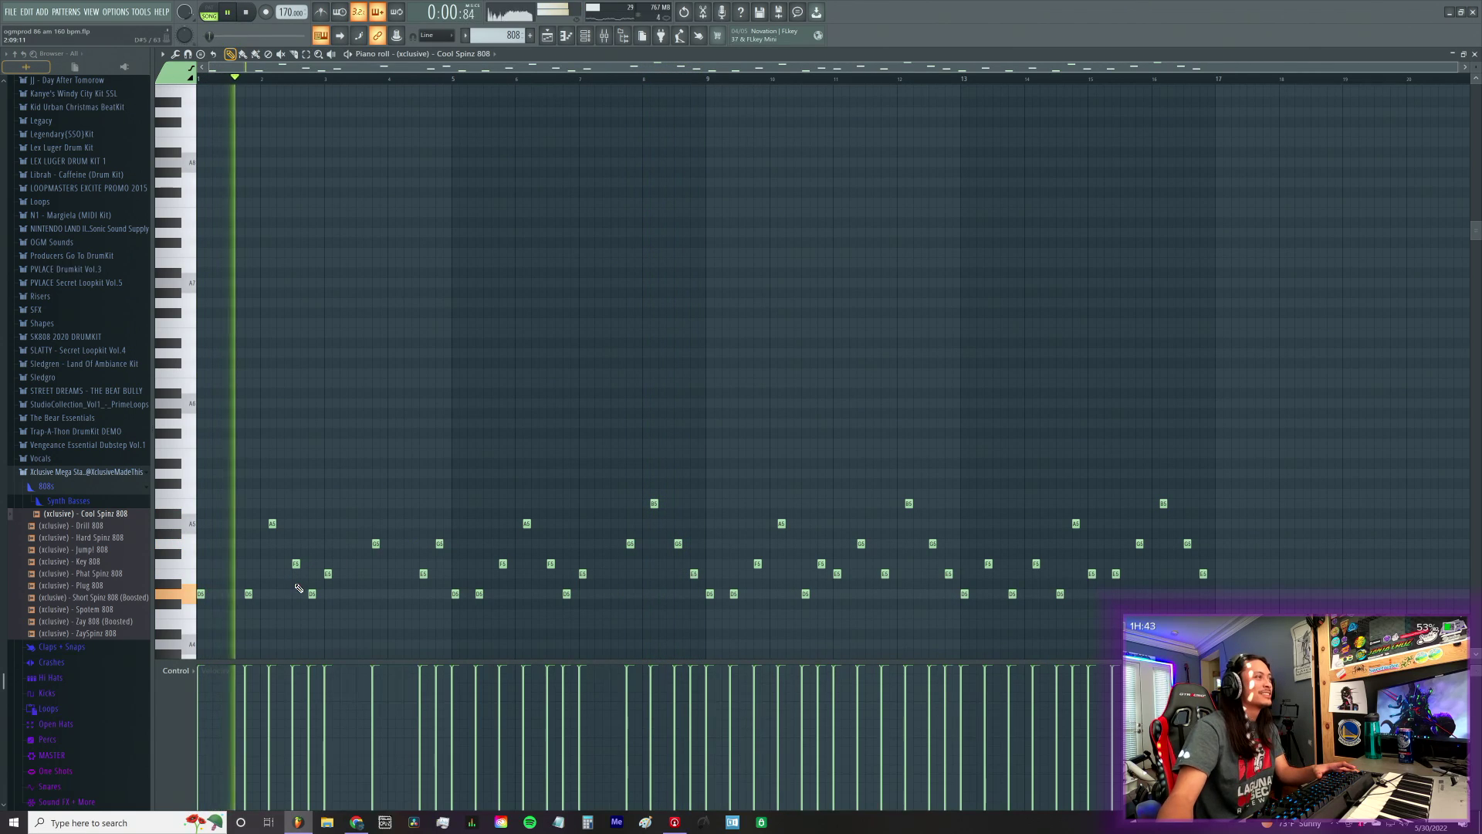
key("space")
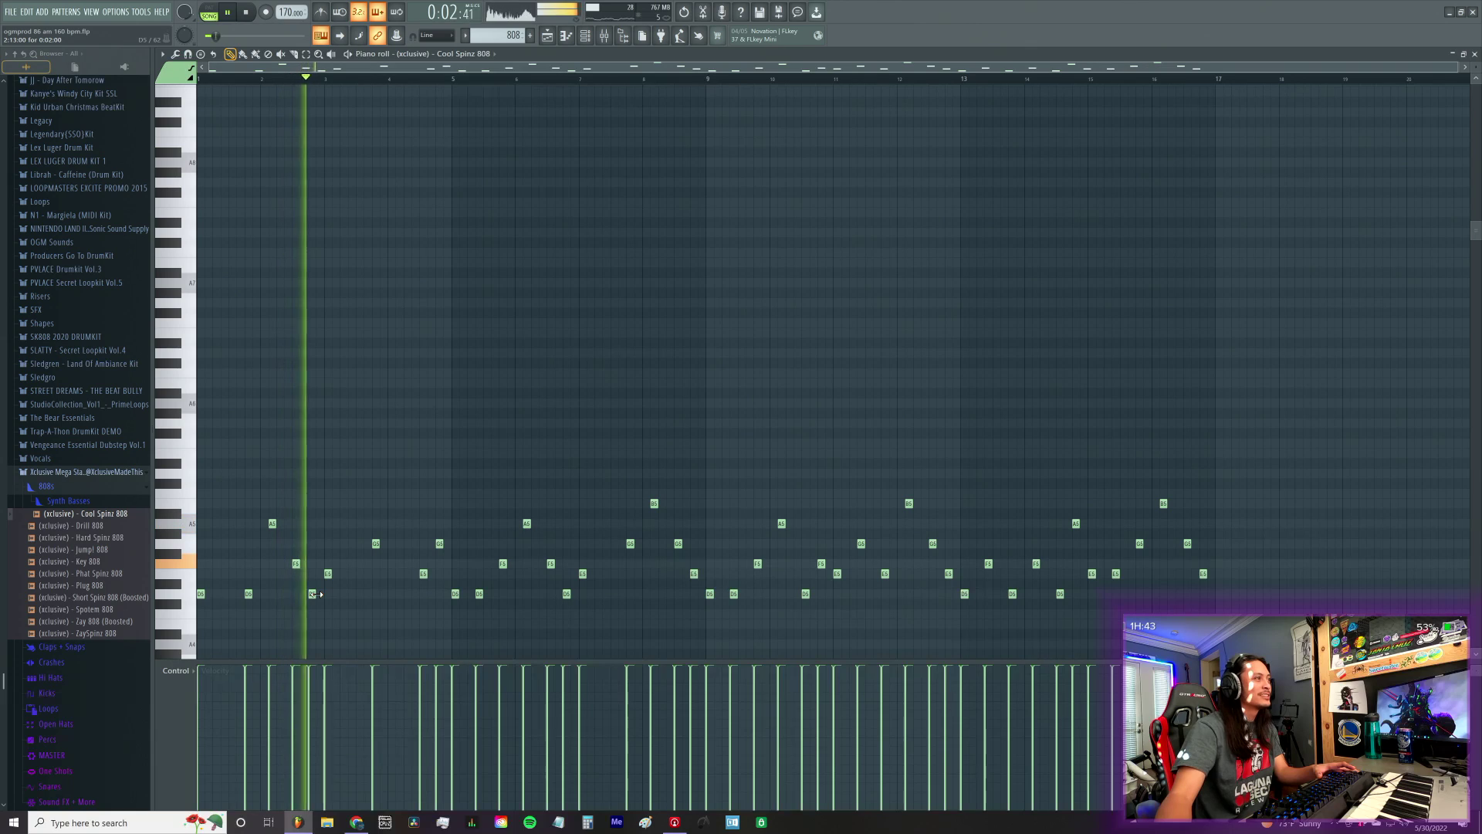
right_click(313, 594)
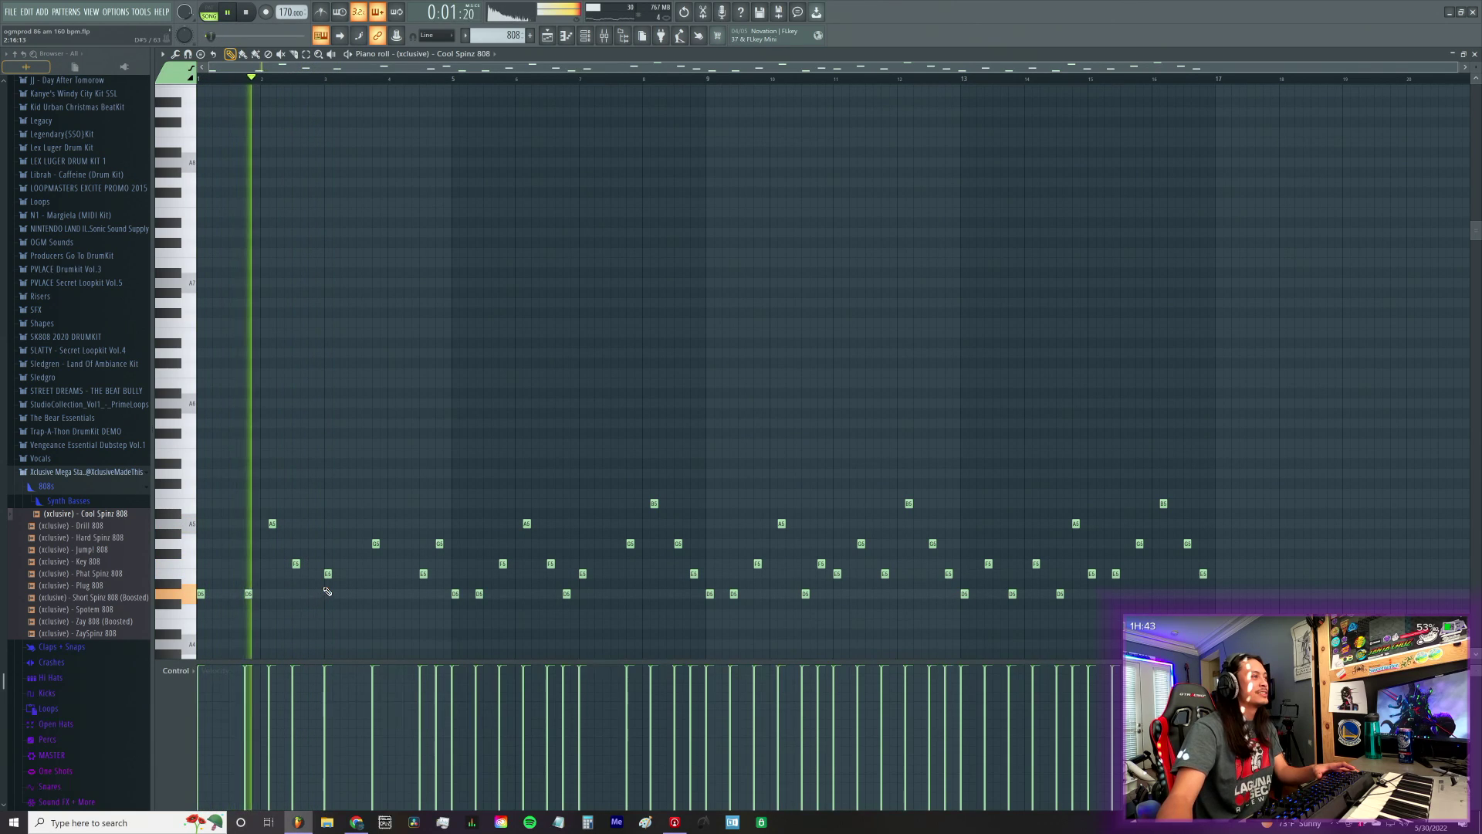
right_click(327, 573)
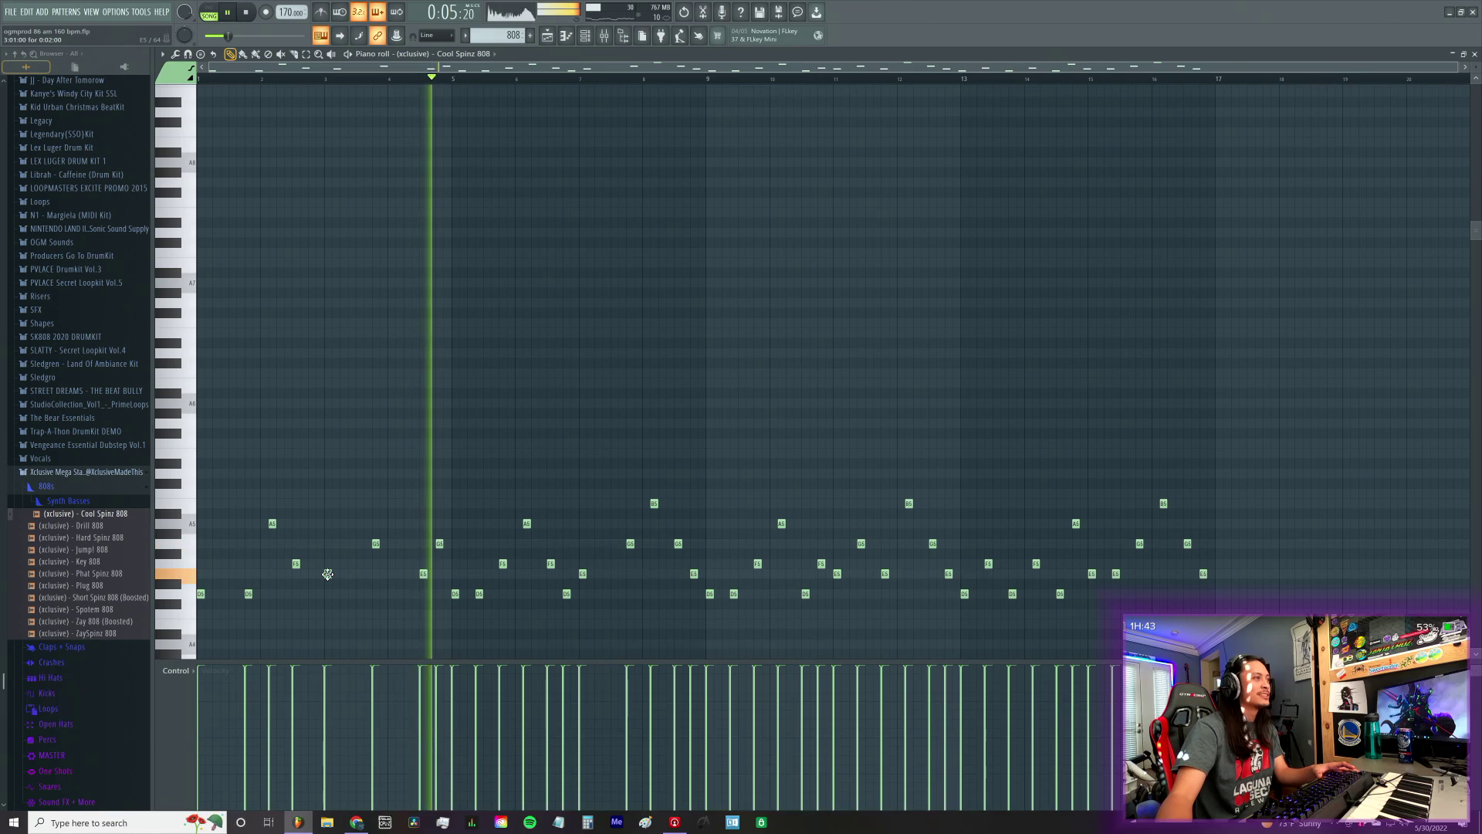
left_click(327, 574)
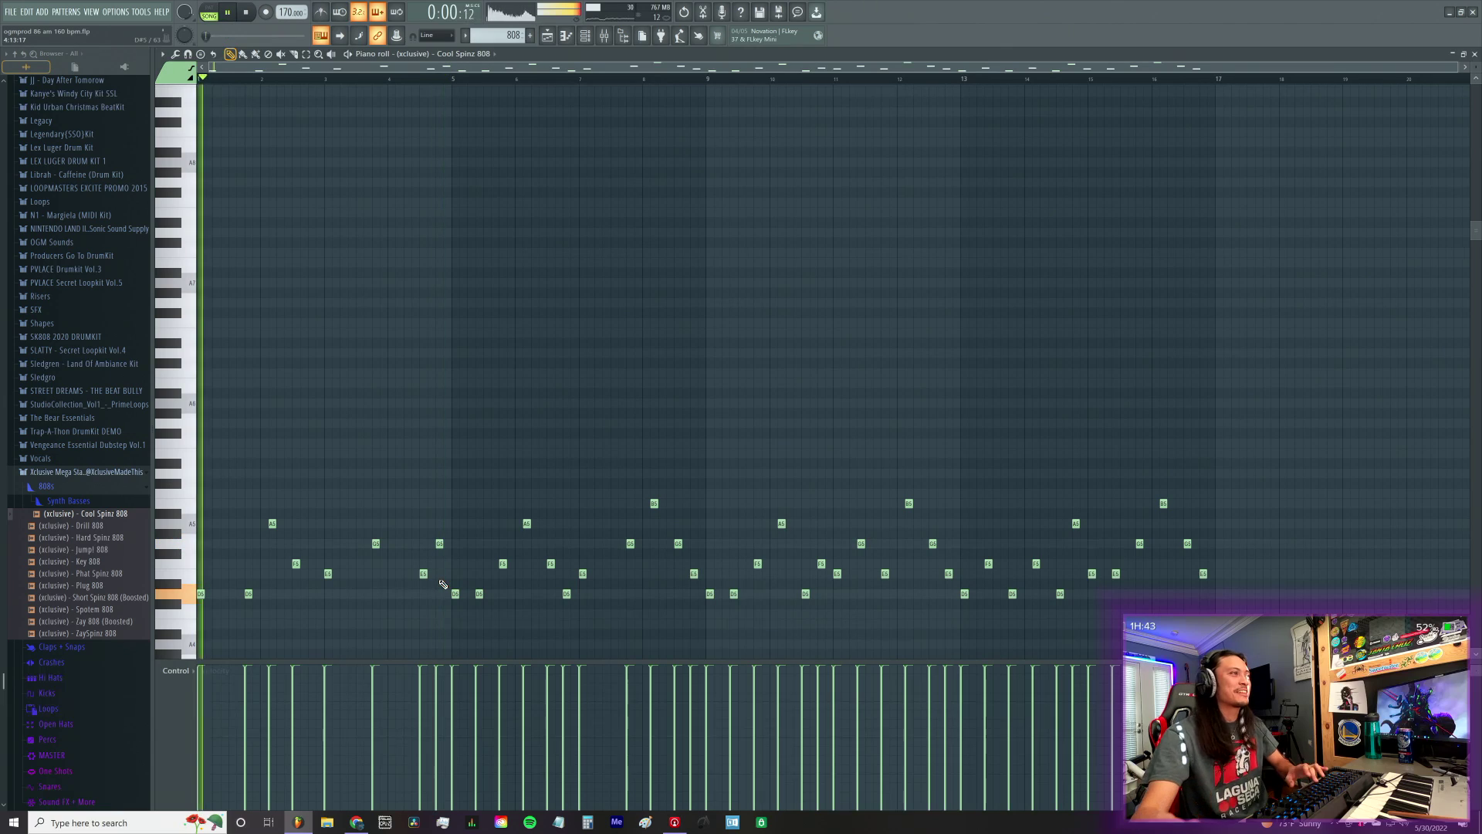
Step: Replay the 808 line and delete the remaining last notes of bars 1 and 3
key("space")
key("space")
right_click(249, 594)
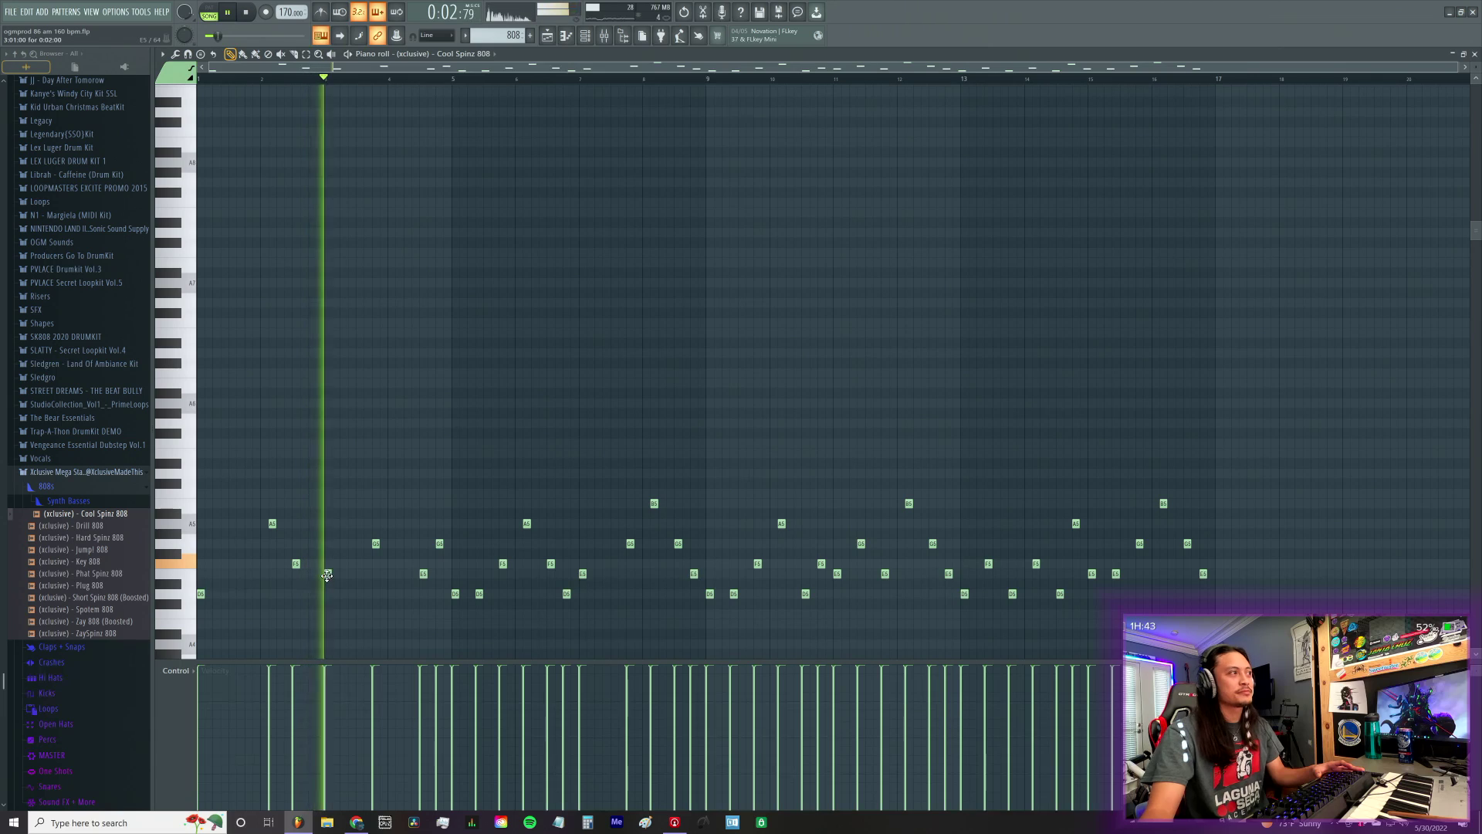
right_click(376, 544)
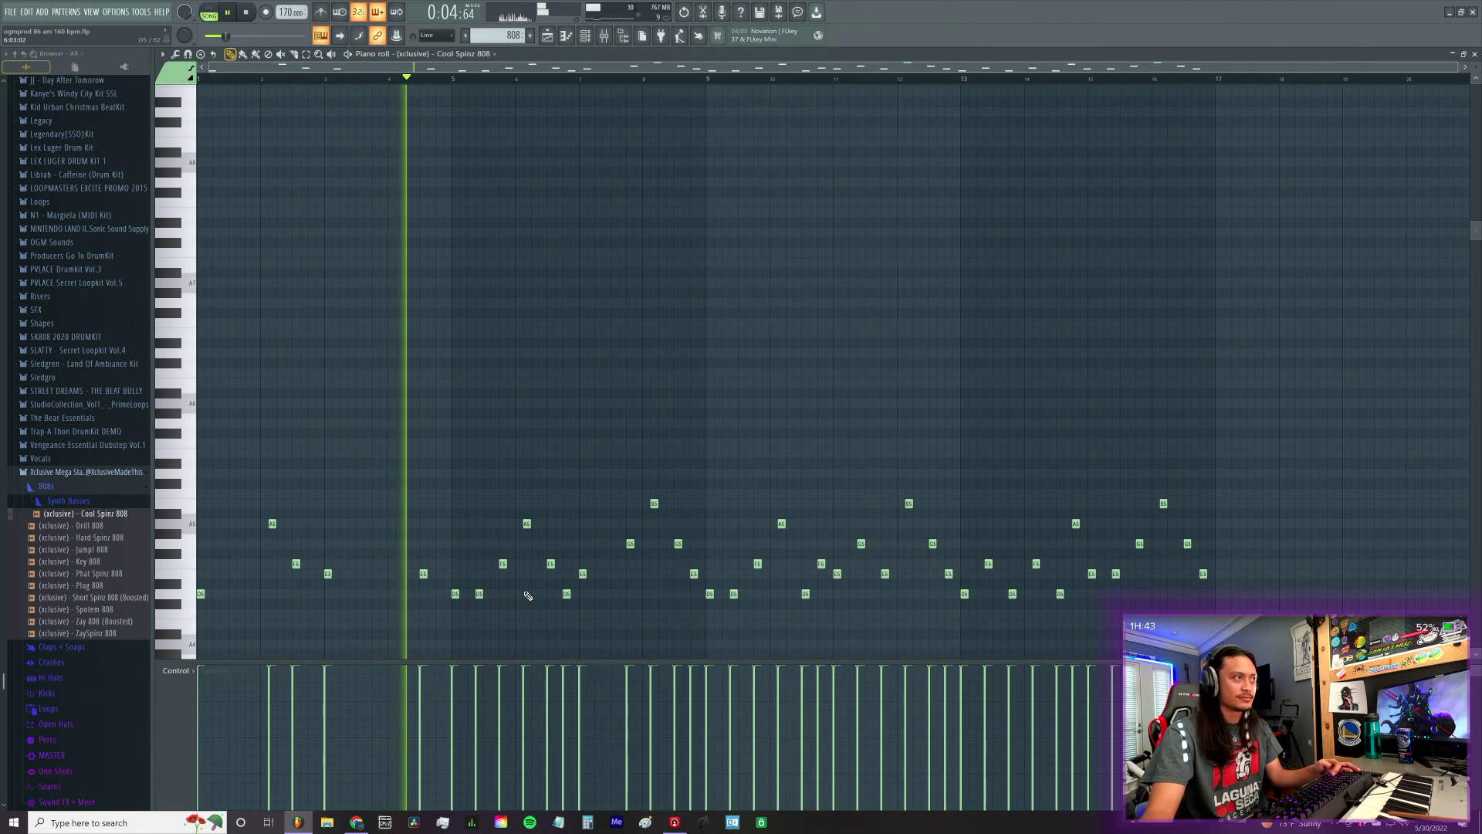
Step: Put back the last note of bar 4, replay from bar 5 and delete the second notes of bars 5 and 6
left_click(439, 544)
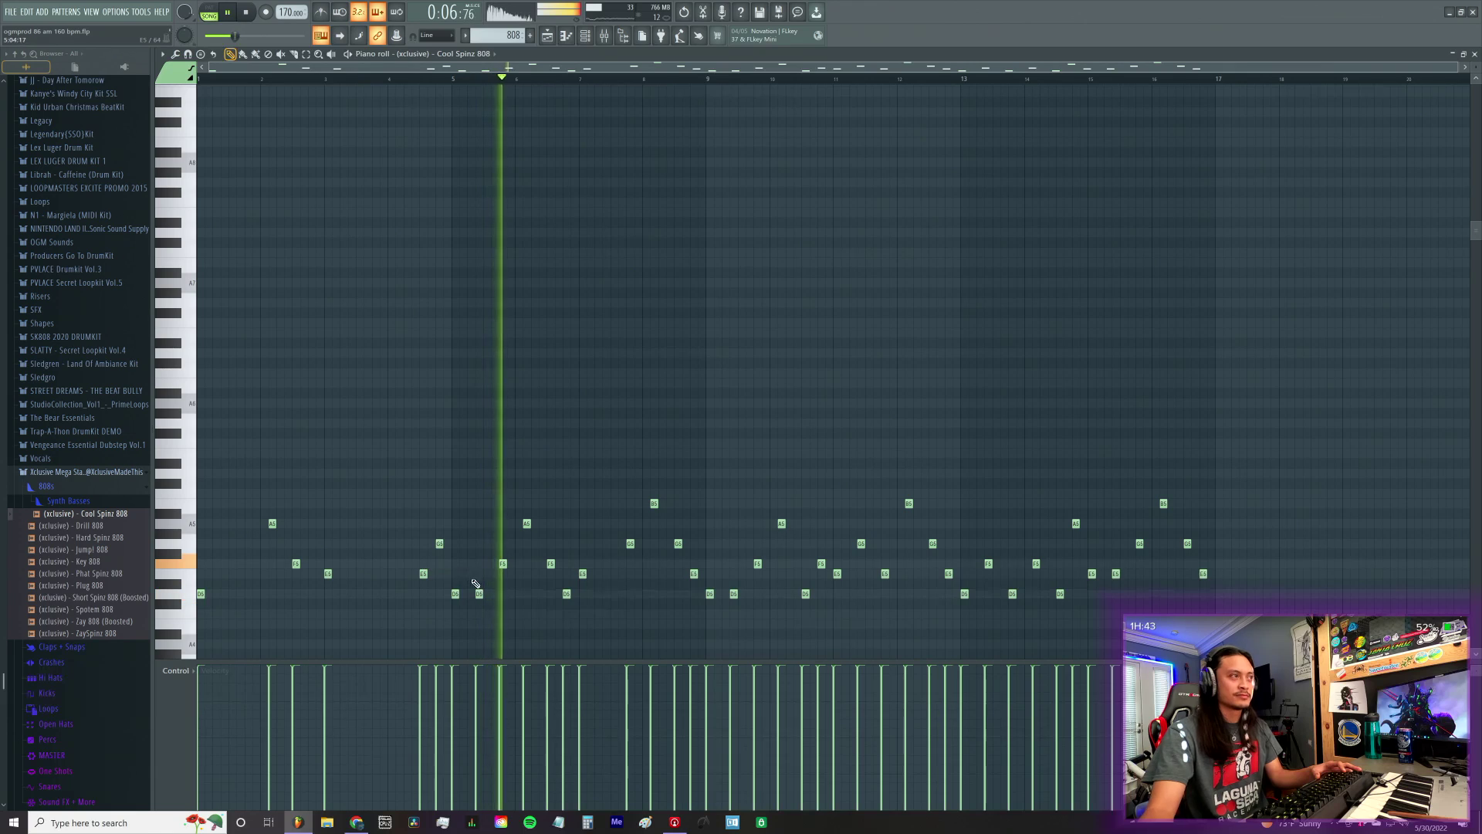
left_click(458, 78)
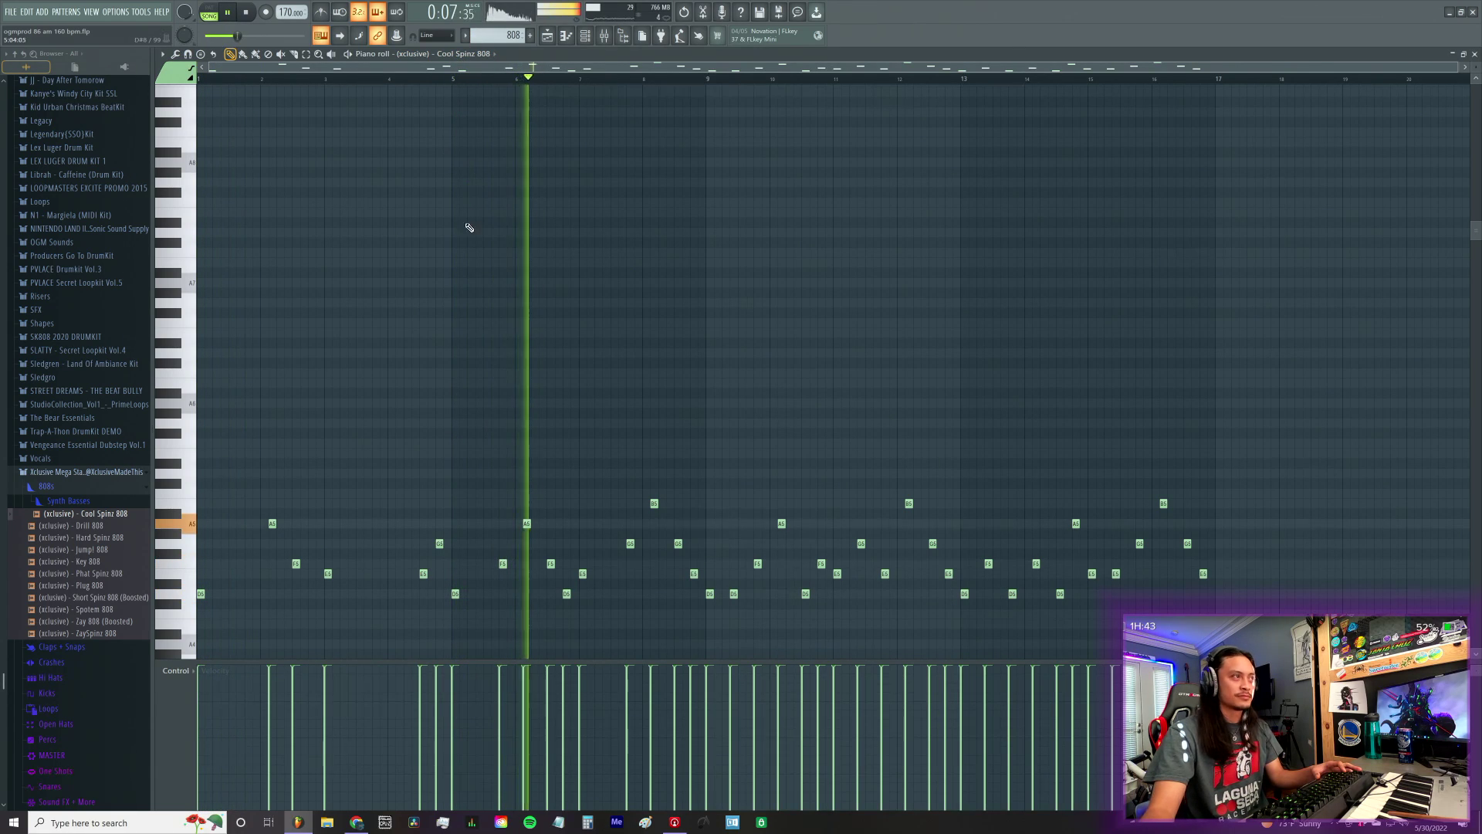
right_click(550, 563)
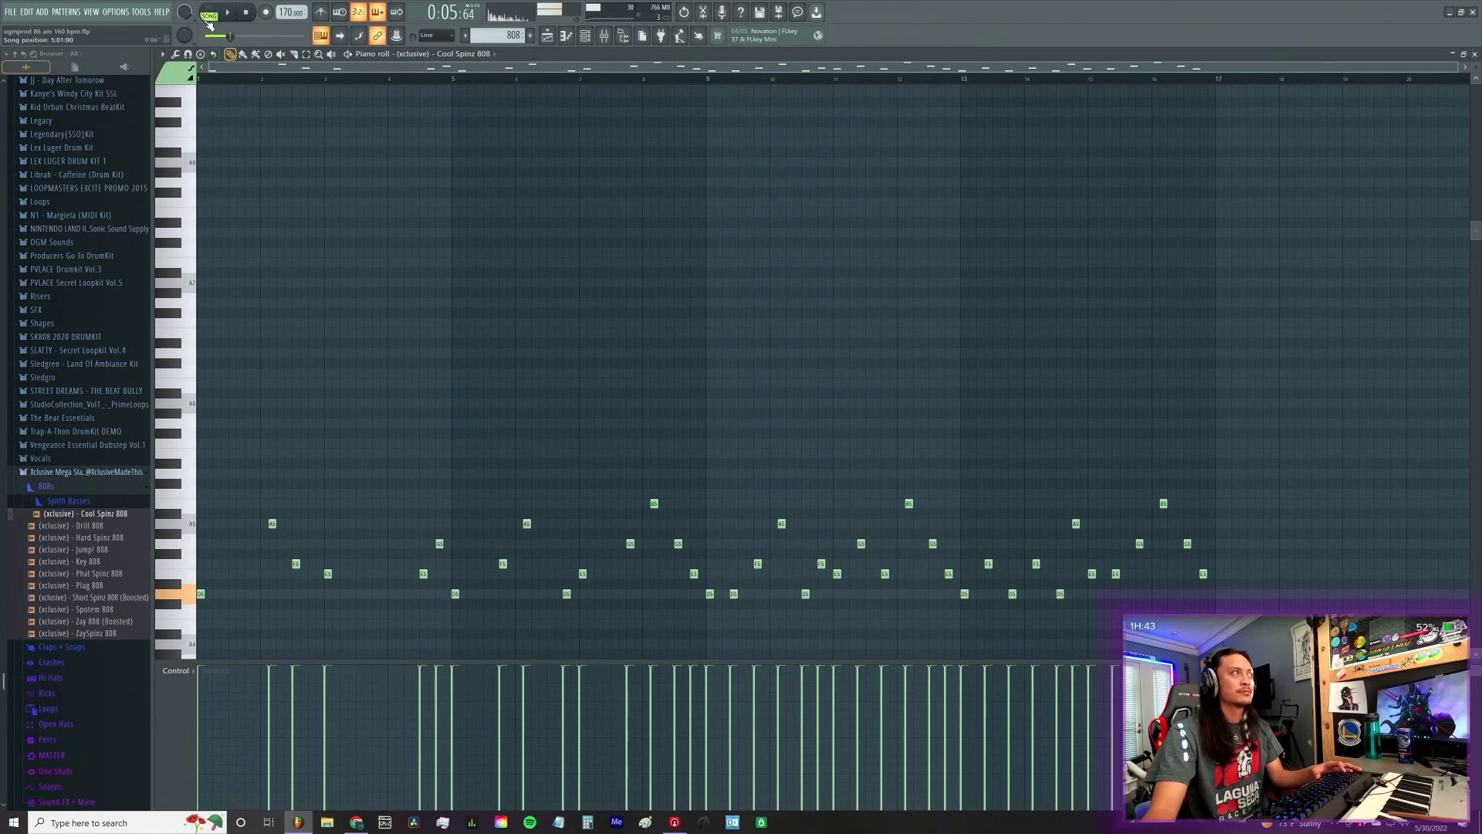
Step: Delete the last notes of bars 4, 5 and 6 and the first note of bar 8, keeping the first note of bar 7
left_click(271, 524)
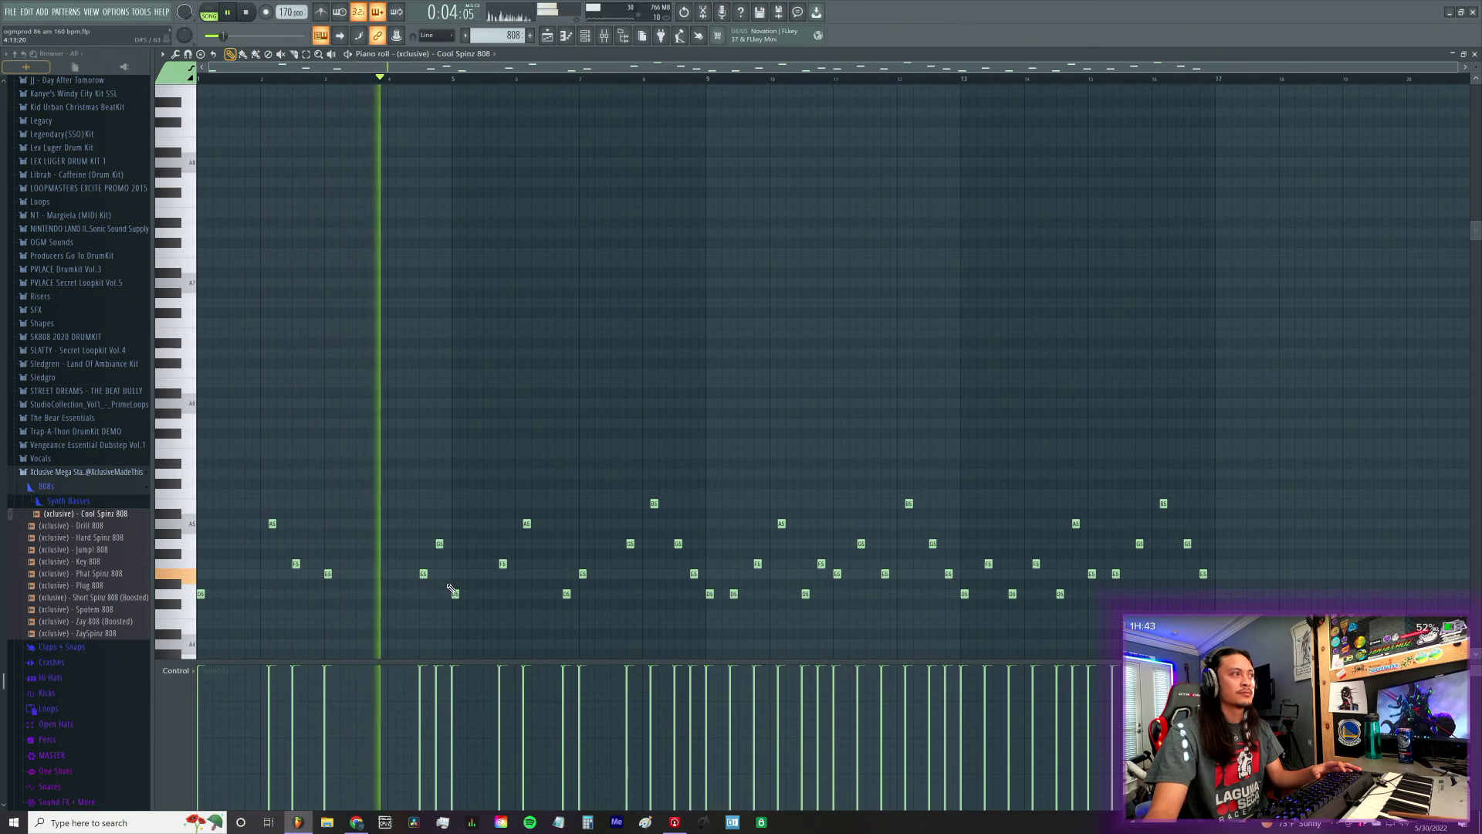
right_click(439, 543)
right_click(504, 564)
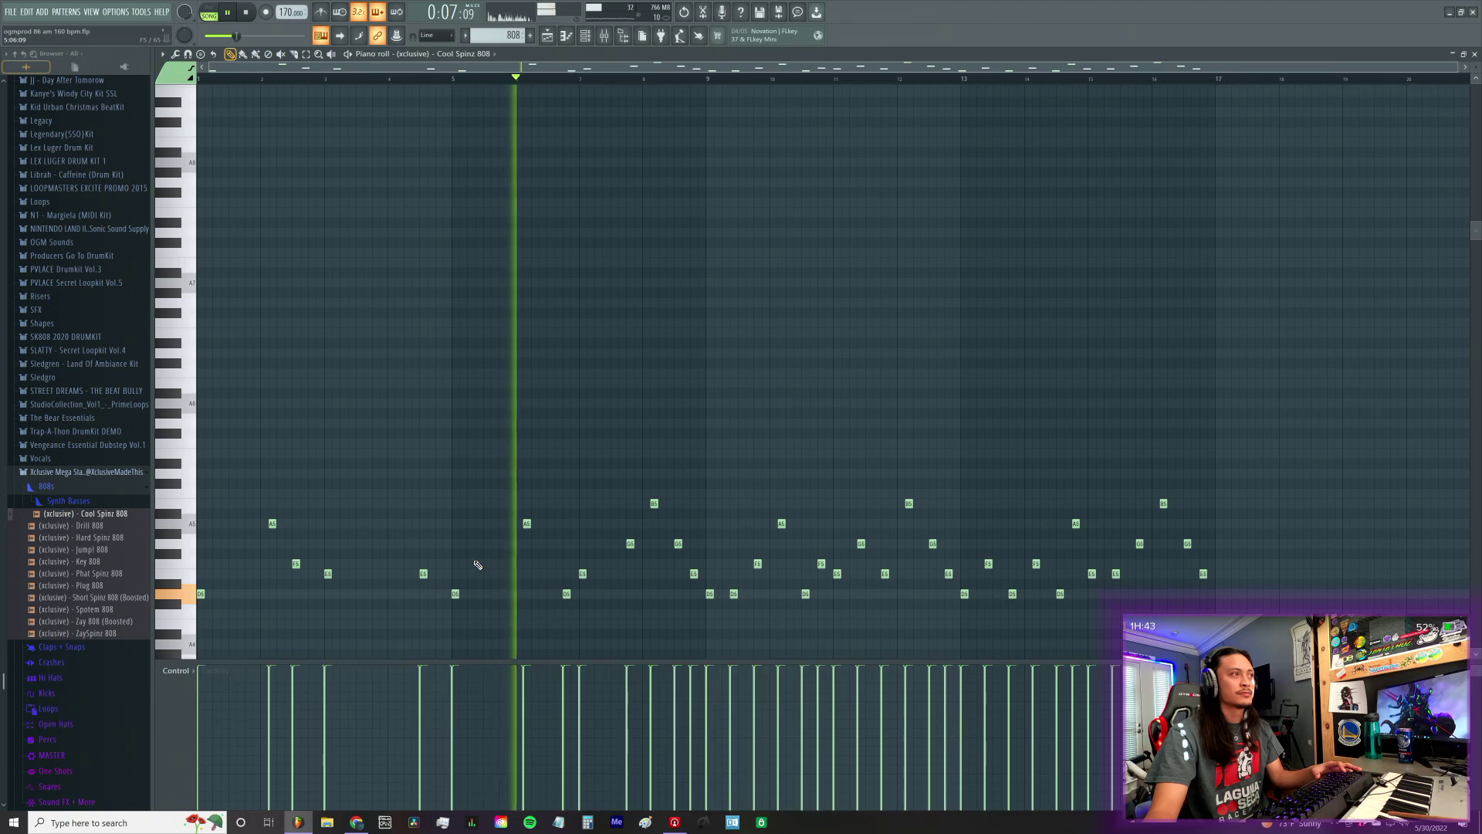
right_click(583, 573)
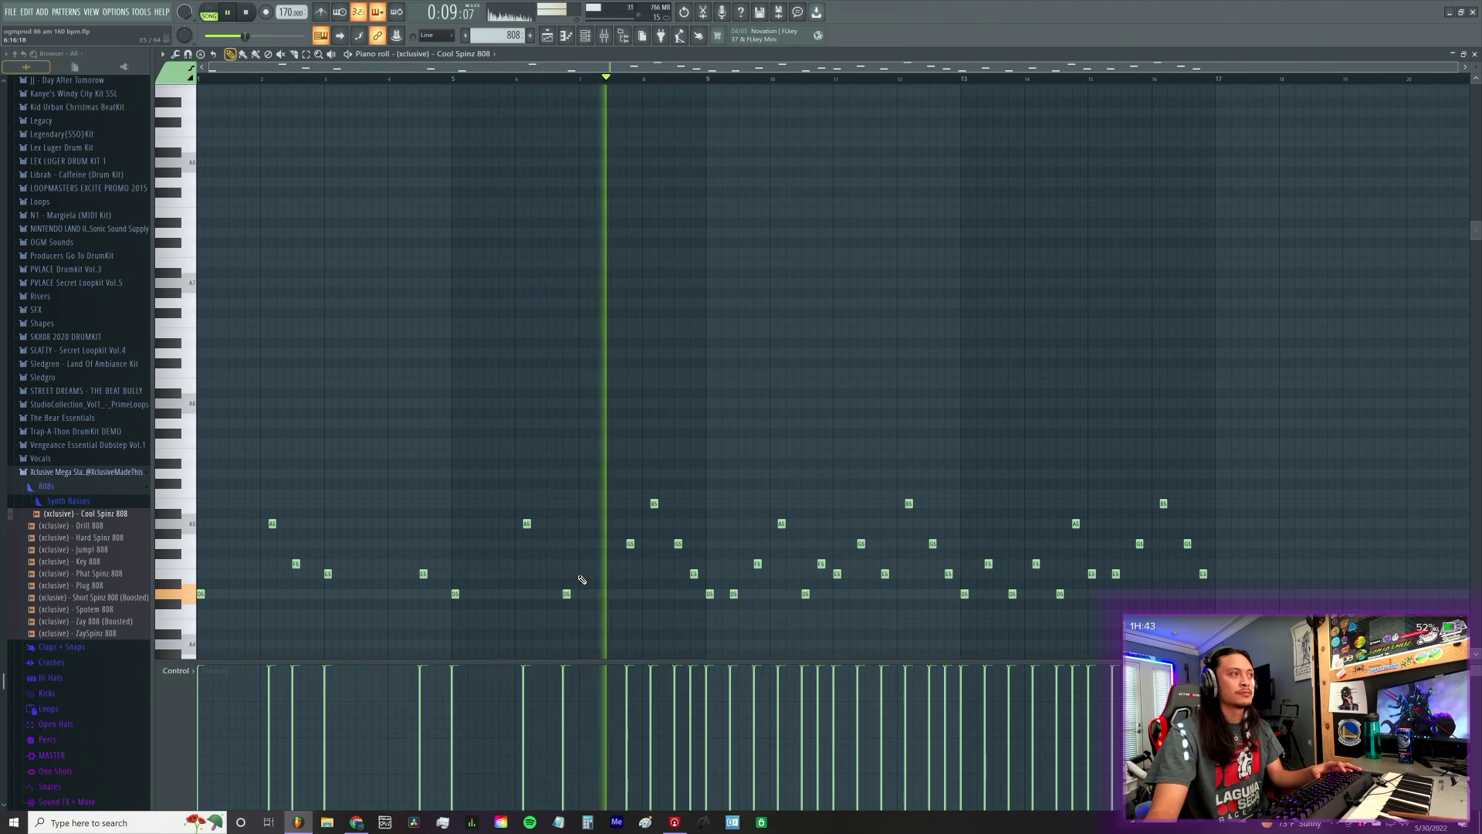
key("ctrl+z")
right_click(568, 593)
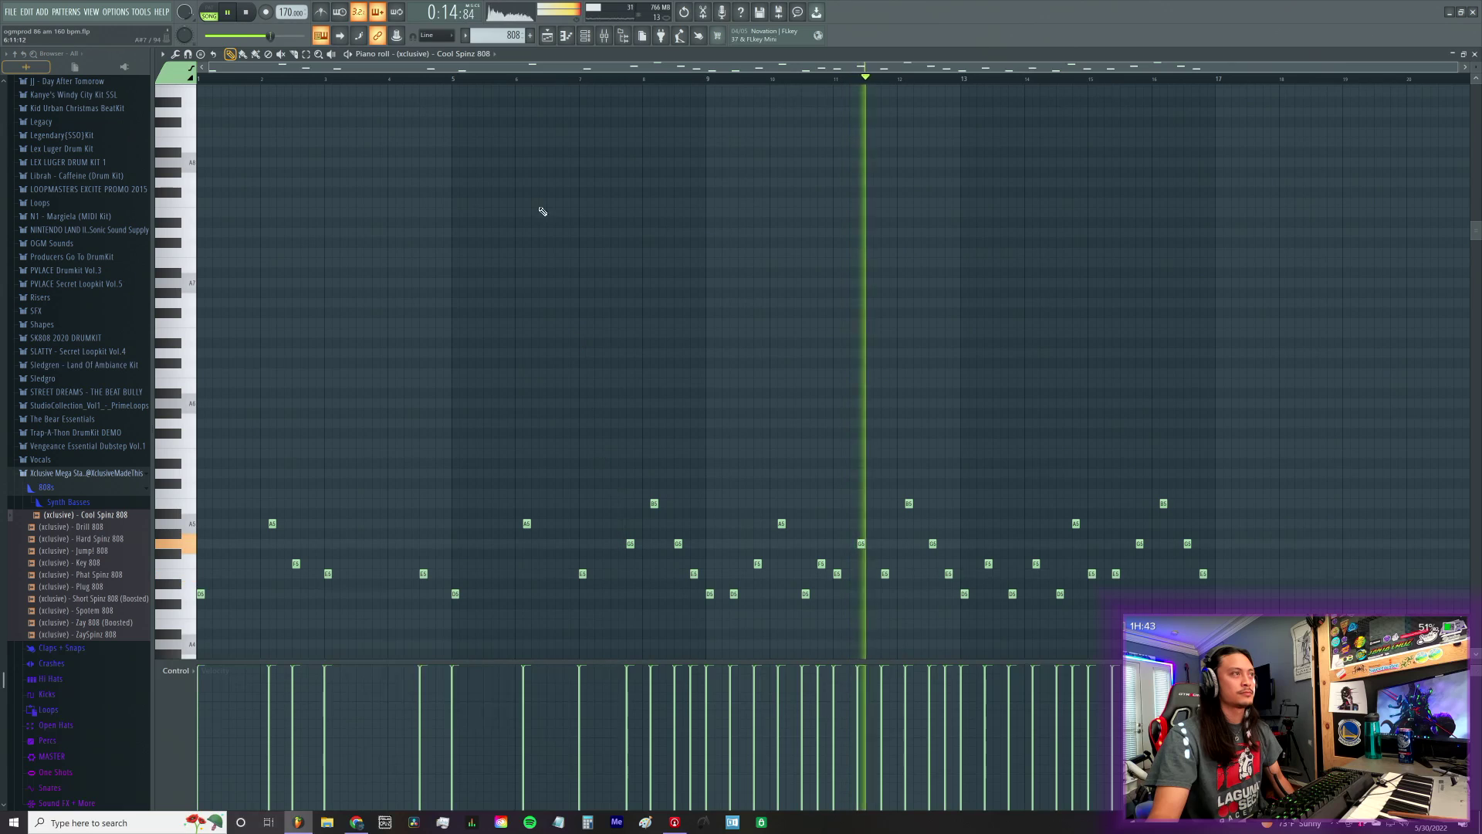
left_click(584, 86)
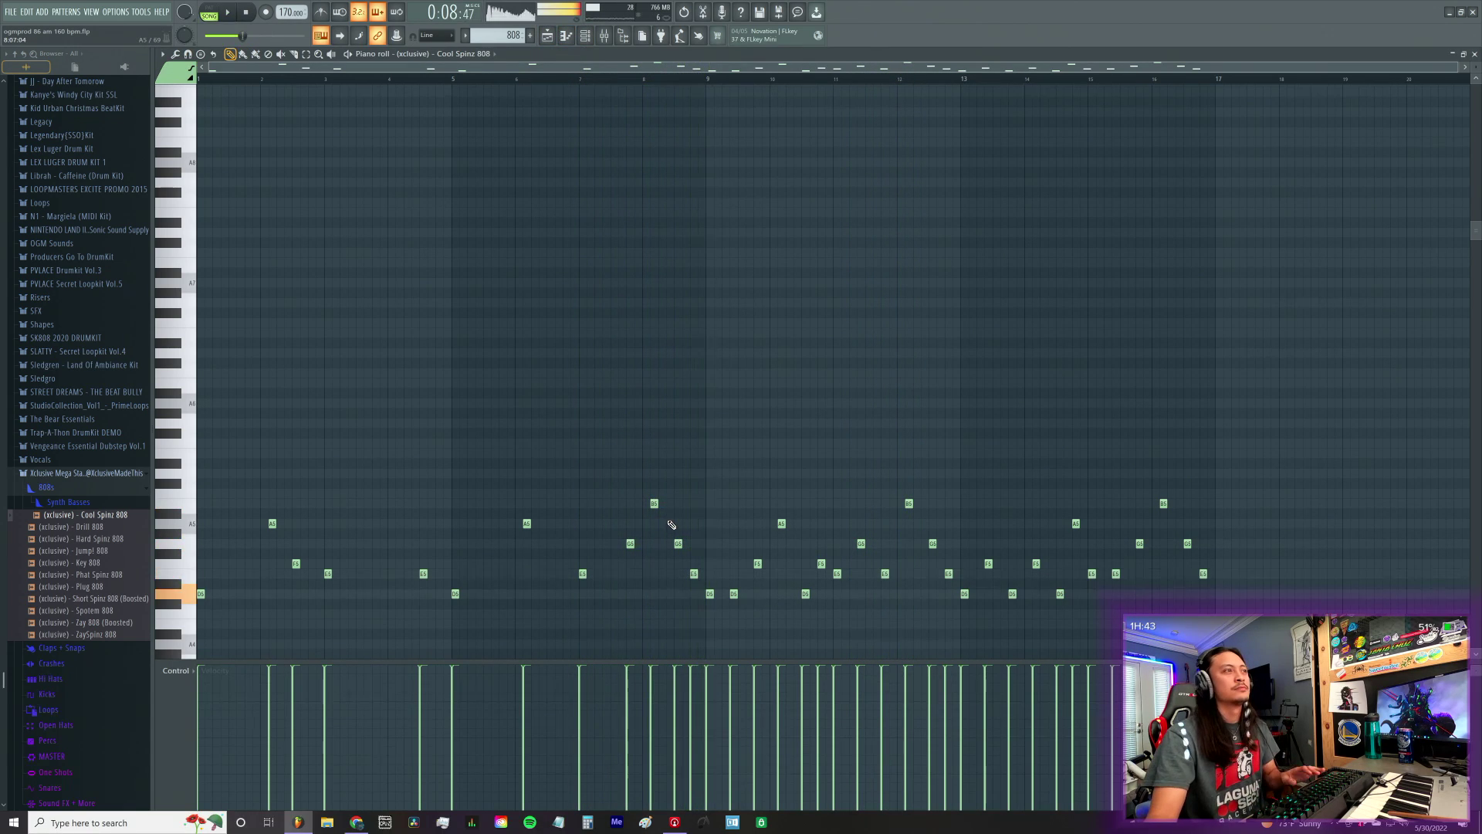
right_click(655, 505)
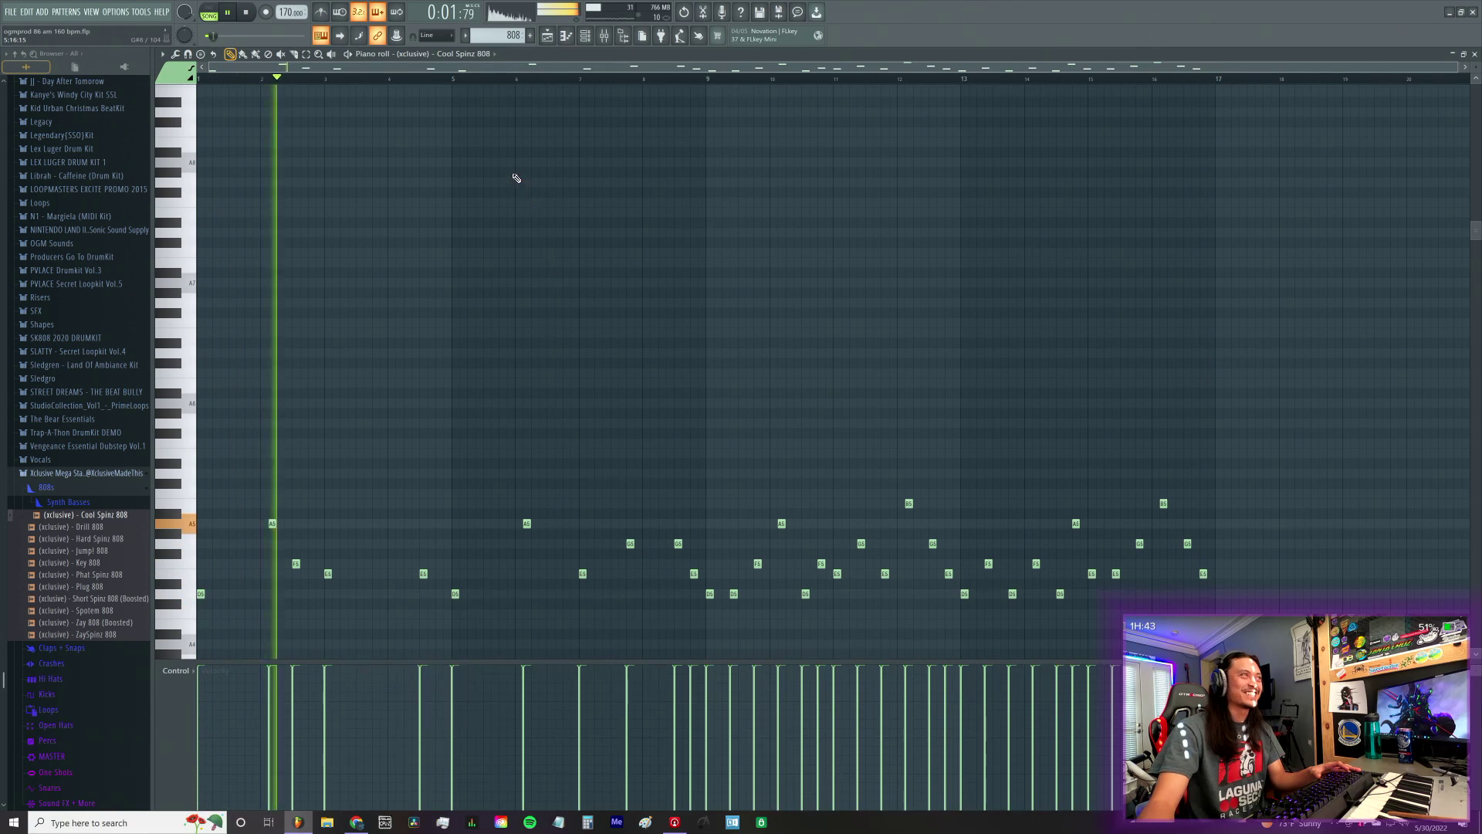
Step: Leave the 808 piano roll and show the mixer and channel rack over the playlist while the beat plays
left_click(603, 36)
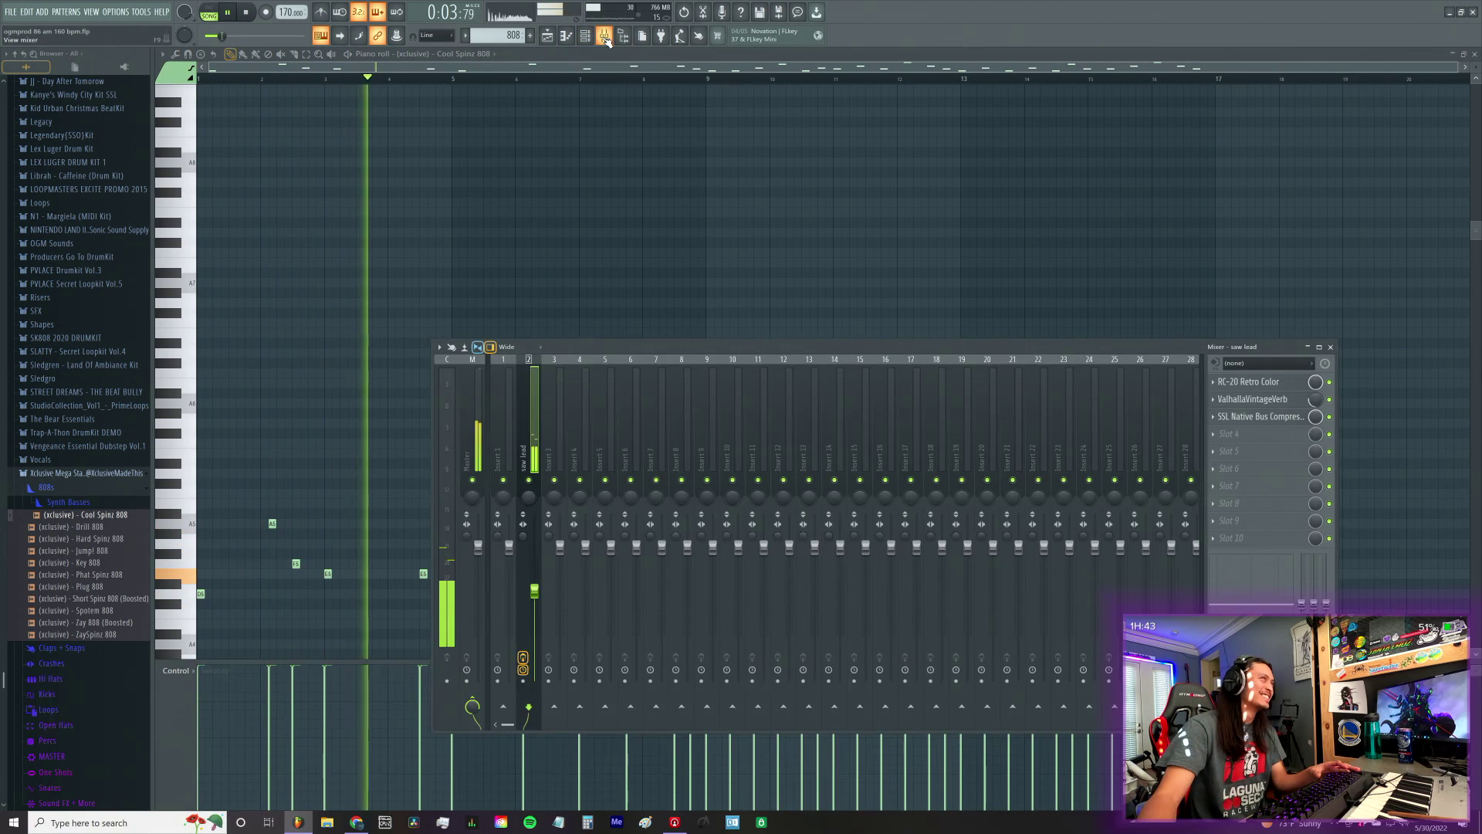
left_click(603, 36)
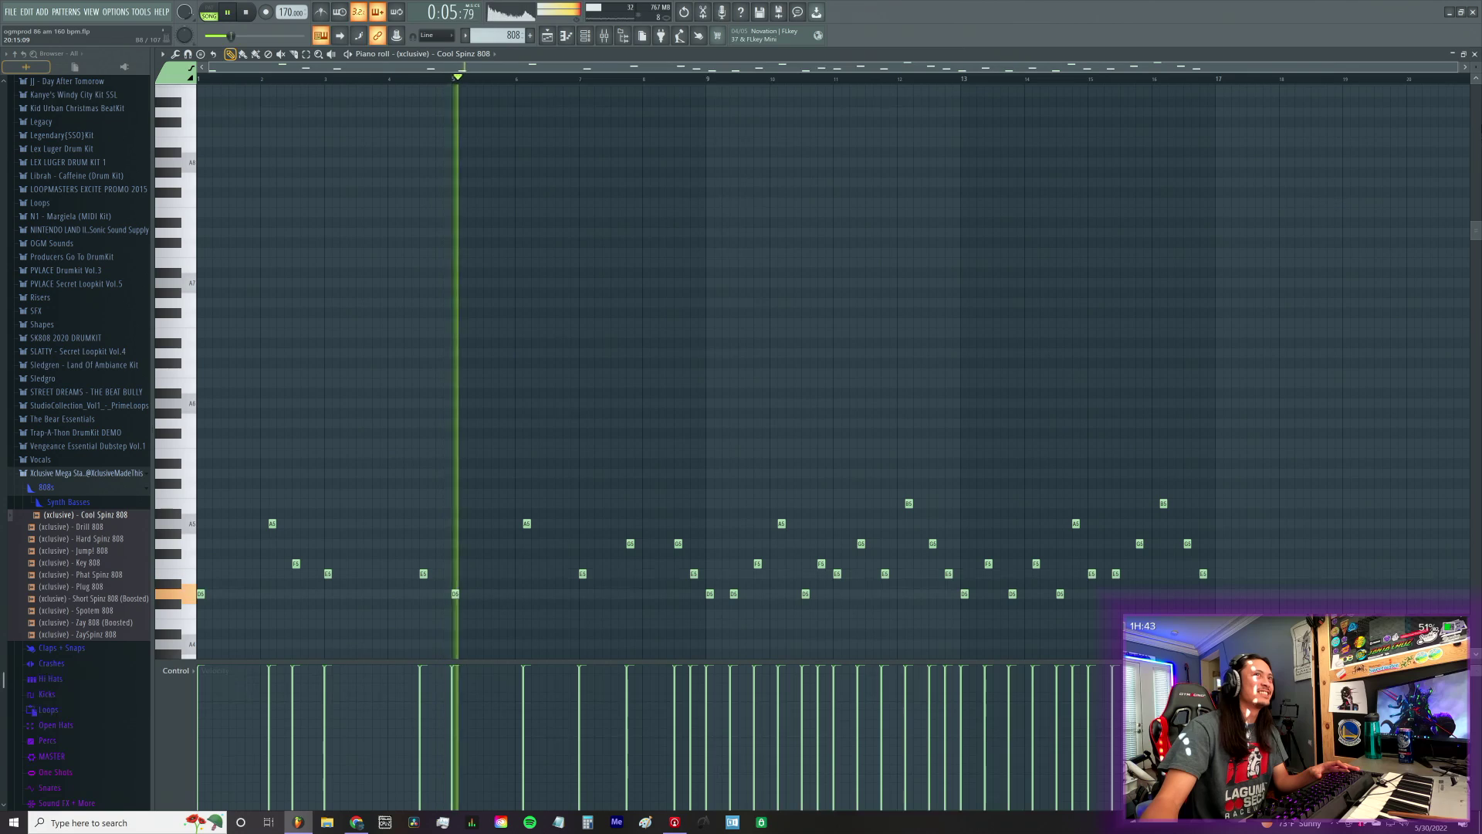
left_click(1474, 54)
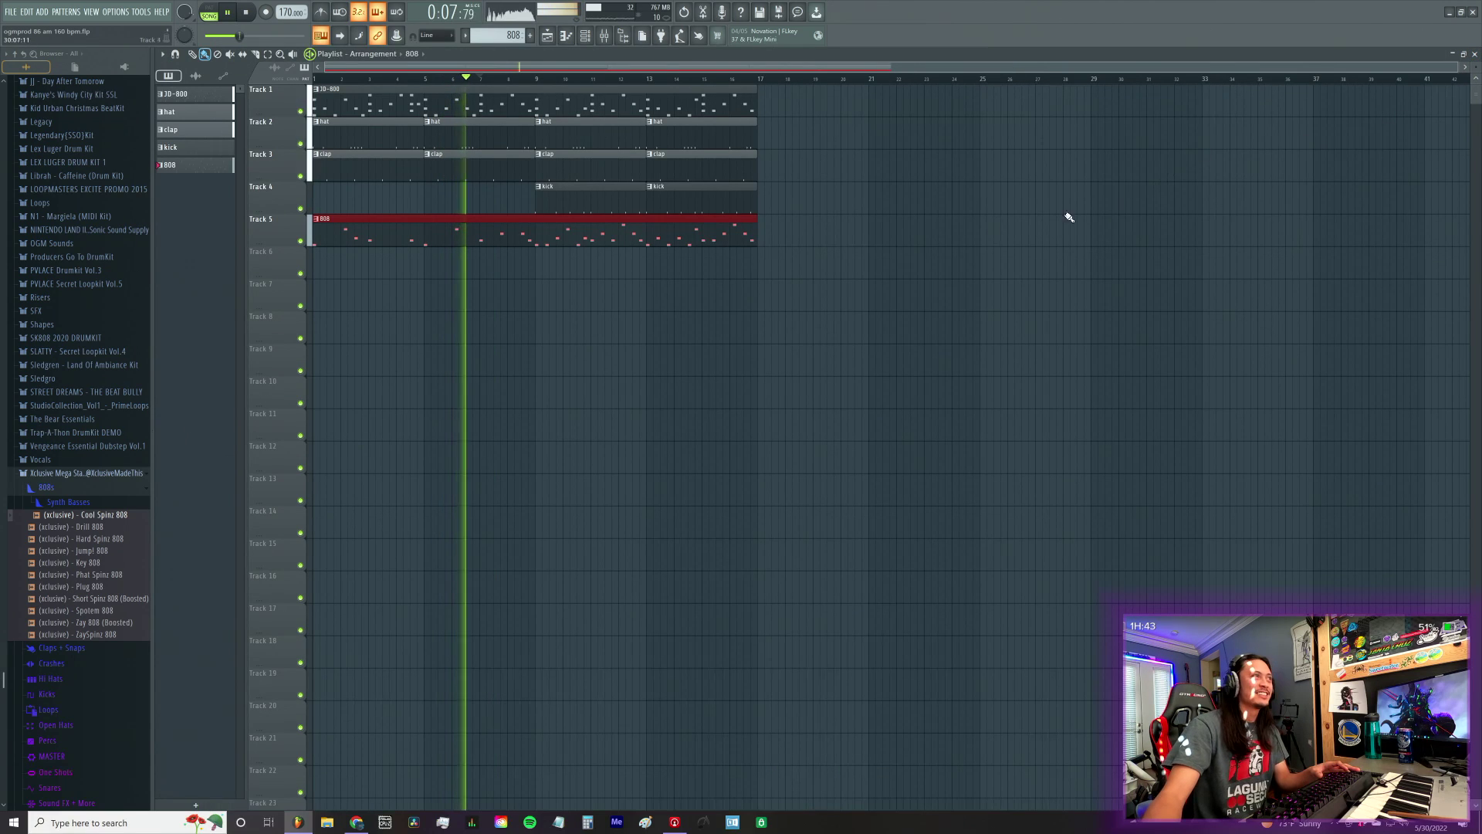
left_click(614, 37)
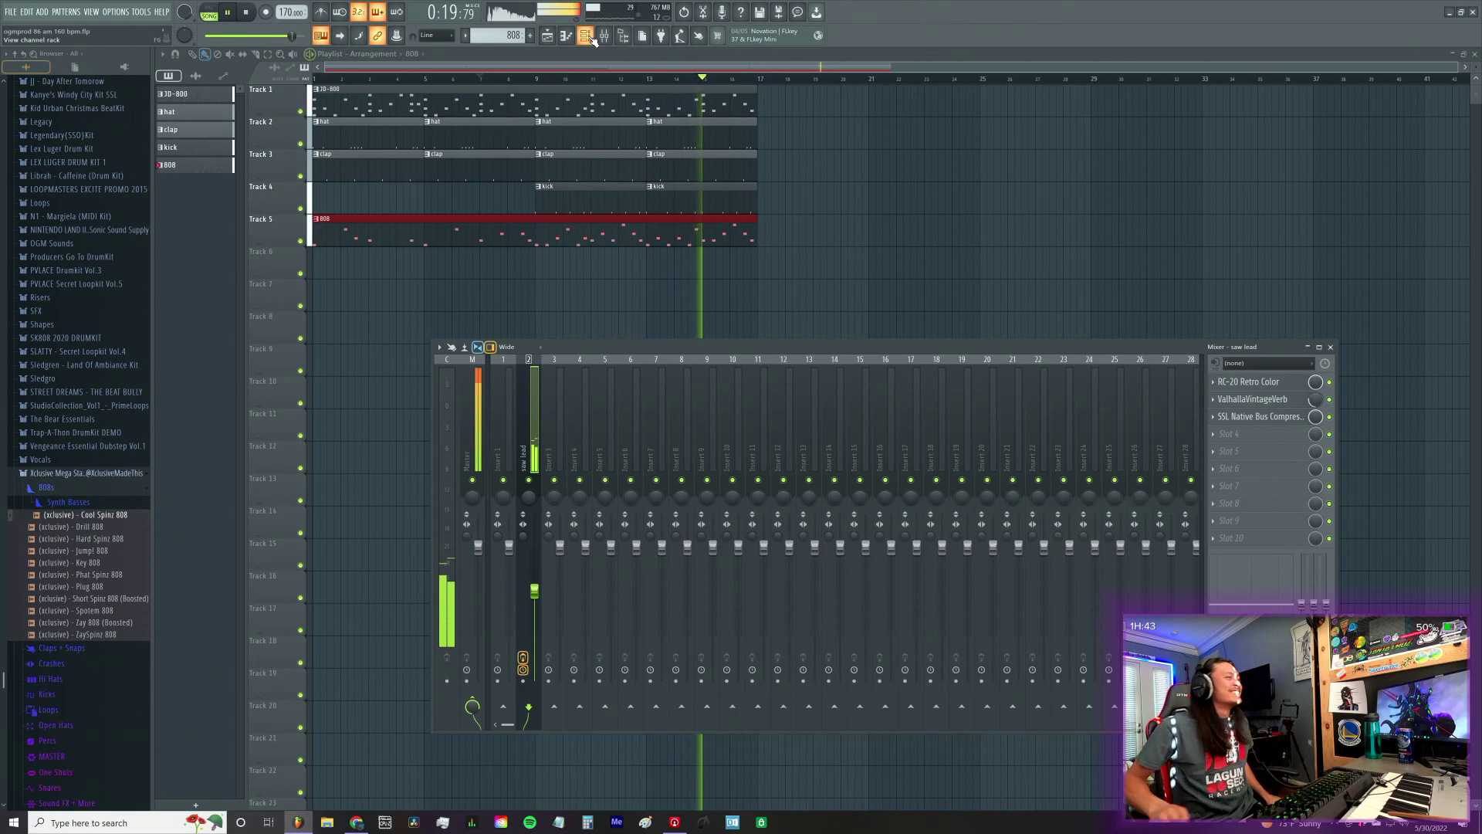
left_click(592, 38)
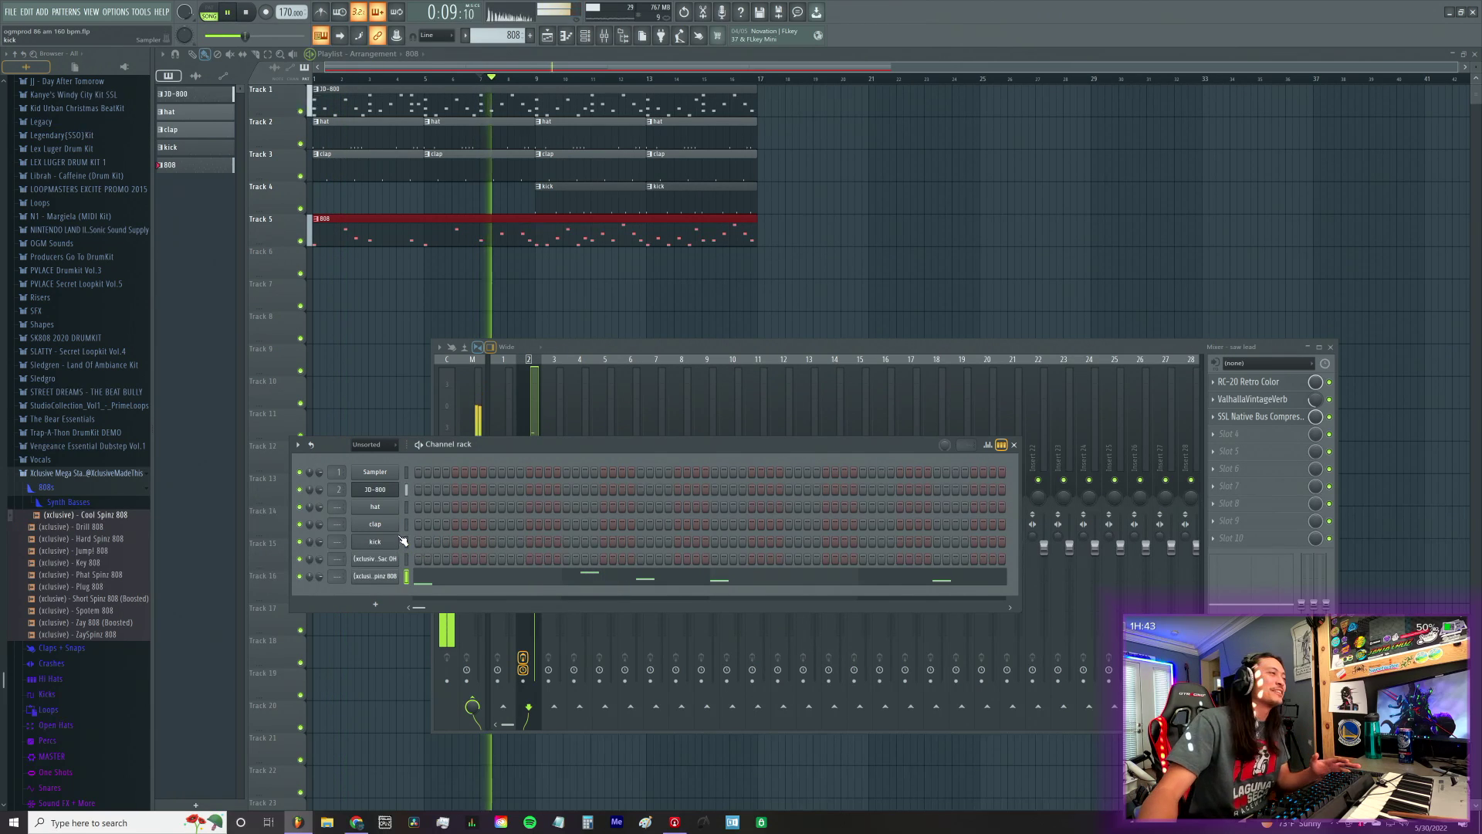
left_click(381, 511)
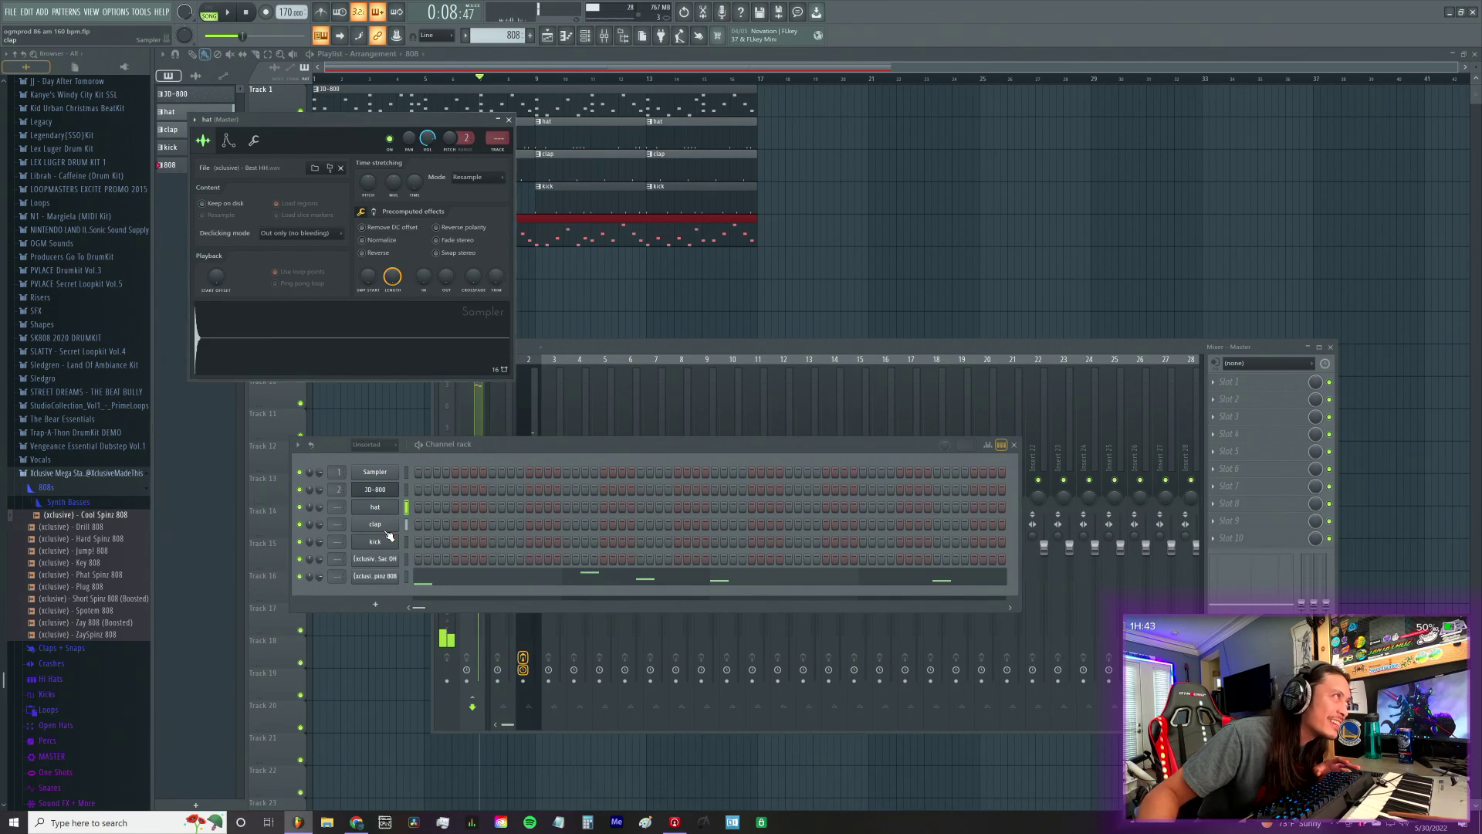
left_click(388, 529)
left_click(397, 560)
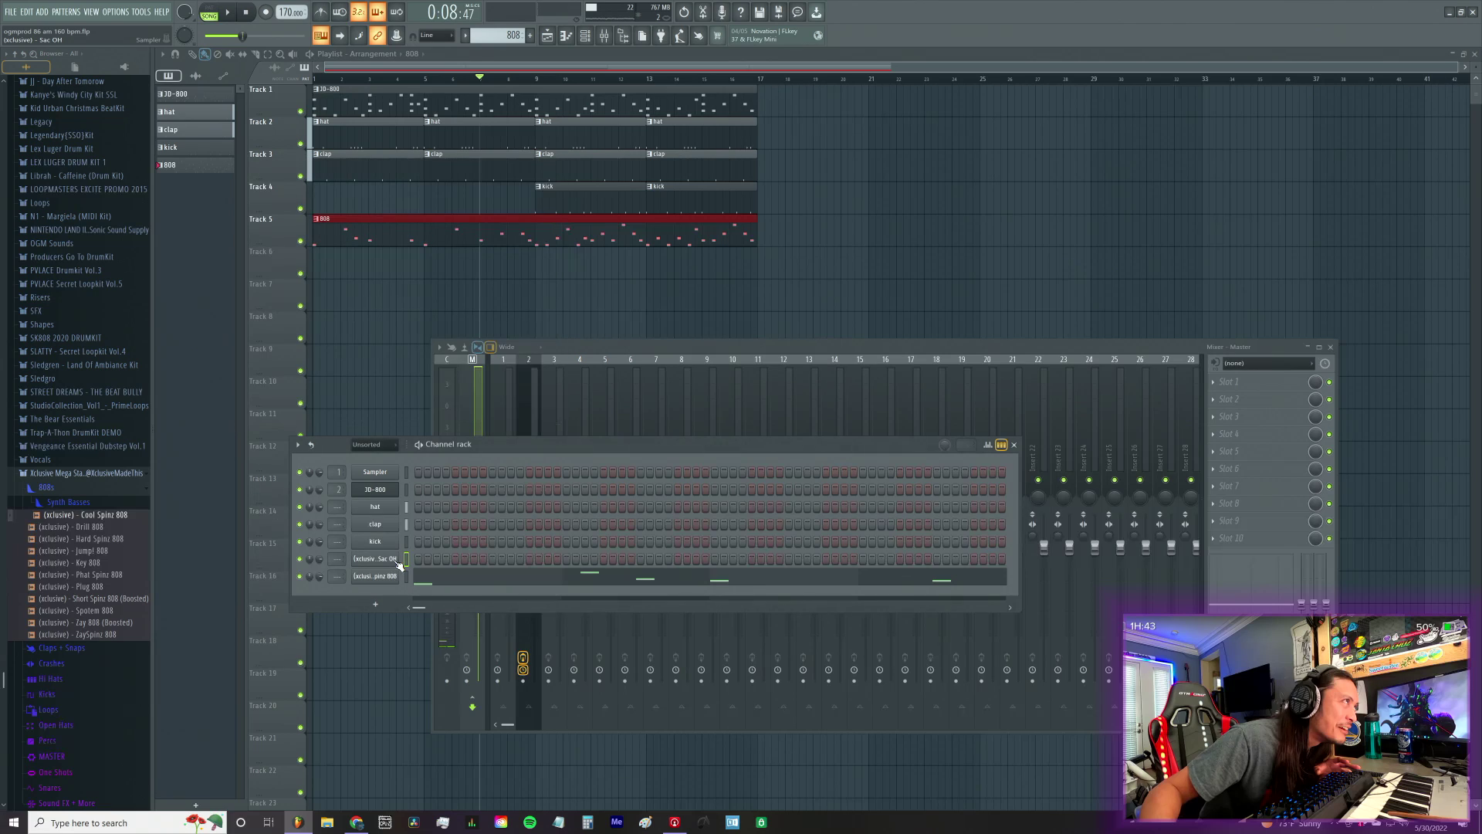
left_click(393, 562)
left_click(394, 562)
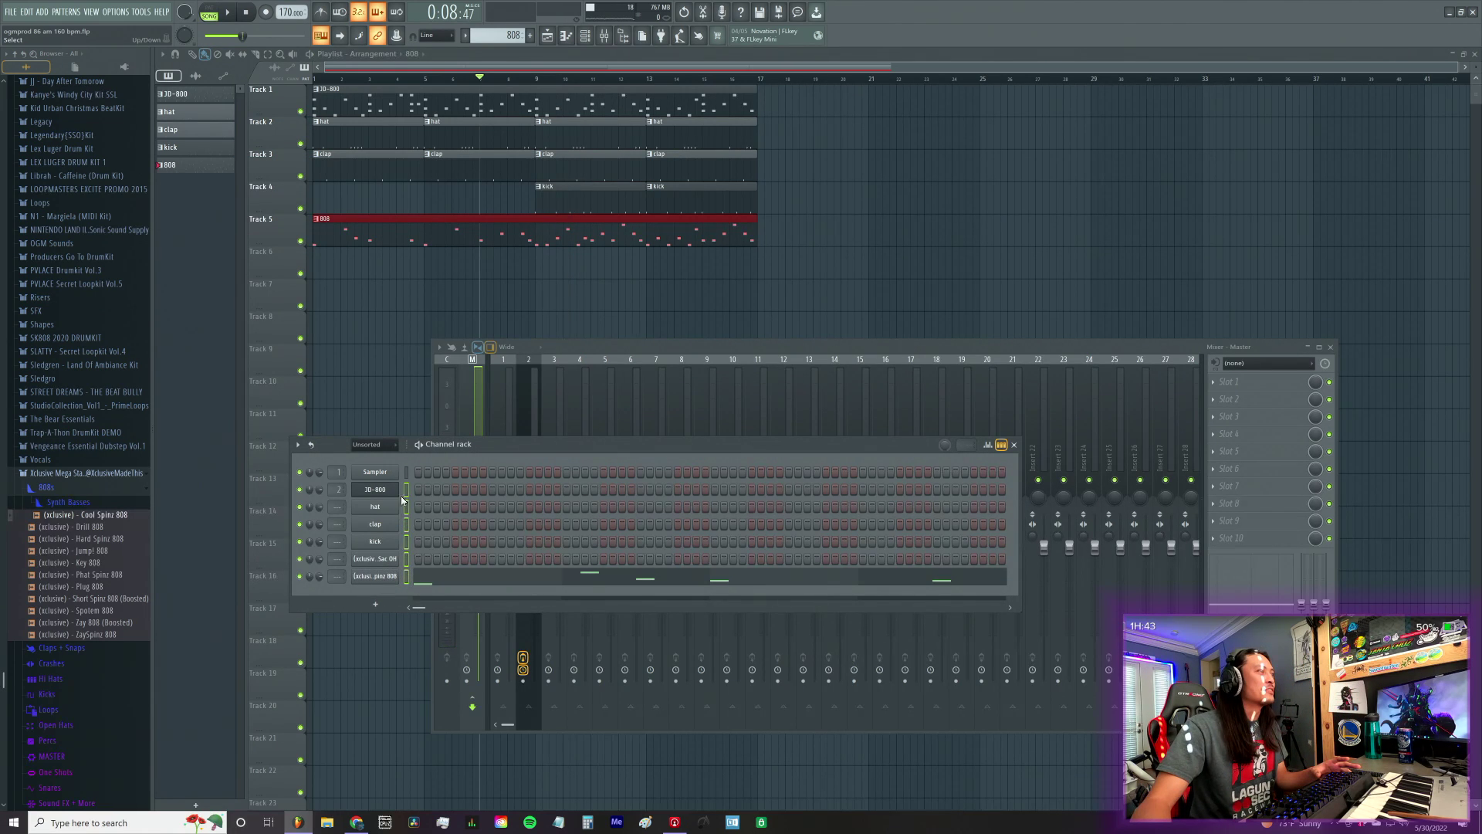
left_click(579, 361)
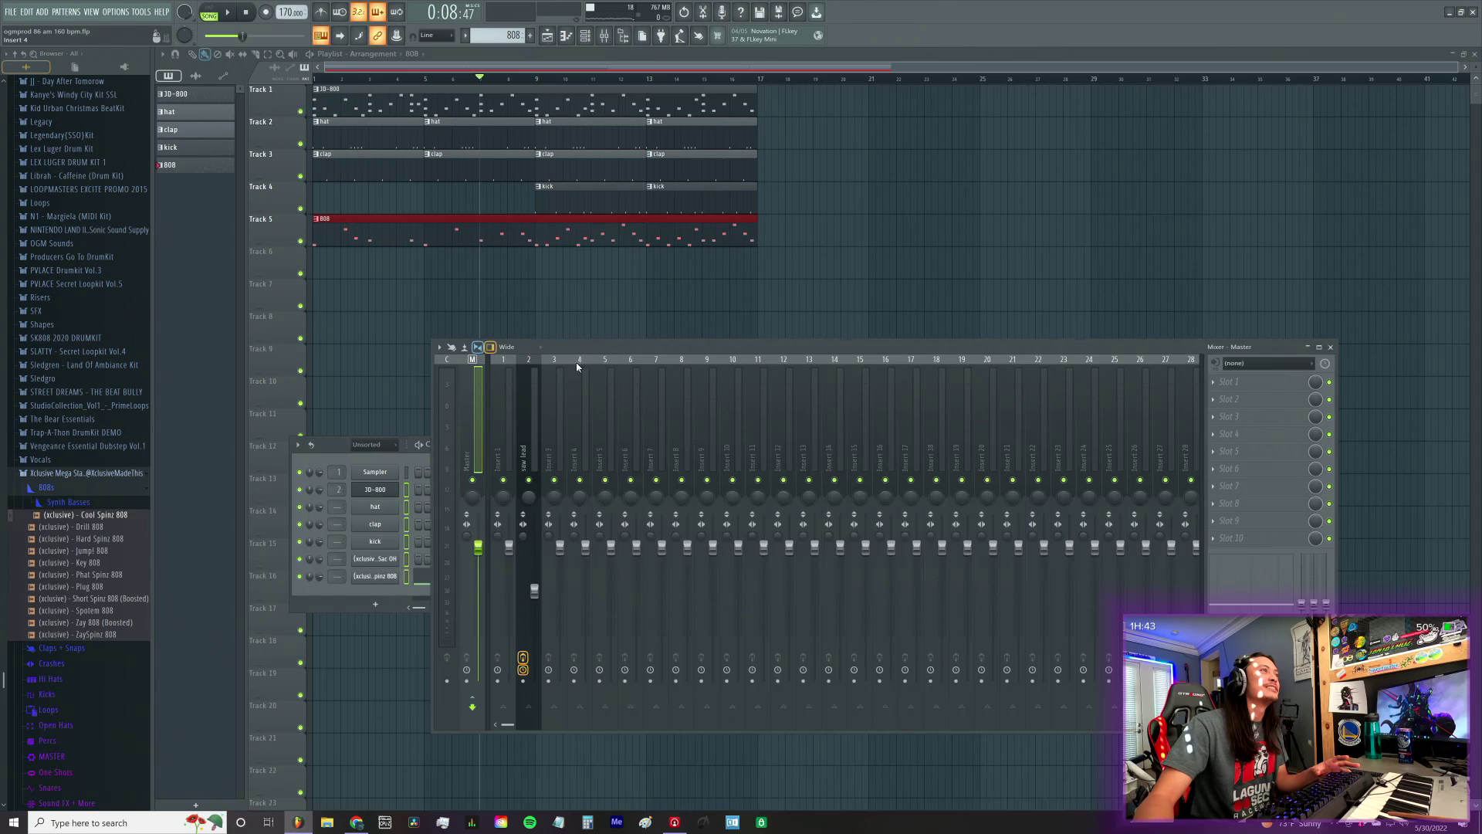
left_click(507, 450)
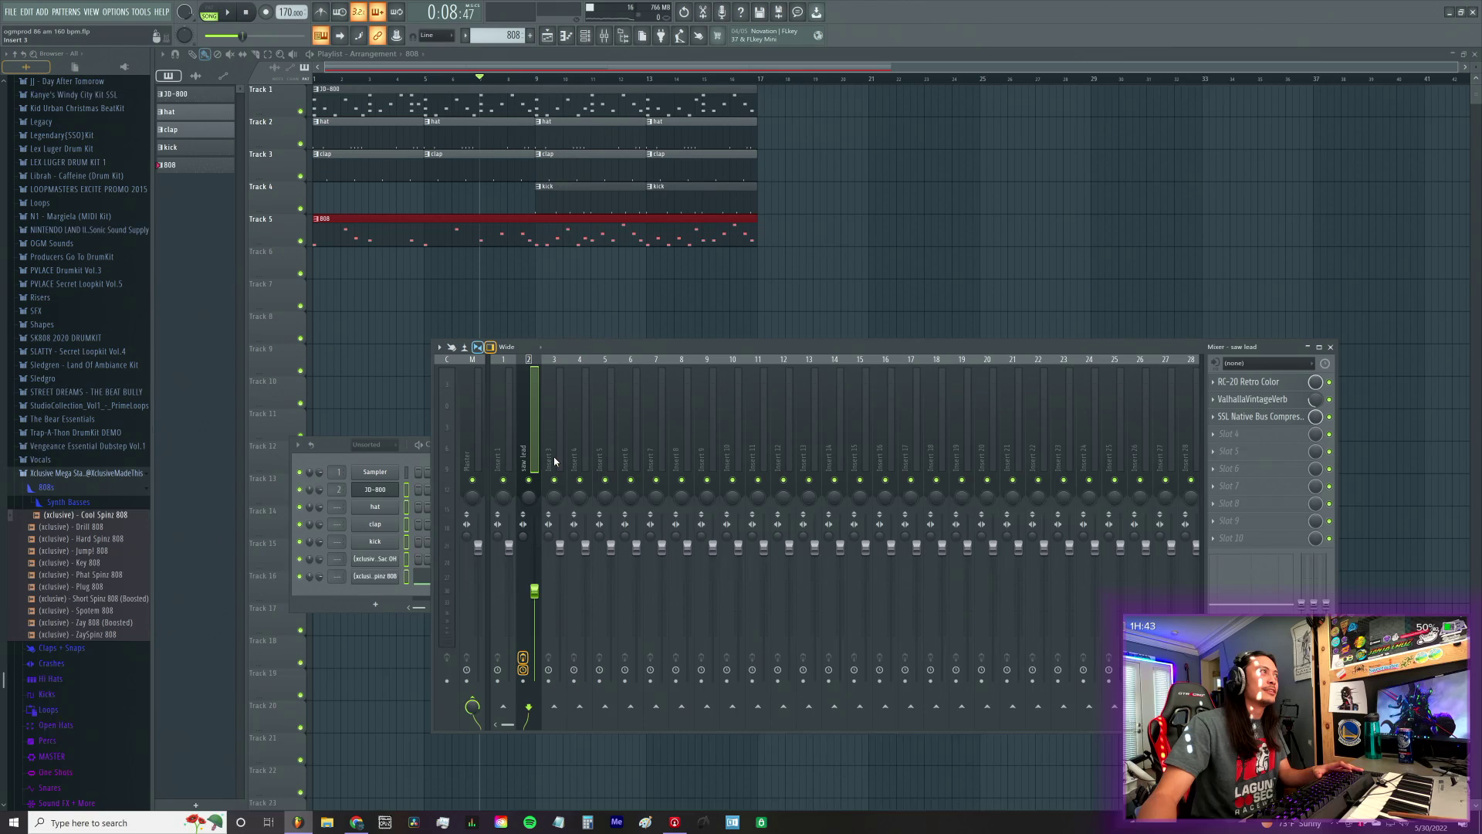
key("space")
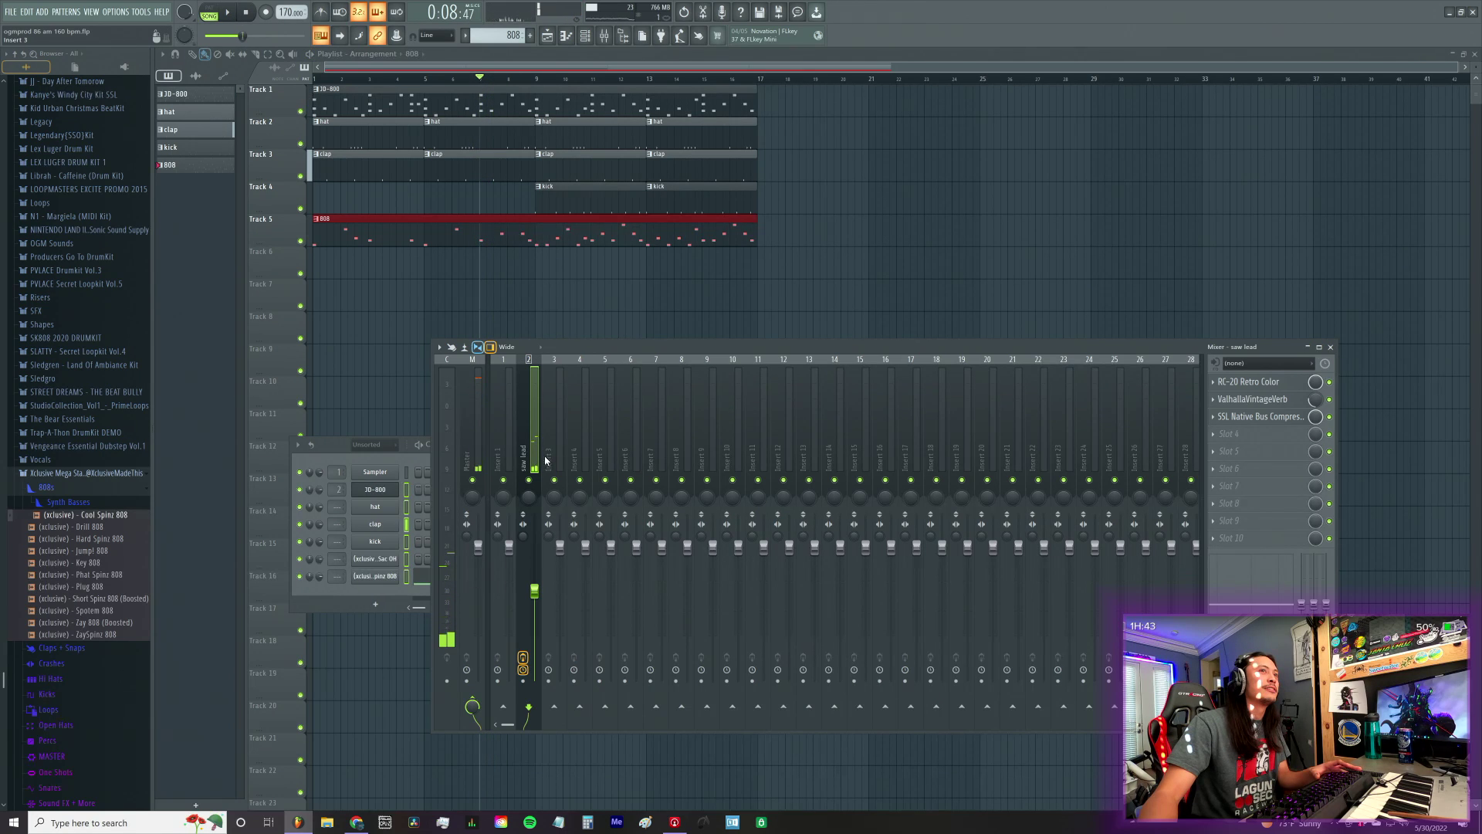
Step: Route the hat, clap, kick, open hat and 808 channels to separate mixer tracks starting at track 3
left_click(409, 504)
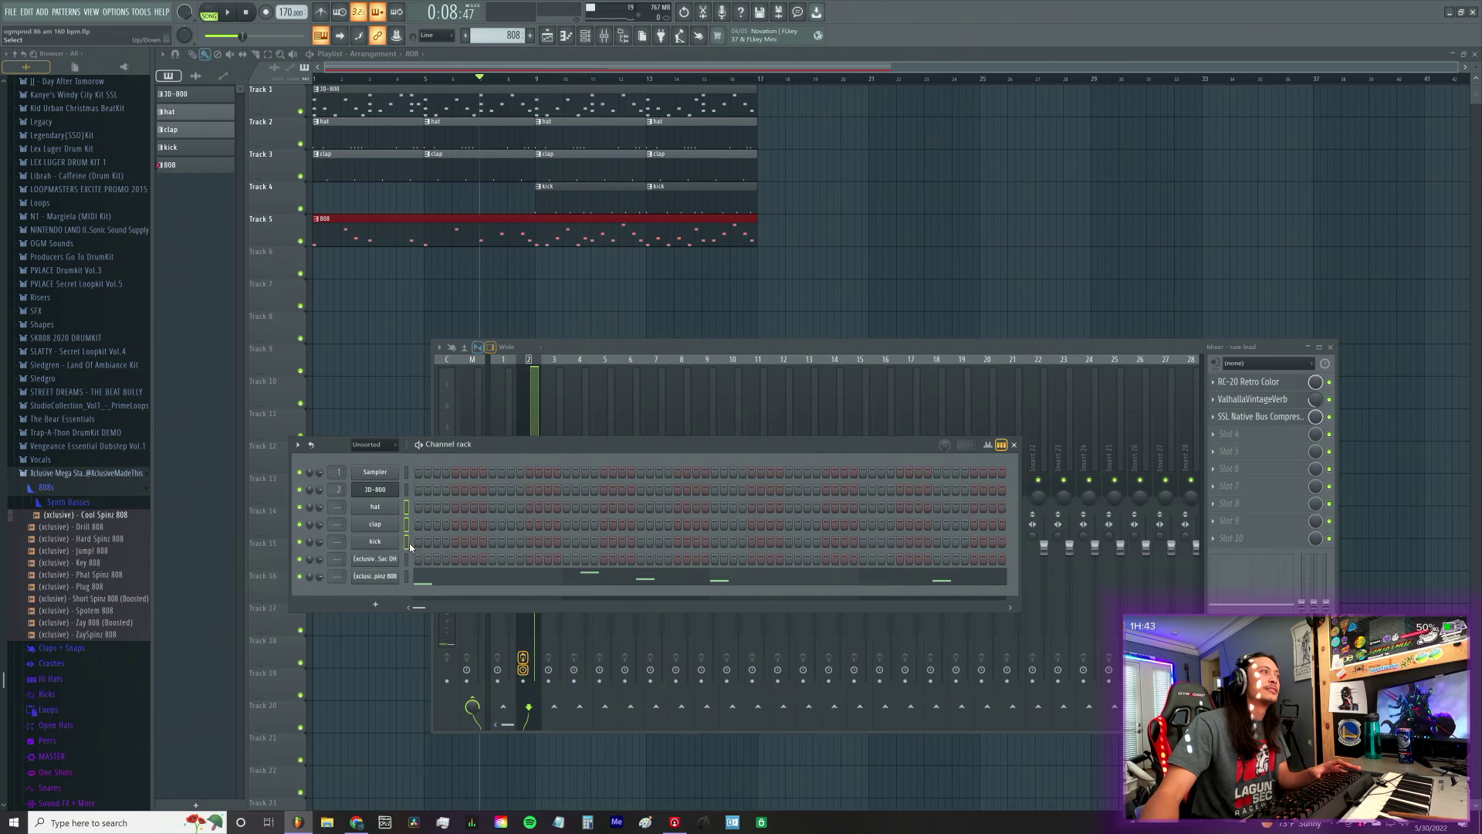
left_click(557, 407)
key("ctrl+l")
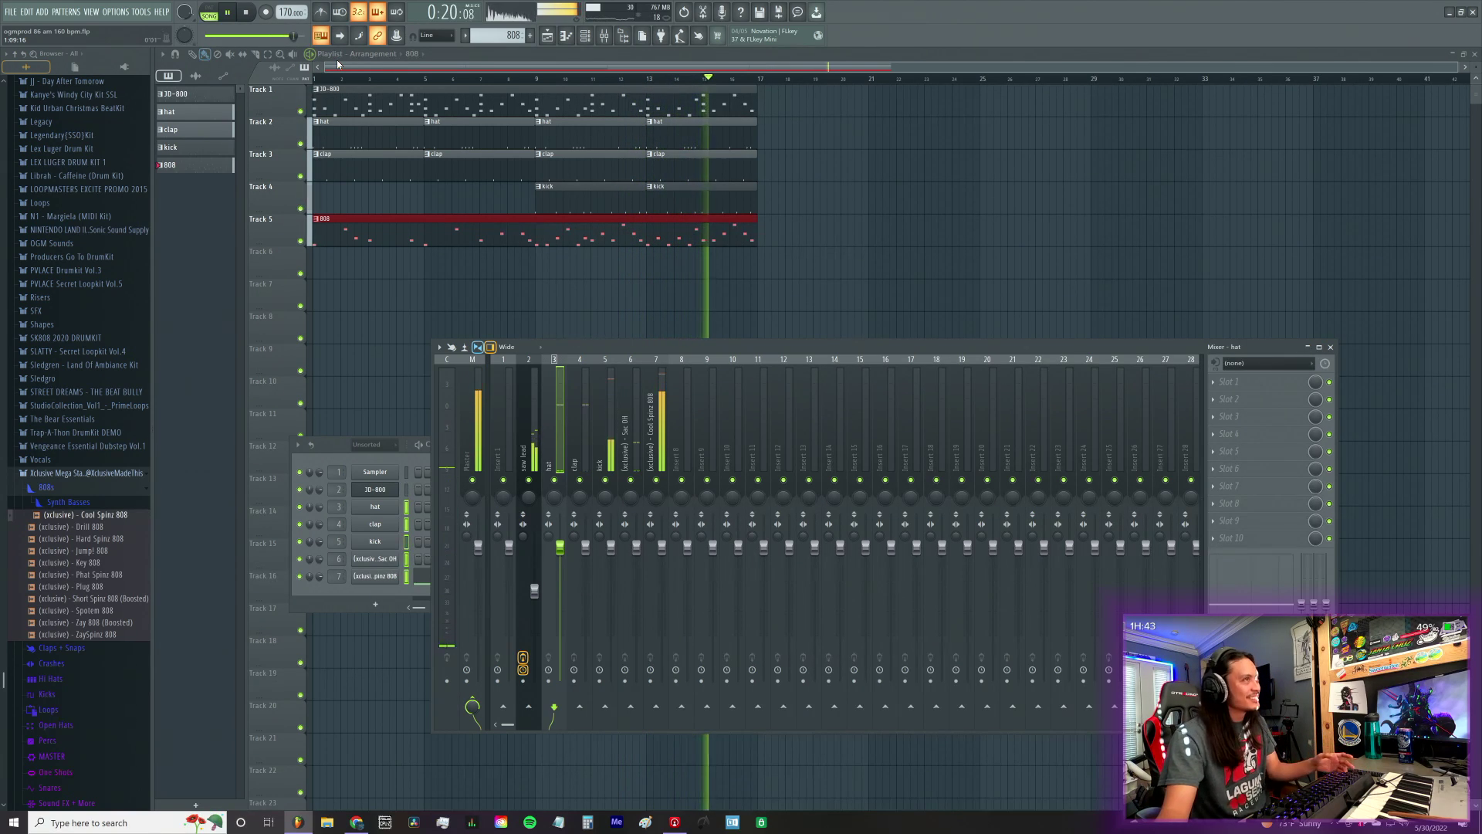
Step: Place a second JD-800 clip on Track 1 at bar 17, directly after the first one
left_click(734, 117)
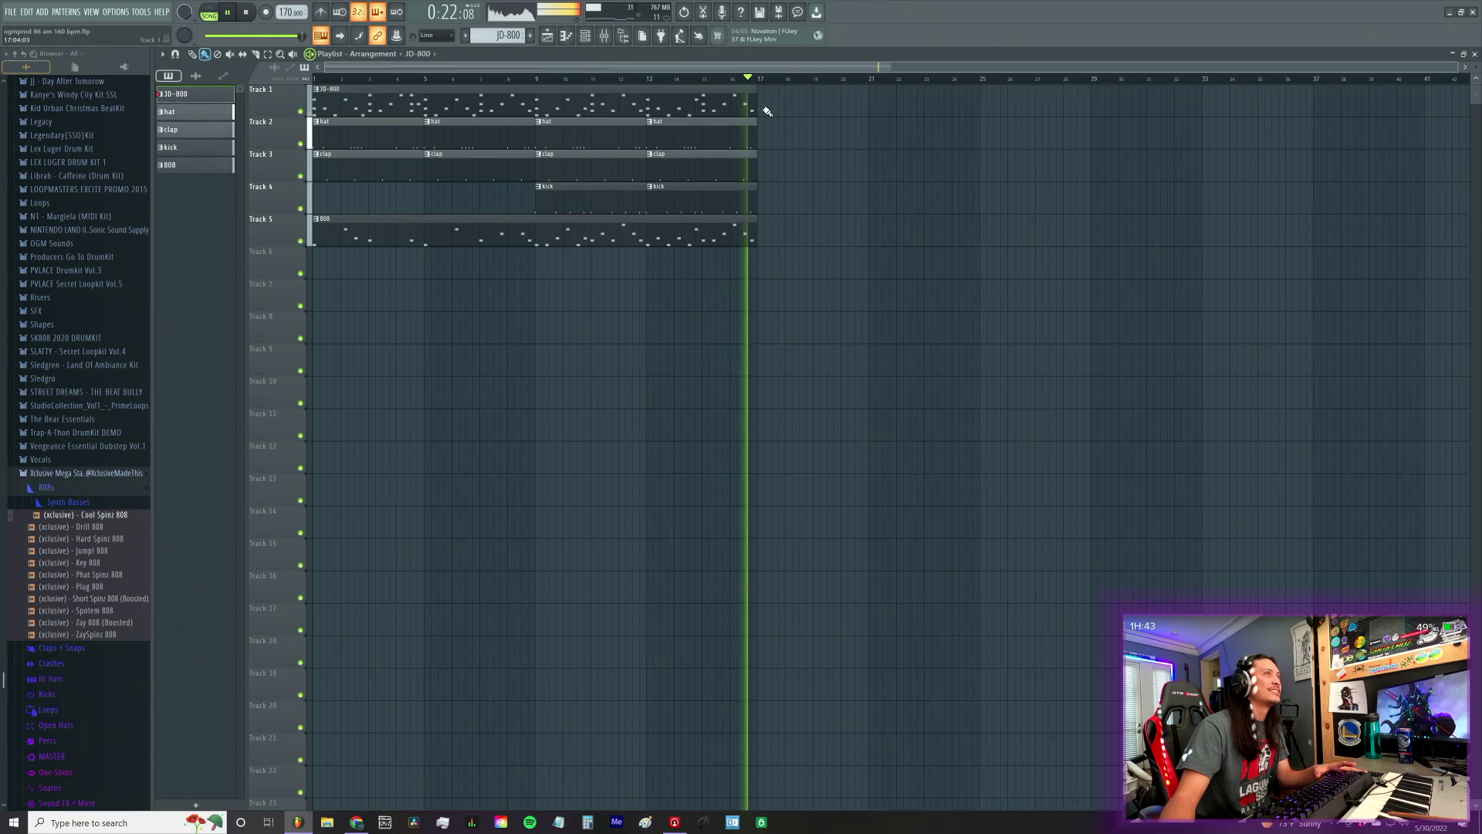
left_click(763, 109)
left_click(734, 241)
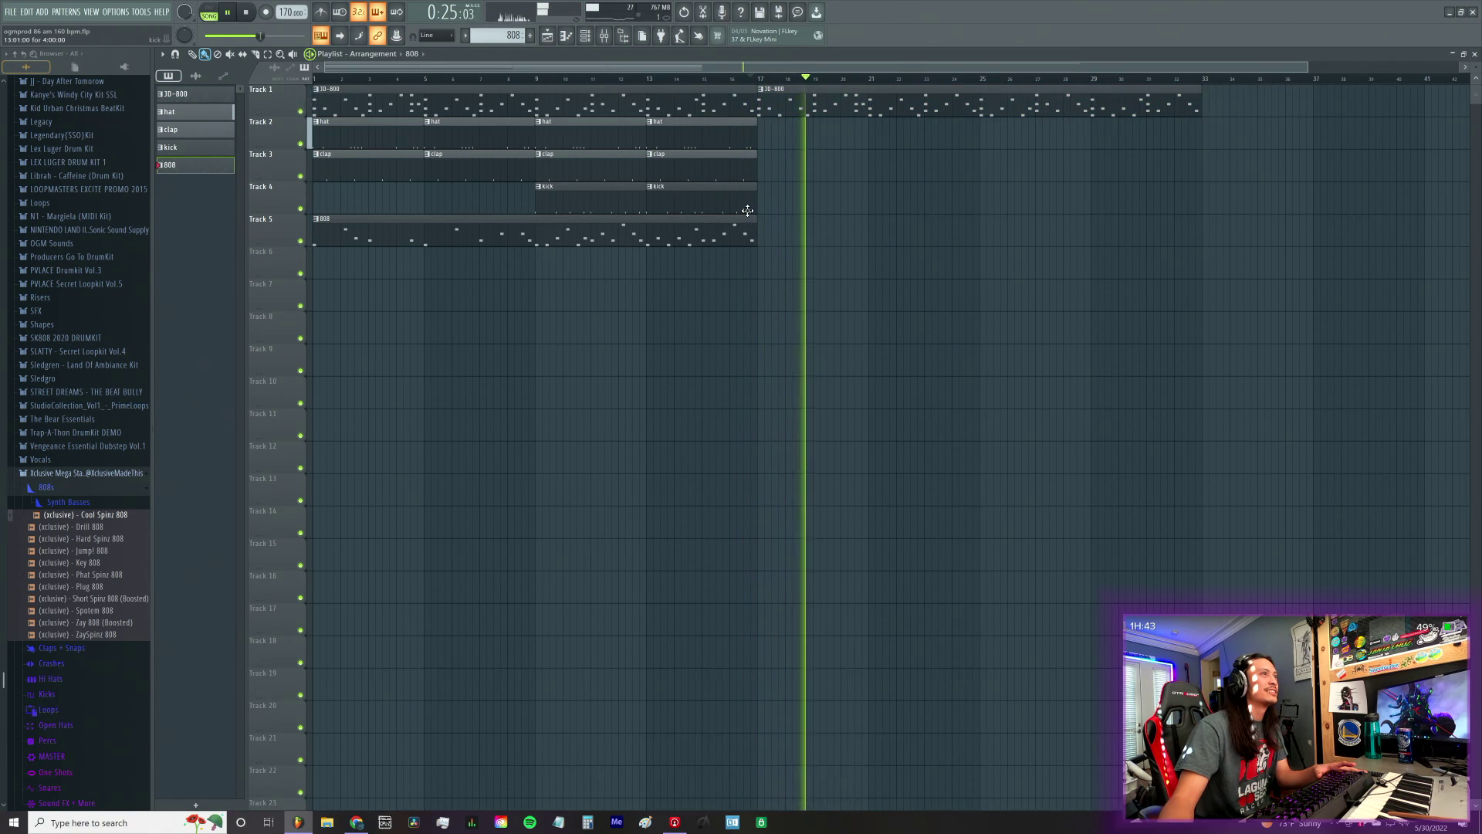
left_click(746, 178)
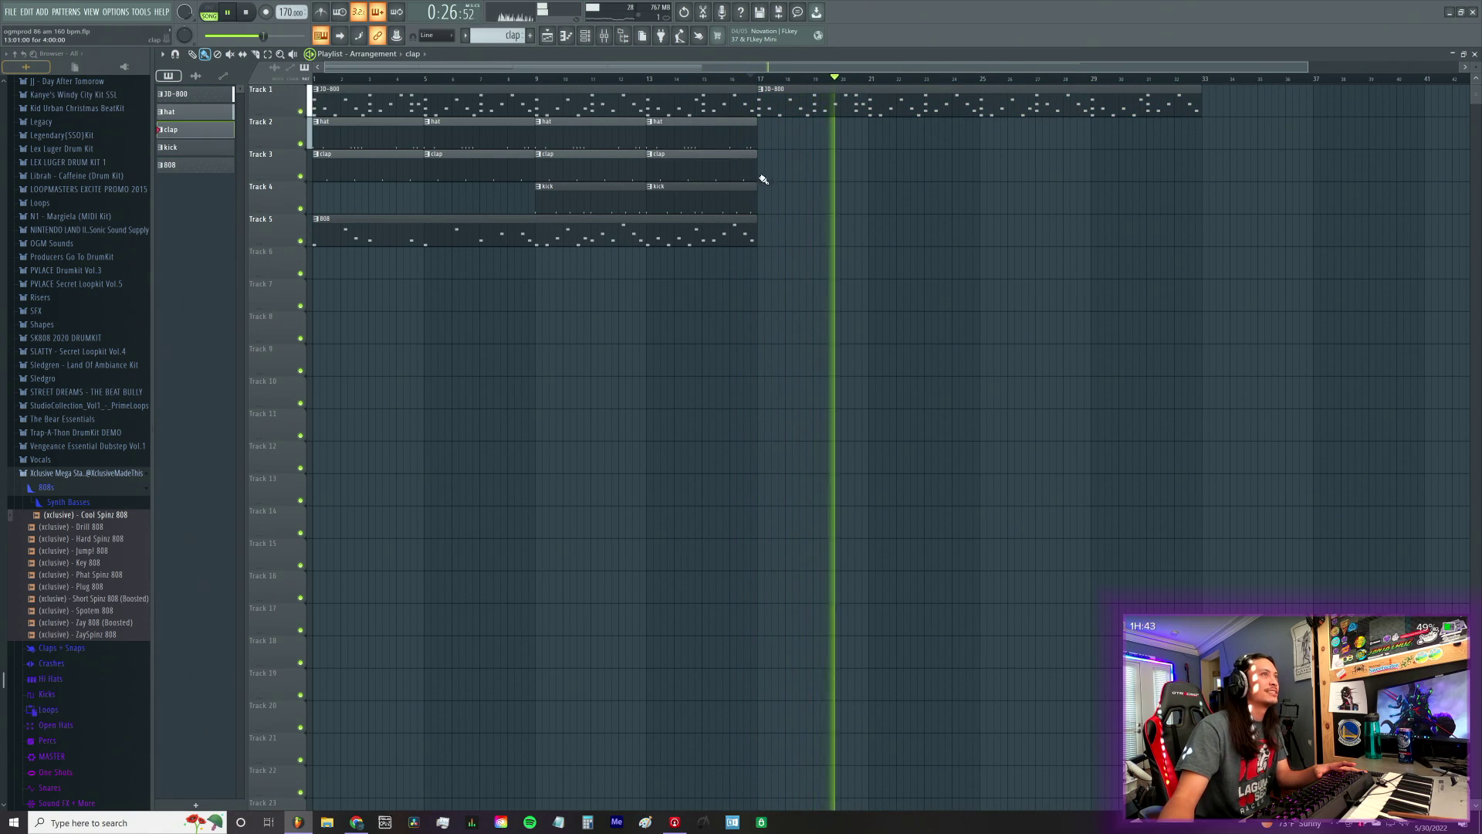
left_click(870, 164)
key("KP_Subtract")
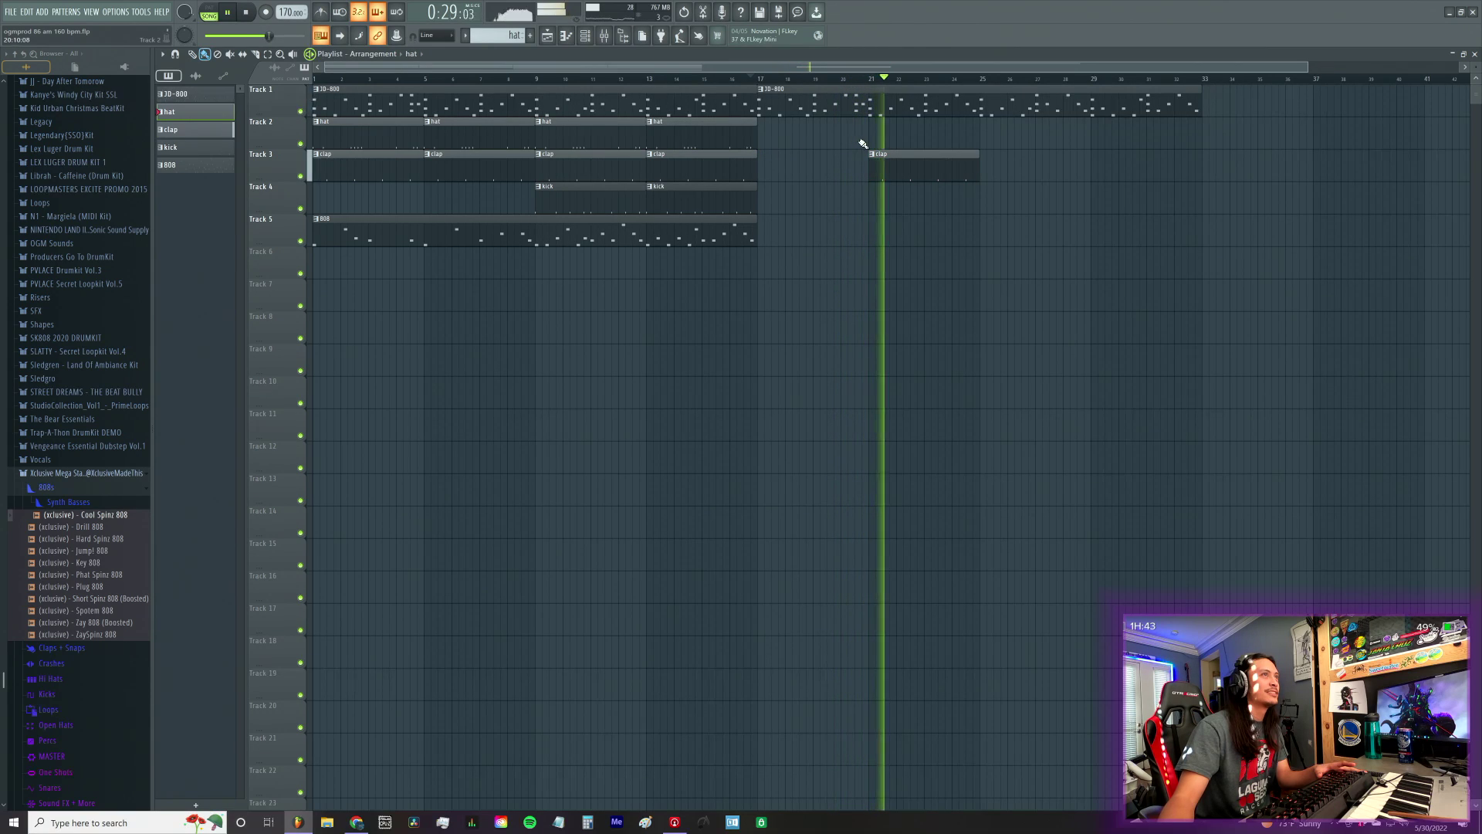
right_click(959, 155)
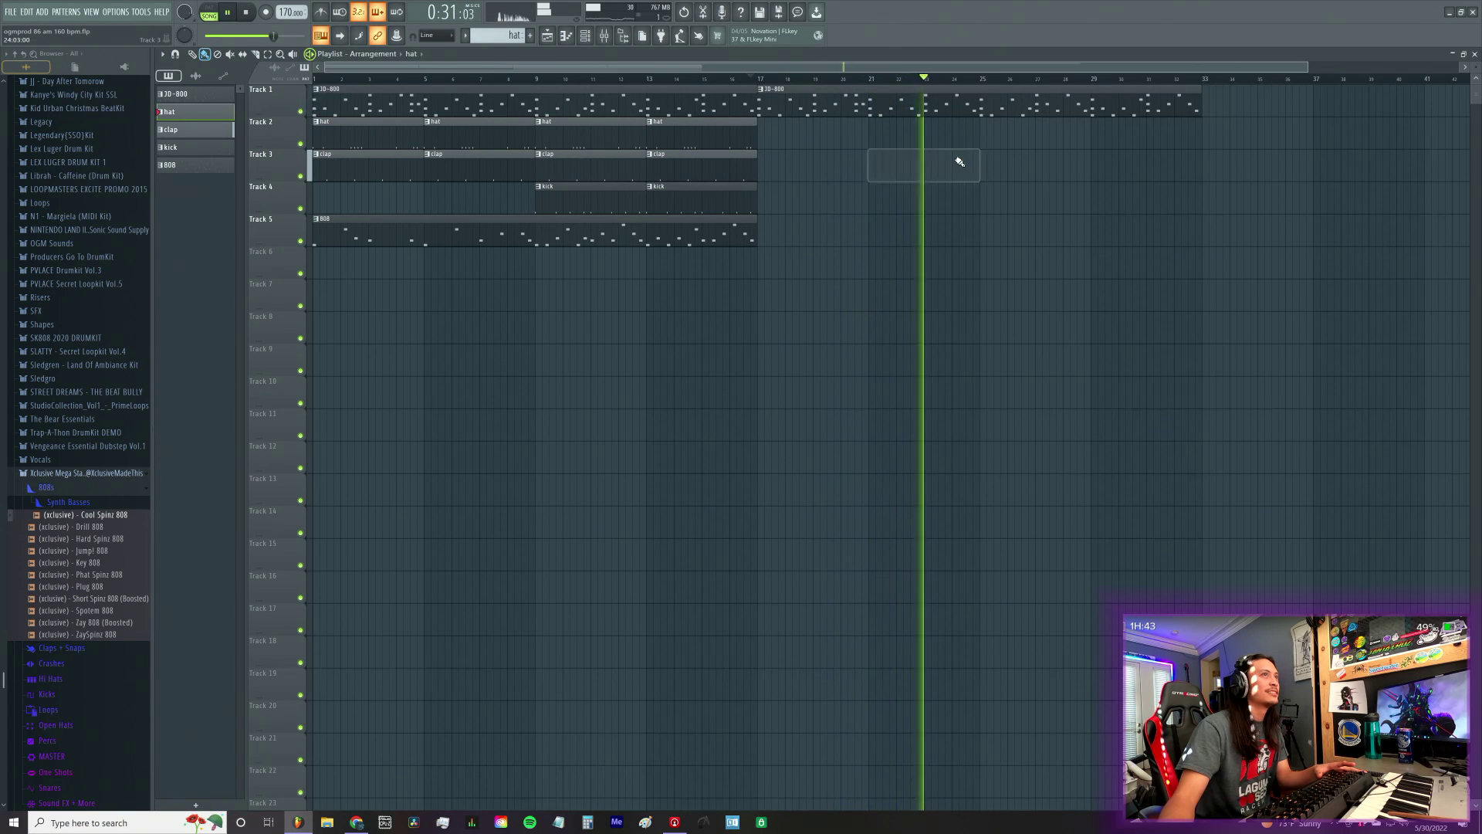
Step: Place a hat, a clap and a kick clip at bar 25 on Tracks 2, 3 and 4
left_click(976, 137)
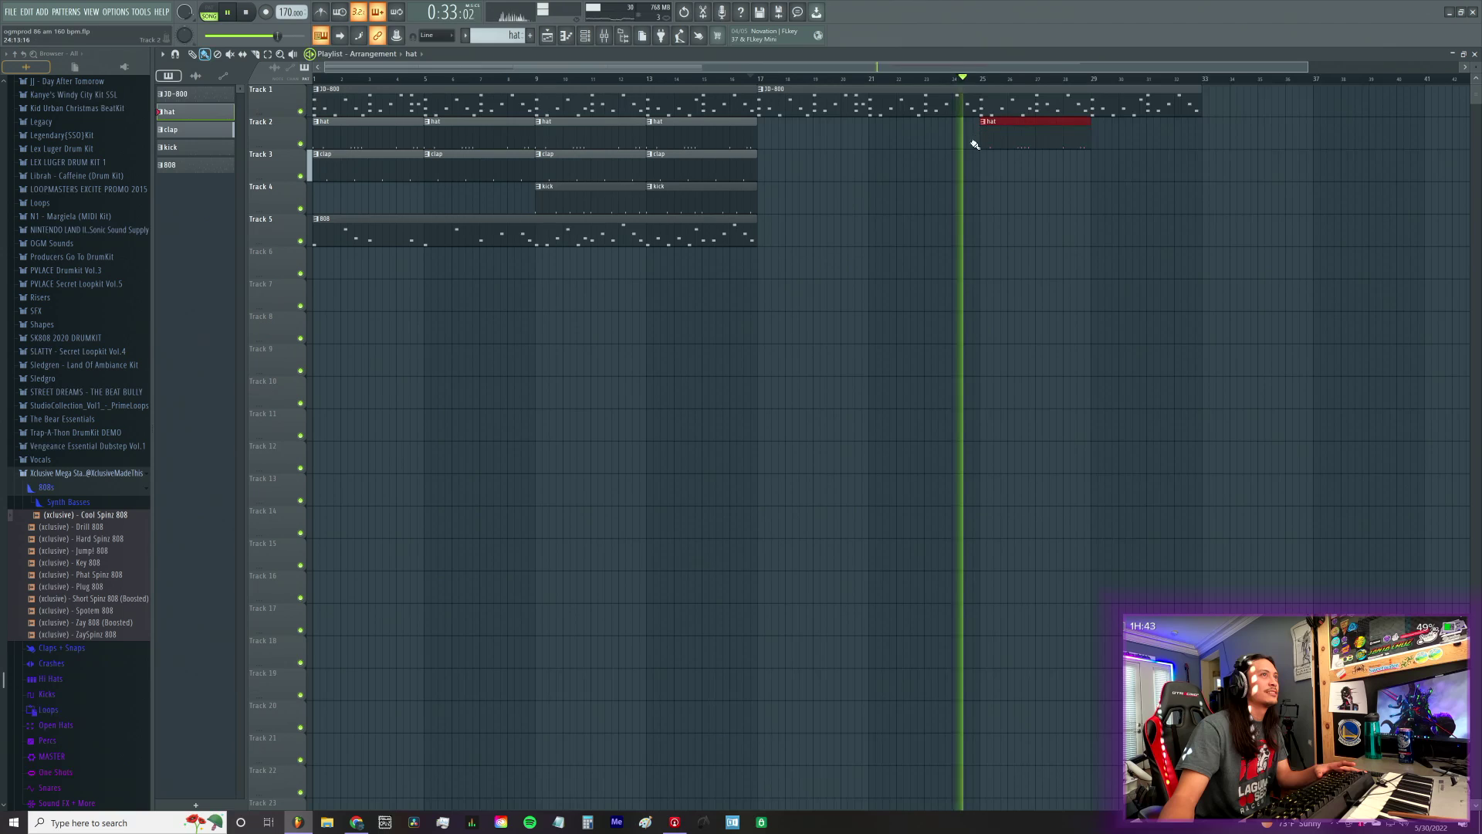
key("KP_Add")
left_click(983, 176)
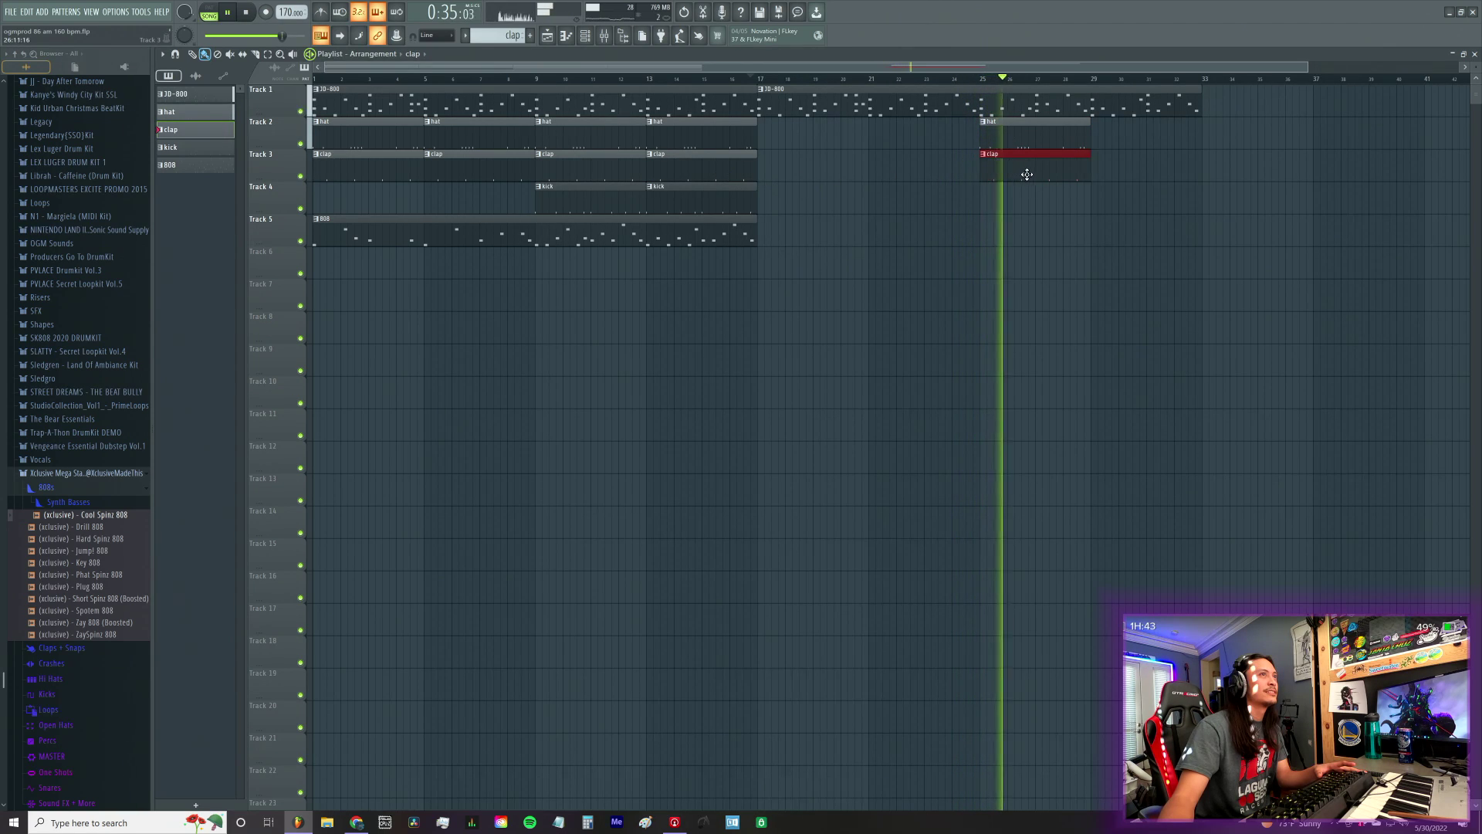
key("KP_Add")
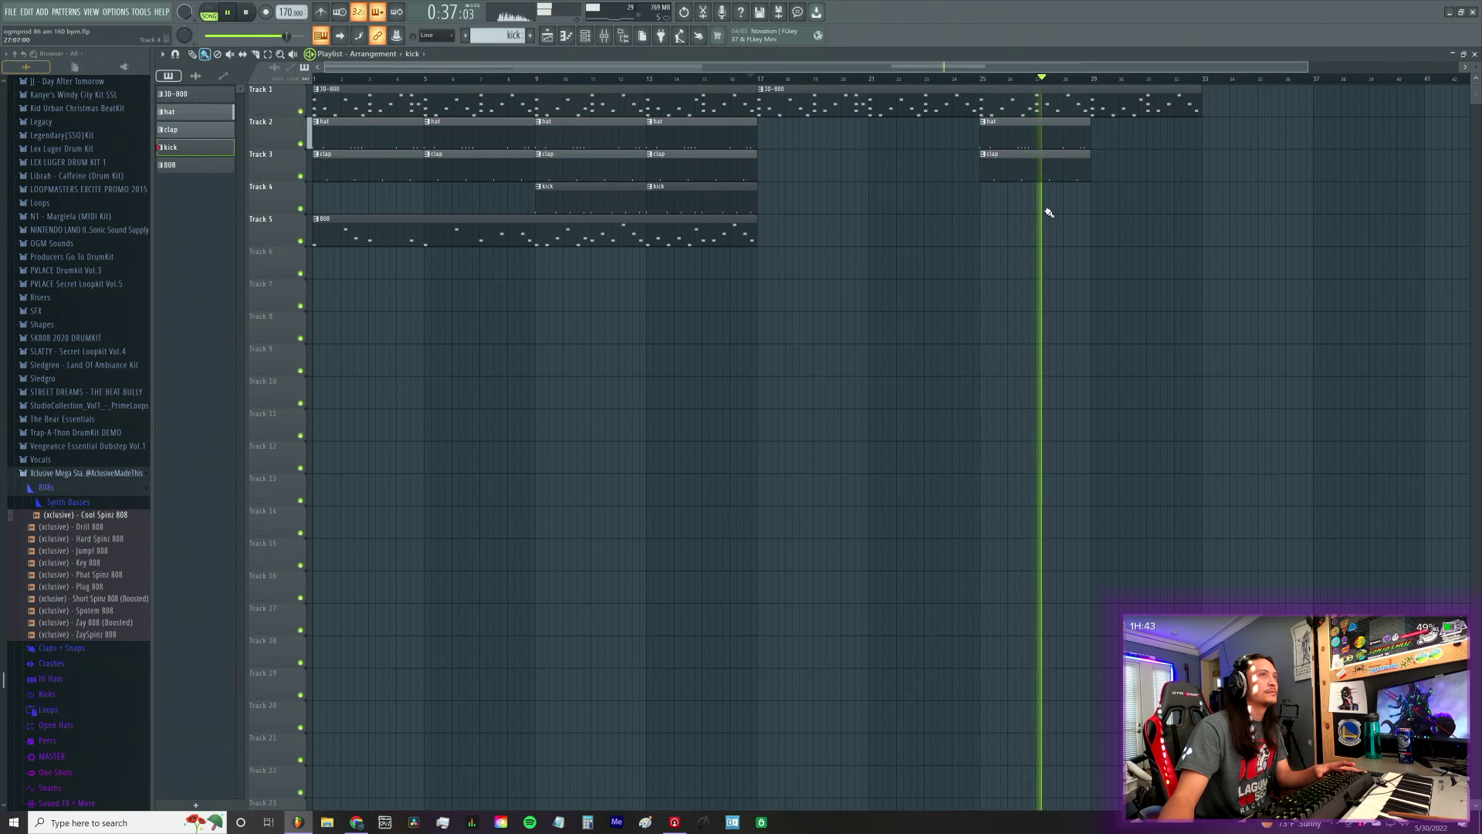
left_click(987, 195)
Step: Repeat the kick, clap and hat clips at bar 29 on Tracks 4, 3 and 2
left_click(1101, 197)
key("KP_Subtract")
left_click(1095, 171)
key("KP_Subtract")
left_click(1097, 140)
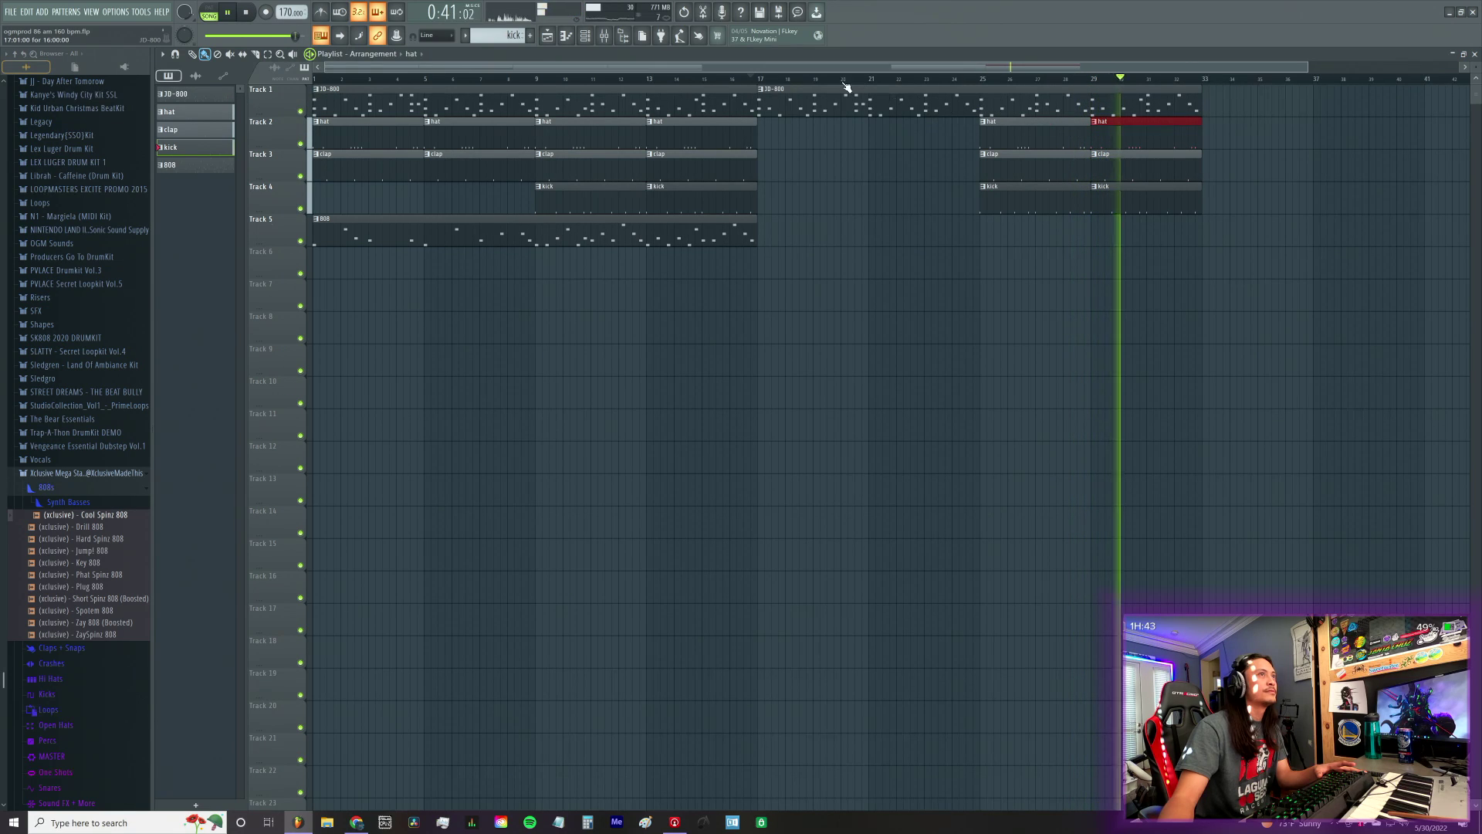
Step: Play from bar 17, add a second 808 clip there on Track 5 and replay the section
left_click(760, 80)
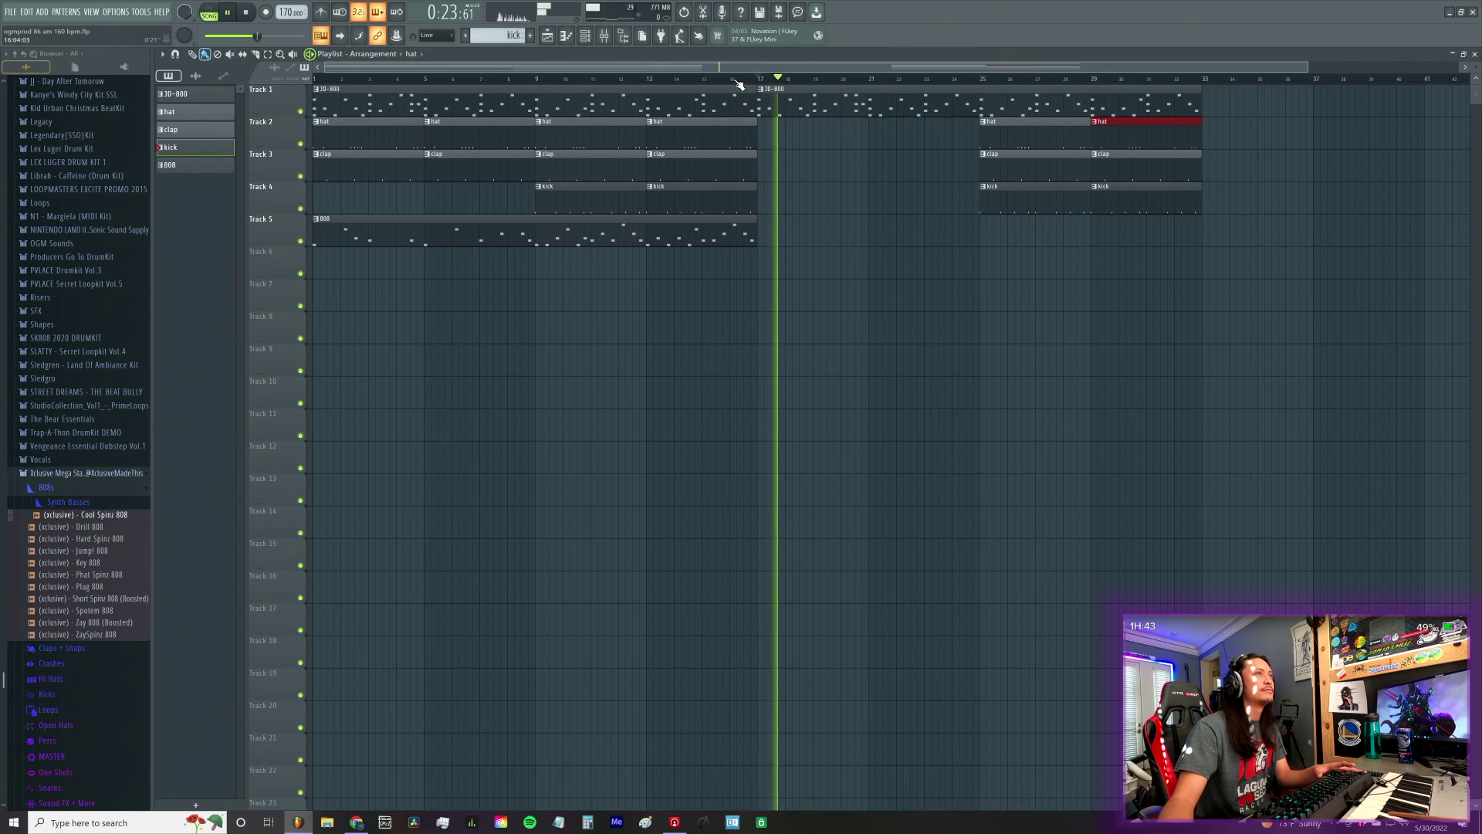
left_click(736, 241)
left_click(768, 232)
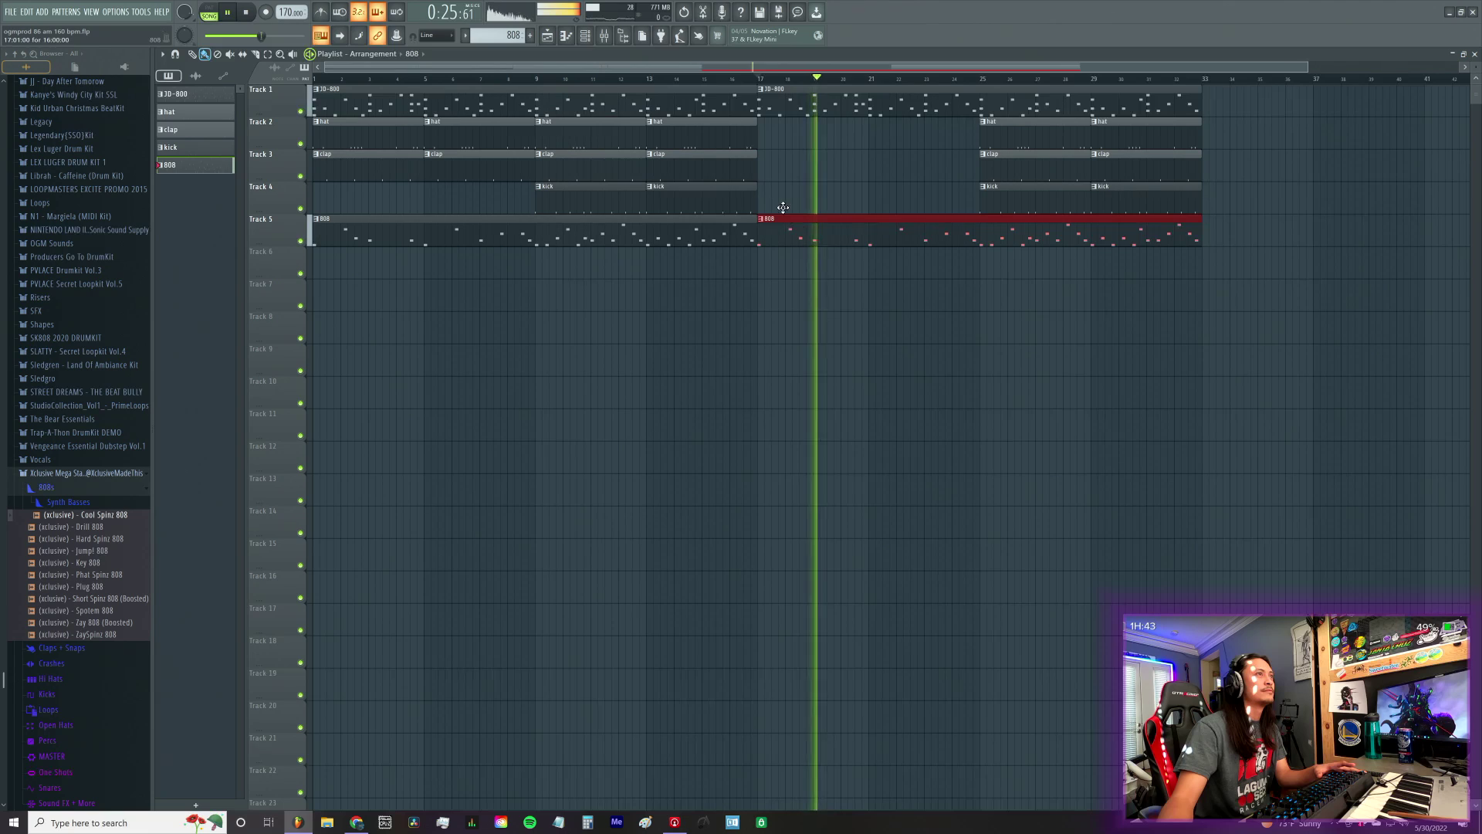
left_click(747, 80)
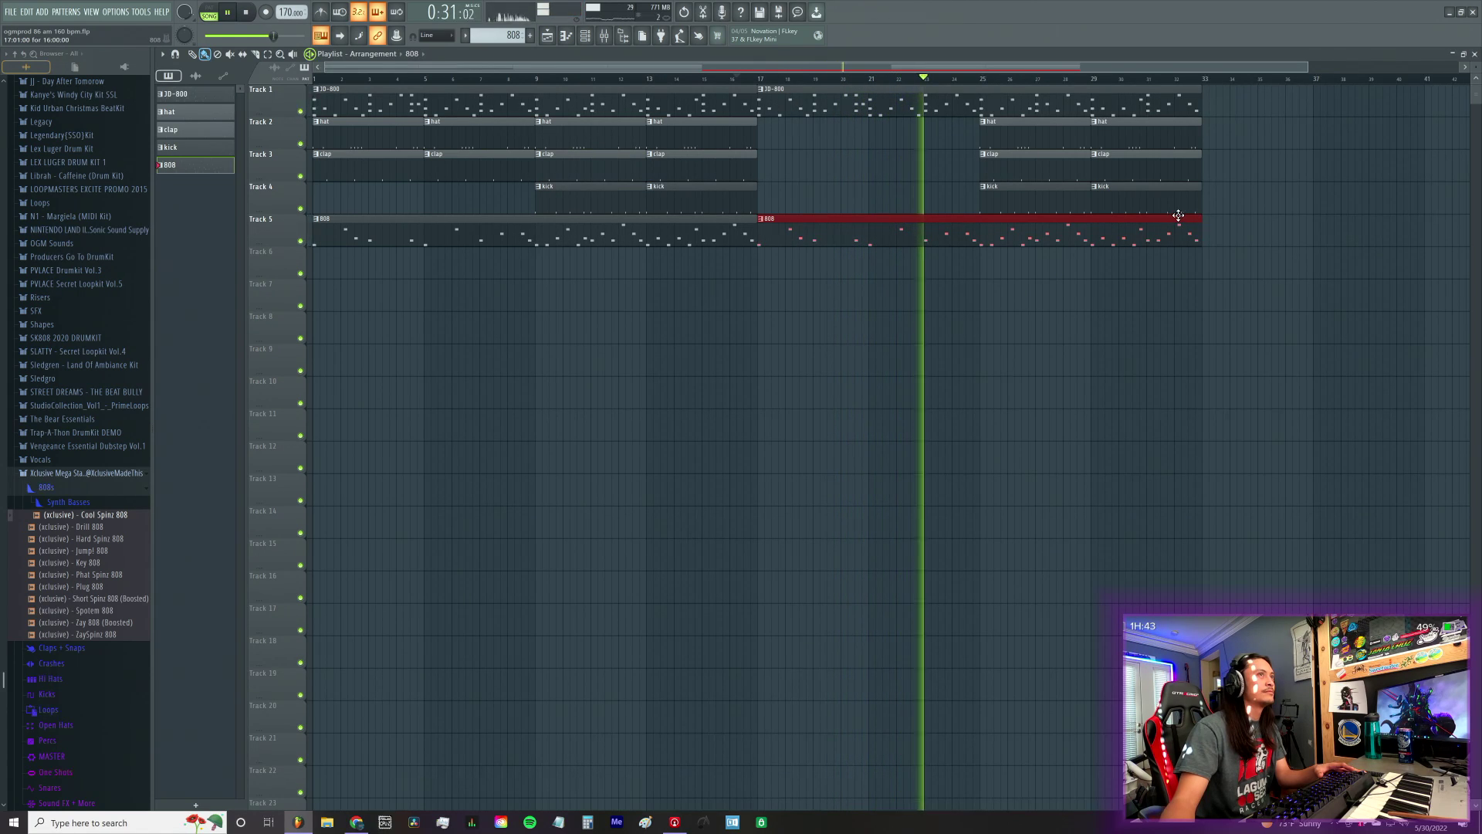
Step: Delete the hat clips at bars 25 and 29 and the kick clip at bar 25
right_click(1063, 140)
right_click(1122, 147)
right_click(1069, 199)
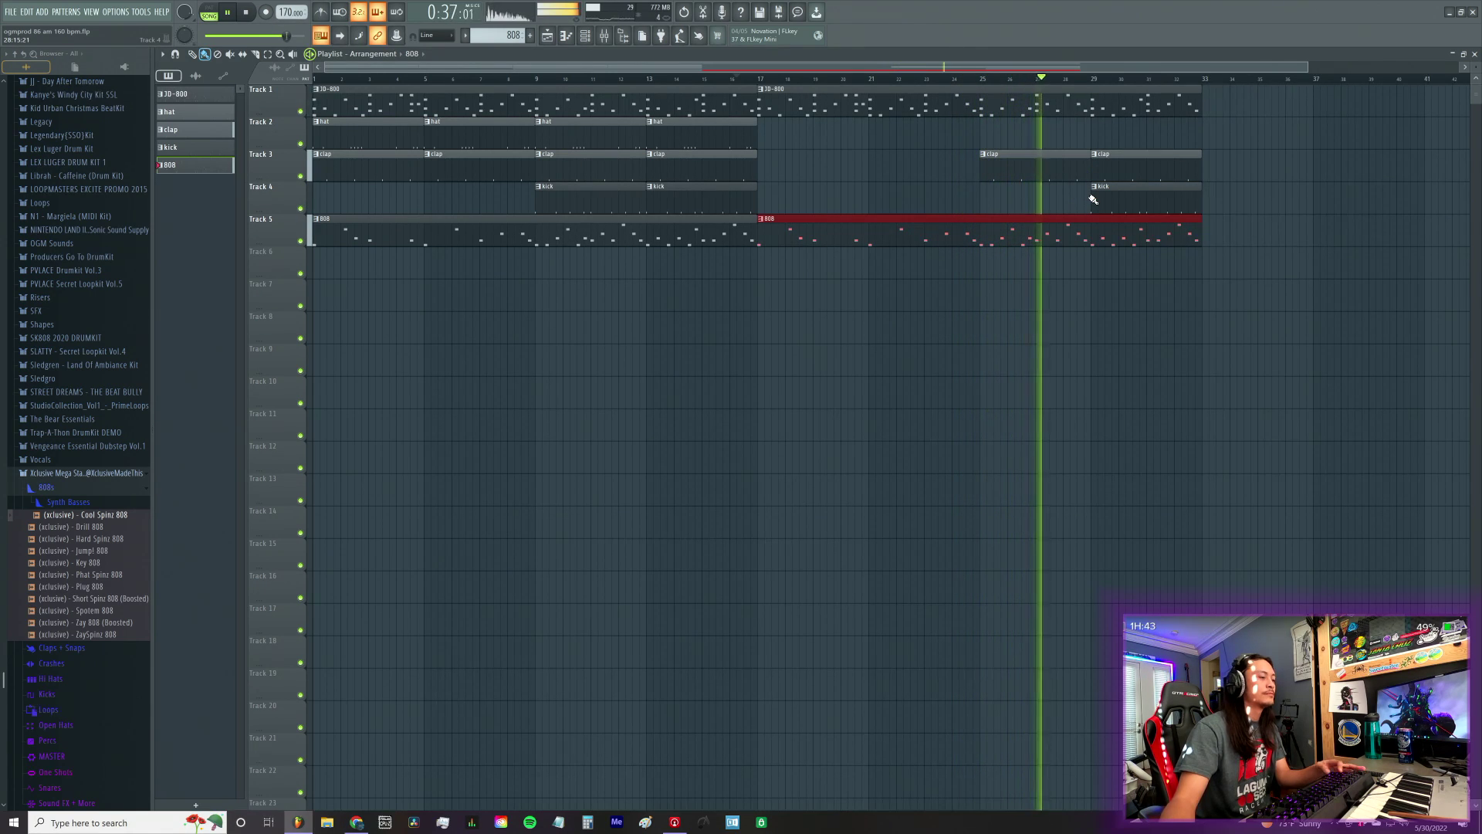
Step: Shorten the kick clip at bar 29 to about half a bar and place an equally short kick clip at bar 25
left_click_drag(1200, 199, 1105, 209)
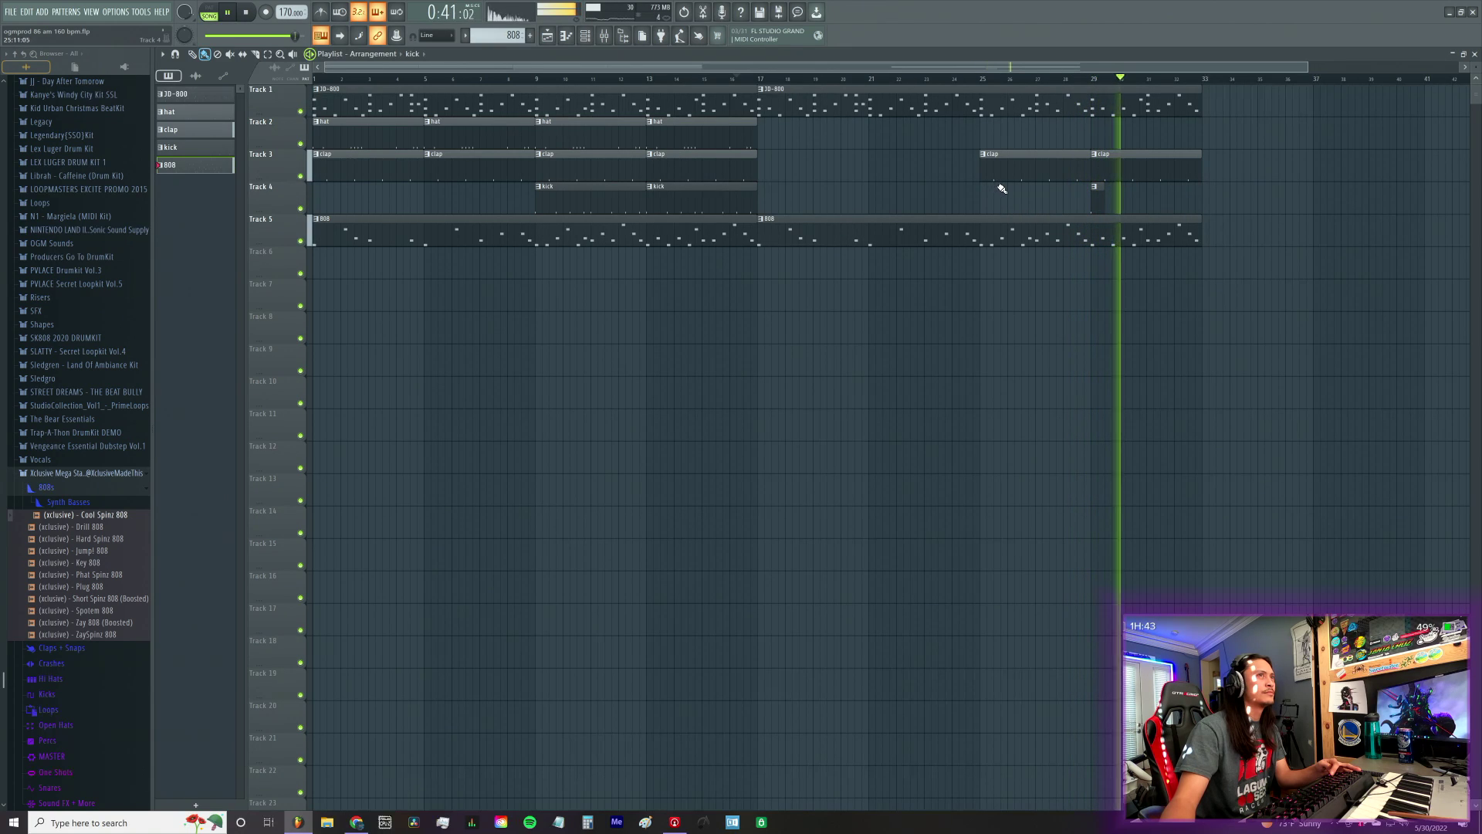
right_click(1094, 194)
left_click(1047, 178)
left_click(1097, 194)
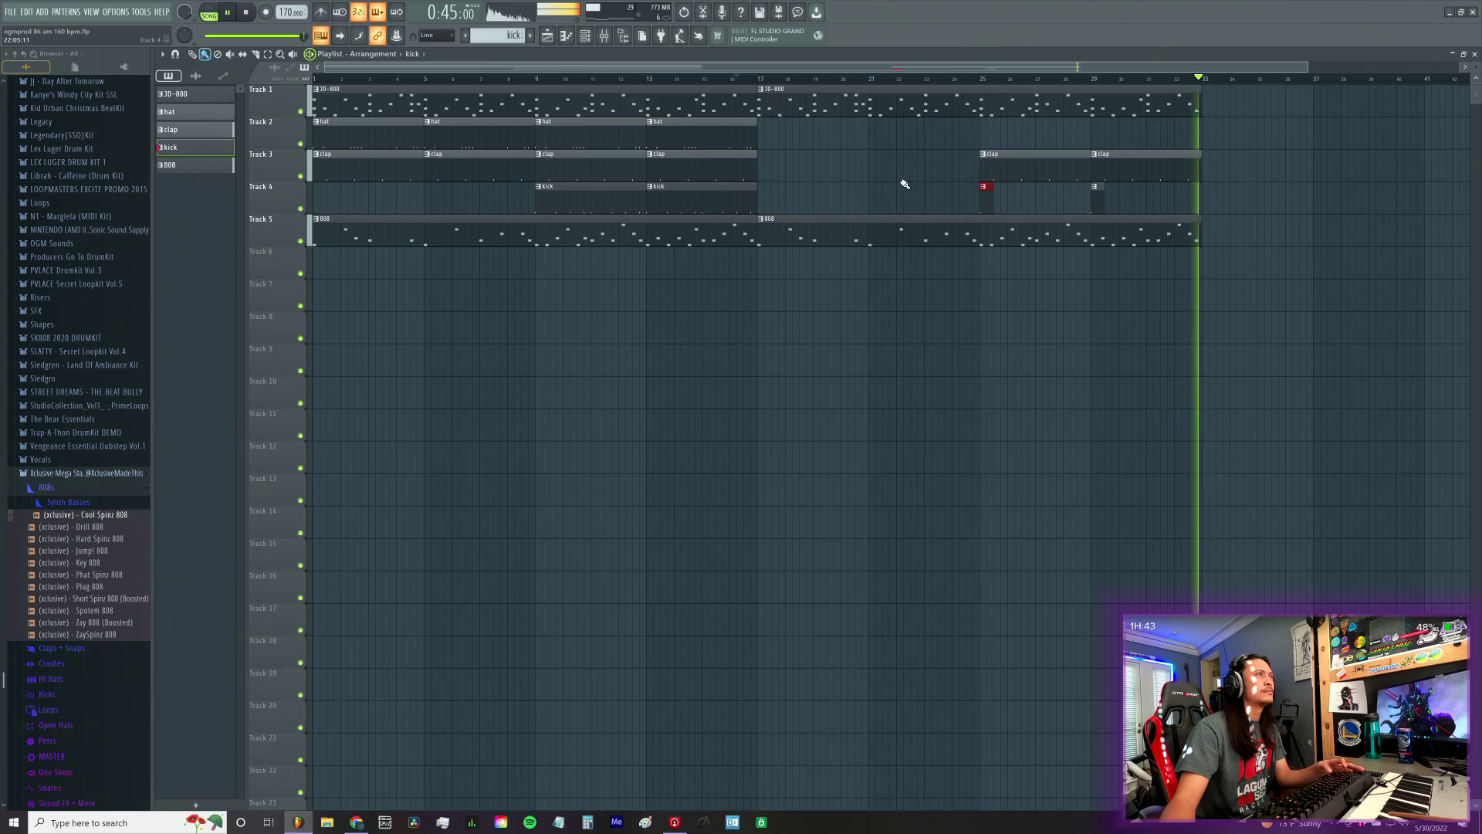
Step: Show the channel rack and listen to the arrangement from the beginning
left_click(589, 39)
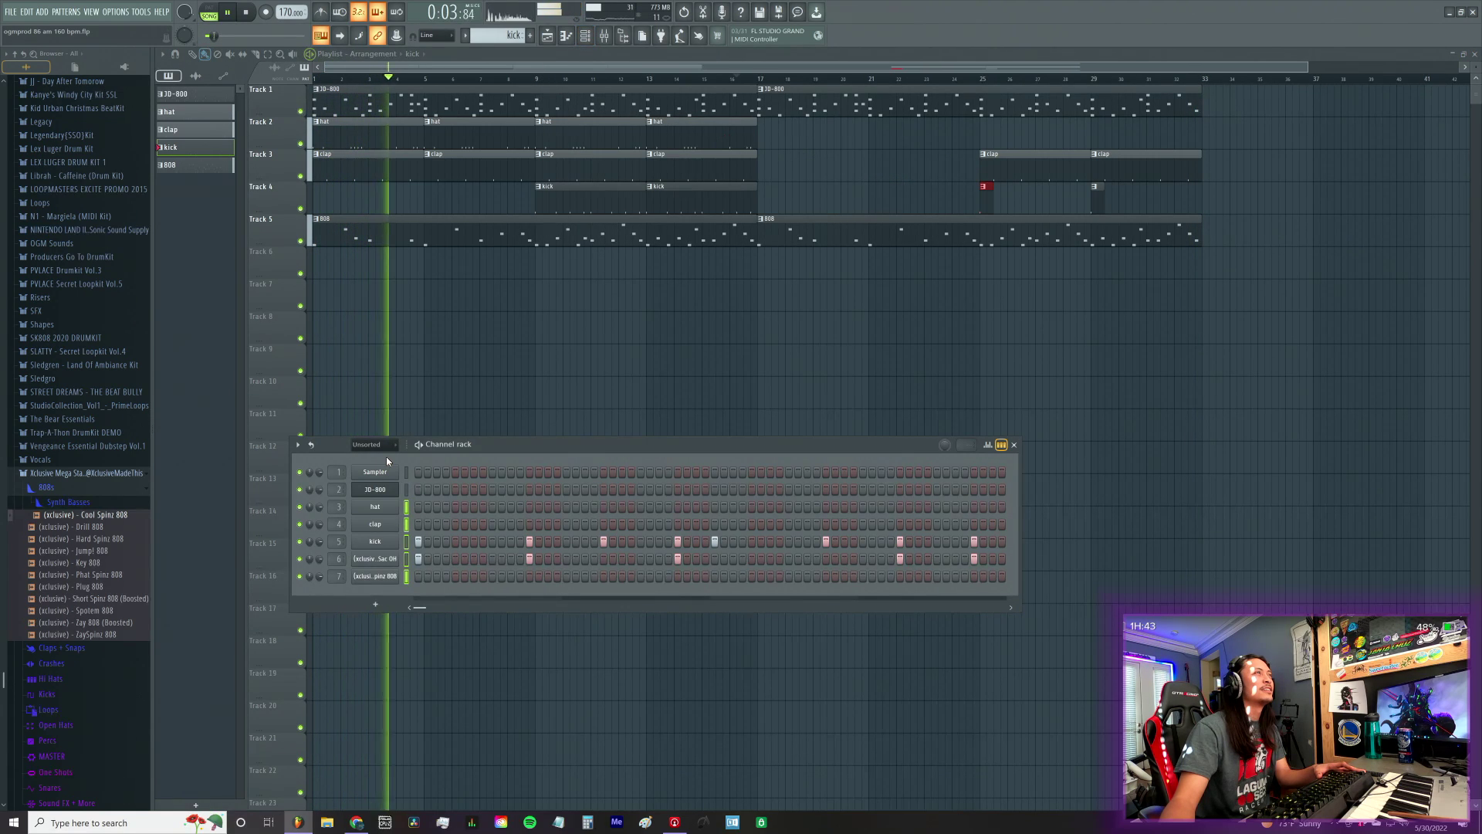
key("space")
right_click(377, 559)
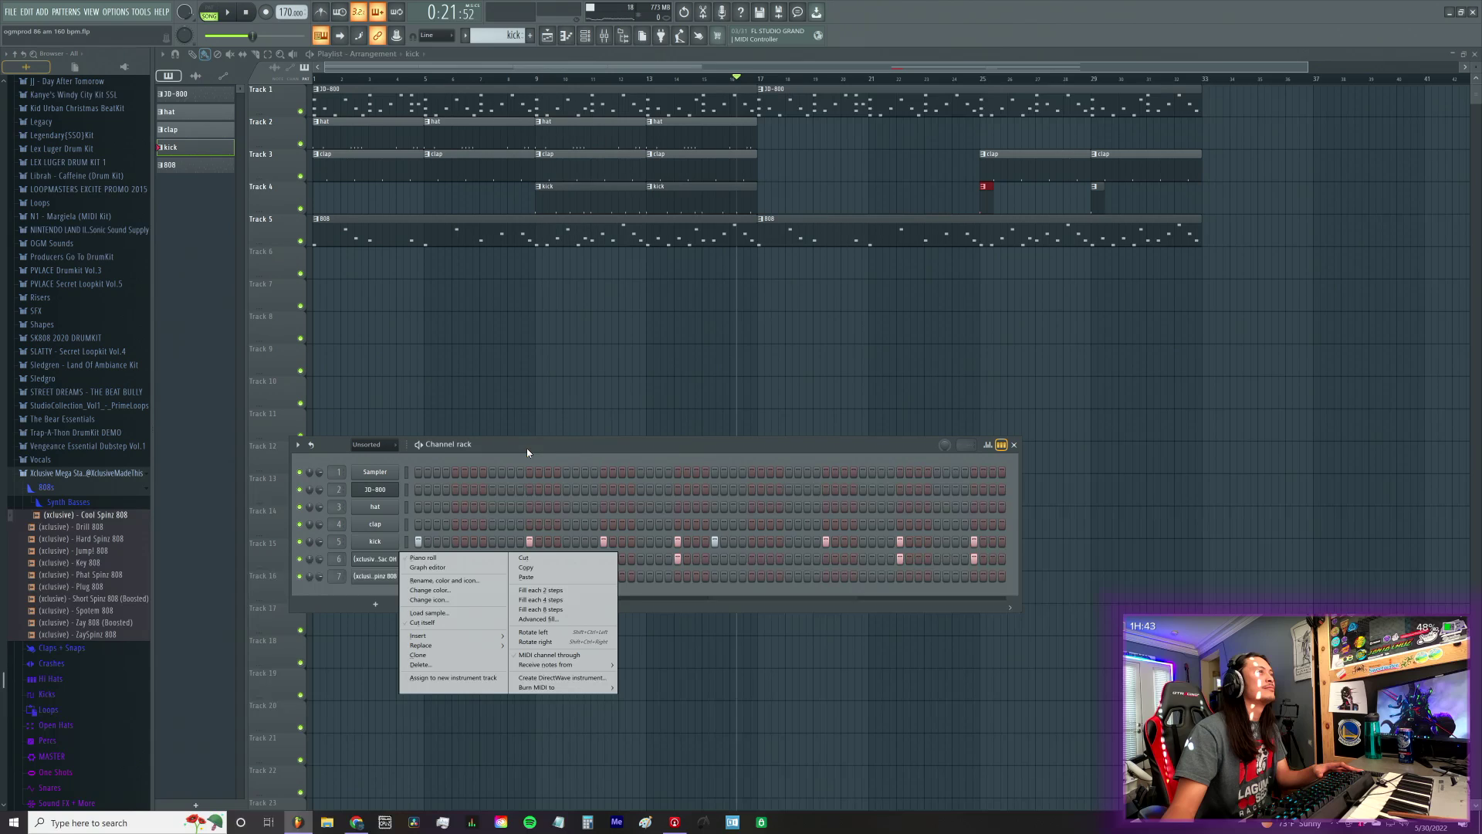
key("Escape")
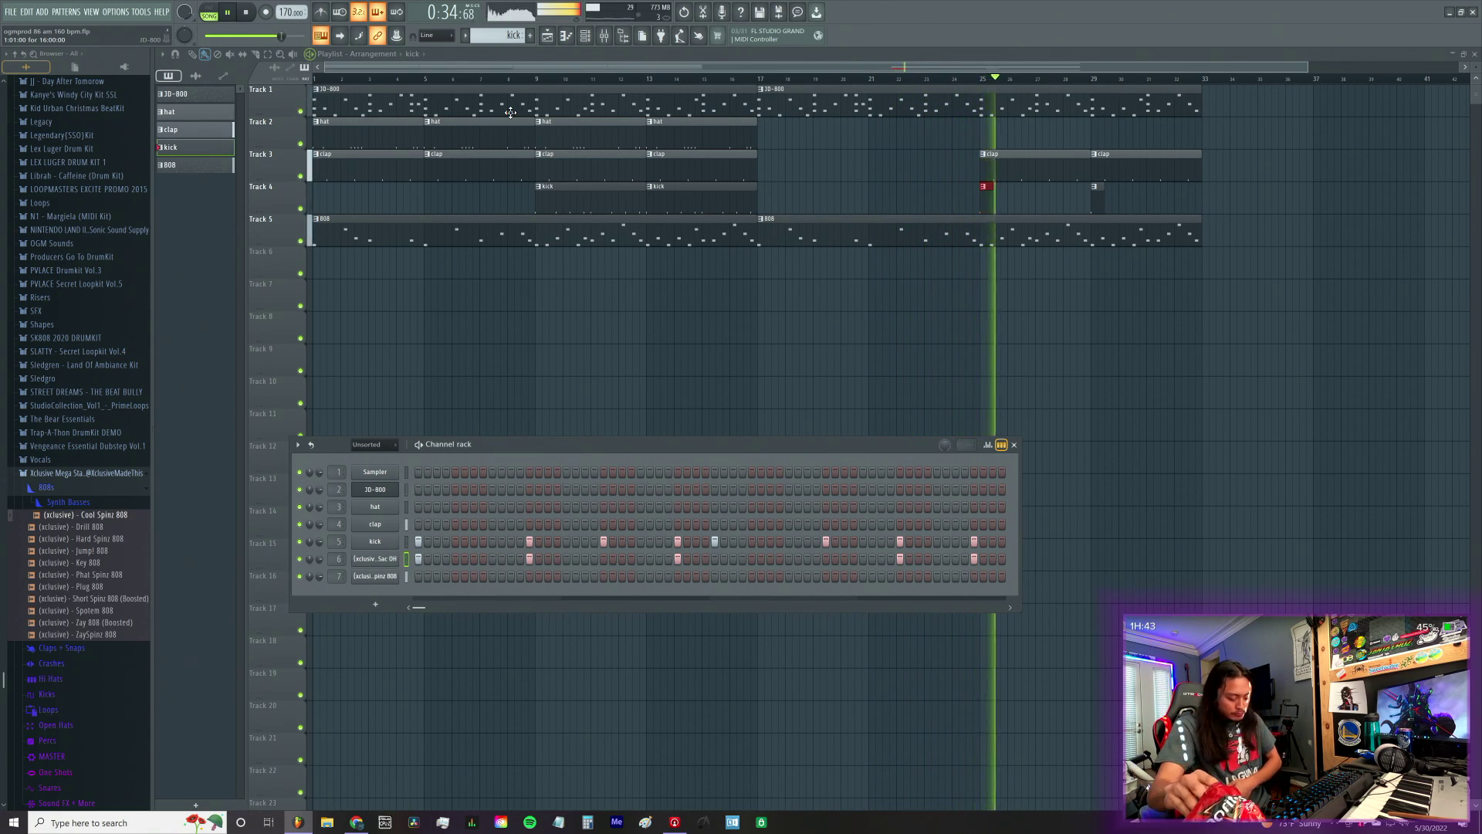
key("space")
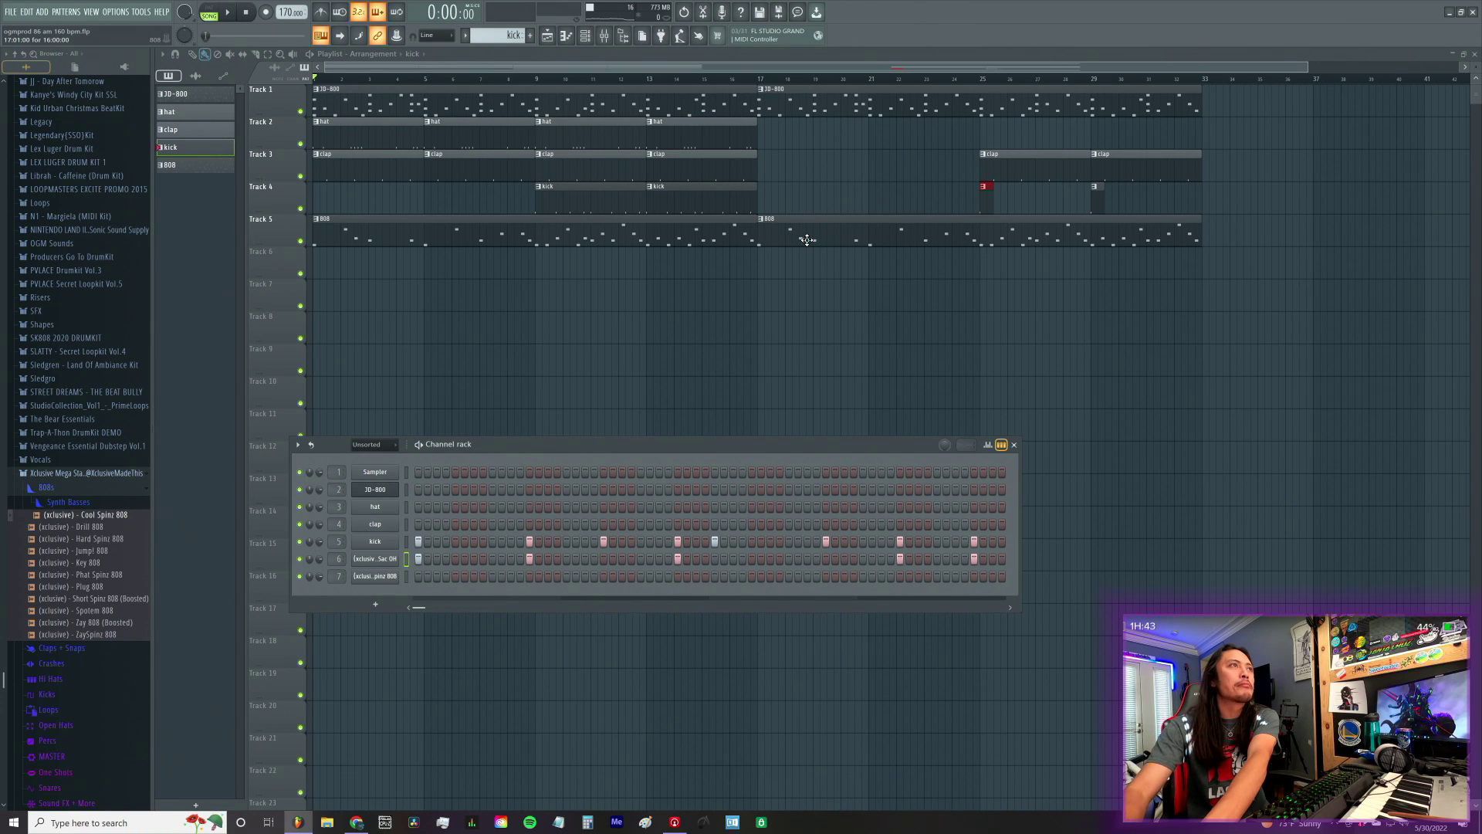
Step: Delete the 808 clip at bar 17 on Track 5 and replay the arrangement from the start
right_click(875, 244)
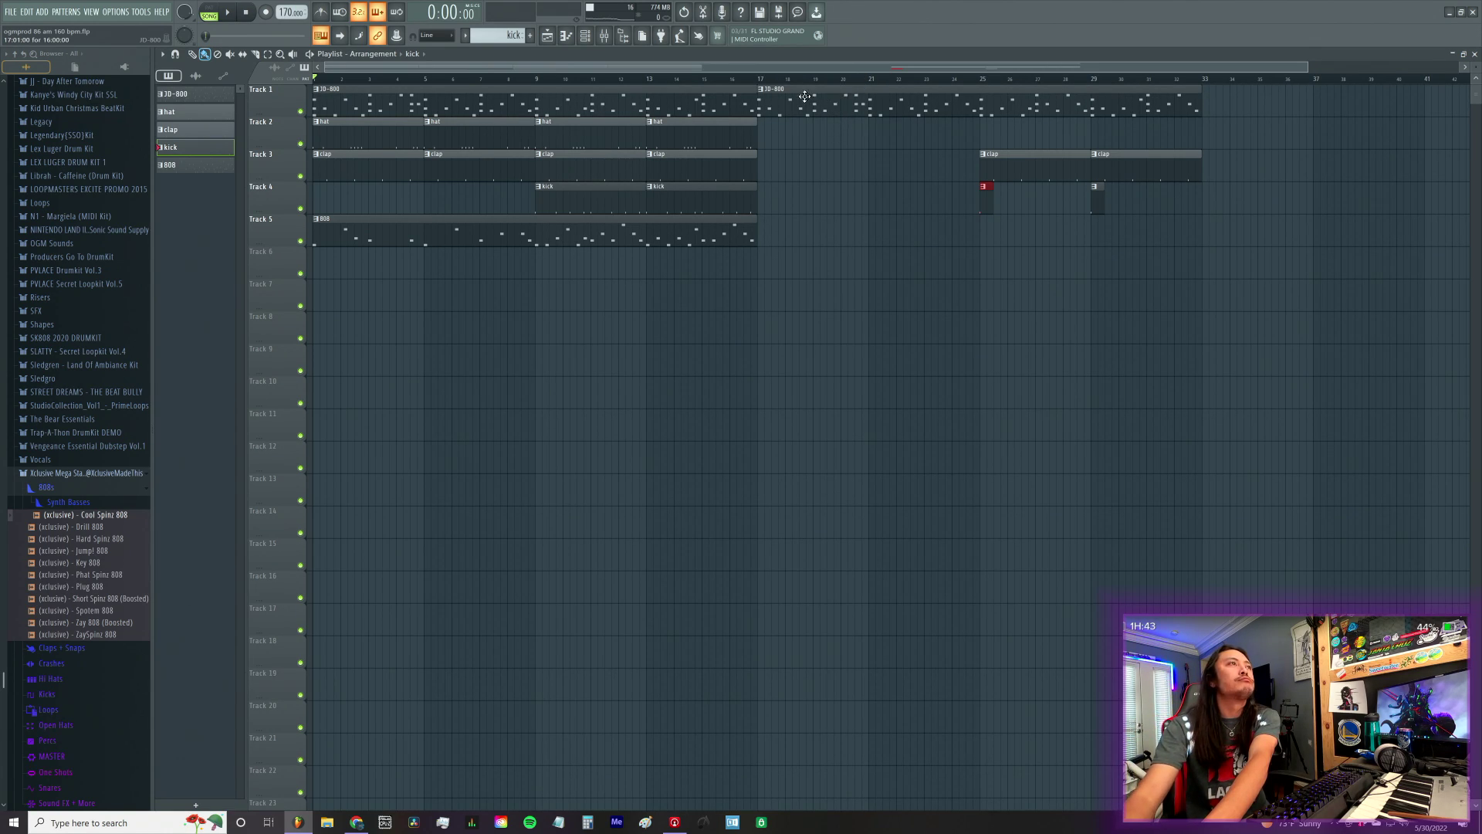
mouse_move(697, 71)
left_mouse_down()
mouse_move(836, 68)
mouse_move(694, 68)
left_mouse_up()
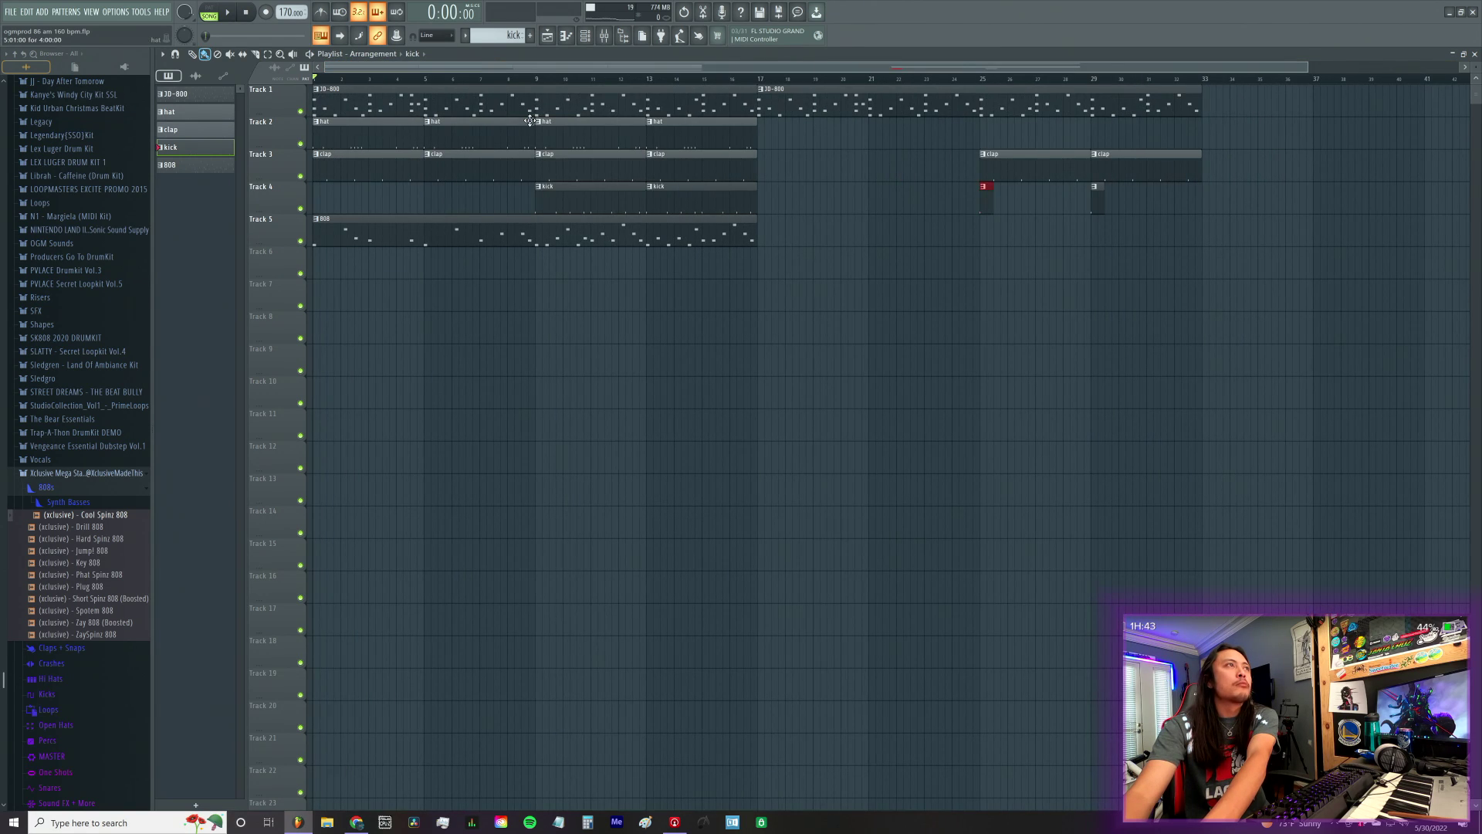
left_click(764, 79)
key("space")
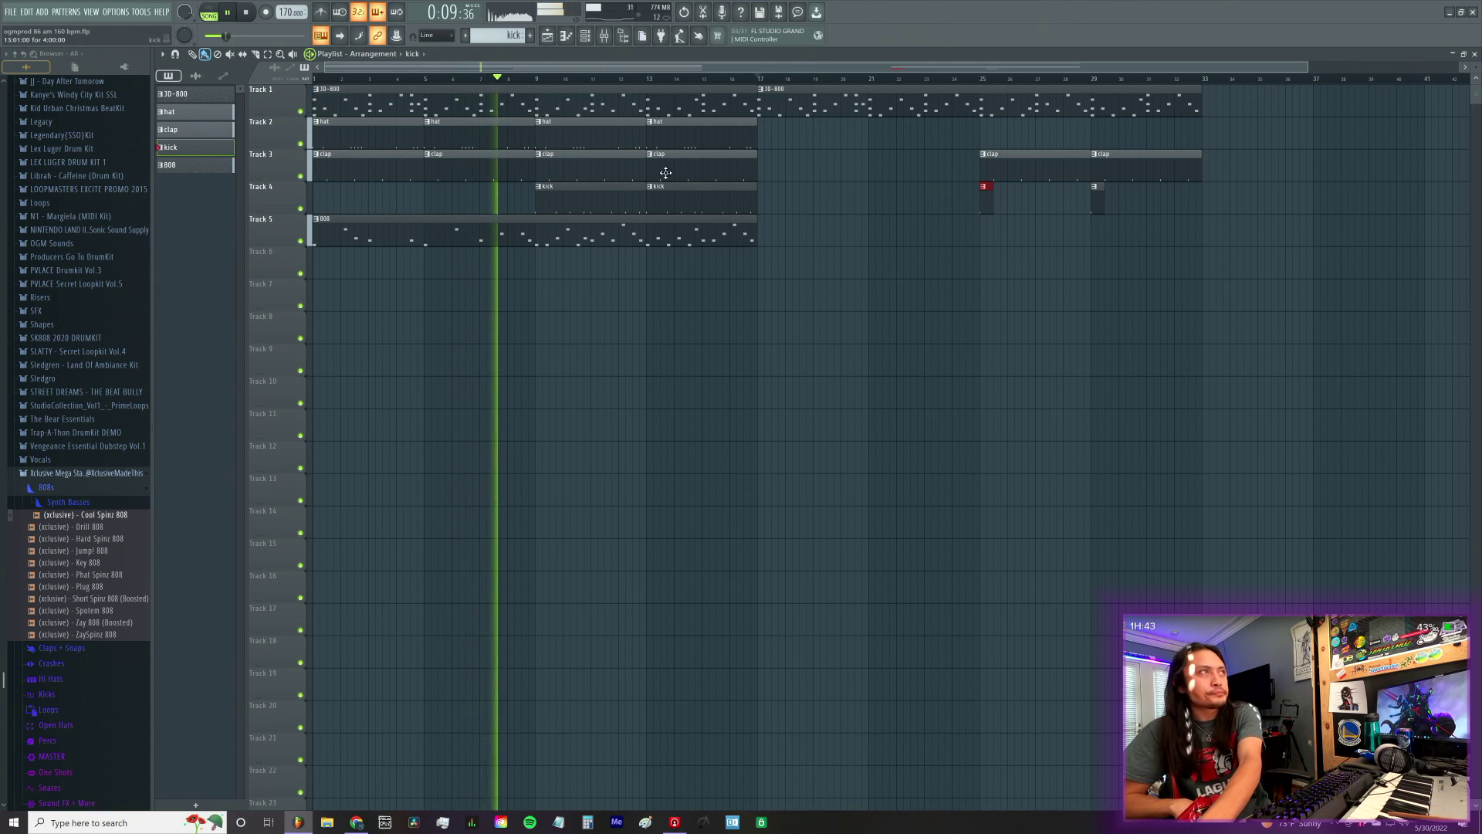
left_click(316, 79)
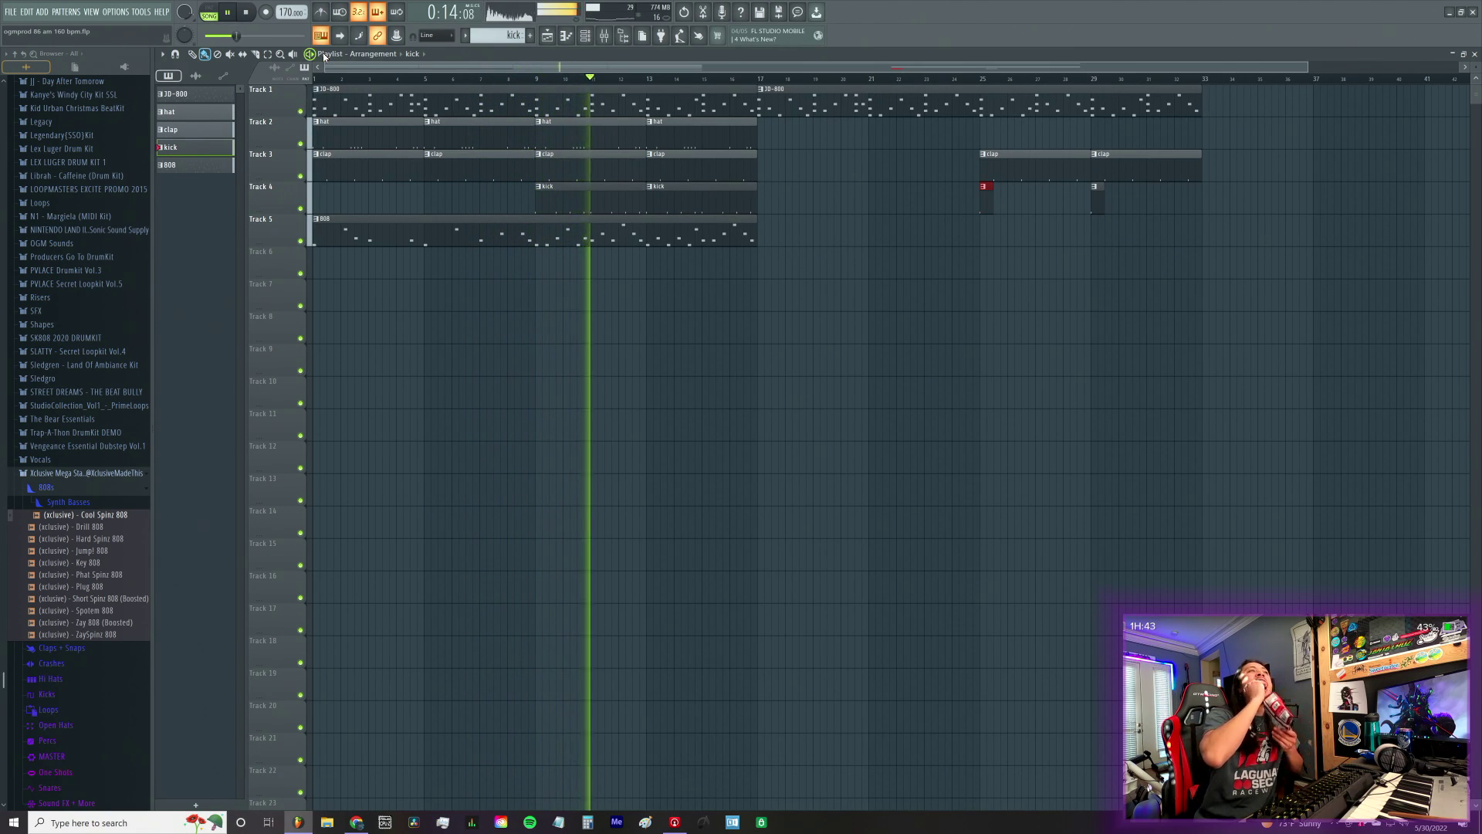
key("space")
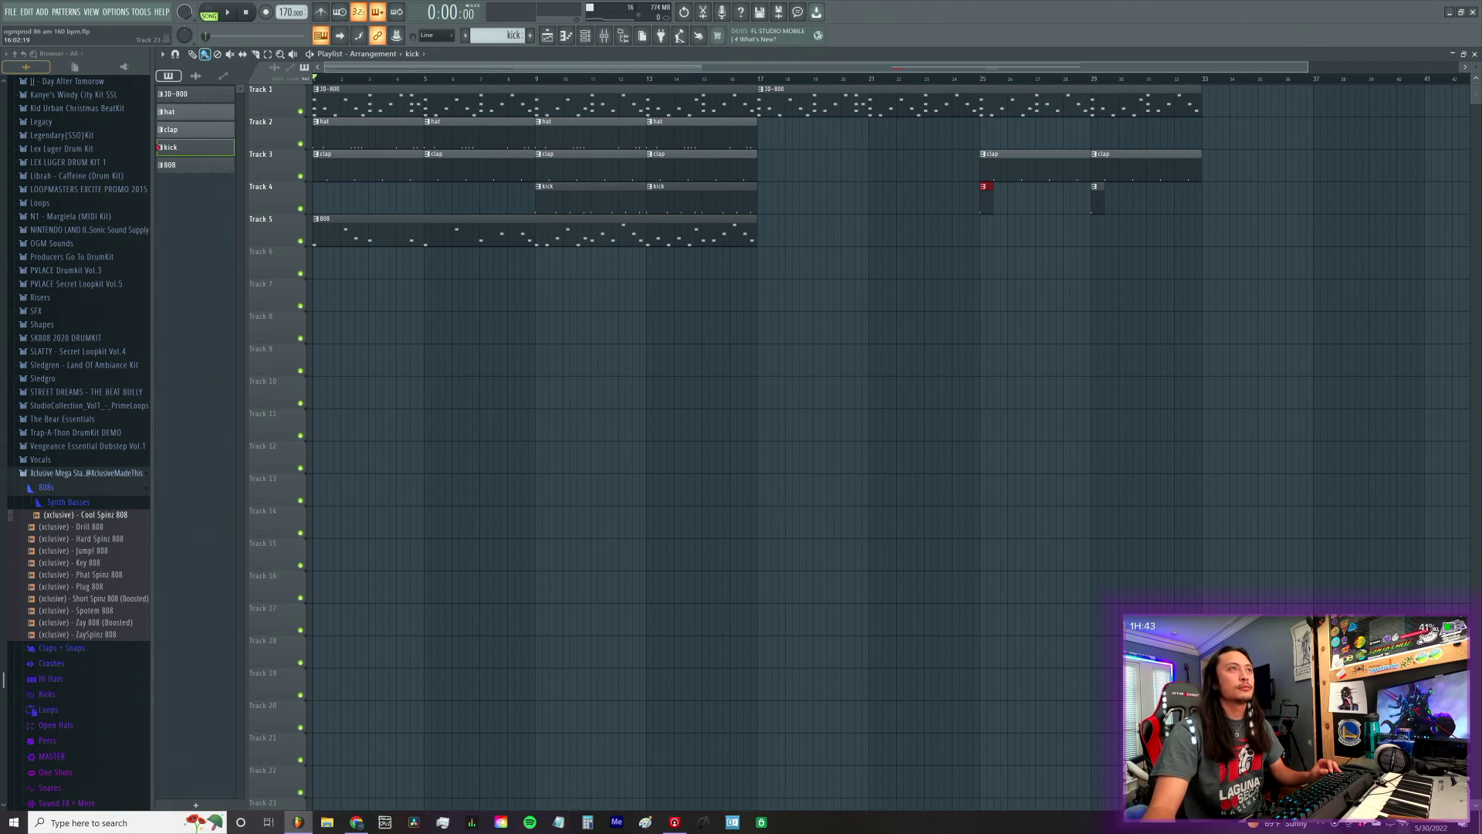
Step: Swap the two 16-bar sections so the sparse clap and short-kick part starts at bar 1 and the full drums and 808 at bar 17
left_click_drag(1256, 342, 399, 388)
left_click(762, 308)
left_click_drag(762, 309, 792, 96)
left_click_drag(772, 579, 344, 98)
Step: Slice the JD-800 and 808 clips at bar 25 and move all clips from bar 25 onward to bar 33
left_click_drag(1238, 308, 994, 83)
left_click(256, 55)
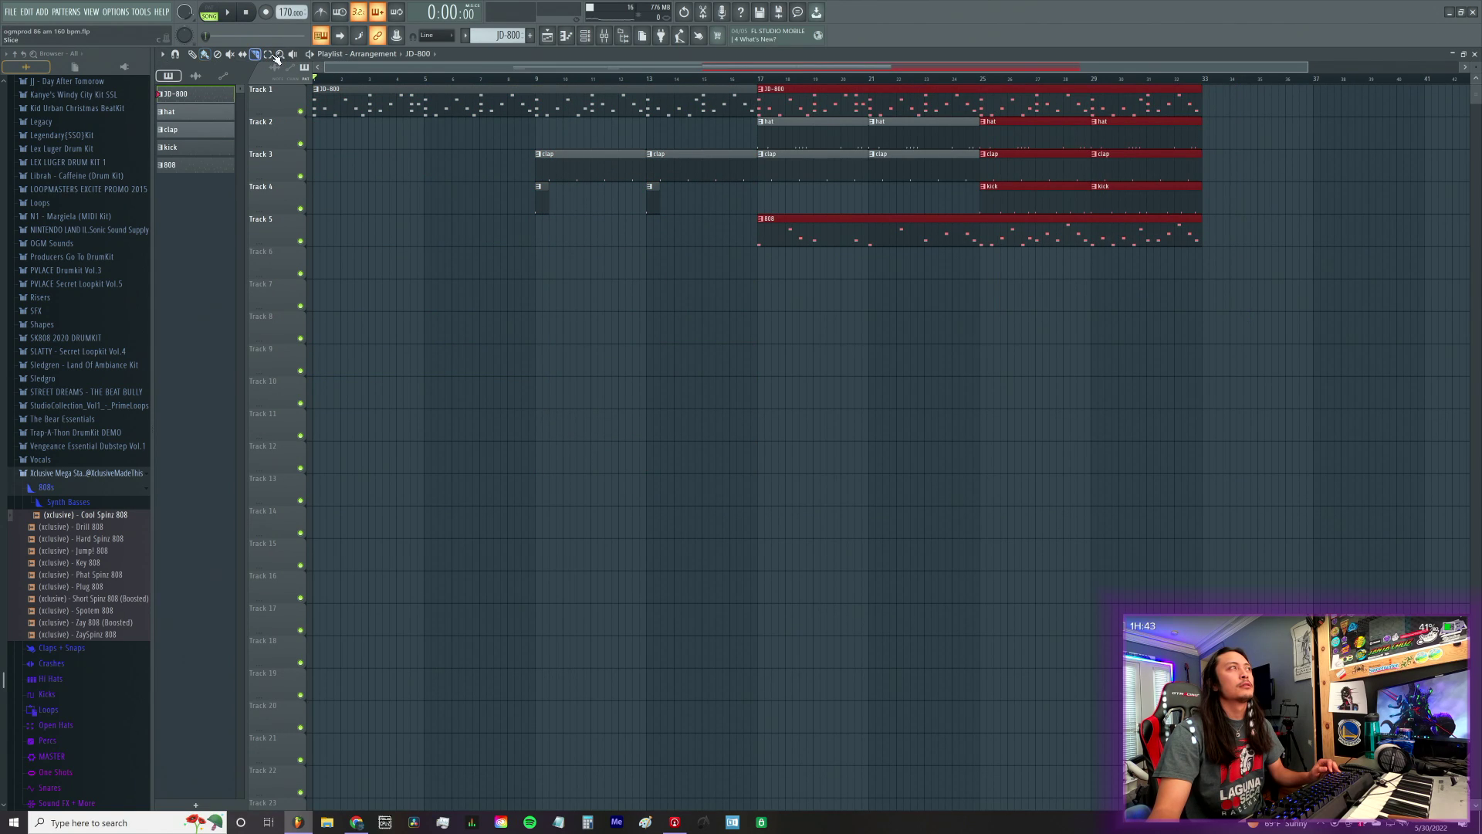
left_click_drag(980, 94, 985, 254)
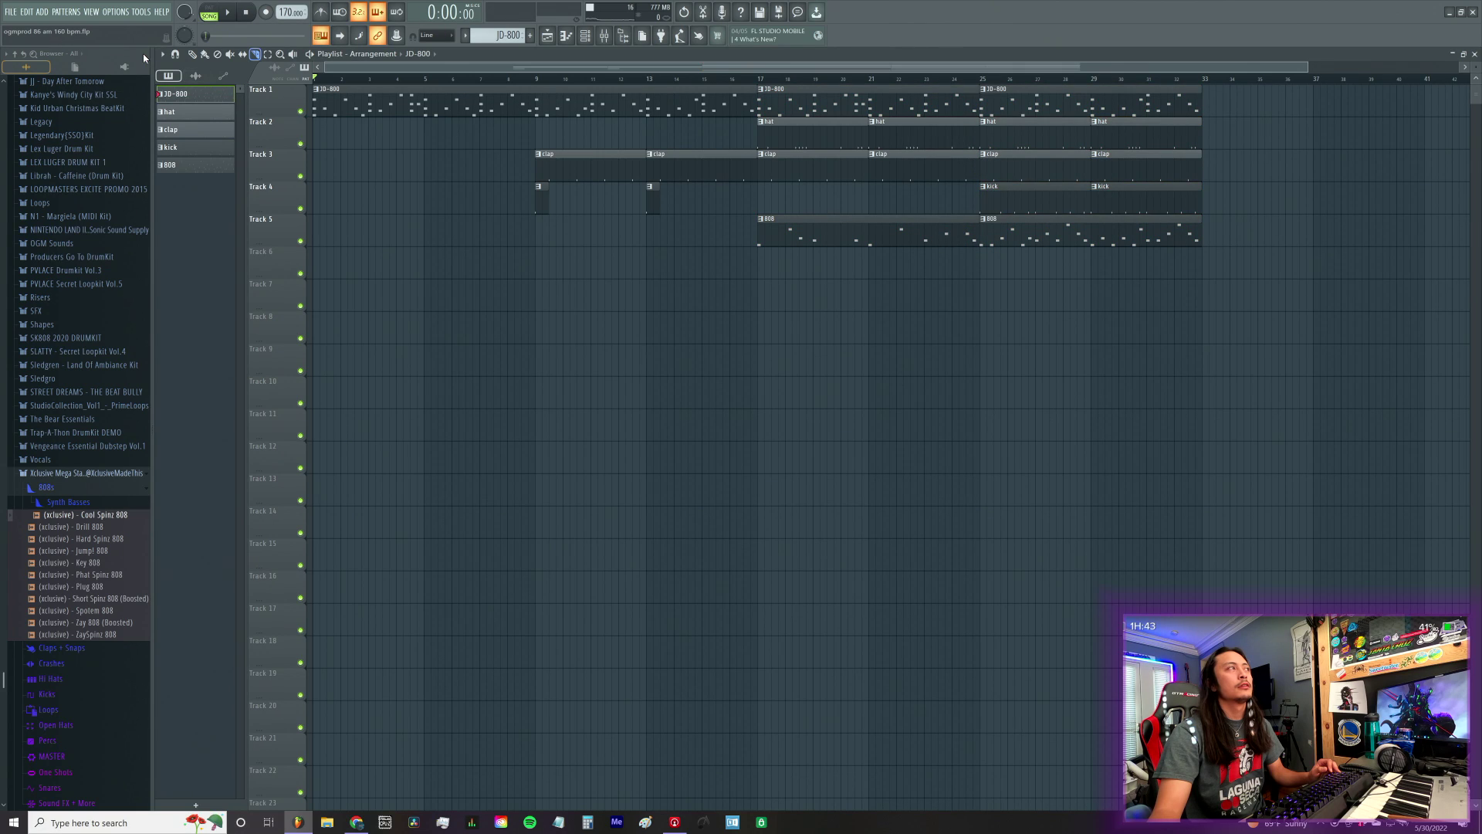
left_click(192, 54)
mouse_move(1267, 309)
left_mouse_down()
mouse_move(1008, 122)
mouse_move(1233, 114)
left_mouse_up()
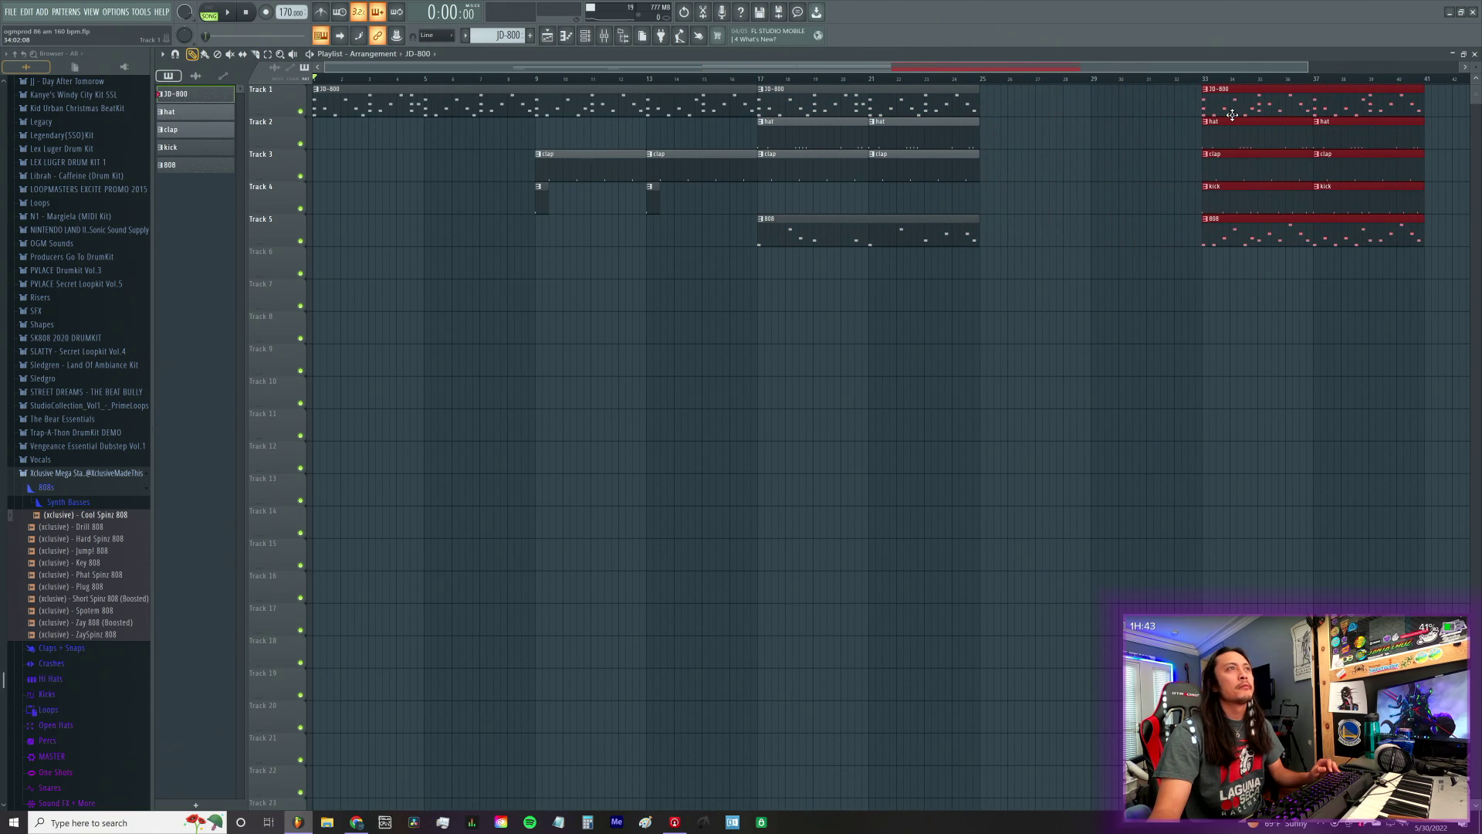
Step: Duplicate the clips of bars 17 to 24 to bar 25, and duplicate the section at bar 33 to bar 41
left_click_drag(1027, 310, 768, 85)
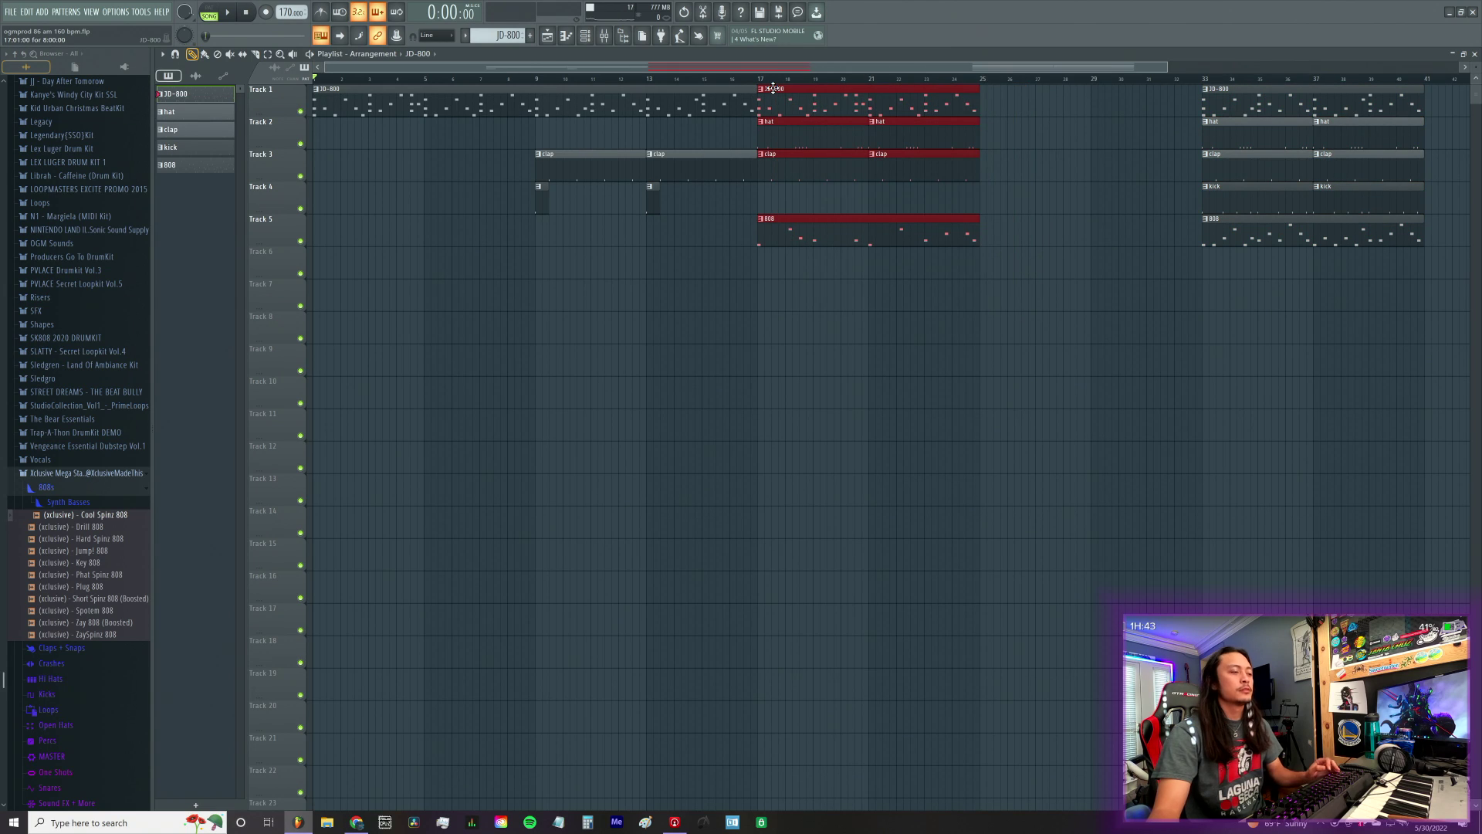
key("ctrl+b")
key("ctrl+b")
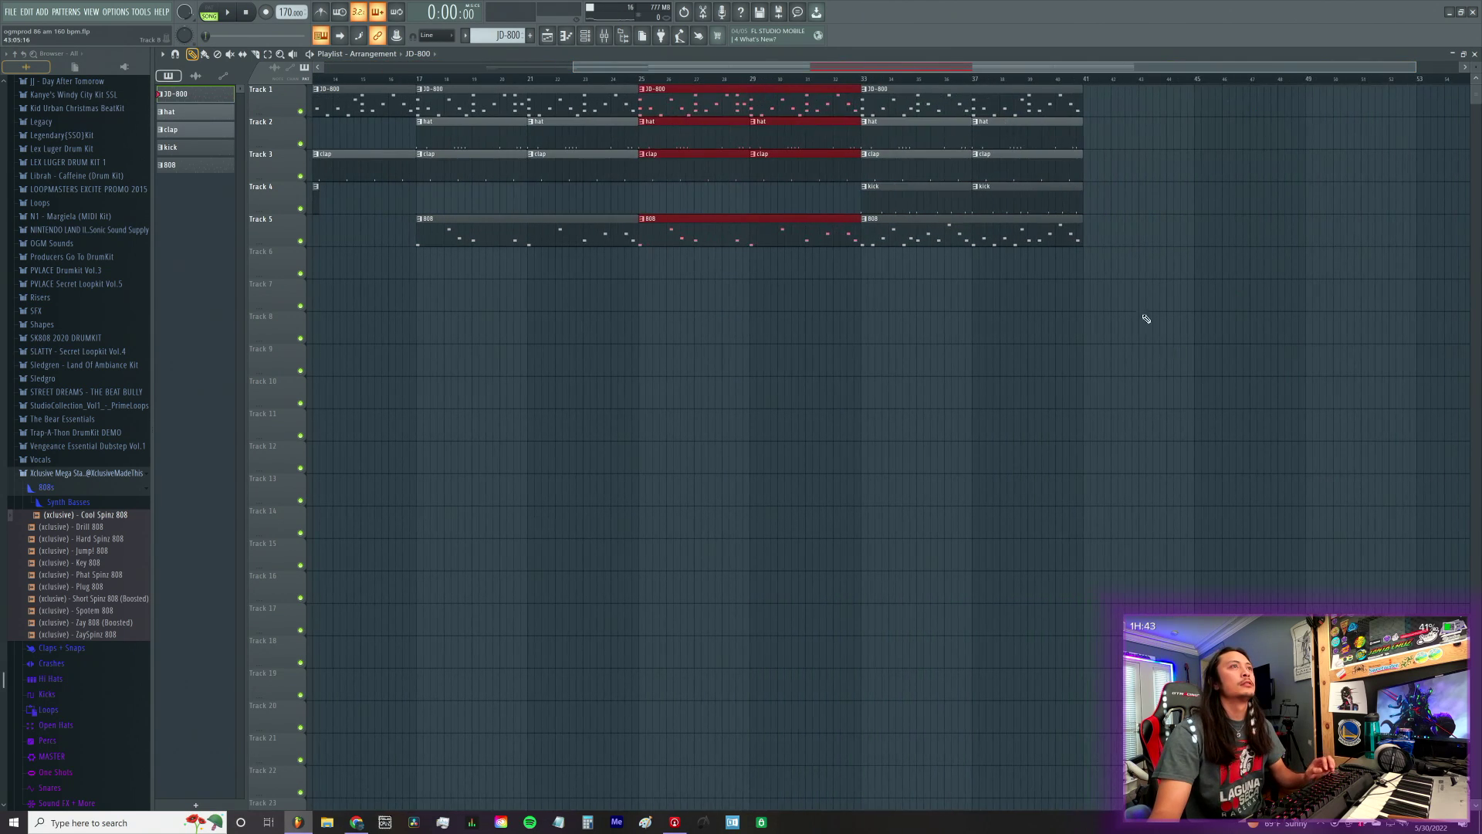
key("ctrl+b")
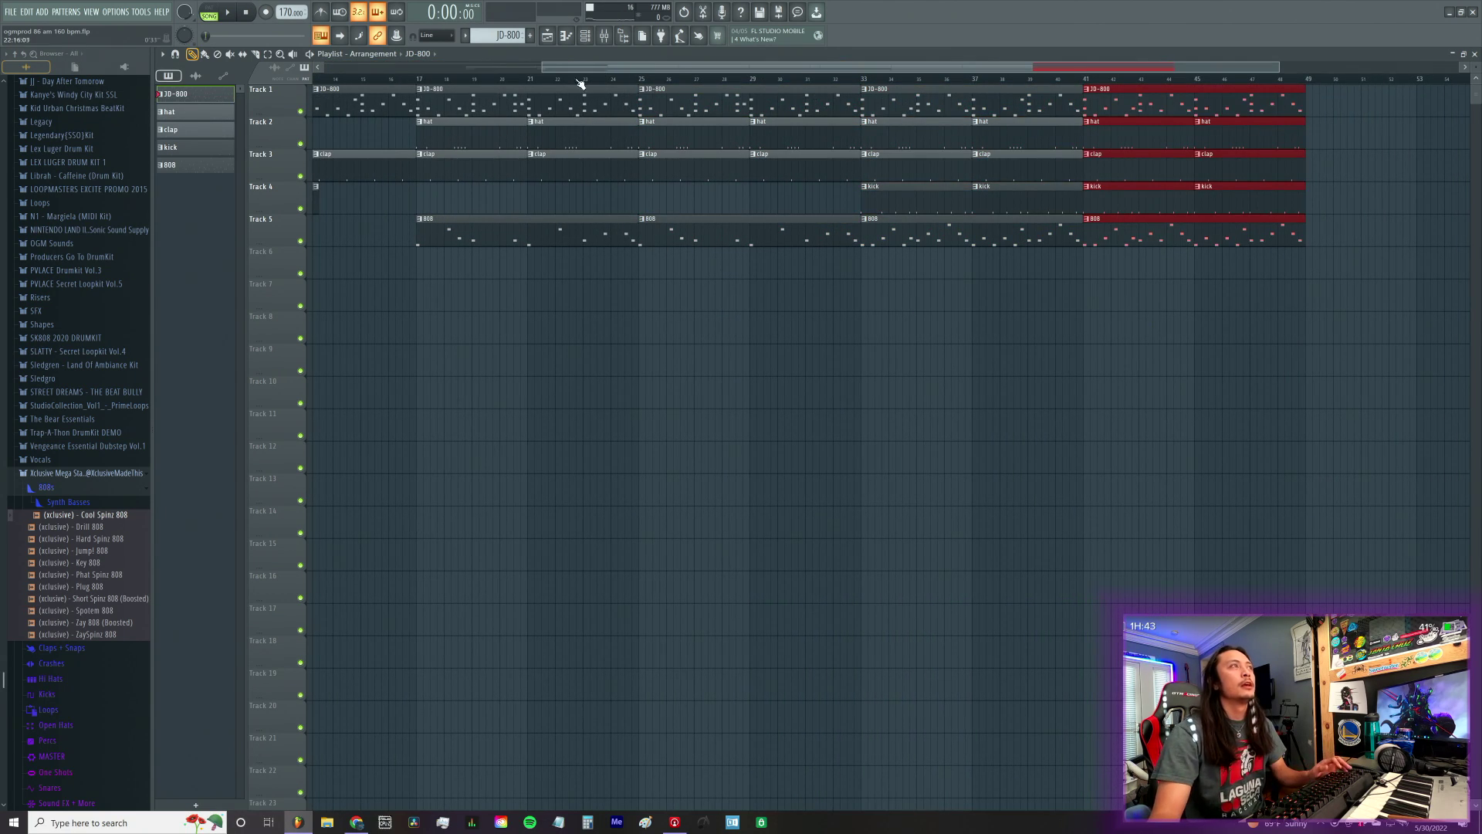
Step: Check the song time at bar 41, examine the full-drum sections from bar 33, and play the arrangement from the beginning
left_click_drag(543, 70, 325, 70)
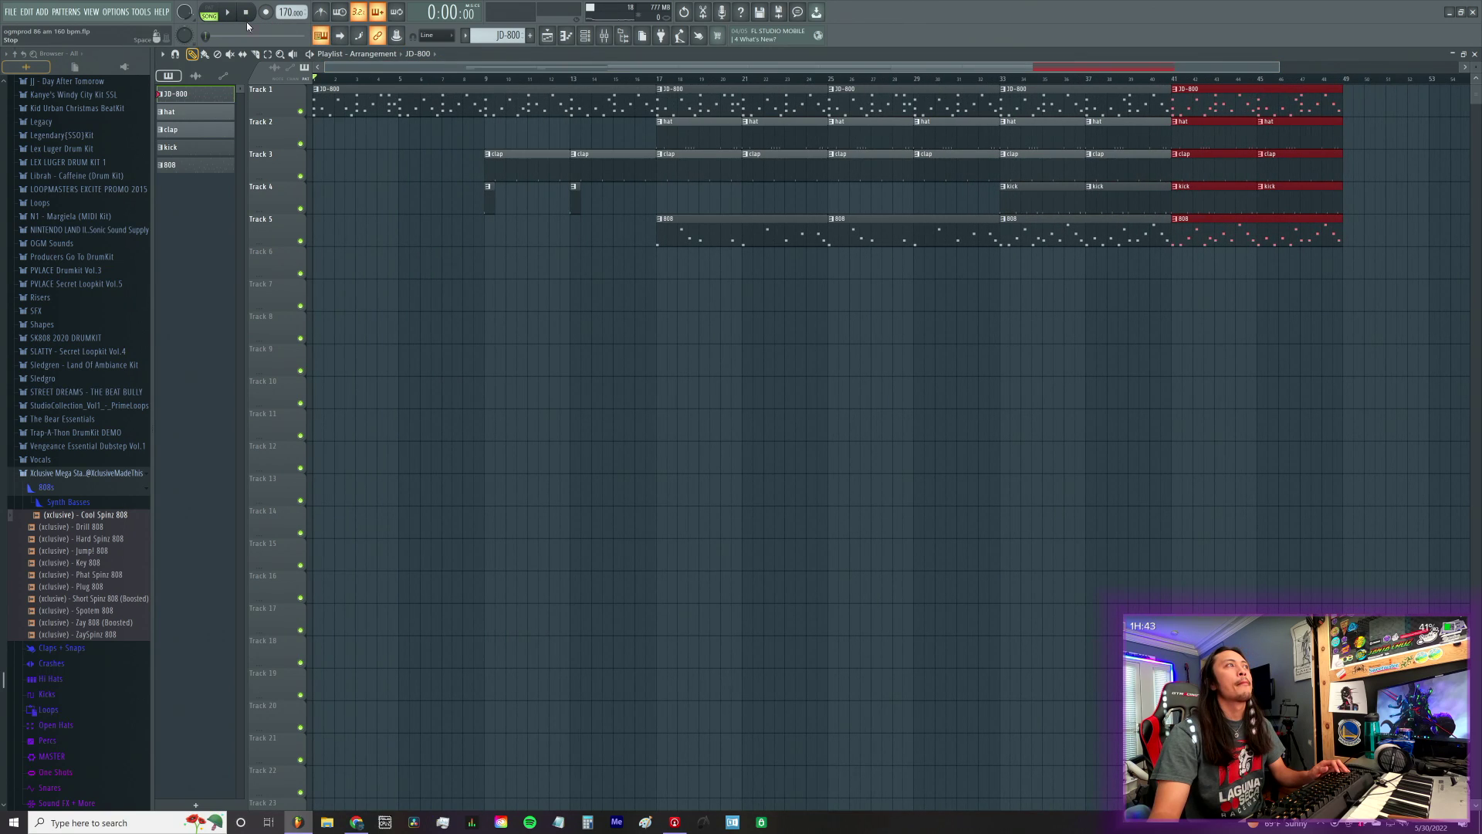
mouse_move(321, 81)
left_mouse_down()
mouse_move(1007, 116)
mouse_move(385, 118)
left_mouse_up()
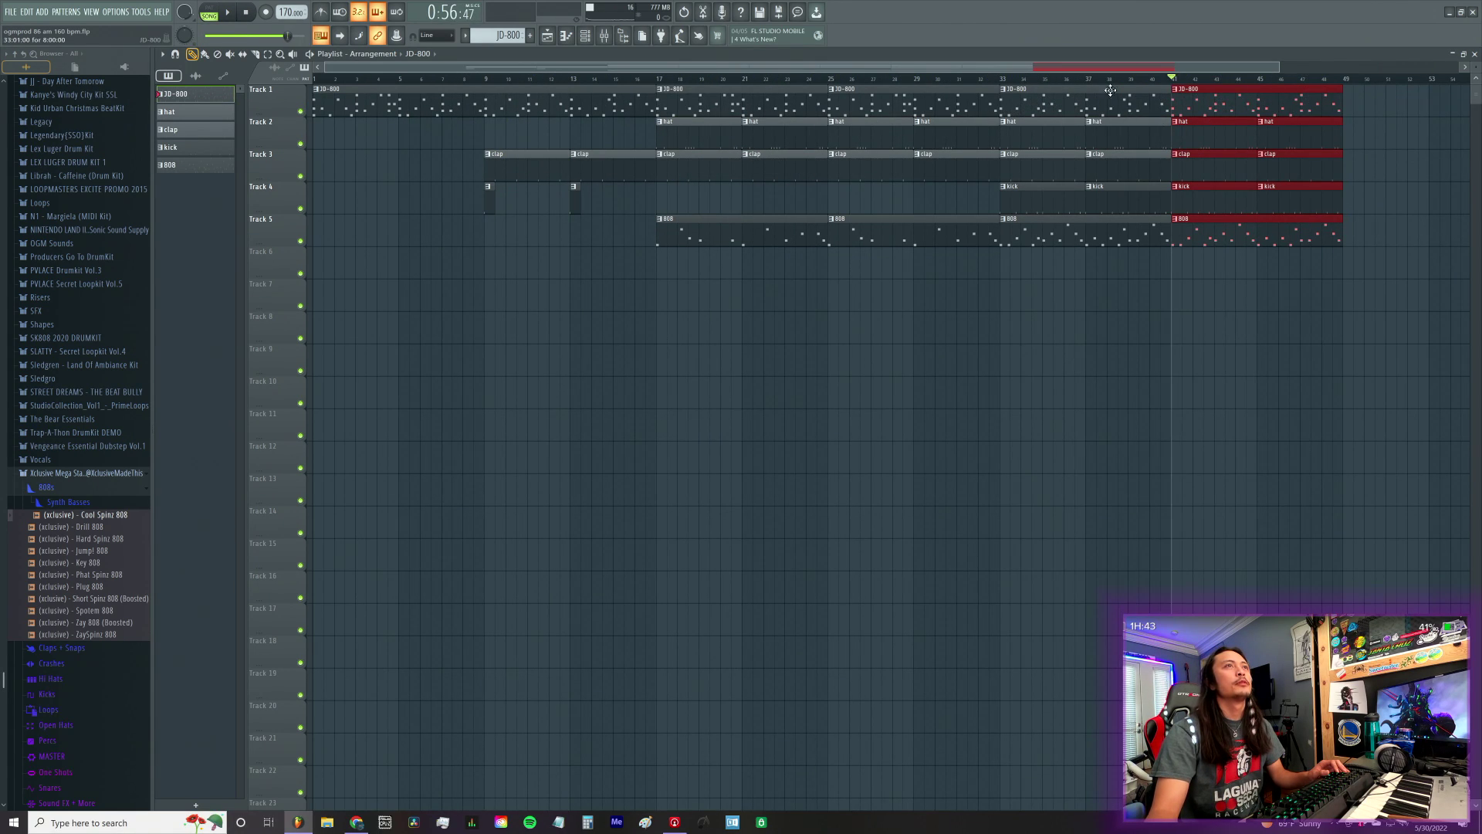
left_click_drag(1104, 68, 1352, 57)
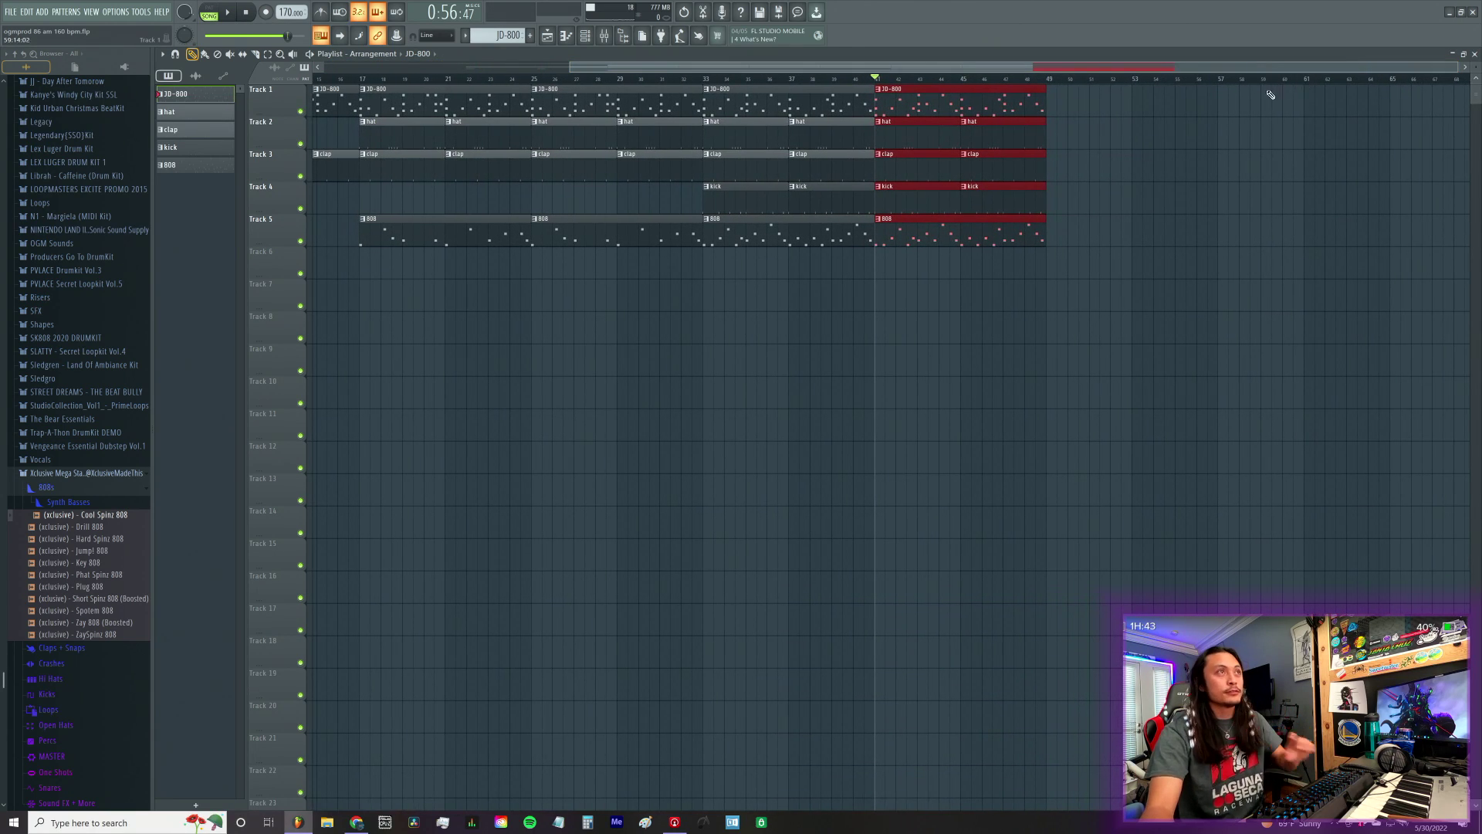
left_click_drag(1073, 274, 745, 79)
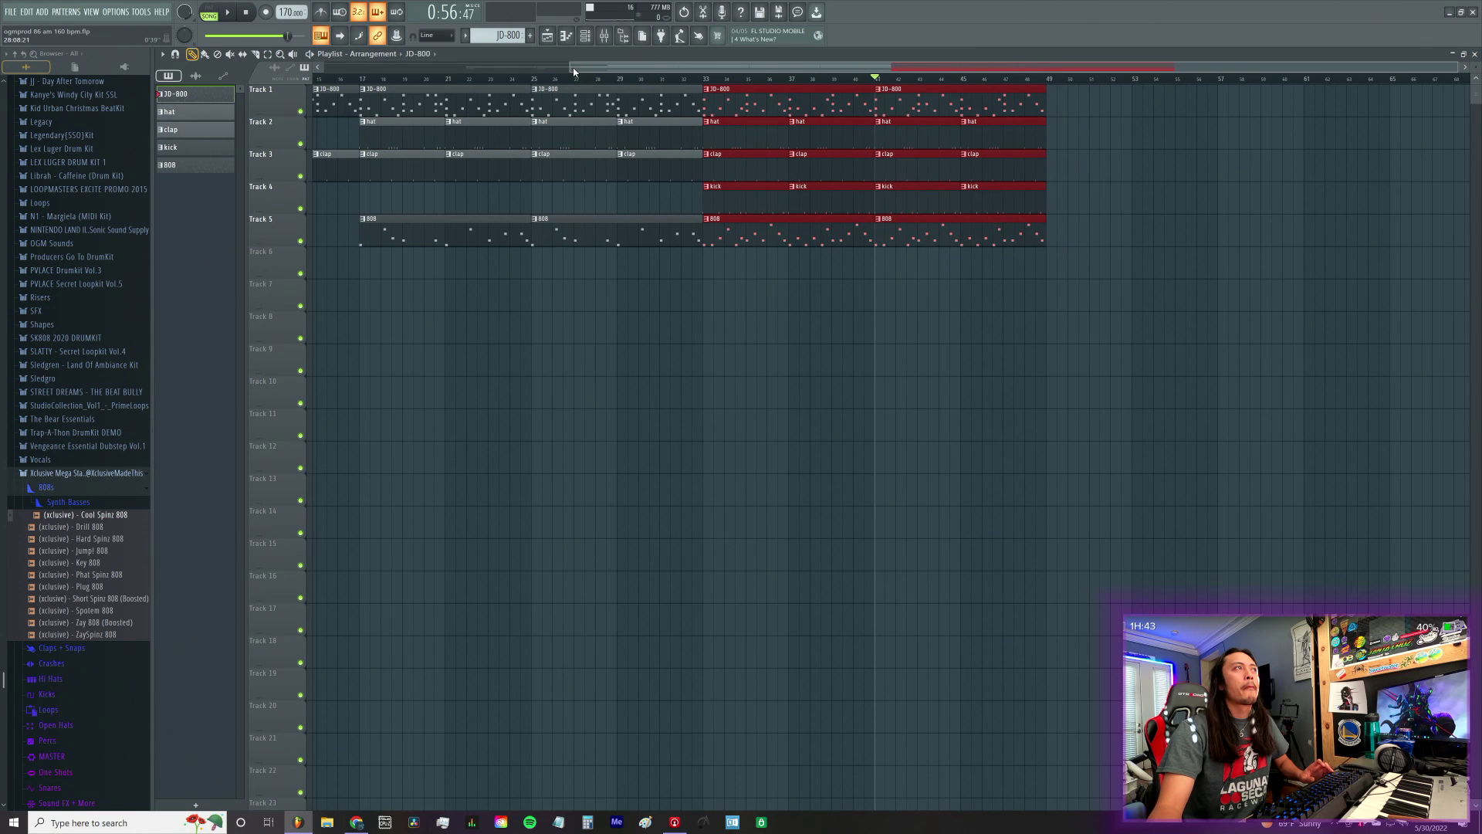
left_click_drag(569, 68, 302, 65)
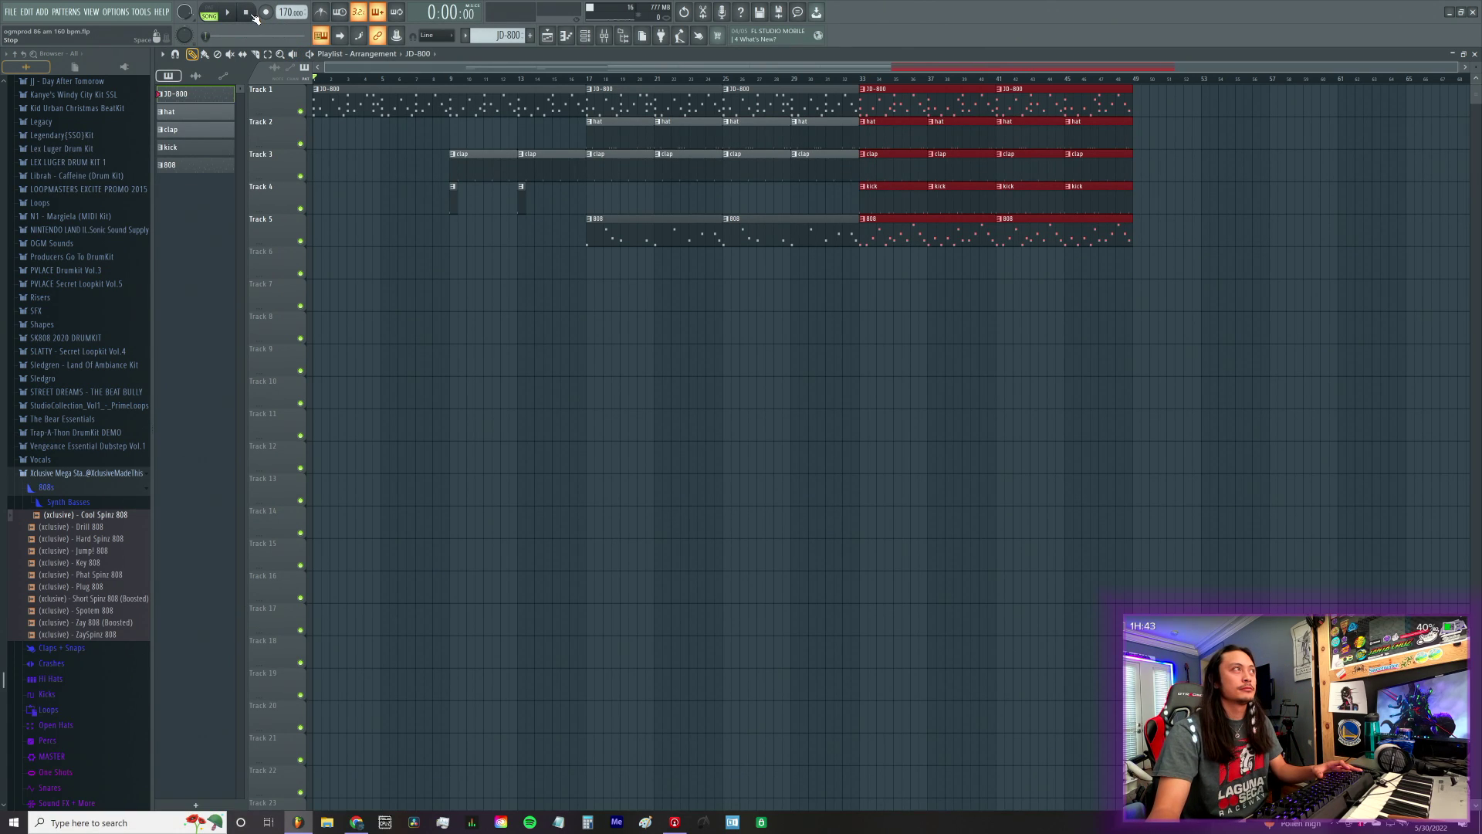
key("space")
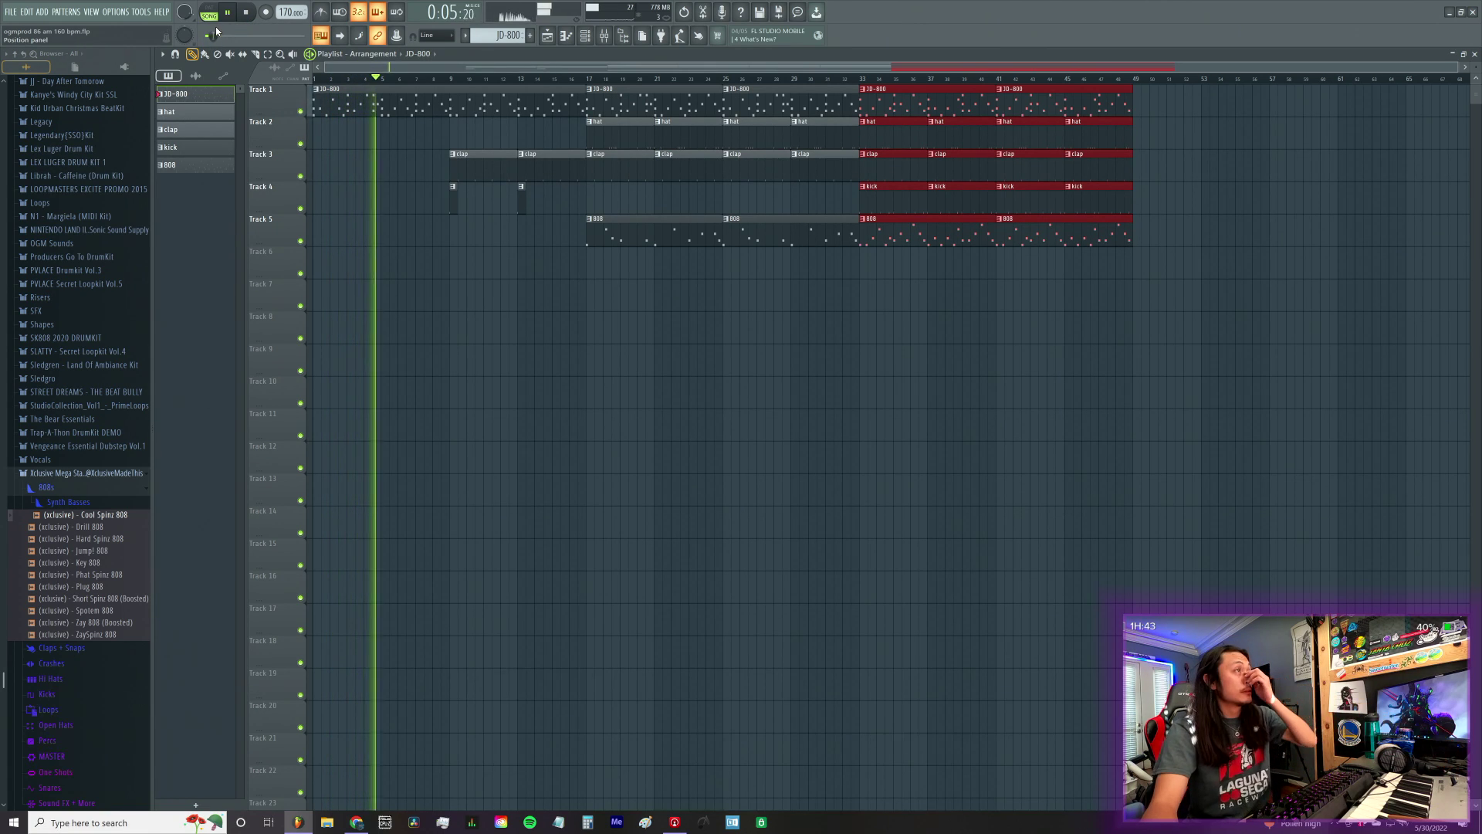
Step: Duplicate the entire arrangement so the copy starts at bar 49, and stop playback
key("ctrl+a")
key("ctrl+b")
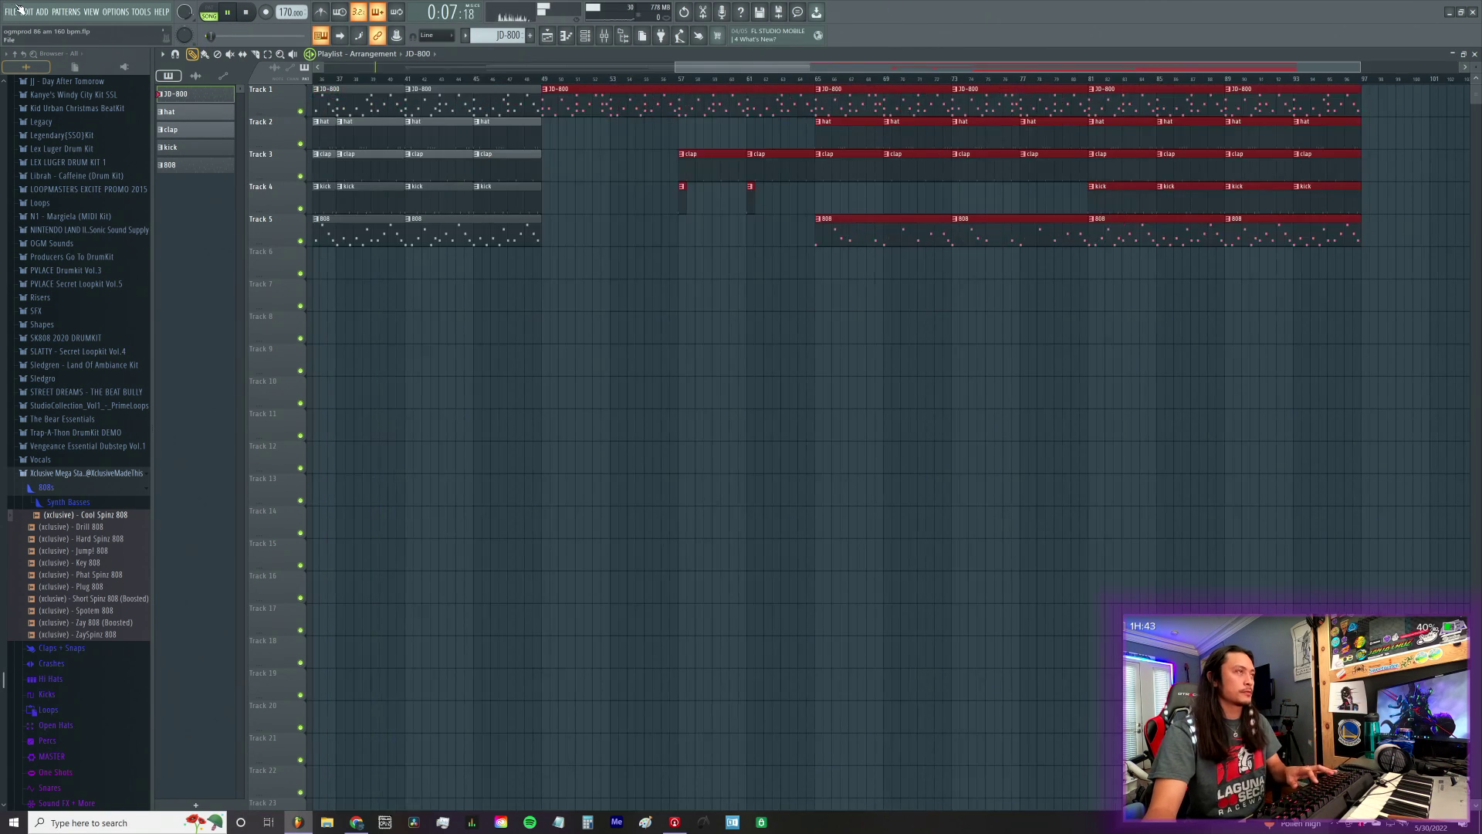
key("space")
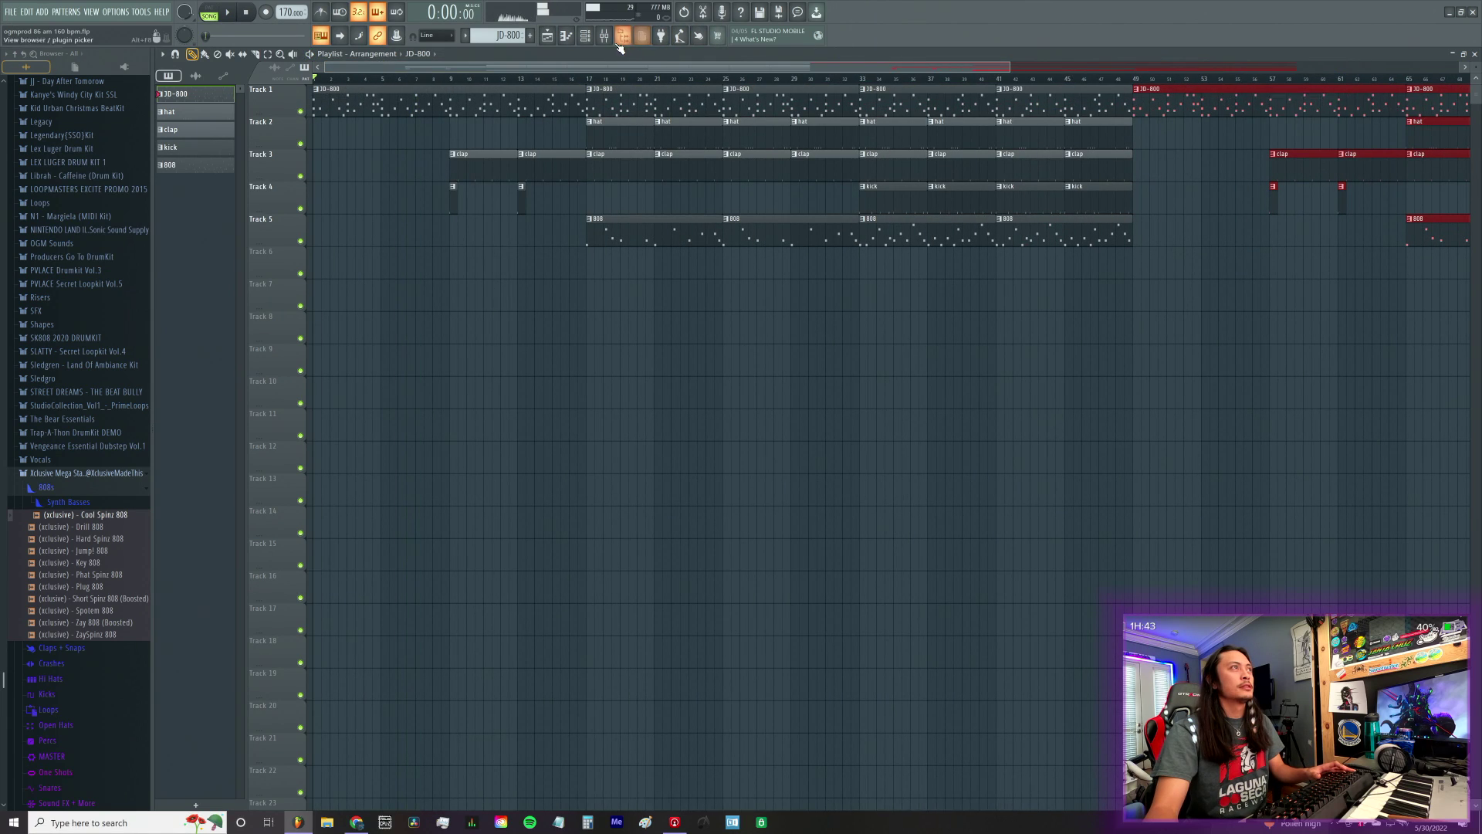
Step: Load the saved mastering chain with Red 2 EQ, SSL Native X-EQ 2, Fruity soft clipper, ValhallaSupermassive and smartlimit onto the Master mixer track
key("F9")
right_click(481, 419)
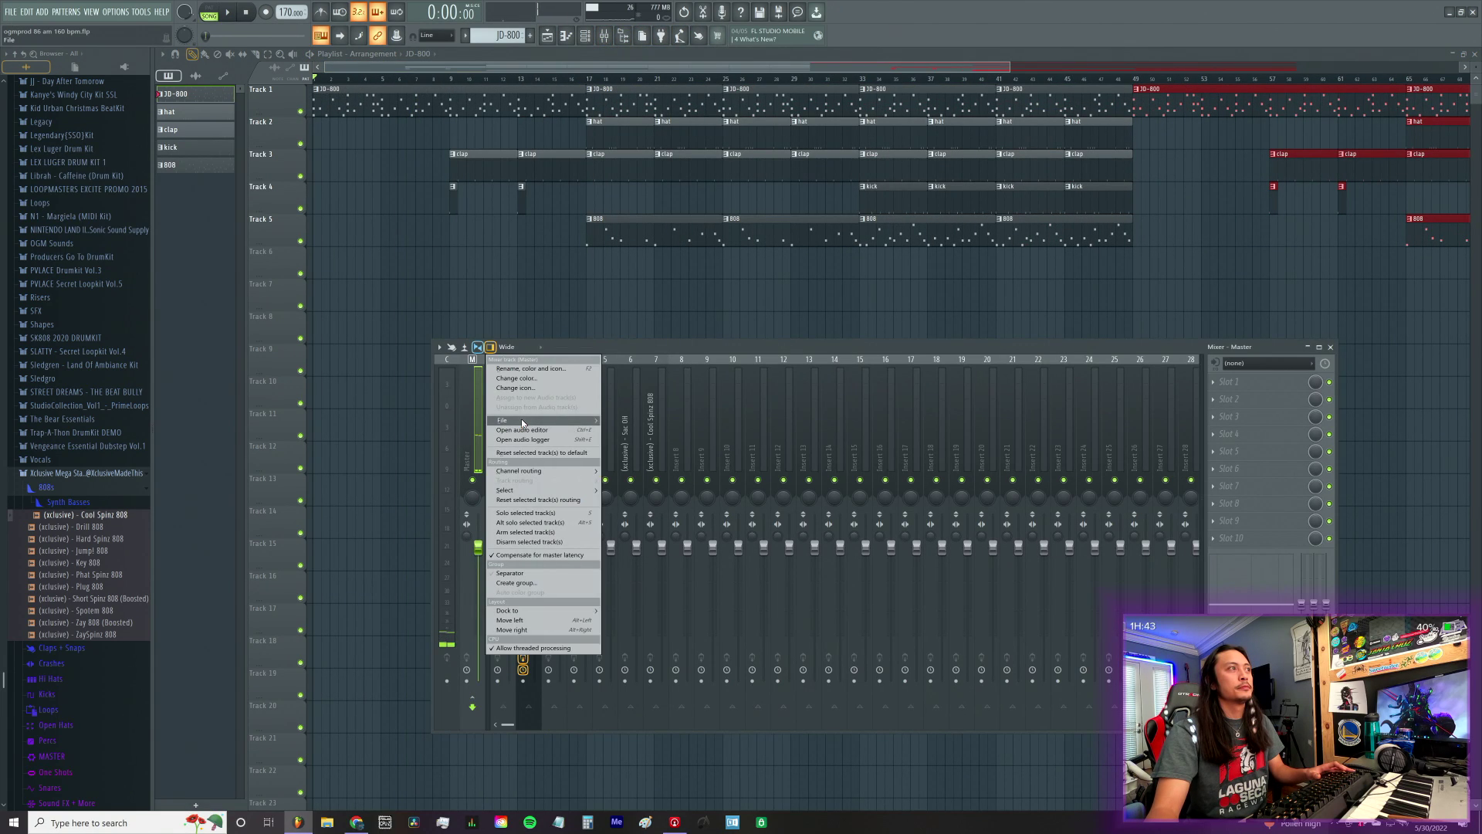
mouse_move(521, 420)
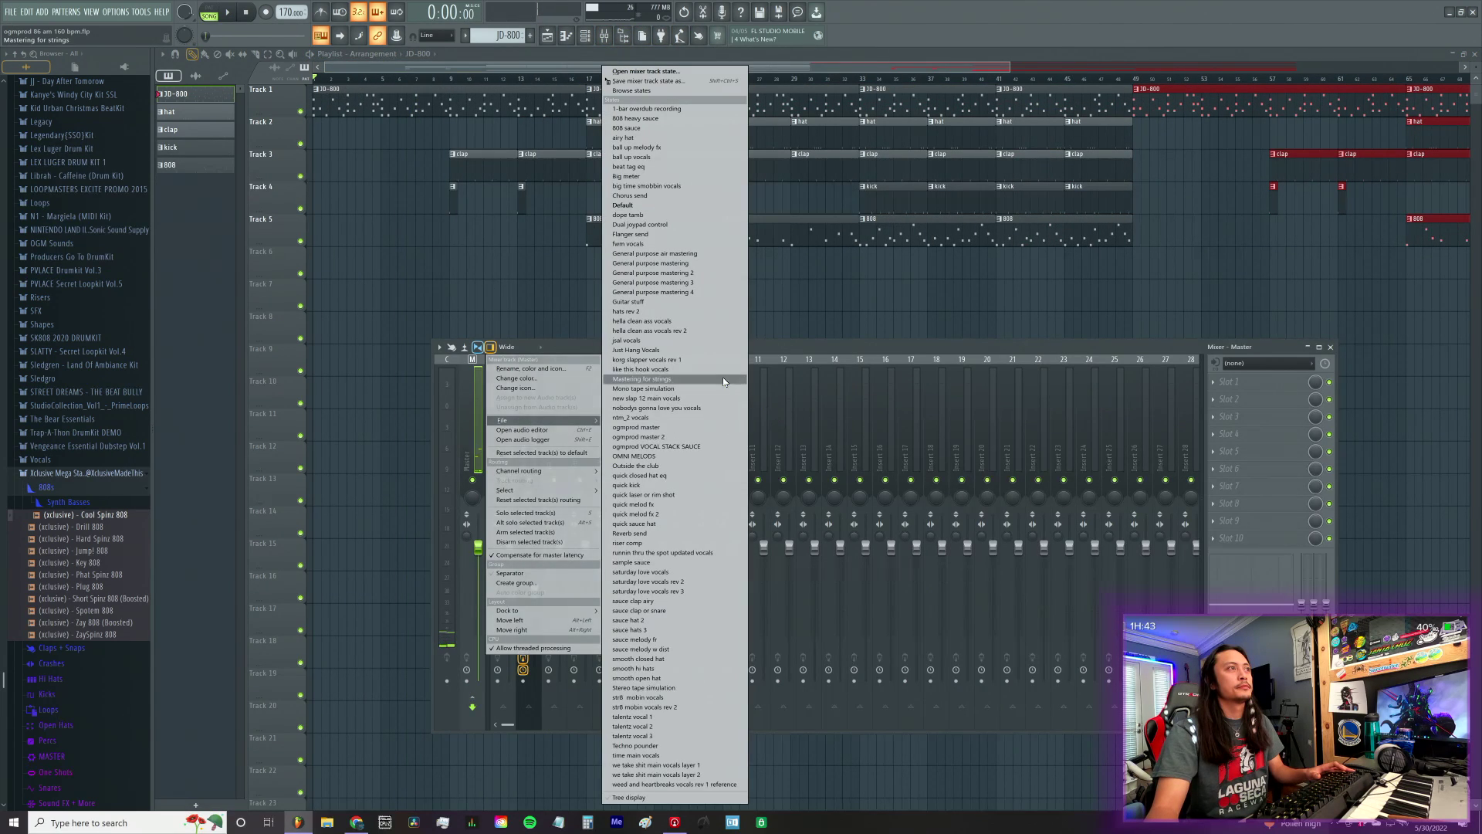
left_click(709, 447)
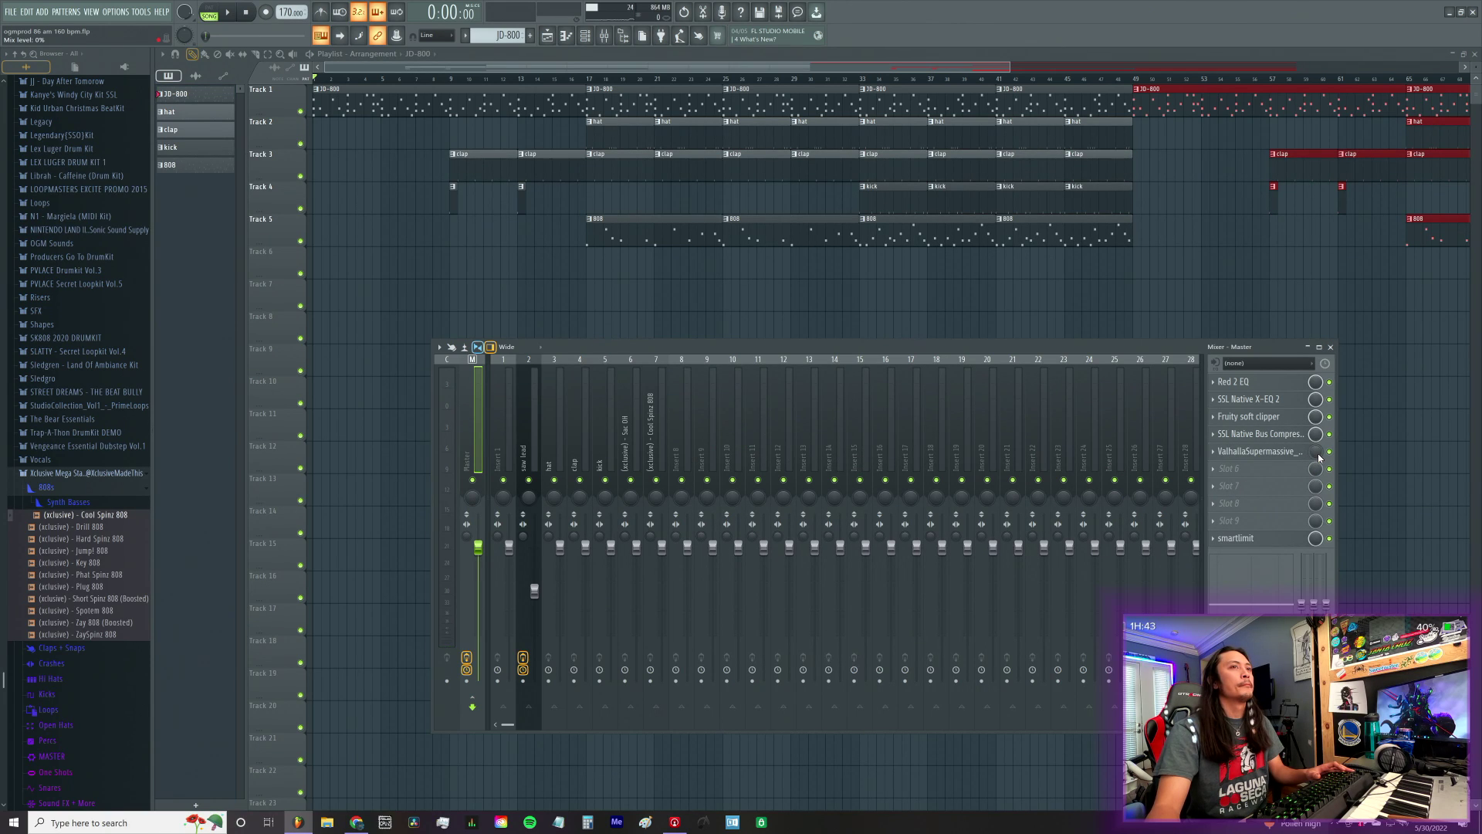
Step: Create an automation clip for ValhallaSupermassive's mix level on the Master track and make it fall from high at bar 1 to zero at bar 9
right_click(1318, 454)
left_click(1355, 534)
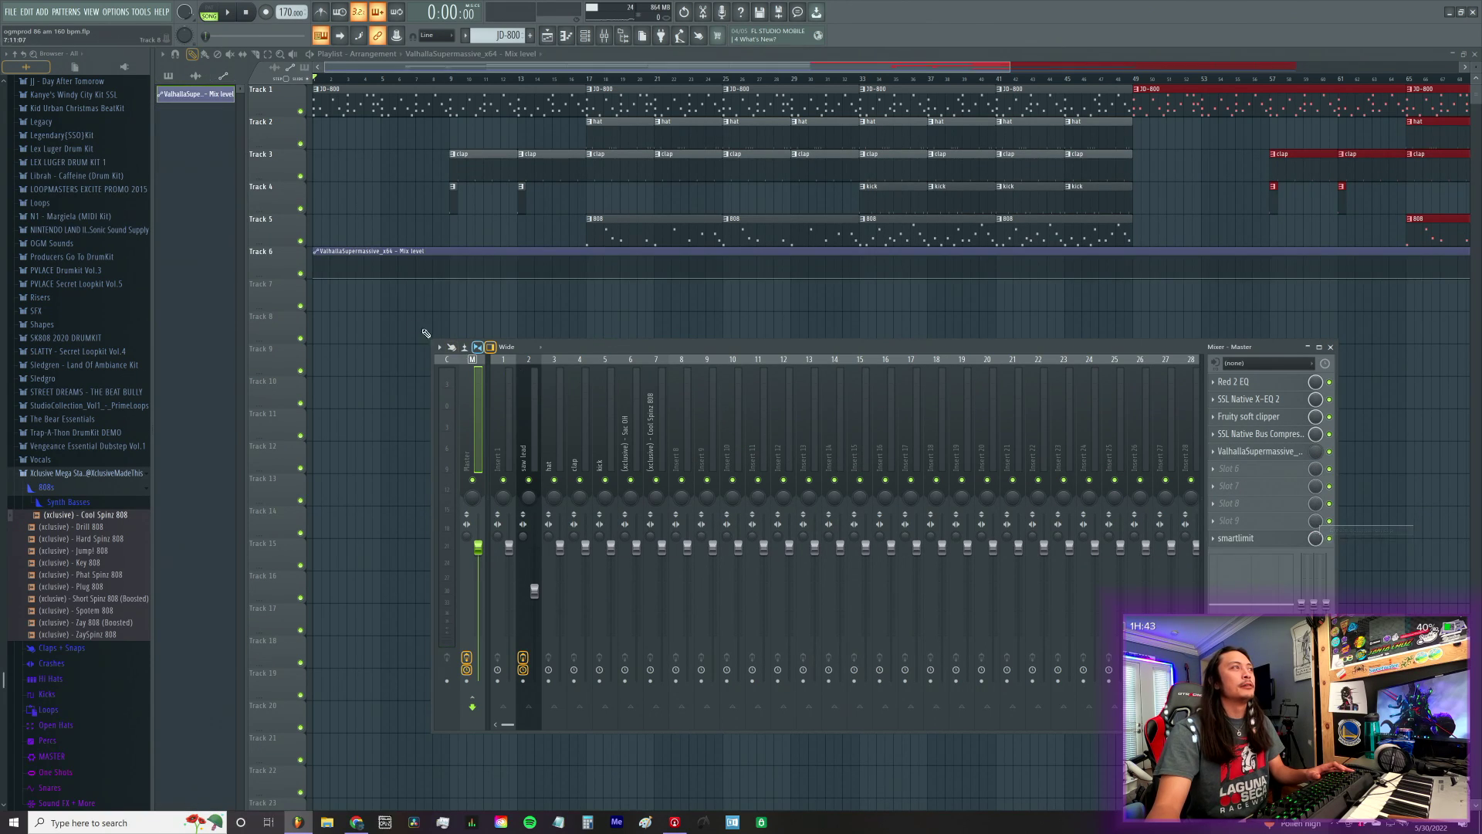
left_click(321, 249)
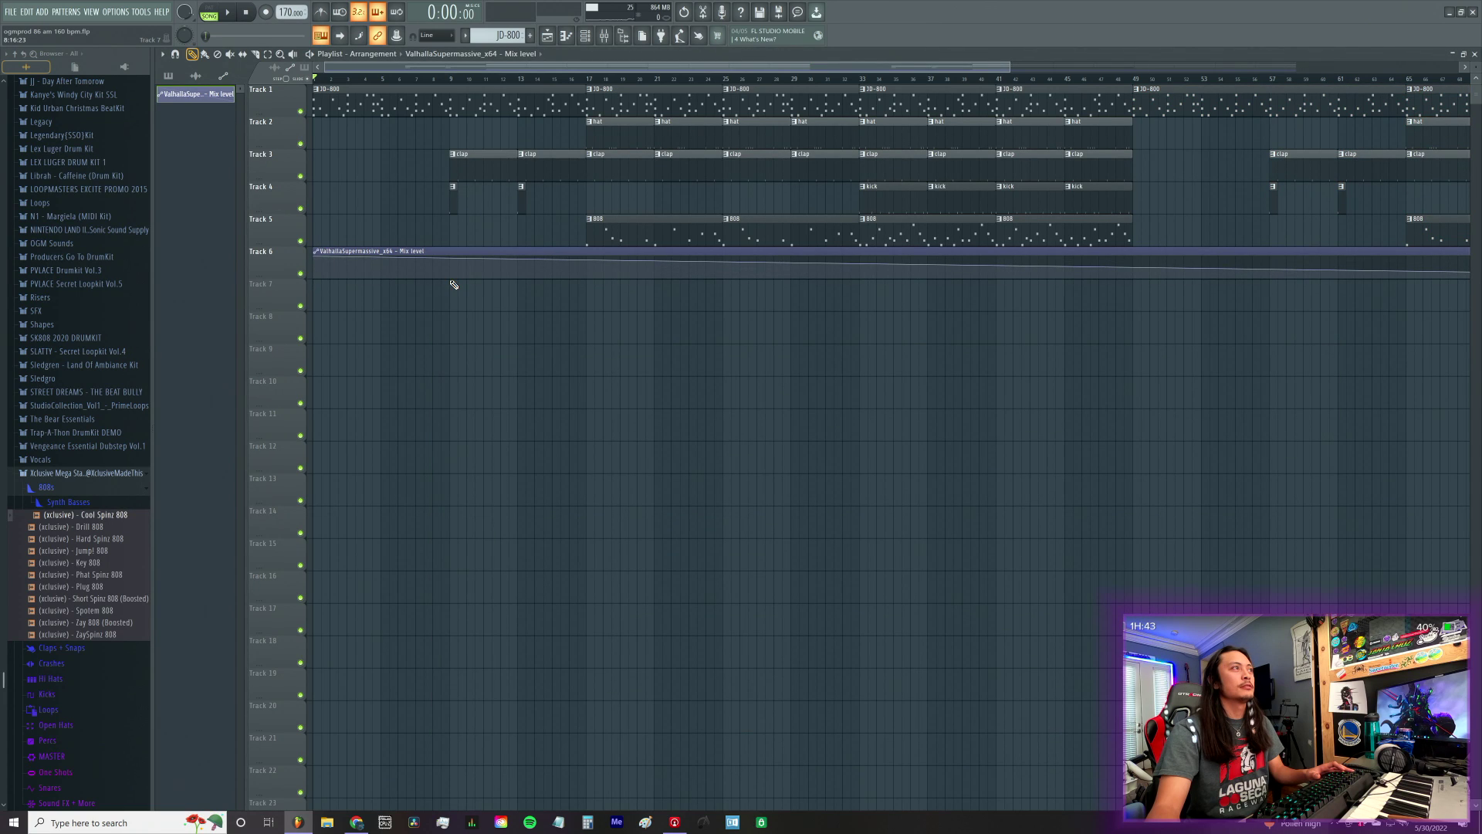
left_click_drag(453, 275, 452, 279)
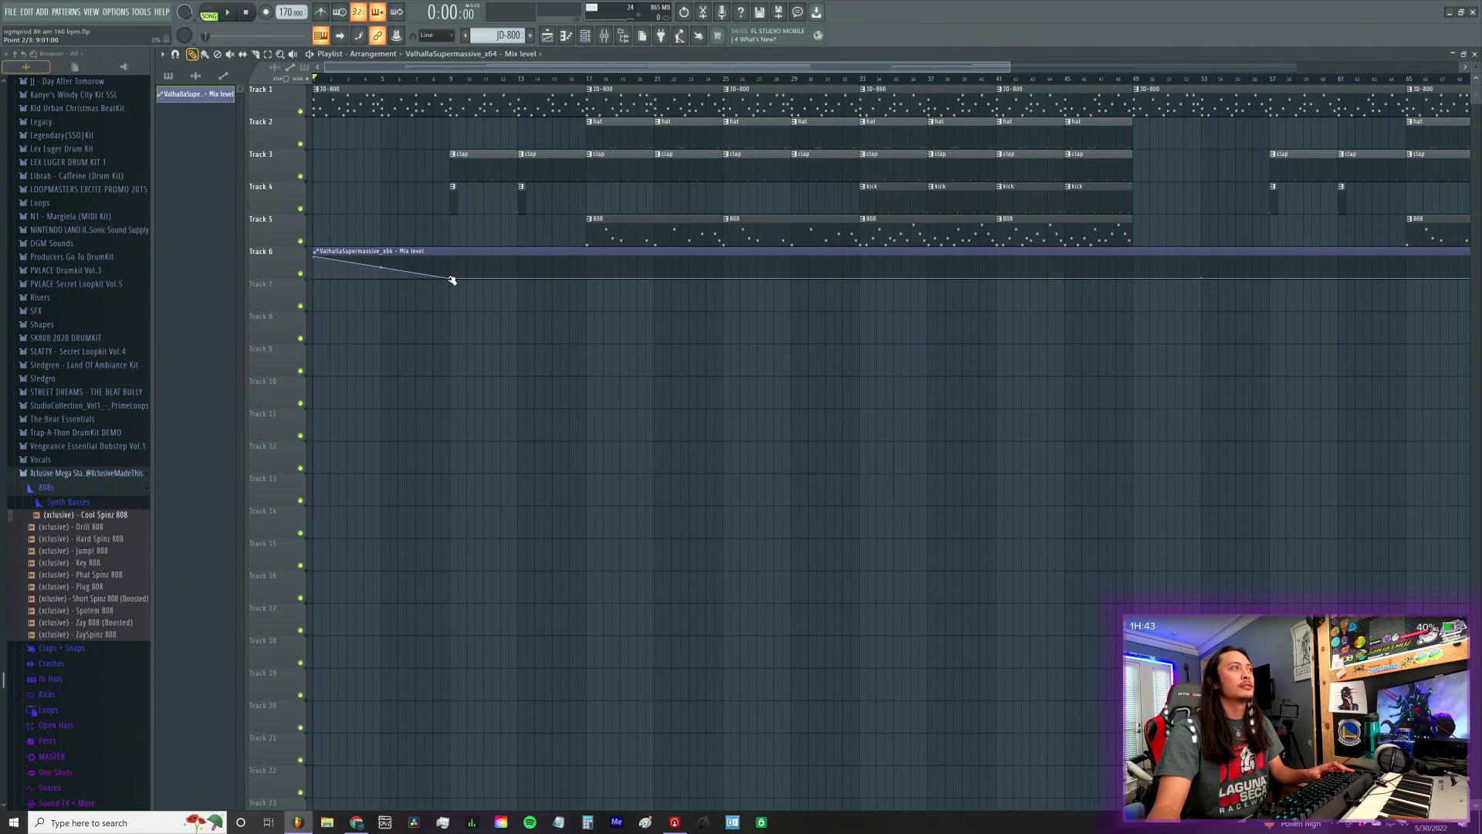
Step: Create an automation clip for the Master track's volume and copy the Master fader's value
left_click(616, 43)
scroll(489, 540, "right", 2)
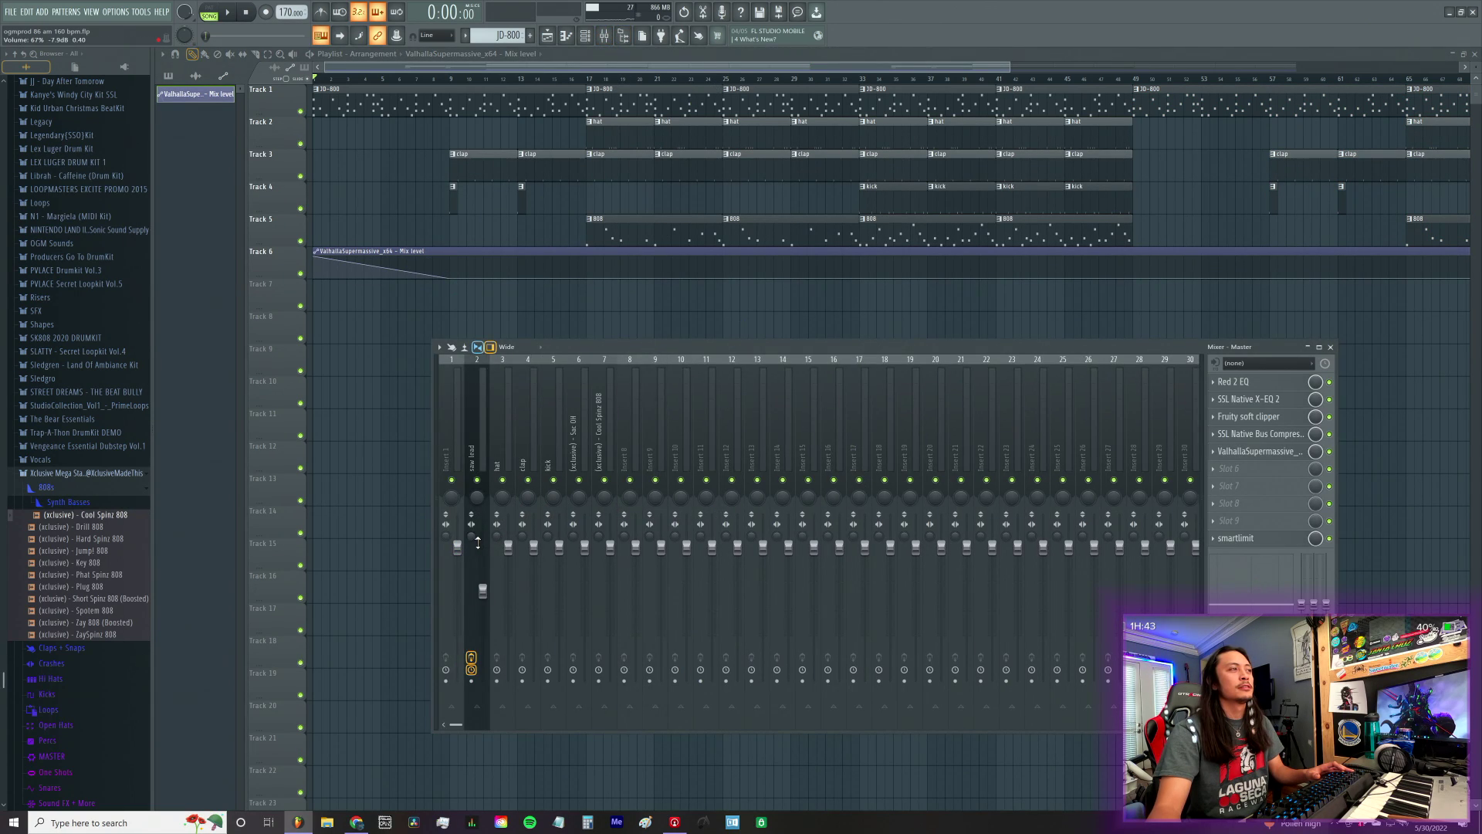
left_click(457, 442)
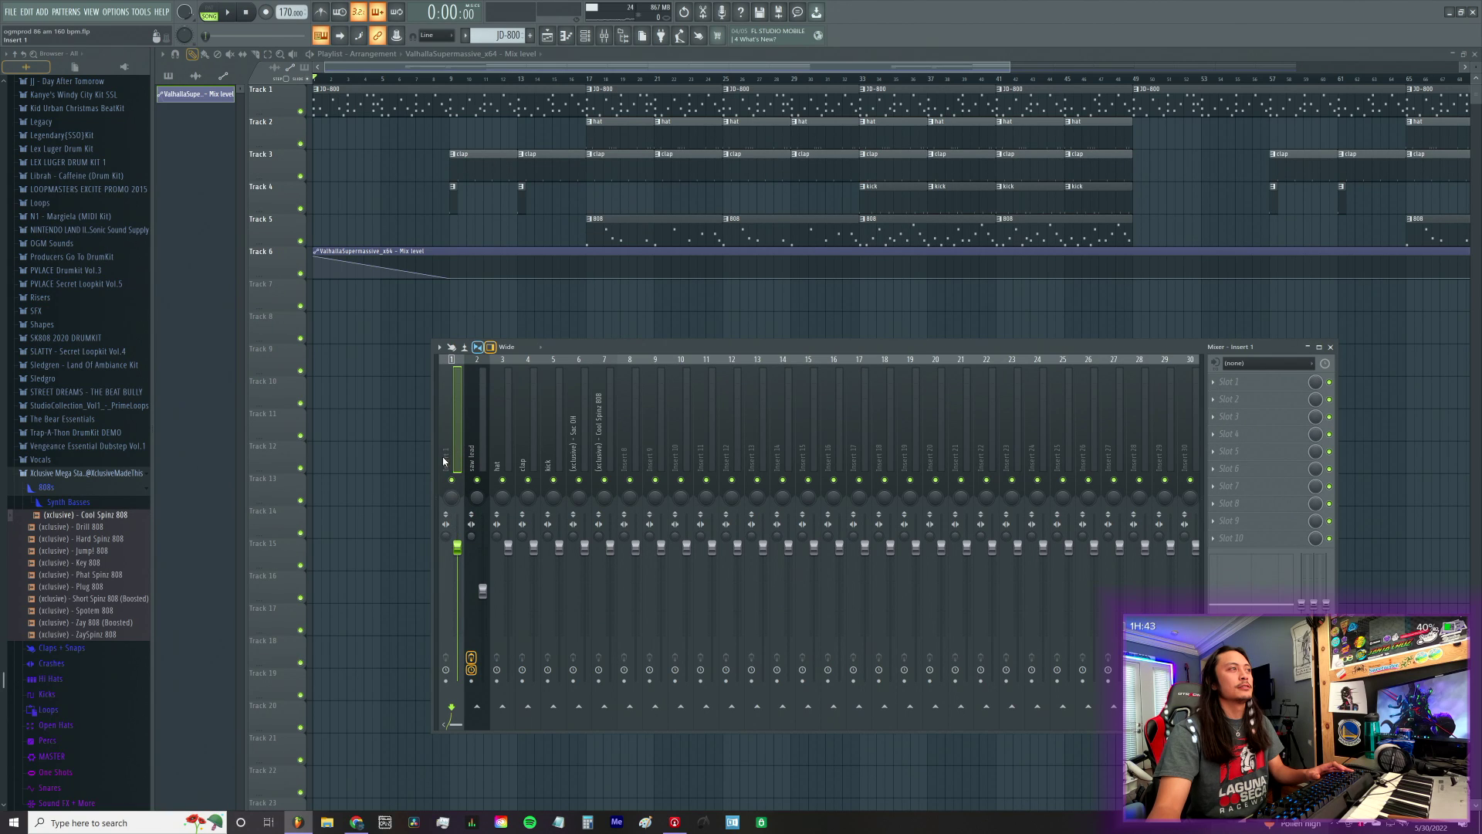
scroll(439, 458, "left", 2)
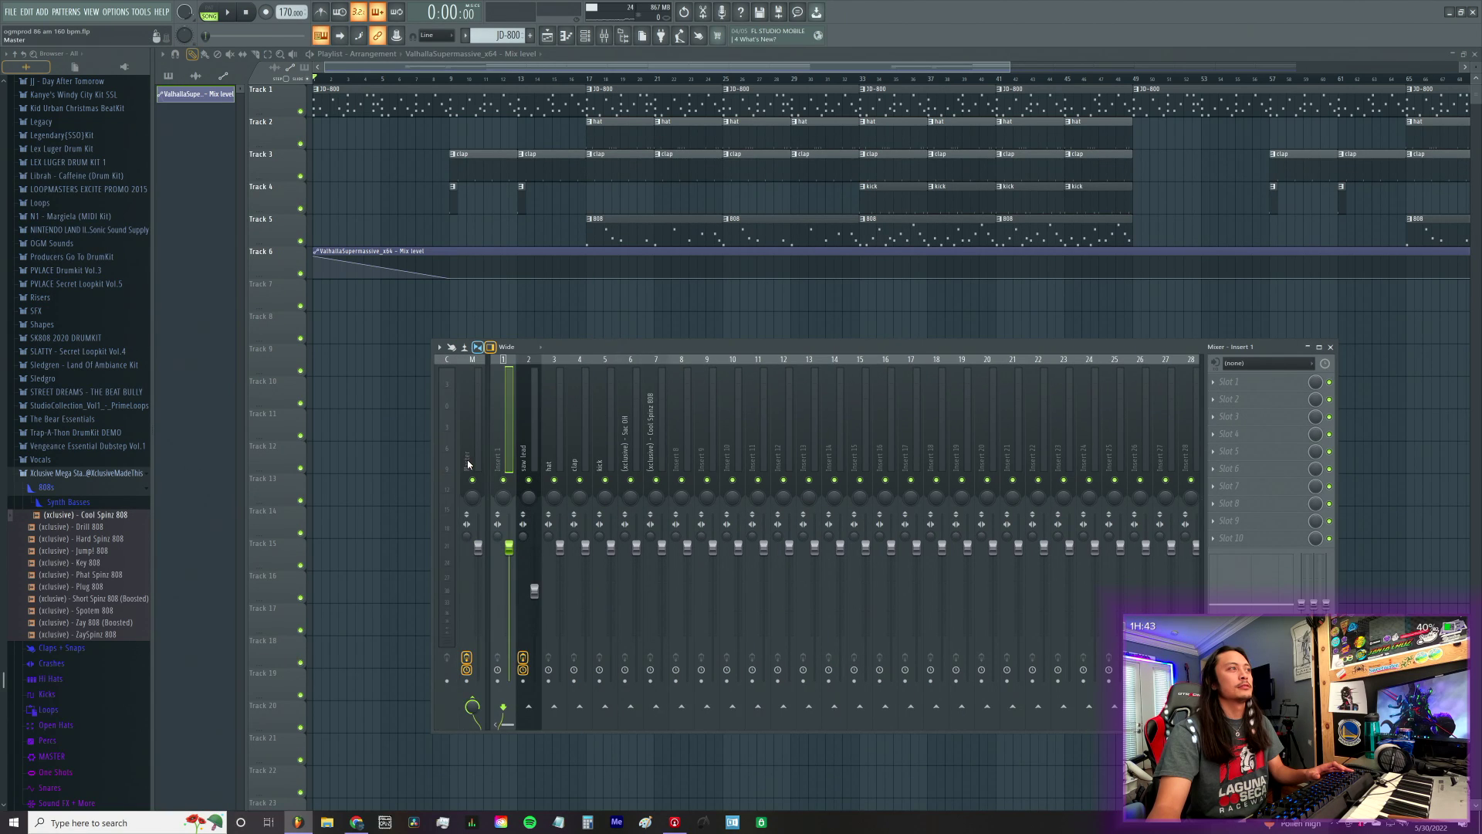
left_click(468, 464)
right_click(471, 548)
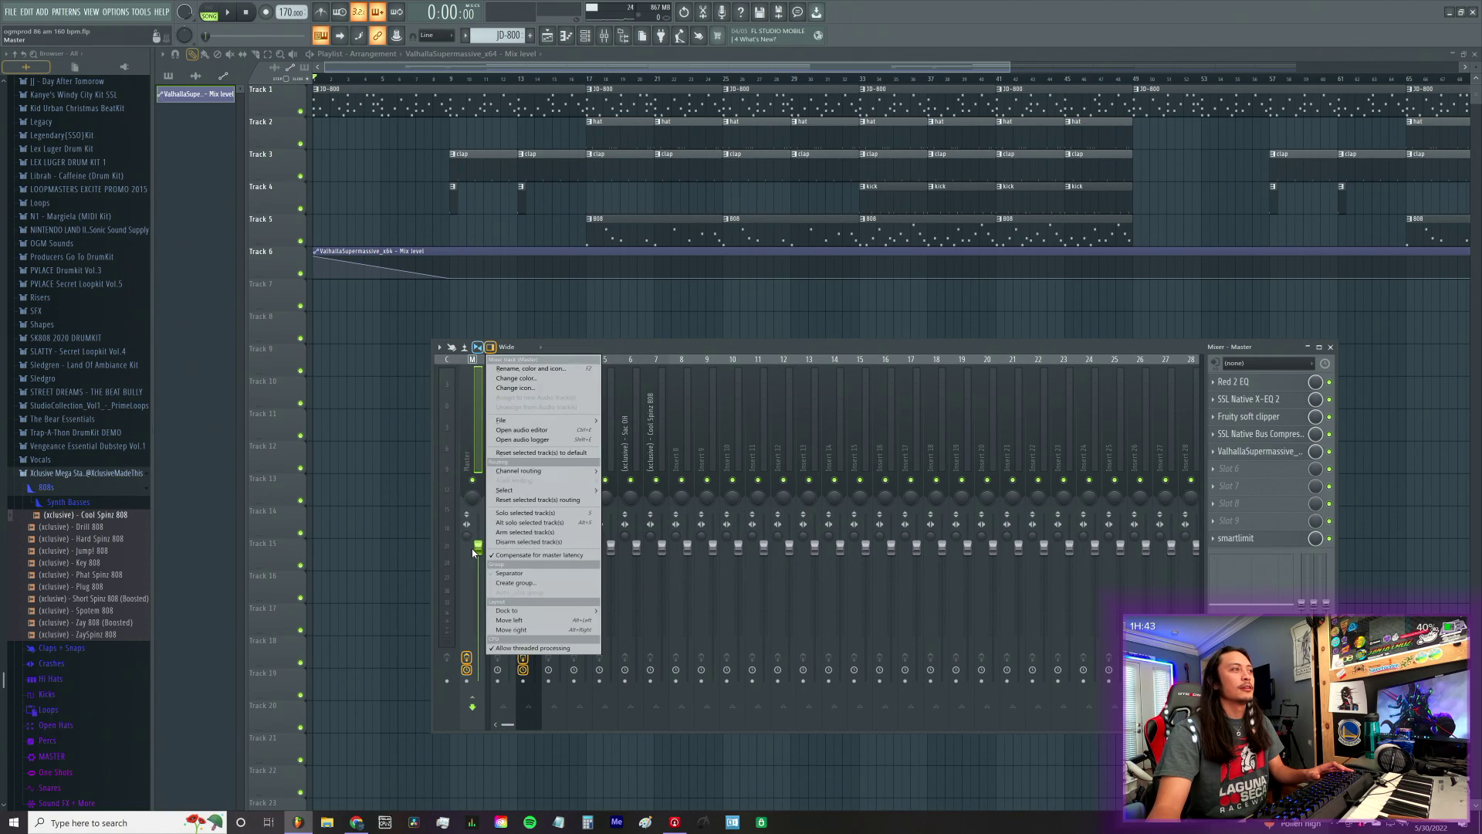
right_click(486, 552)
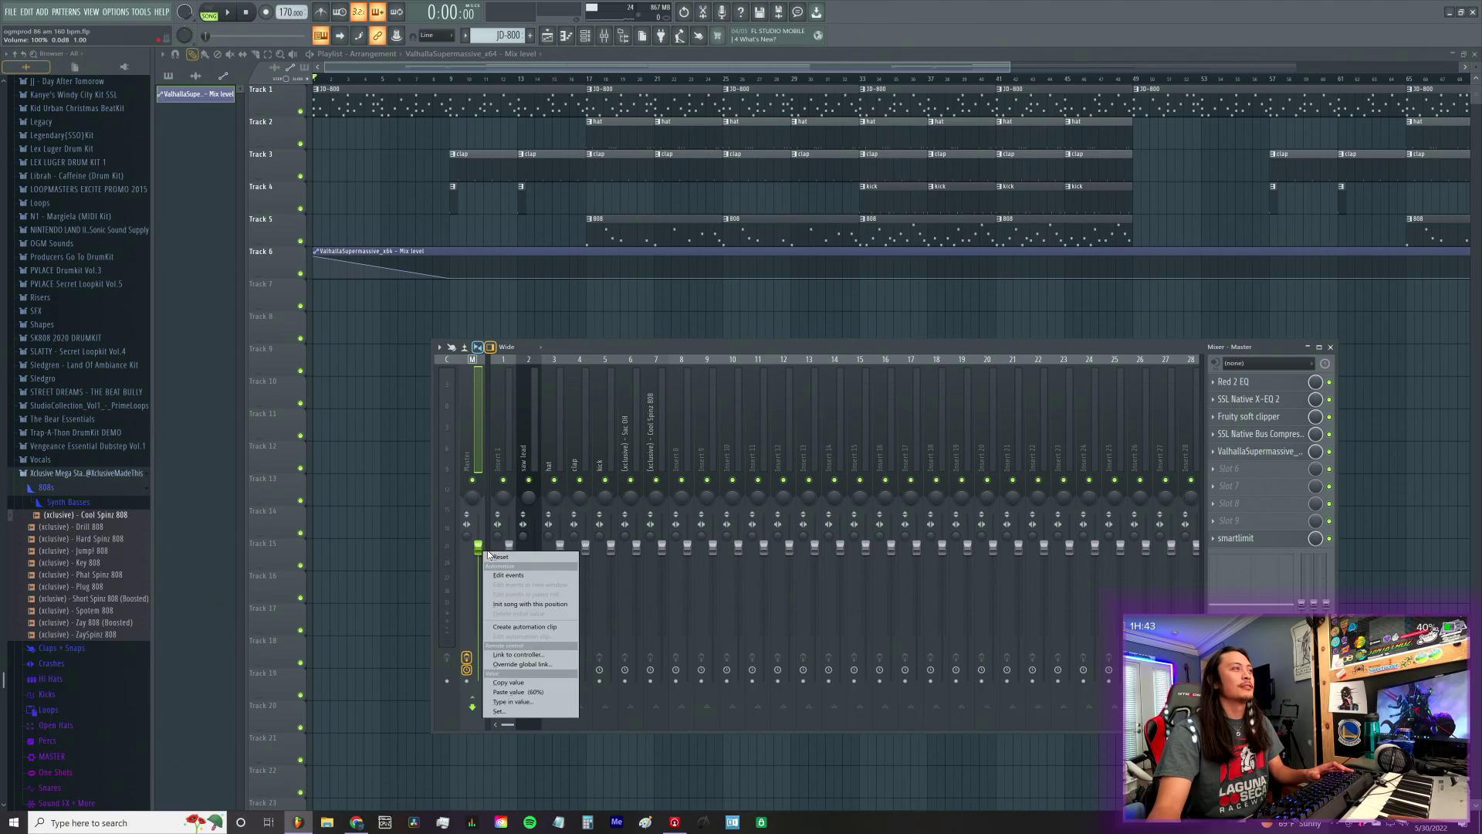
left_click(545, 626)
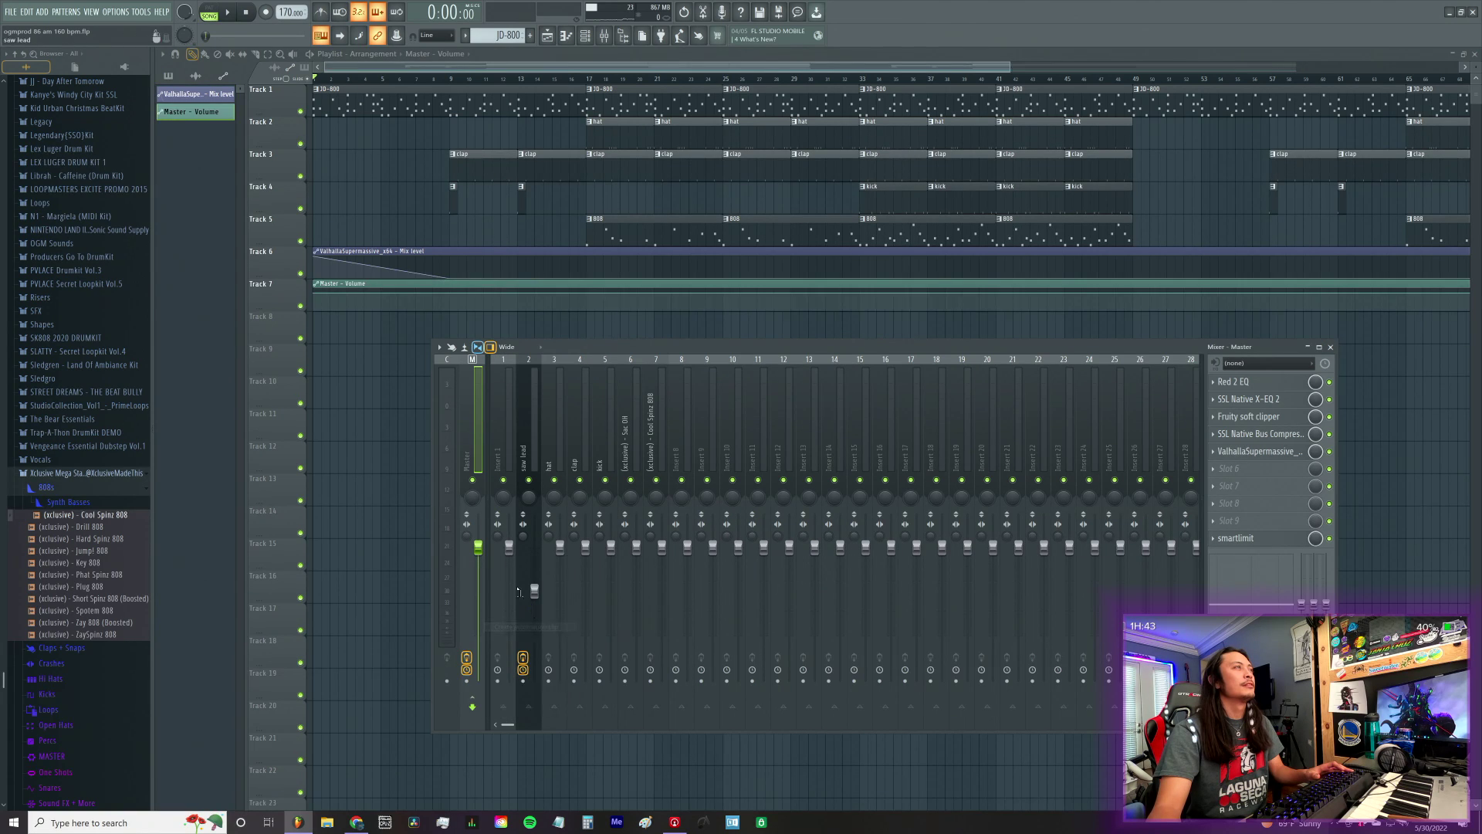
right_click(486, 546)
left_click(521, 671)
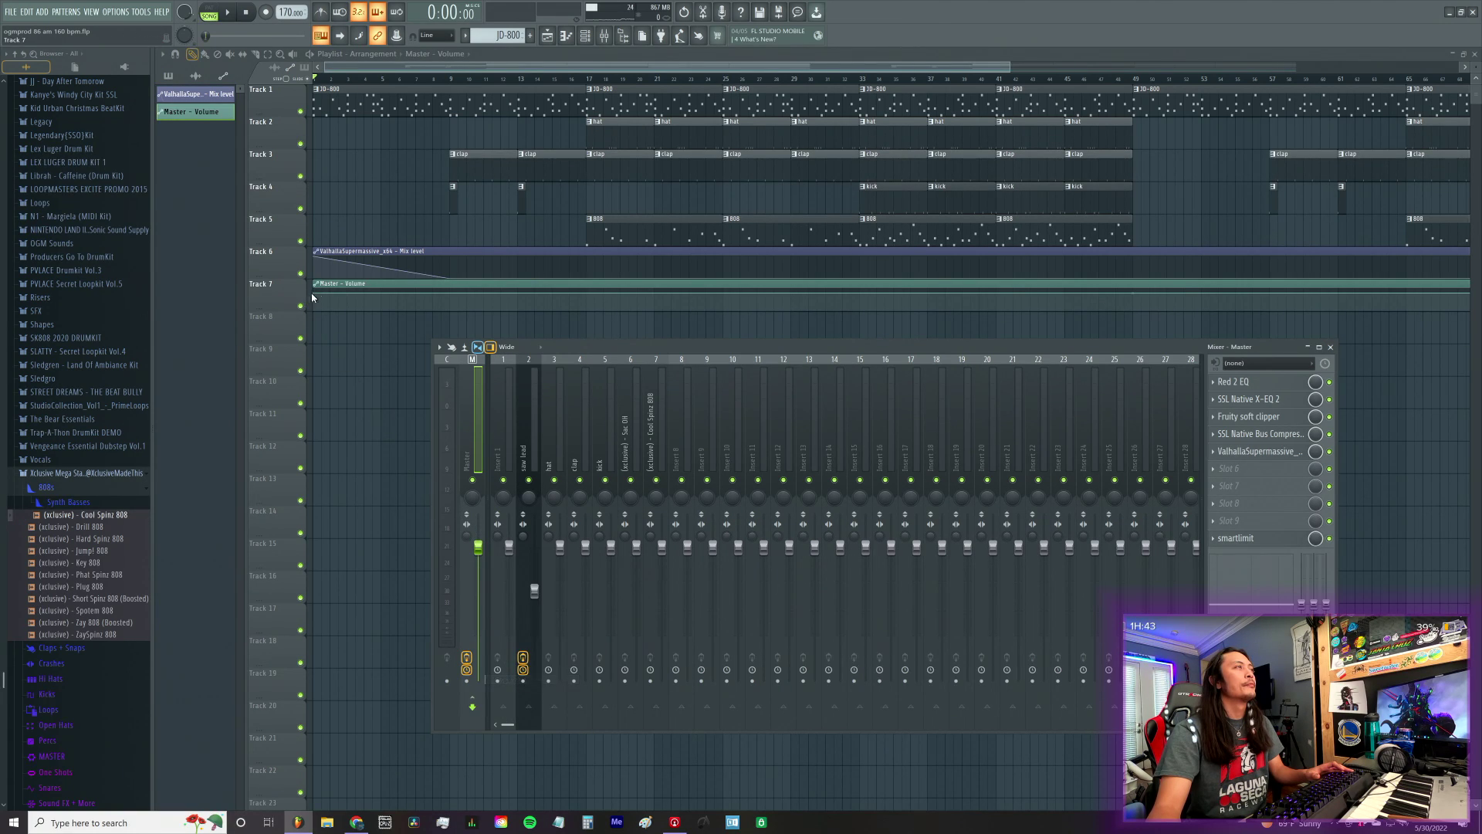
Step: Shape a curved fade-in from silence at bar 1 of the Master volume clip, pasting the copied value into a point at bar 3
right_click(348, 297)
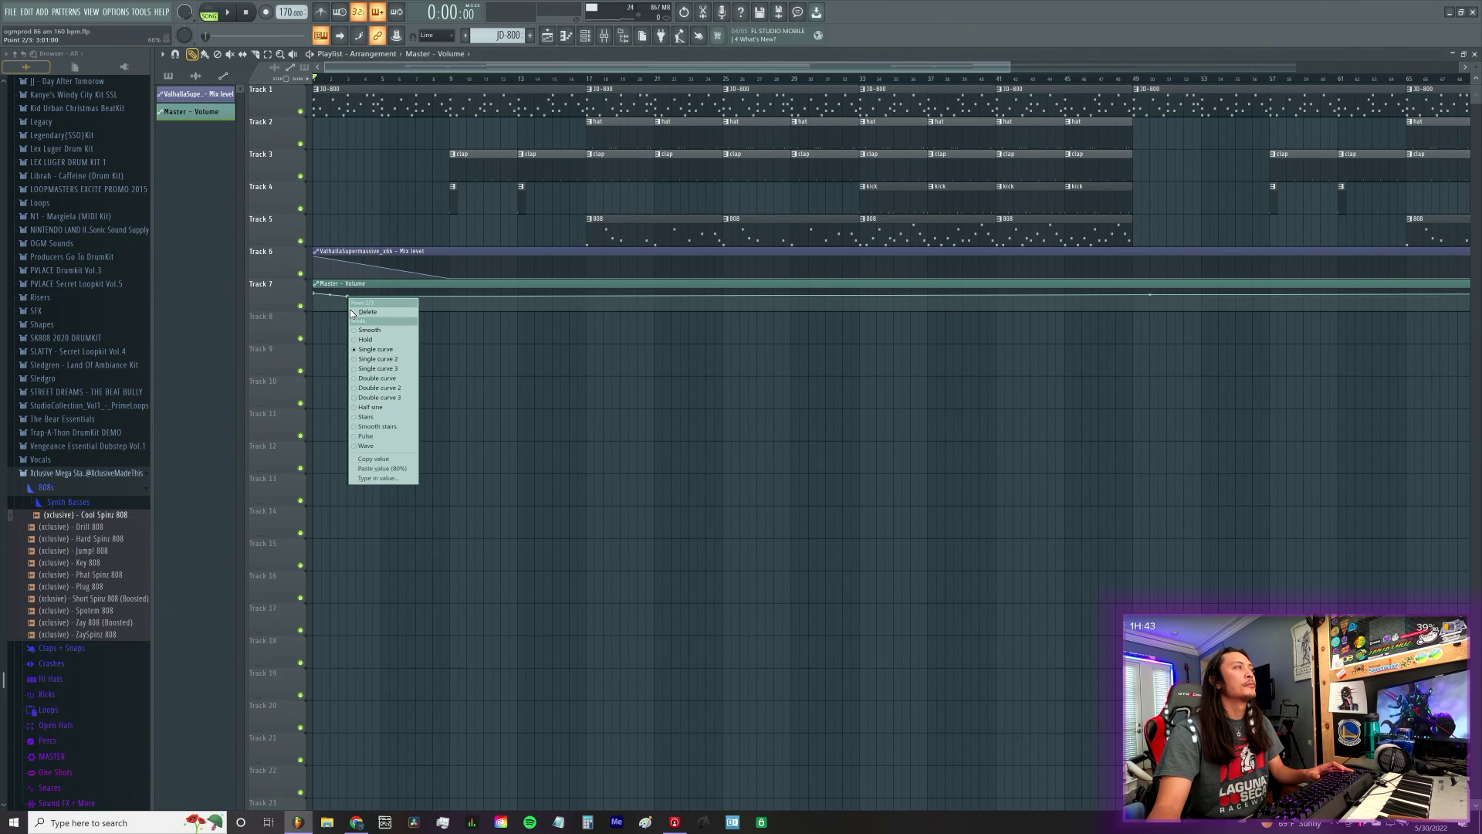
left_click(398, 468)
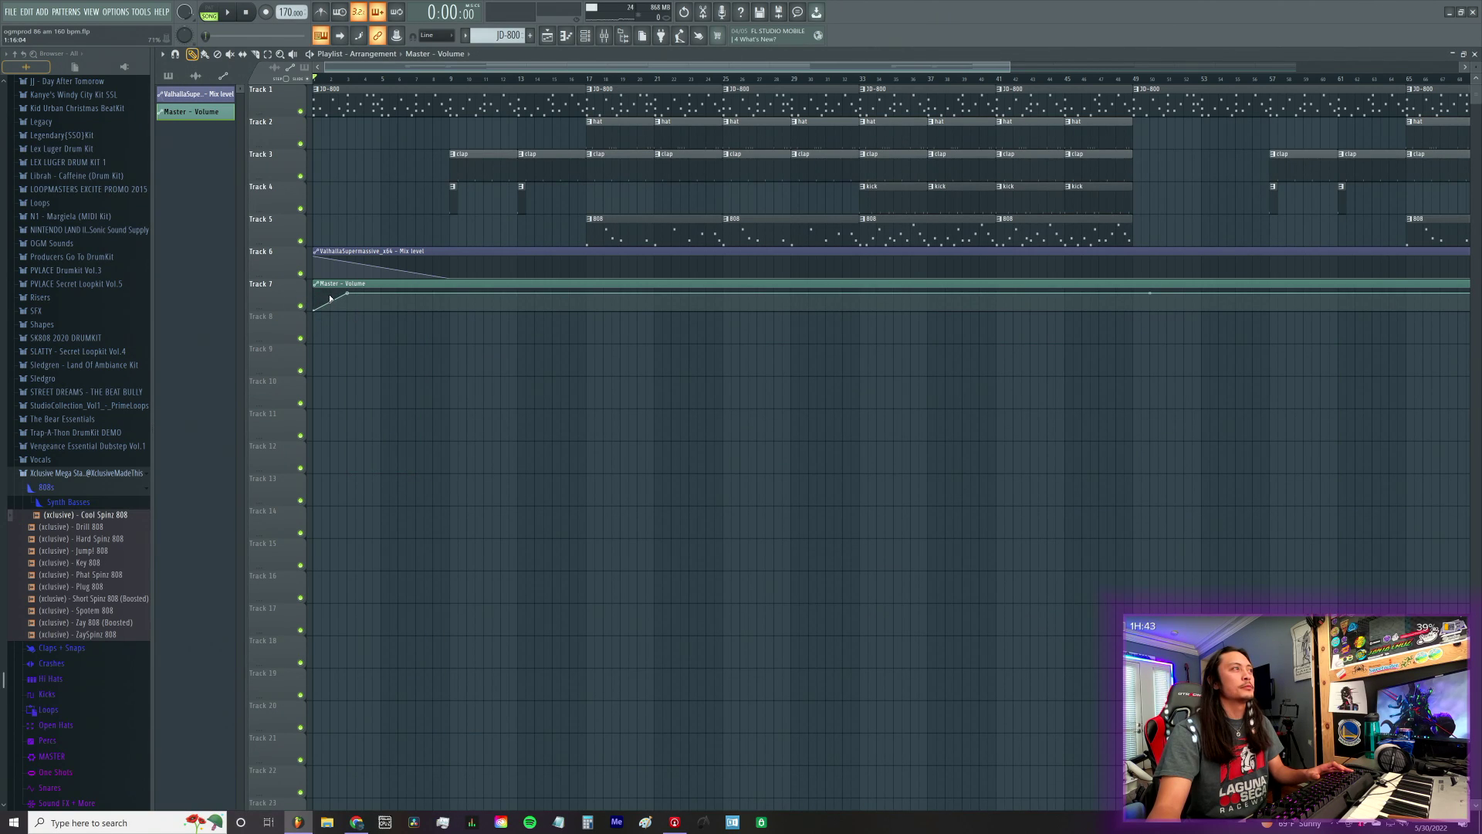
right_click(332, 298)
left_click(330, 309)
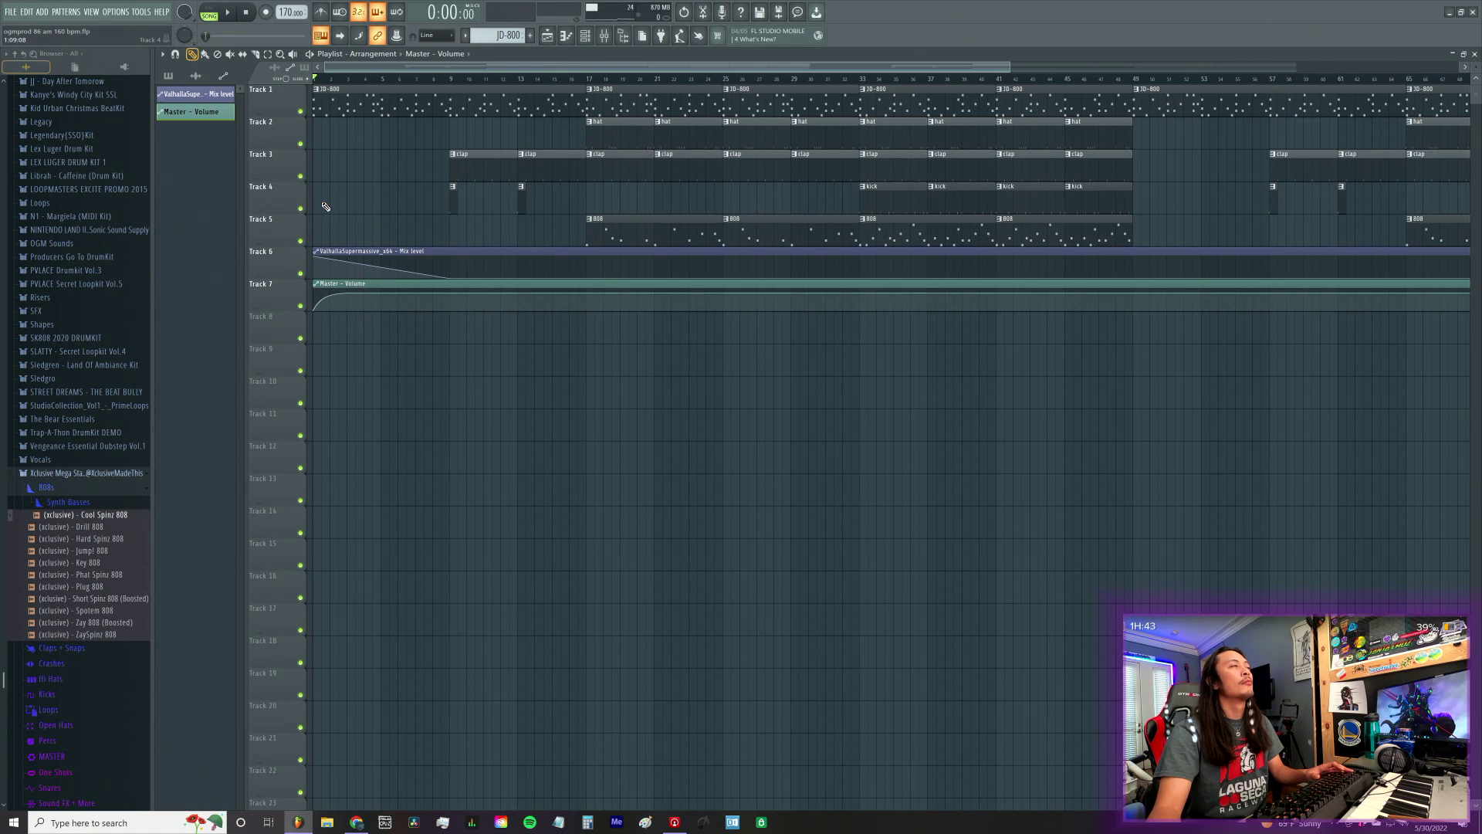
left_click(603, 39)
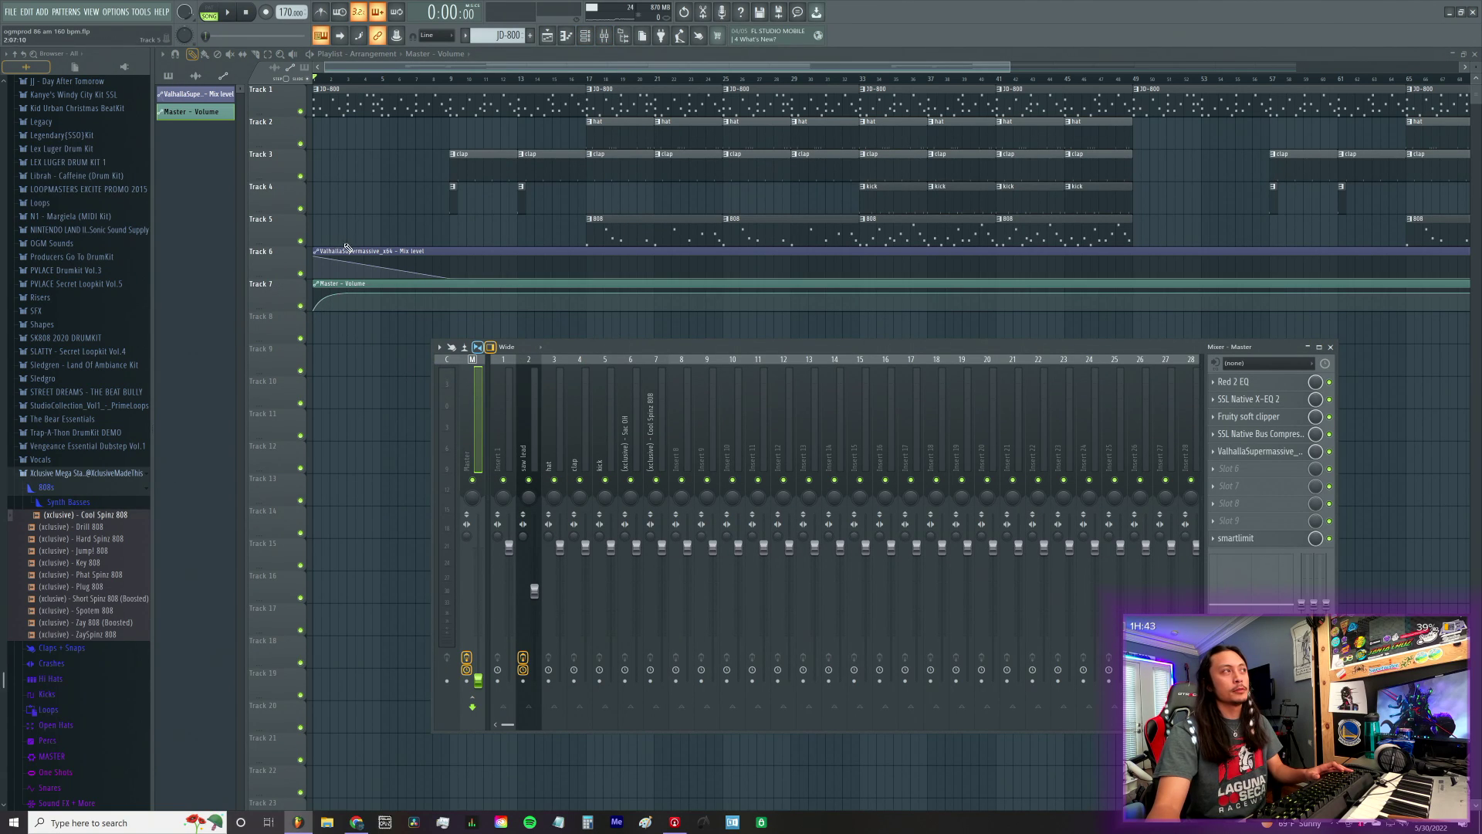
left_click(1331, 347)
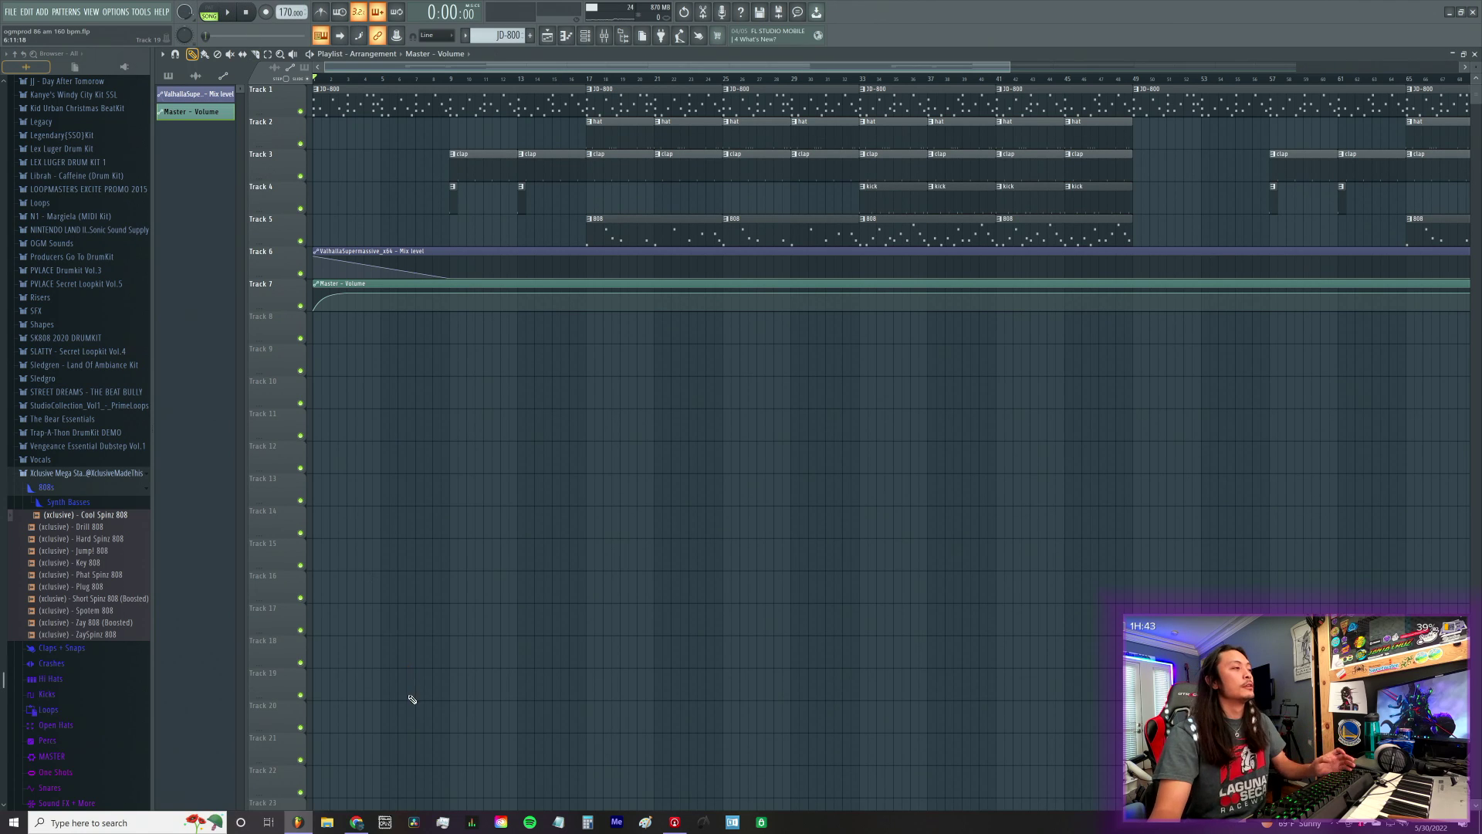
Step: Add OGMPROD BEAT TAG 3 from the Beat Tag folder to Track 8 at bar 1, and place a second copy just before bar 9
right_click(327, 823)
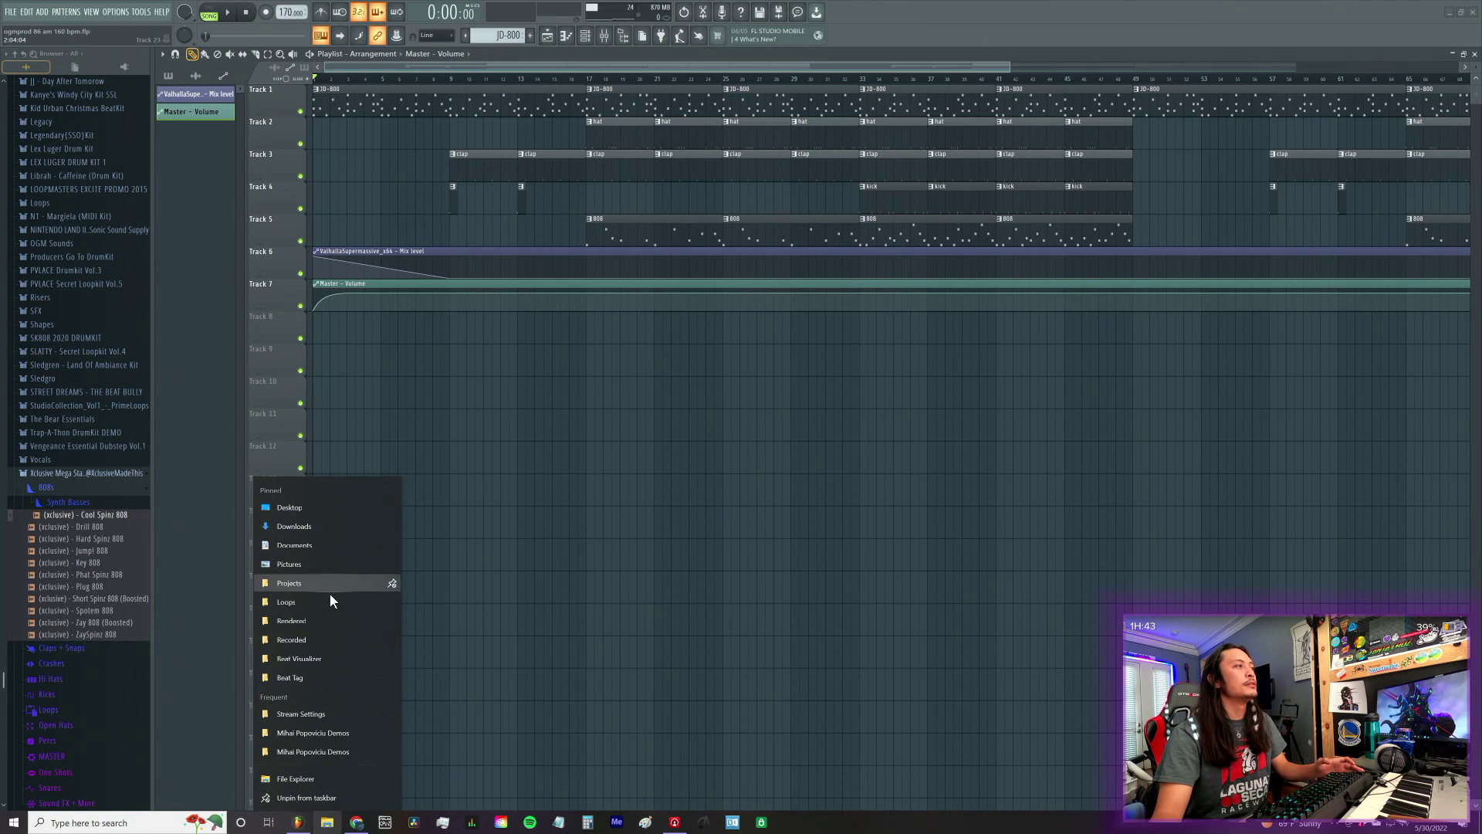
left_click(343, 678)
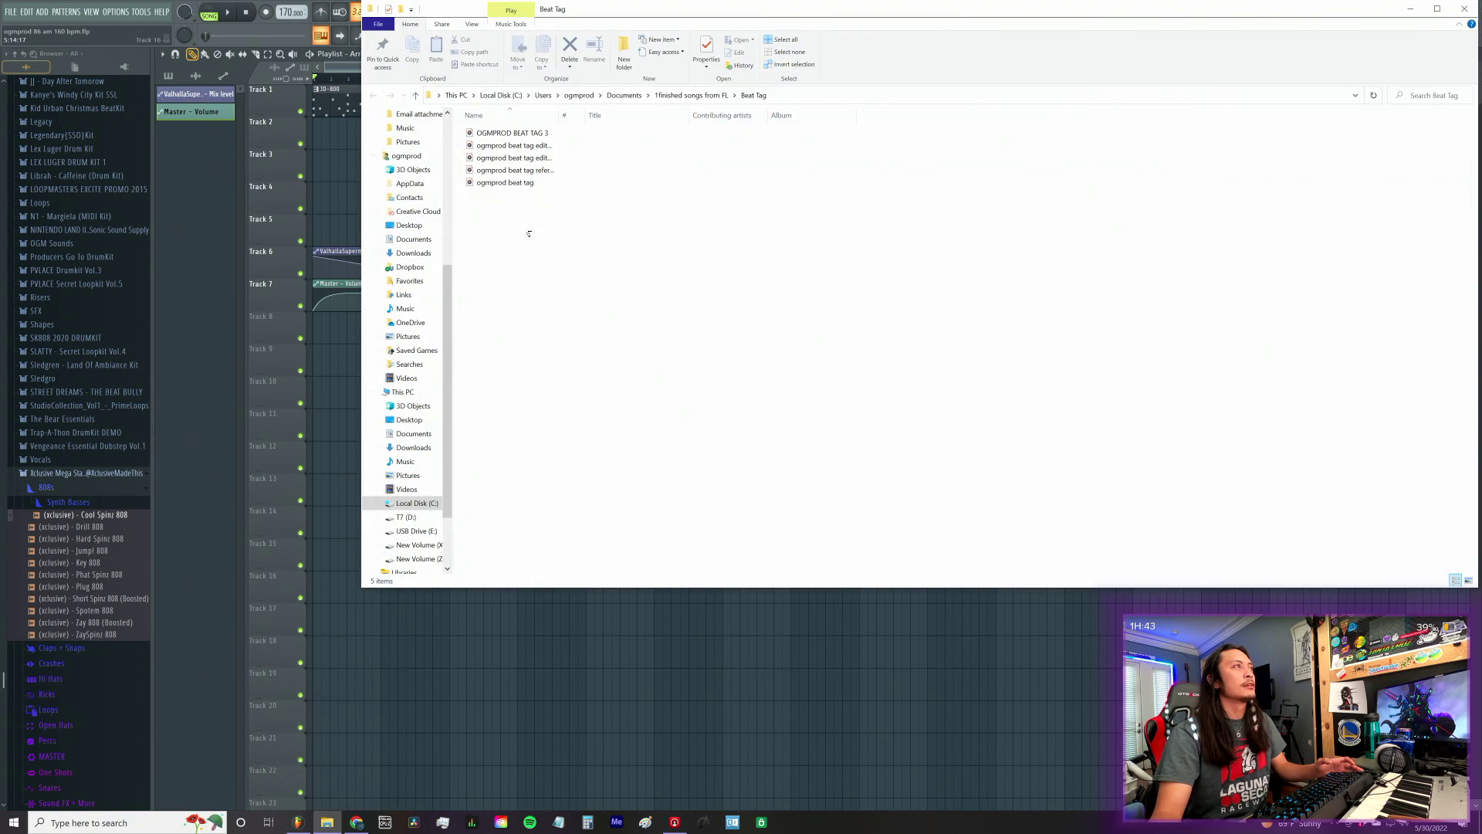
left_click(532, 134)
left_click_drag(395, 621, 279, 318)
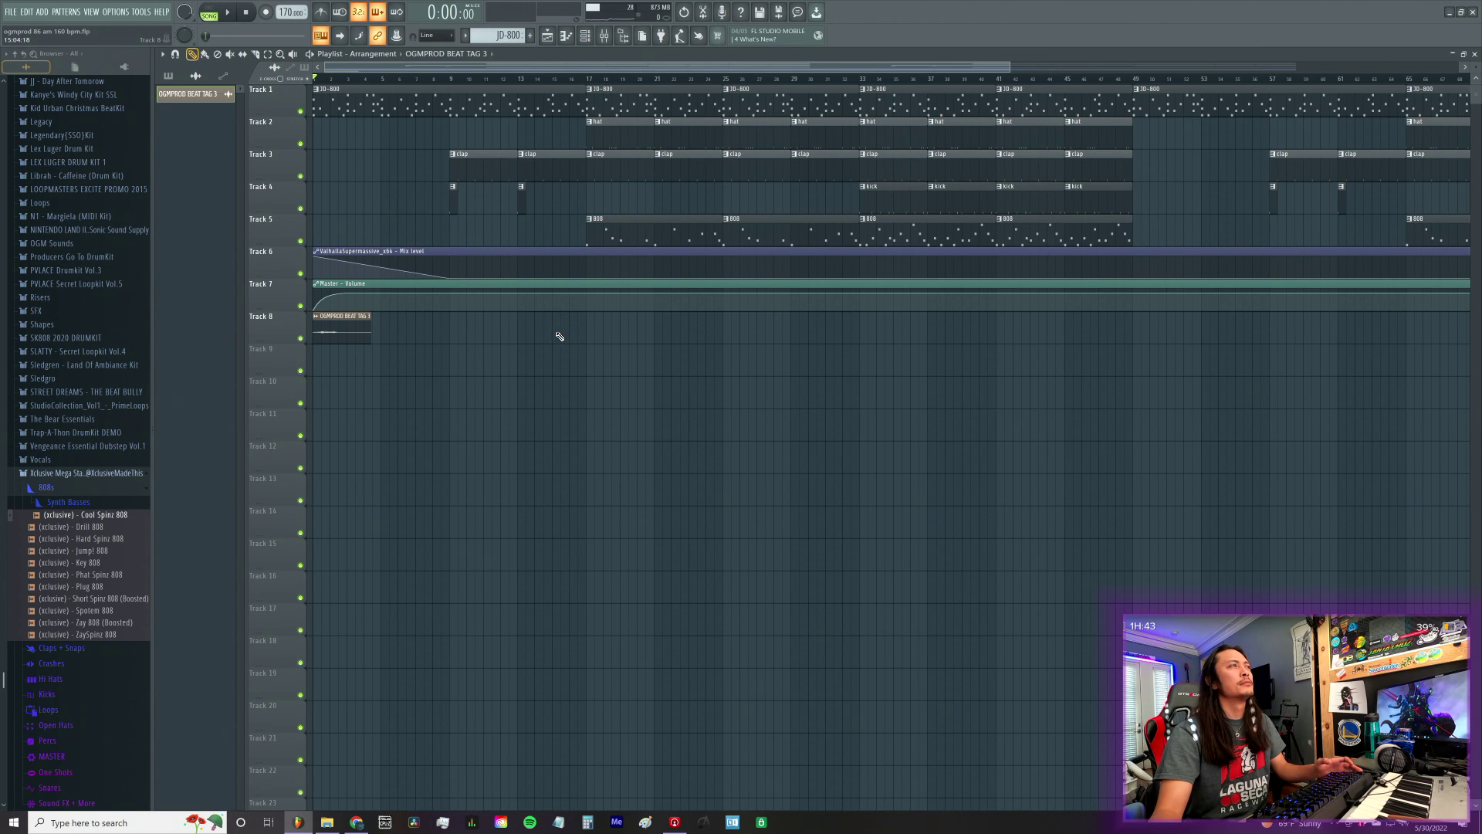
left_click(448, 328)
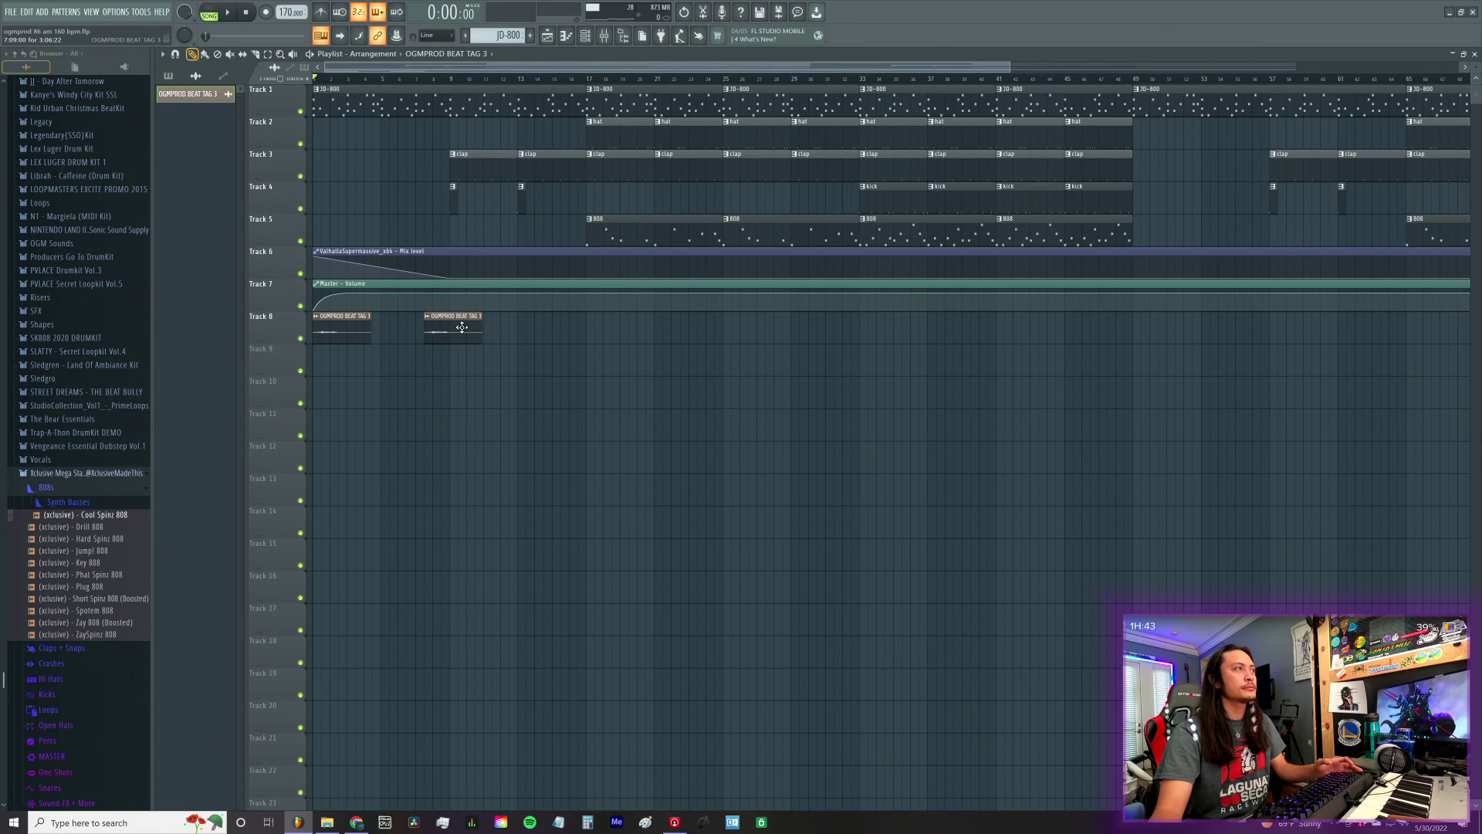
Step: Route the OGMPROD BEAT TAG 3 clip to mixer track 8 and look over its precomputed effects
double_click(461, 327)
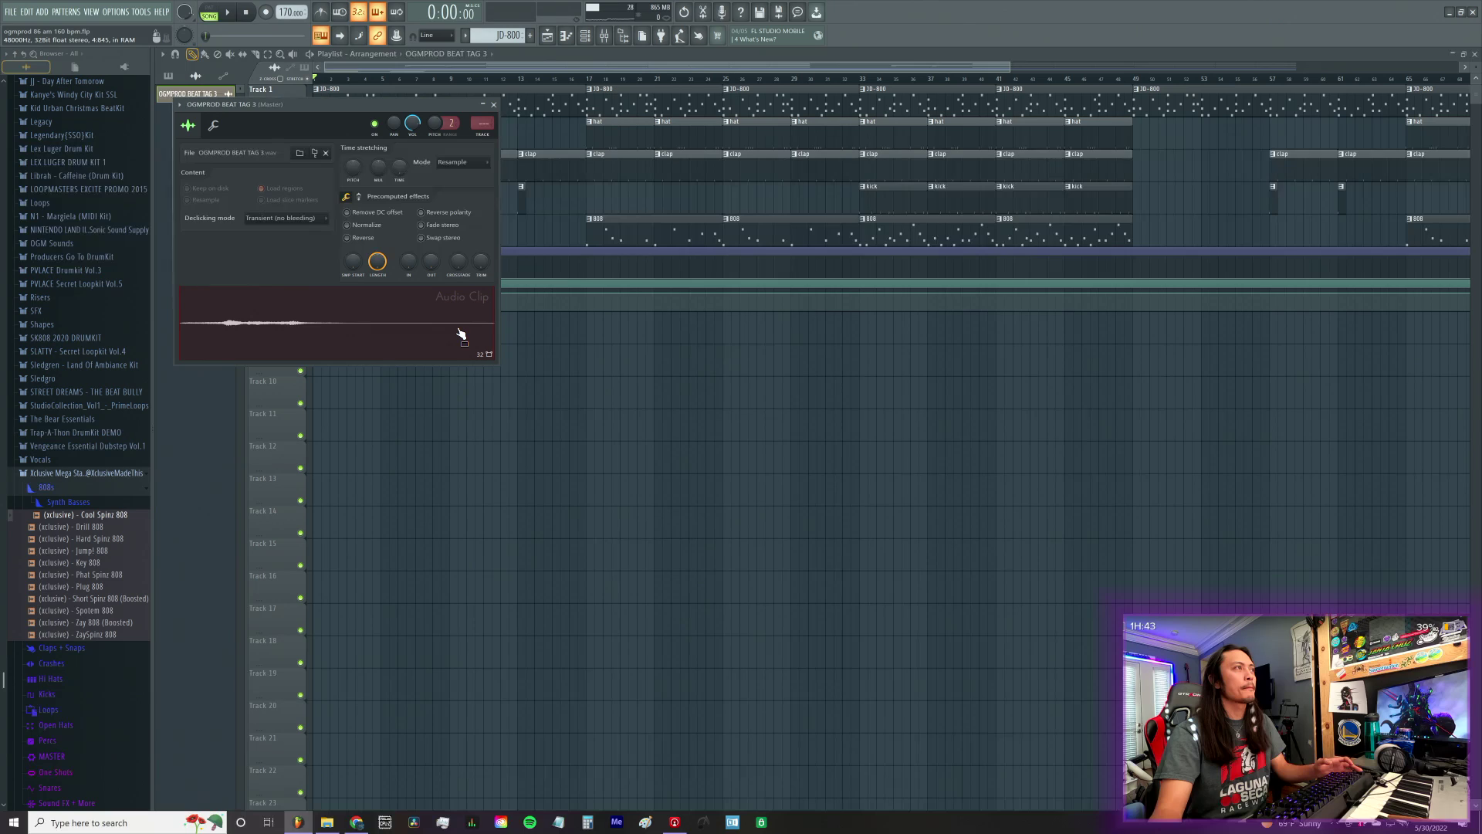
left_click(487, 135)
right_click(681, 453)
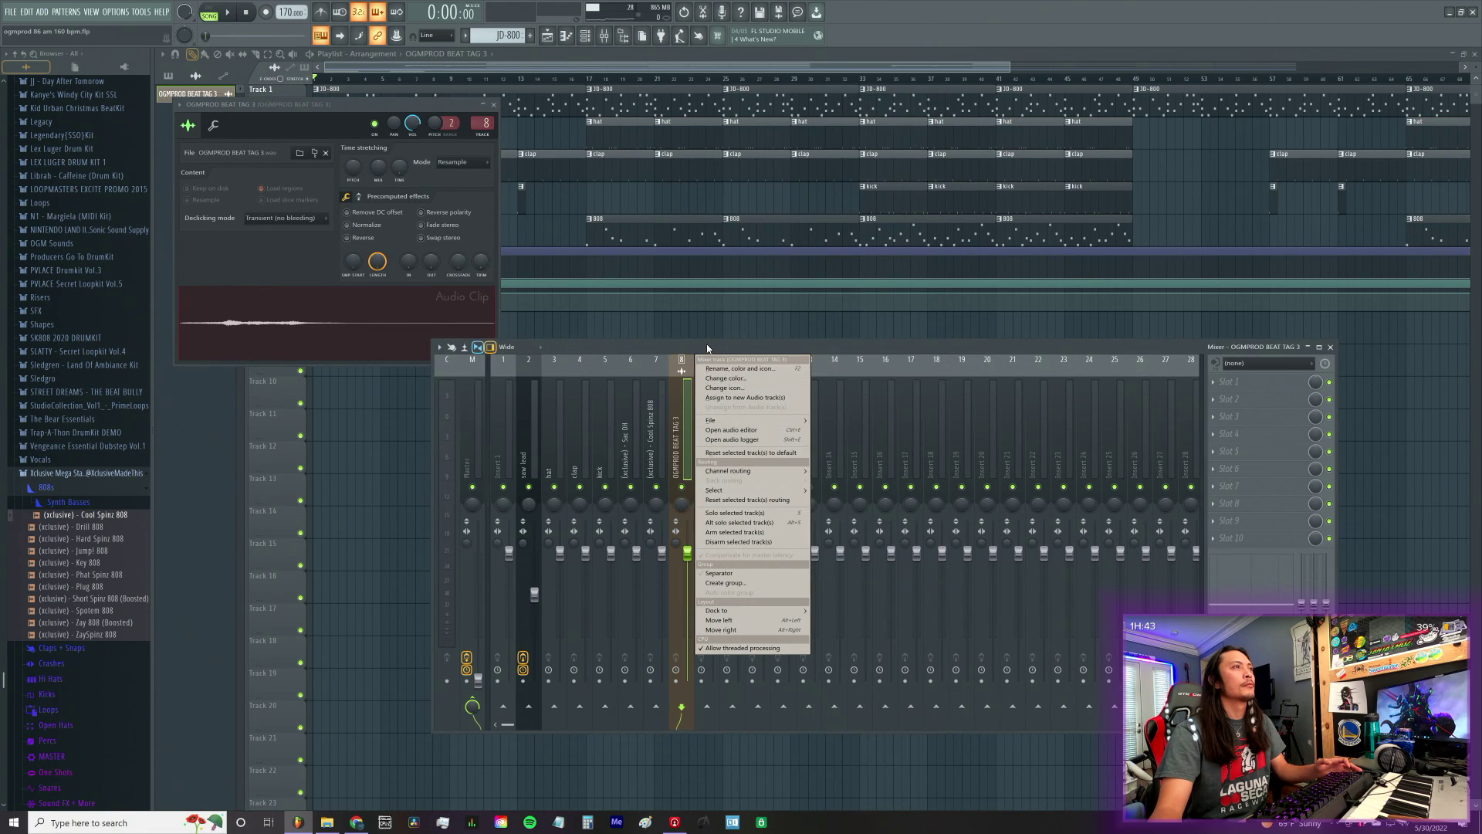
left_click(690, 347)
left_click(360, 197)
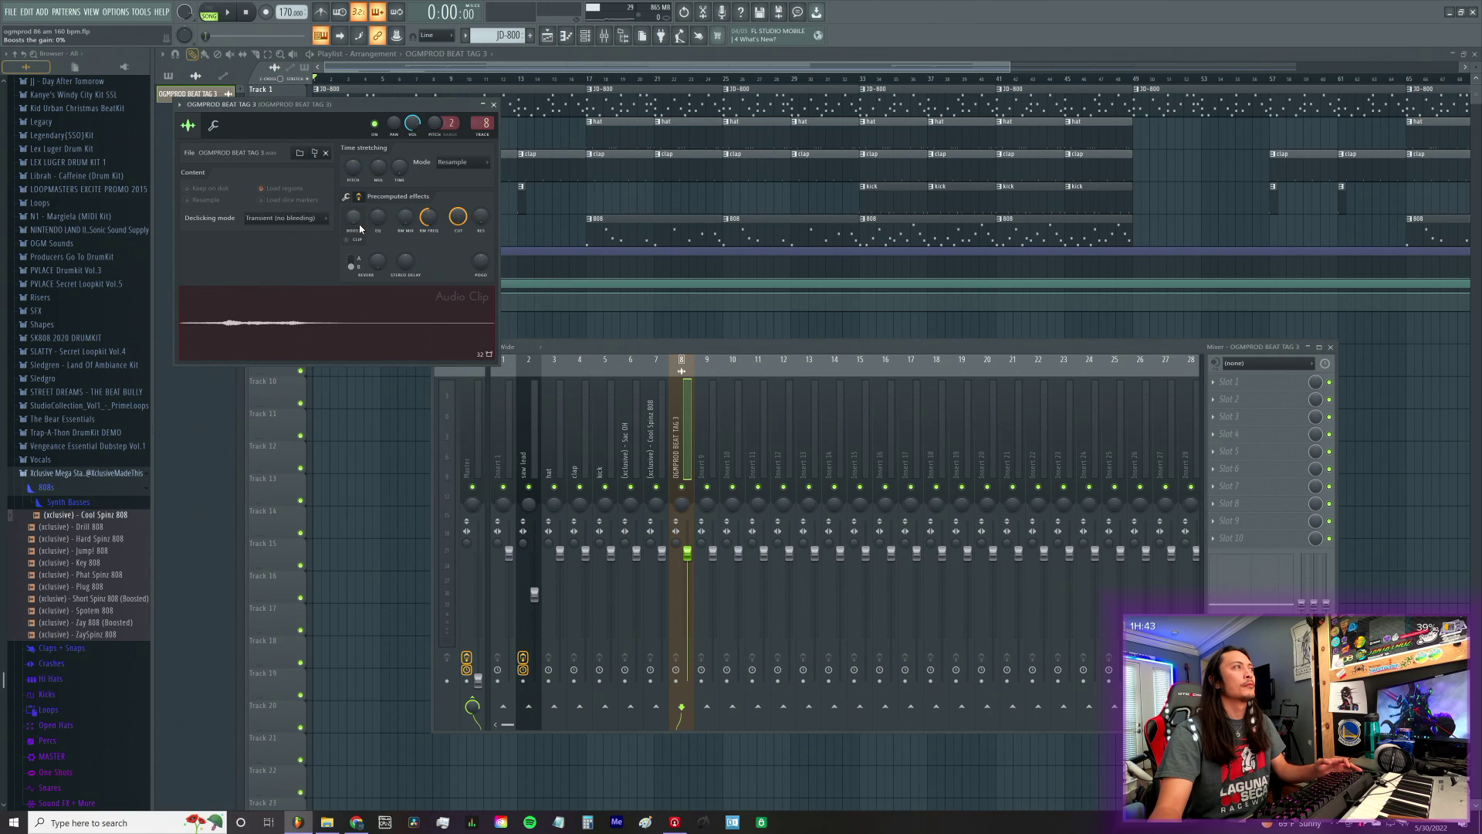
left_click(494, 105)
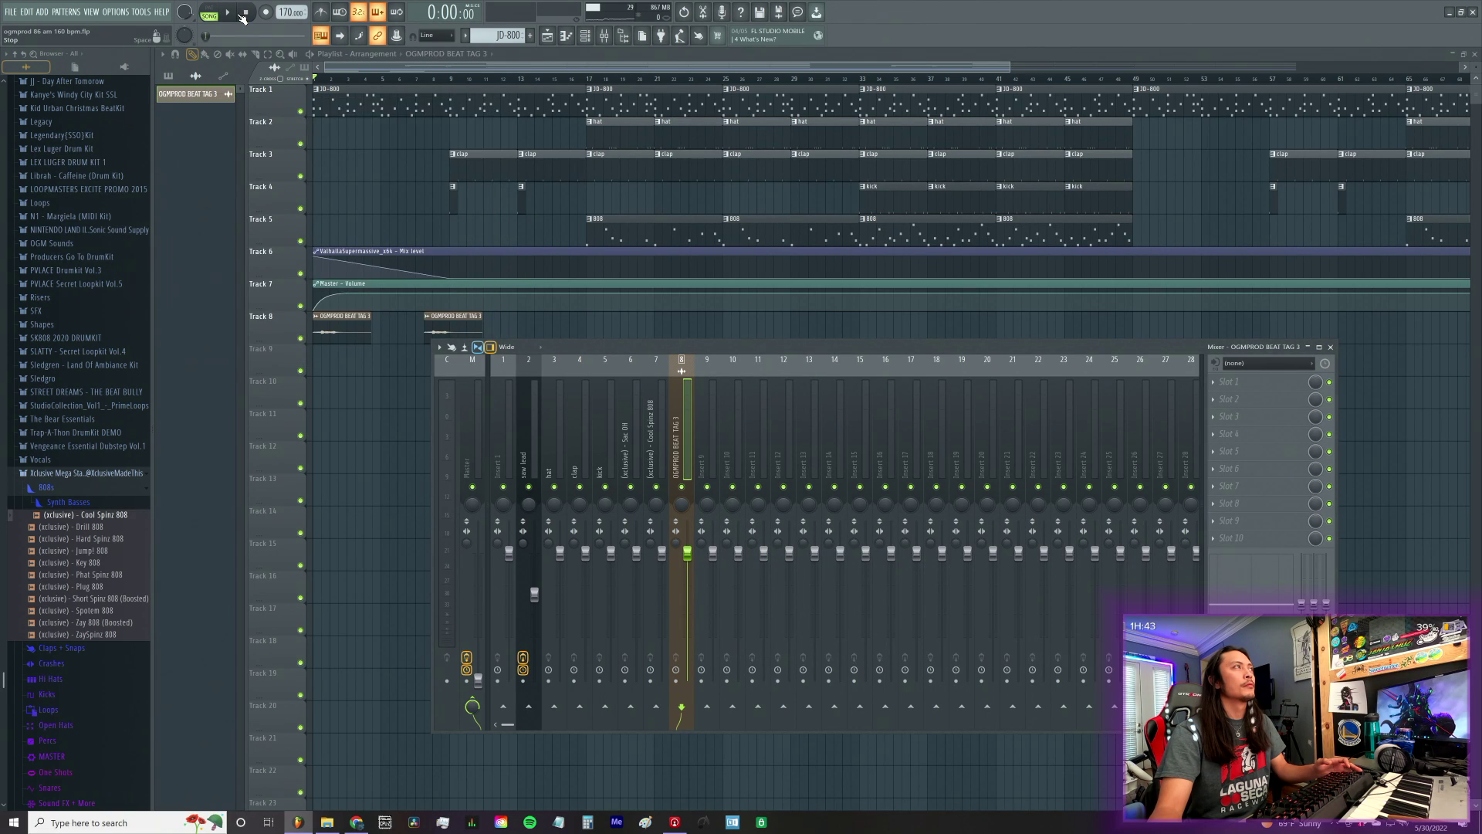
Step: Play the arrangement through in full view and set bars 33 to 49 as the looped time selection
key("space")
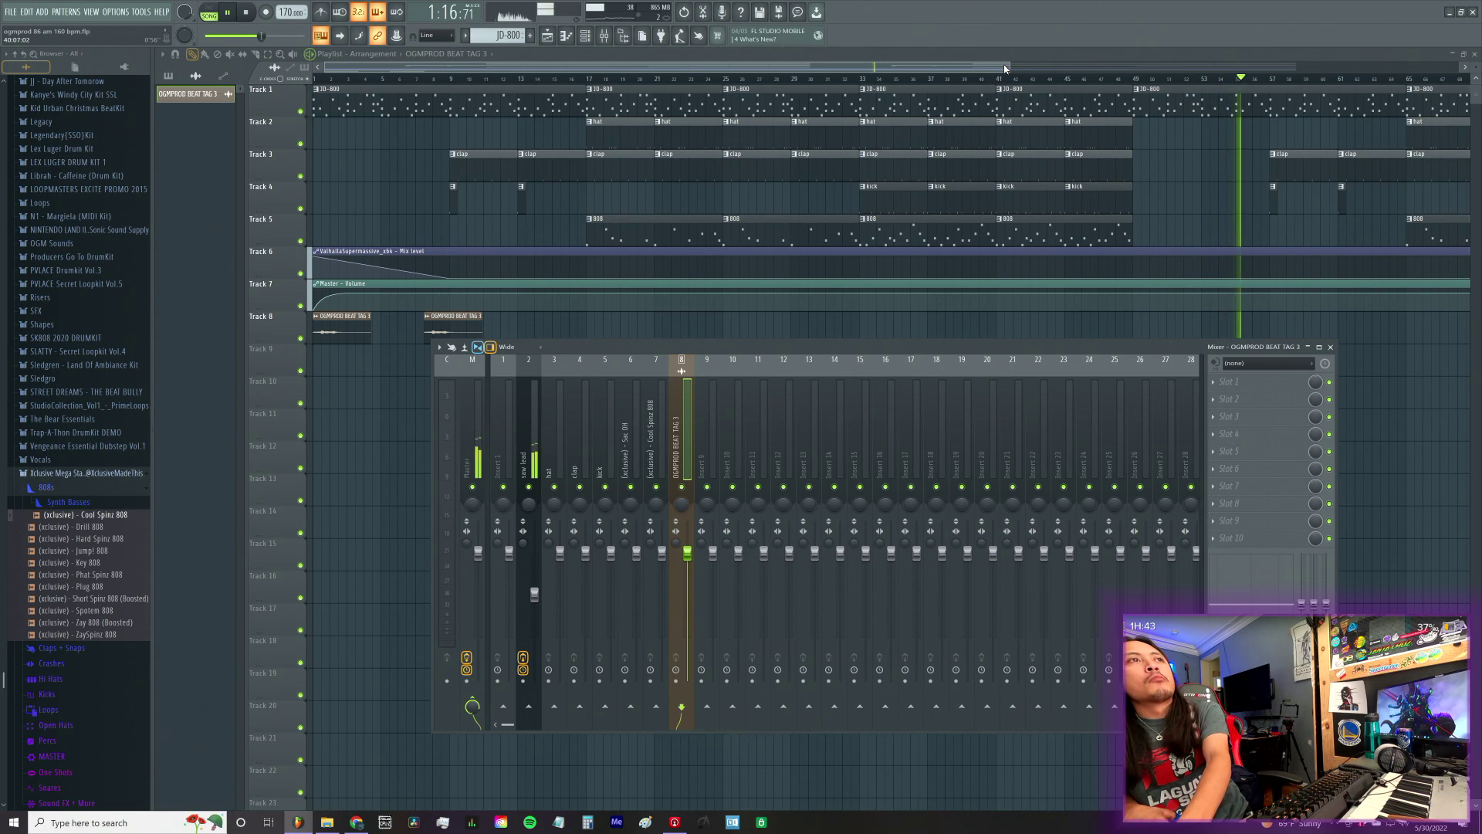
left_click_drag(1007, 62, 1057, 64)
left_click_drag(1174, 126, 1375, 195)
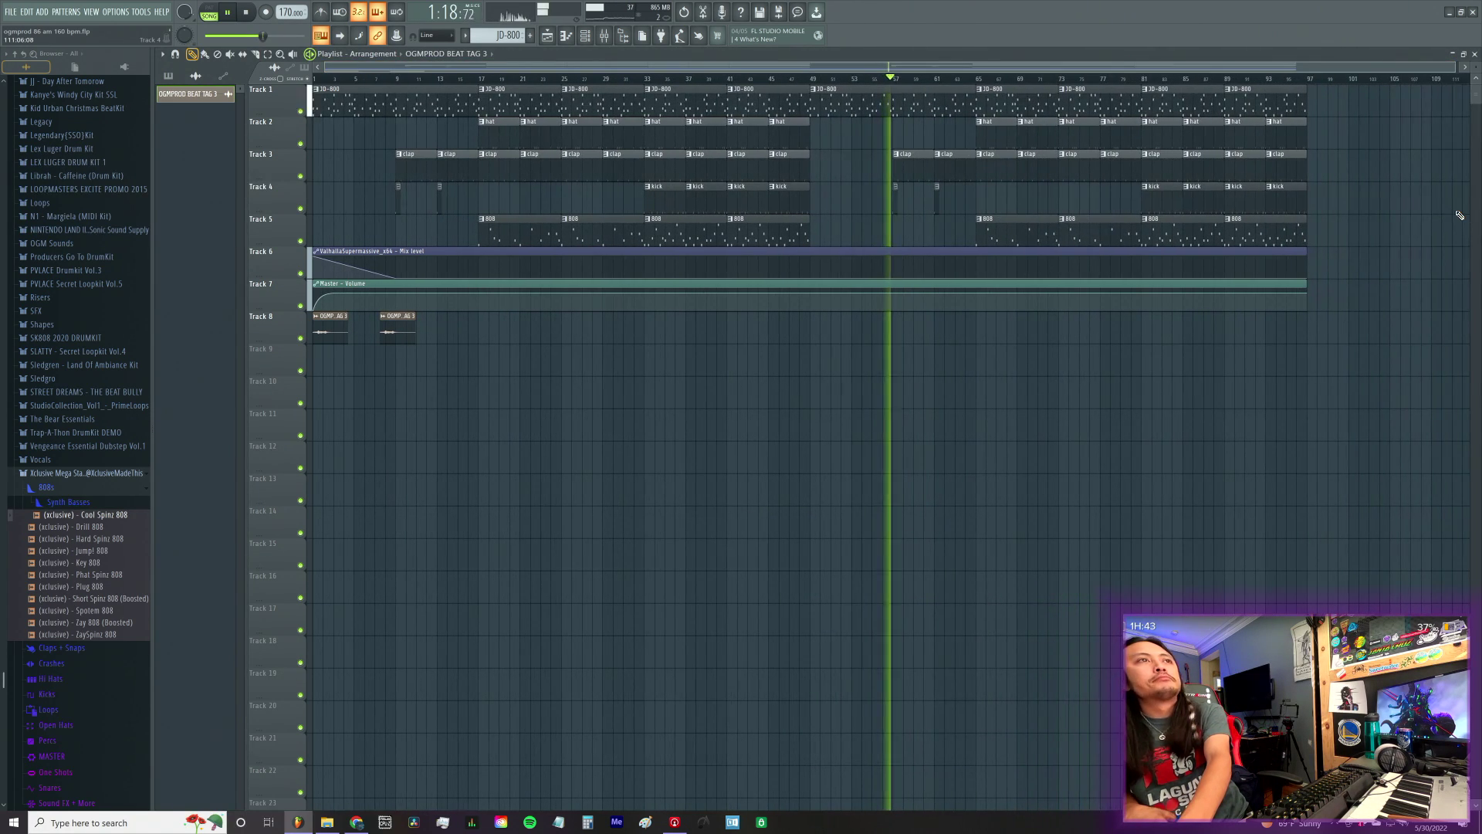
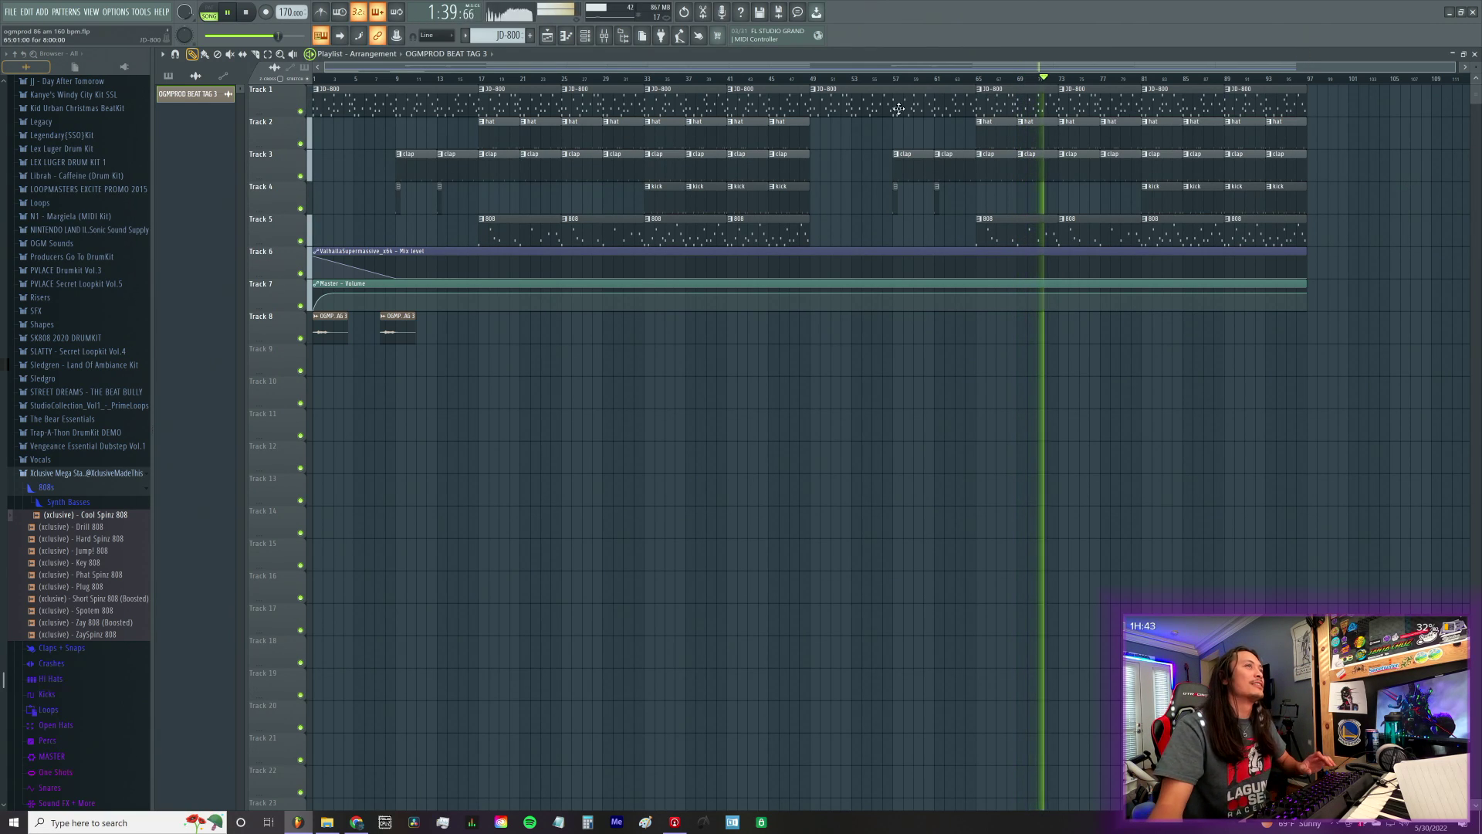
left_click(646, 78)
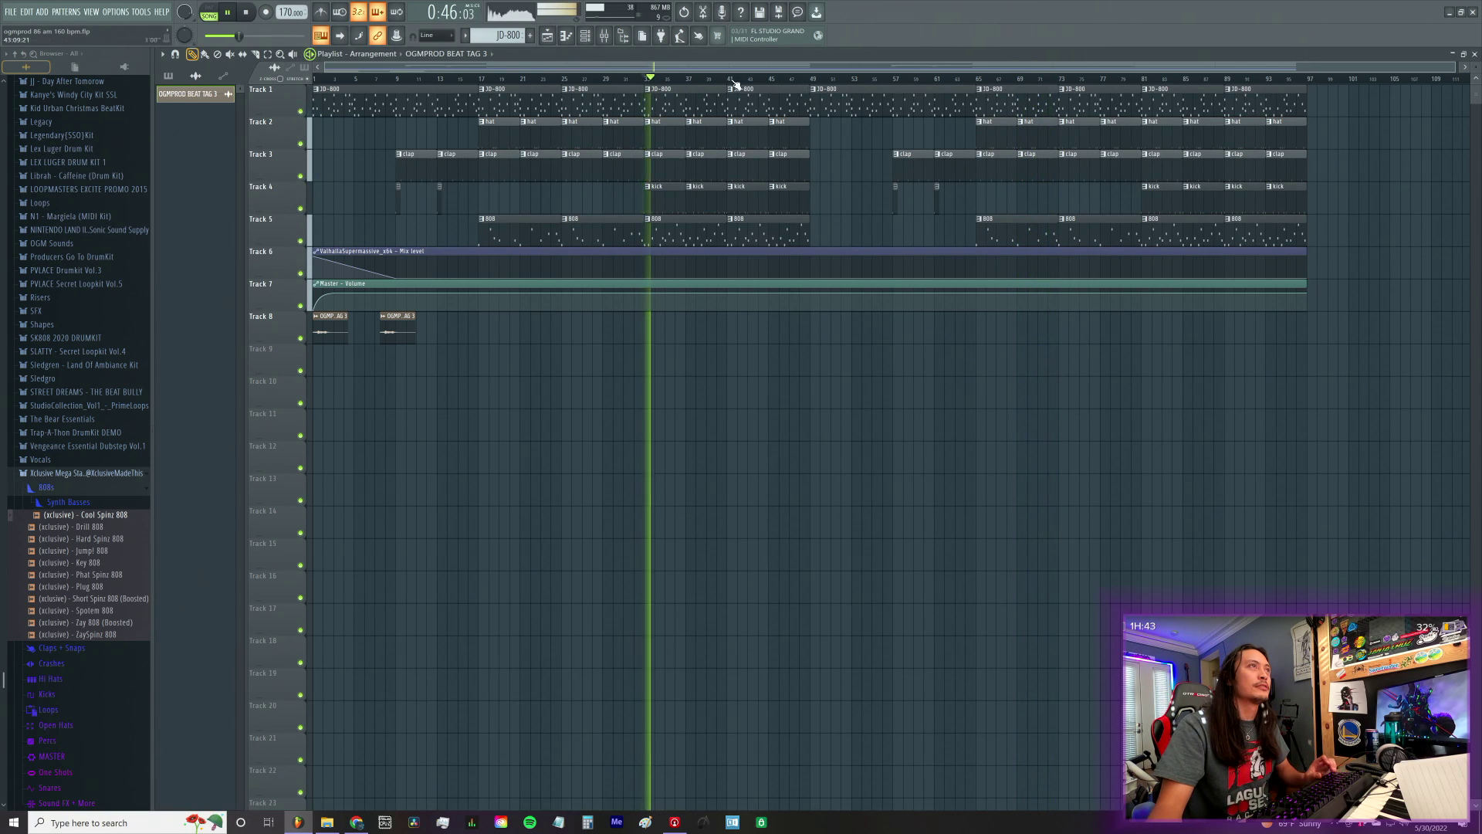
left_click_drag(650, 80, 812, 87)
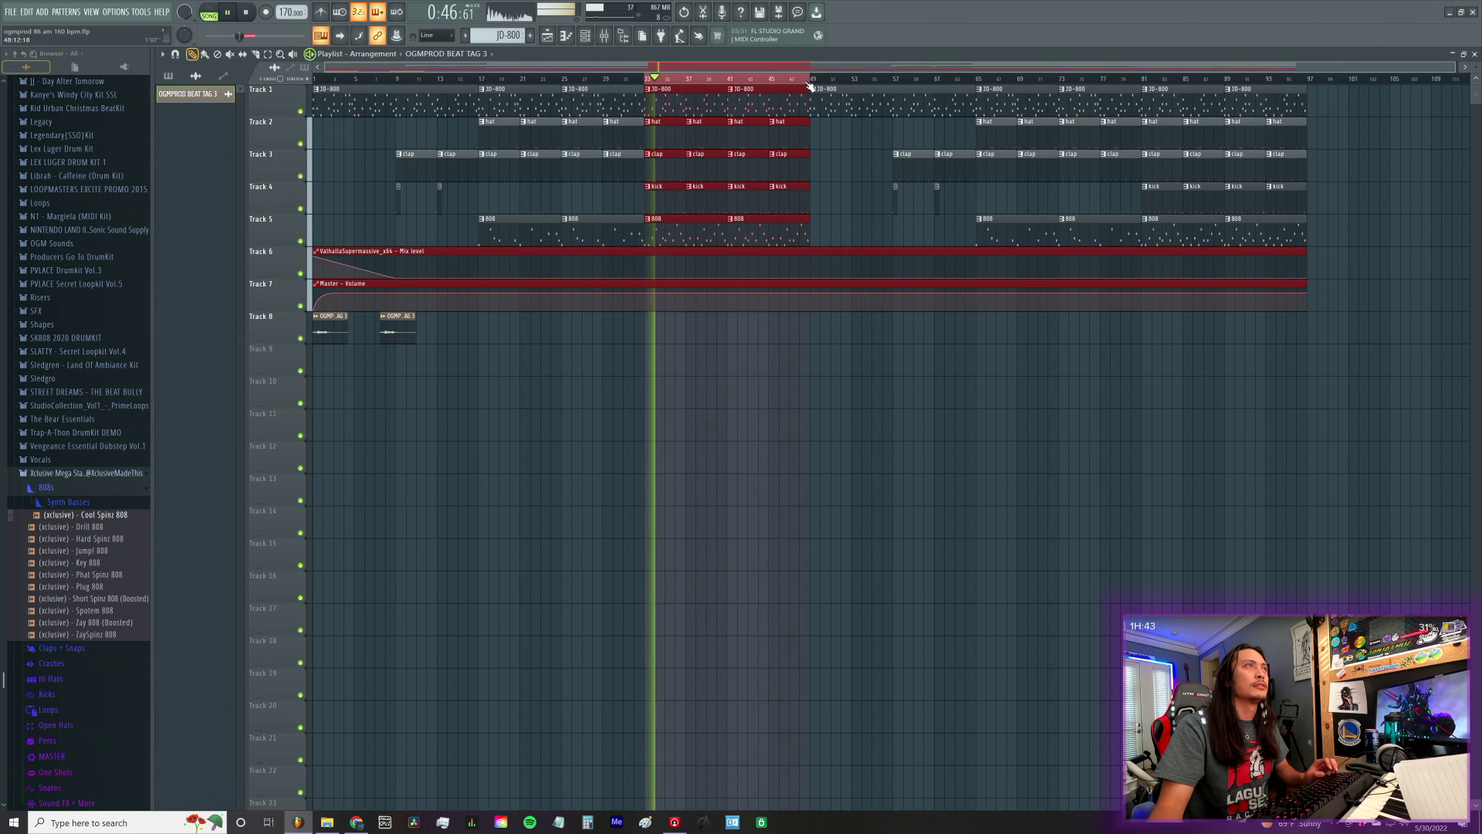
Step: Listen to the looped section with the mixer's track levels in view, and audition the song's opening
left_click(604, 36)
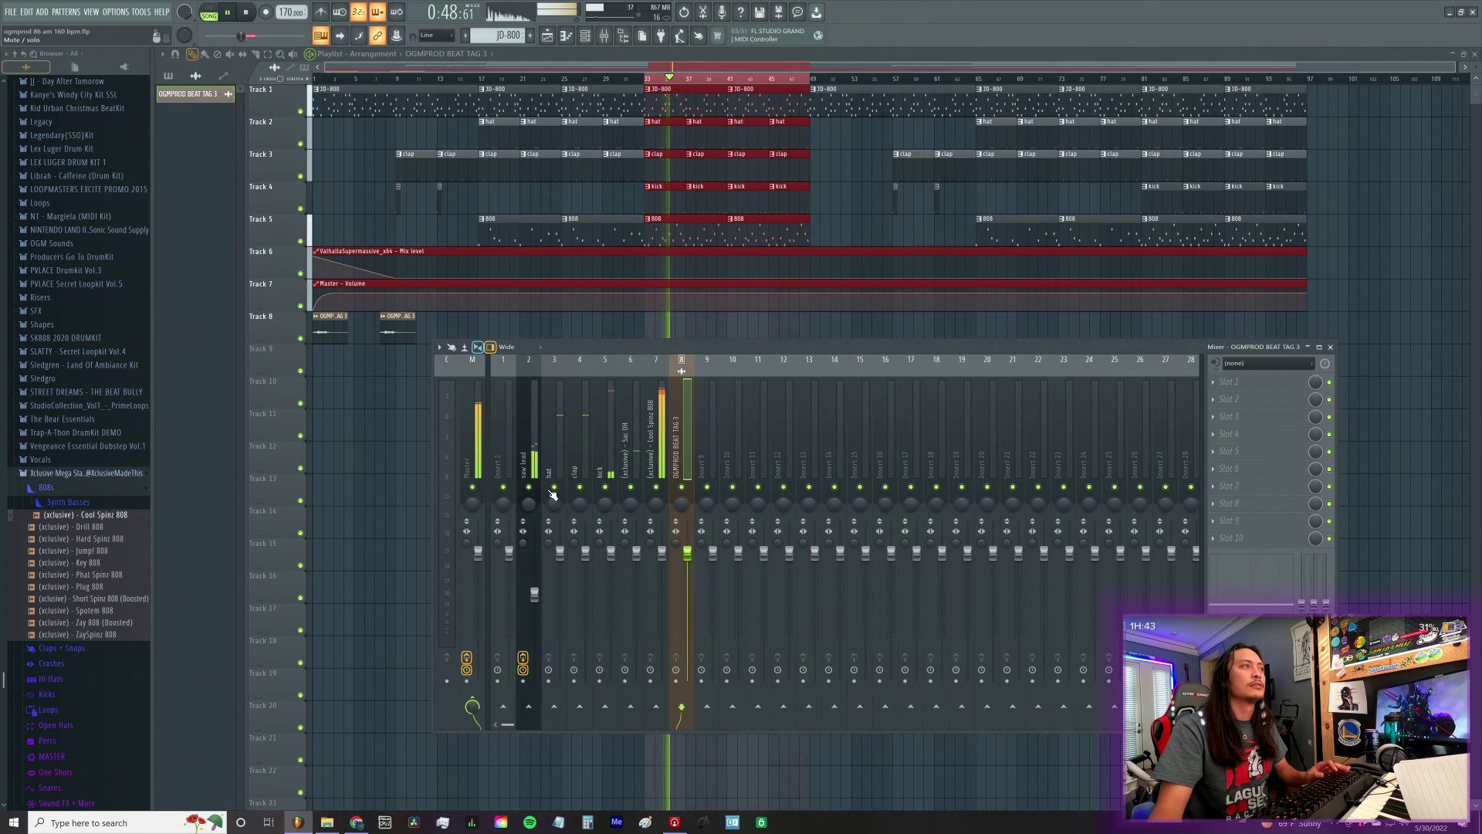
scroll(460, 456, "down", 2)
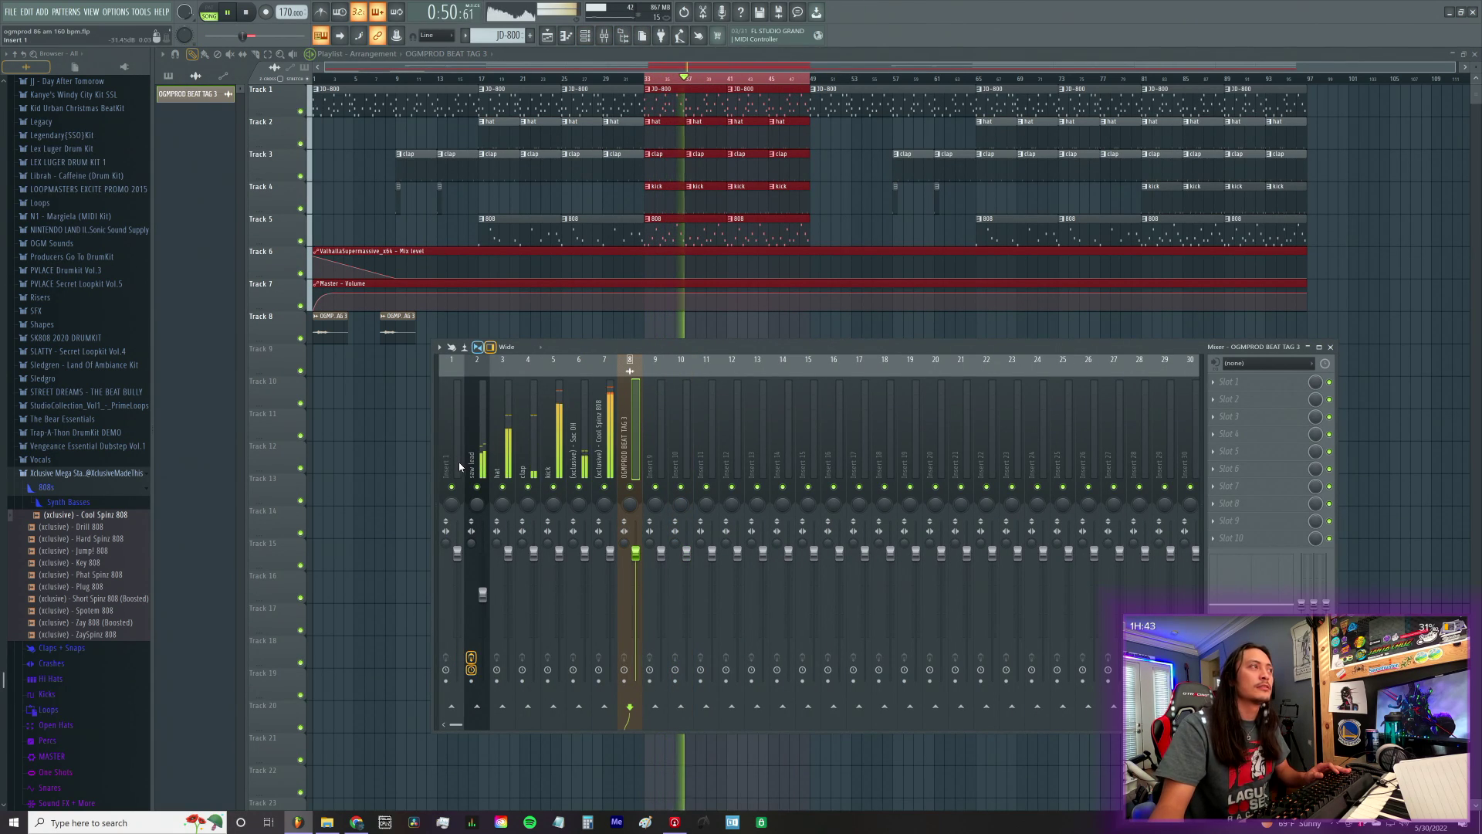
left_click(459, 461)
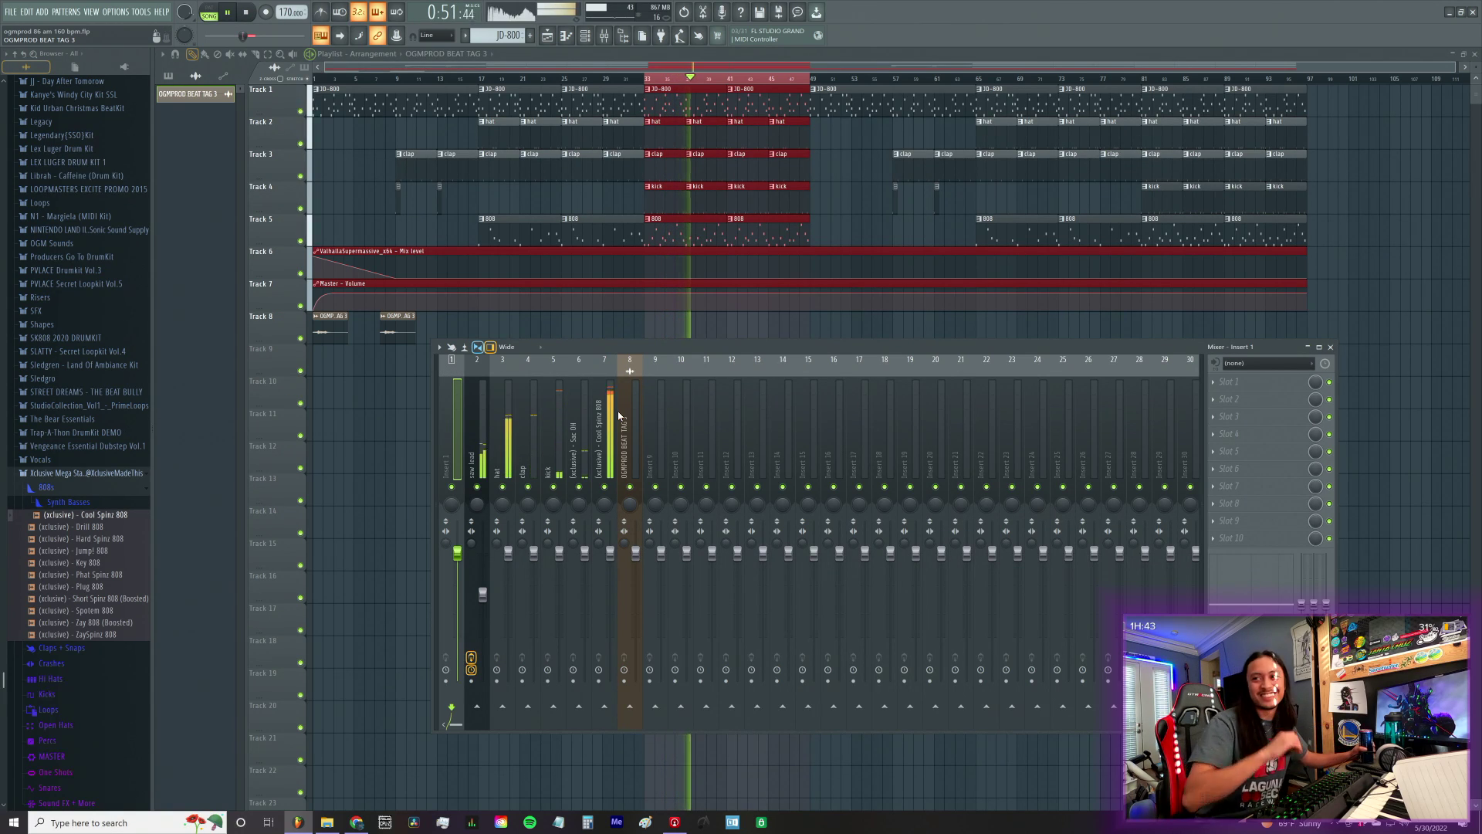
key("space")
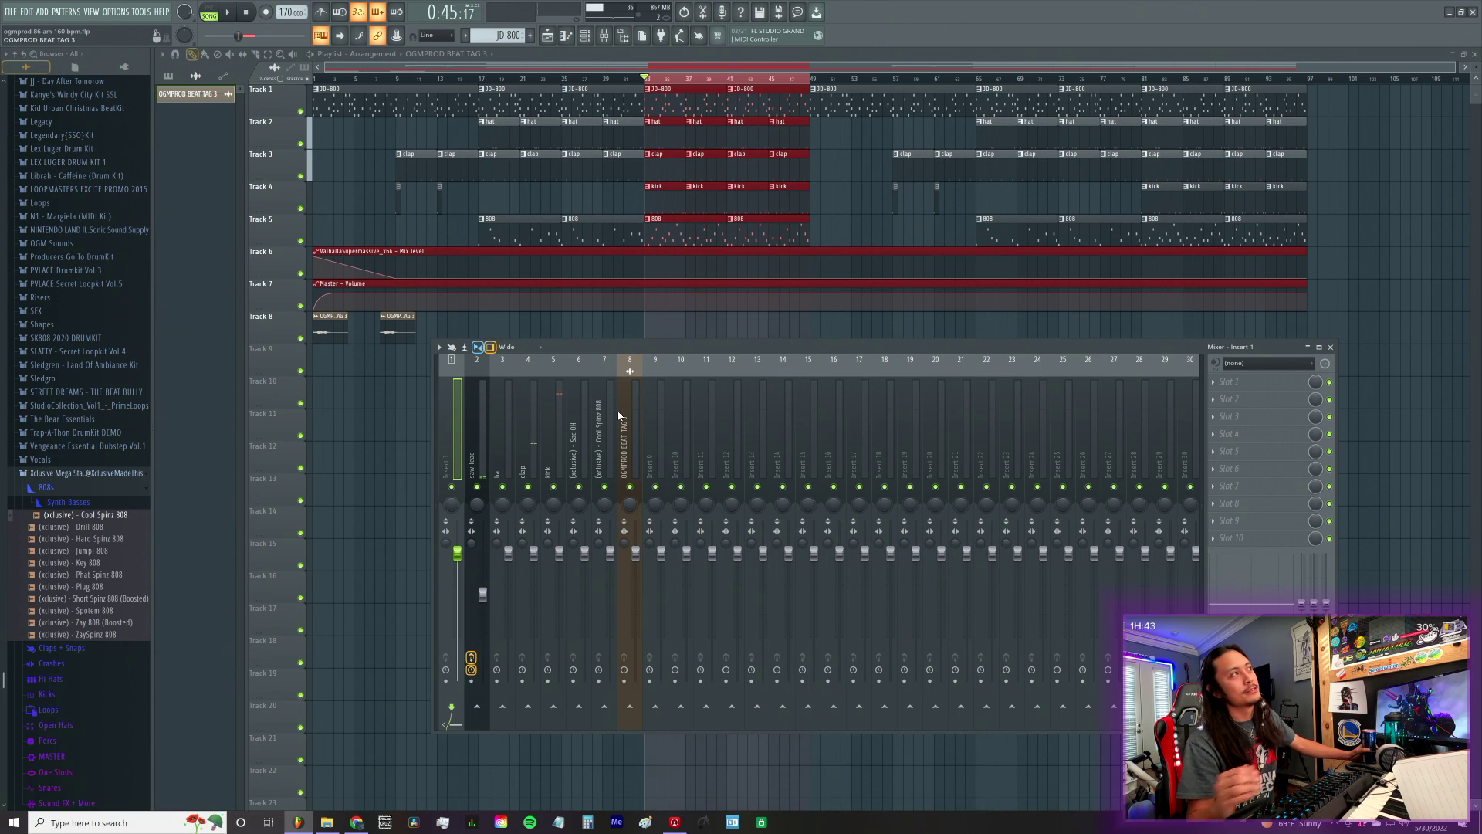
left_click(330, 79)
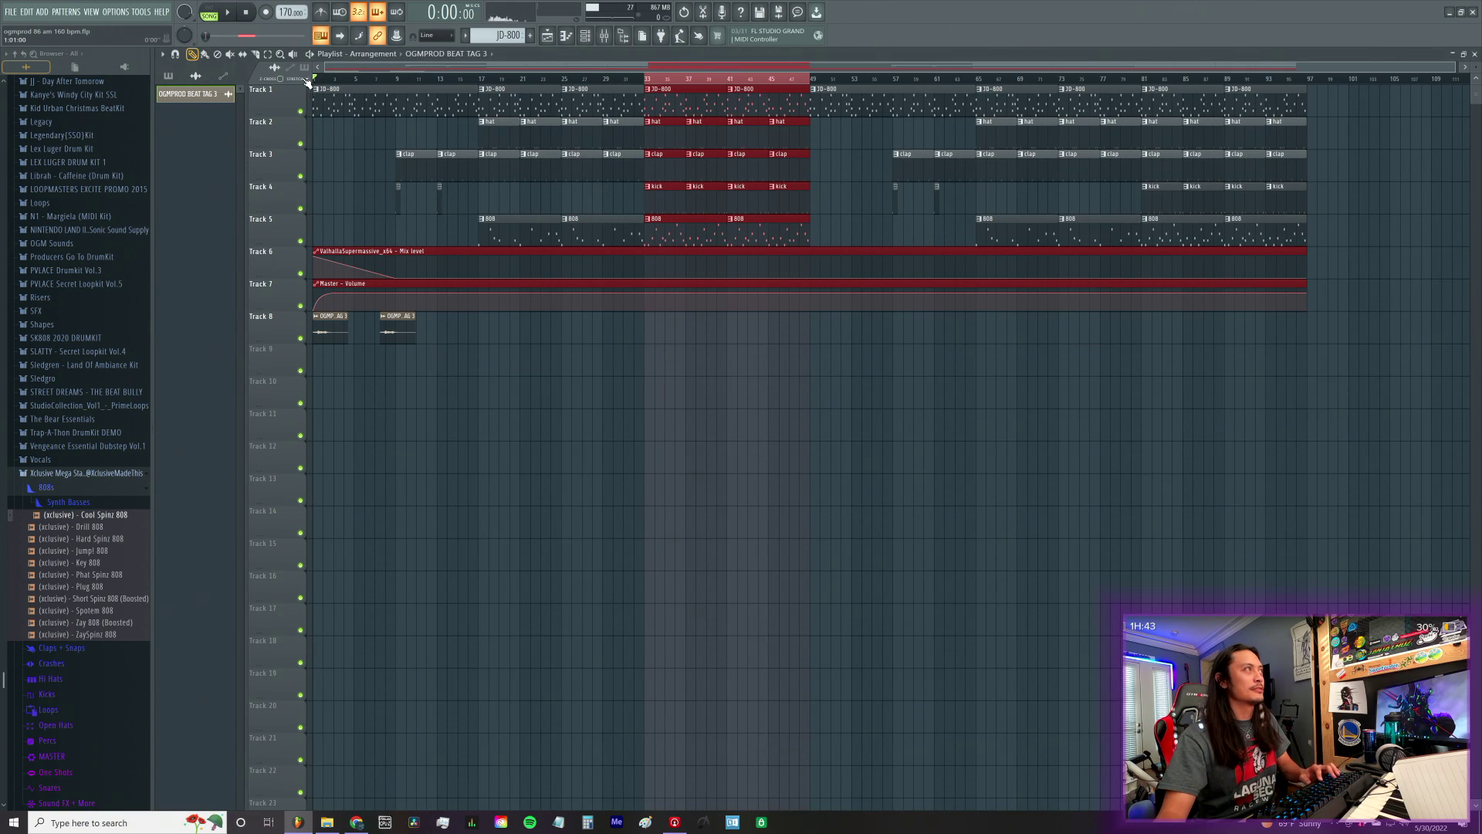
key("space")
left_click(631, 80)
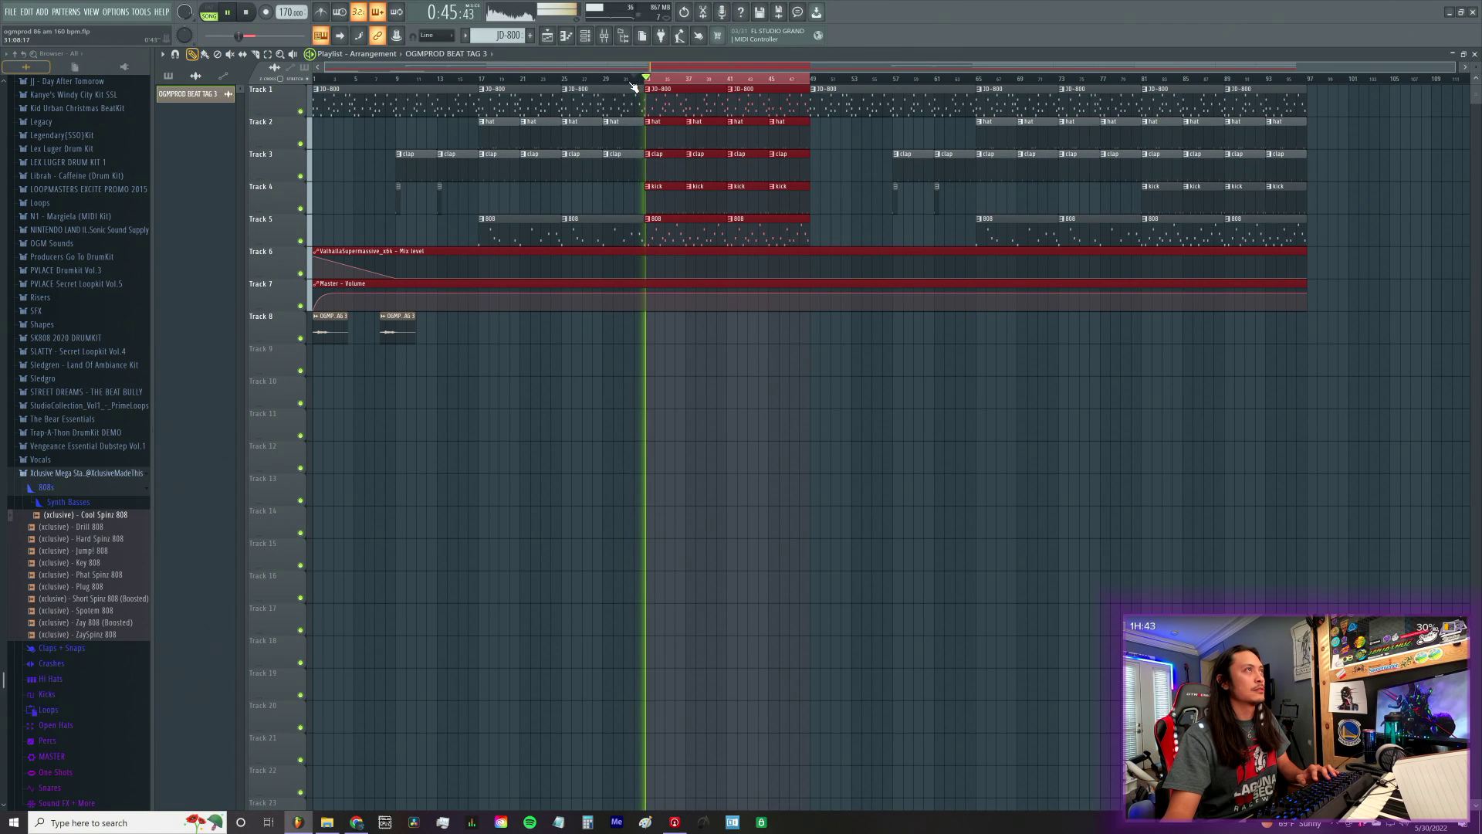
key("space")
key("space")
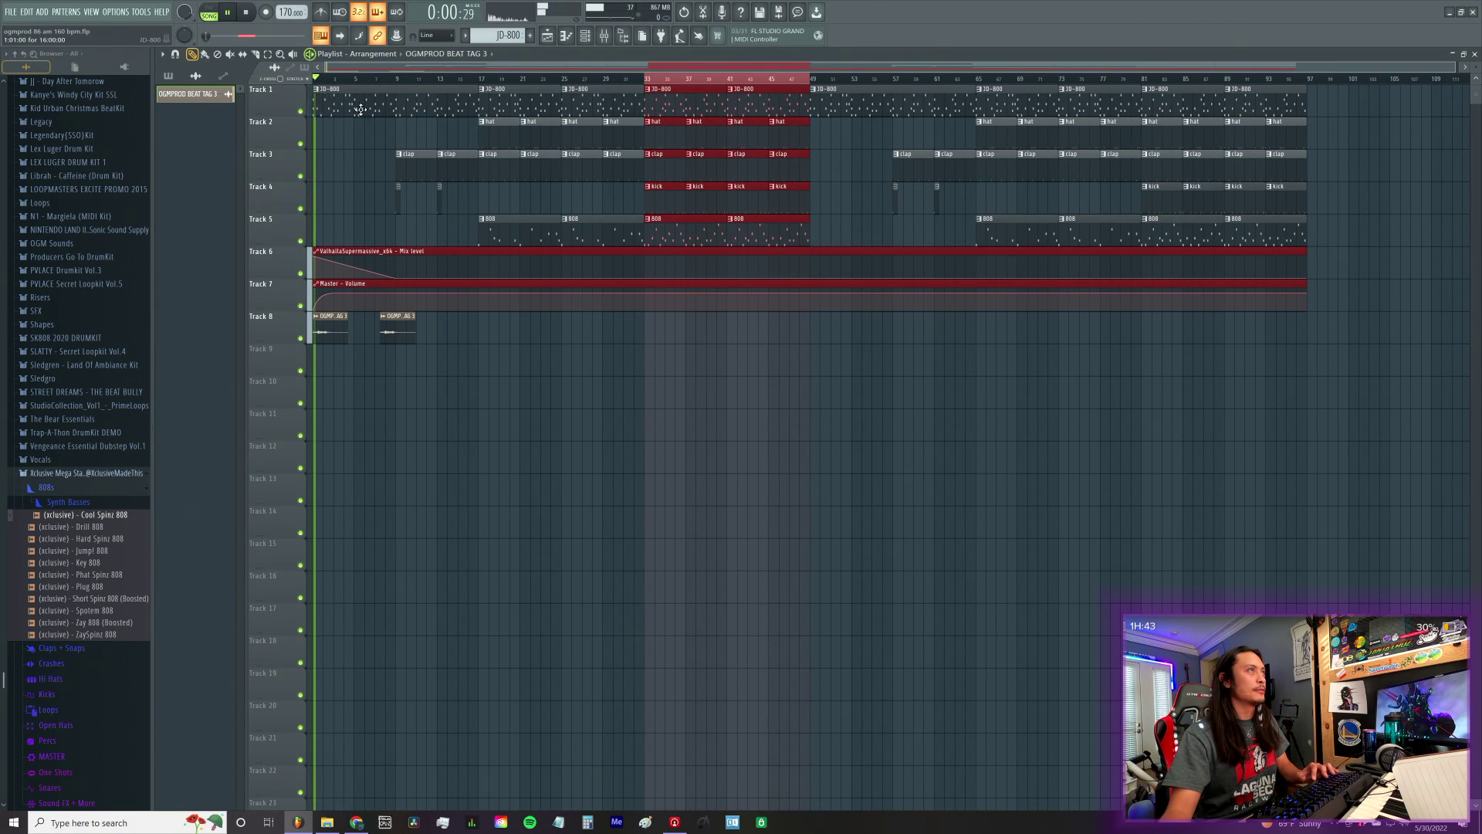
Step: Set the audio input of empty mixer track 10 to Input 1 and arm it for recording
left_click(606, 39)
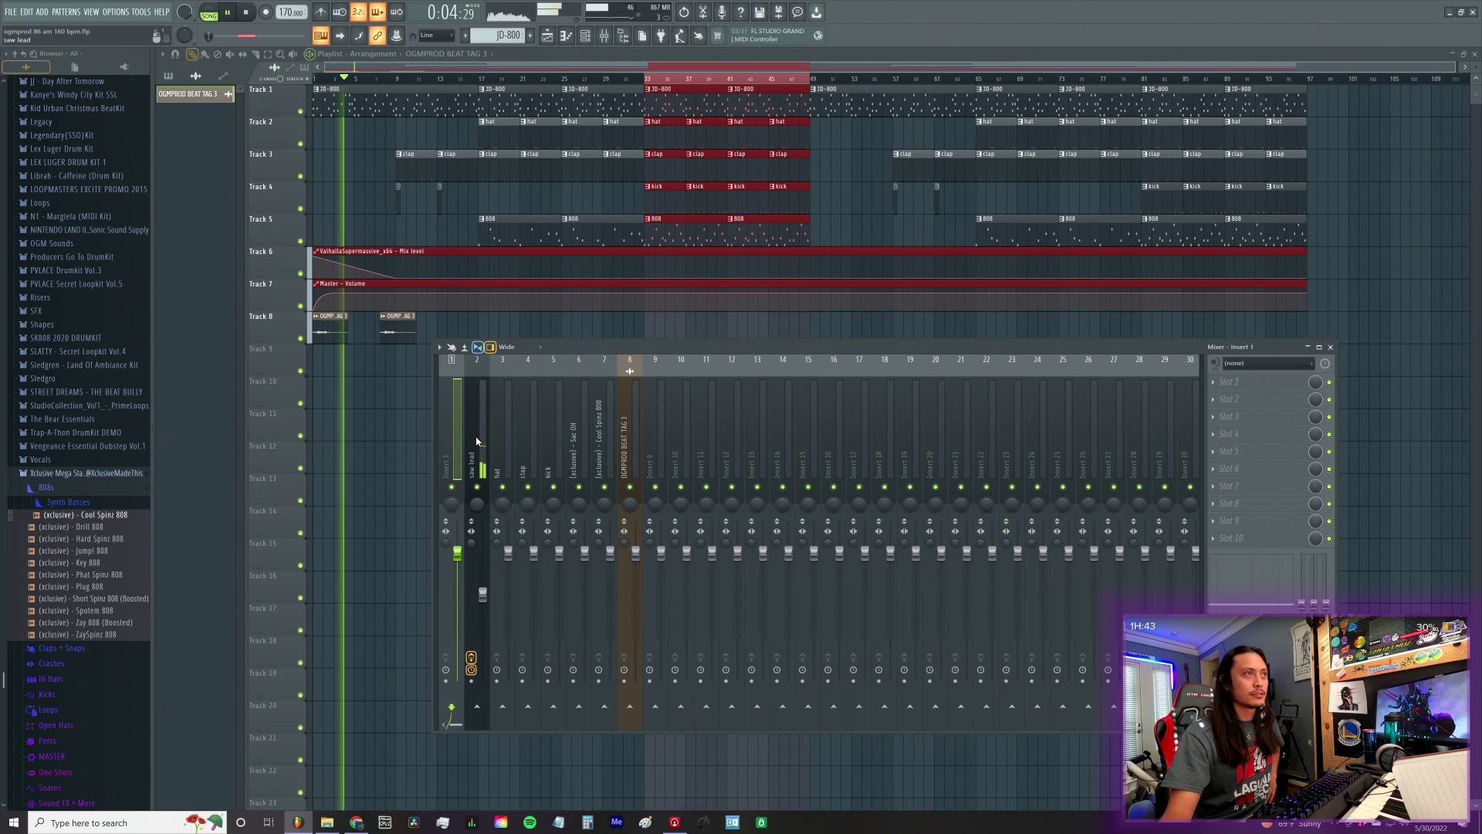
left_click(675, 440)
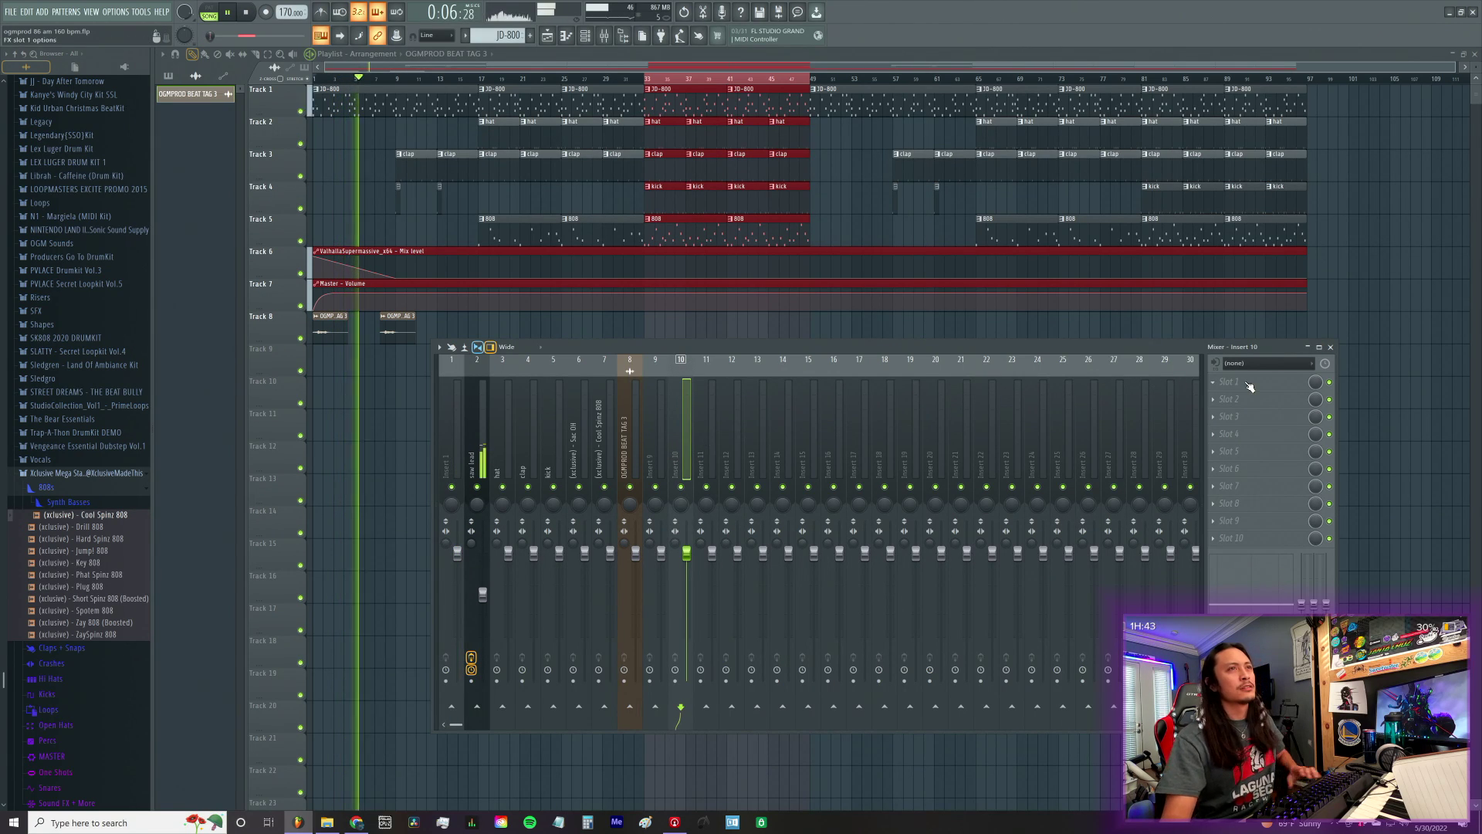
key("space")
left_click(1266, 363)
left_click(1277, 478)
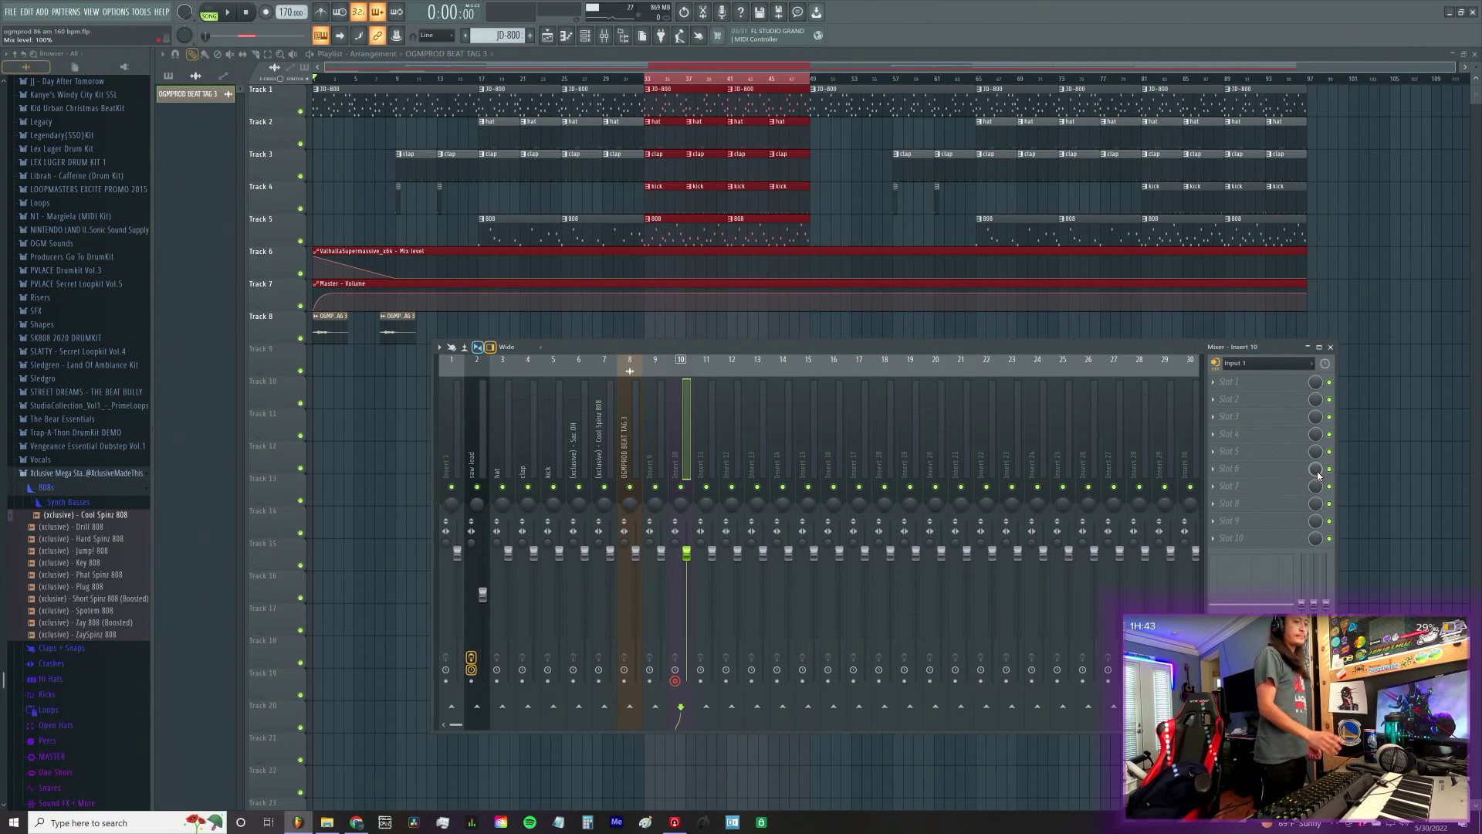
Step: Rehearse over the song and the looped bars 33 to 49 while checking the mixer levels
key("space")
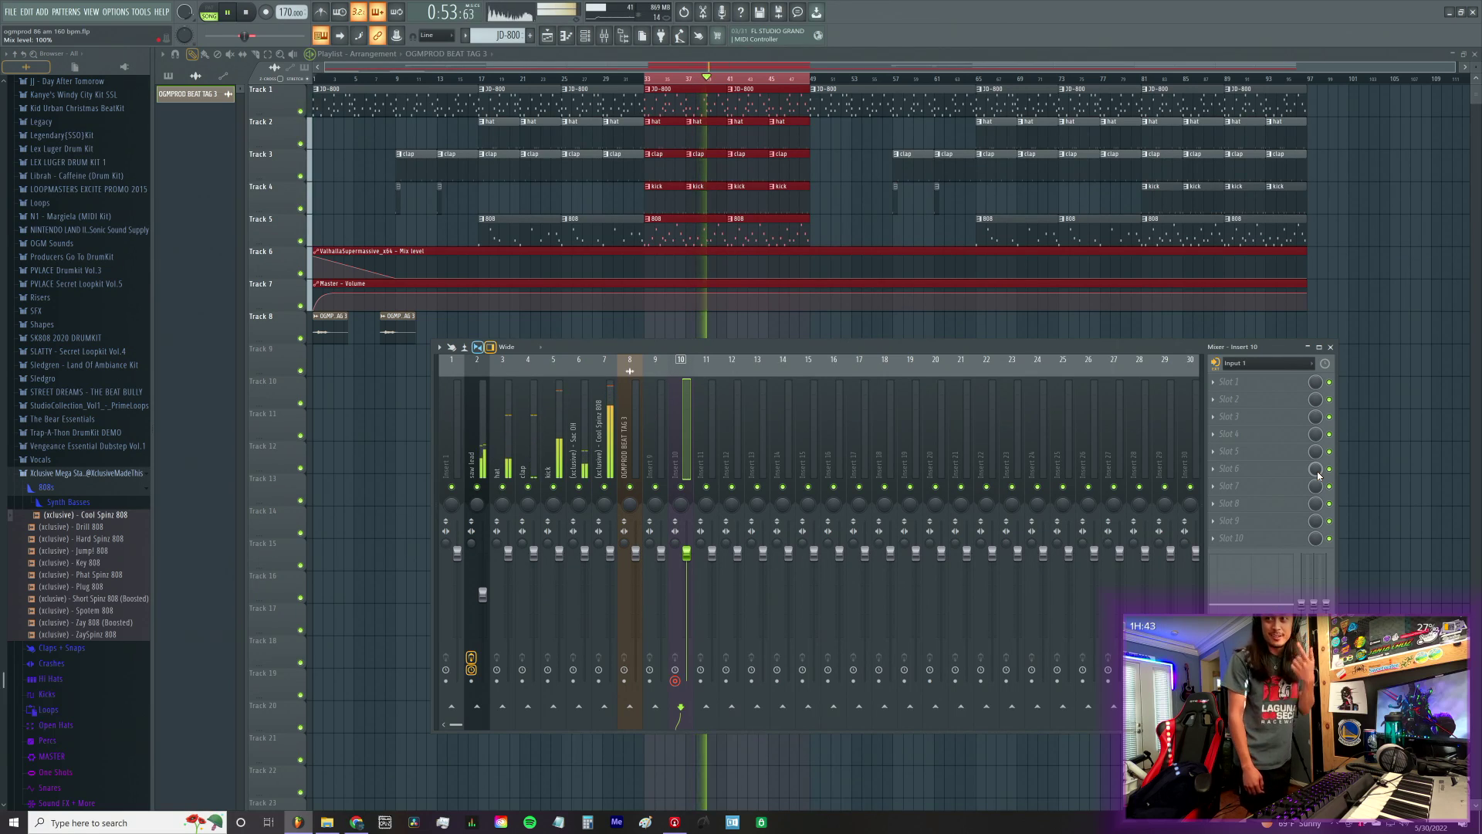
key("space")
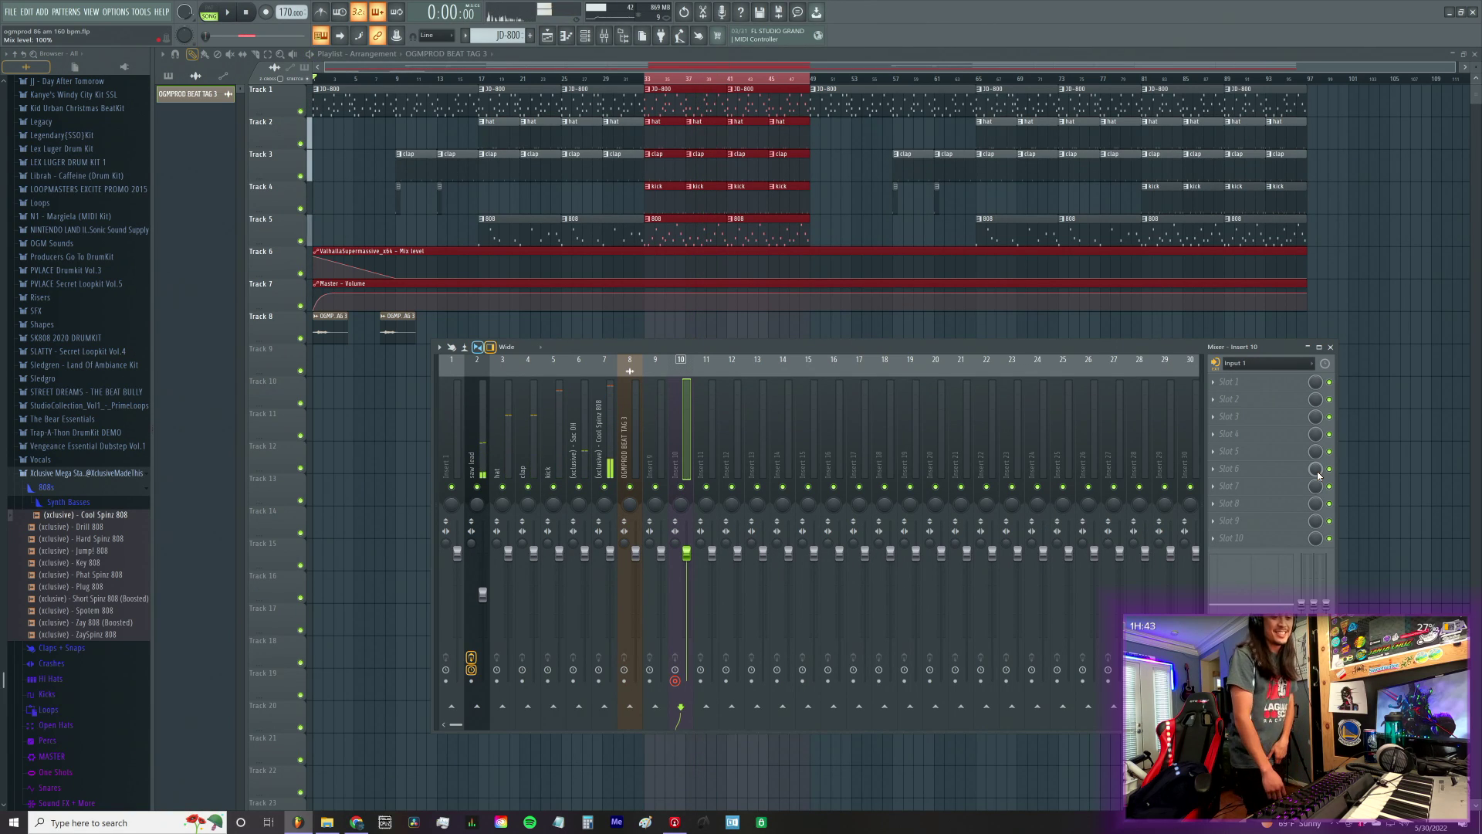
key("space")
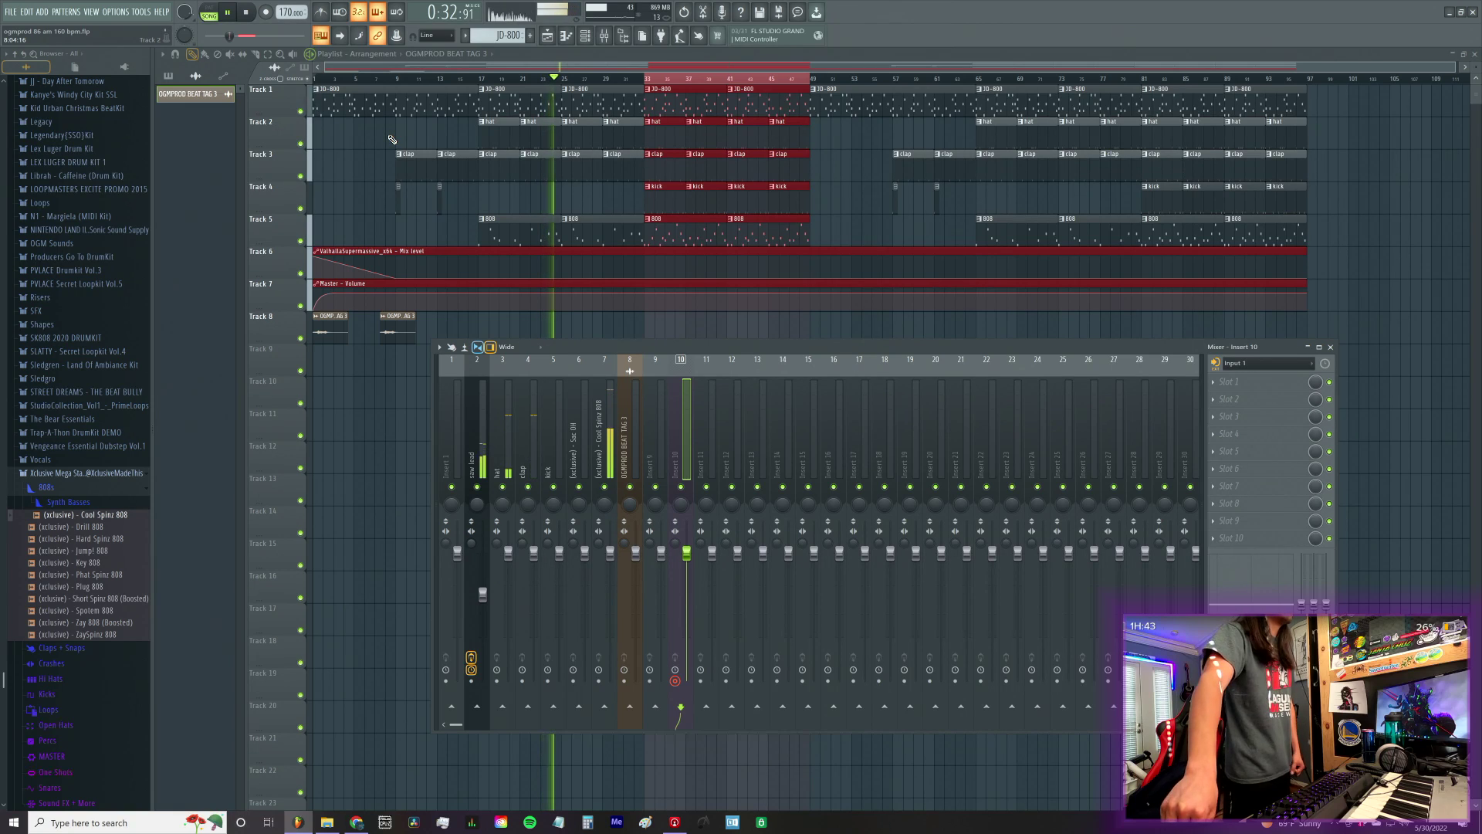
left_click(647, 80)
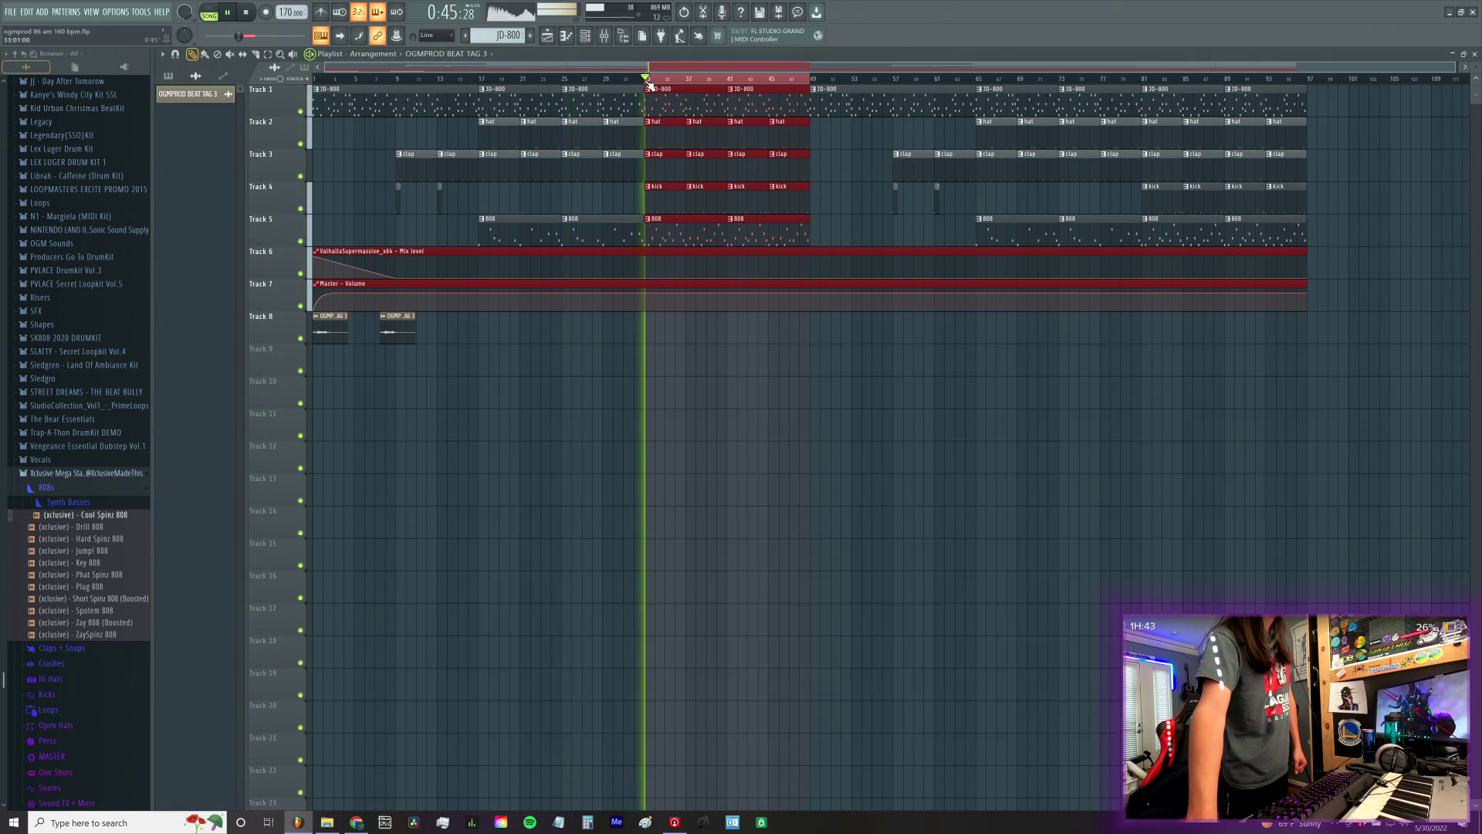
left_click(606, 35)
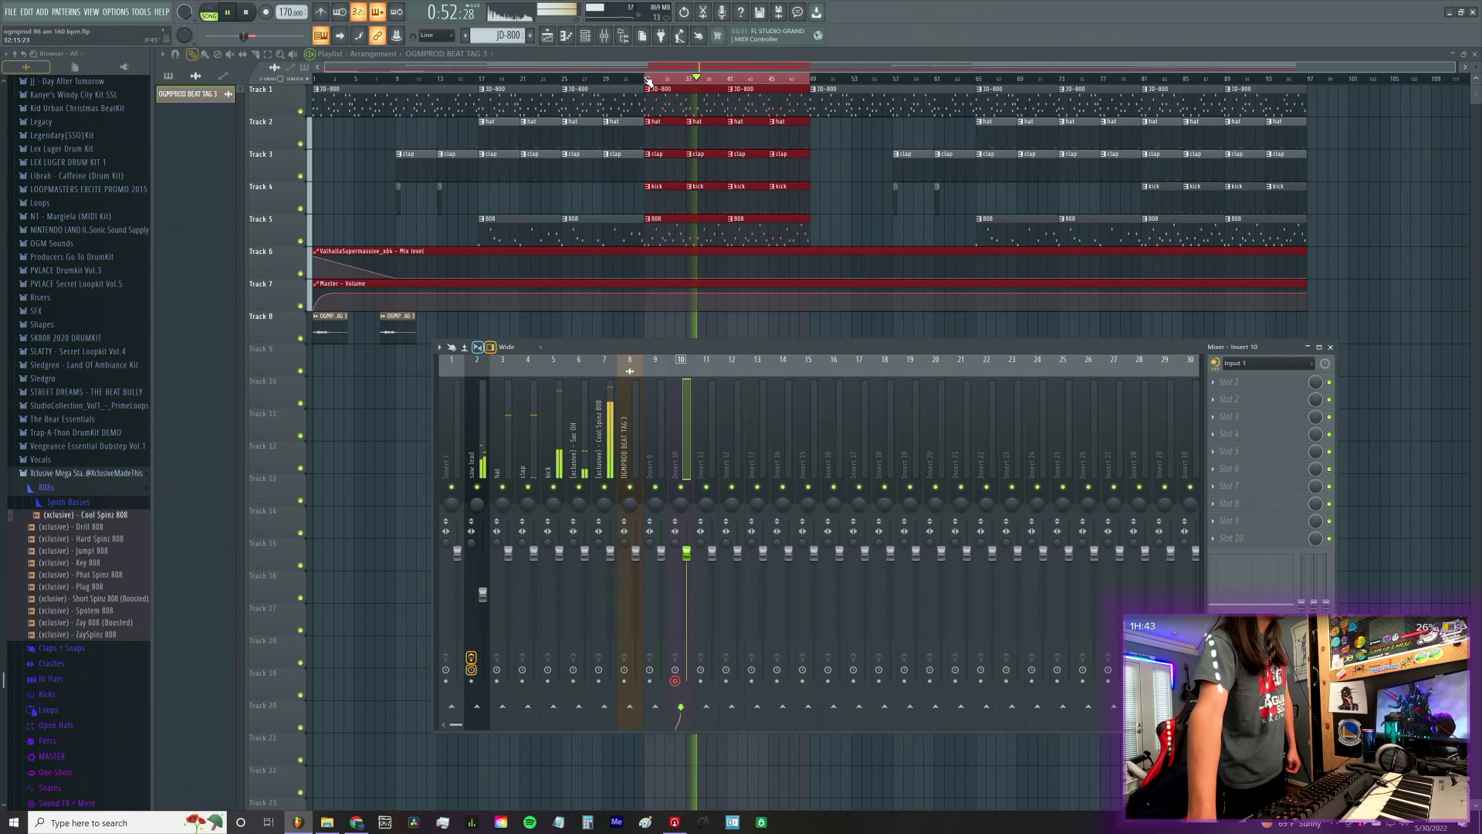
left_click(655, 79)
left_click(605, 37)
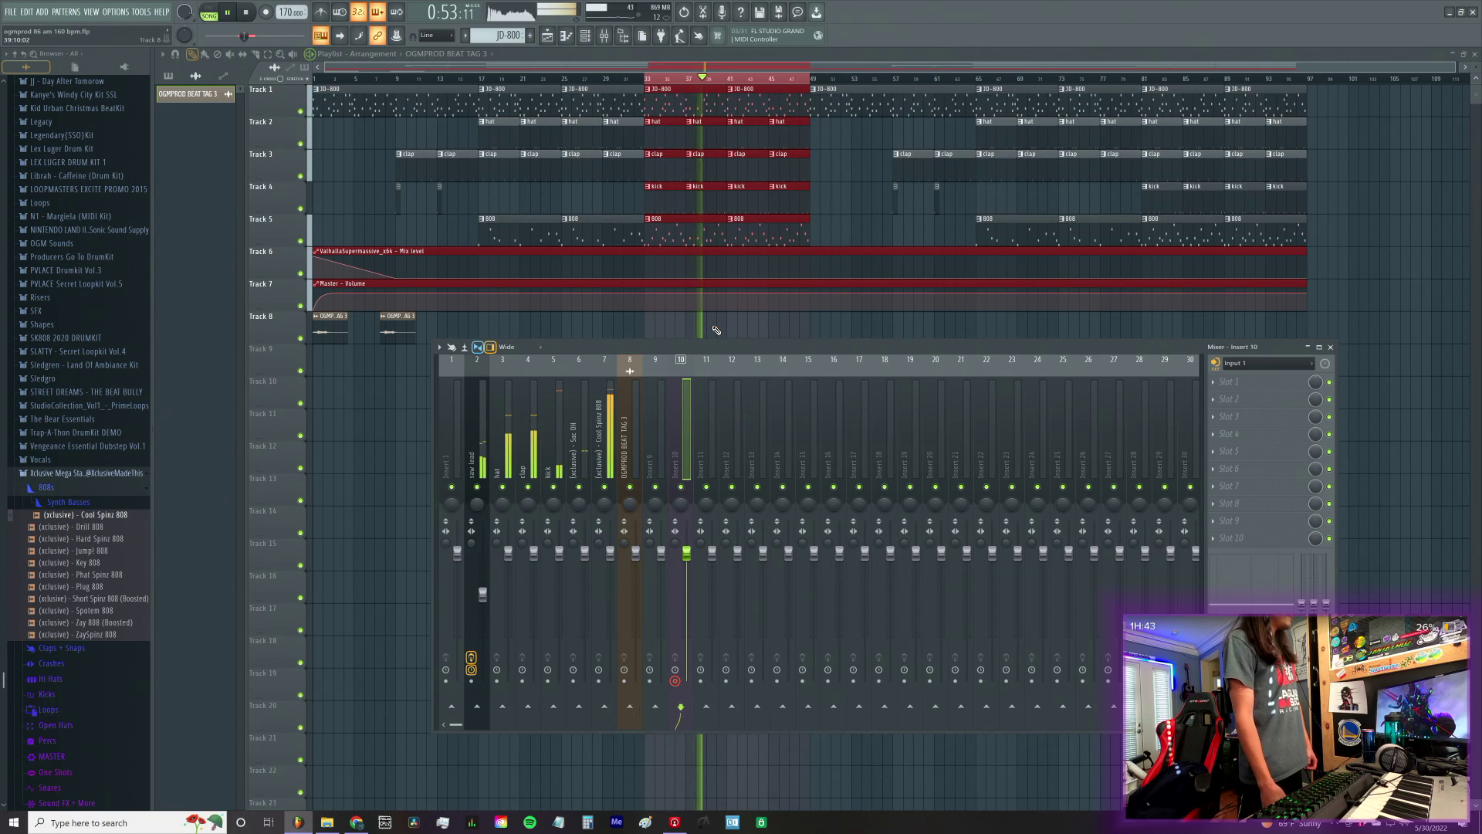
key("space")
key("space")
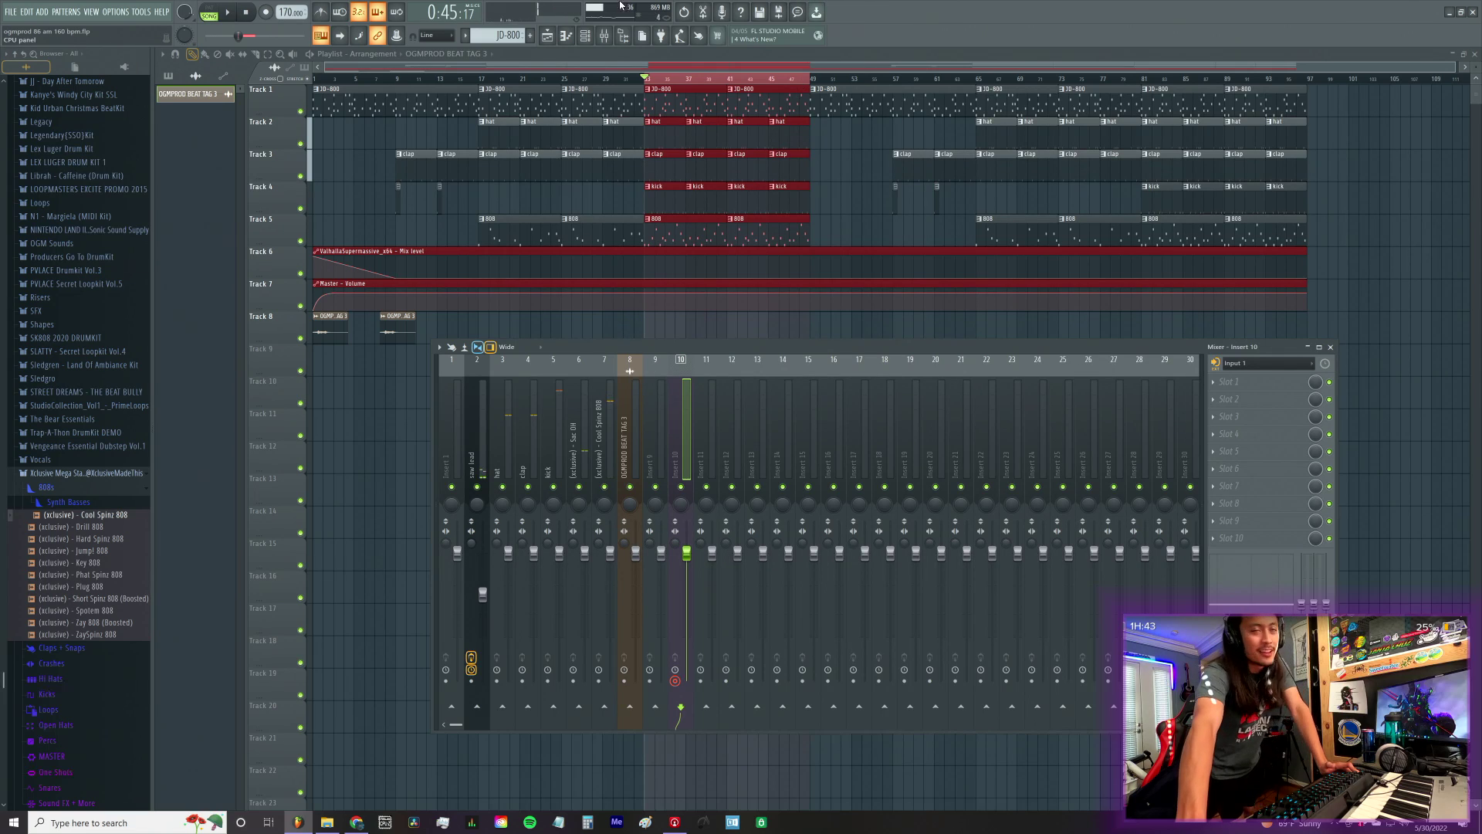
key("space")
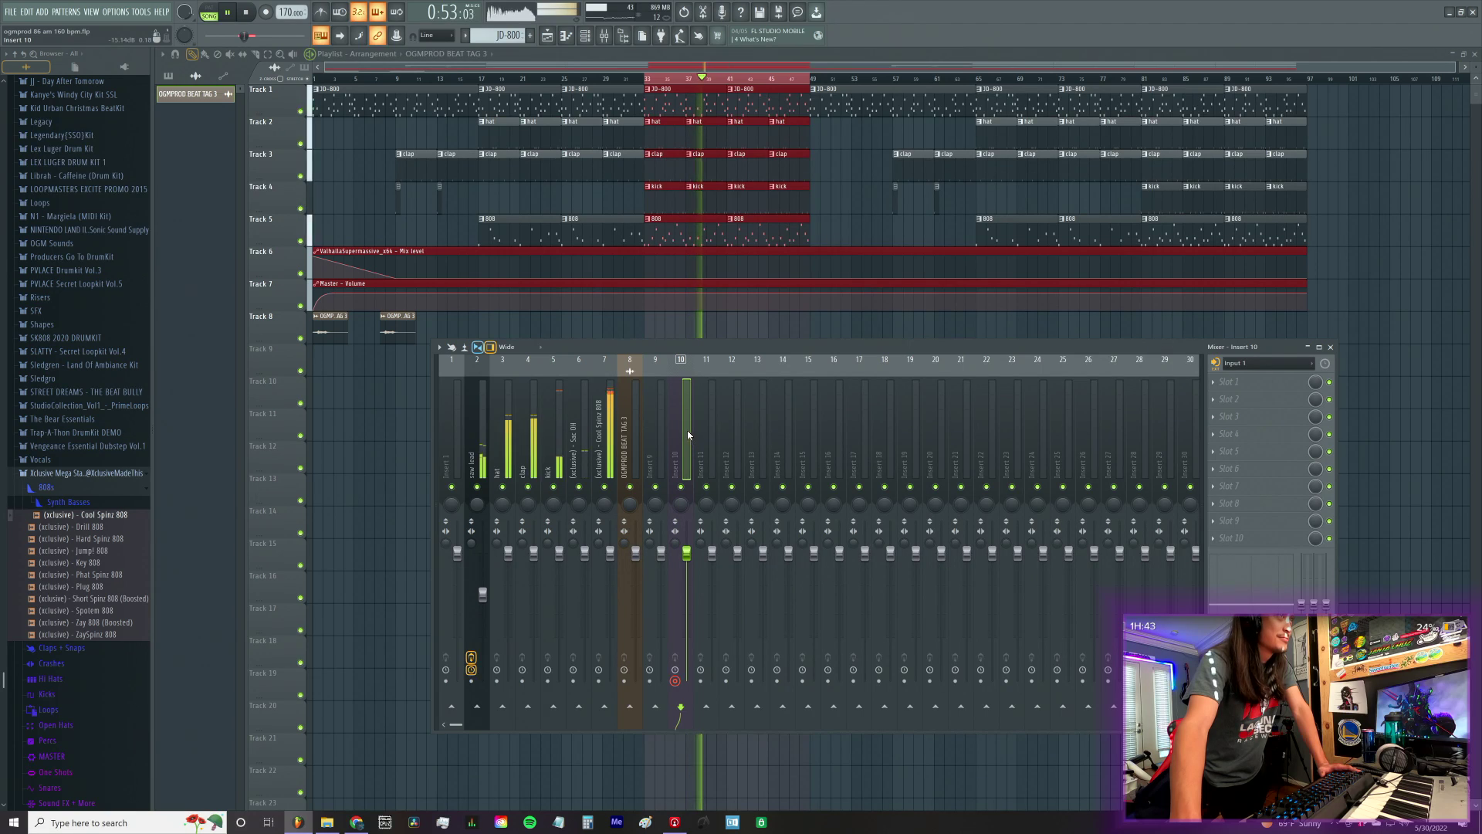
key("space")
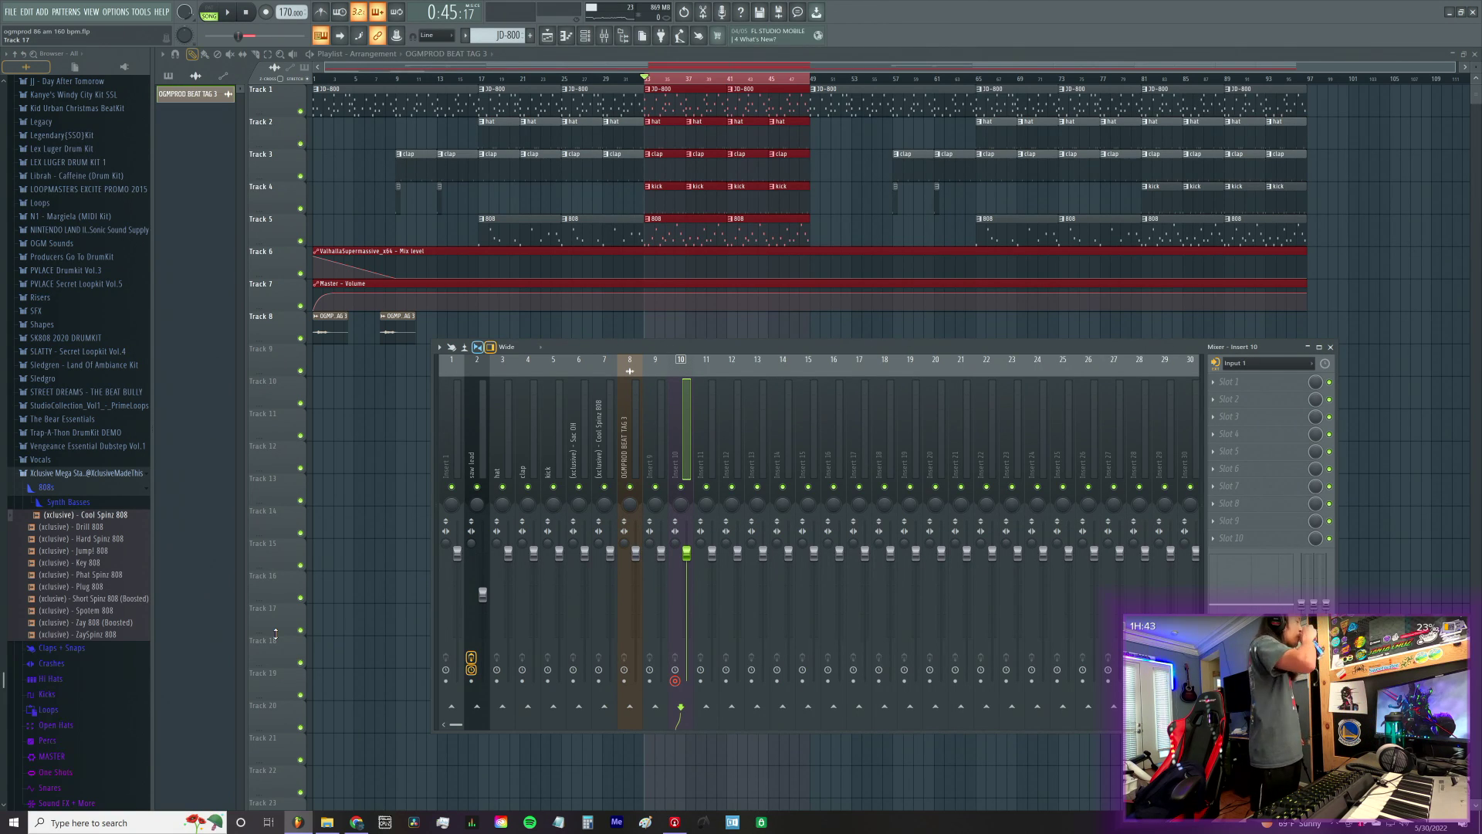
key("space")
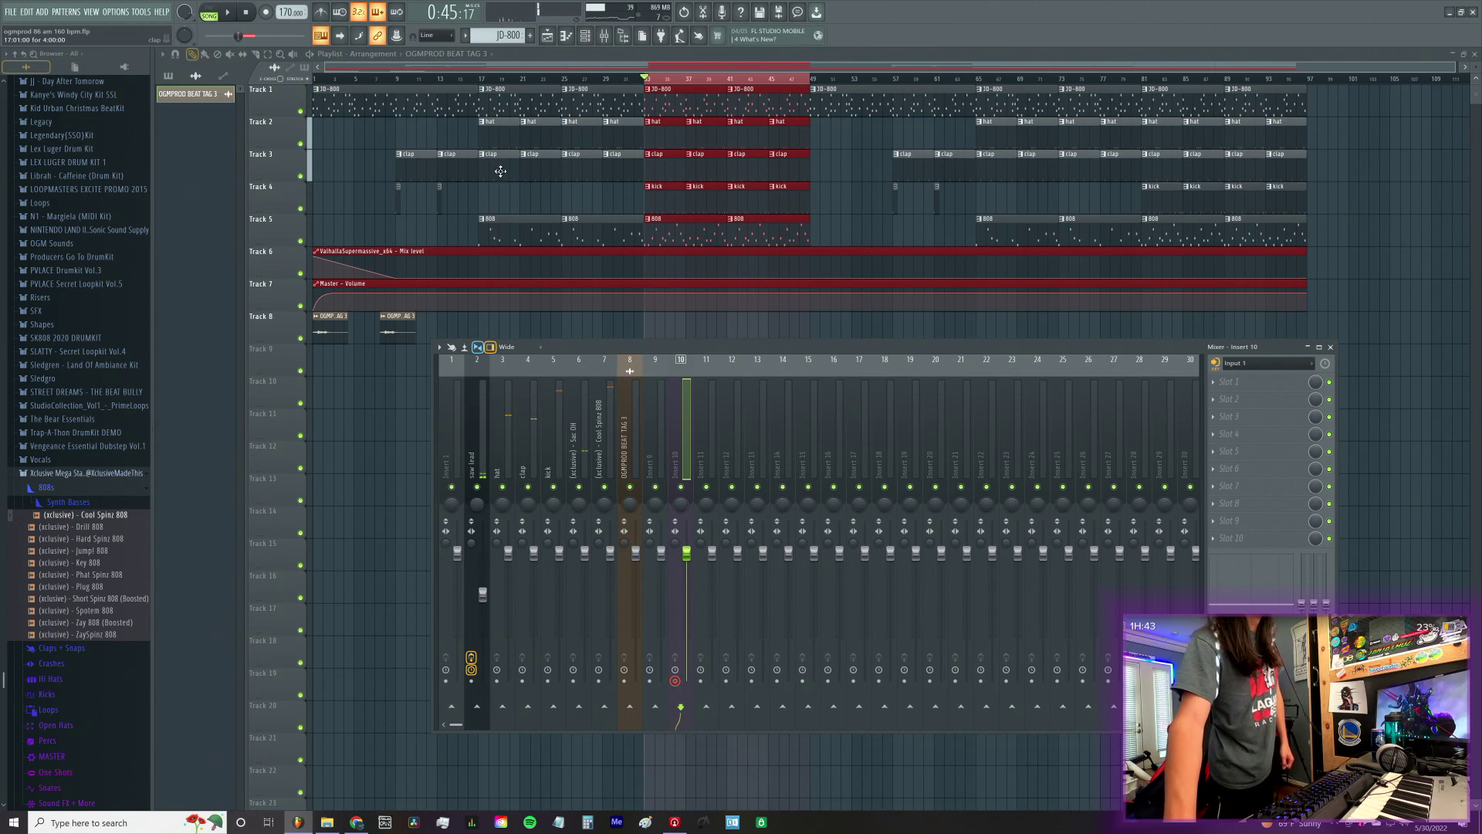
Step: Record a take from bar 1 to bar 49 into the playlist as an audio clip through mixer track 10
key("F9")
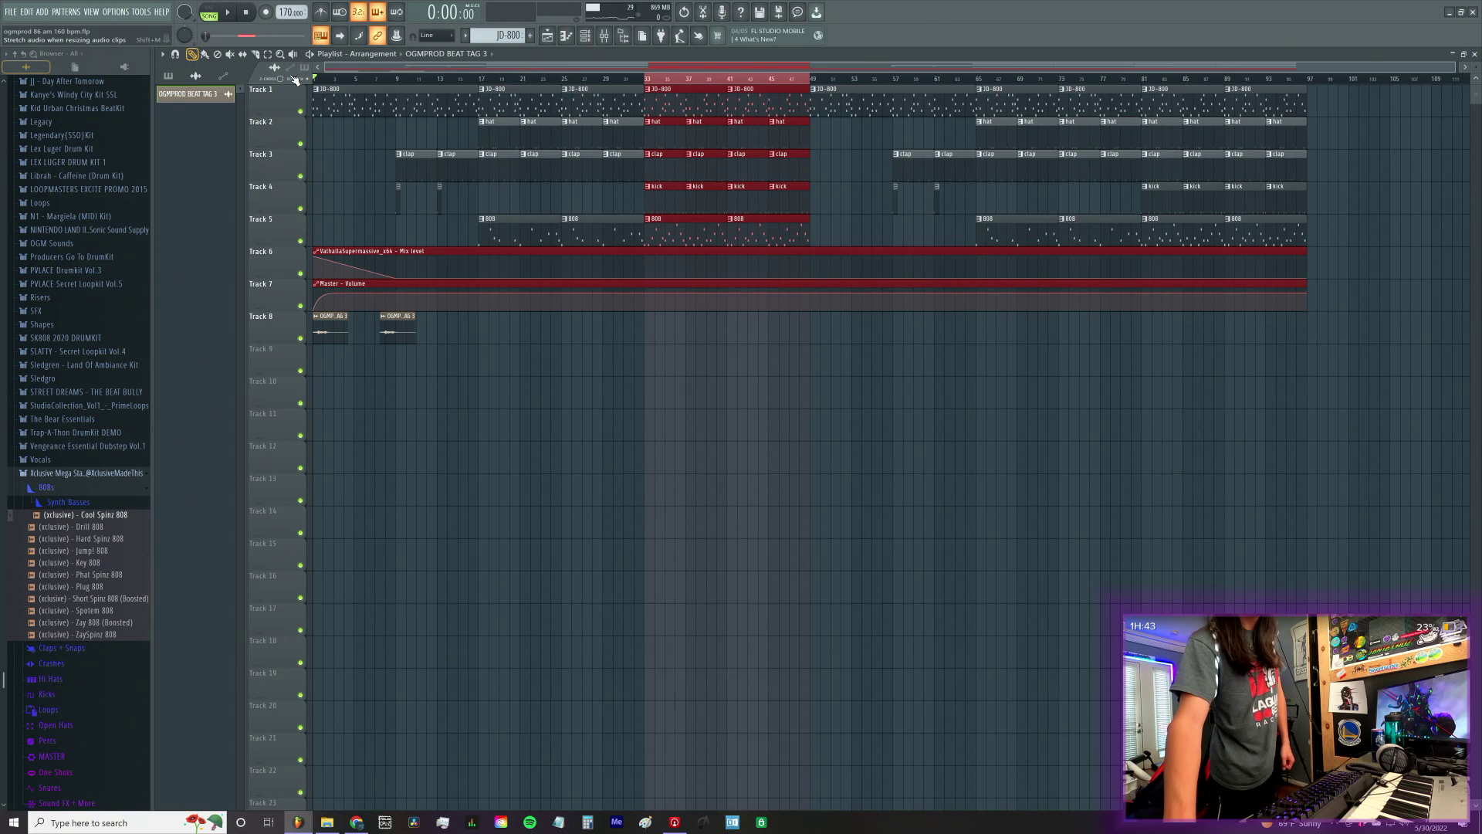
left_click(266, 13)
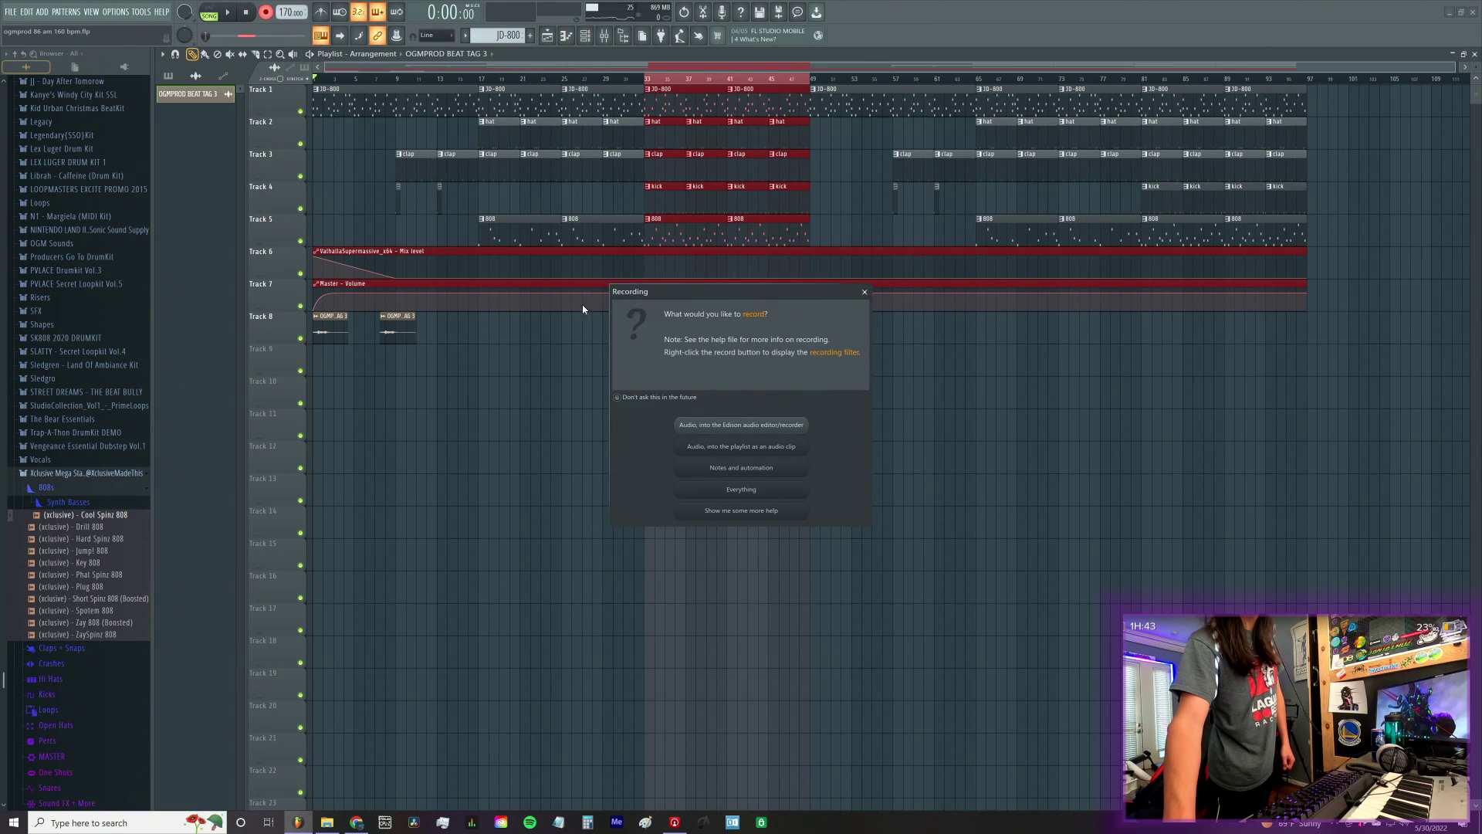
left_click(794, 448)
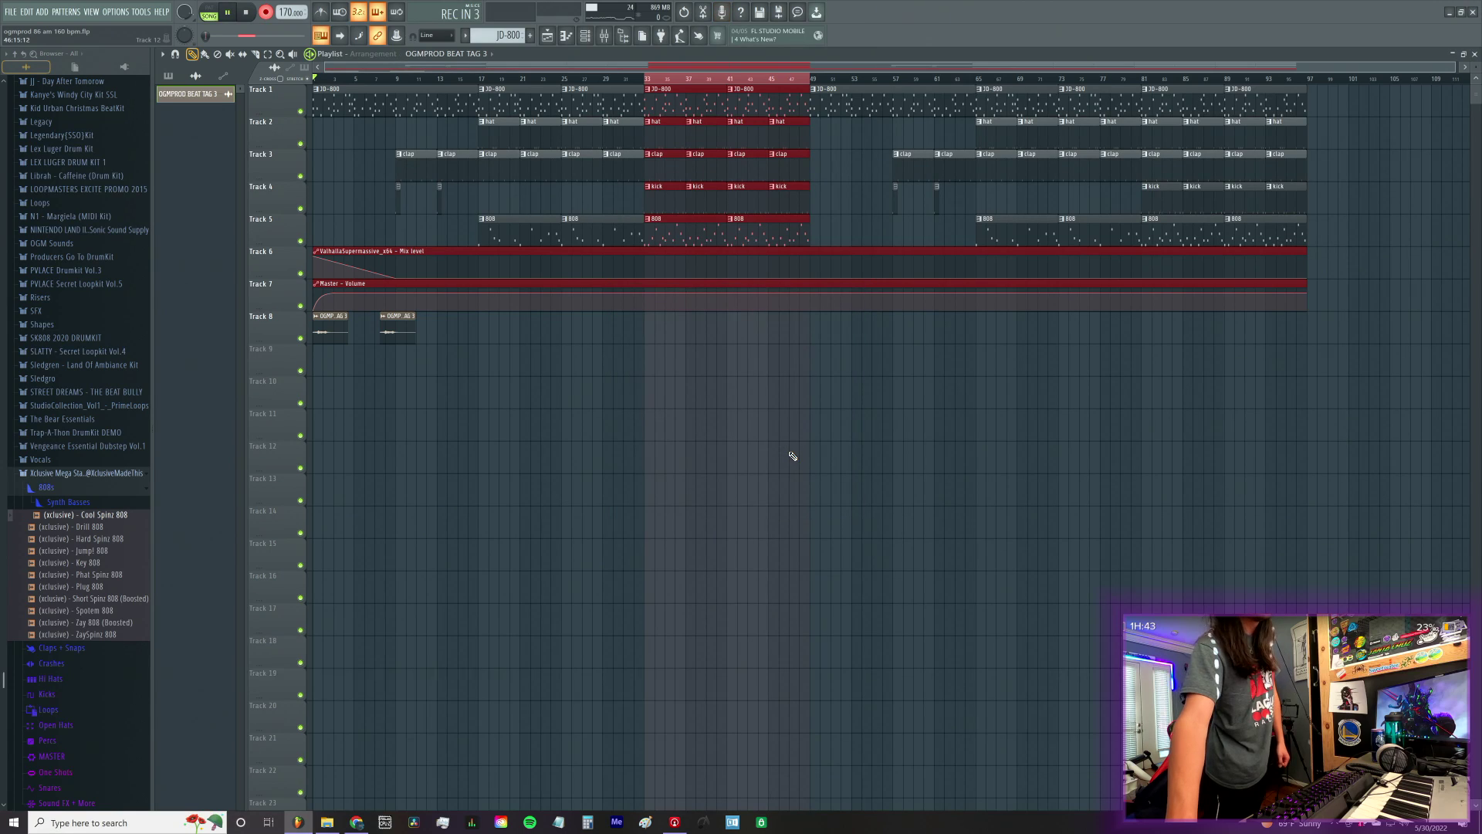
left_click(605, 36)
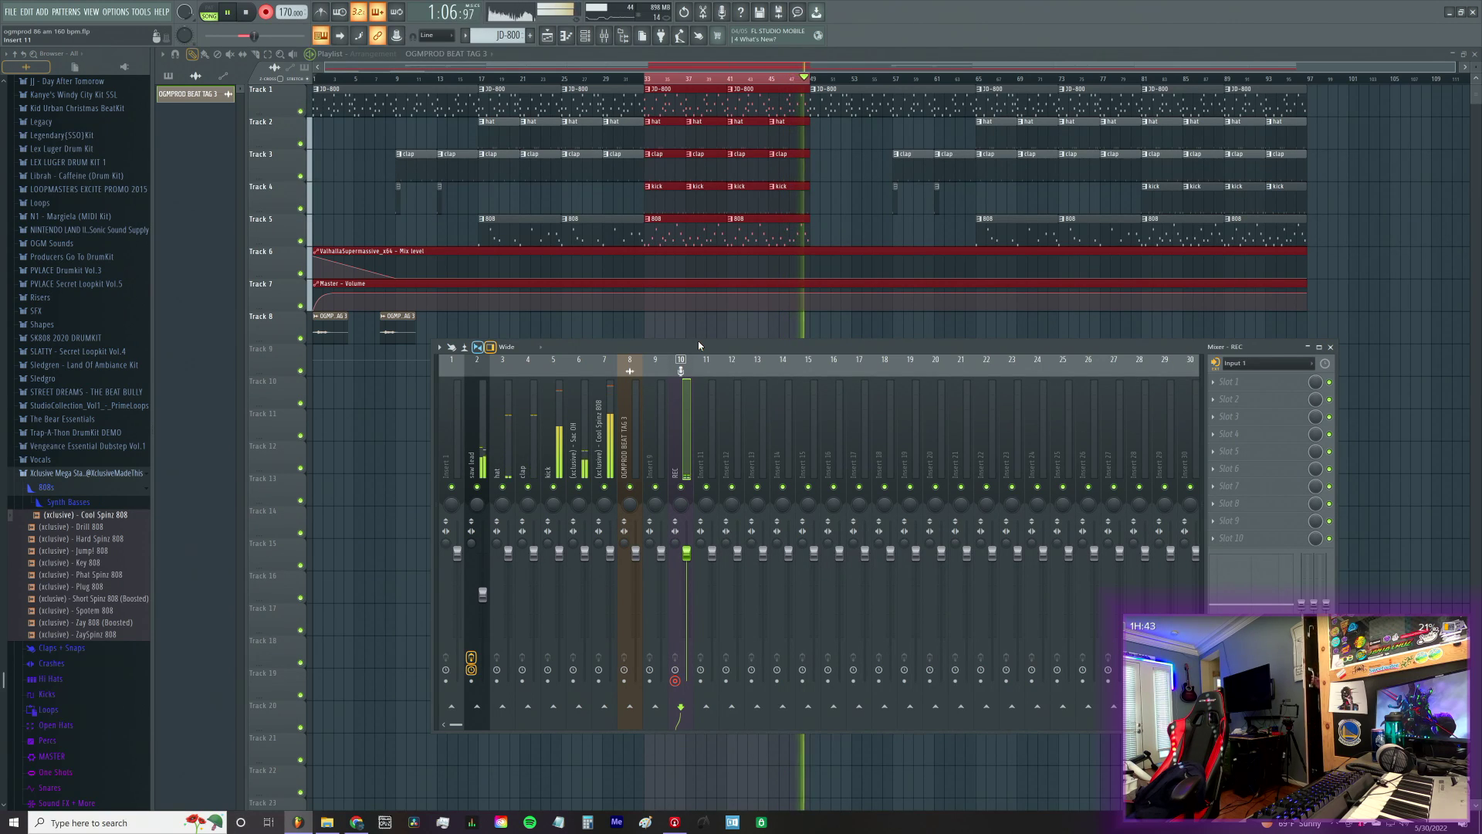
key("space")
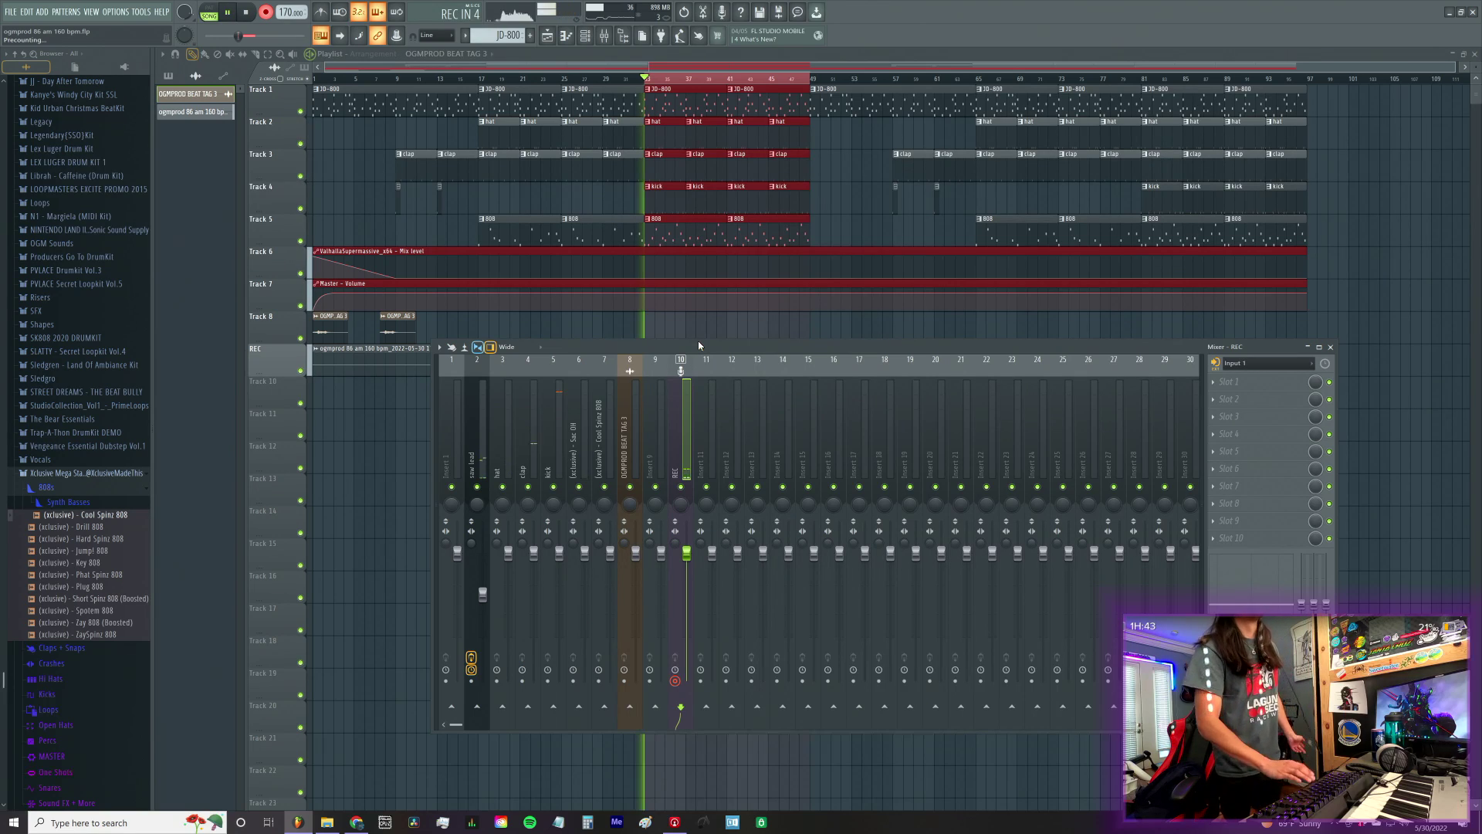
left_click(337, 36)
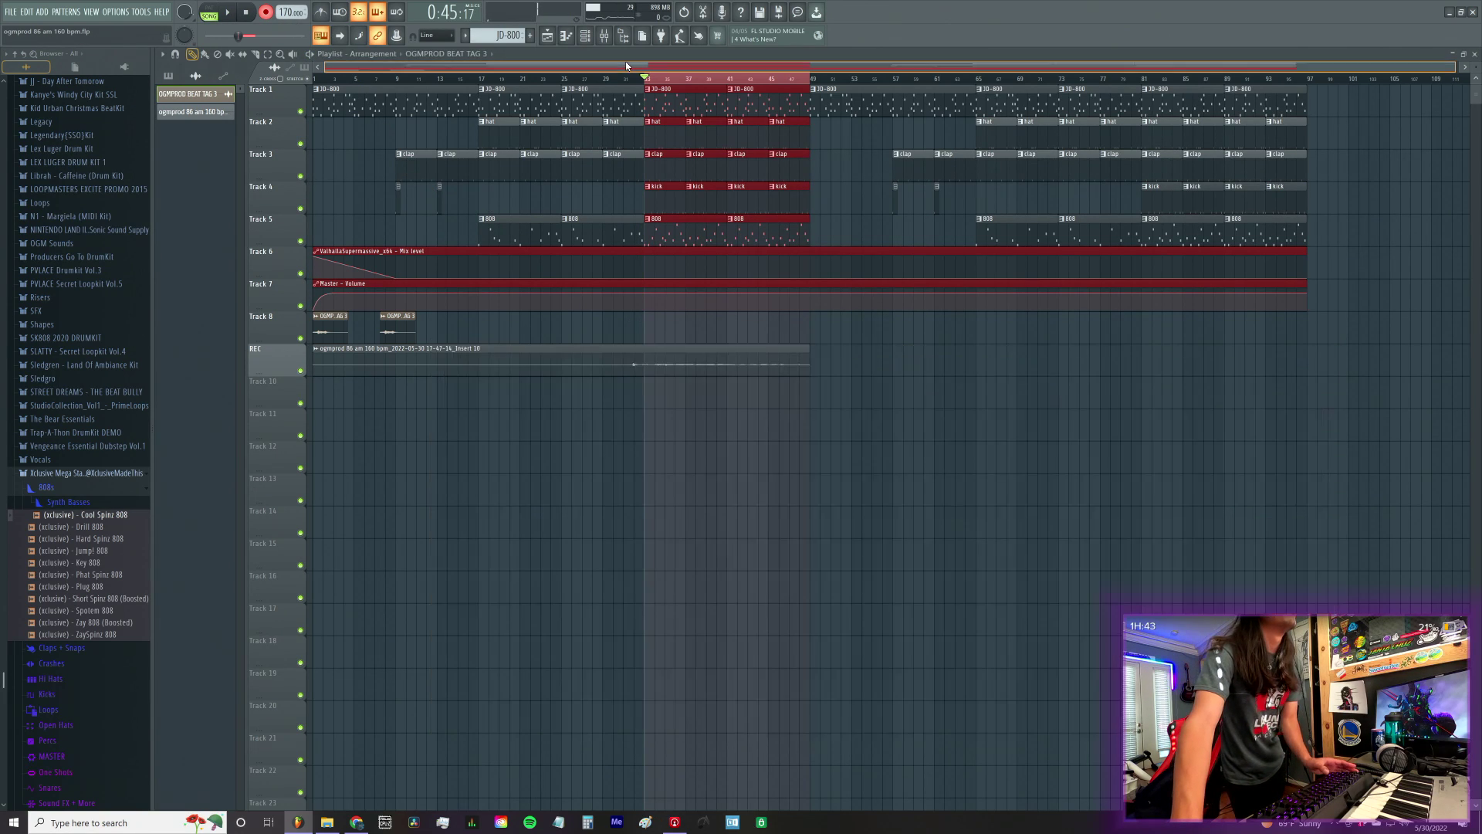
Step: Delete the first take and record a new one from bar 1 to bar 49 into the playlist as an audio clip
right_click(593, 364)
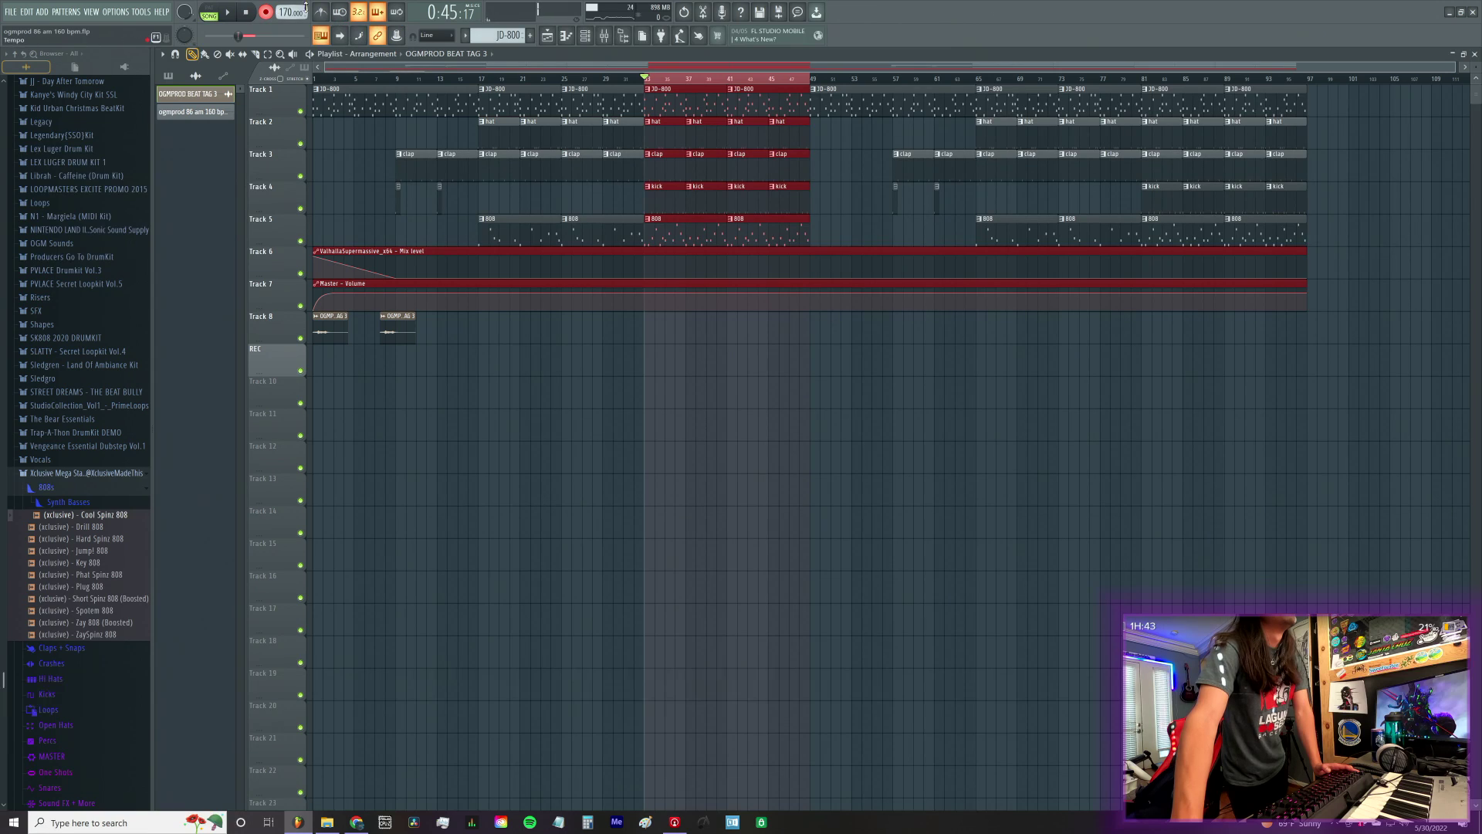
left_click(618, 38)
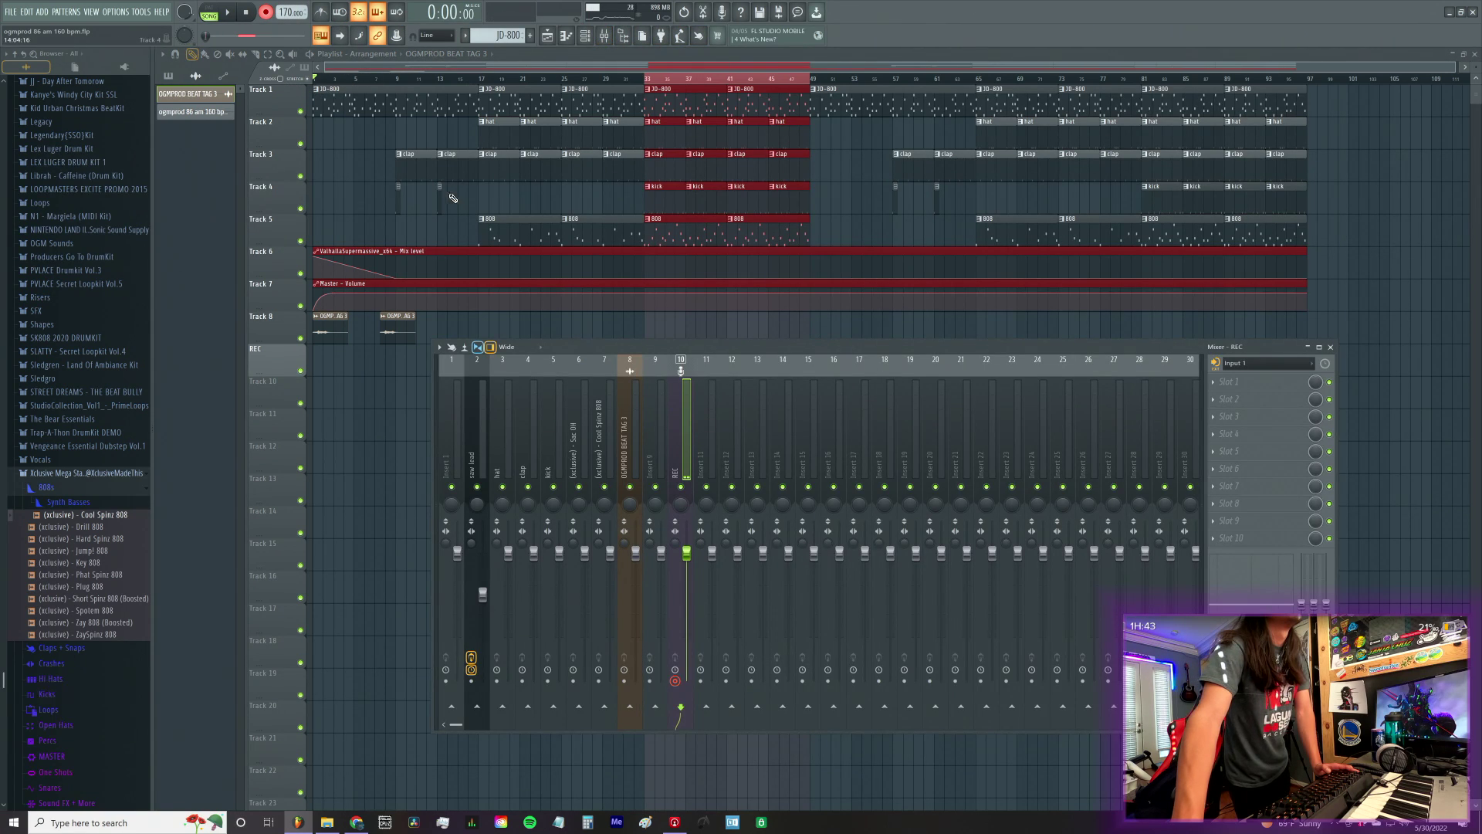
left_click(272, 16)
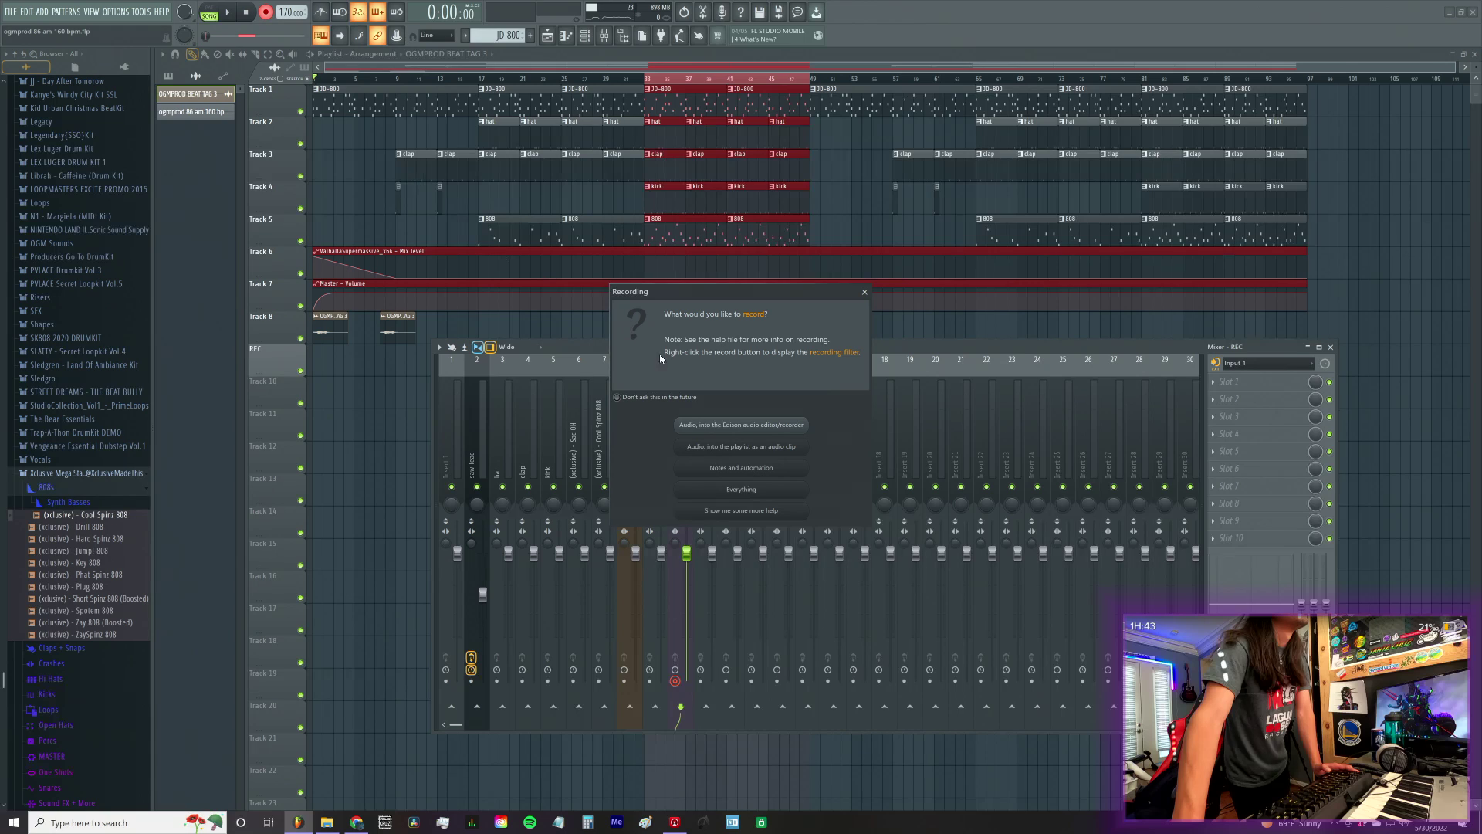
left_click(729, 446)
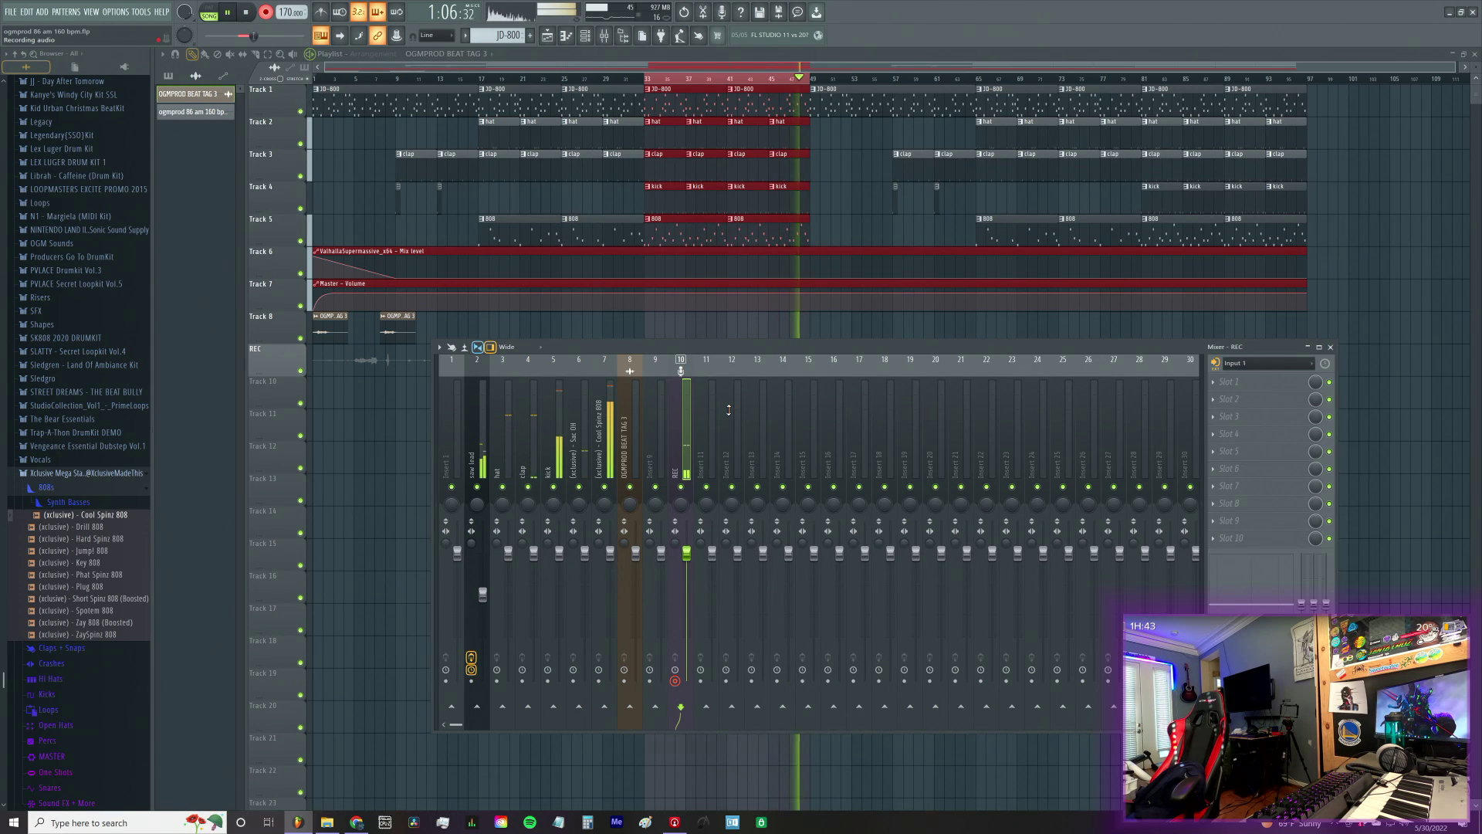
key("space")
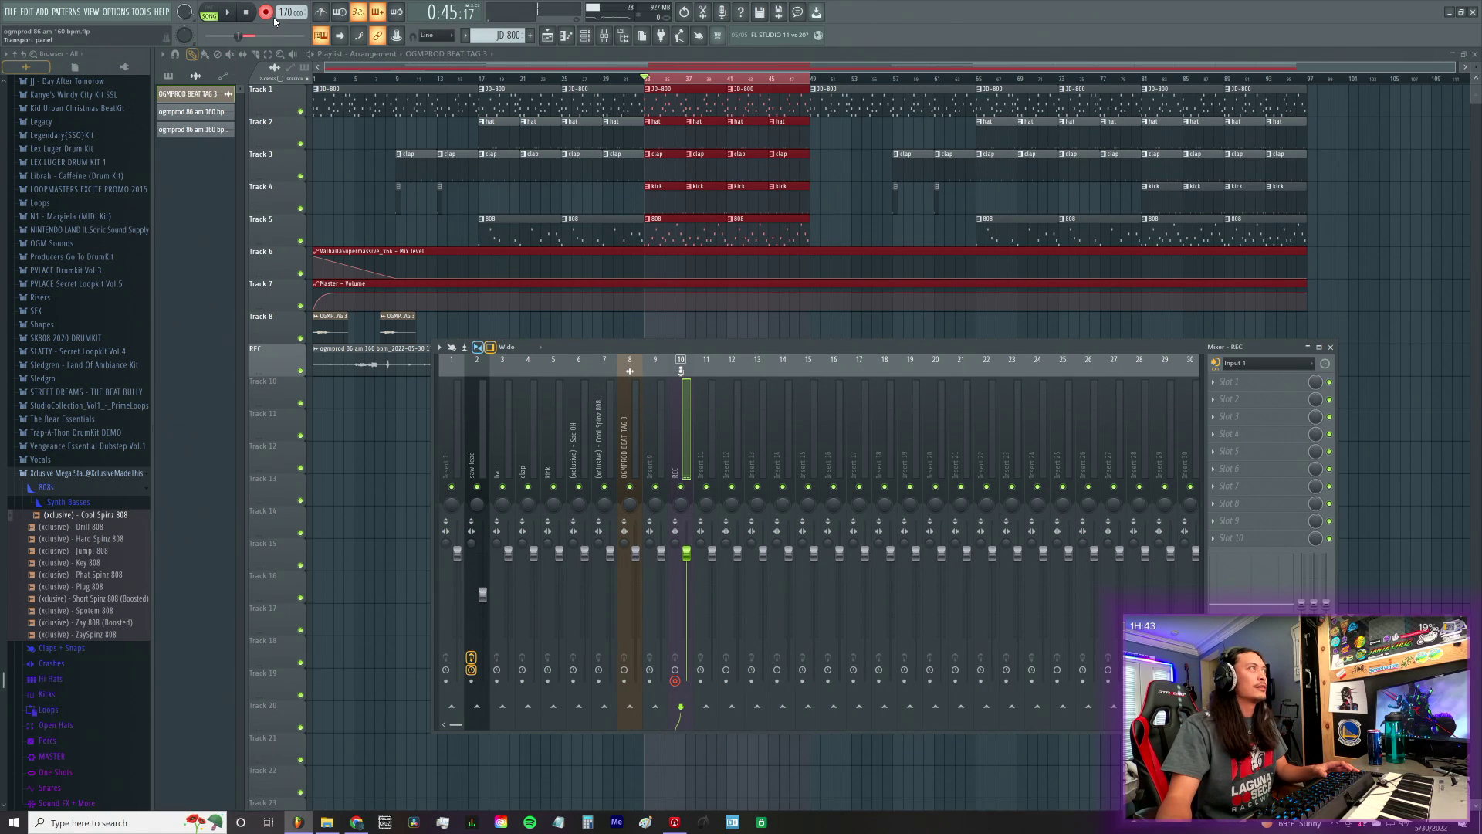
Step: Route the new take's channel to mixer track 9
double_click(404, 357)
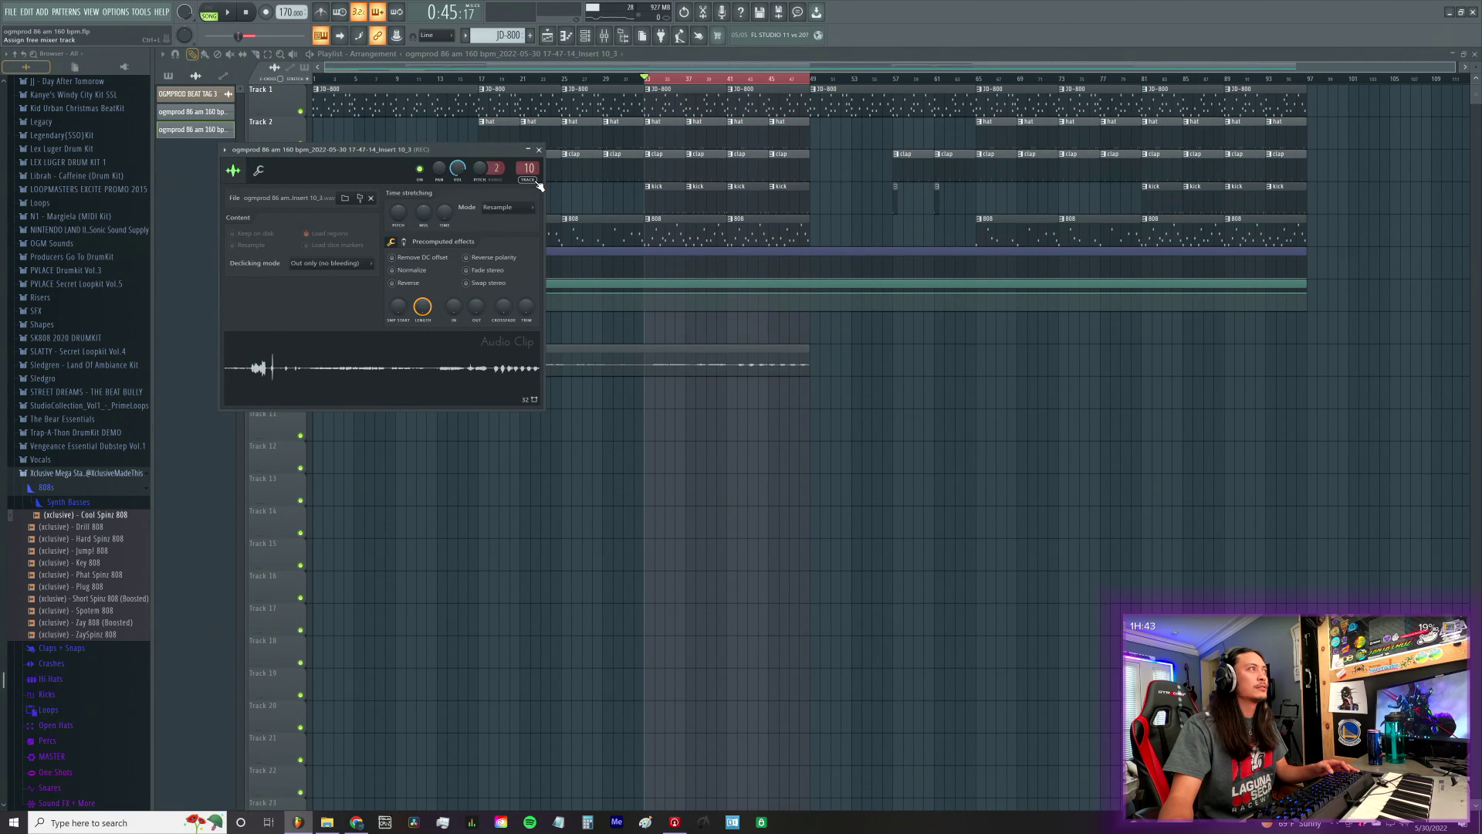
left_click(603, 36)
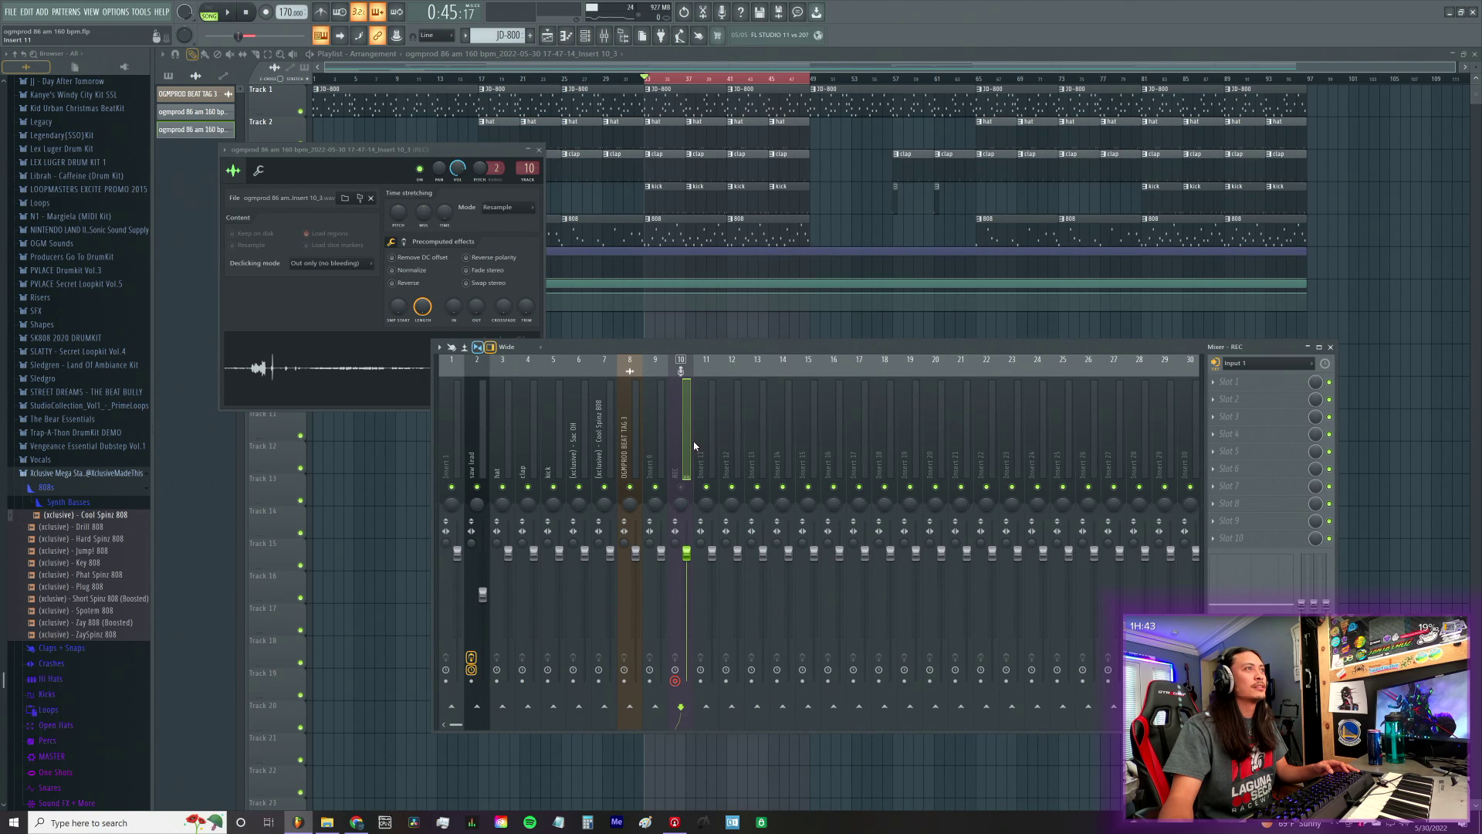
left_click(653, 363)
key("ctrl+l")
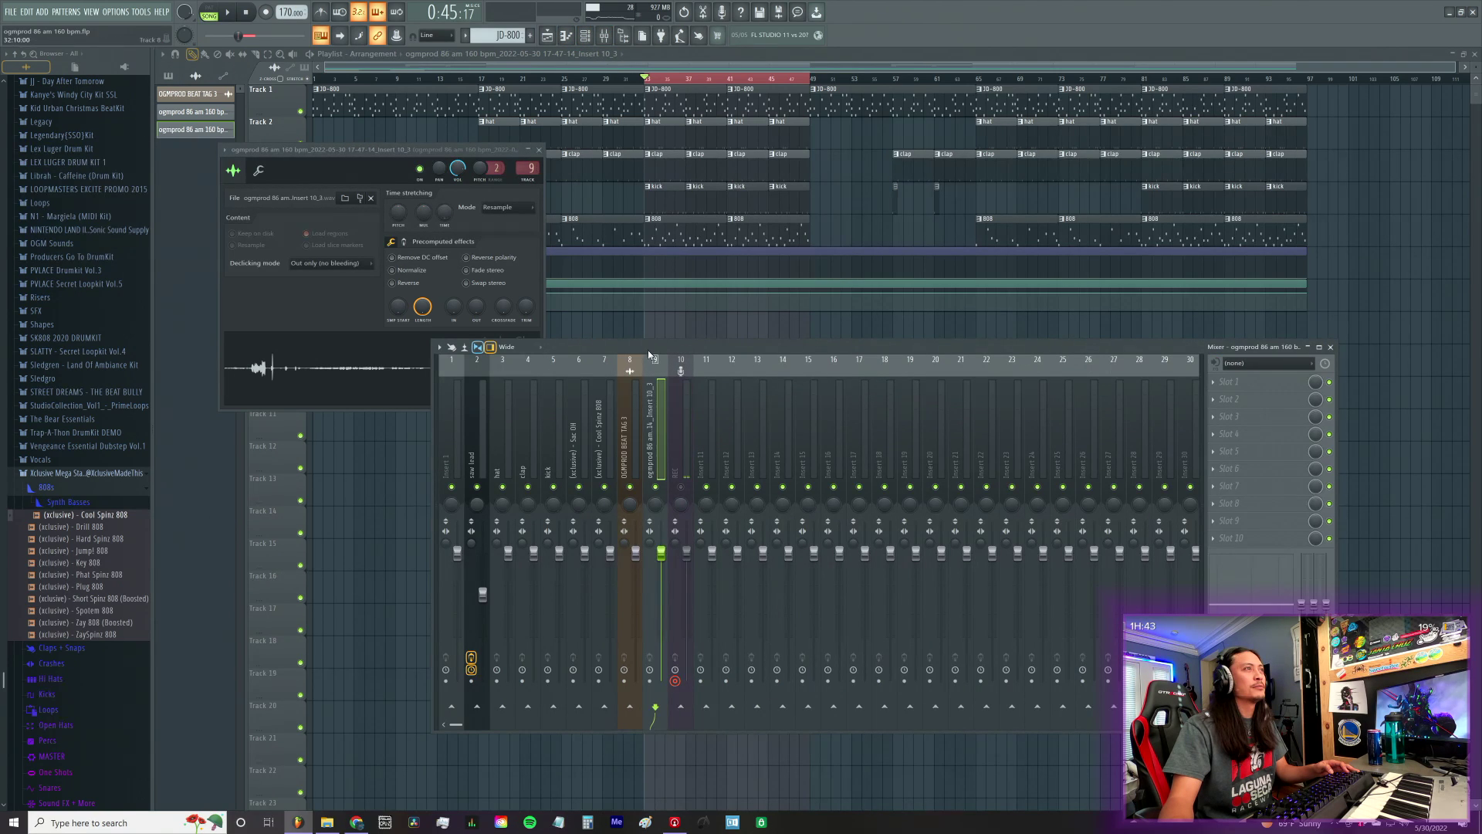
Step: Load the saved mixer track state "ogmprod VOCAL STACK SAUCE" on track 9 and close the take's channel settings
right_click(658, 450)
mouse_move(811, 424)
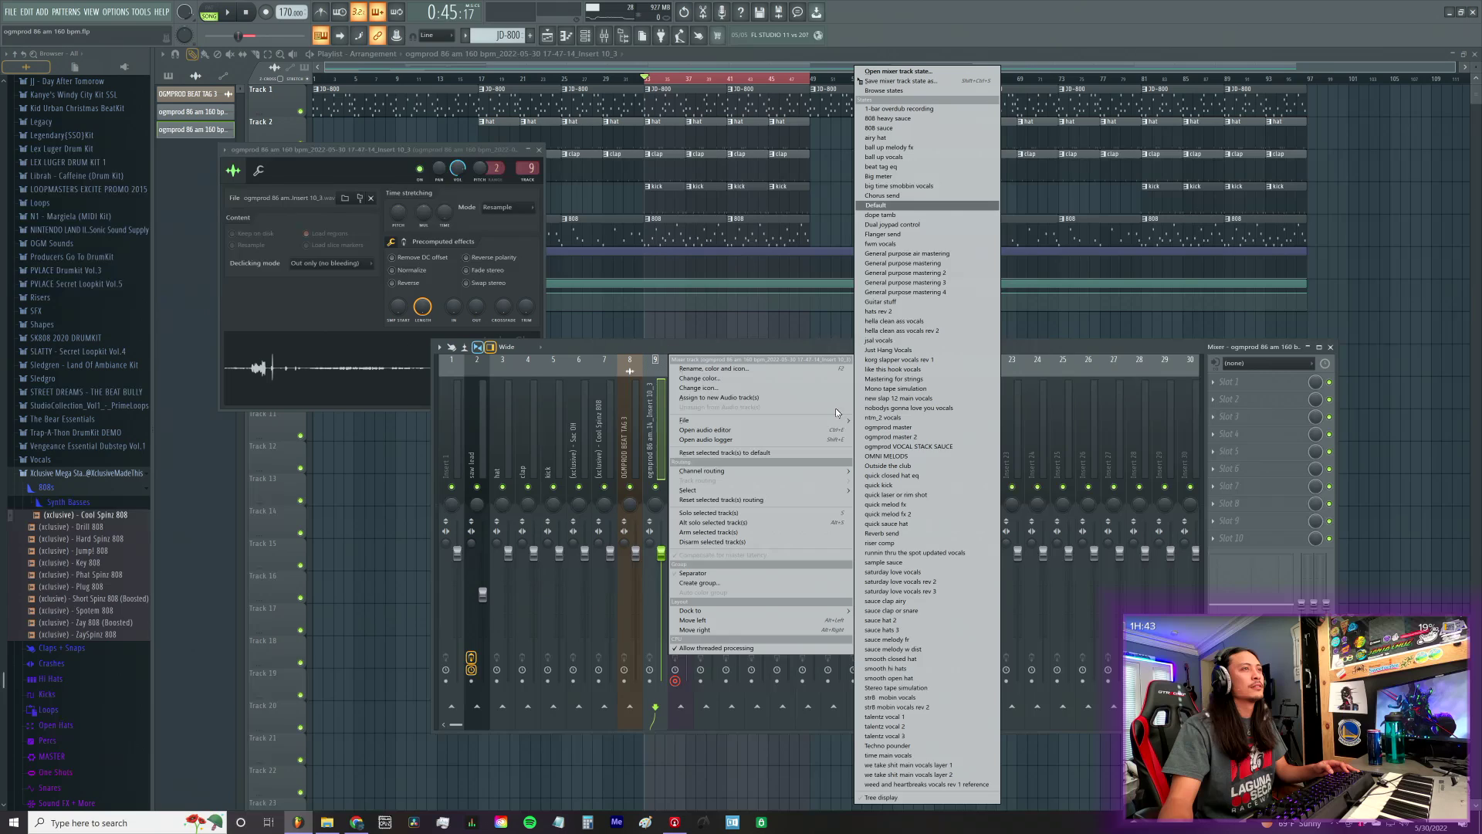
left_click(927, 446)
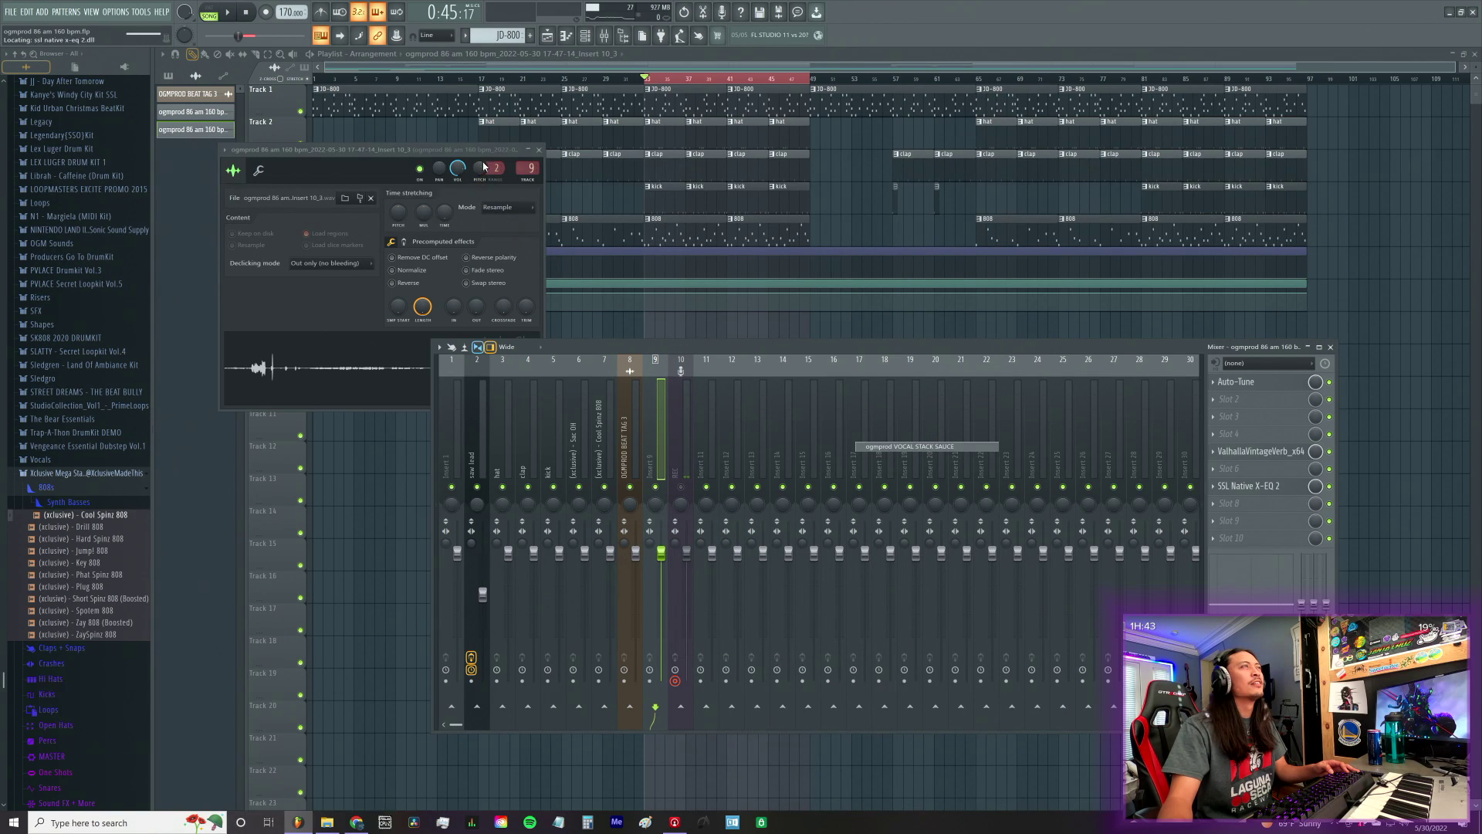
left_click(543, 152)
key("F9")
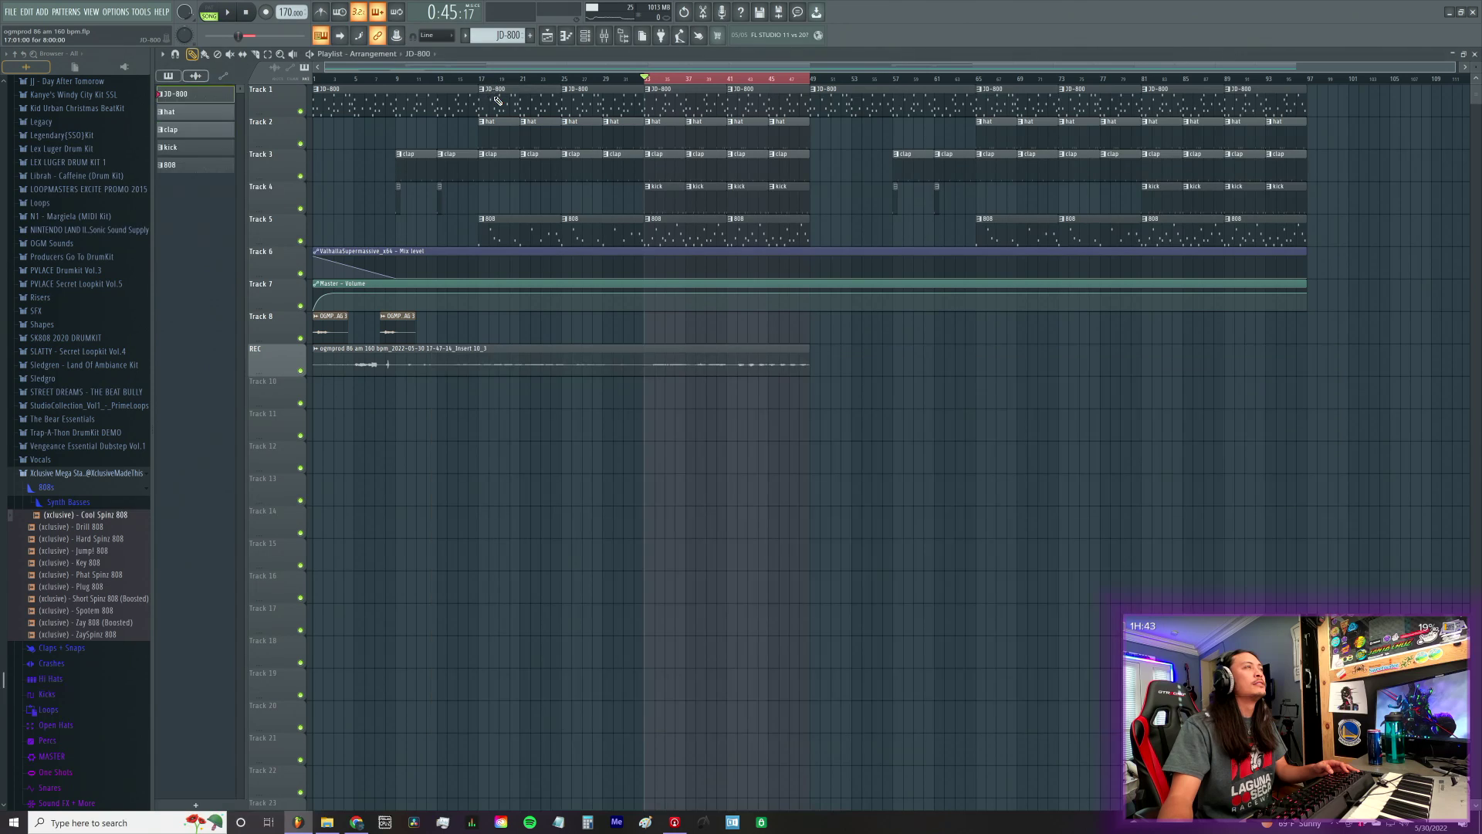
key("F7")
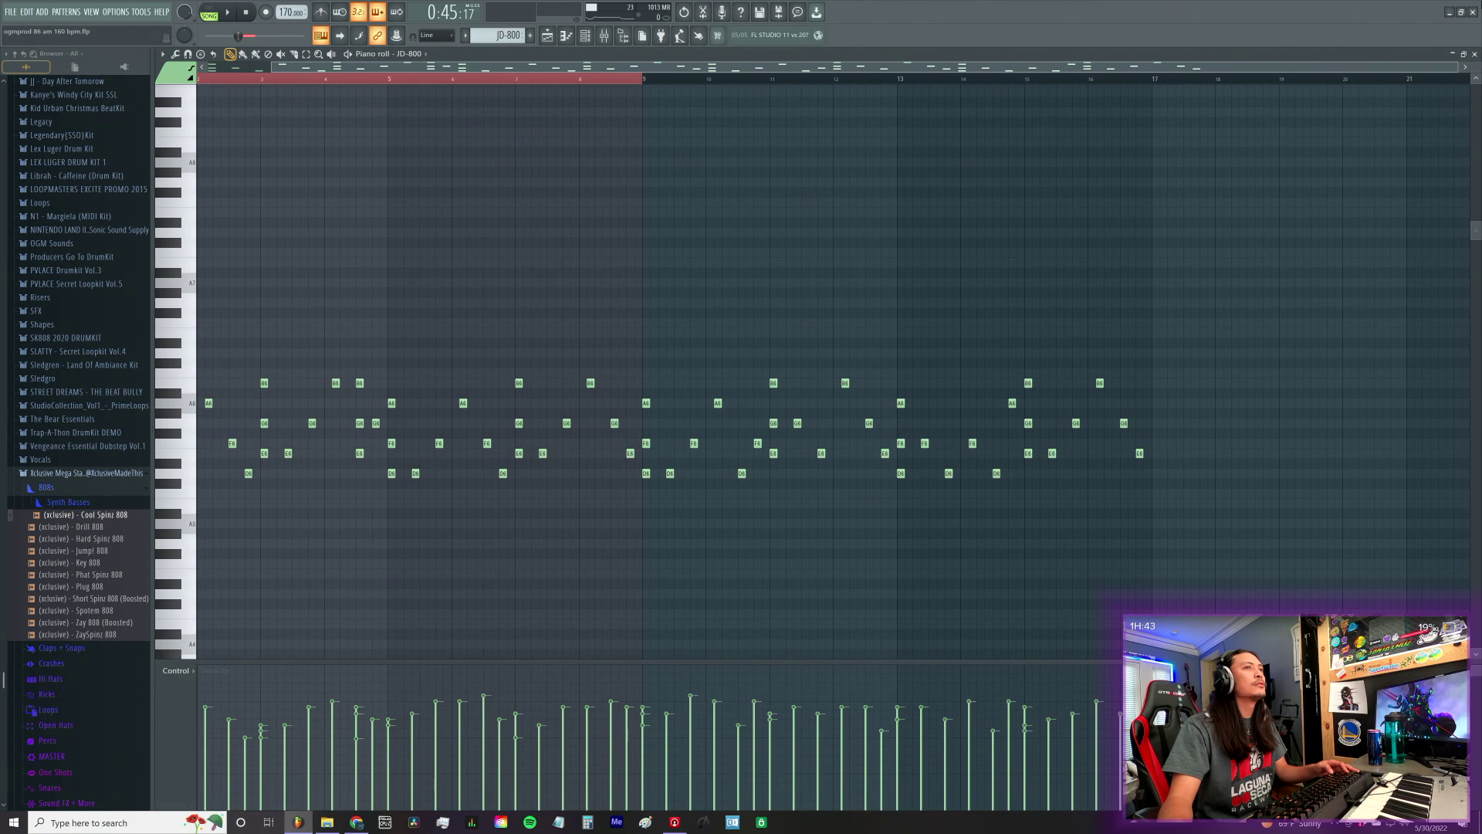
left_click(1474, 55)
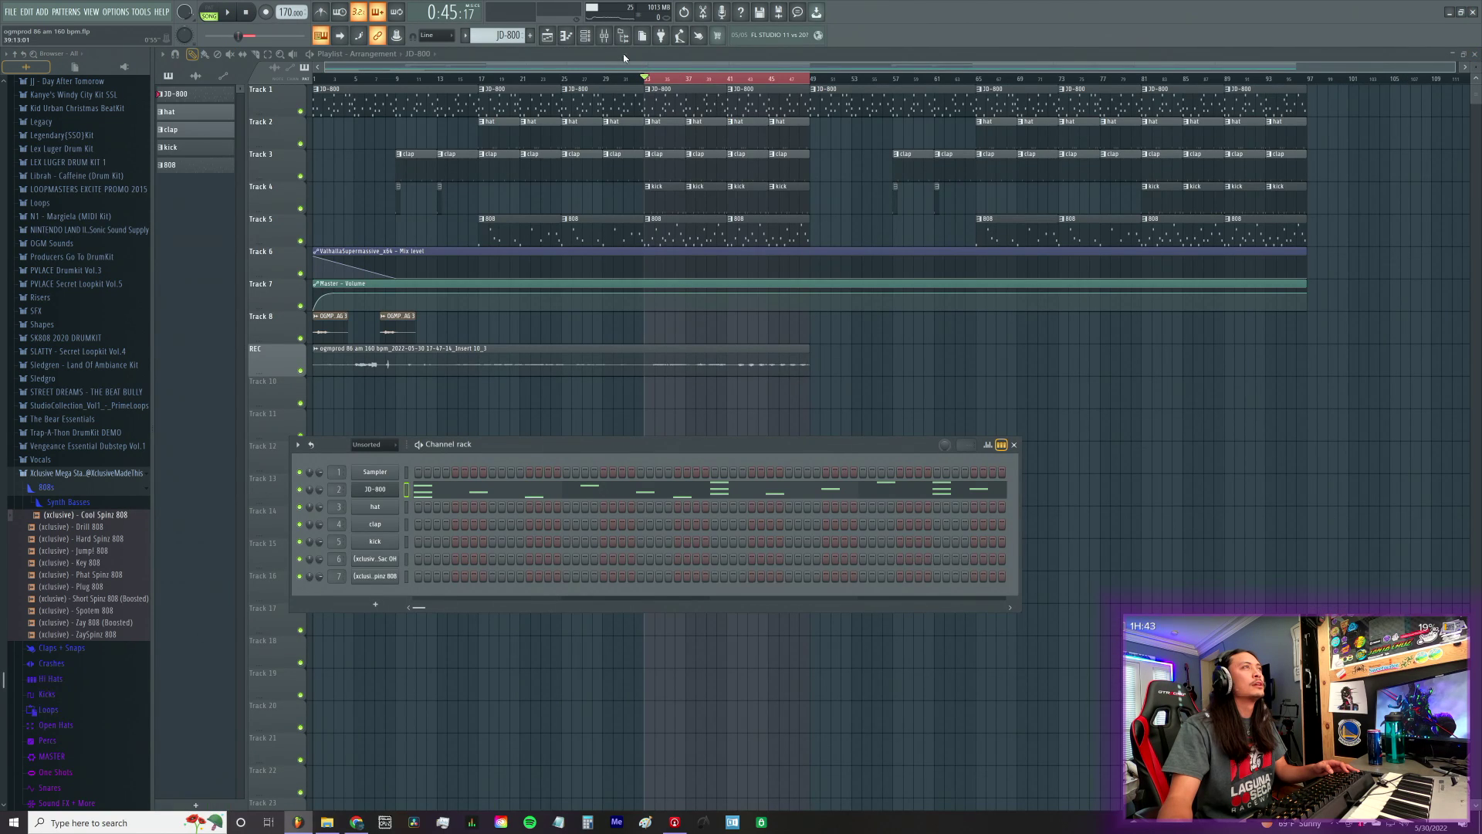
Step: Rename mixer track 9 to "verse vocals" and check its Auto-Tune settings
left_click(605, 38)
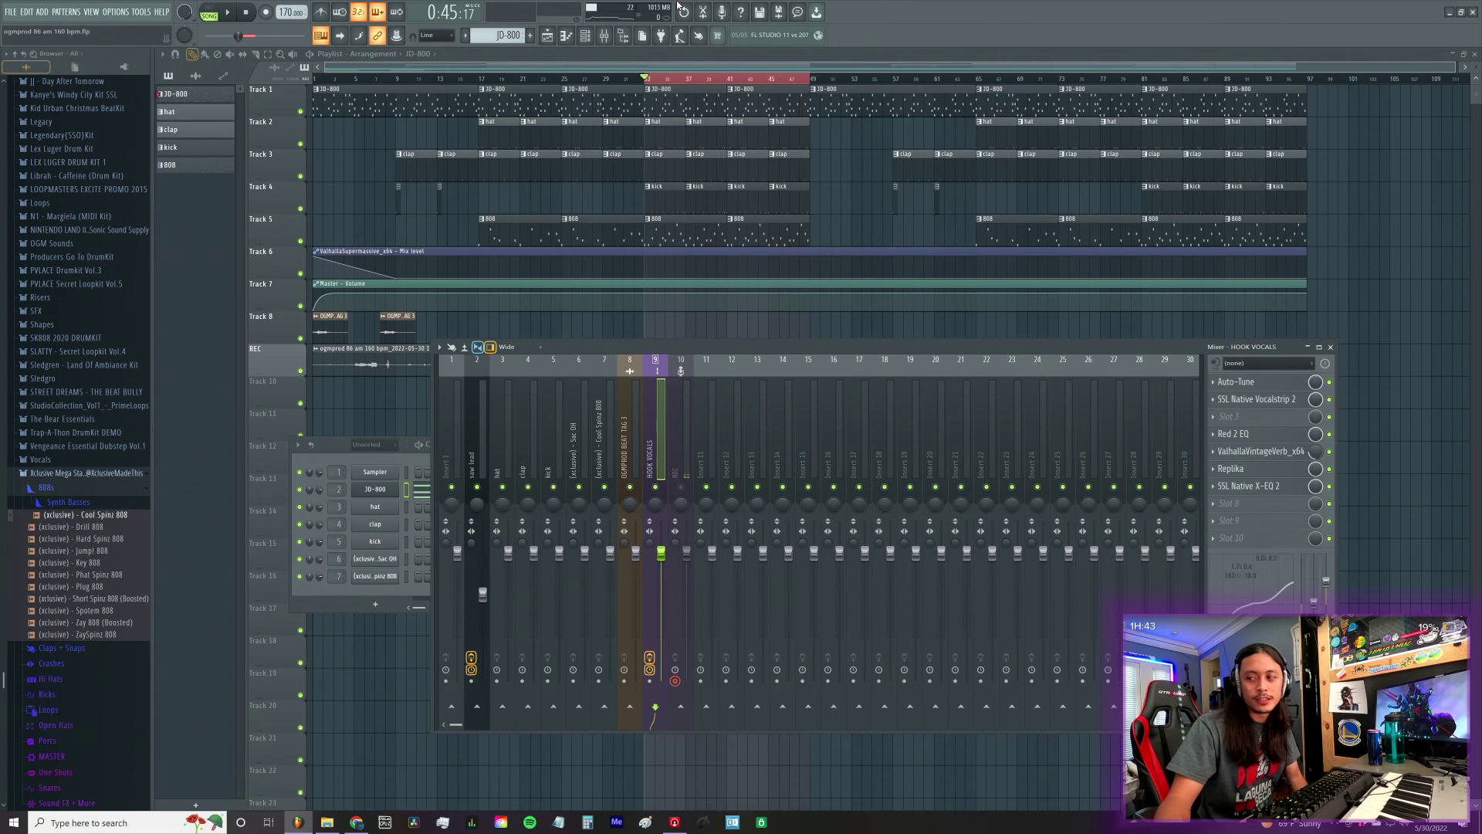
left_click(684, 456)
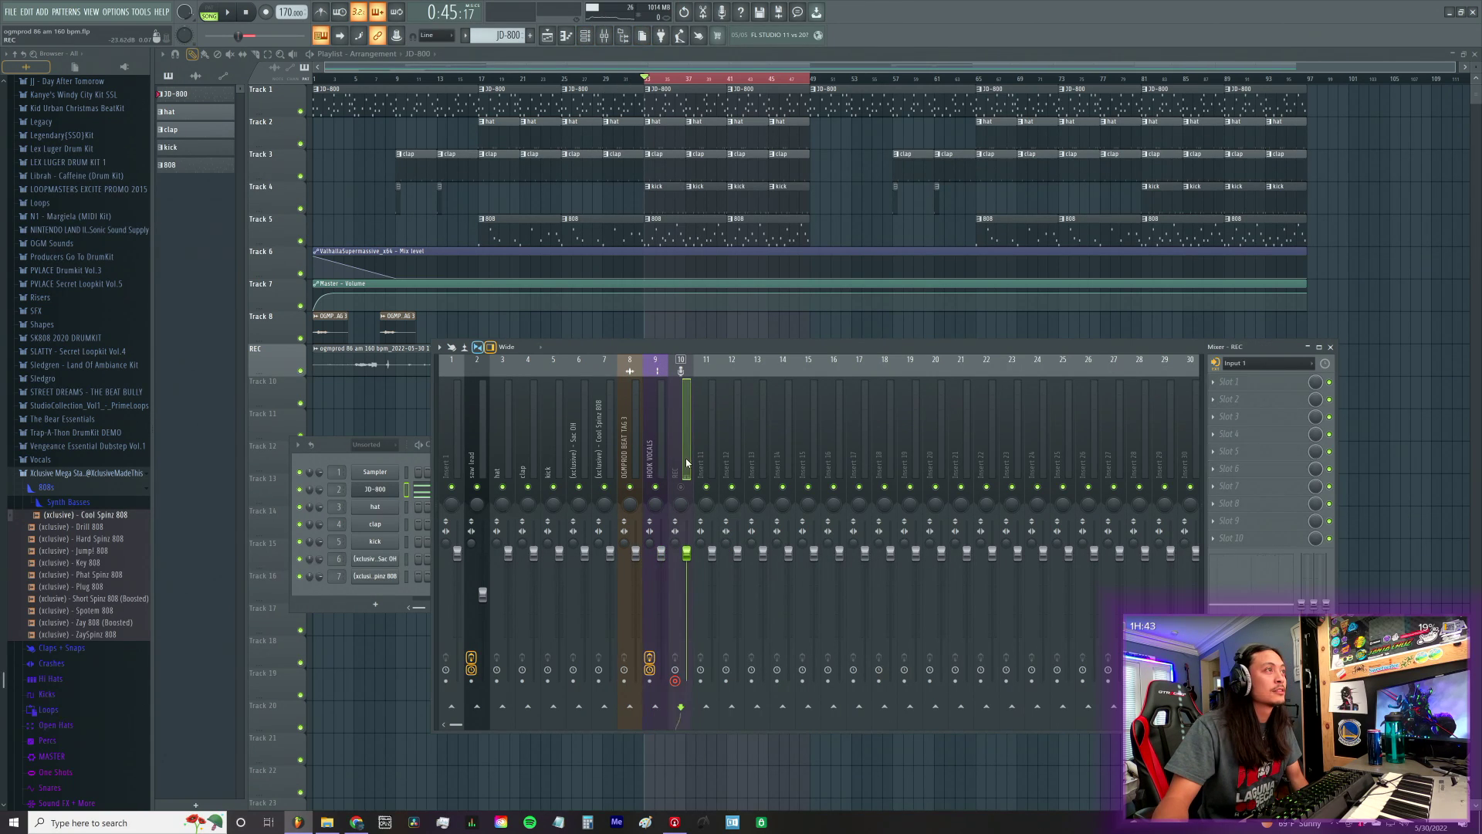
left_click(653, 452)
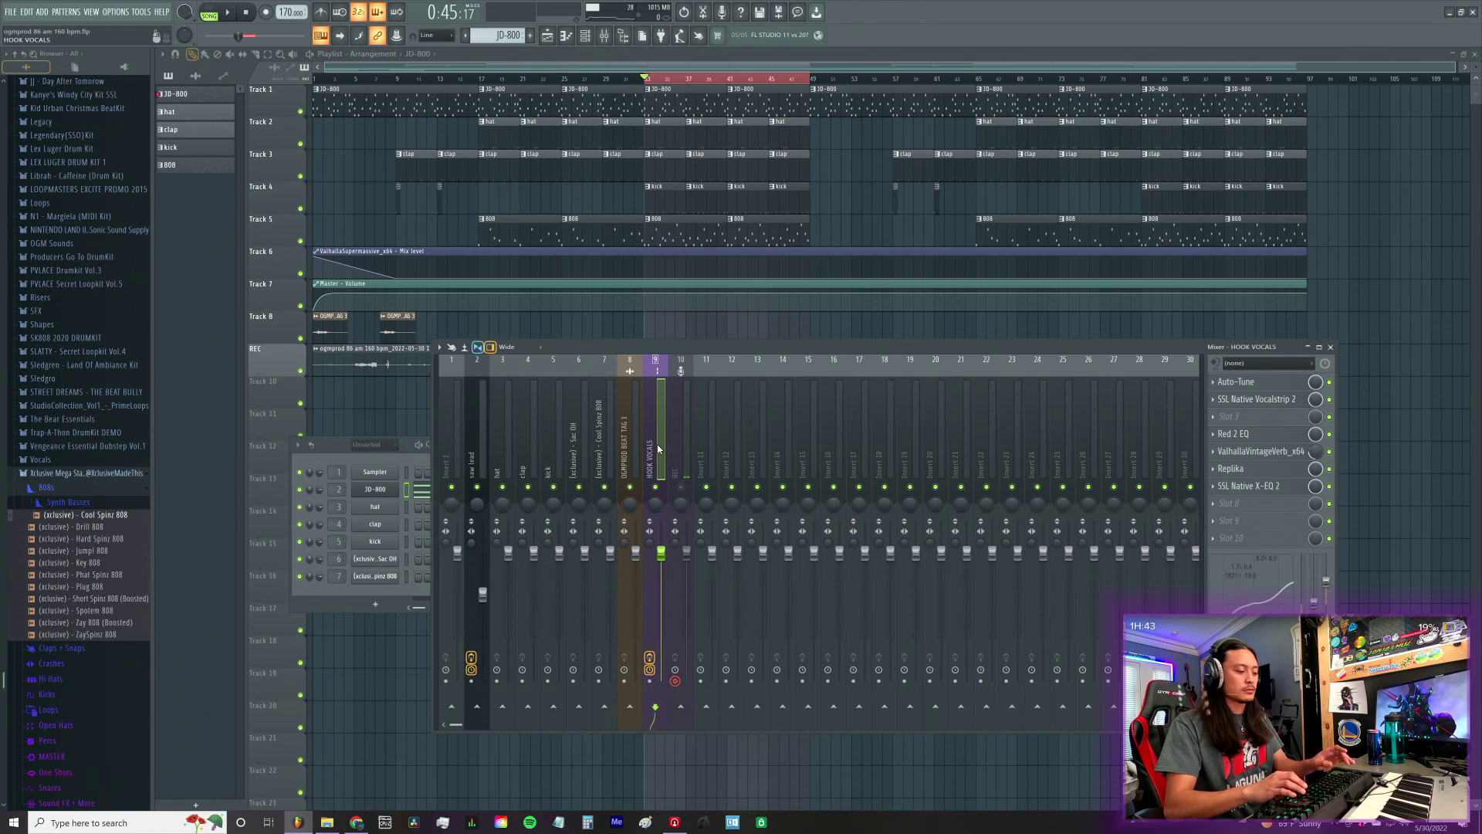
key("F2")
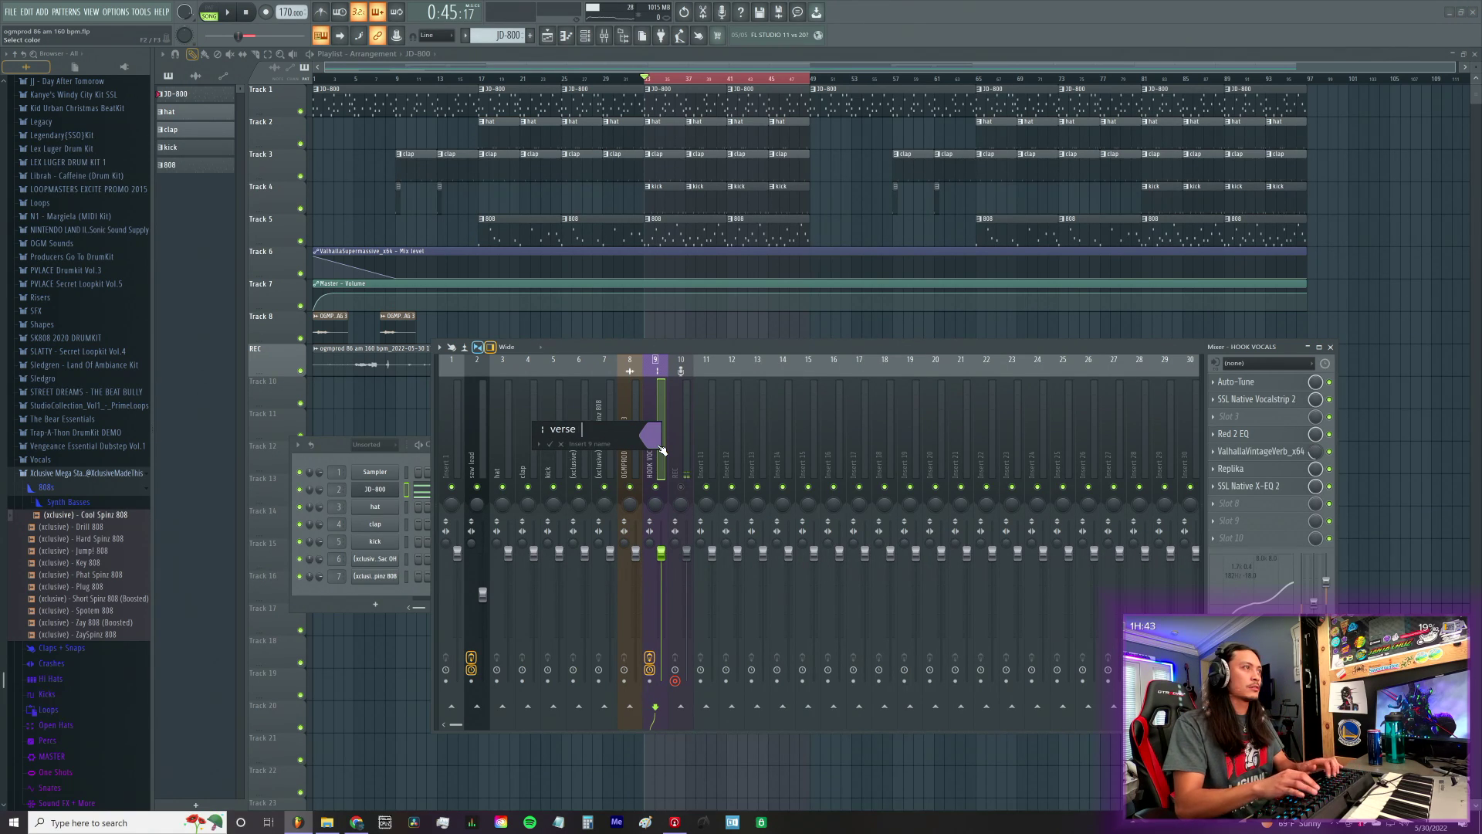
key("Return")
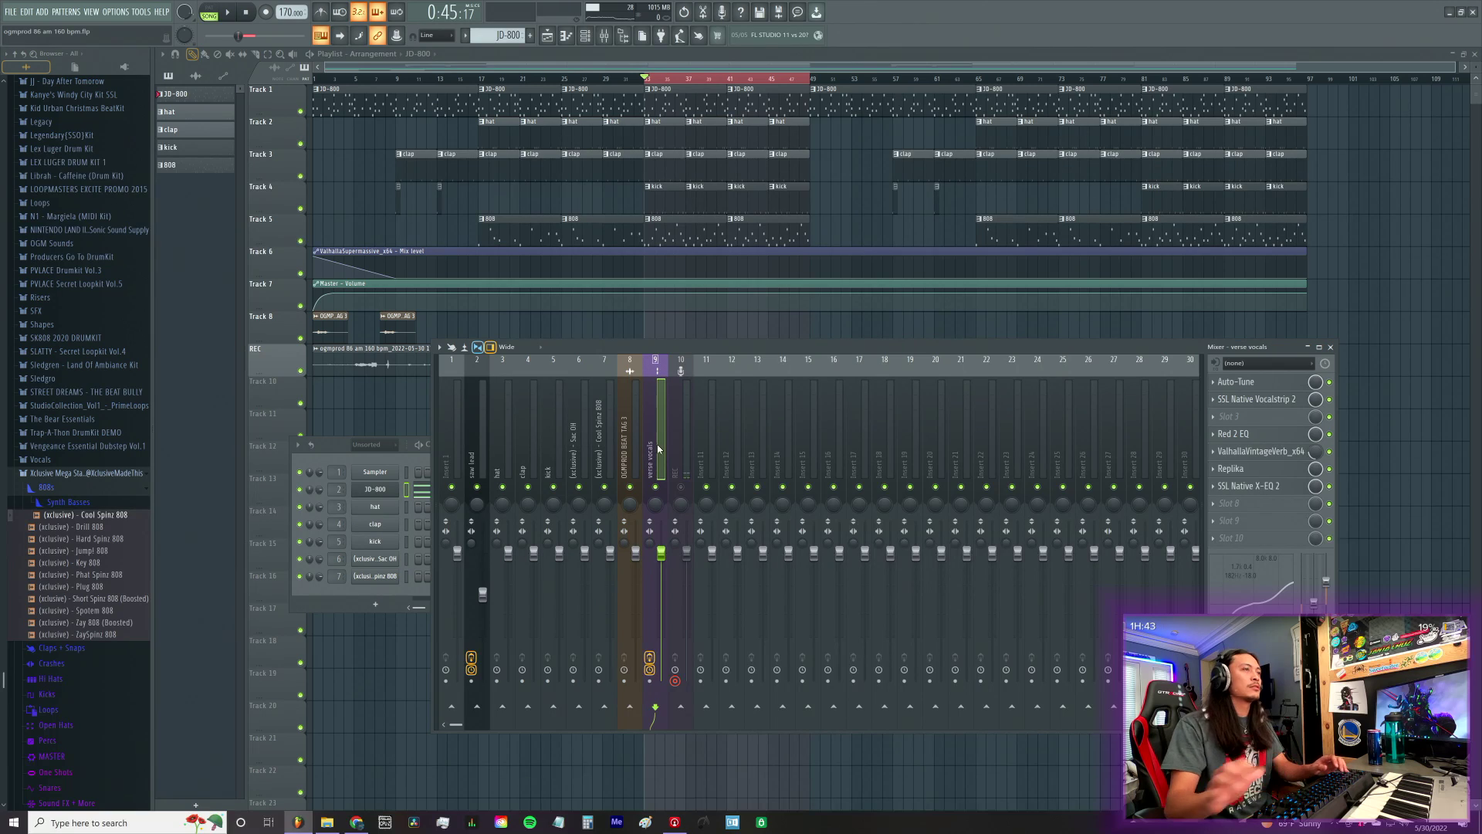
left_click(1252, 384)
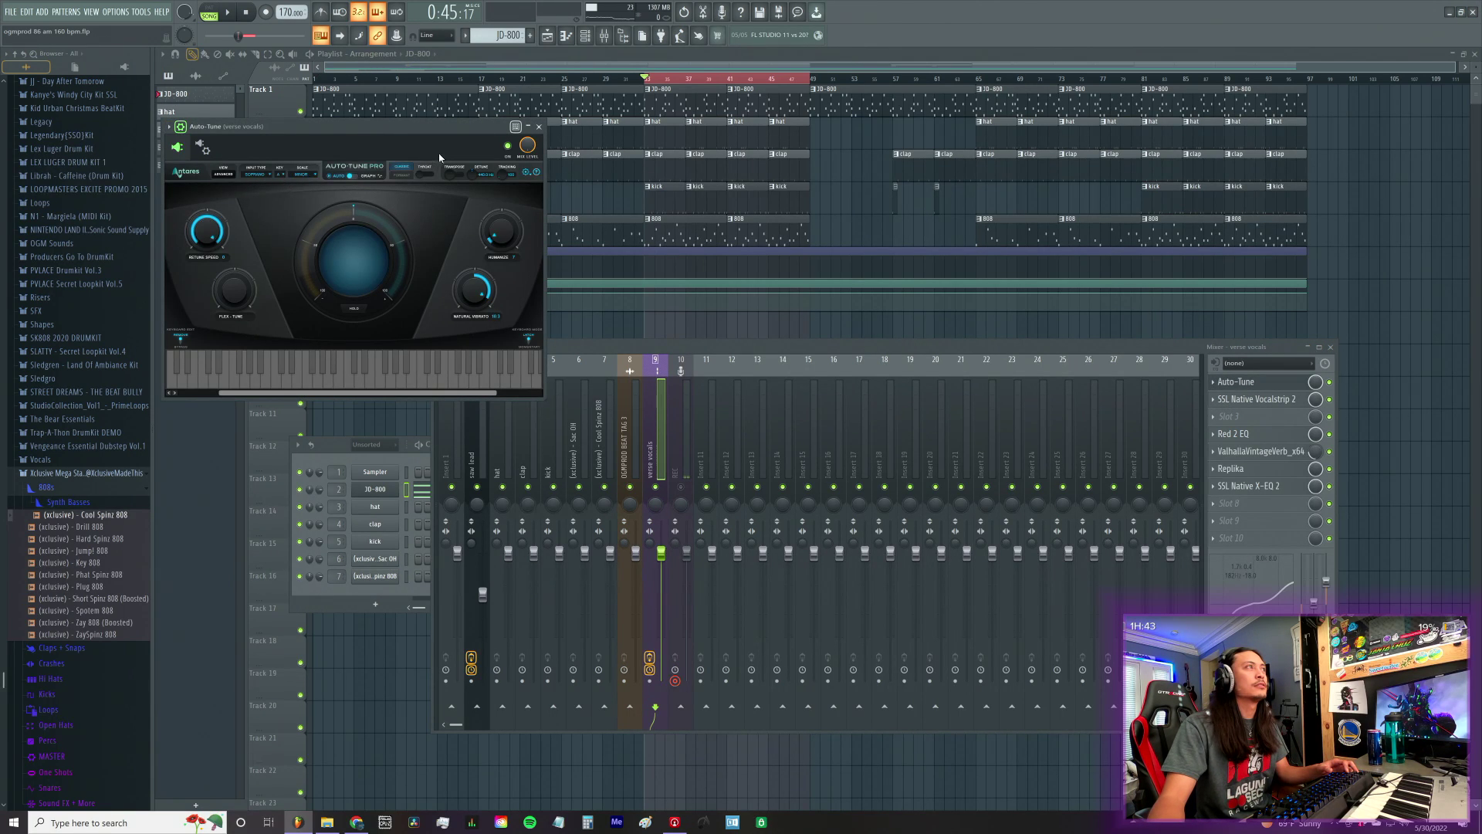
left_click(539, 127)
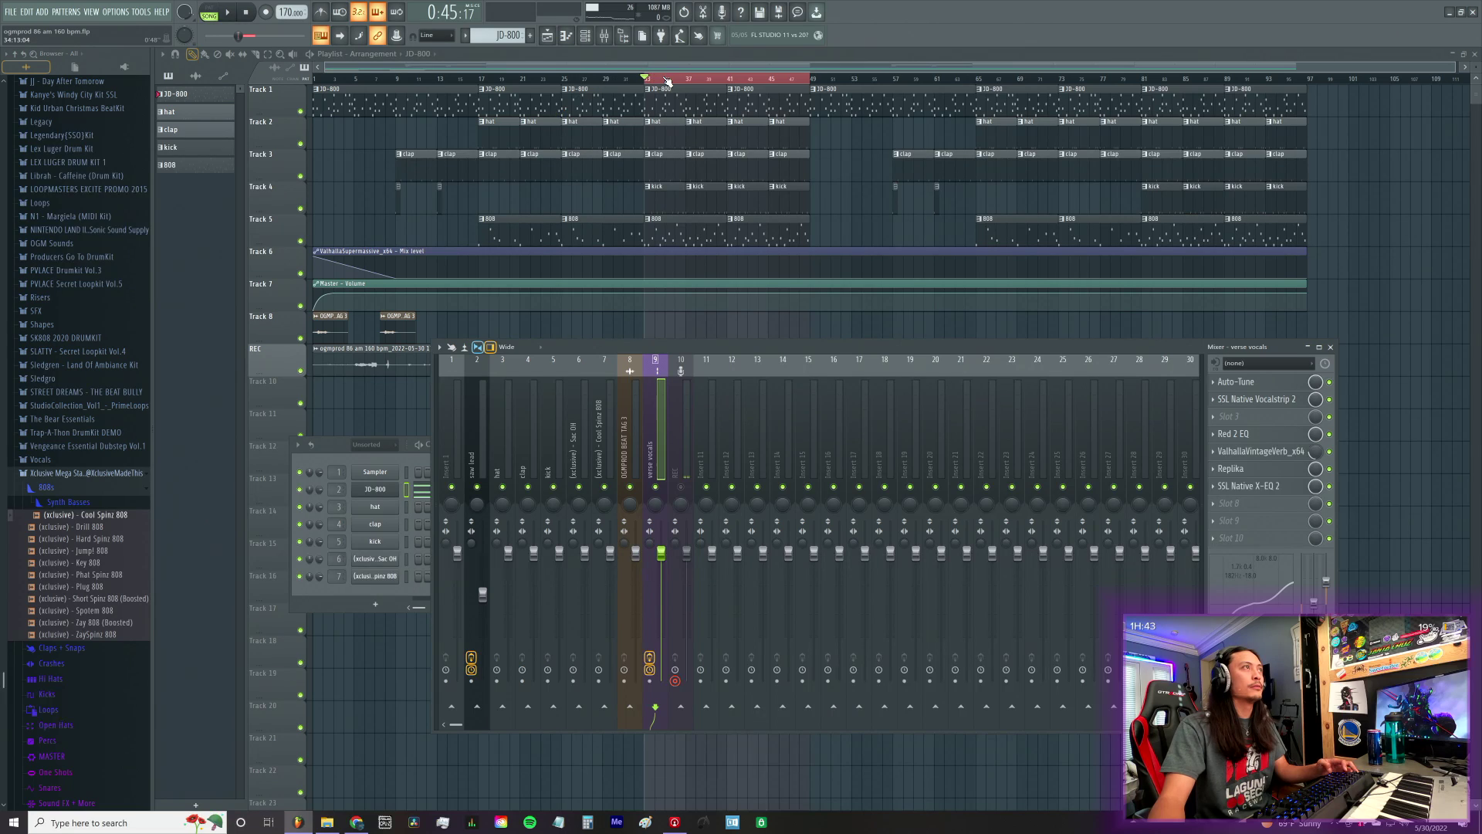
Step: Set the recorded take's precomputed gain boost to 30%
key("F12")
double_click(607, 357)
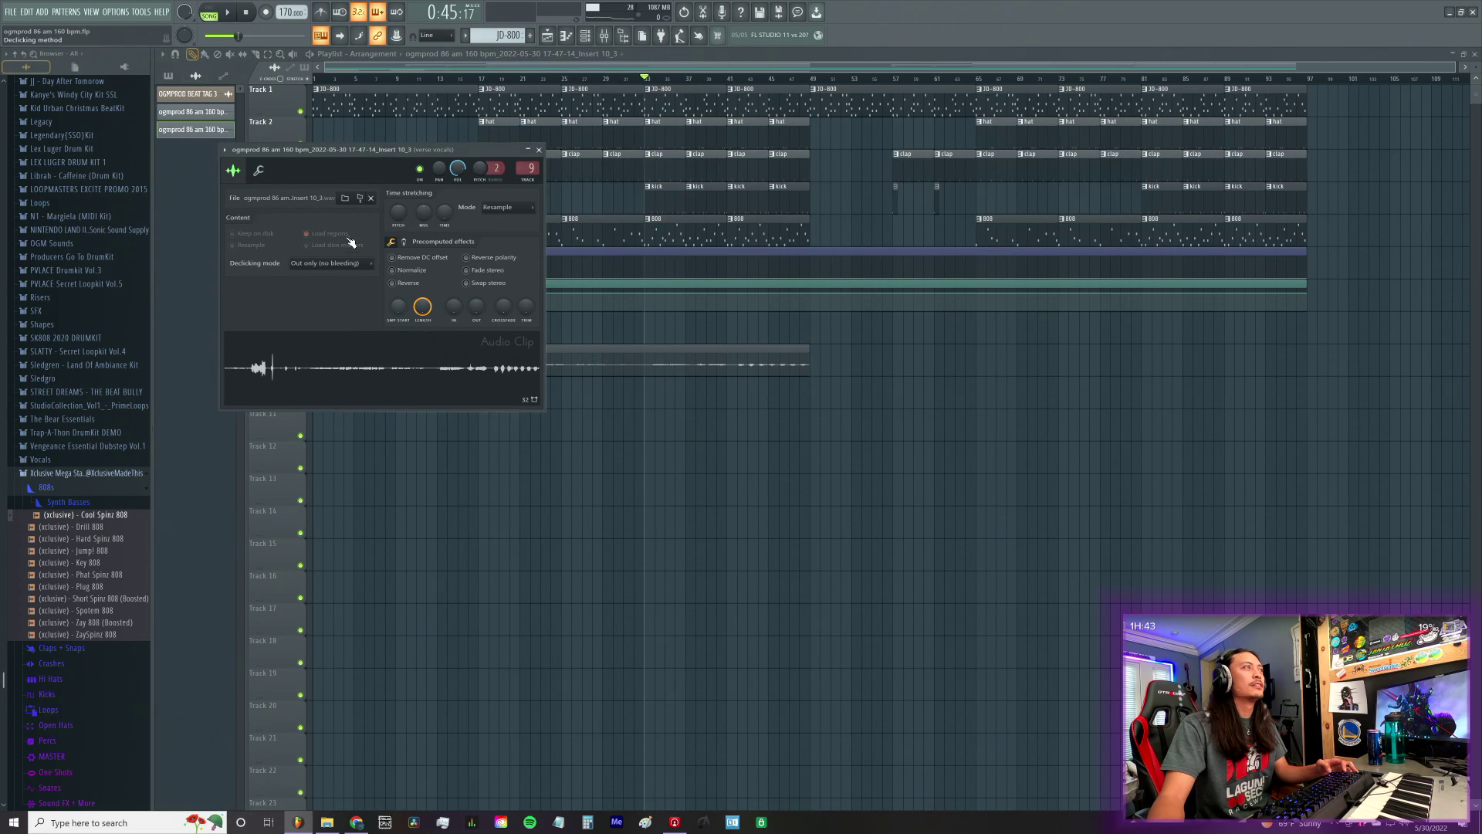
left_click(403, 241)
left_click_drag(398, 261, 399, 253)
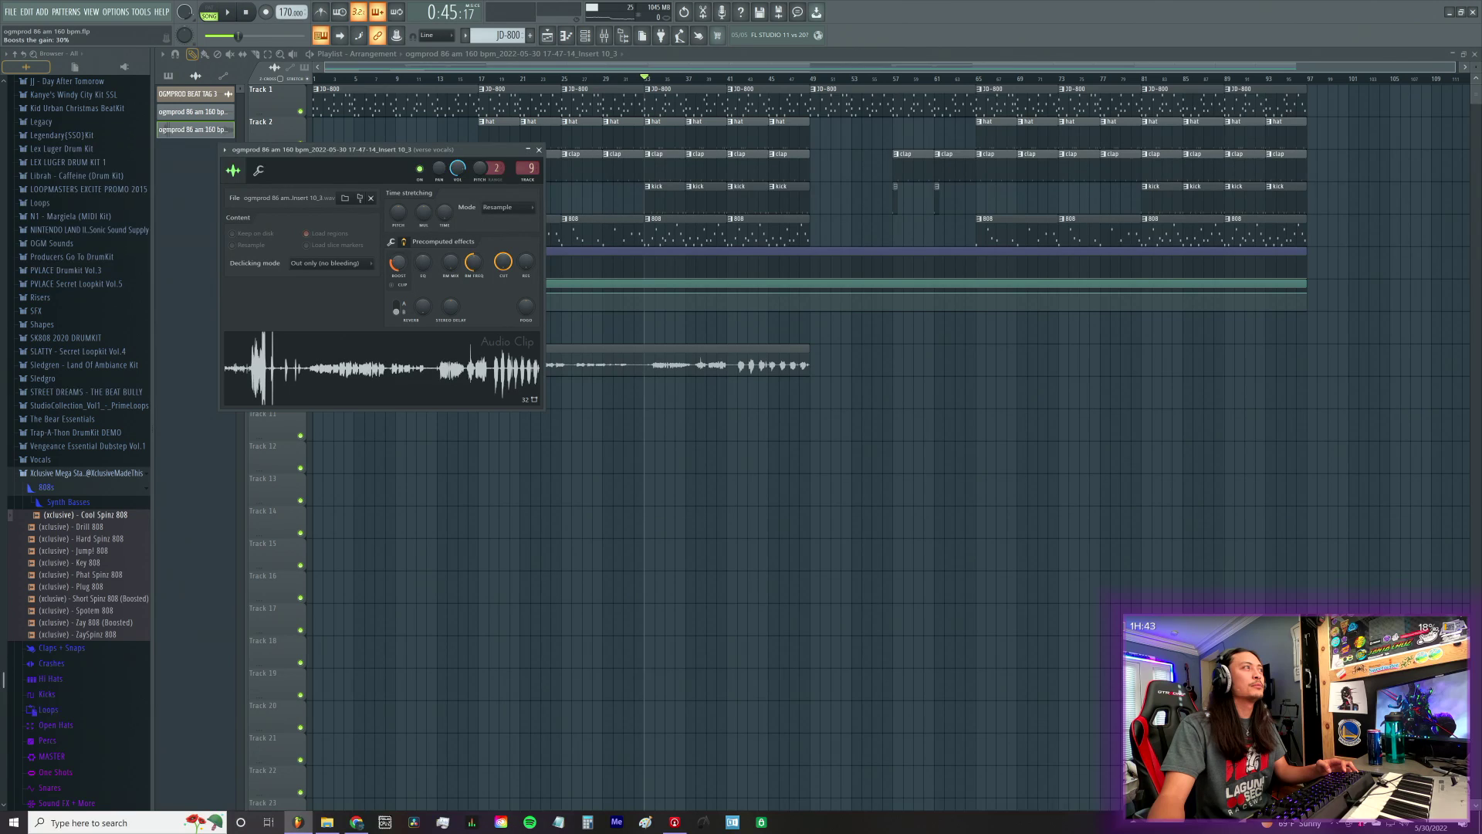
left_click(529, 150)
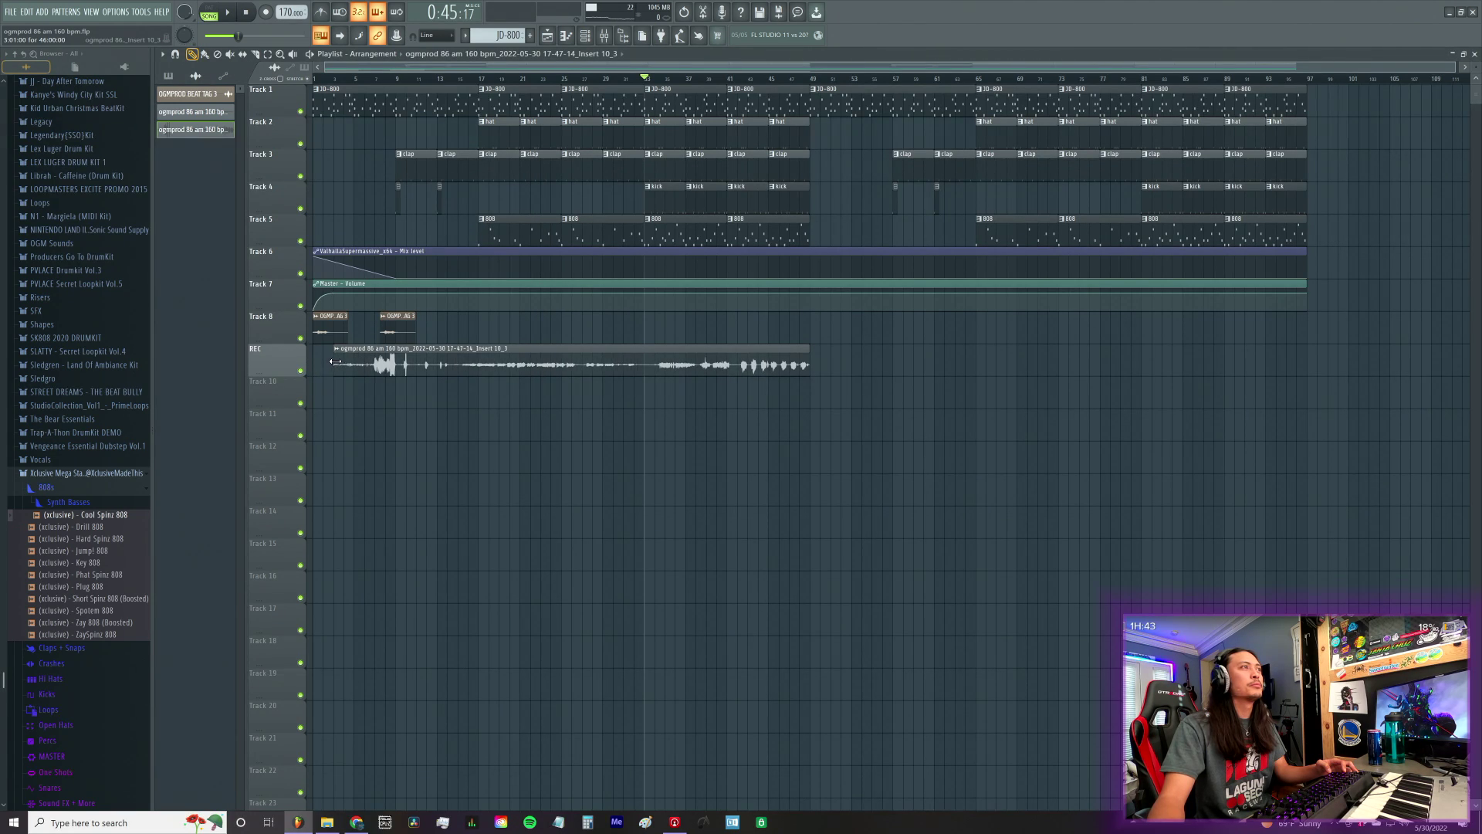
Step: Audition the processed take with the beat from the opening bars and on from about bar 9
left_click(322, 78)
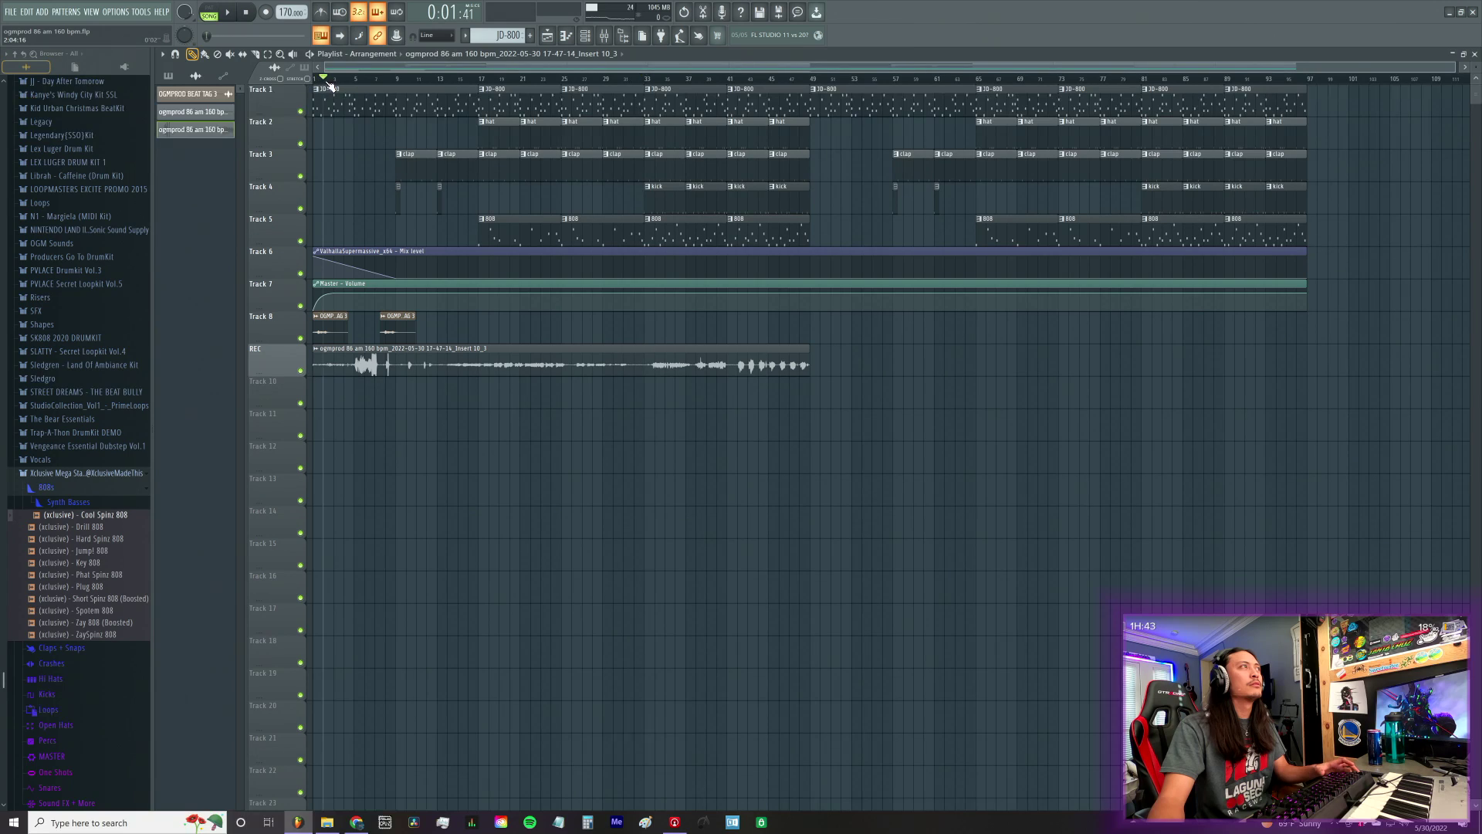
left_click(368, 78)
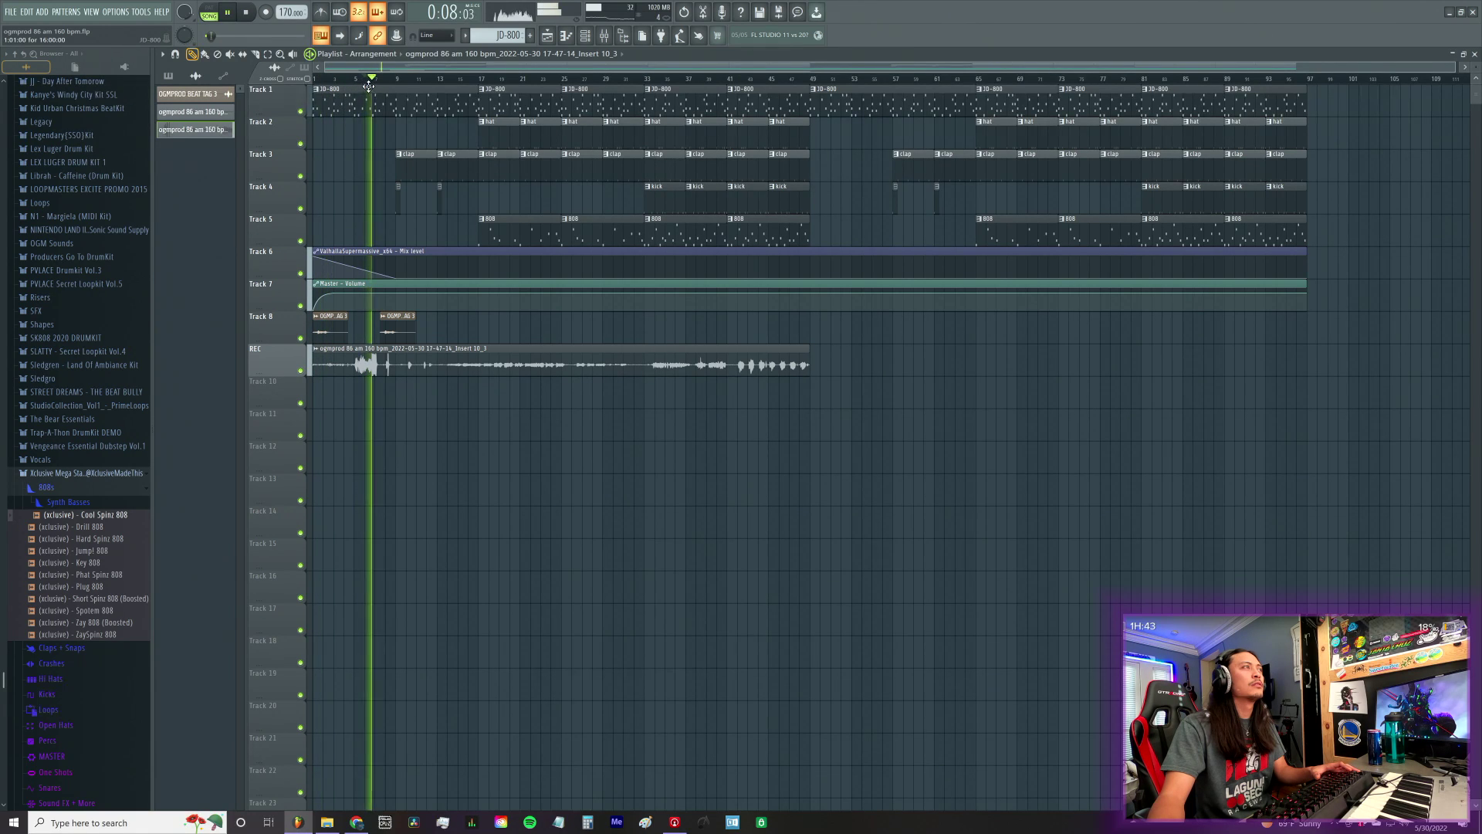
left_click(356, 78)
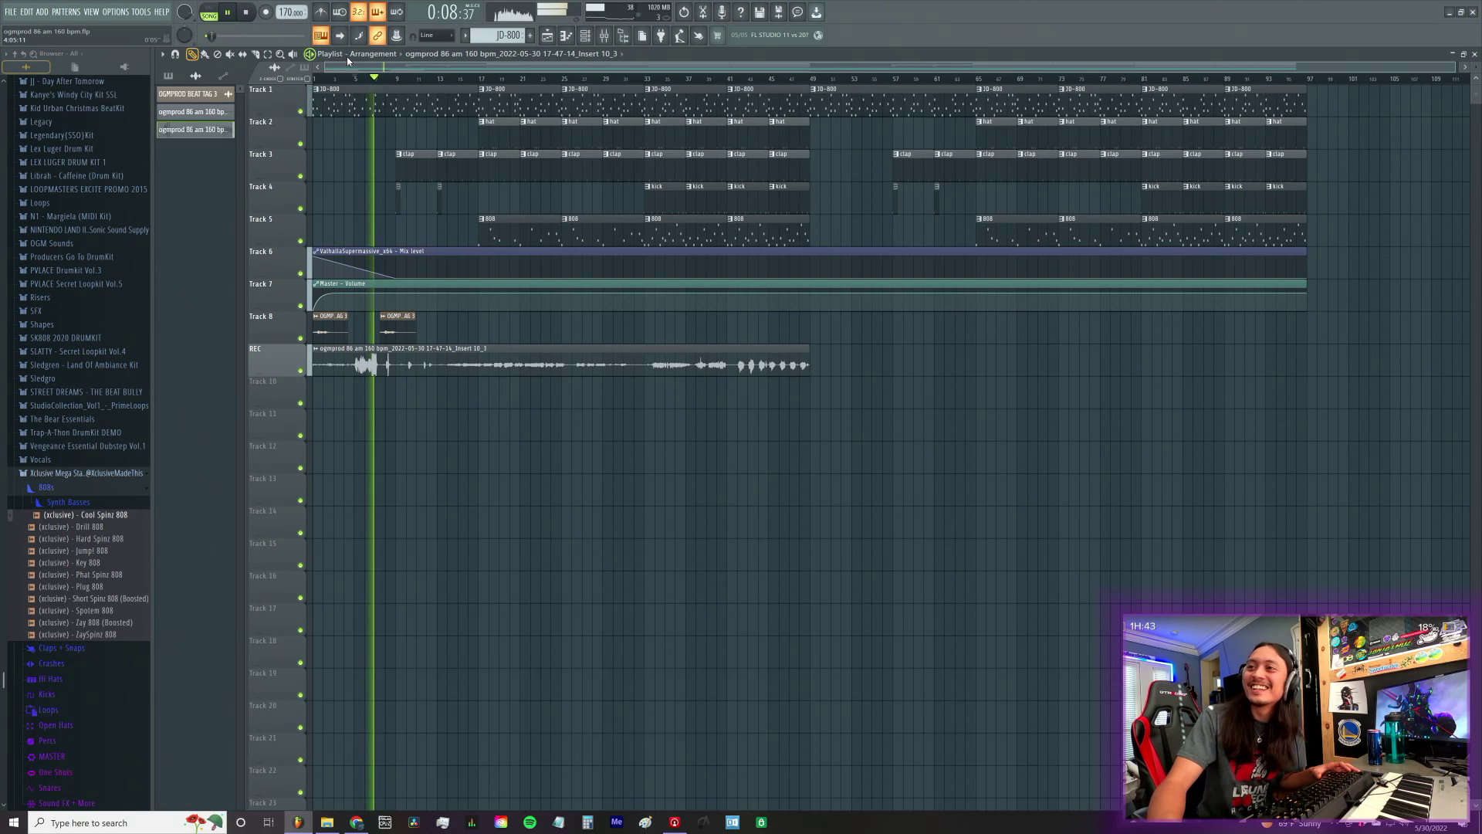
left_click(401, 80)
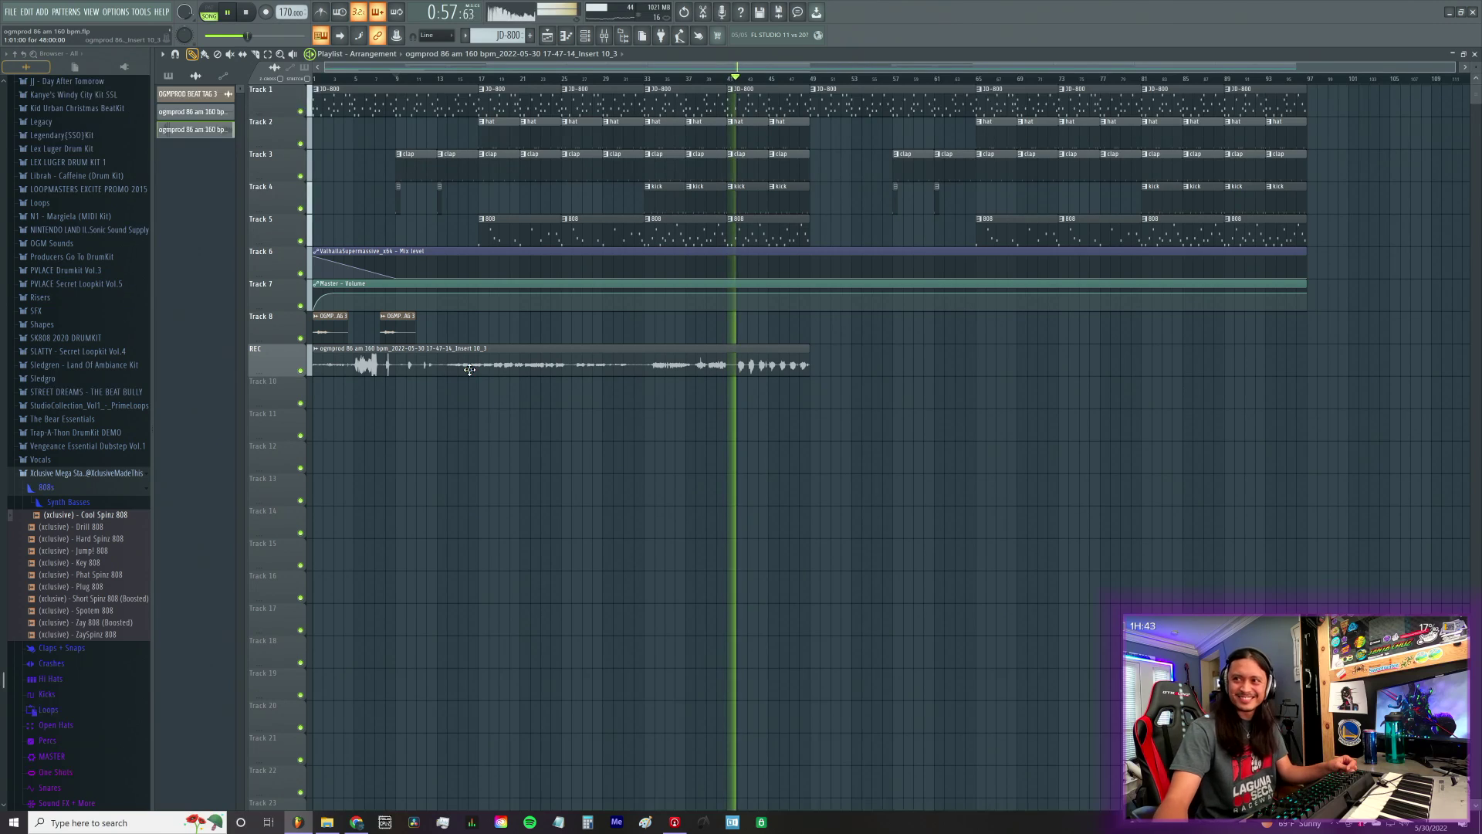
Step: Slice the recorded take at bar 33 and place a copy of its second section at bar 81 on the REC track
left_click(255, 54)
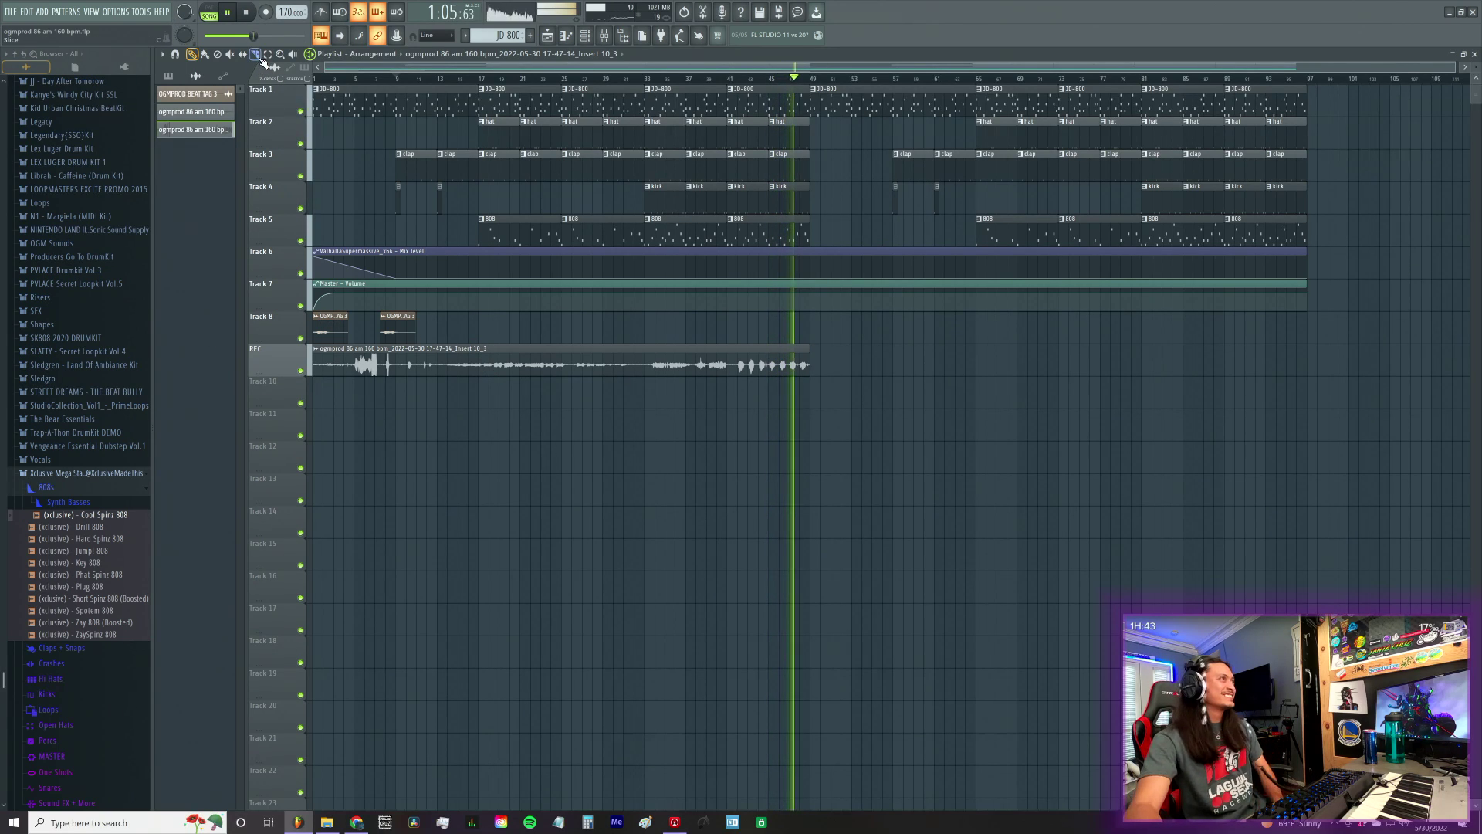
left_click(650, 369)
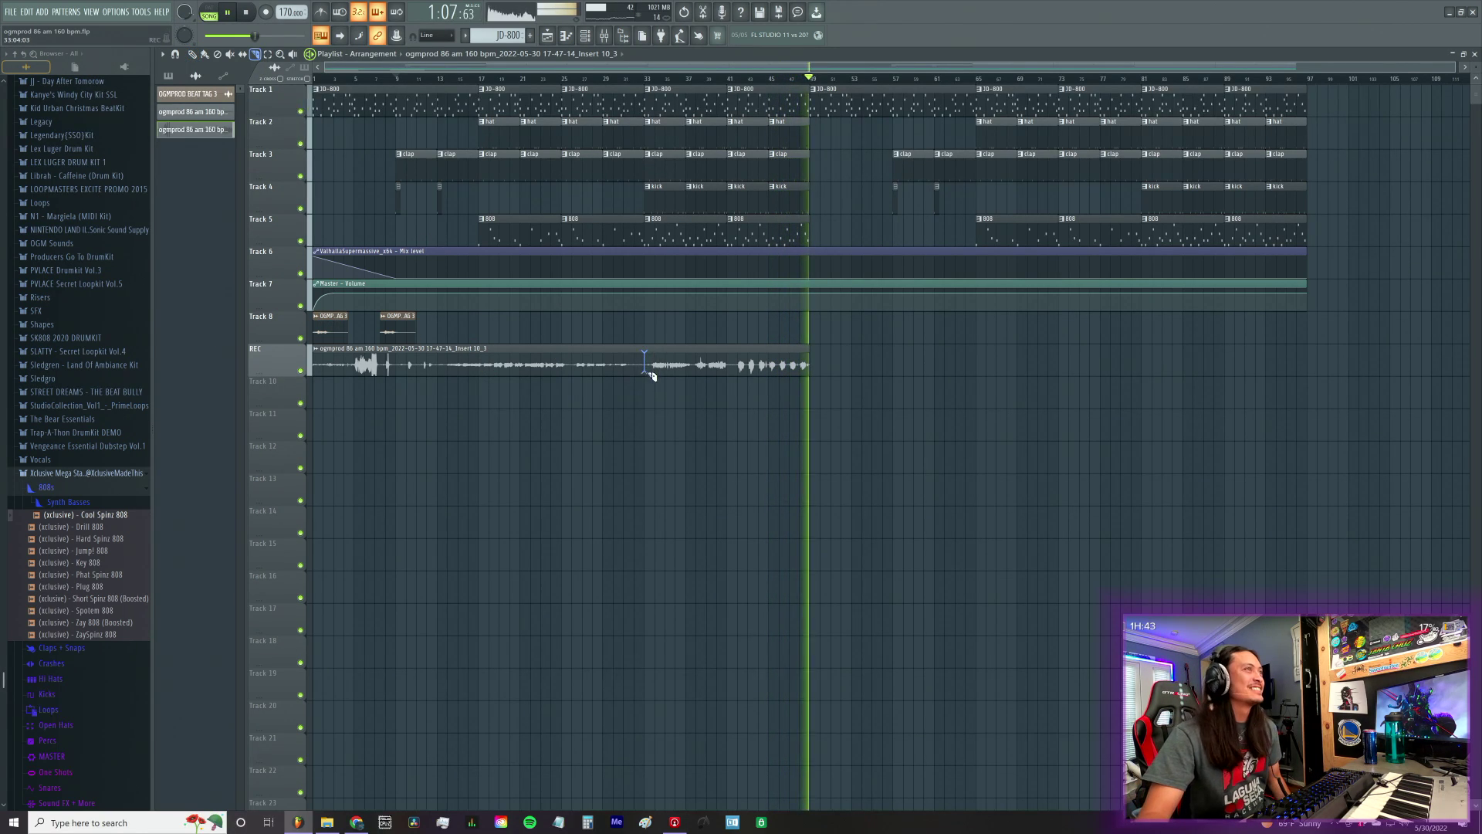
key("p")
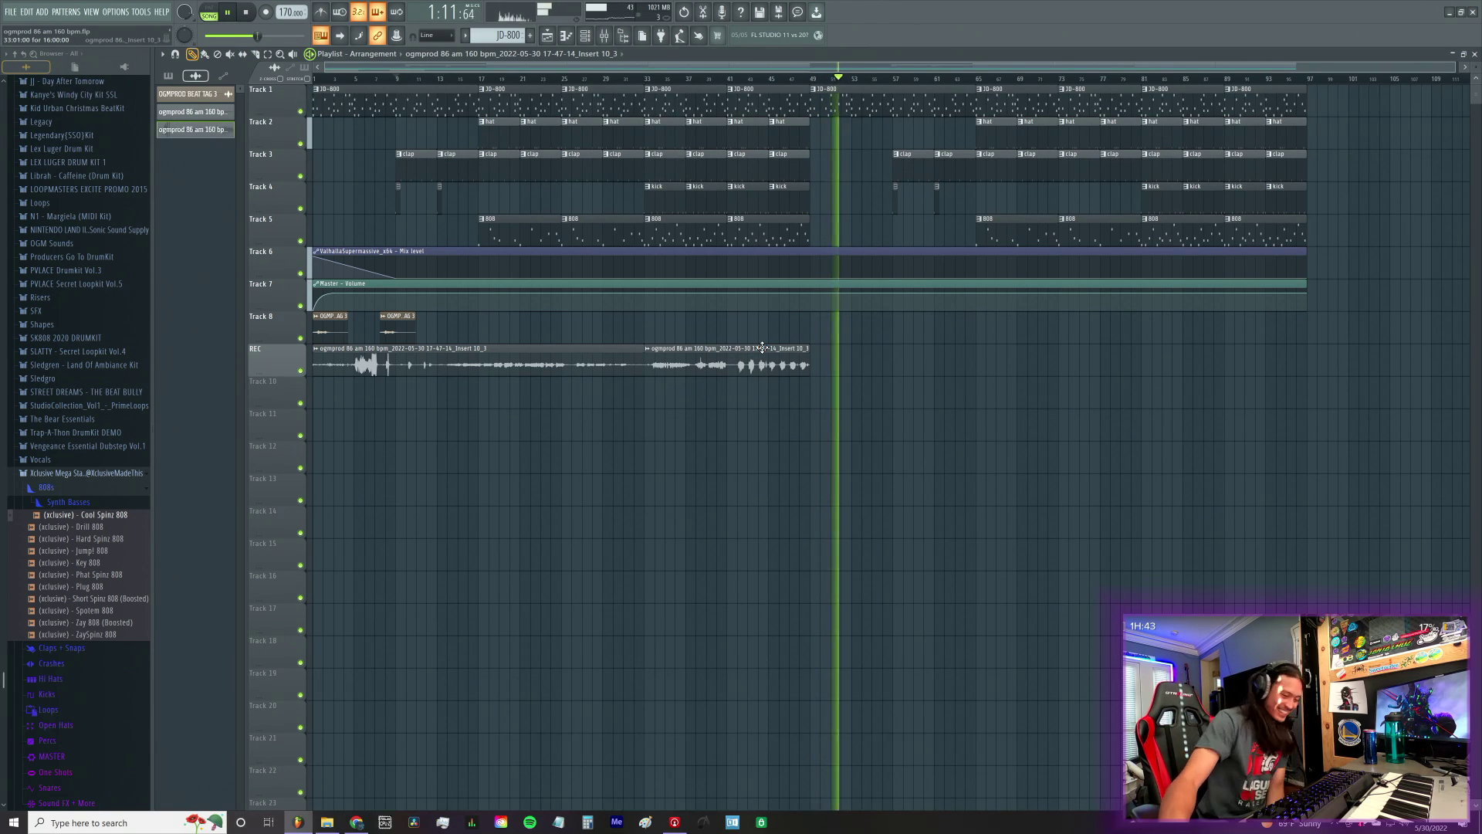
left_click(1184, 365)
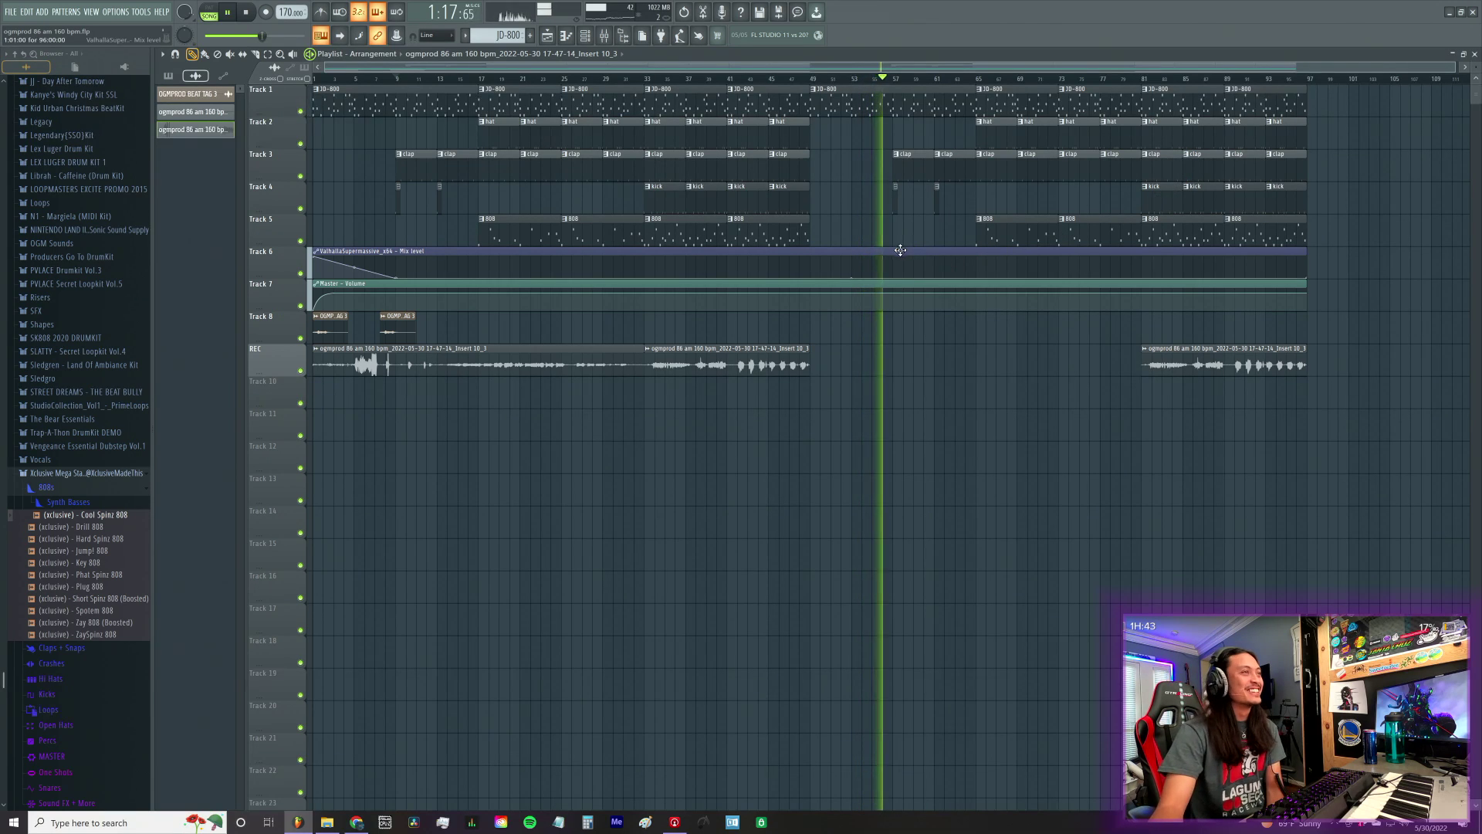
Step: Make the take's section at bar 33 a unique clip, raise its gain boost, and replay it from bar 33
left_click(647, 80)
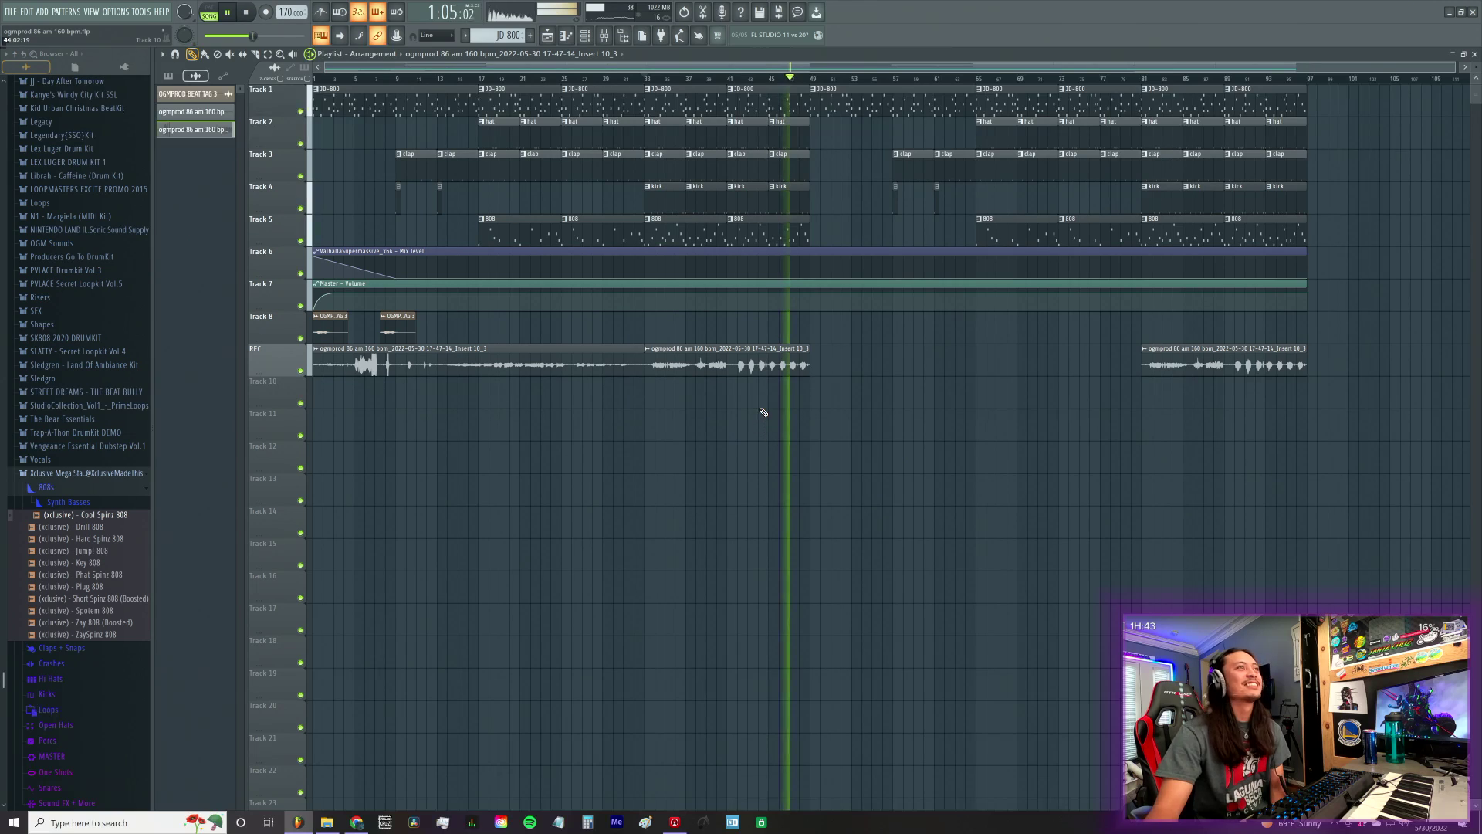
left_click(648, 349)
left_click(675, 425)
double_click(684, 355)
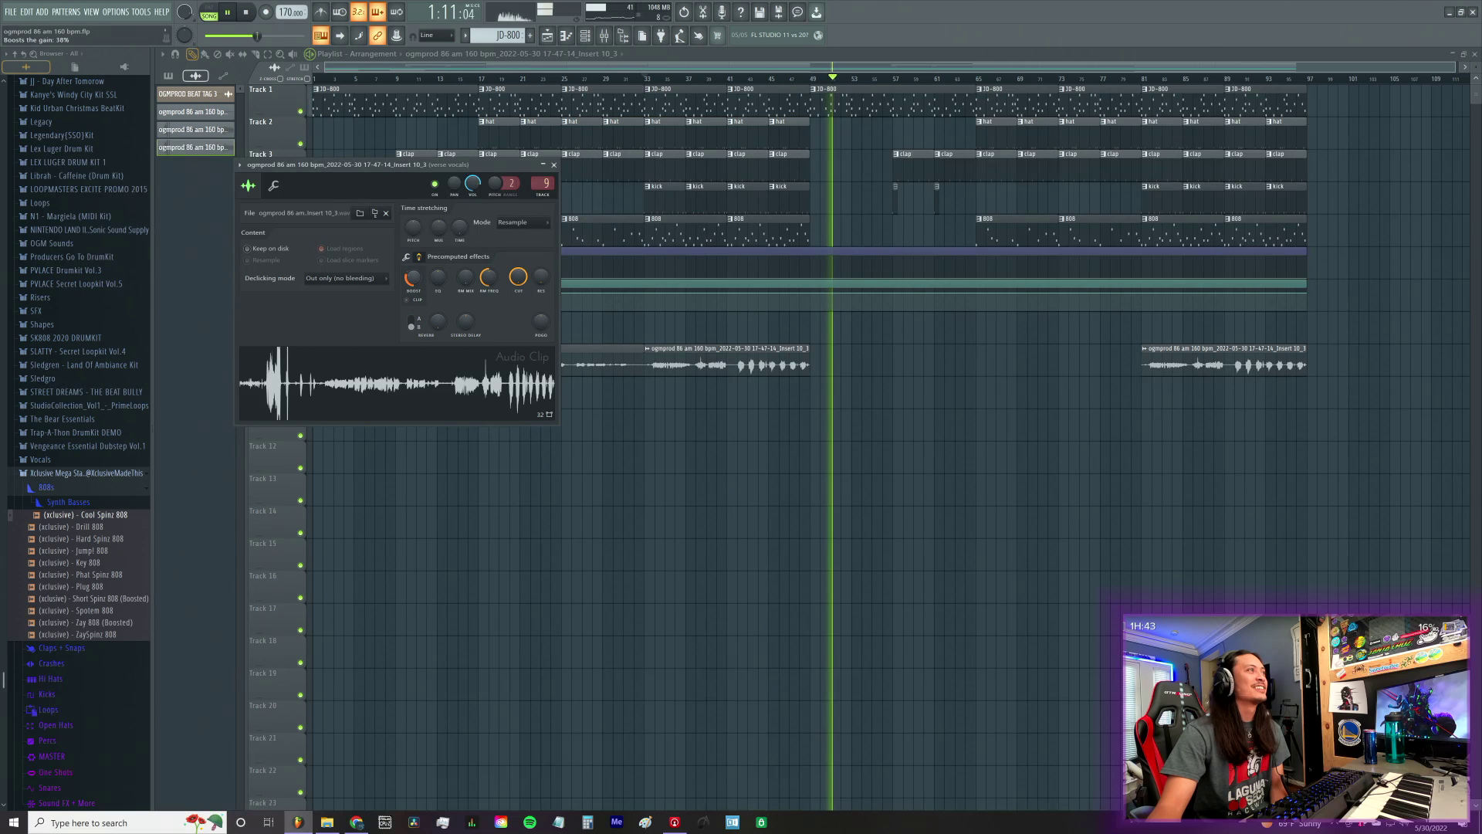
left_click_drag(413, 277, 413, 263)
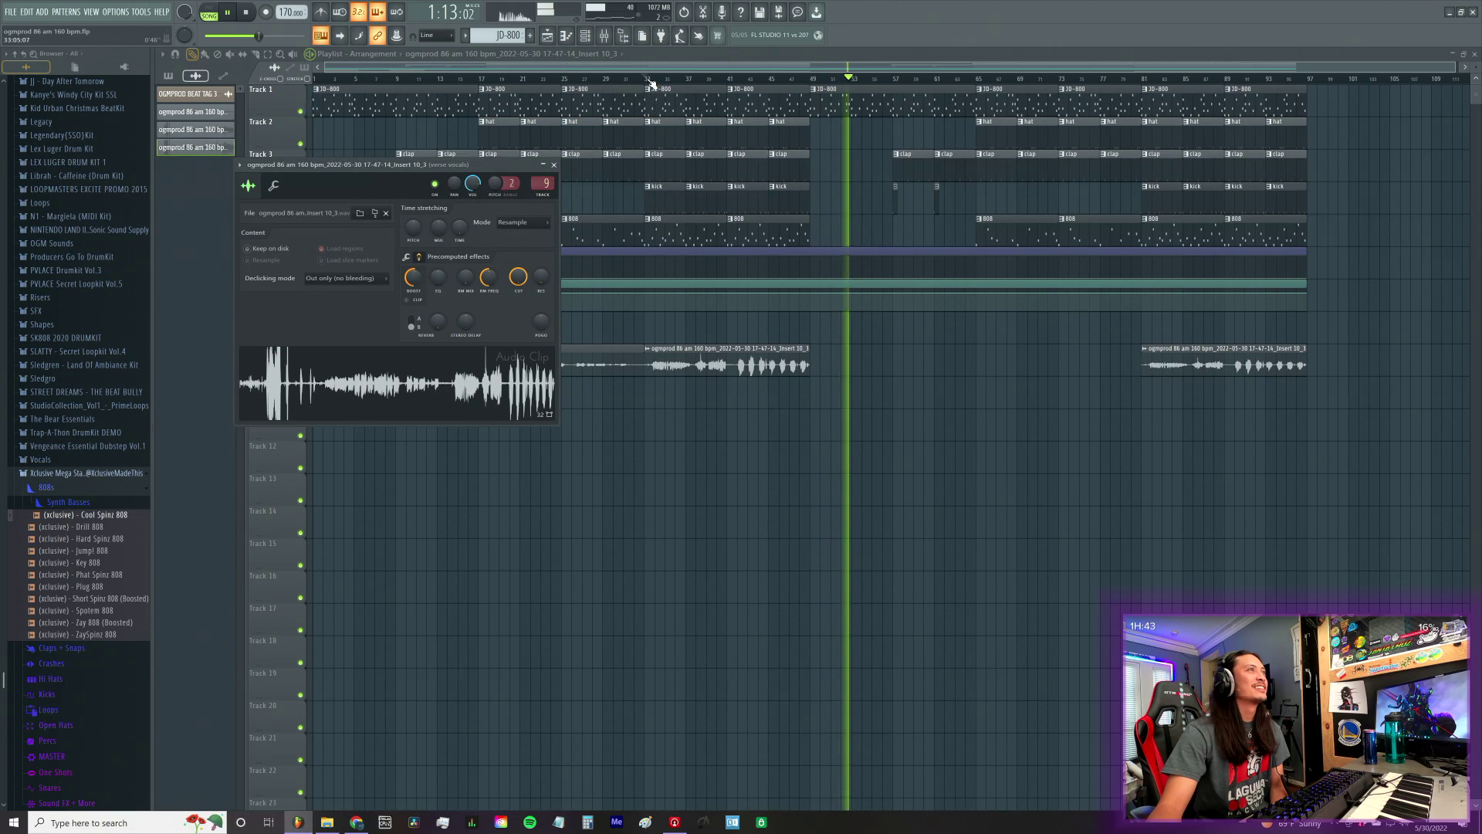
left_click(554, 164)
left_click(645, 79)
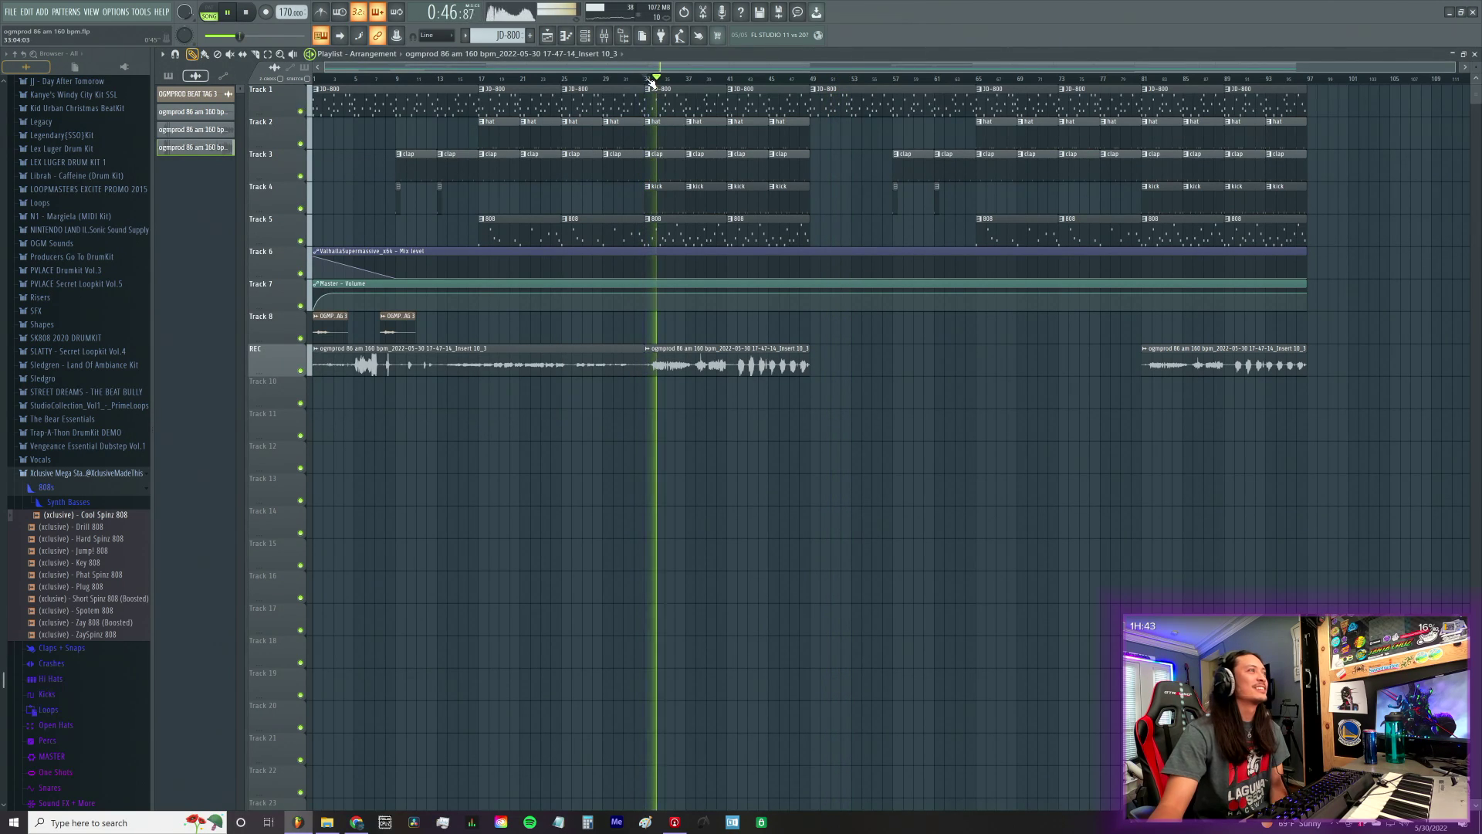
Step: Raise the gain boost further on the recorded take's clip at bar 33 and replay that section with the beat
double_click(479, 362)
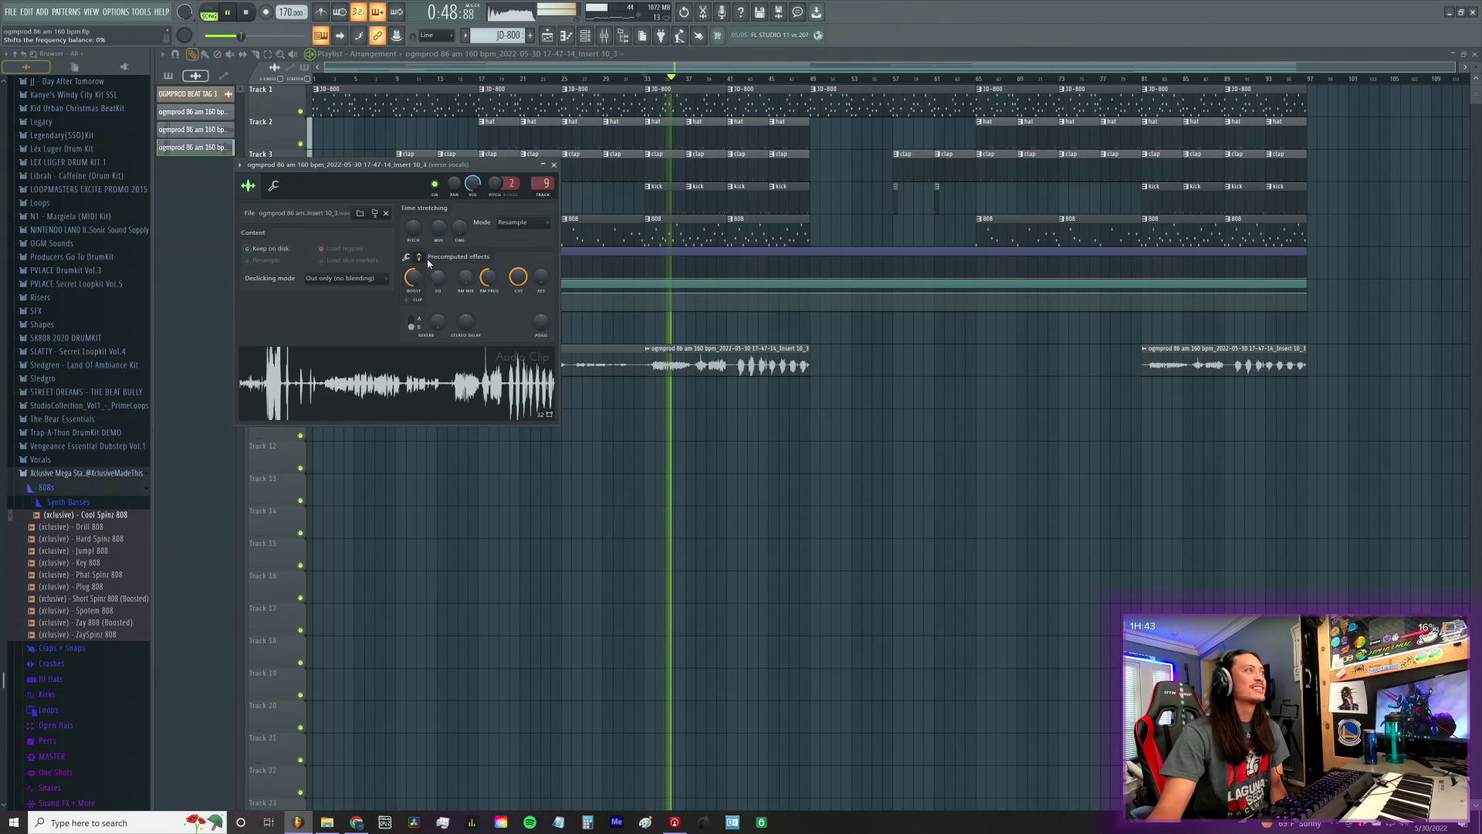
scroll(421, 286, "up", 1)
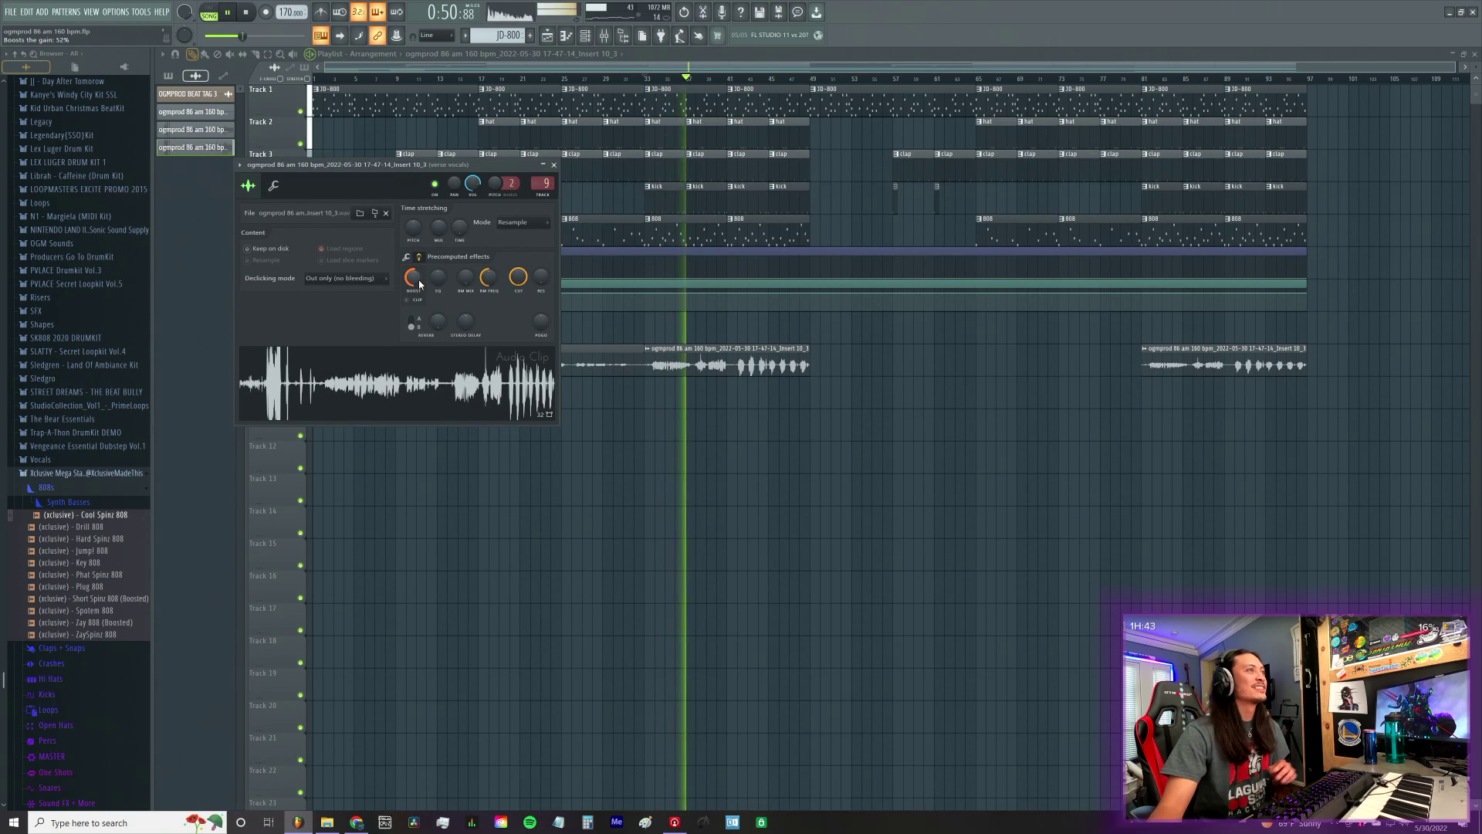
left_click_drag(478, 191, 479, 188)
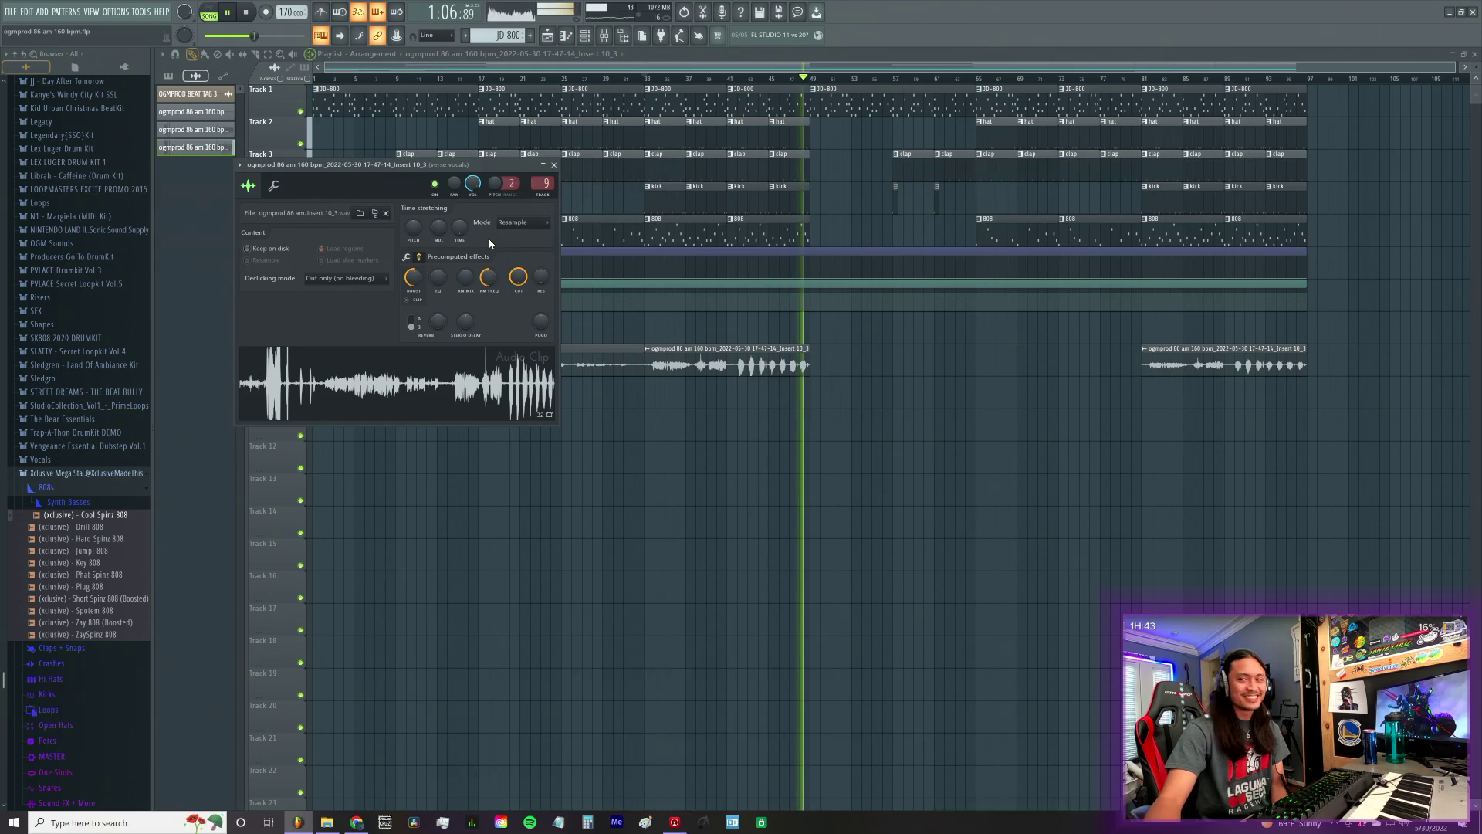
key("space")
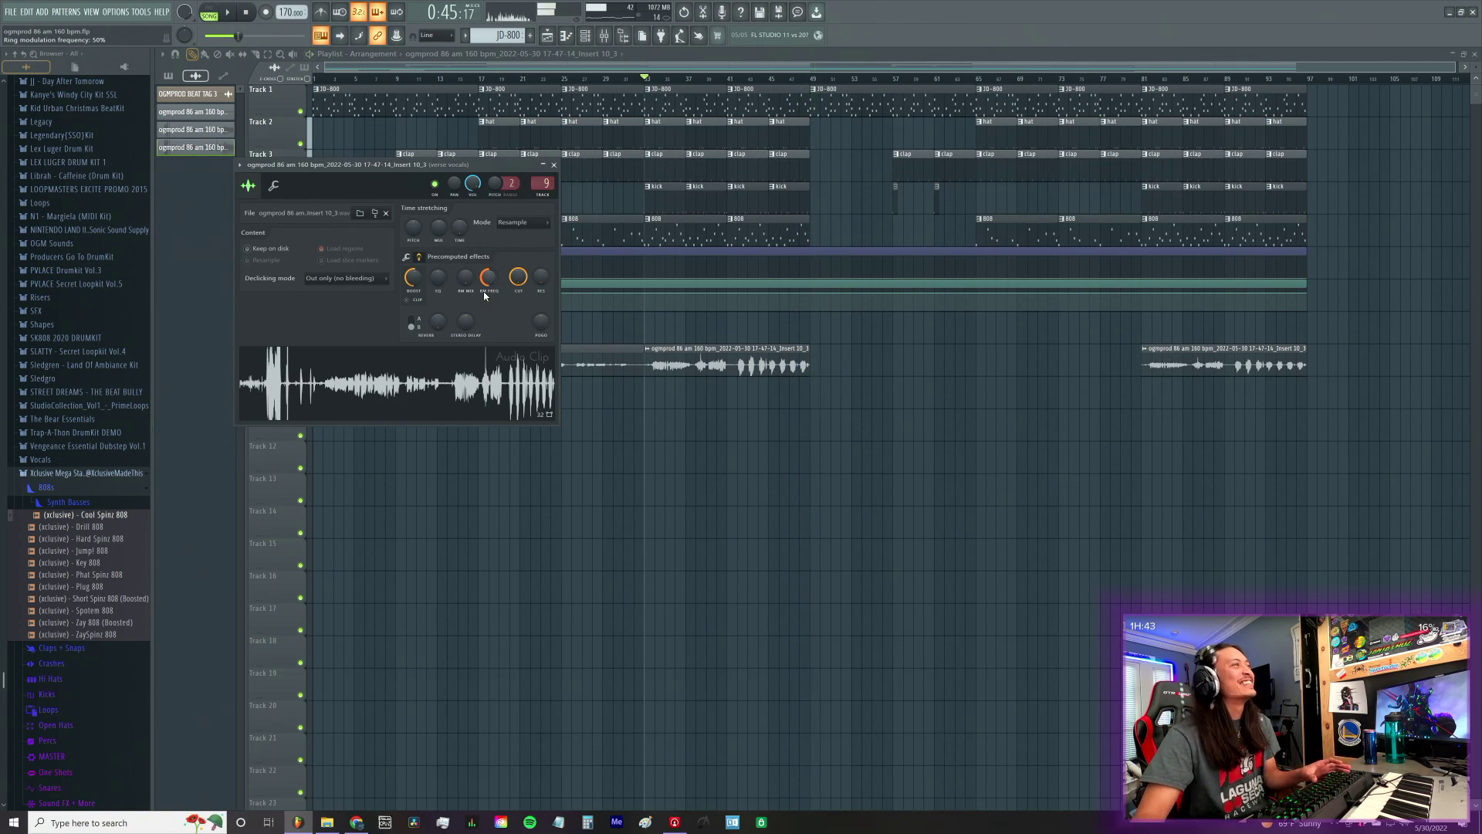
key("space")
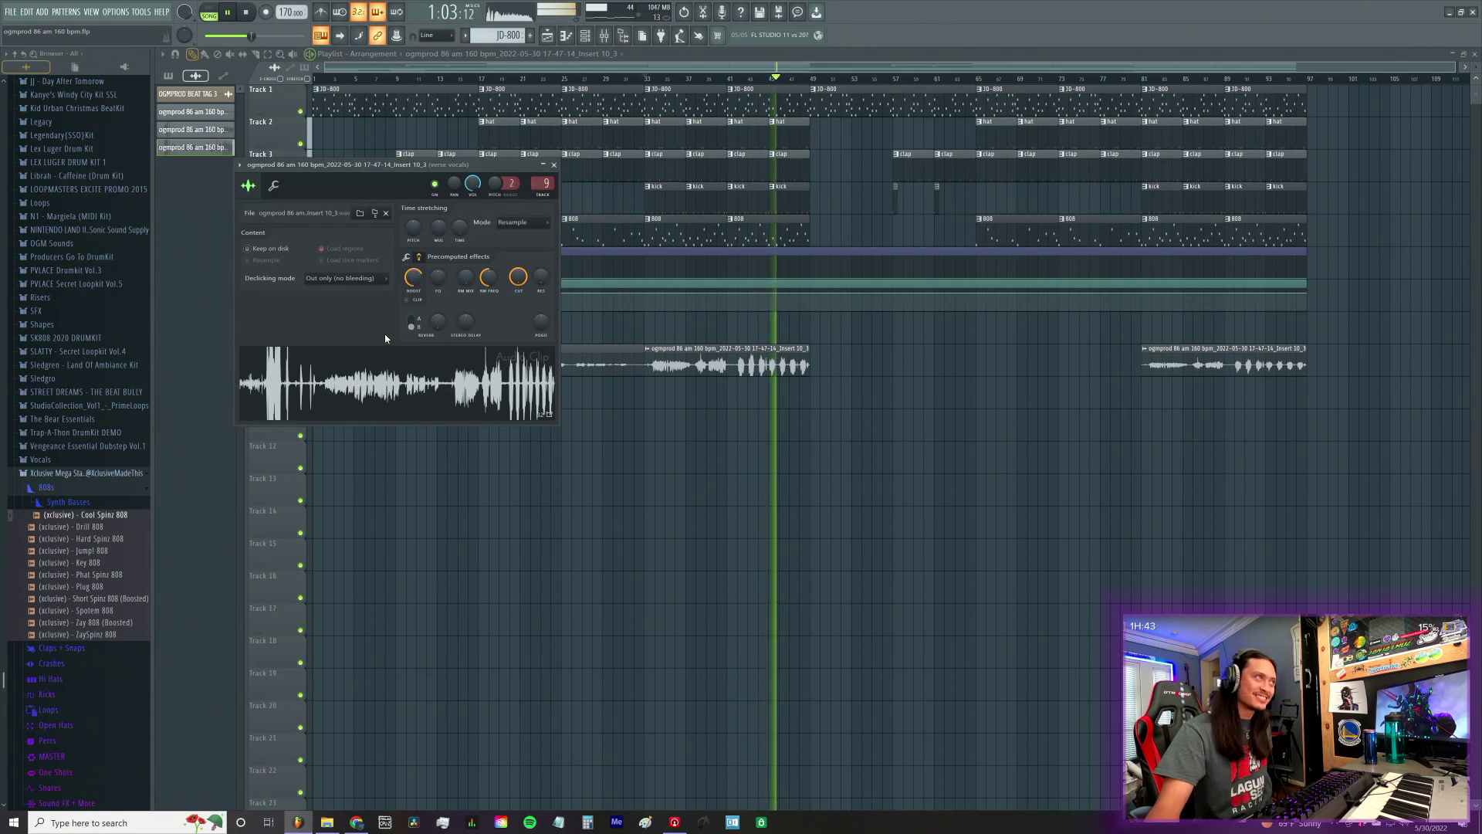
left_click(553, 165)
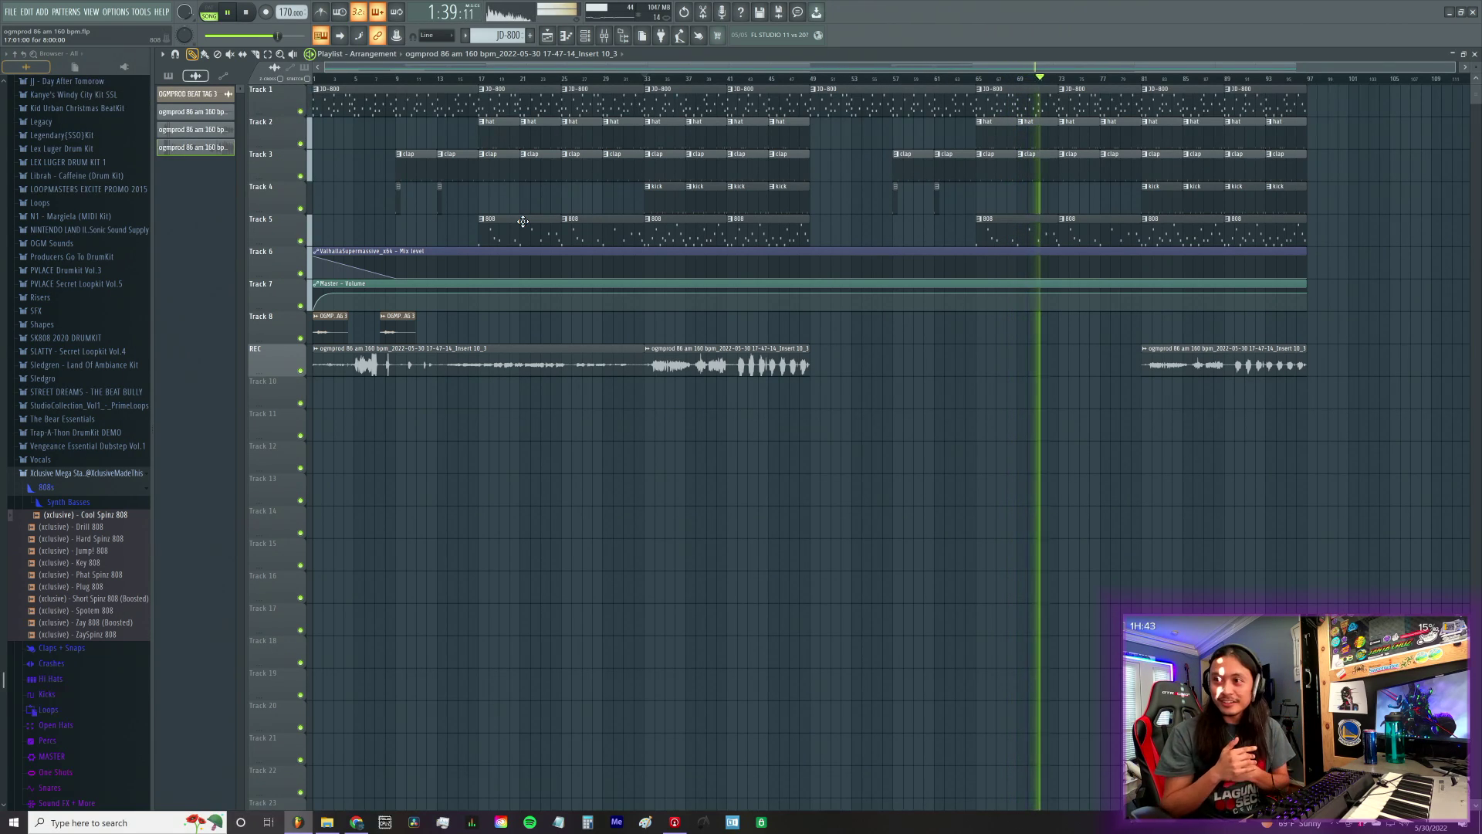
Step: Check the mixer levels of the kick and its neighbouring inserts while the song plays on into the section at bar 81
key("F9")
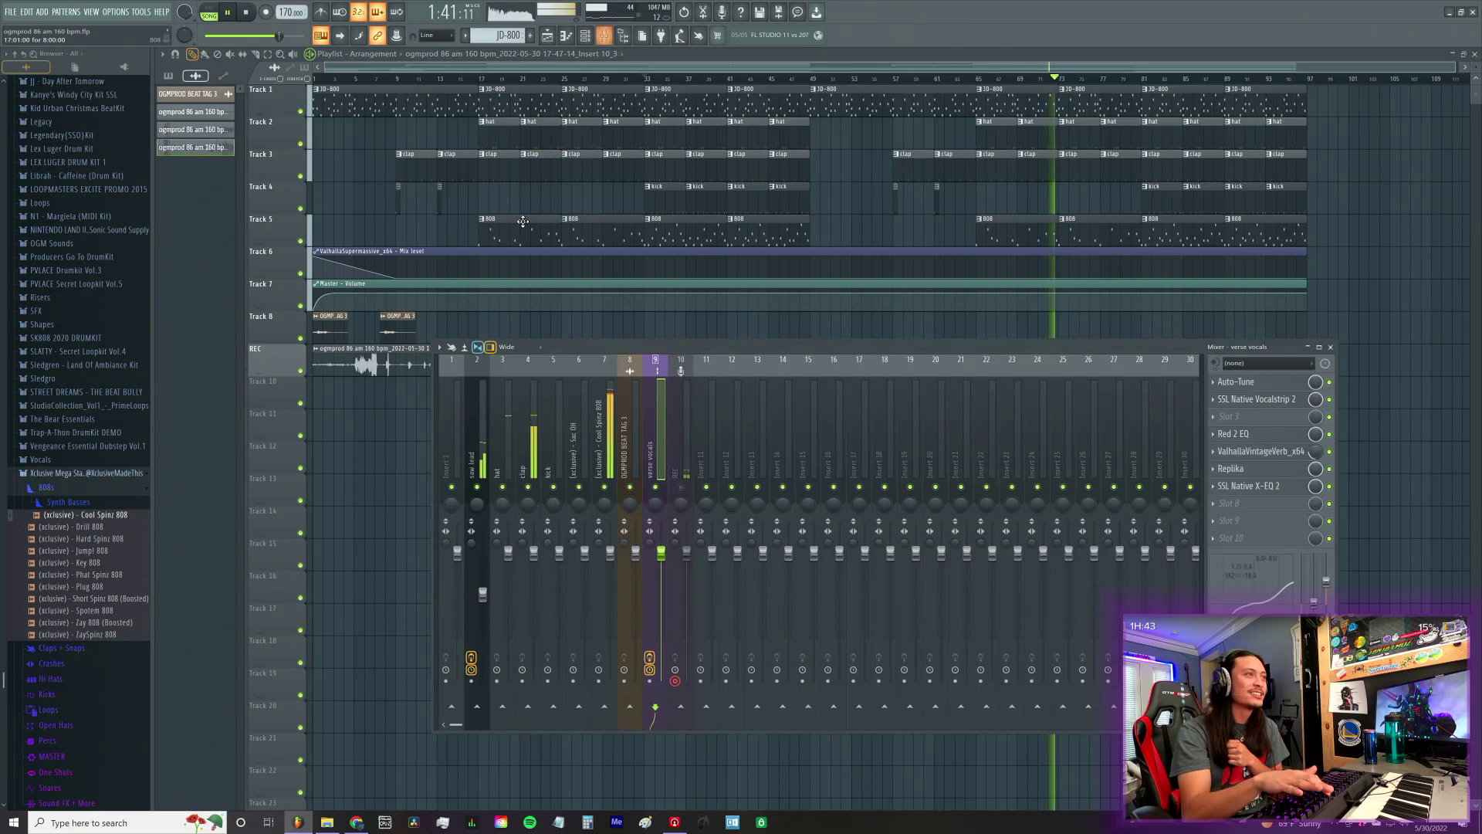
left_click(549, 450)
key("Left")
key("Left")
key("Left")
key("Left")
key("Right")
key("Right")
key("Right")
key("Right")
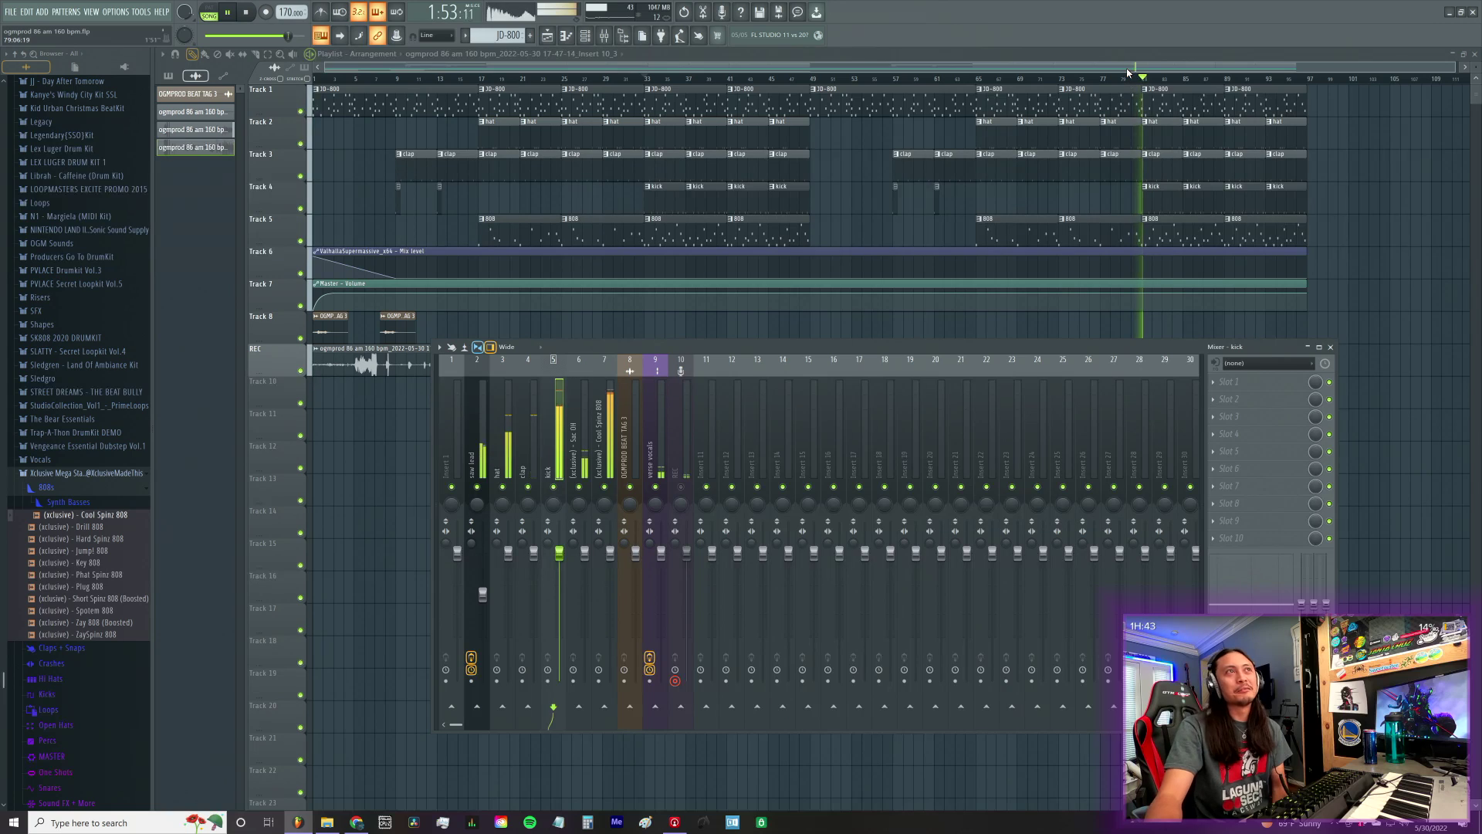
key("F9")
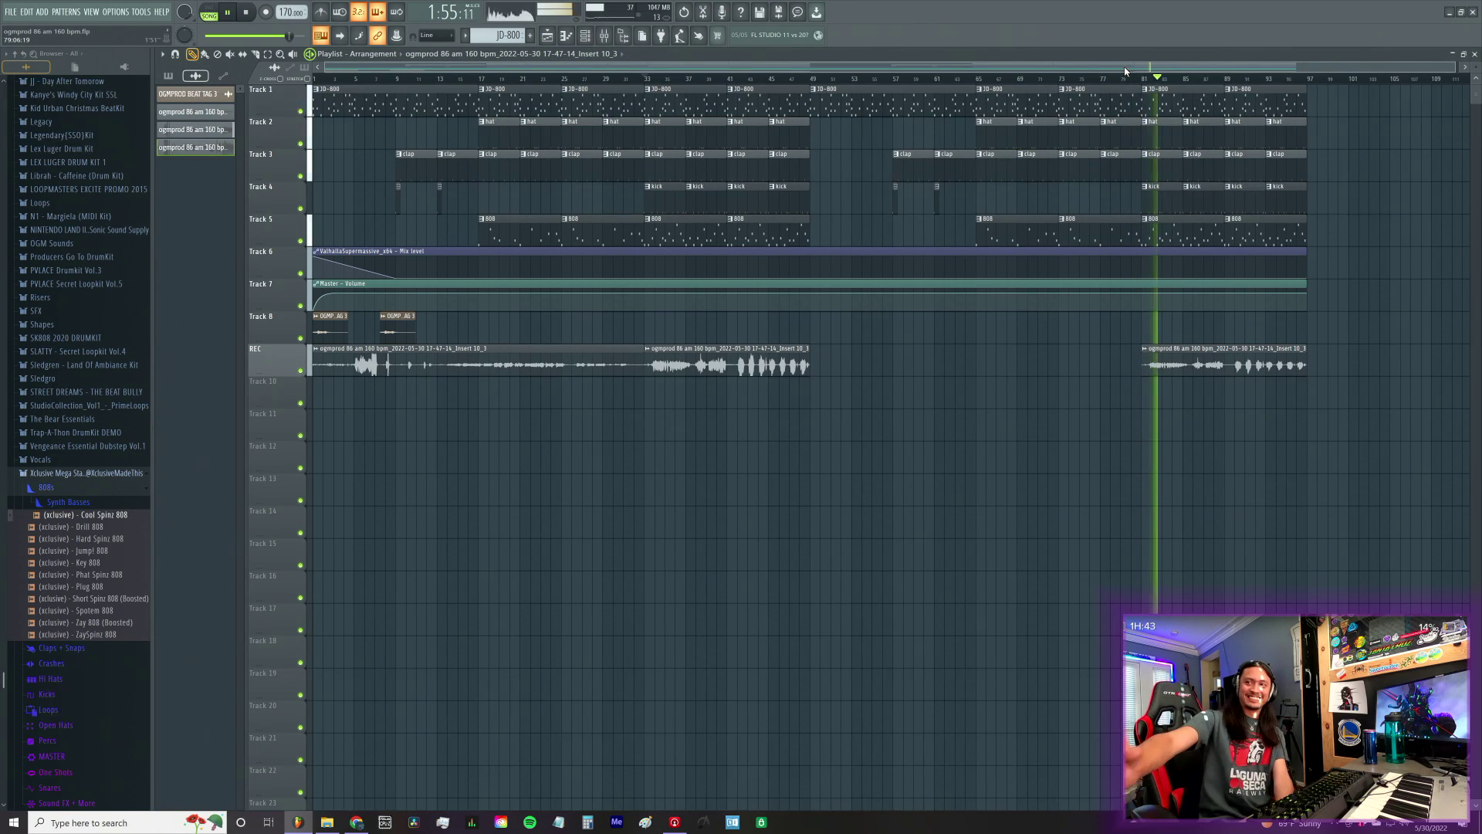